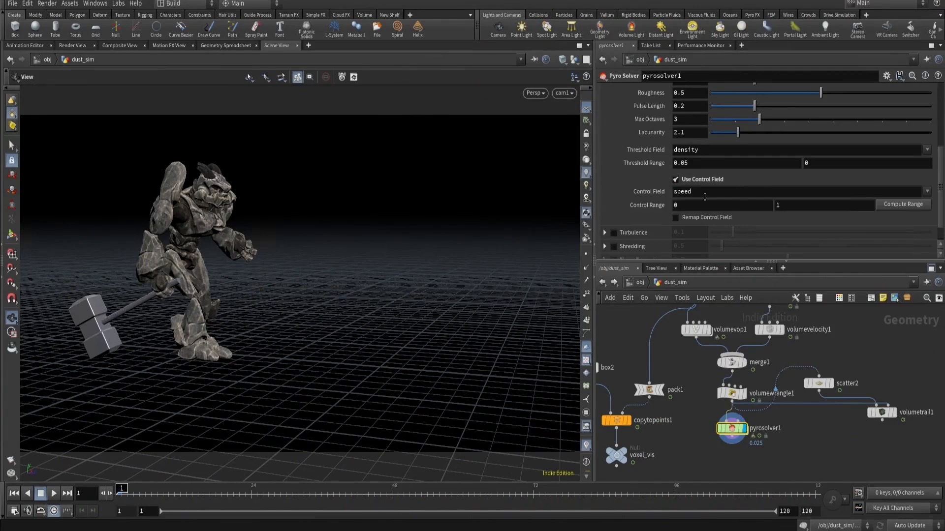
Step: Enable the Speed field on the pyro solver, finding it by searching the parameters for "speed", and clear the search
scroll(705, 199, "up", 5)
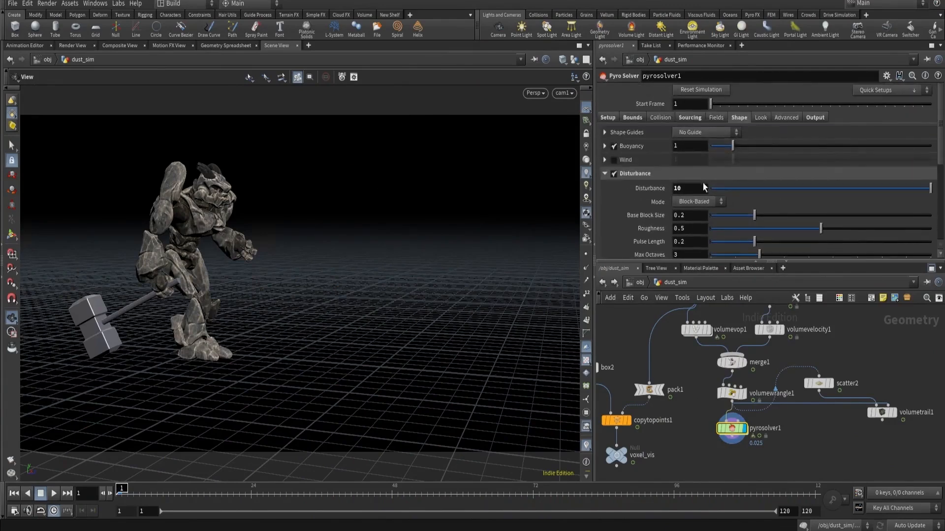
left_click(714, 117)
scroll(640, 150, "down", 5)
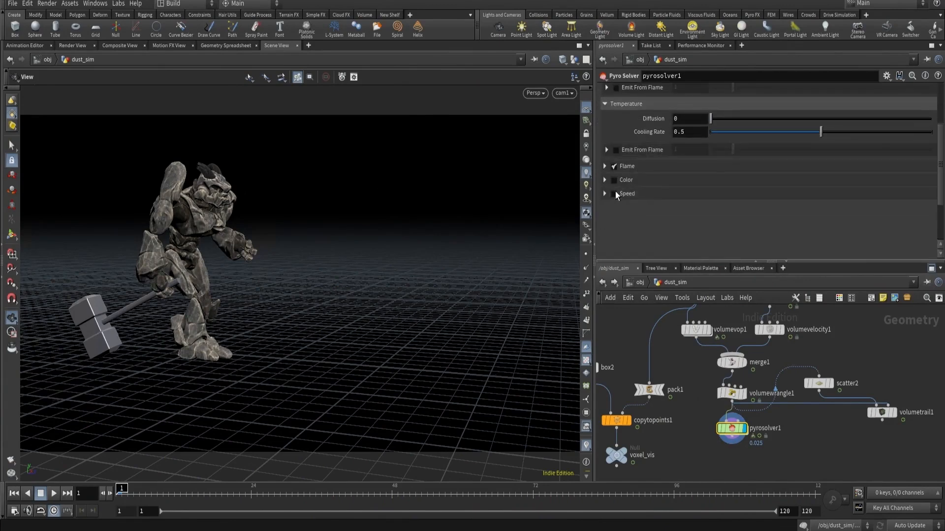
scroll(615, 194, "up", 3)
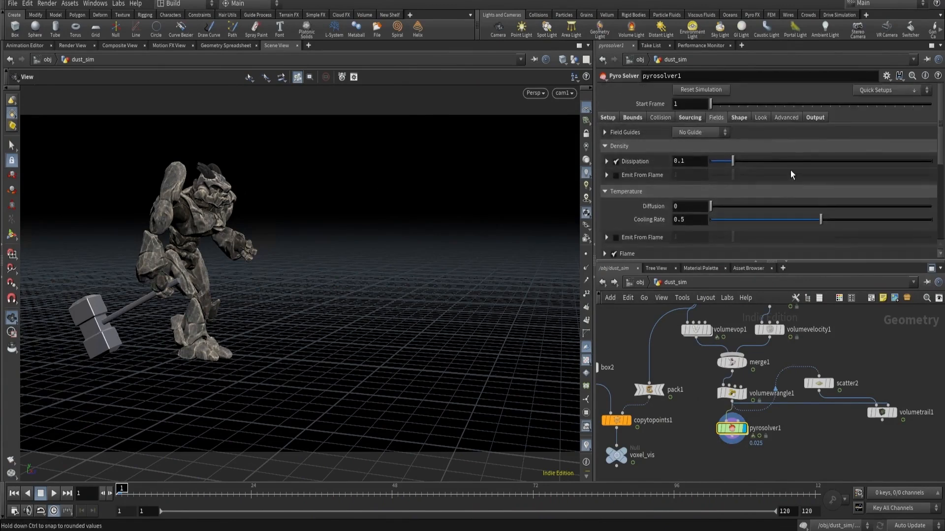
left_click(912, 76)
type("spe")
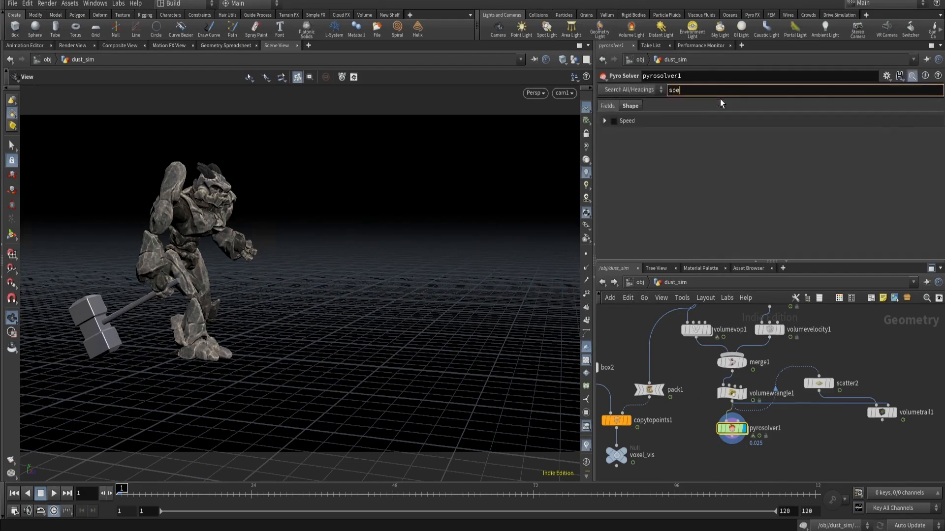
type("ed")
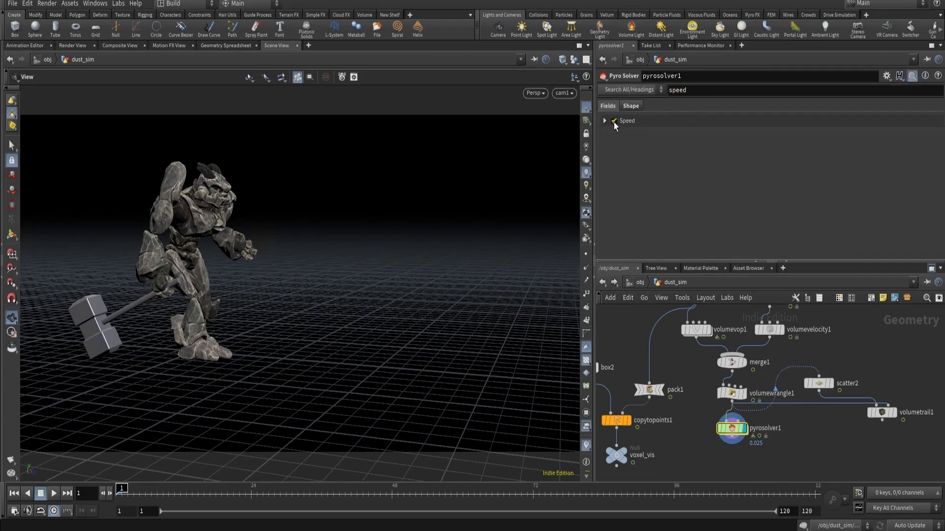
left_click(613, 121)
double_click(699, 90)
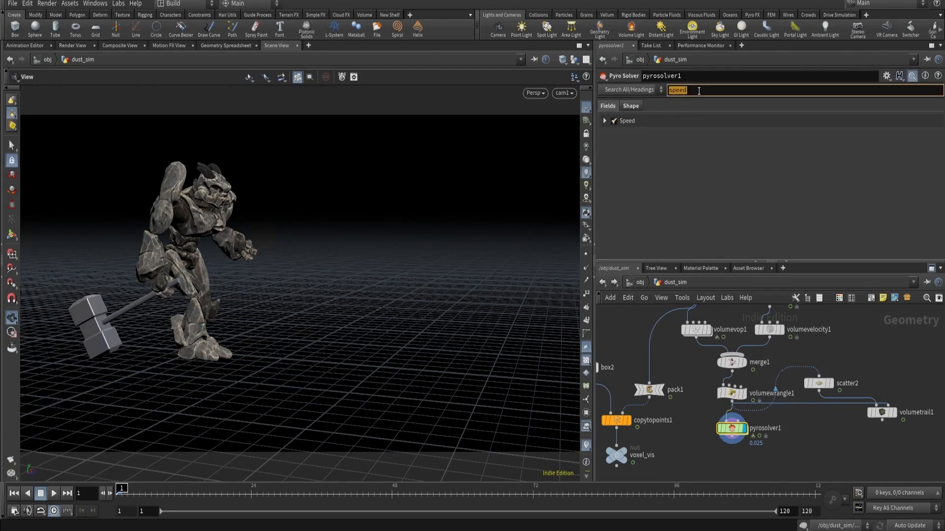
key("BackSpace")
Step: Look through the pyro solver's sourcing, output, field and shape settings
left_click(690, 134)
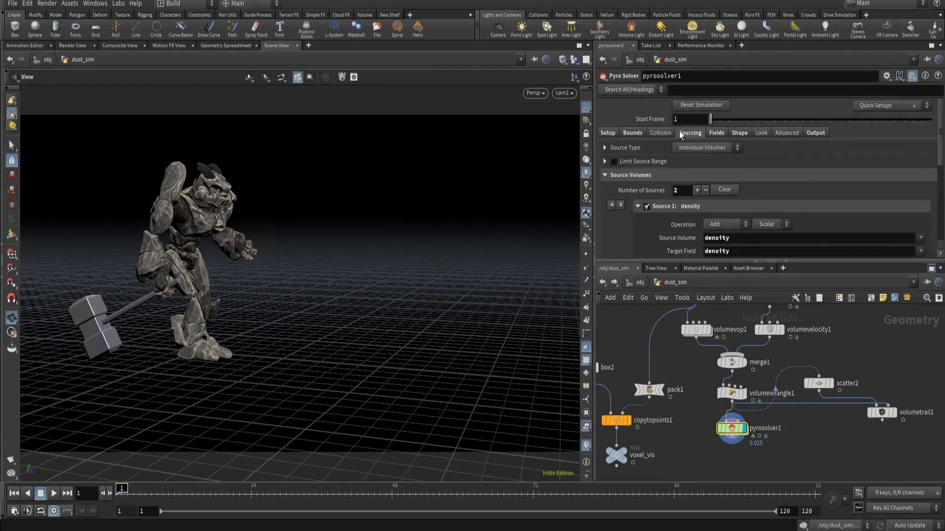
left_click(741, 133)
left_click(785, 133)
left_click(761, 134)
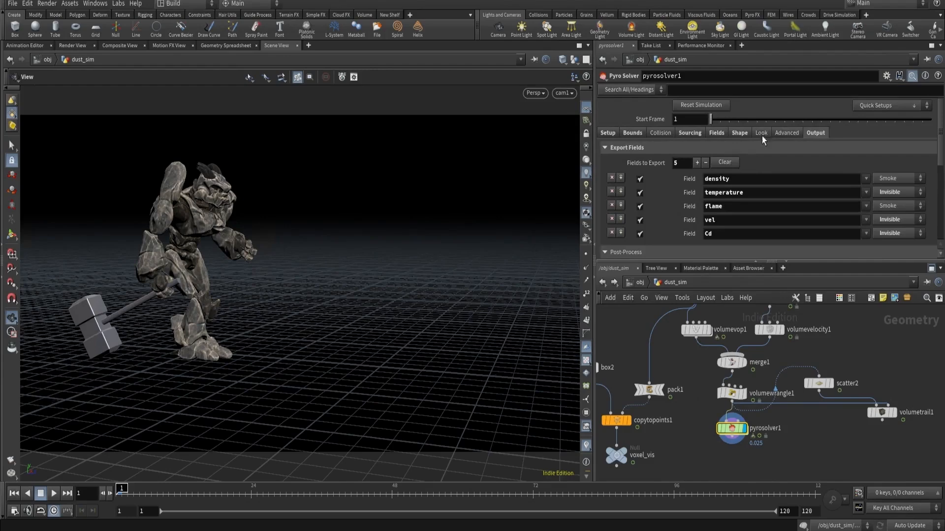
left_click(714, 132)
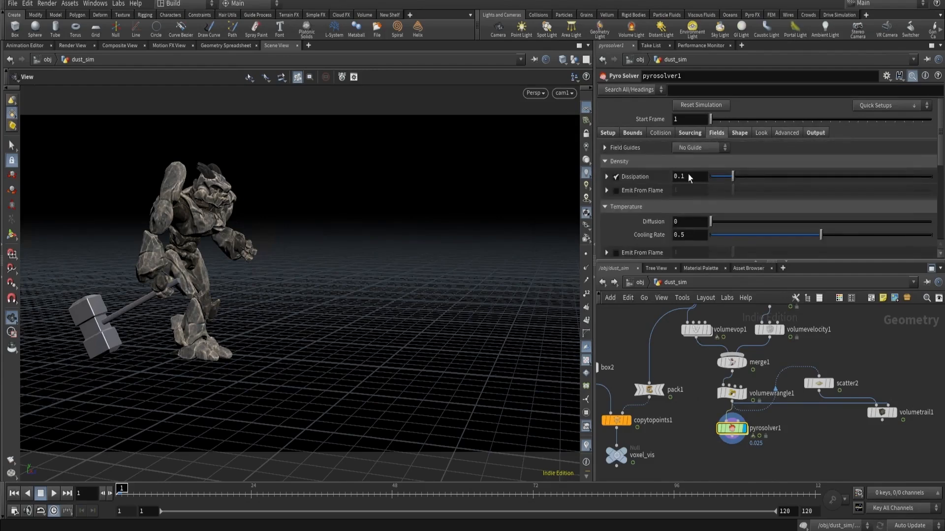
scroll(661, 204, "down", 2)
scroll(668, 193, "up", 2)
left_click(740, 133)
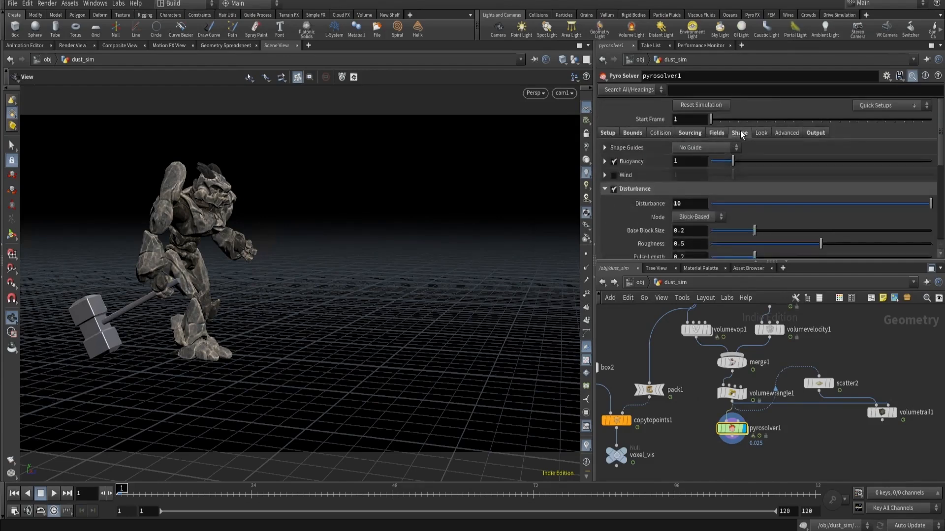
Step: Play the dust simulation from frame 1 and stop it at frame 75
scroll(712, 173, "down", 5)
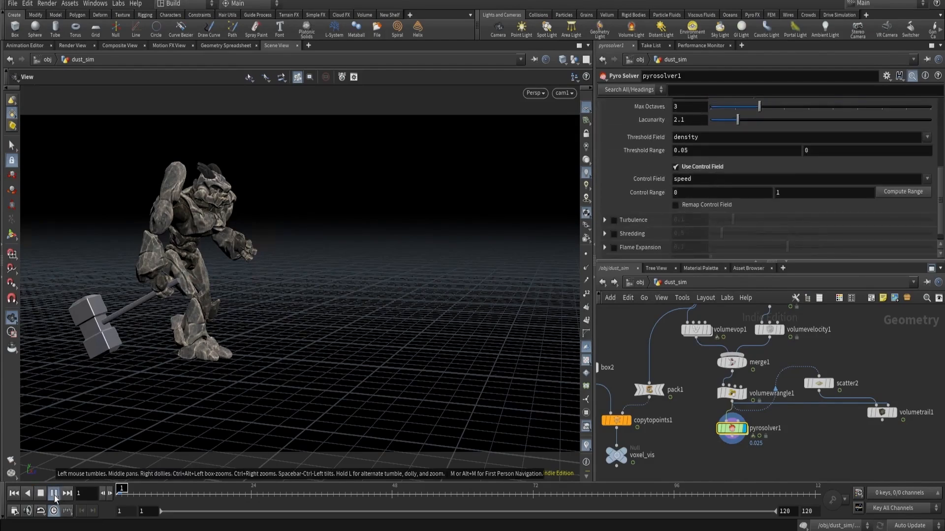
left_click(54, 494)
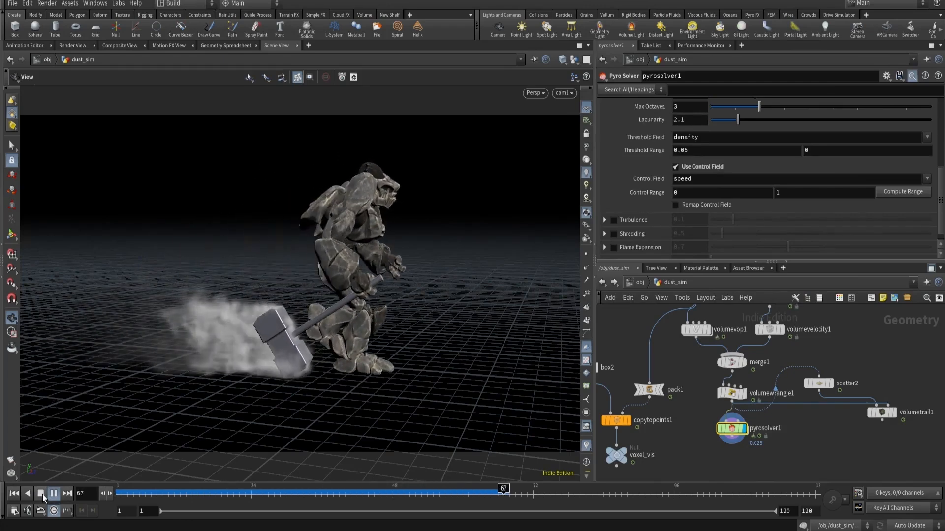
left_click(41, 493)
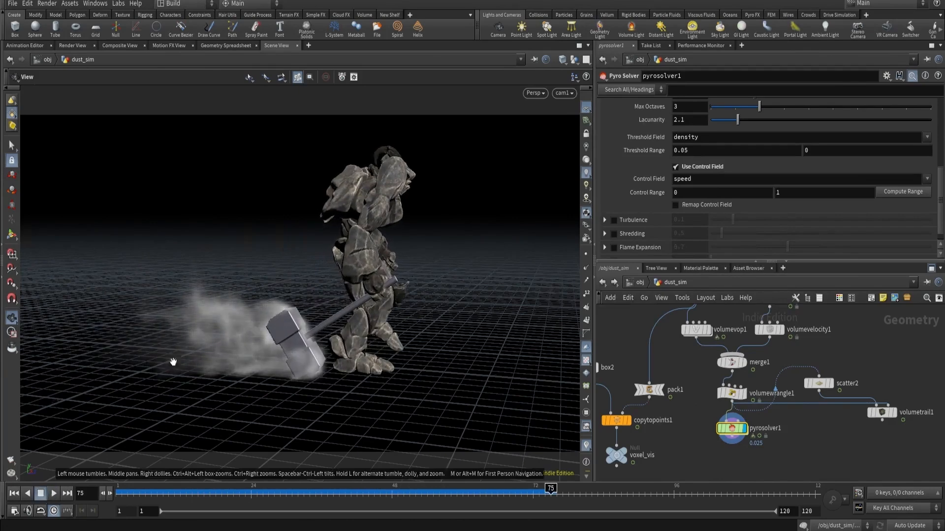
Step: Compute the disturbance Control Range from the speed field and revert it to its defaults
left_click(901, 192)
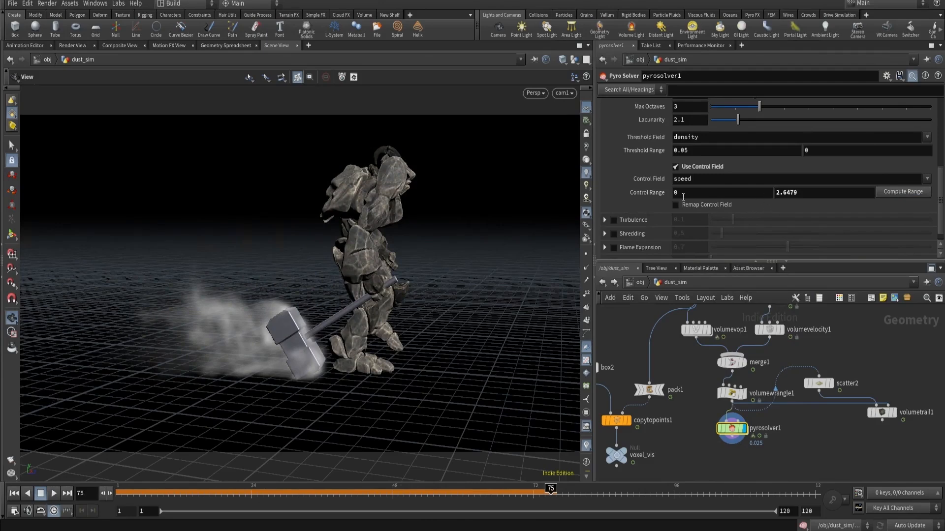
middle_click(648, 196, "ctrl")
mouse_move(648, 197)
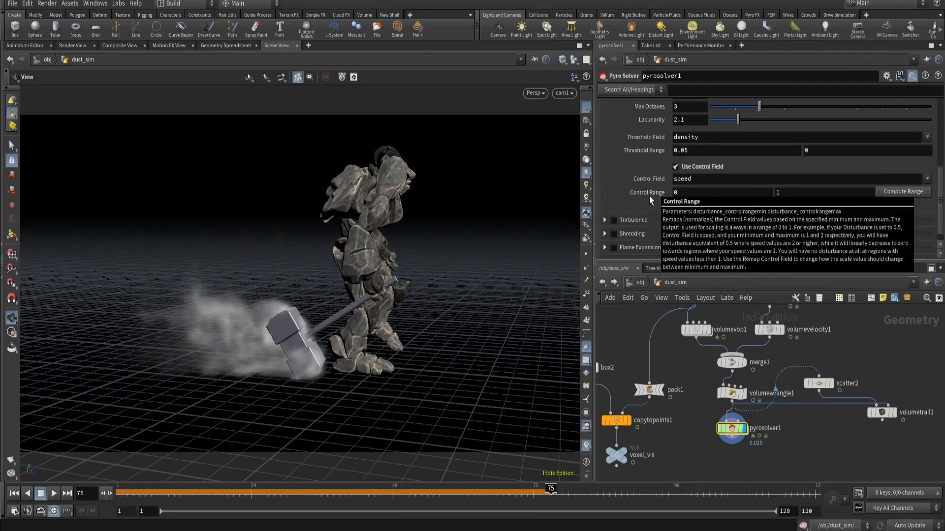
Step: Show the Speed field guide for the pyro solver and expand the guide's settings
scroll(726, 197, "up", 6)
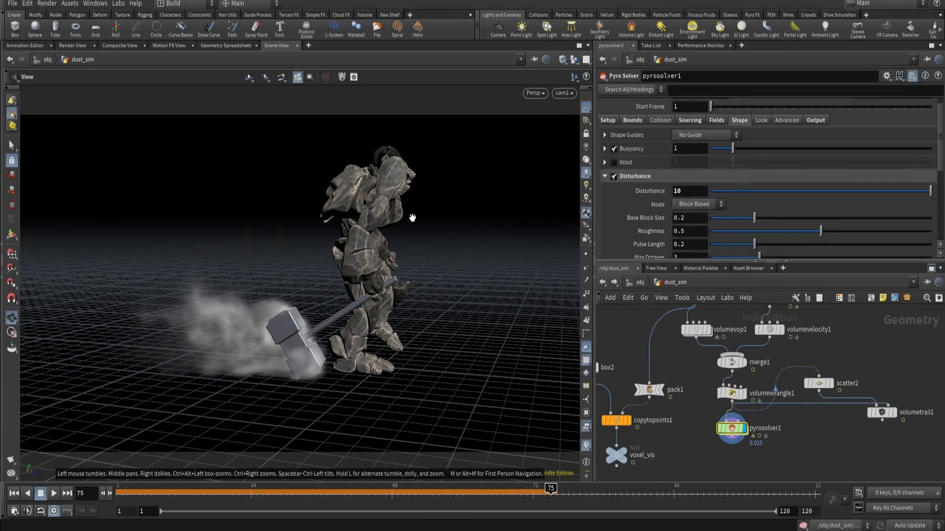
left_click(716, 120)
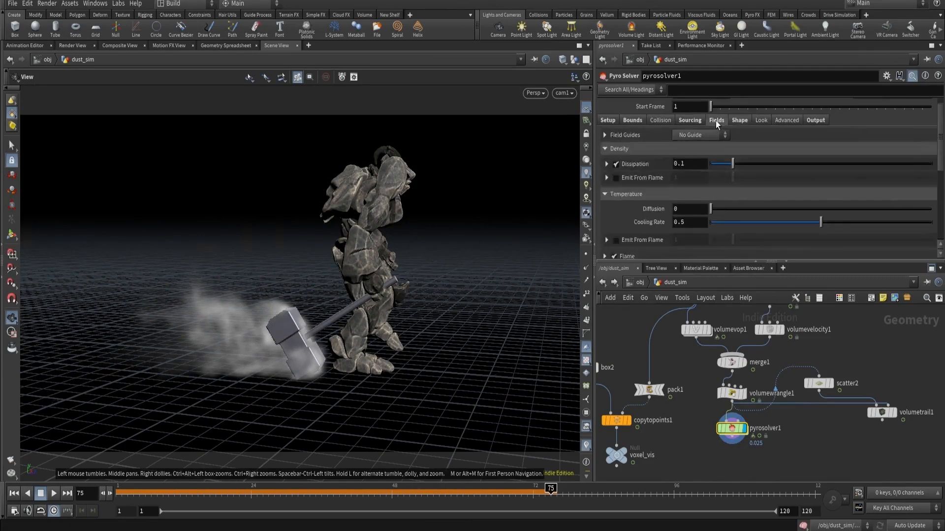
left_click(702, 135)
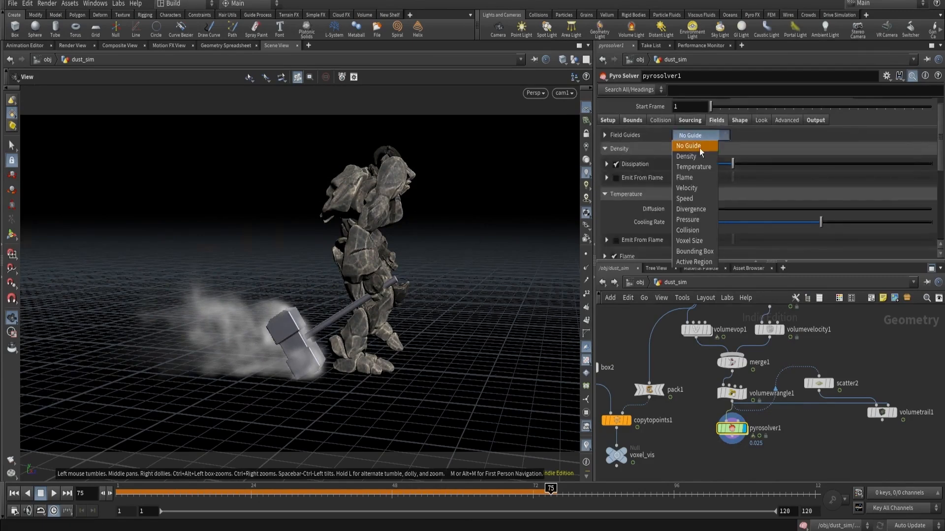
left_click(692, 198)
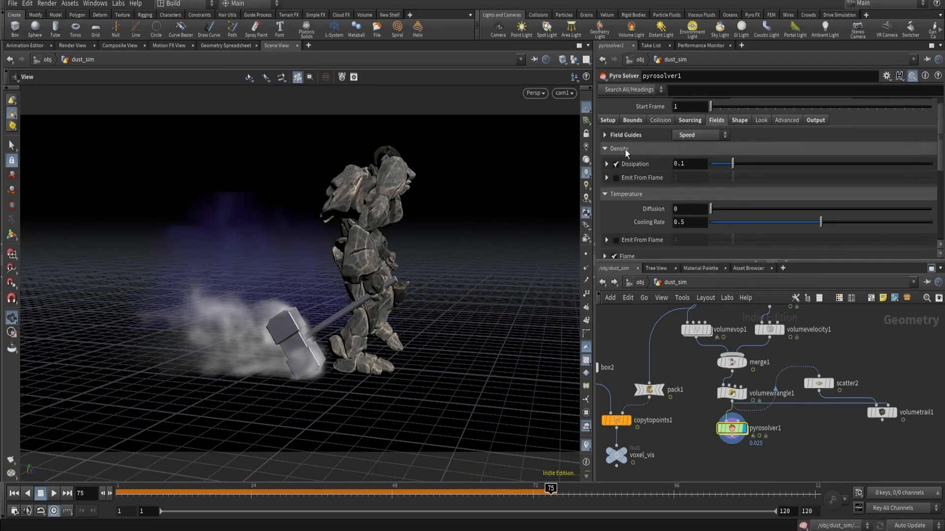
left_click(604, 135)
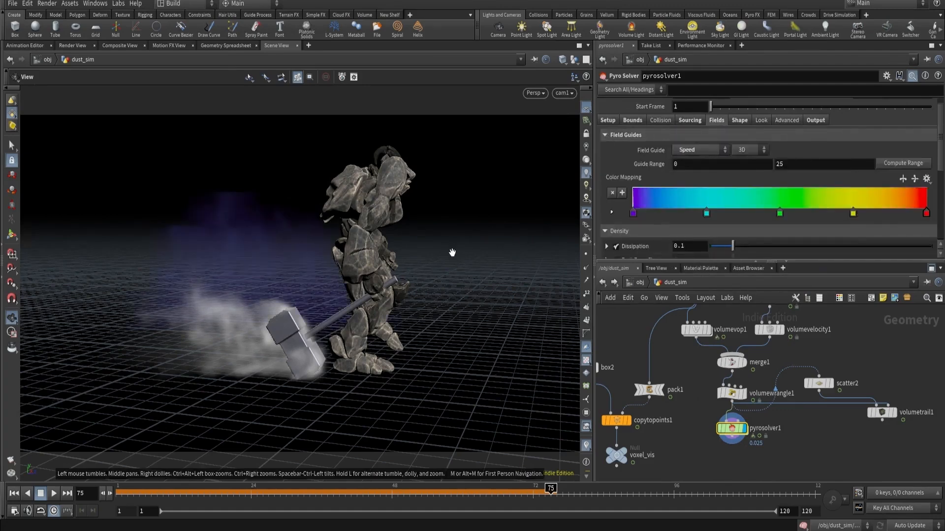
left_click_drag(452, 254, 287, 280)
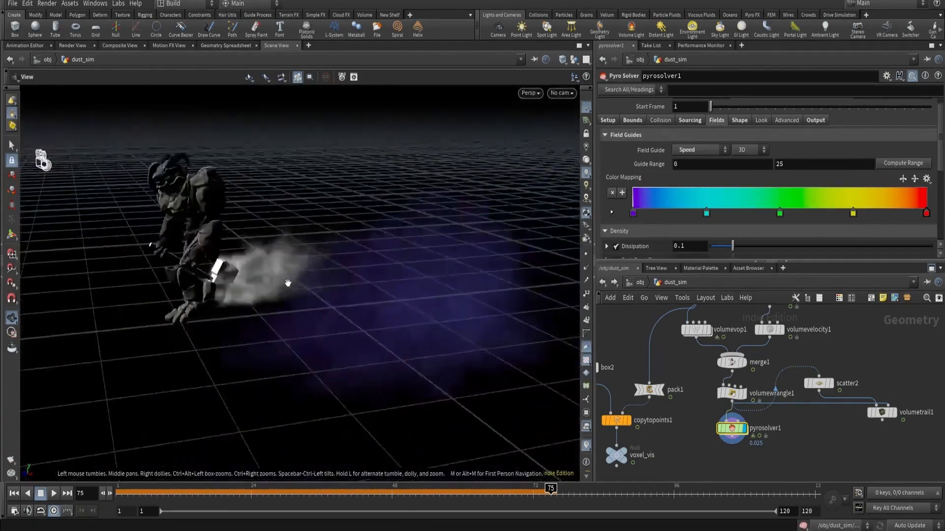
Step: Display the speed guide as a Plane with YZ Plane orientation
left_click(748, 148)
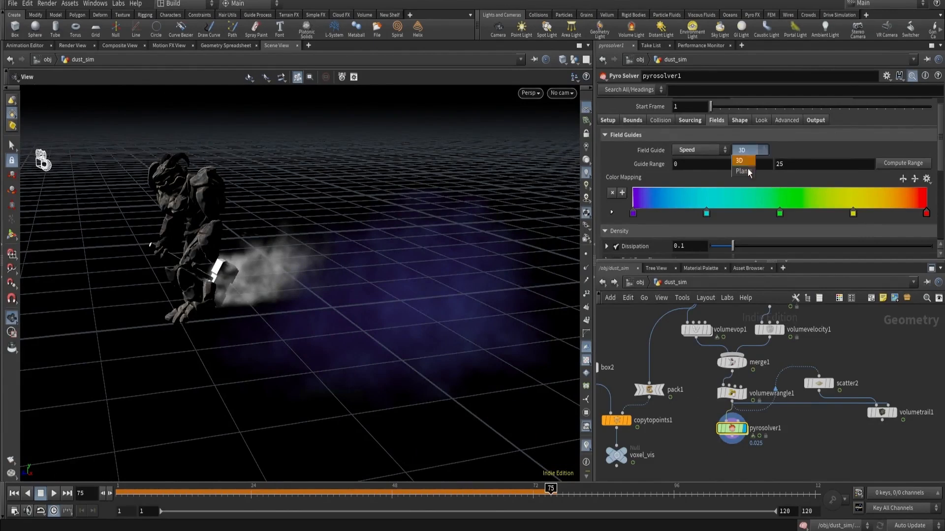
left_click(748, 166)
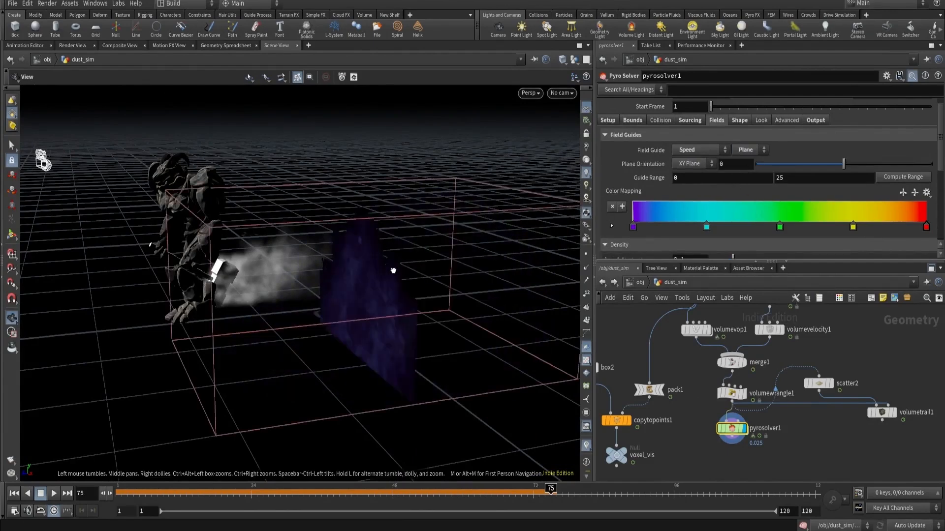
mouse_move(392, 268)
left_mouse_down()
mouse_move(400, 268)
mouse_move(394, 264)
left_mouse_up()
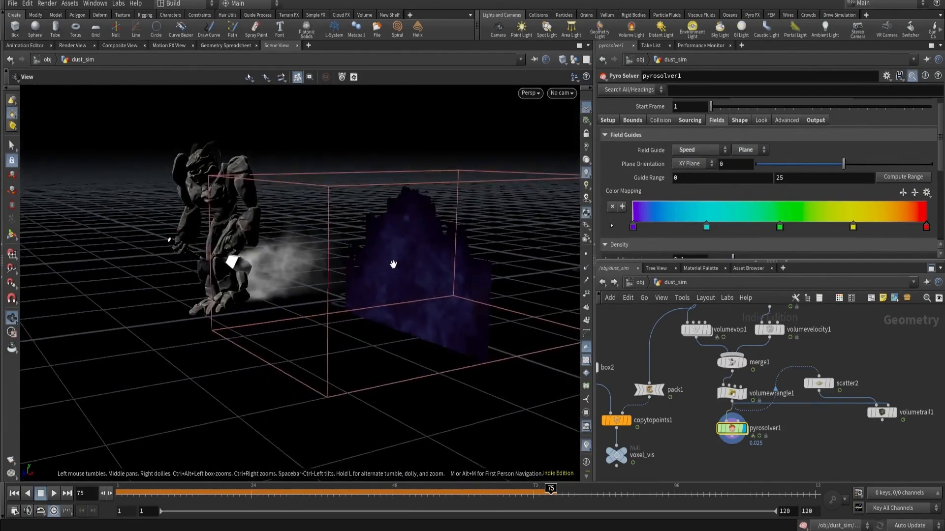
left_click(687, 163)
left_click(691, 181)
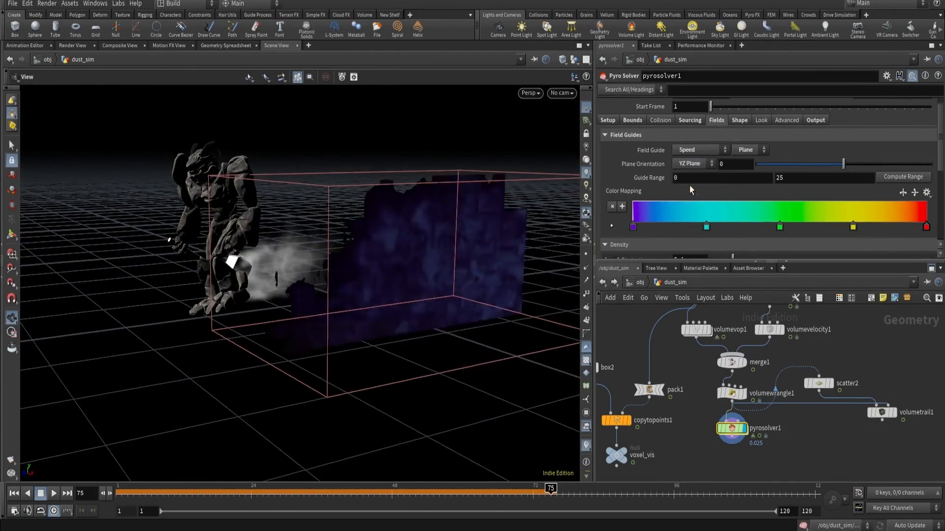
mouse_move(363, 248)
left_mouse_down()
mouse_move(353, 261)
mouse_move(363, 254)
left_mouse_up()
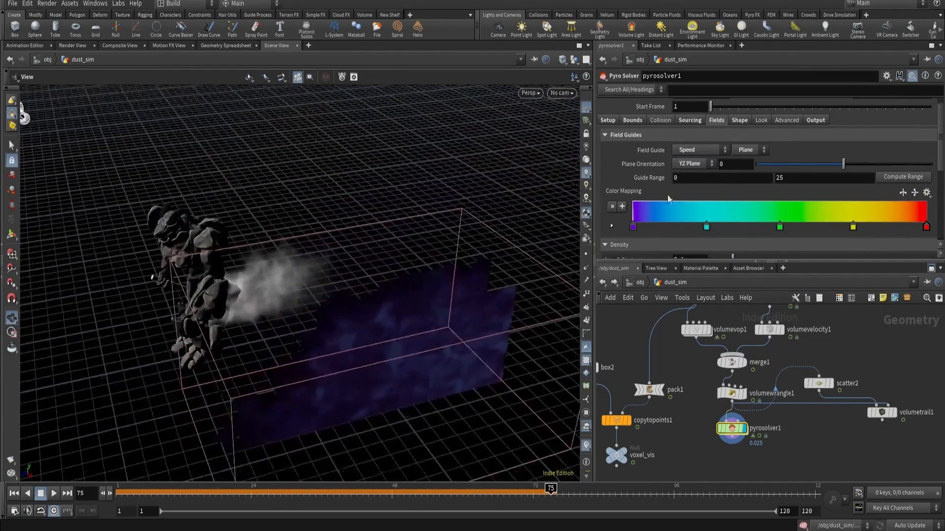
Step: Link the speed guide's Guide Range to the disturbance Control Range with relative channel references
left_click(738, 121)
scroll(729, 169, "down", 5)
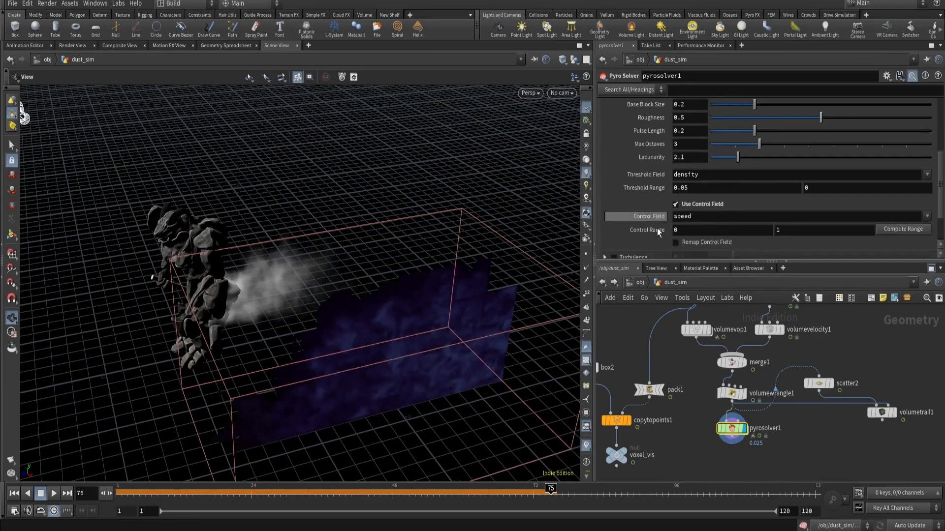
right_click(653, 234)
left_click(677, 310)
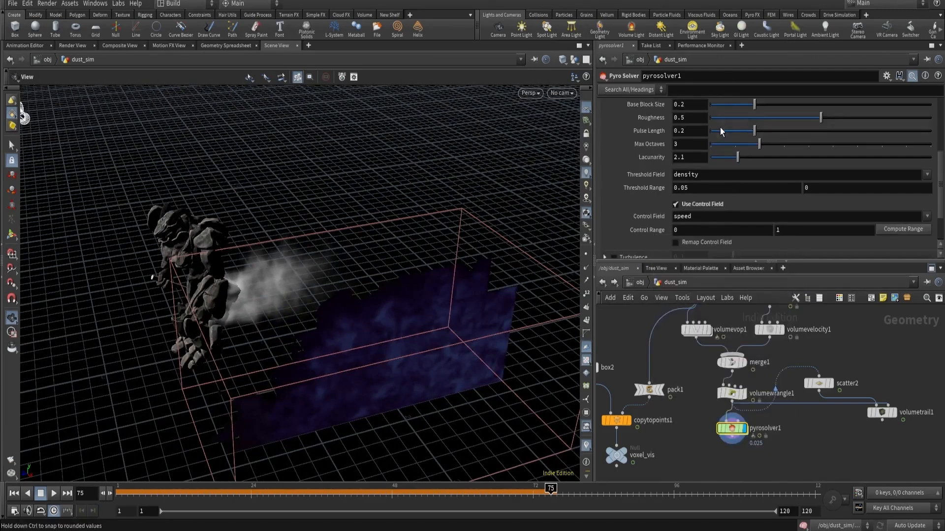
scroll(722, 128, "up", 5)
scroll(722, 128, "up", 1)
left_click(723, 129)
scroll(719, 150, "down", 3)
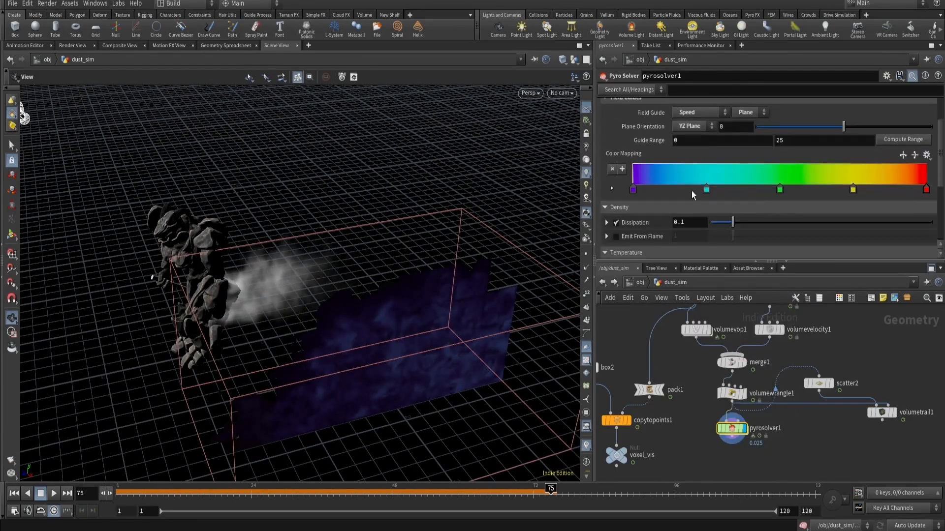
right_click(652, 143)
left_click(684, 250)
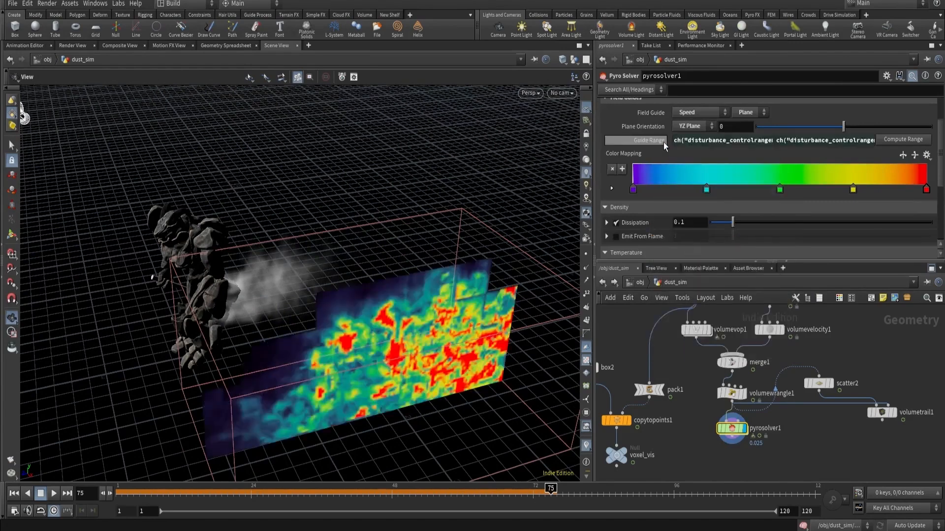
left_click(649, 141)
Step: Set the minimum of the disturbance Control Range to .5, keeping 1 as the maximum
scroll(758, 164, "up", 4)
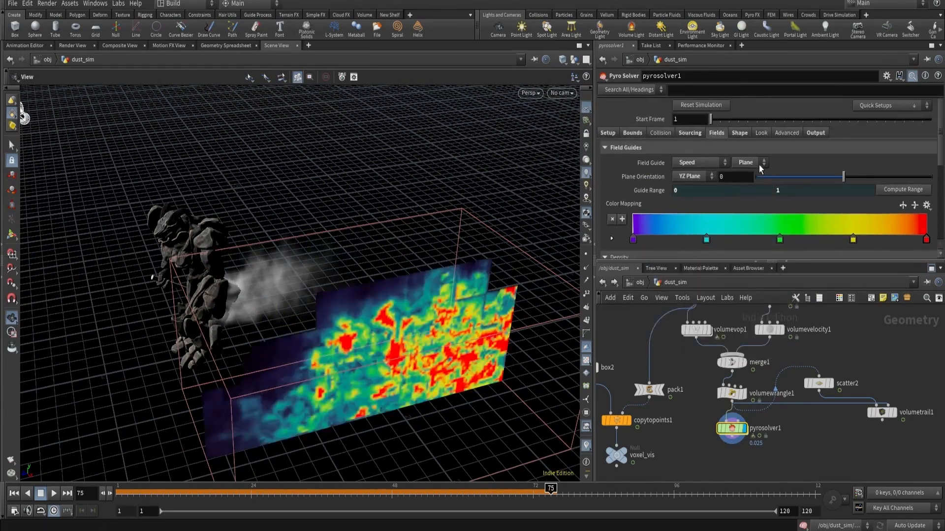
left_click(743, 132)
scroll(765, 195, "down", 5)
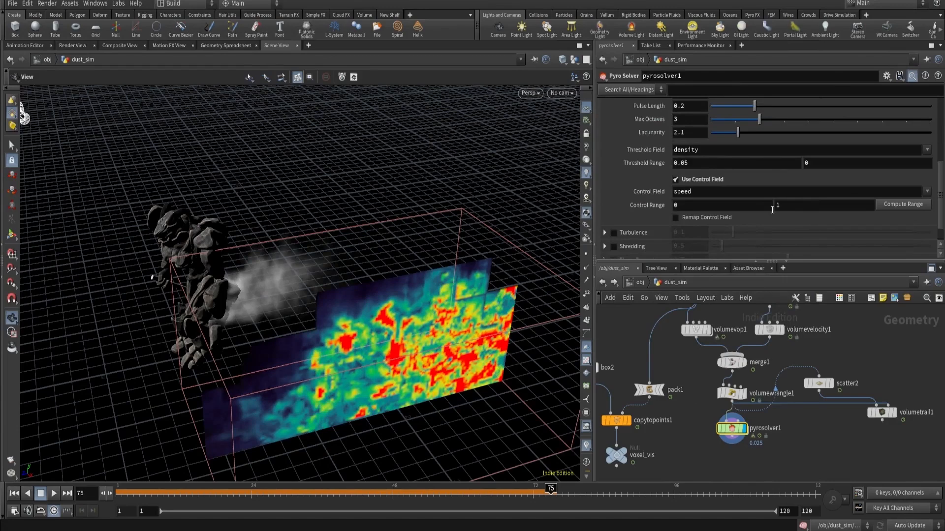
left_click(681, 206)
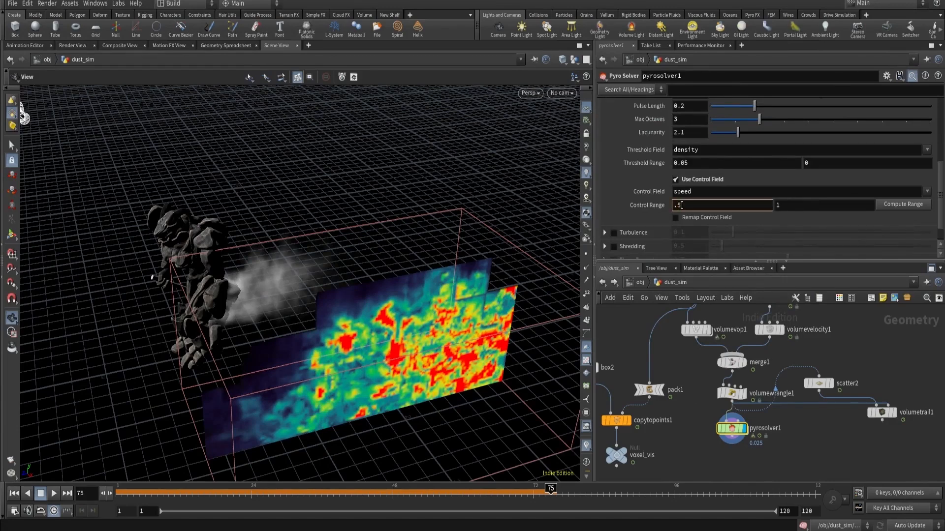
type(".5")
key("Return")
double_click(784, 208)
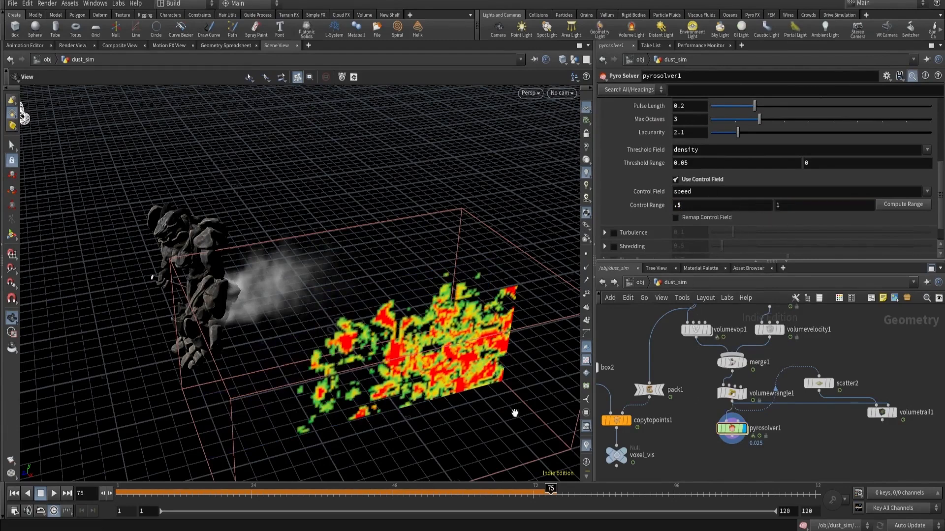
key("Return")
Step: Look through cam1 and replay the dust simulation from the first frame with the current disturbance control range
left_click(559, 92)
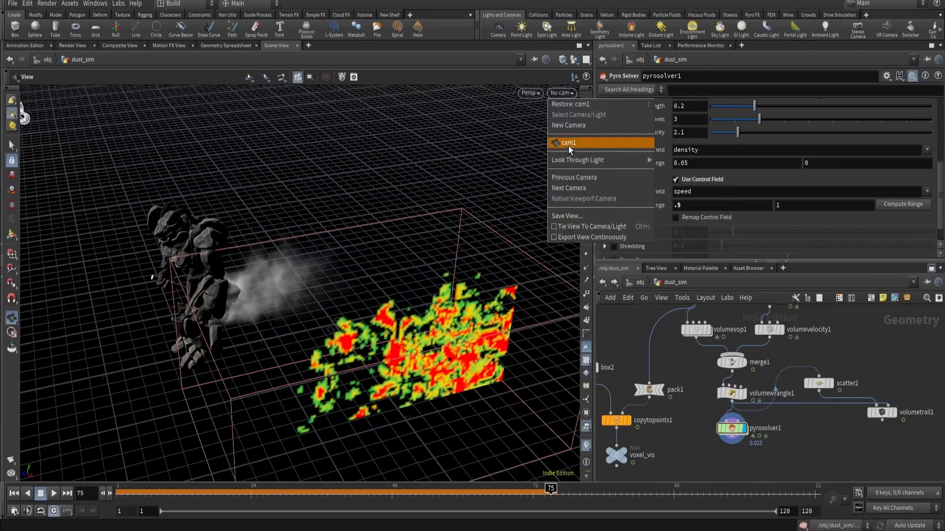
left_click(567, 142)
left_click(18, 494)
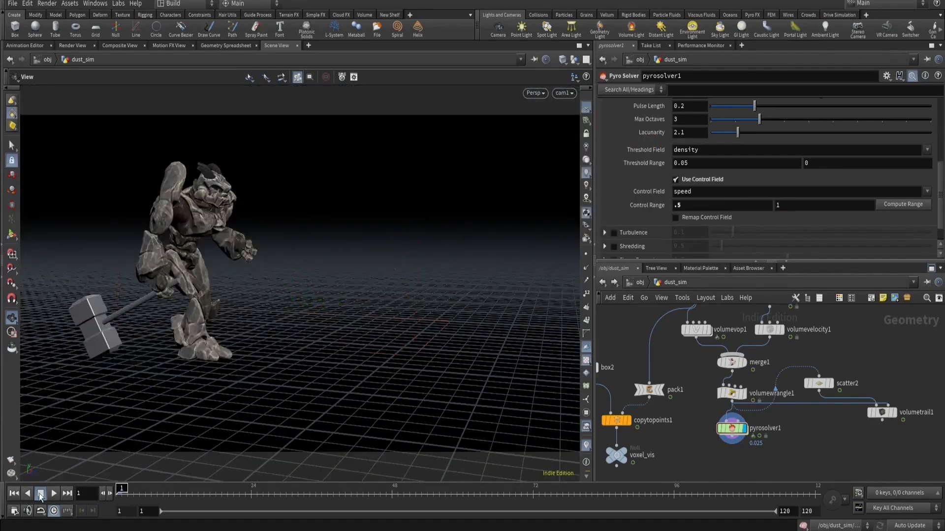
left_click(51, 494)
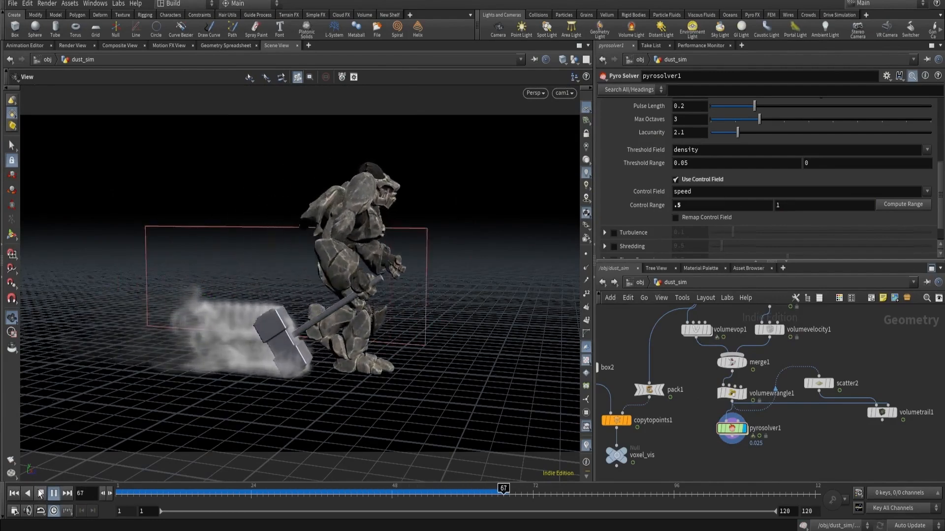
left_click(41, 494)
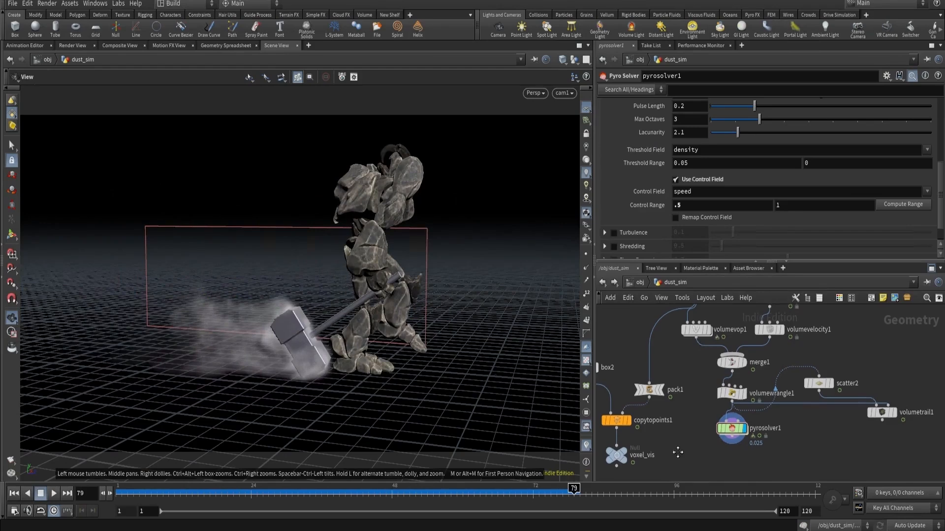
Step: Set the disturbance Control Range to .3 and .7
middle_click_drag(677, 452, 702, 435)
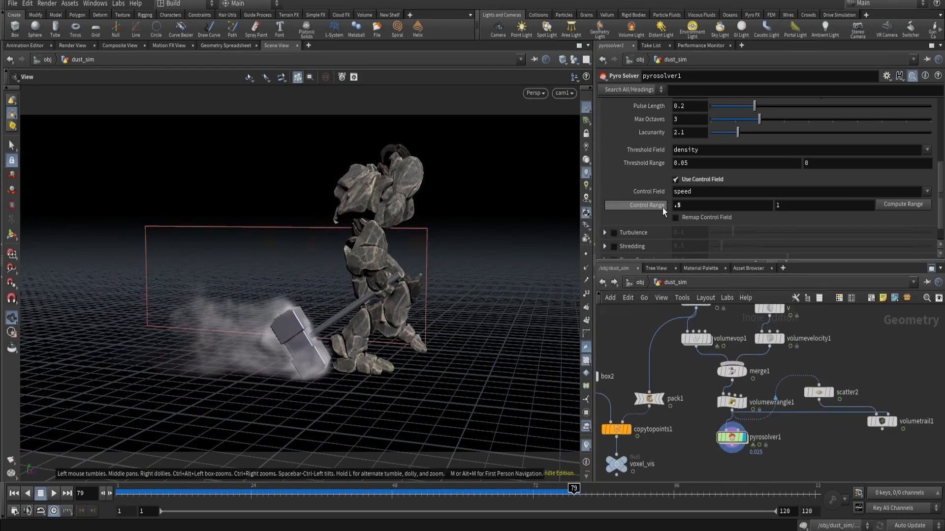
left_click(689, 206)
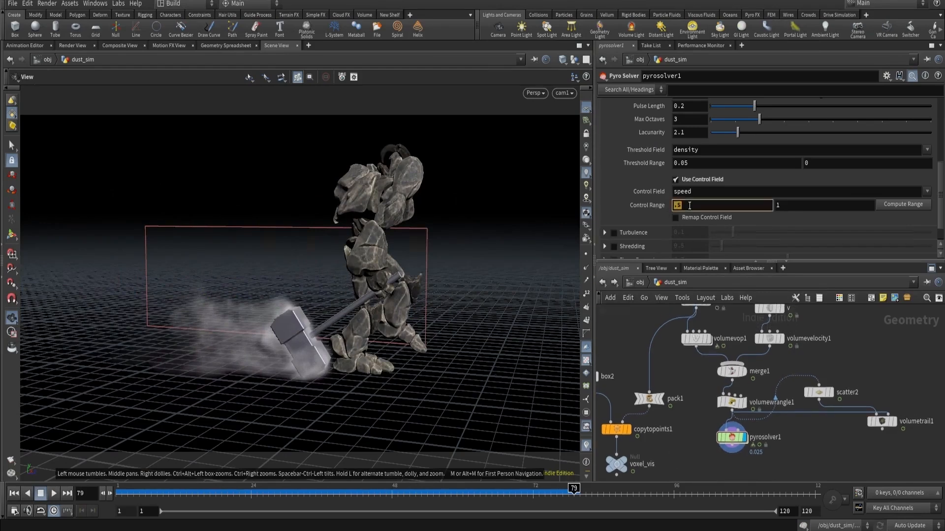
type(".3")
key("Return")
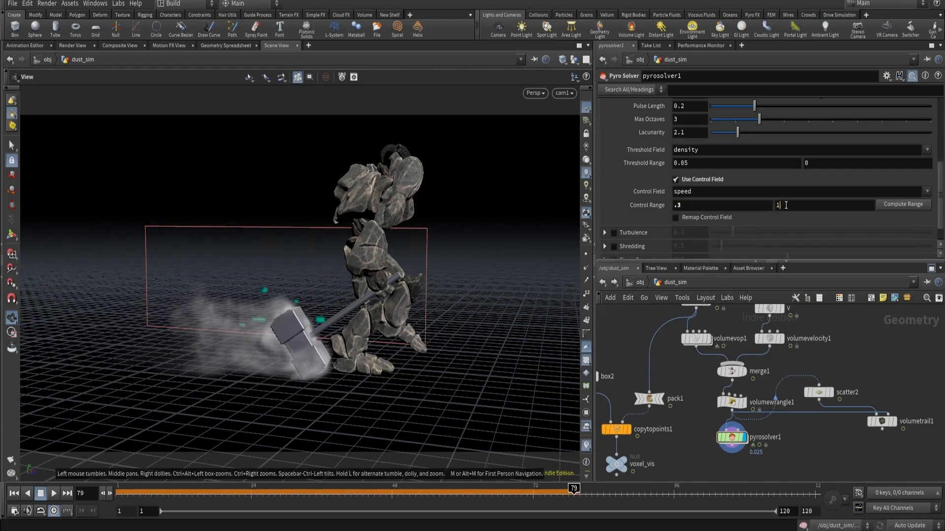
left_click(786, 205)
type(".7")
key("Return")
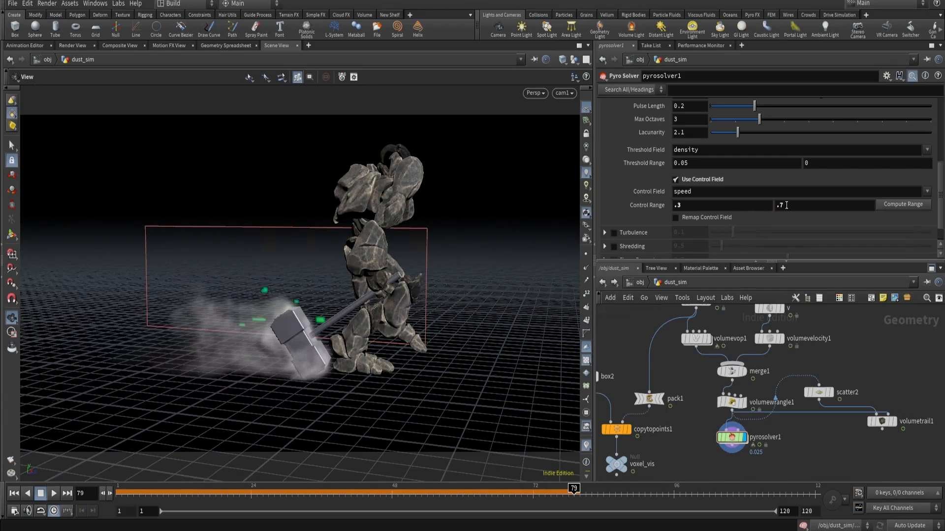
Step: Replay the dust simulation from frame 1 in a free perspective view to compare the speed guide with the dust
left_click_drag(371, 274, 362, 387)
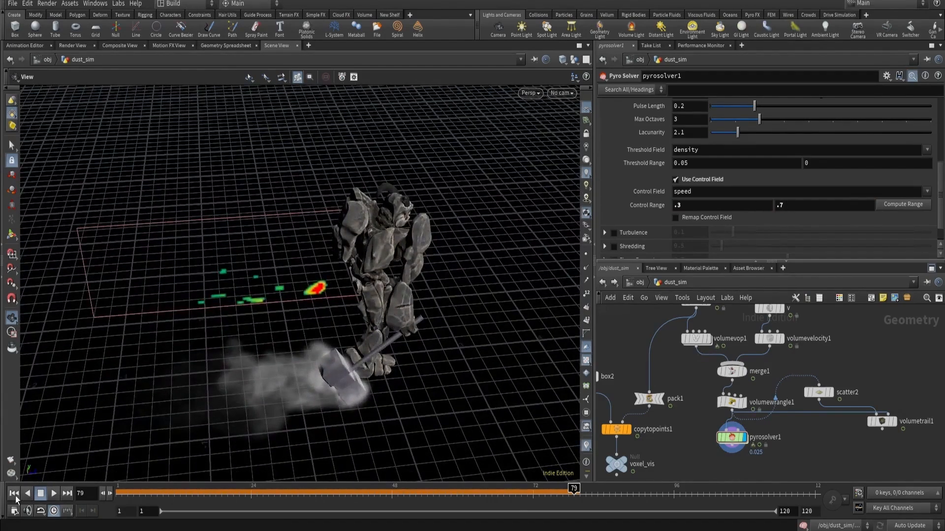
left_click(14, 494)
left_click(55, 494)
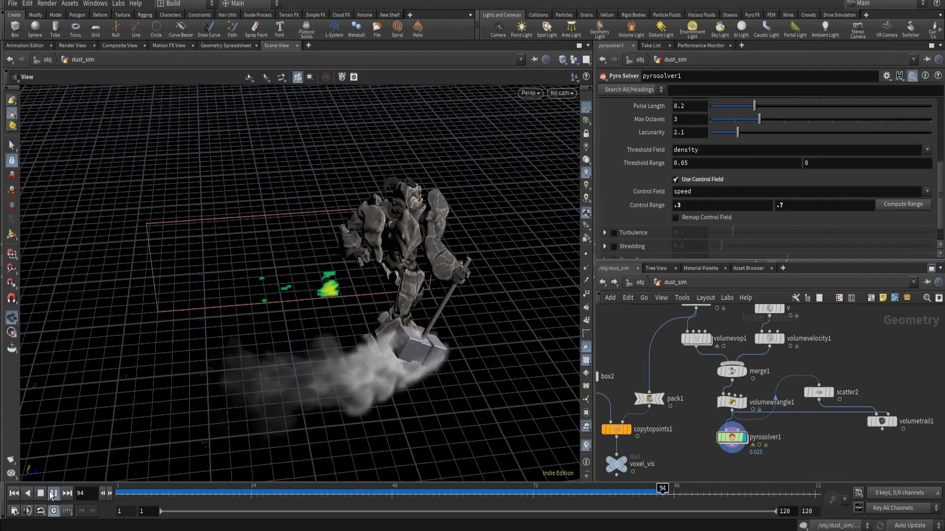
left_click_drag(374, 222, 427, 233)
Step: Turn the pyro solver's Disturbance off and back on to compare its effect on the dust
scroll(724, 182, "up", 5)
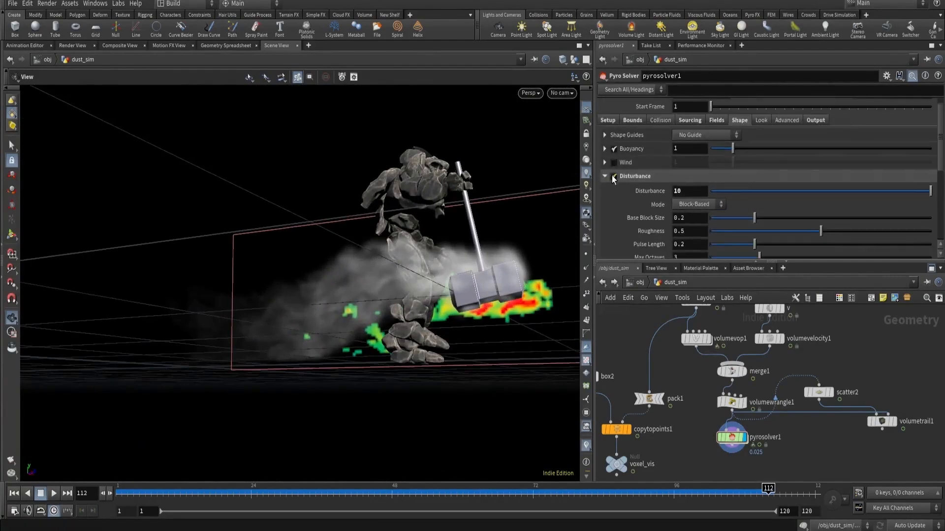
left_click(613, 176)
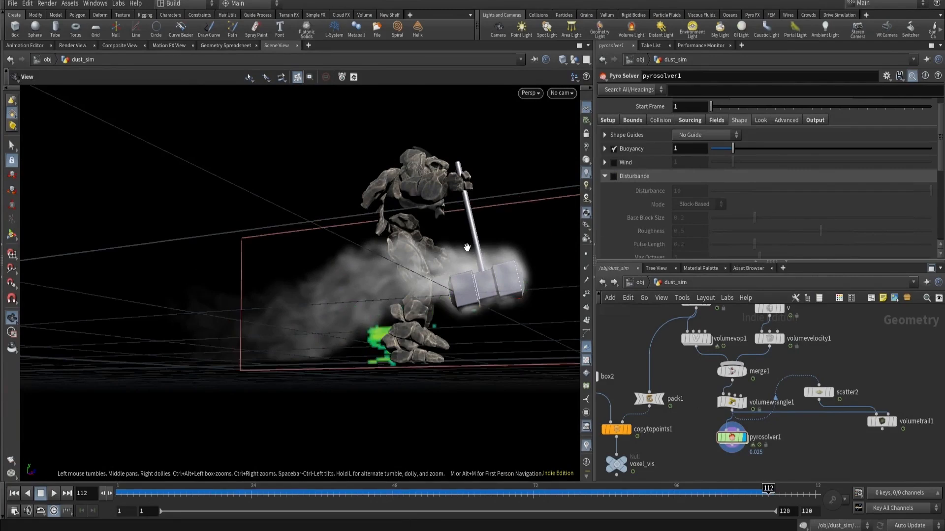
left_click_drag(467, 247, 563, 208)
left_click(613, 176)
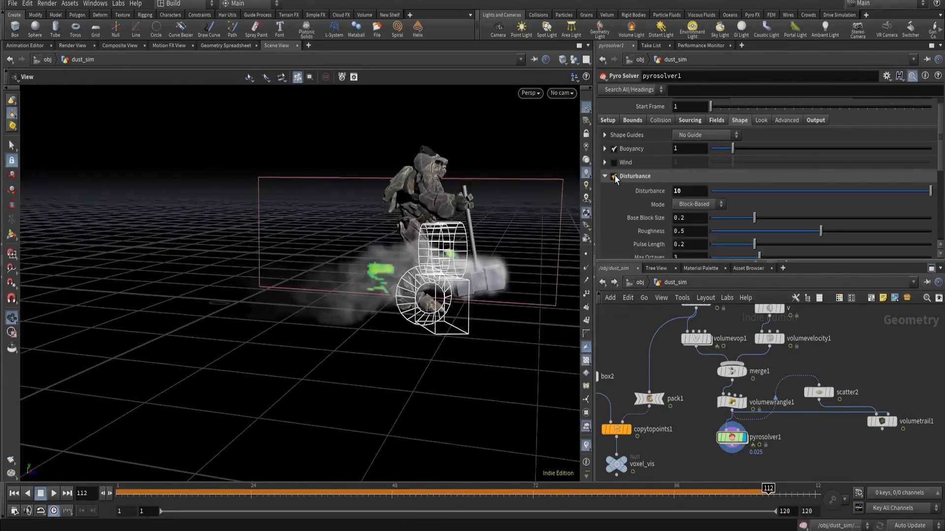
Step: Disable Use Control Field for the pyro solver's disturbance
scroll(633, 196, "down", 3)
scroll(632, 195, "down", 3)
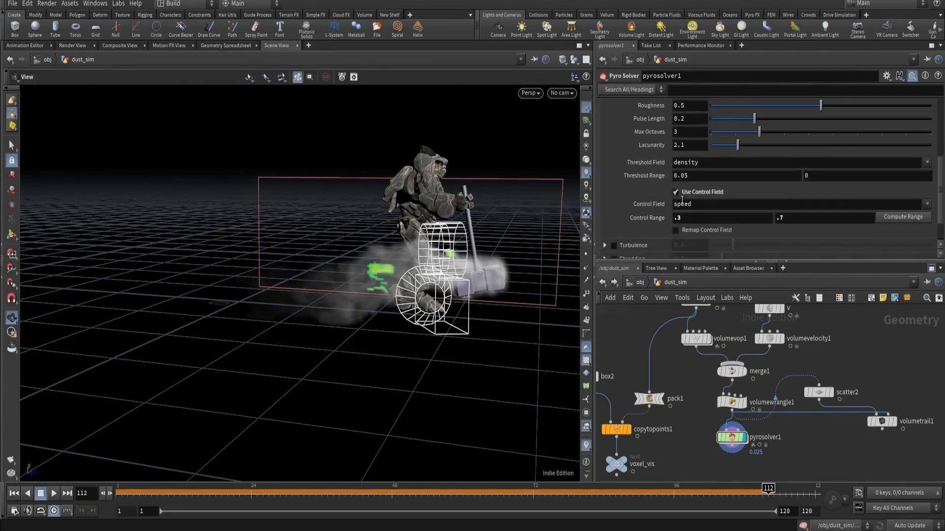
left_click(681, 196)
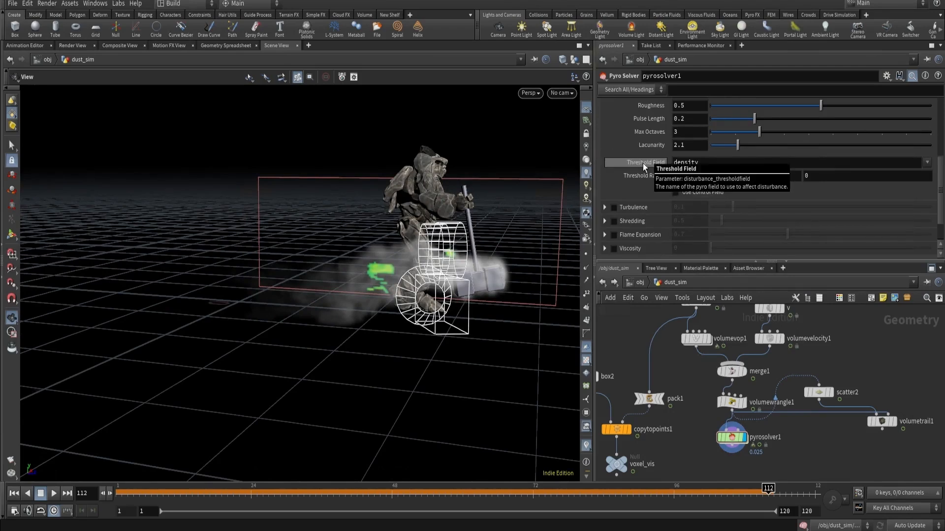
Step: Switch the pyro solver's Field Guide from Speed to Density
scroll(689, 171, "up", 5)
left_click(718, 134)
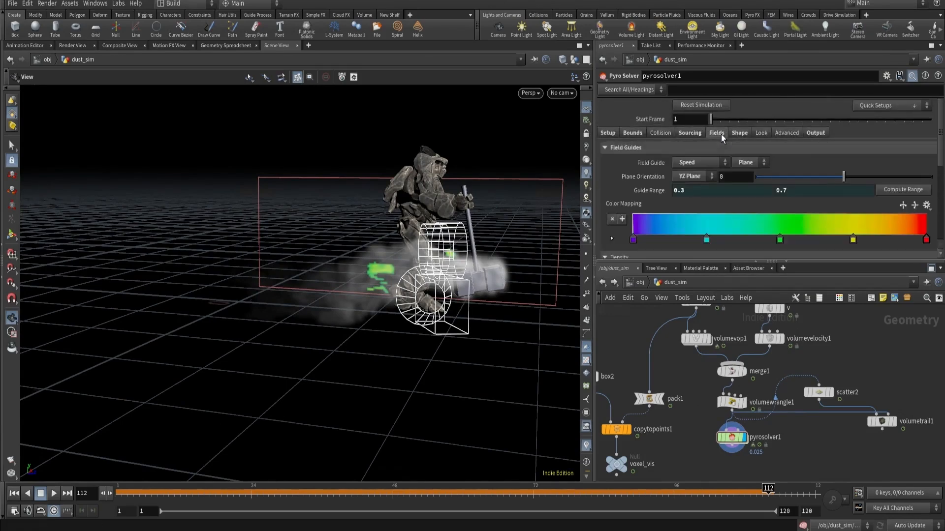
left_click(696, 163)
left_click(690, 187)
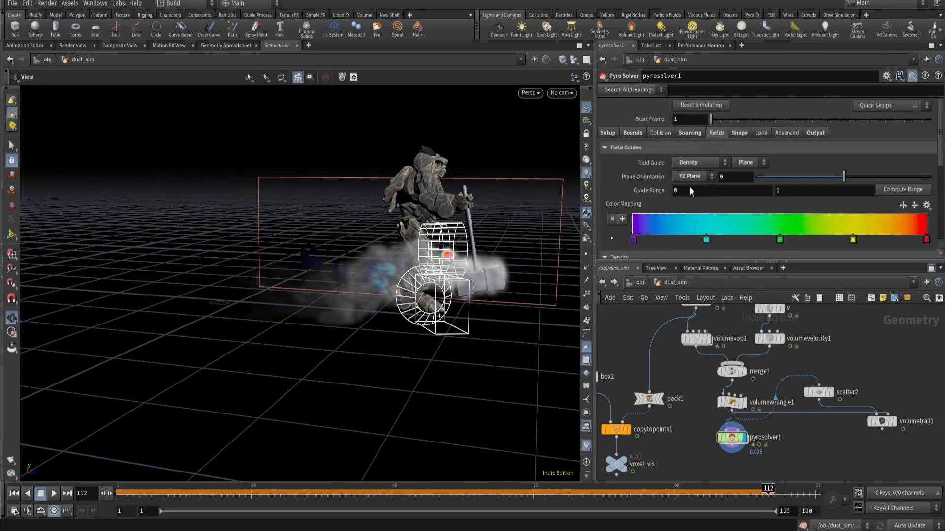
Step: Link the density guide's Guide Range to the disturbance Threshold Range with relative channel references
left_click(740, 135)
scroll(730, 158, "down", 3)
scroll(730, 158, "down", 1)
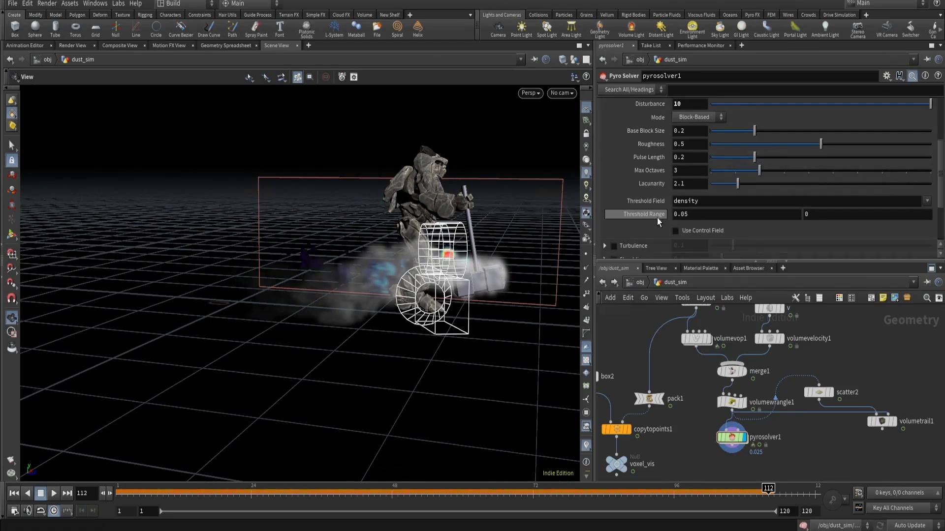
right_click(651, 217)
left_click(680, 288)
right_click(658, 214)
left_click(684, 287)
scroll(724, 177, "up", 4)
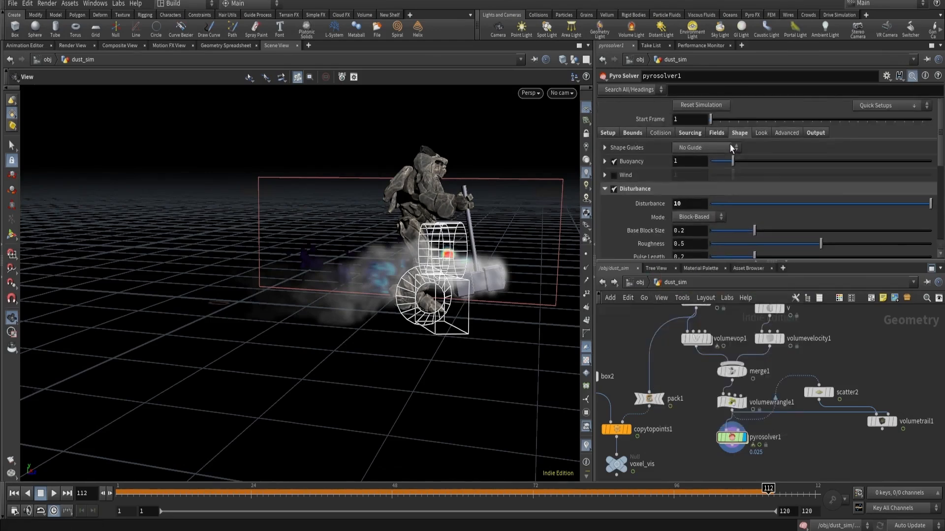
left_click(716, 133)
right_click(655, 196)
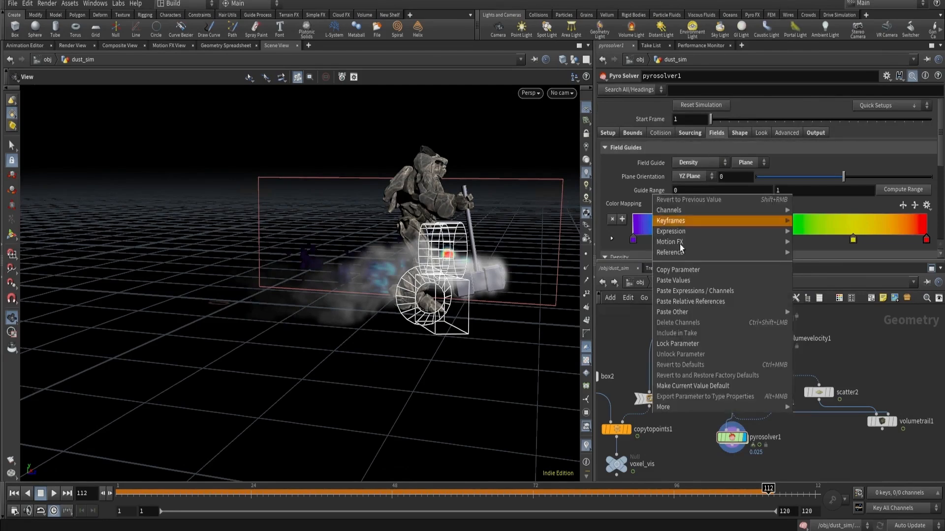
left_click(698, 301)
left_click(653, 191)
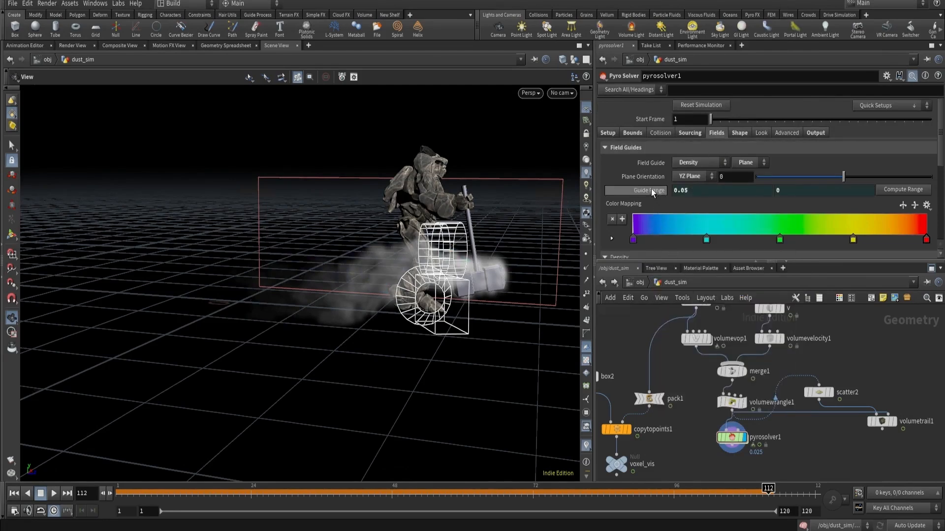
Step: Replay the simulation from frame 1 through cam1, pausing to examine the dust behind the hammer up close
left_click(561, 93)
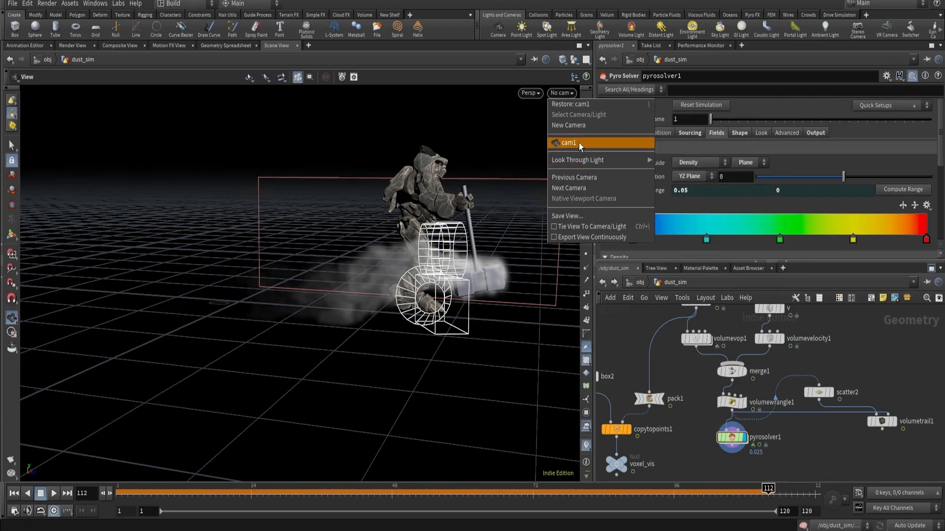
left_click(575, 142)
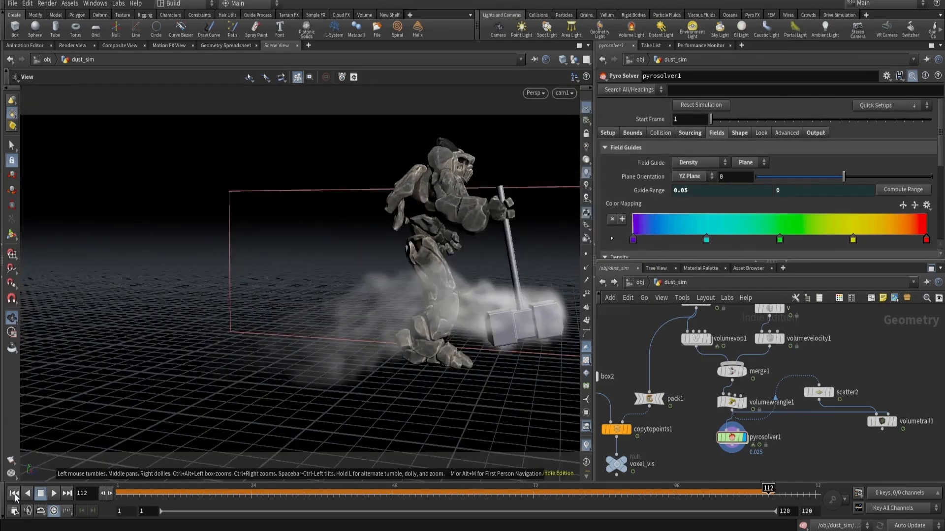
left_click(14, 494)
left_click(51, 495)
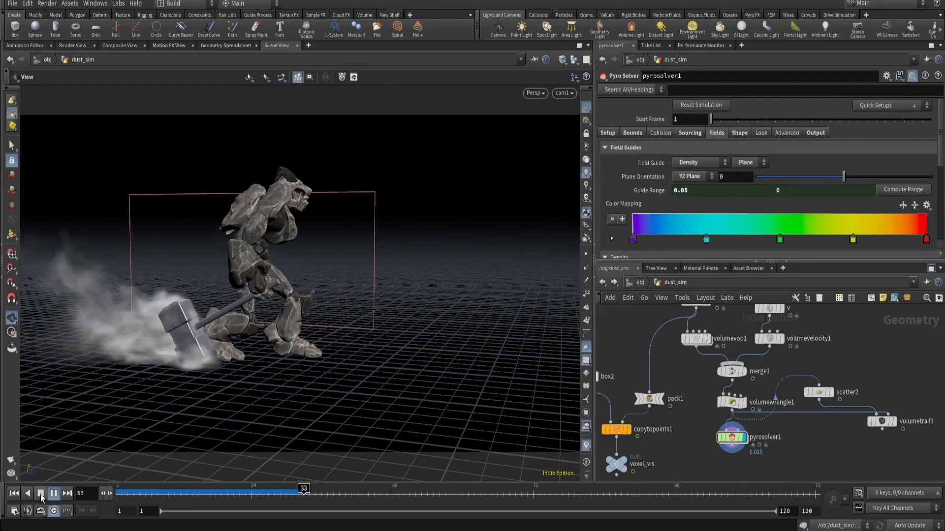
left_click(40, 494)
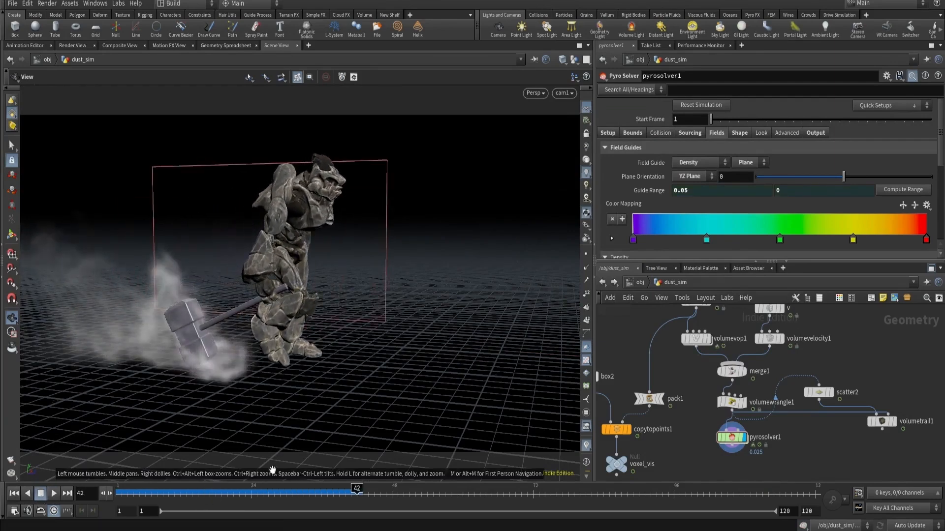
left_click(51, 494)
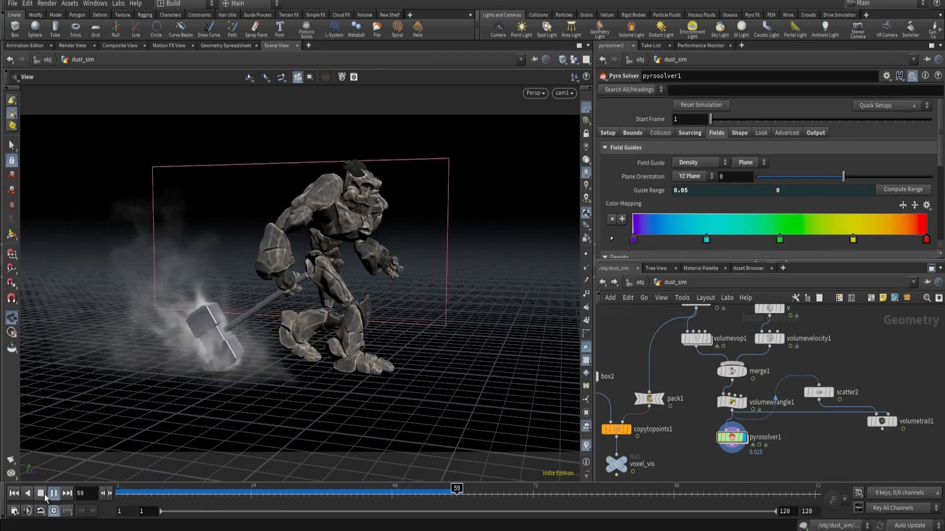
left_click(45, 495)
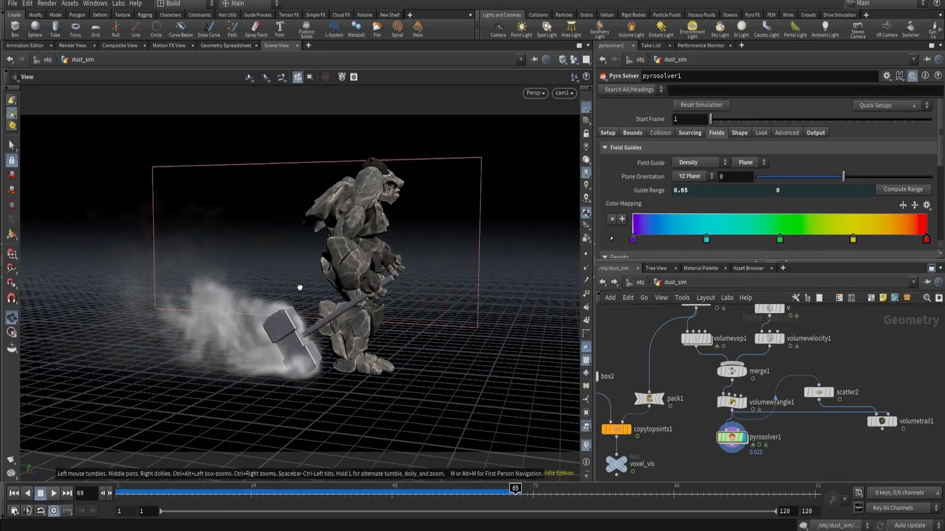
left_click_drag(299, 287, 270, 335)
middle_click_drag(270, 336, 333, 279)
right_click_drag(333, 279, 322, 237)
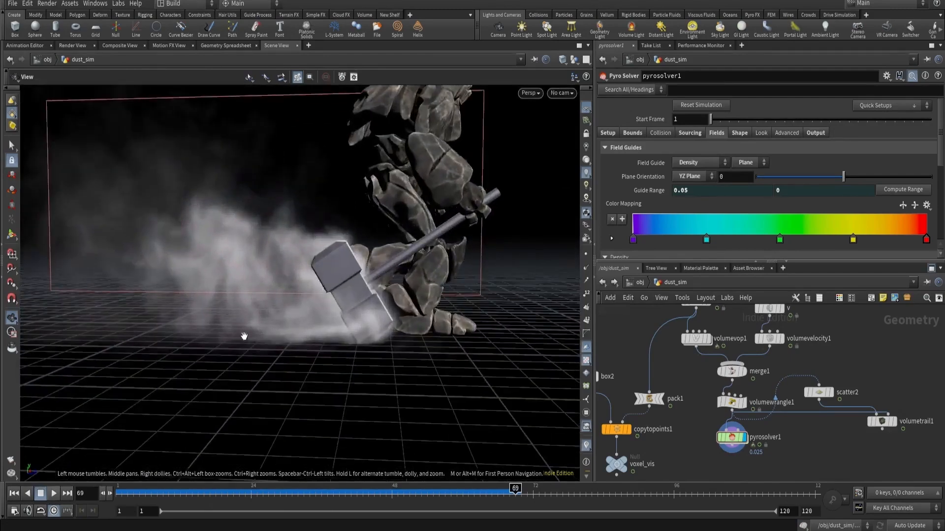
Step: Set the disturbance Threshold Range to 1 and 2, and inspect the density guide at frame 43
left_click(728, 148)
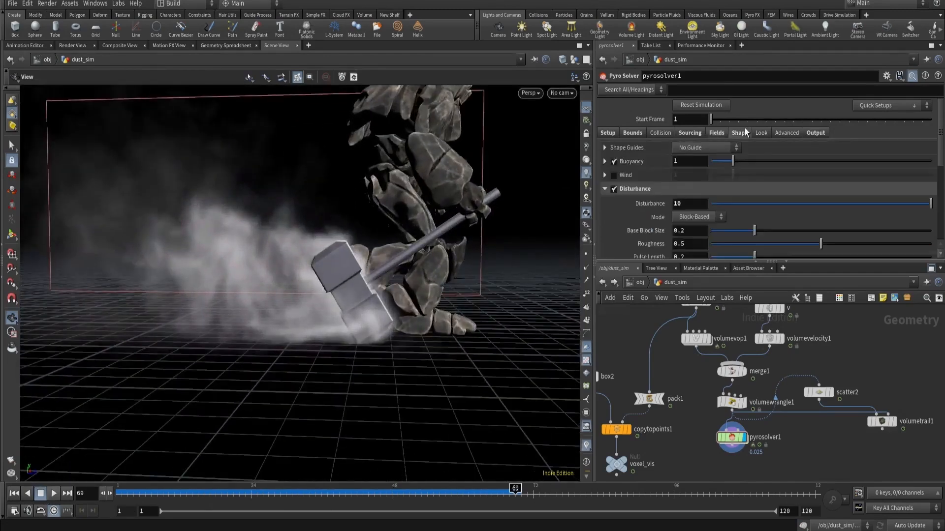
scroll(738, 148, "down", 5)
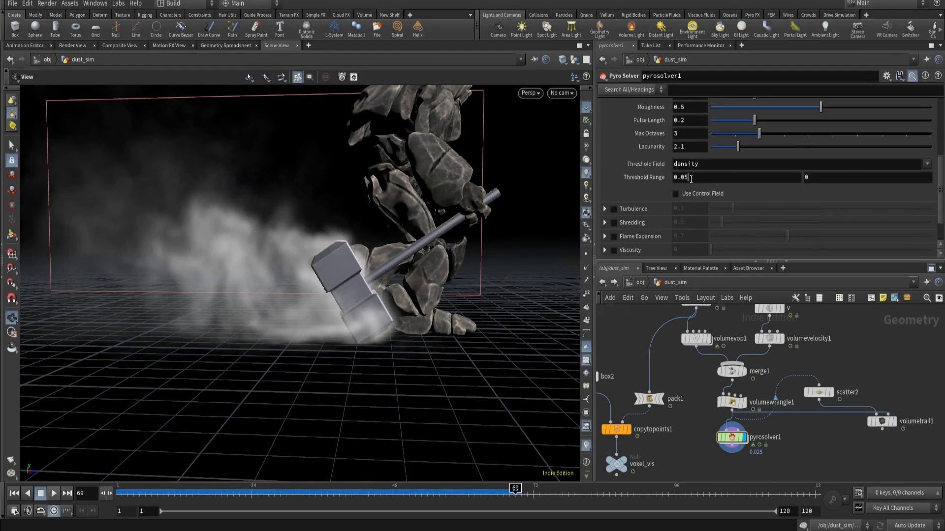
left_click(691, 178)
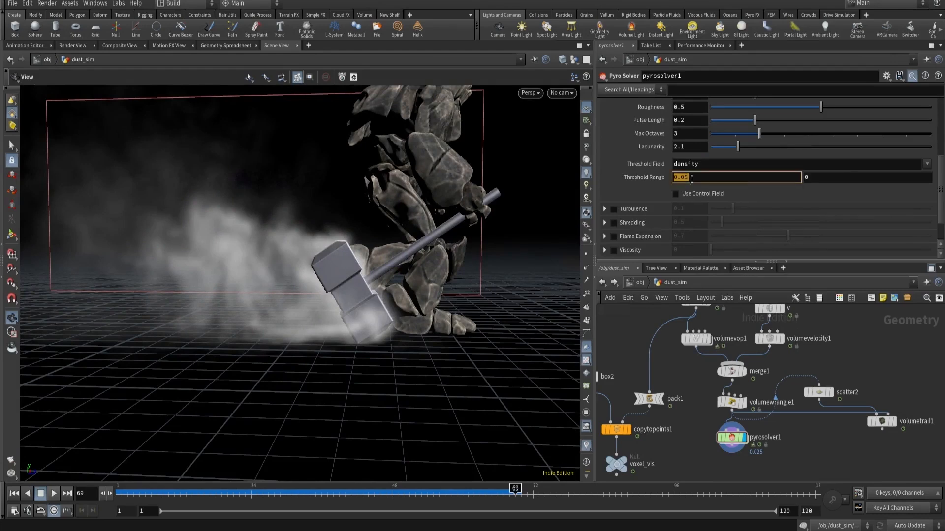
type("1")
key("Return")
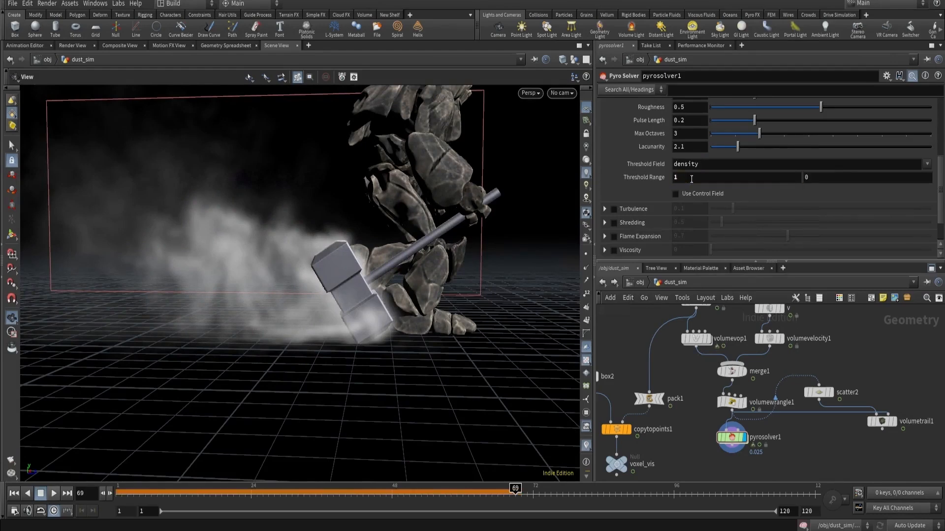
left_click(806, 178)
type("2")
key("Return")
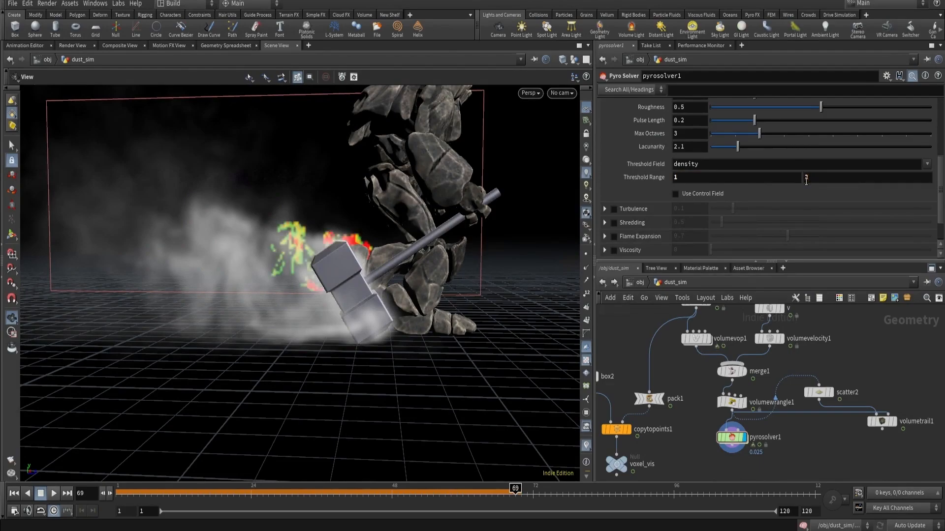
left_click_drag(328, 246, 338, 284)
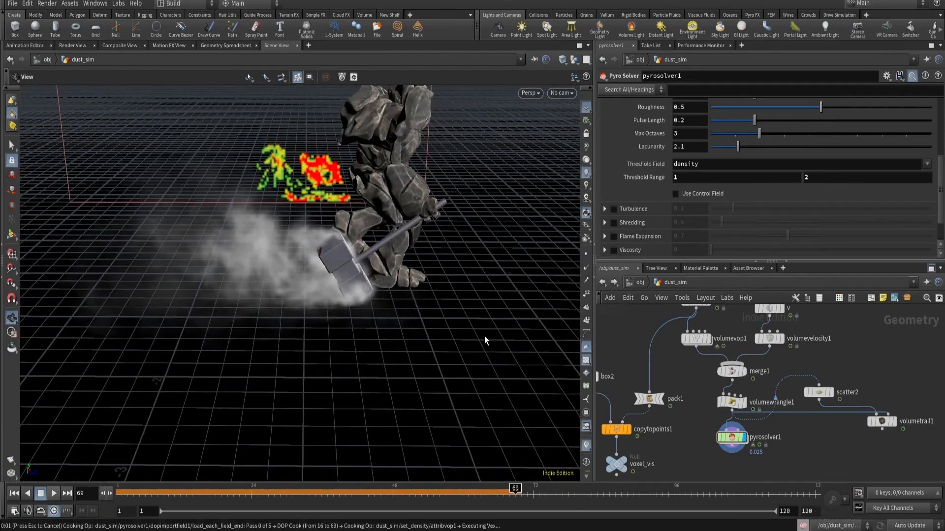
left_click_drag(435, 492, 363, 488)
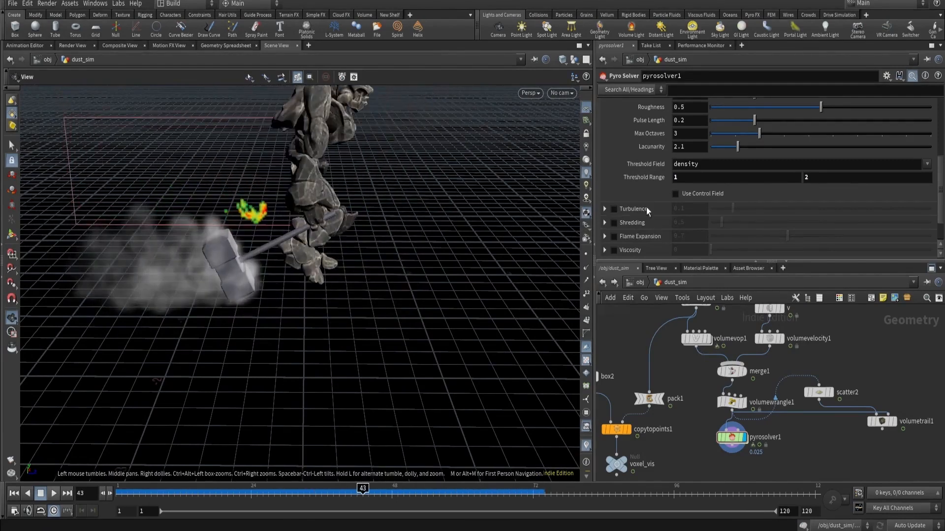
Step: Turn on Use Control Field for the disturbance, and view the dust behind the hammer from a low angle
left_click(675, 194)
left_click_drag(328, 272, 320, 247)
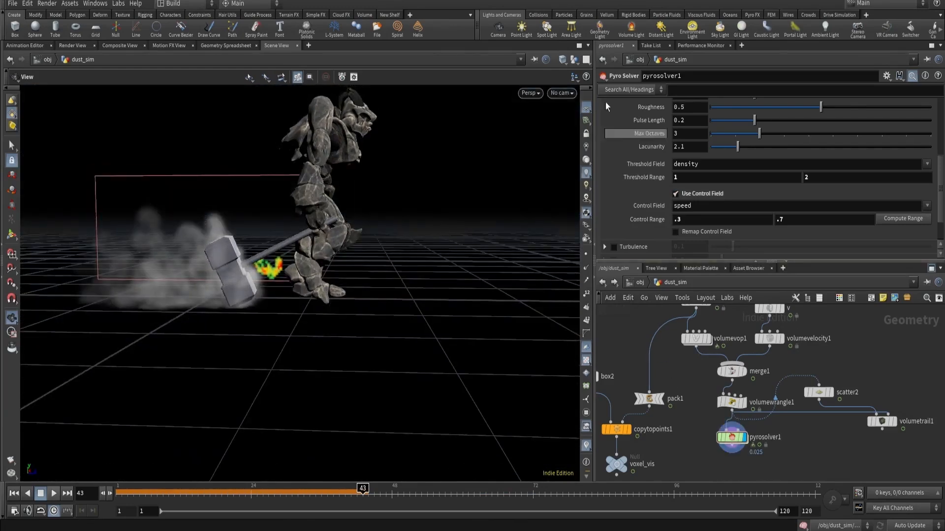
Step: Go inside pyrosolver1 to its FORCES network and add a Gas Disturb node above force_output
double_click(730, 439)
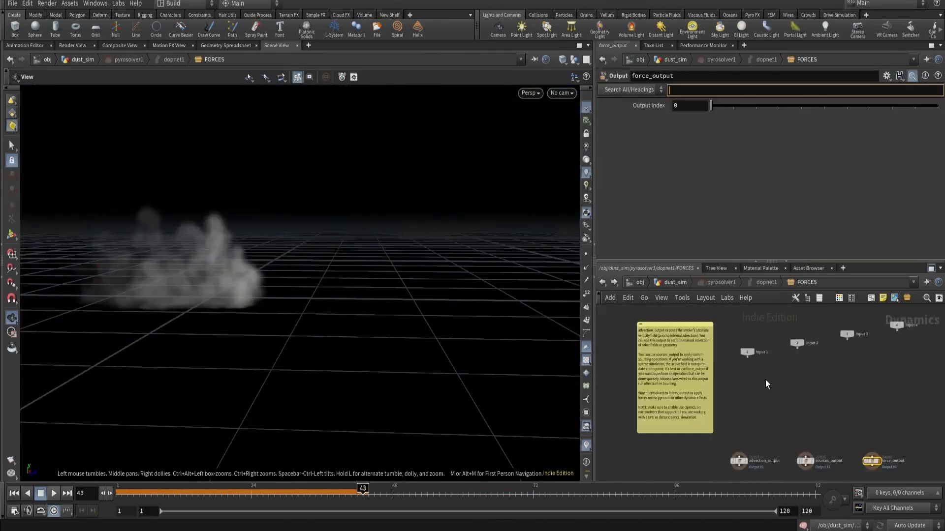
middle_click_drag(775, 393, 597, 353)
scroll(711, 386, "up", 2)
middle_click_drag(711, 386, 759, 379)
scroll(731, 369, "up", 3)
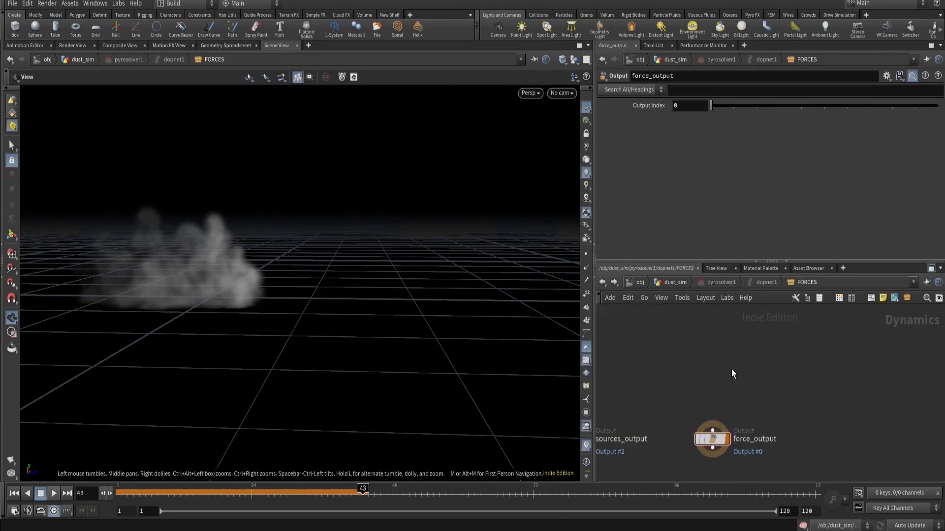
key("Tab")
type("dis")
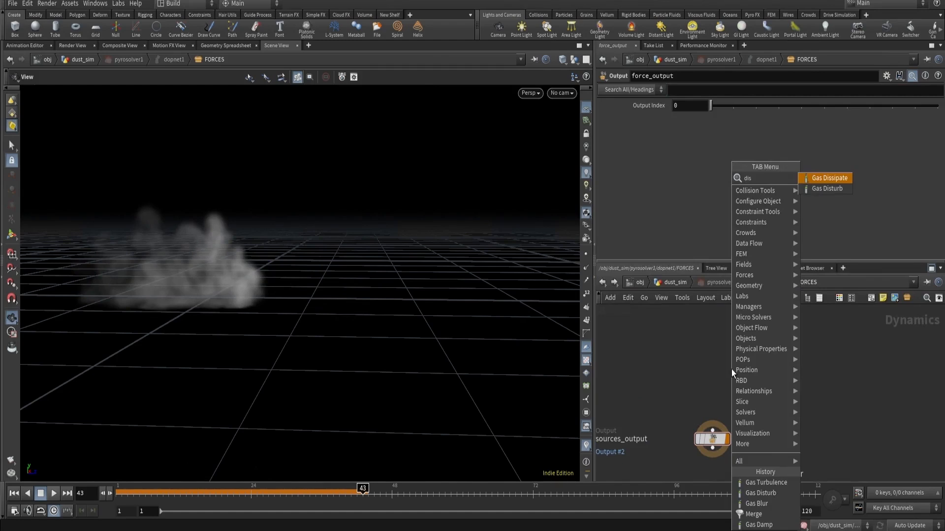
key("Down")
key("Return")
left_click(692, 346)
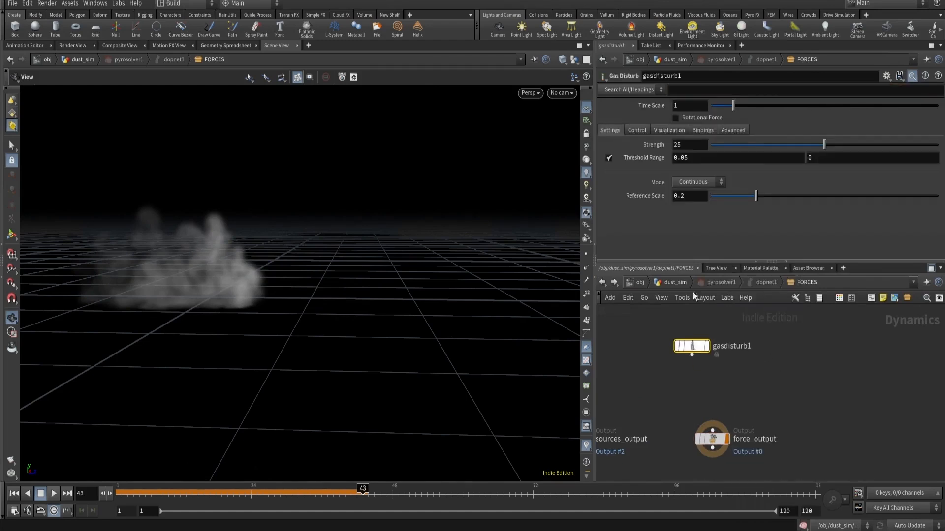
Step: Enable Rotational Force on the Gas Disturb node and set its Mode to Block-Based
left_click(678, 119)
left_click(678, 180)
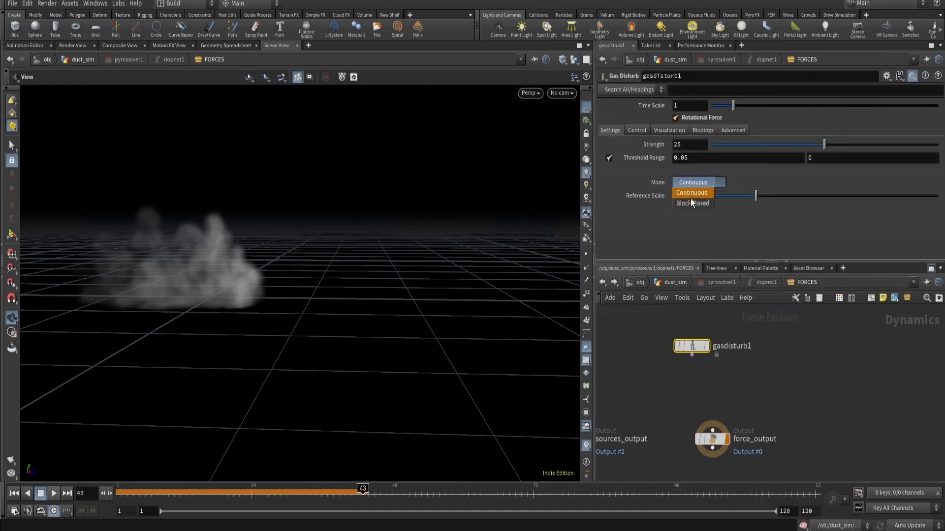
left_click(691, 203)
Step: Wire the Gas Disturb node into force_output and reset all simulations
left_click(692, 354)
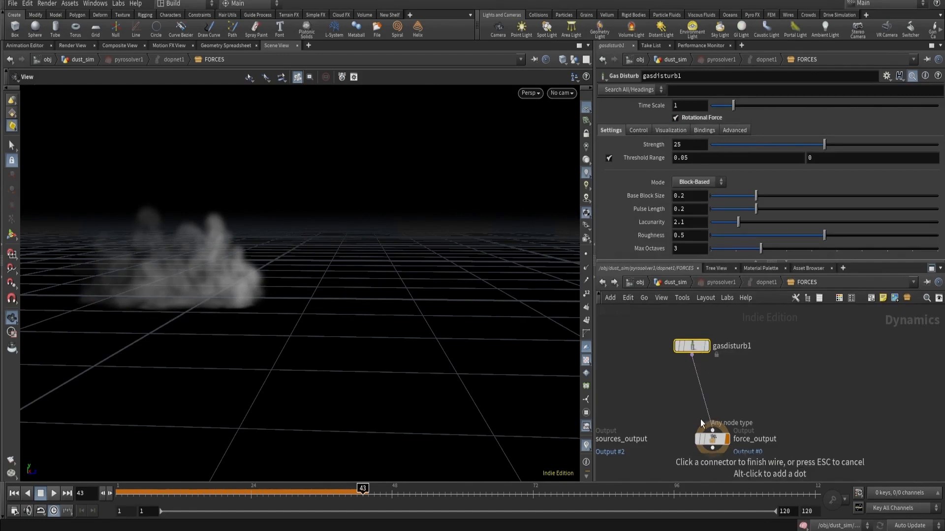
left_click(712, 430)
left_click(801, 526, "ctrl")
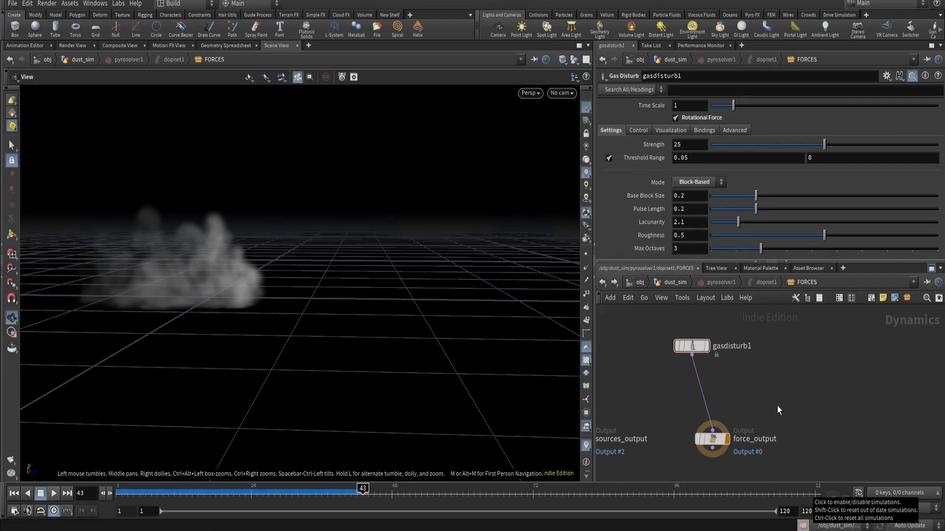
Step: Return to the dust_sim network and switch the pyro solver's Field Guide to Speed, viewing the guide plane from above
key("u")
key("u")
key("u")
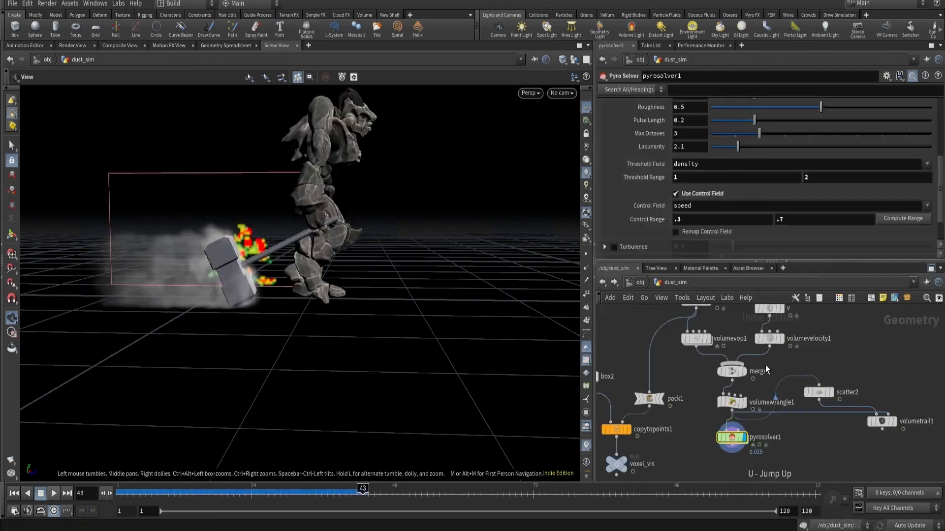
scroll(696, 161, "up", 5)
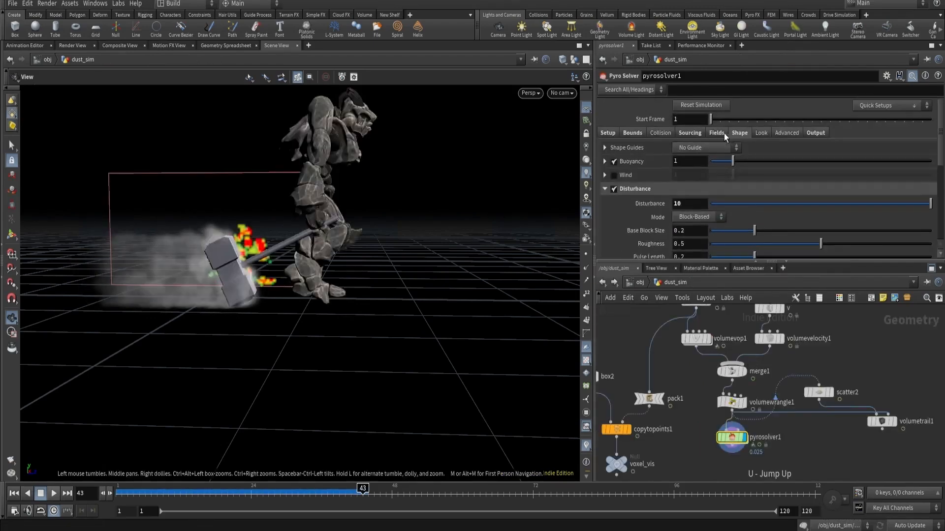
left_click(715, 134)
left_click(698, 162)
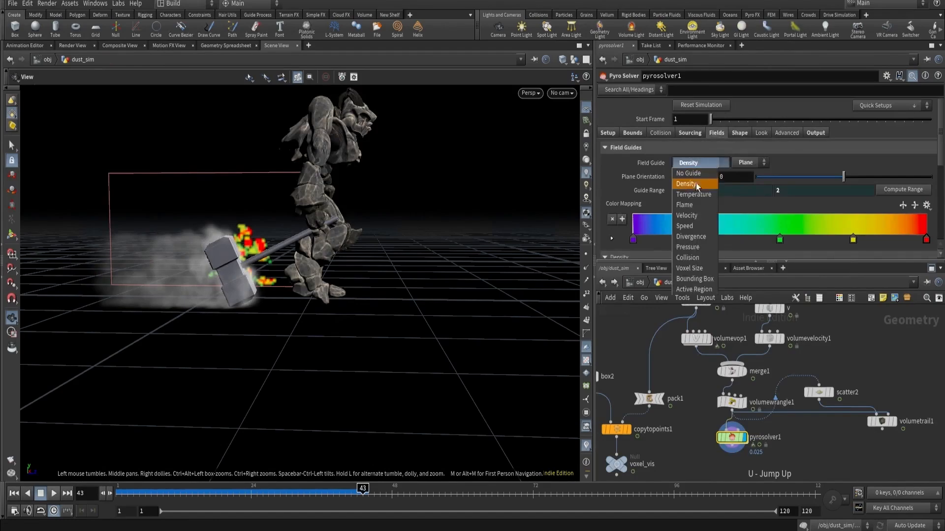
left_click(694, 226)
left_click_drag(300, 246, 339, 263)
Step: Go to the disturbance's control range settings, and replay the simulation from frame 1 through cam1, stopping at frame 77 to examine the dust
left_click(741, 132)
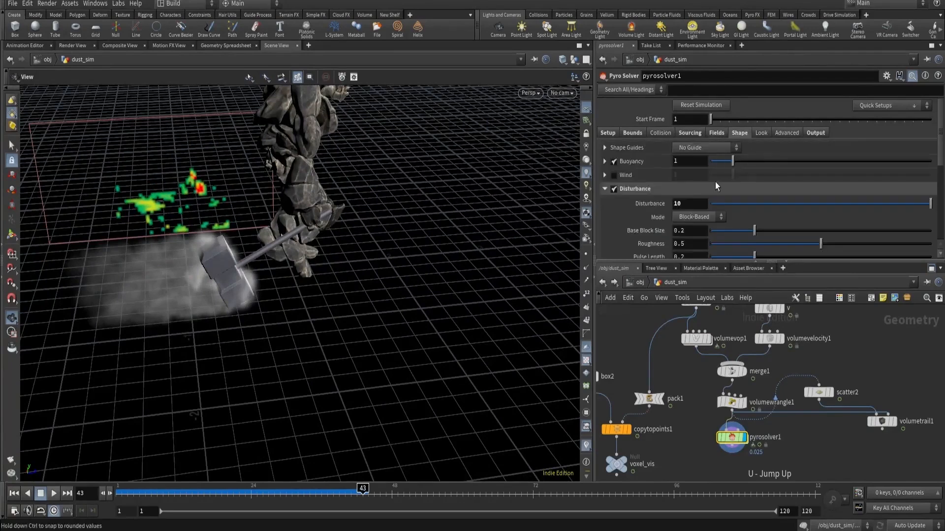
scroll(714, 181, "down", 5)
scroll(699, 195, "down", 2)
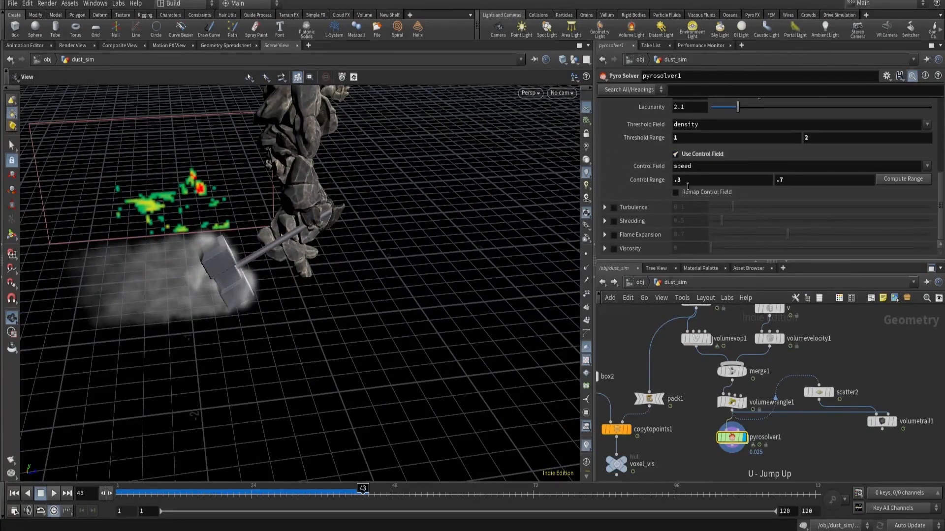
left_click(561, 93)
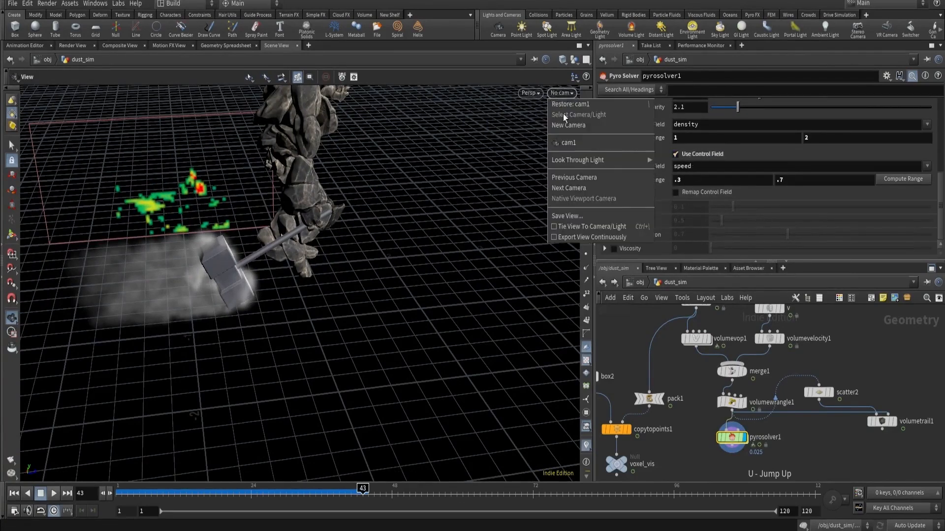
left_click(572, 143)
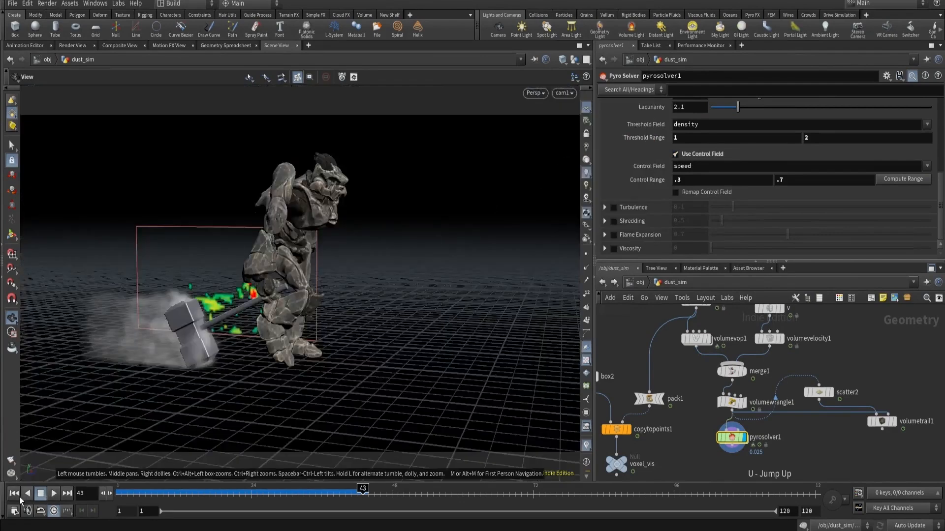
left_click(14, 494)
left_click(50, 494)
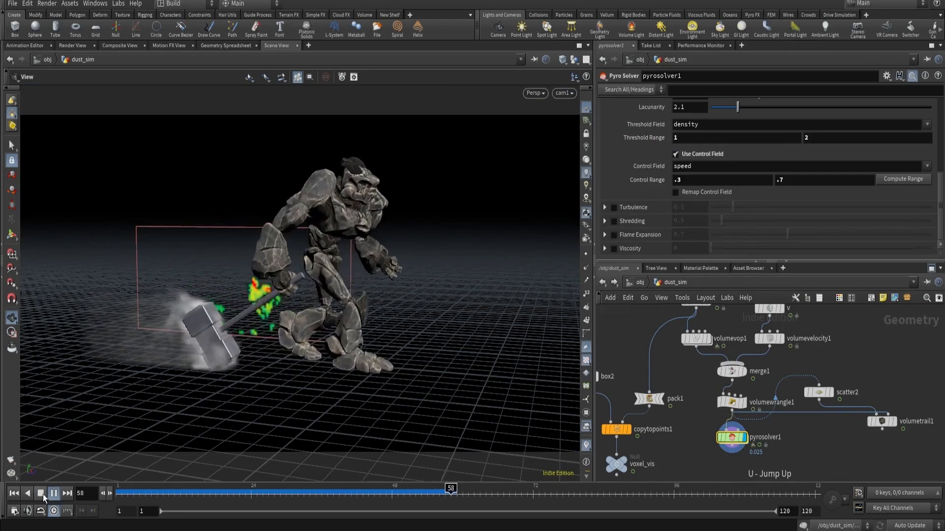
left_click(40, 494)
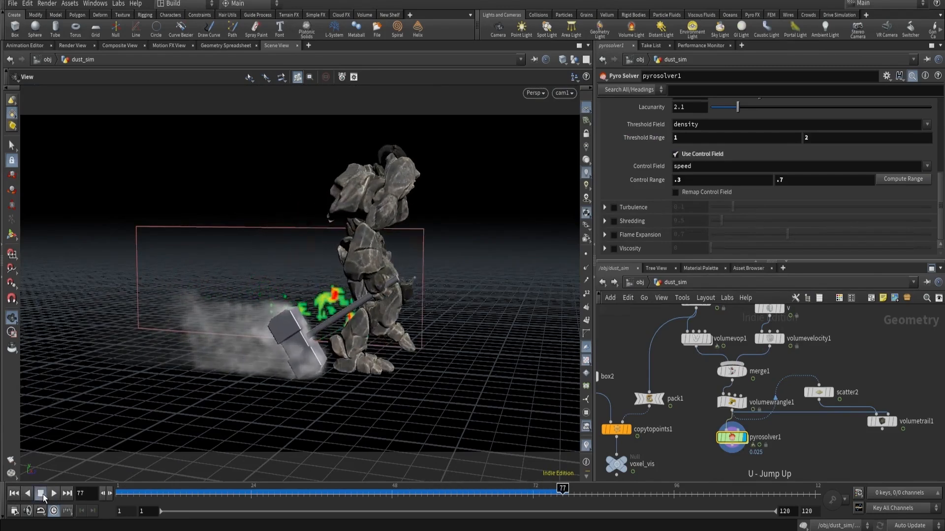
mouse_move(327, 328)
left_mouse_down()
mouse_move(356, 323)
mouse_move(340, 321)
left_mouse_up()
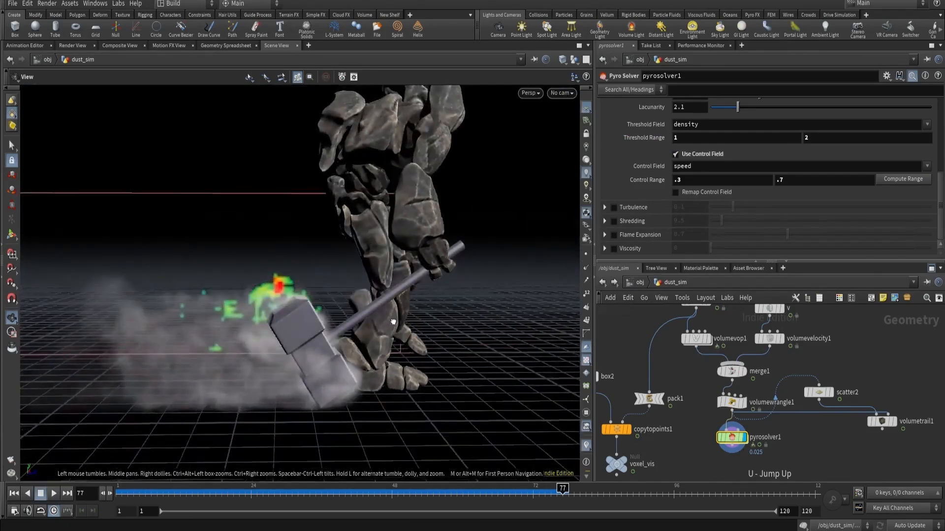
Step: Turn the disturbance's Use Control Field off to compare the dust at frame 77, and turn it back on
scroll(666, 201, "up", 3)
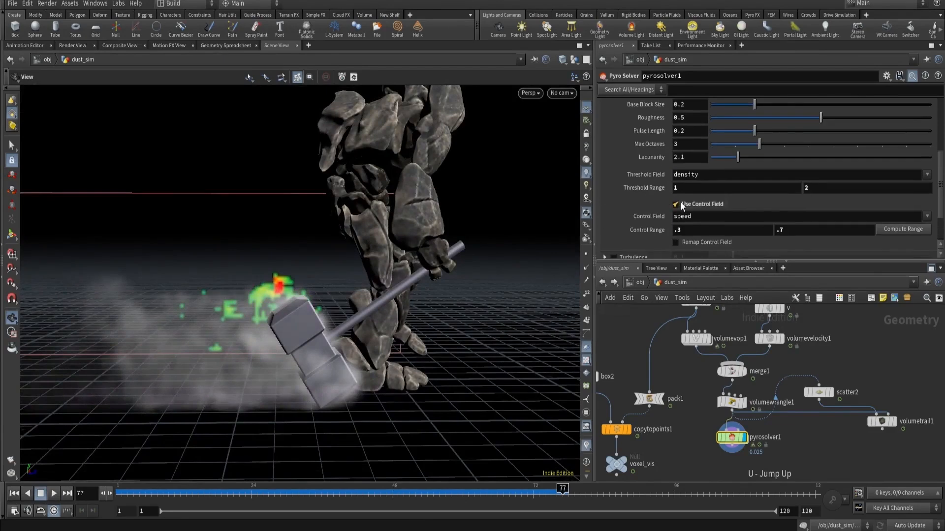
left_click(680, 202)
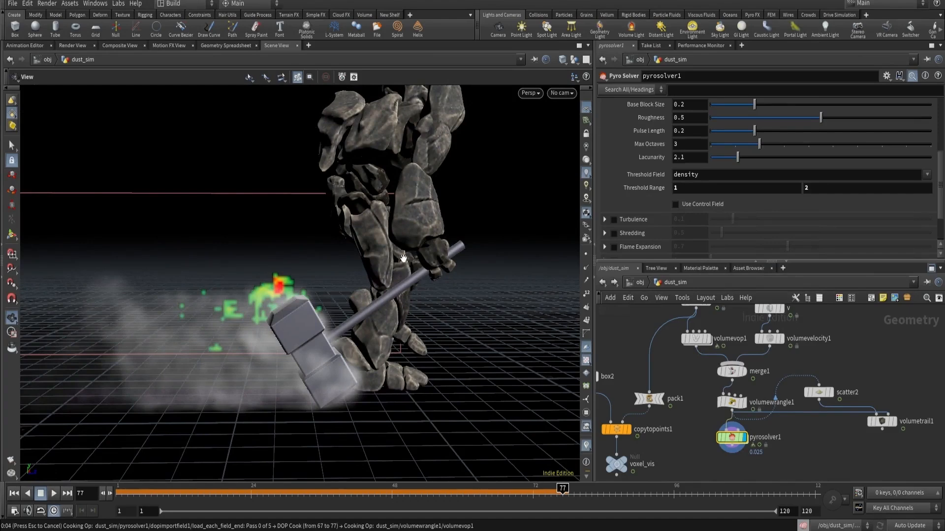
left_click(688, 204)
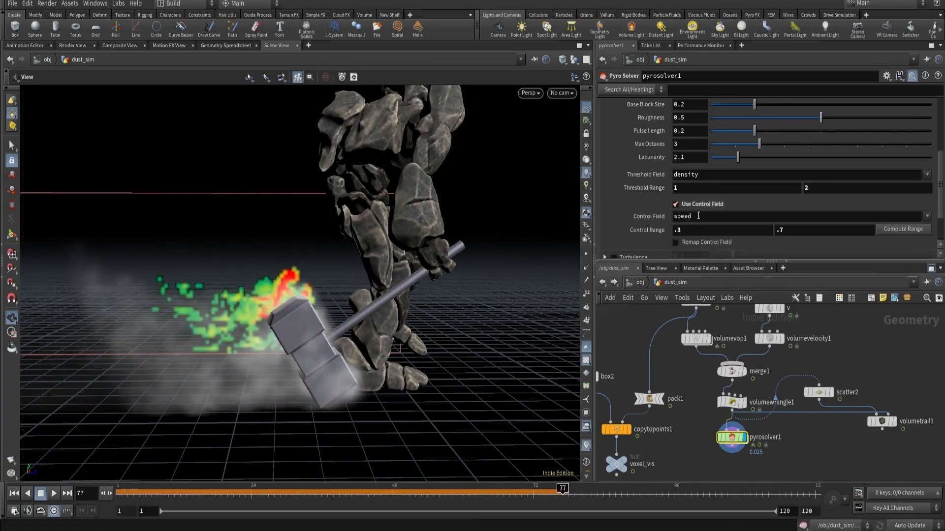
Step: Switch the pyro solver's Field Guide to Density, and go back to the disturbance settings
scroll(707, 189, "up", 5)
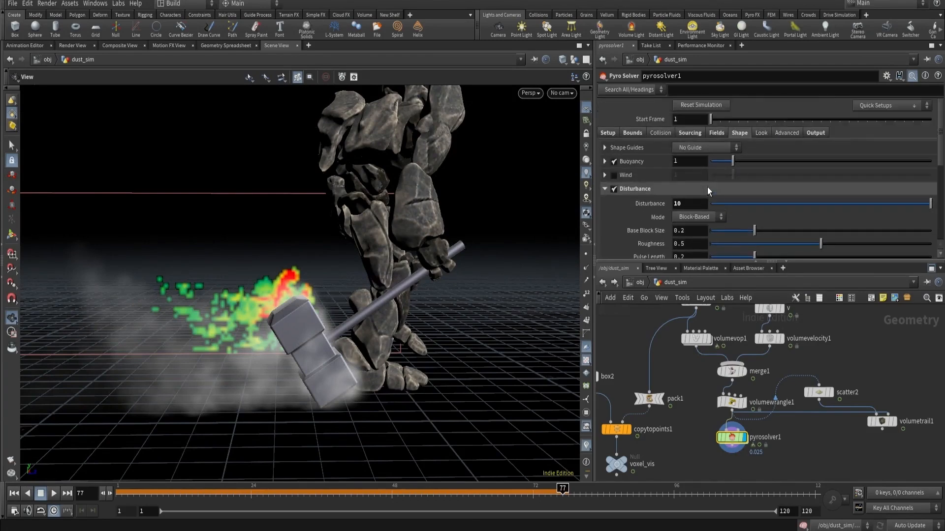
left_click(714, 134)
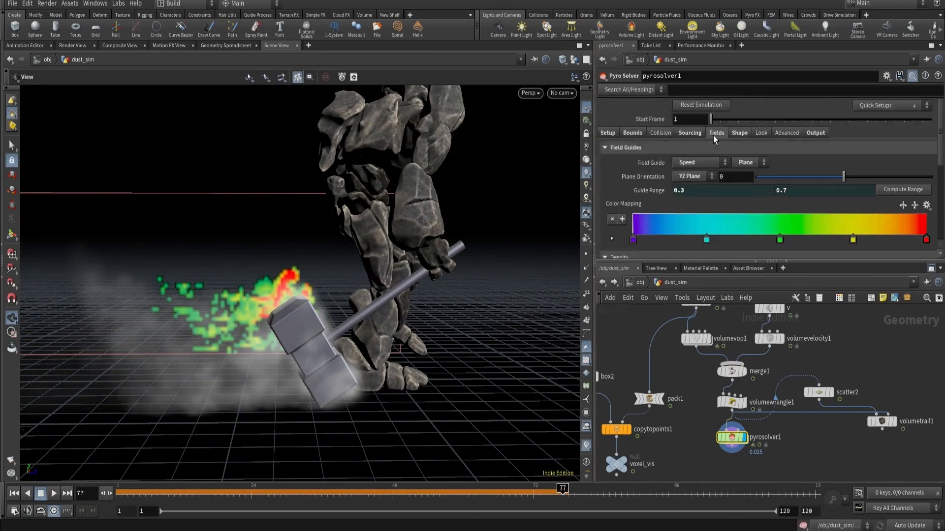
left_click(701, 163)
left_click(690, 185)
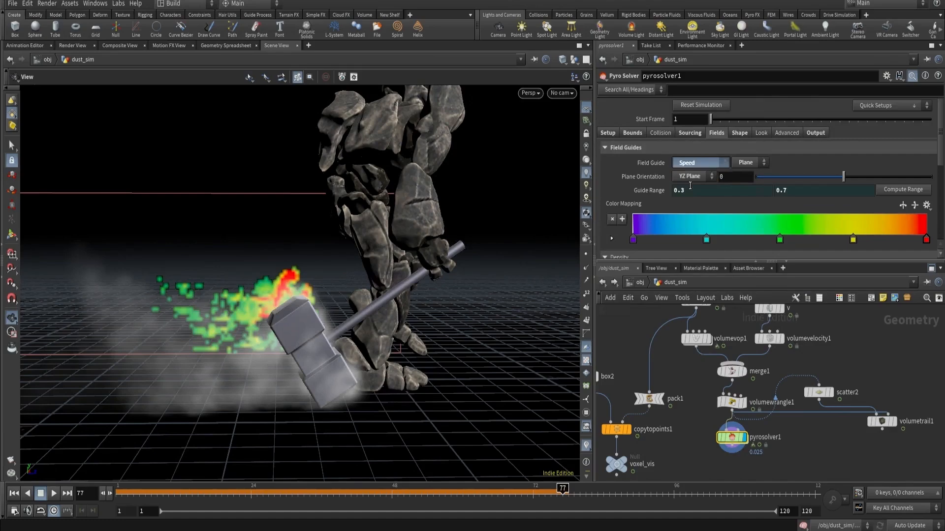
left_click(738, 133)
scroll(370, 251, "down", 3)
left_click_drag(371, 251, 340, 251)
Step: Show the set_density wrangle's VEX code and highlight the density multiplier in its second line
middle_click_drag(685, 344, 689, 439)
left_click_drag(657, 355, 757, 367)
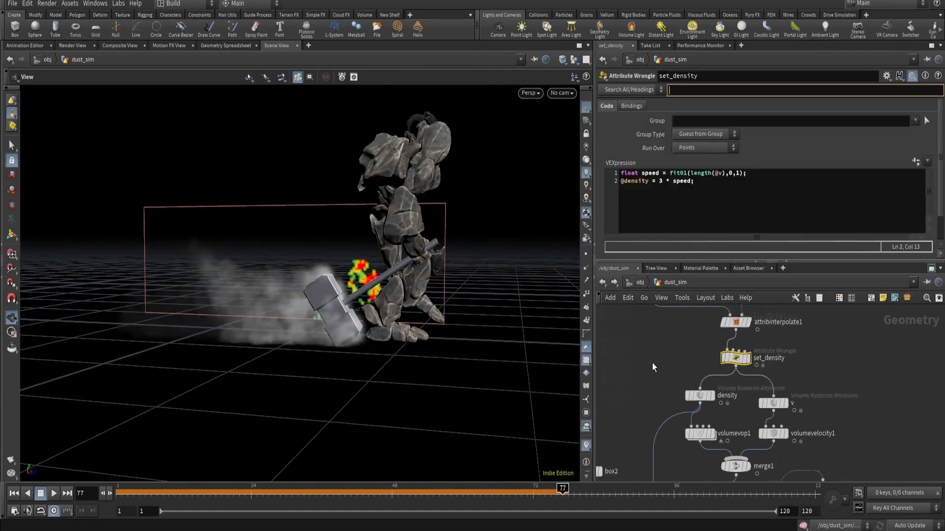
double_click(660, 182)
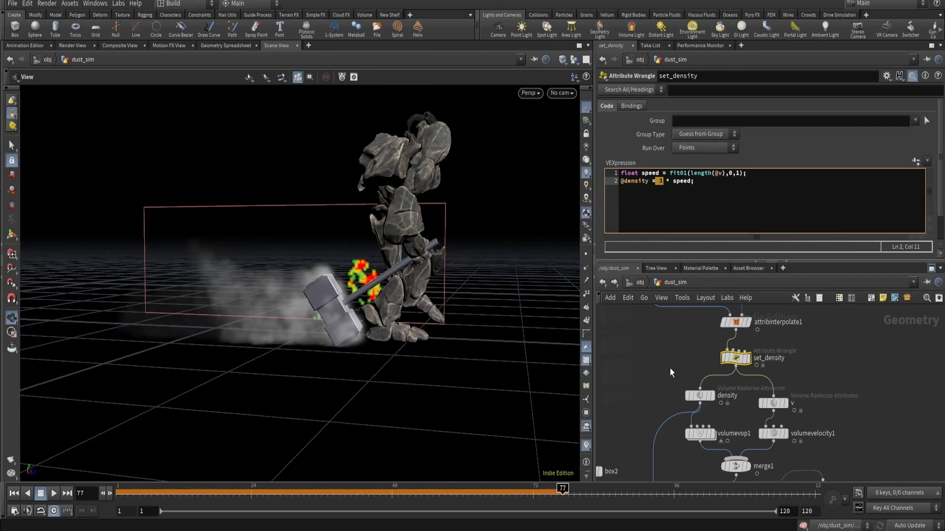
Step: Display volumevop1 to inspect the source density around the hammer
scroll(670, 374, "down", 3)
left_click(689, 396)
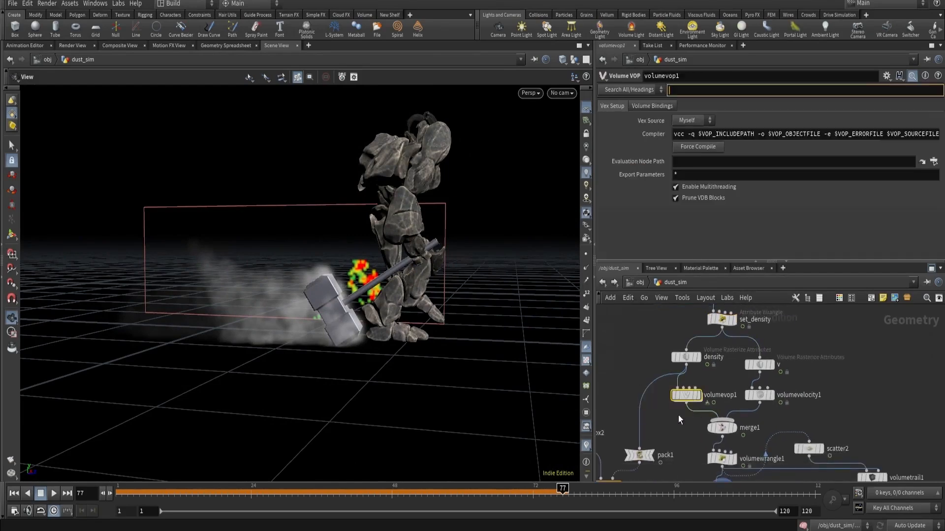
left_click(699, 396)
left_click_drag(331, 295, 355, 295)
Step: Display pyrosolver1 and replay the simulation from frame 1 through cam1, stopping at frame 37 to examine the density guide up close
middle_click_drag(752, 478, 744, 414)
scroll(743, 414, "up", 2)
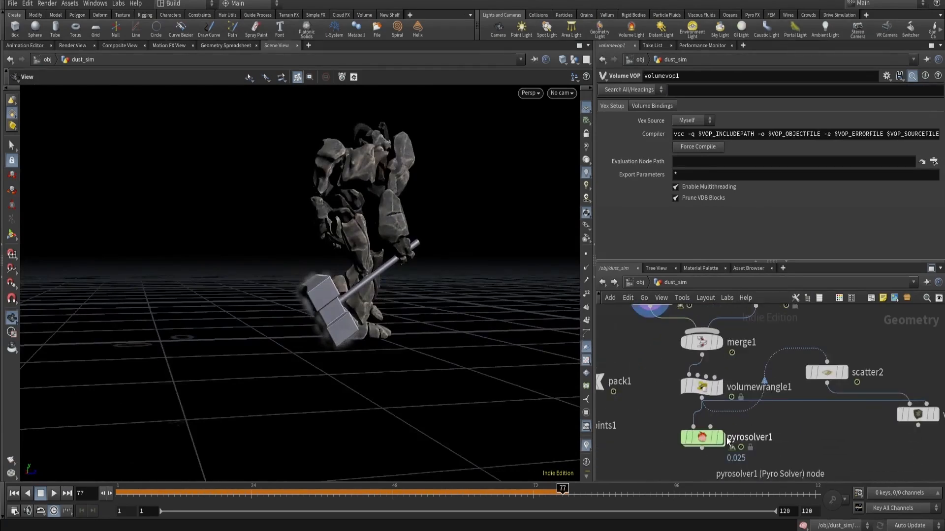
left_click(720, 438)
left_click(562, 93)
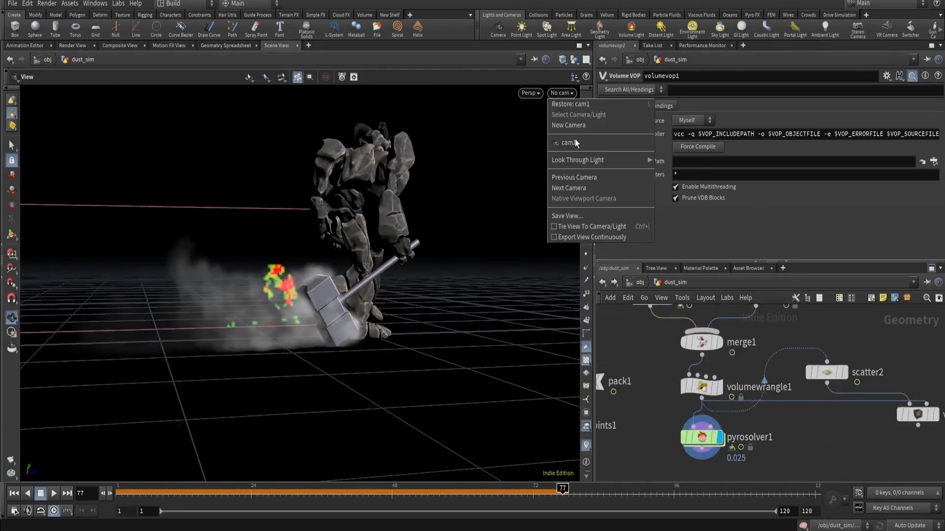
left_click(575, 143)
left_click(13, 494)
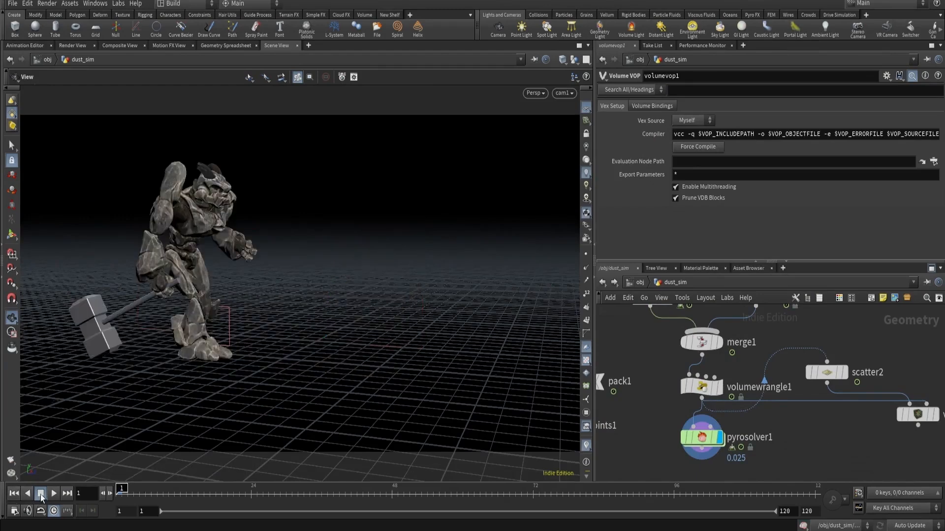
left_click(53, 494)
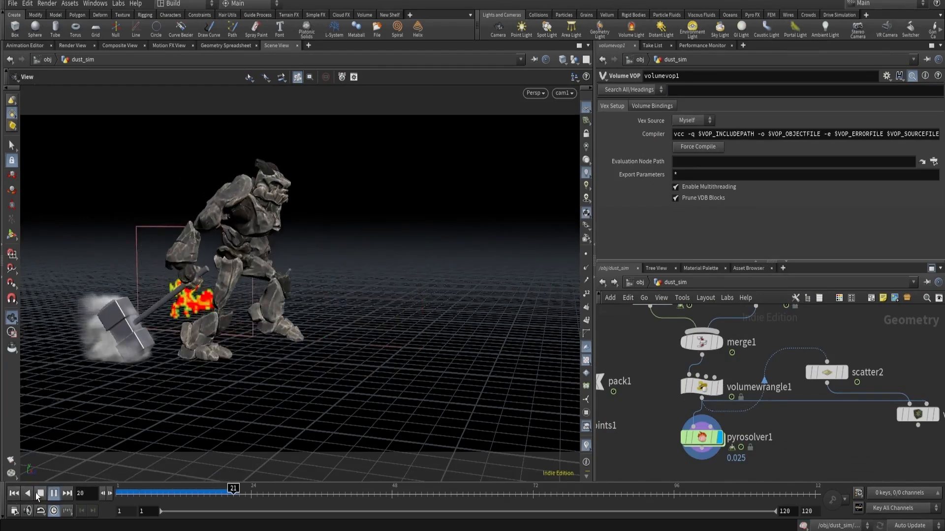
left_click(39, 494)
left_click_drag(220, 337, 276, 355)
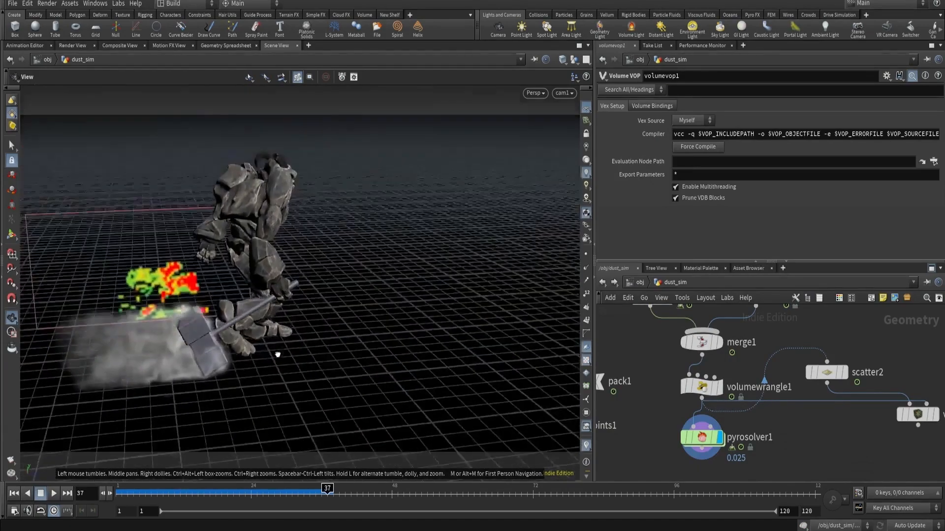
right_click_drag(276, 354, 243, 310)
middle_click_drag(243, 310, 306, 308)
Step: Set the pyro solver's disturbance Threshold Range to 1.75 and 2.5, and look through cam1 again
left_click(699, 437)
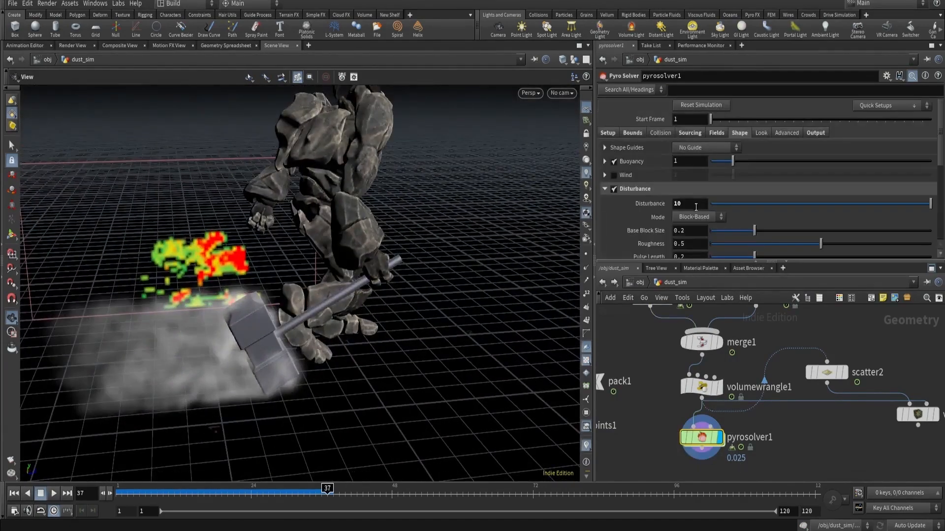
scroll(721, 148, "down", 5)
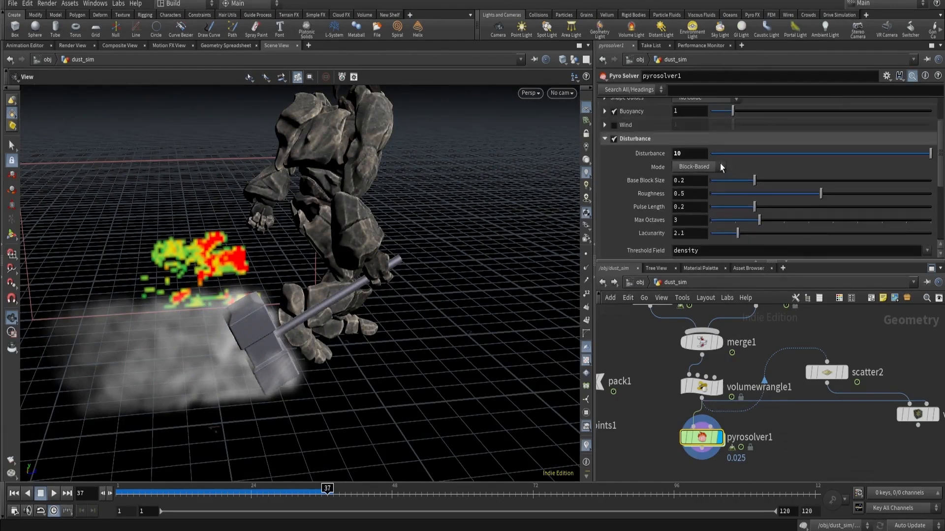
left_click(719, 179)
left_click(690, 164)
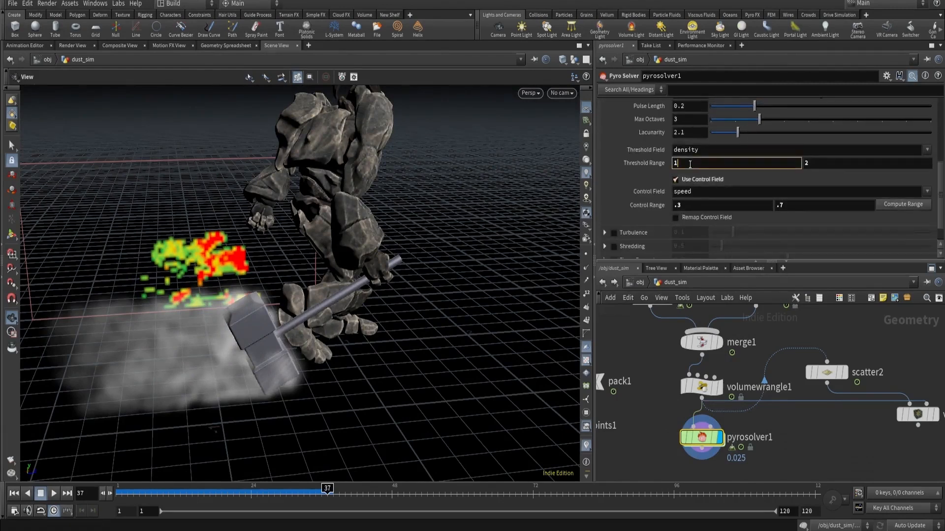
type(".75")
key("Return")
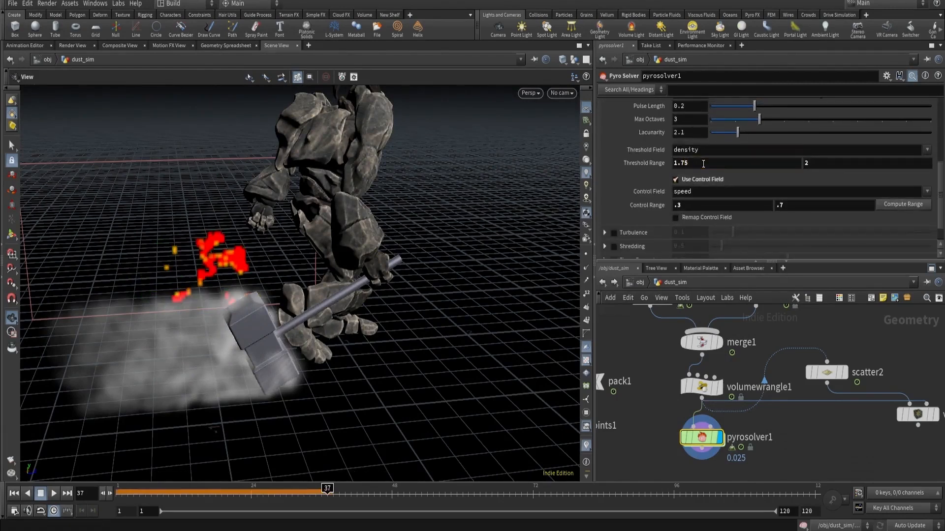
left_click(822, 165)
type(".5")
key("Return")
left_click_drag(282, 209, 232, 220)
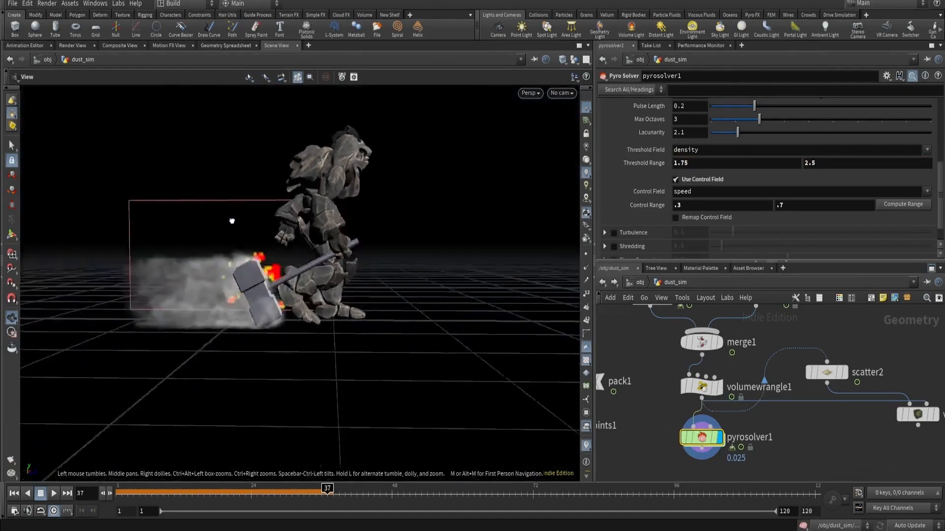
left_click(563, 93)
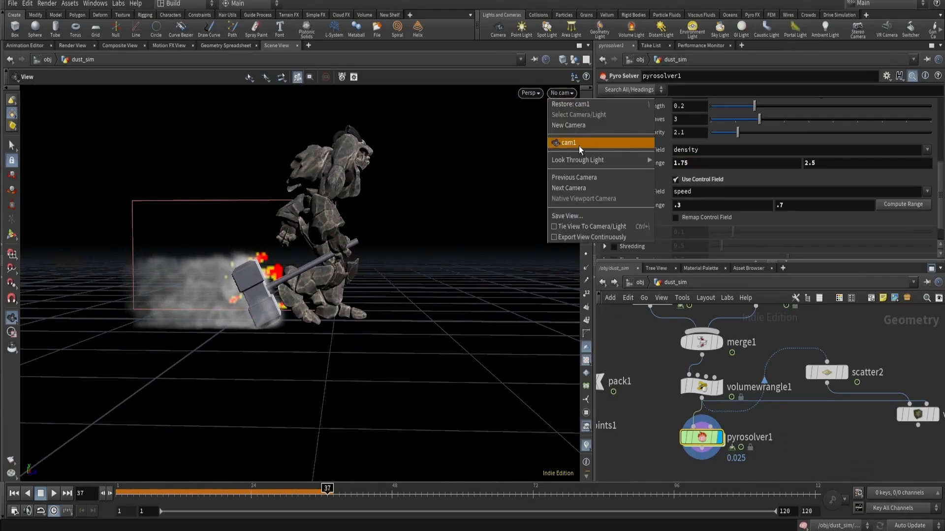
left_click(579, 144)
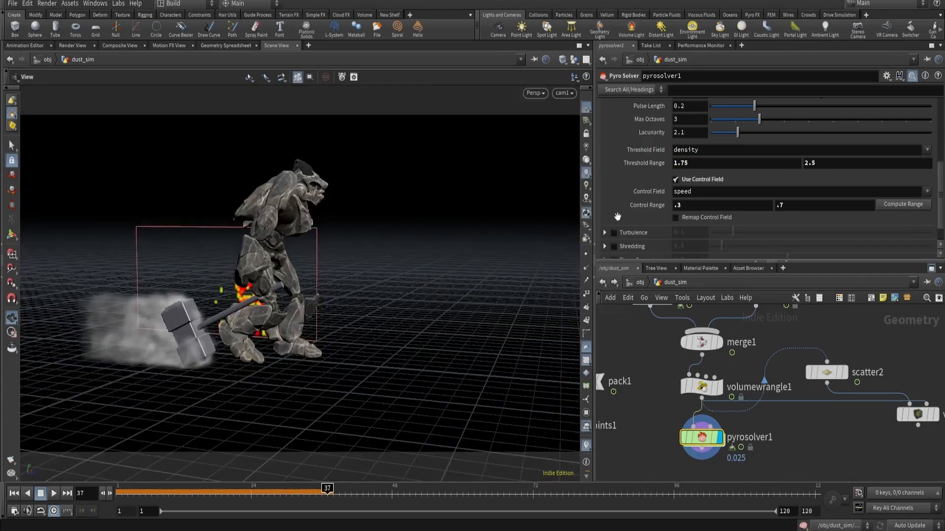
Step: Lower the pyro solver's density Dissipation to 0.025
scroll(749, 160, "up", 8)
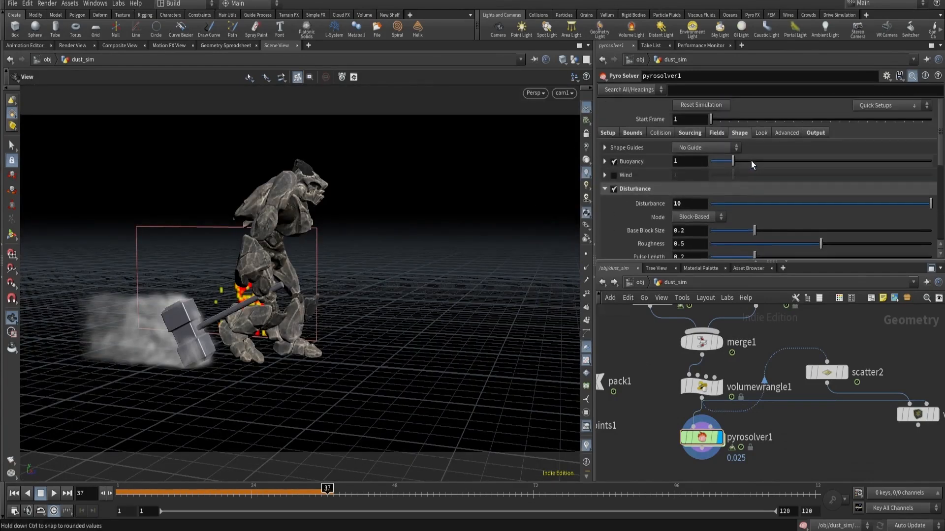
left_click(715, 133)
left_click(697, 132)
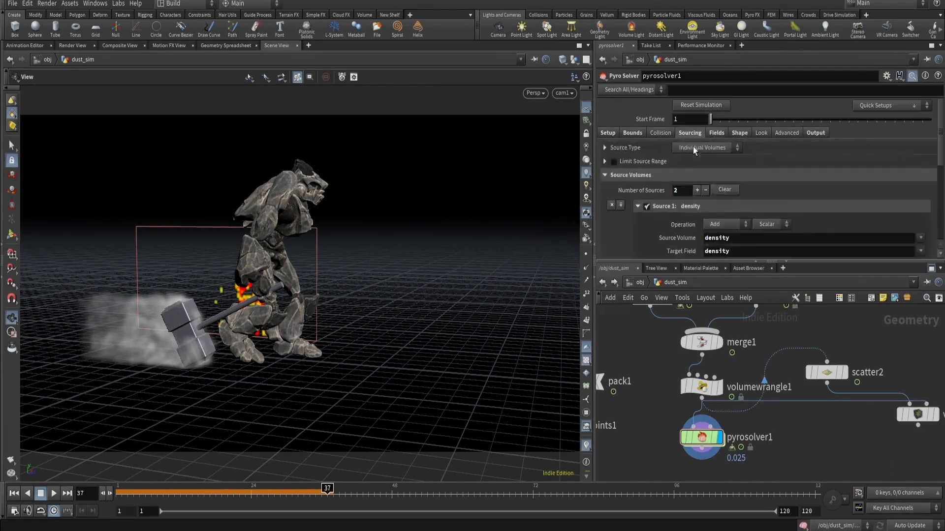
left_click(716, 133)
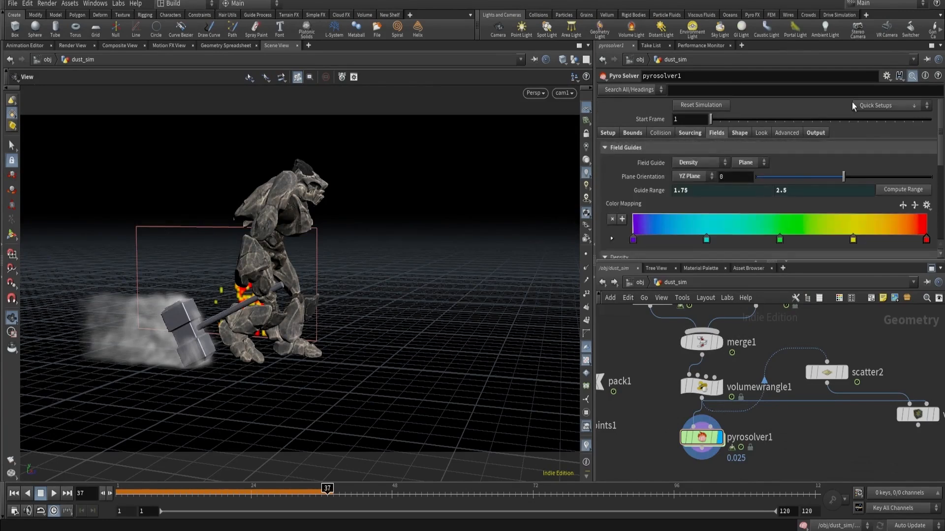
scroll(704, 158, "down", 4)
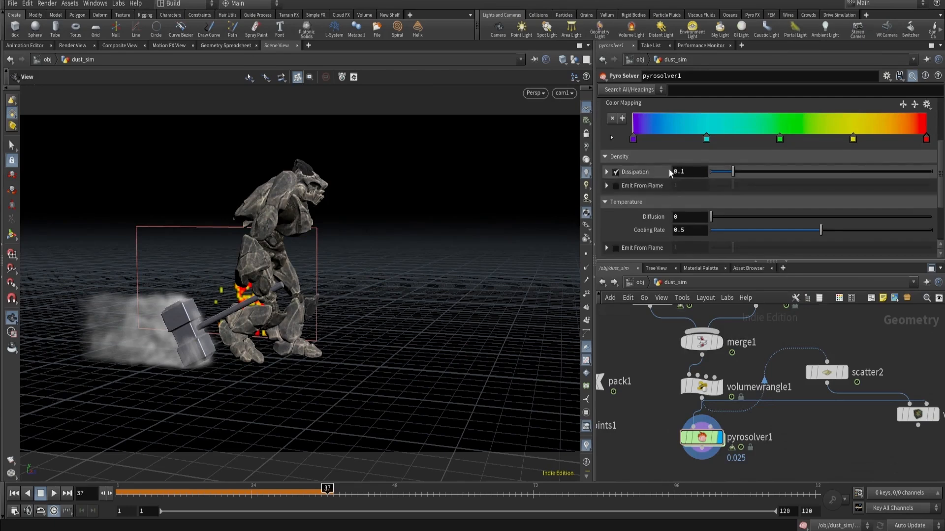
double_click(695, 173)
type("02")
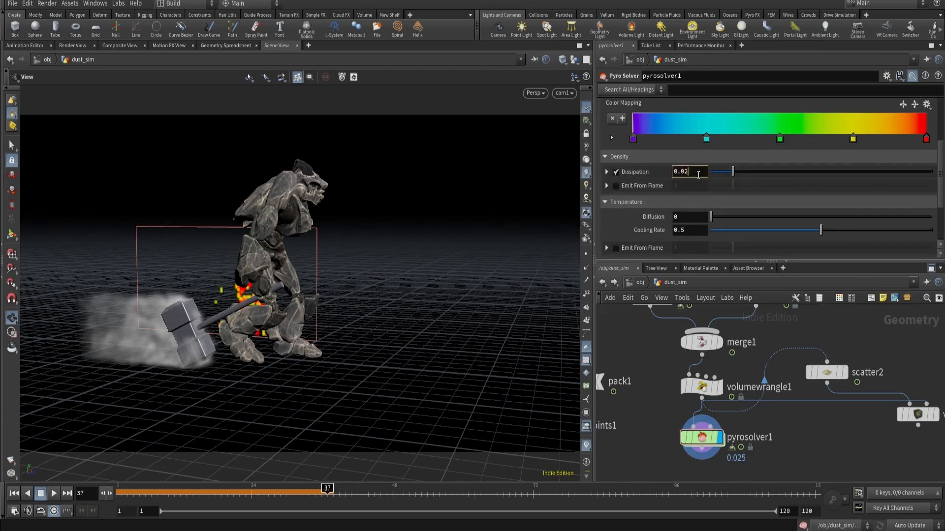
type("5")
key("Return")
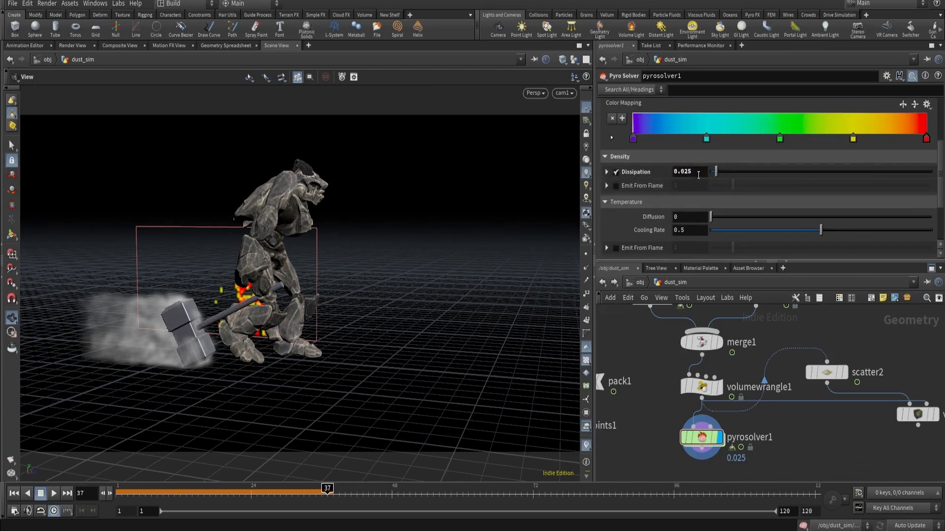
Step: Replay the simulation from the first frame, stop at frame 72, and examine the dust around the hammer head up close
left_click(13, 493)
left_click(53, 494)
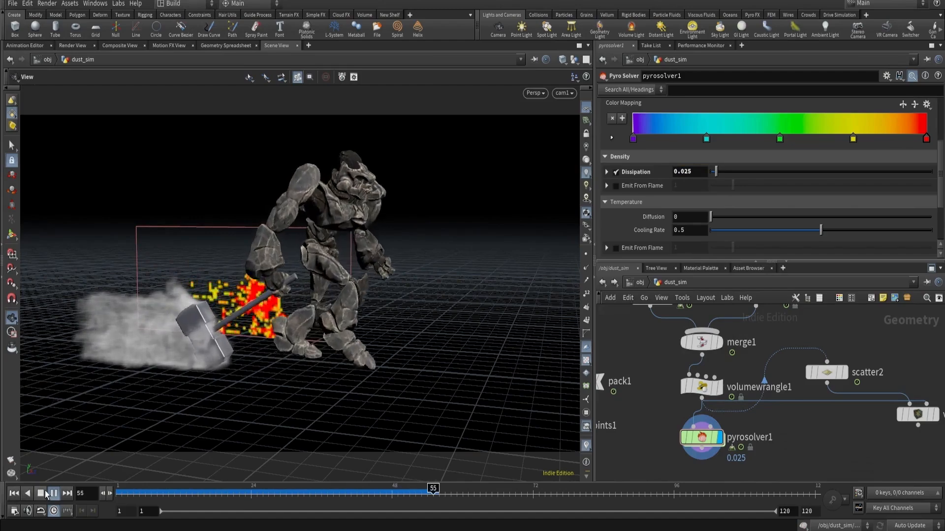
left_click(45, 492)
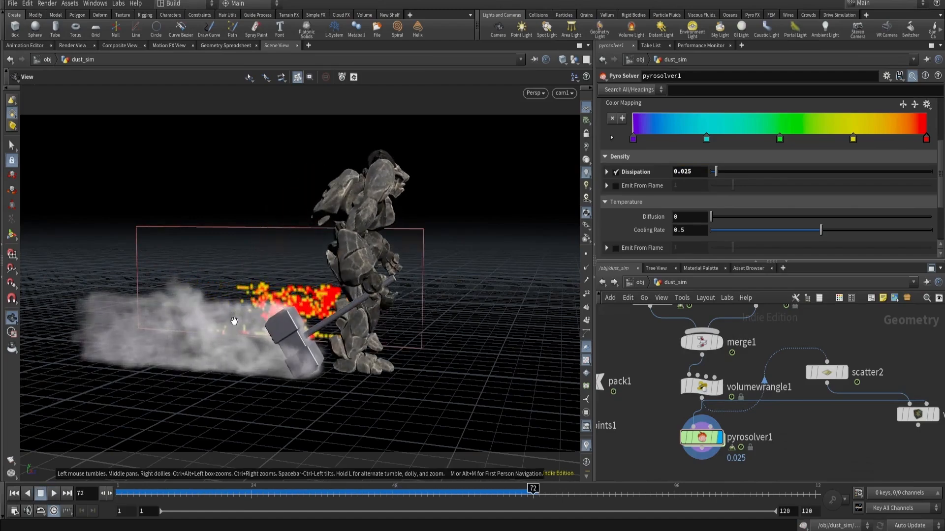
right_click_drag(234, 321, 339, 325)
left_click_drag(339, 324, 273, 308)
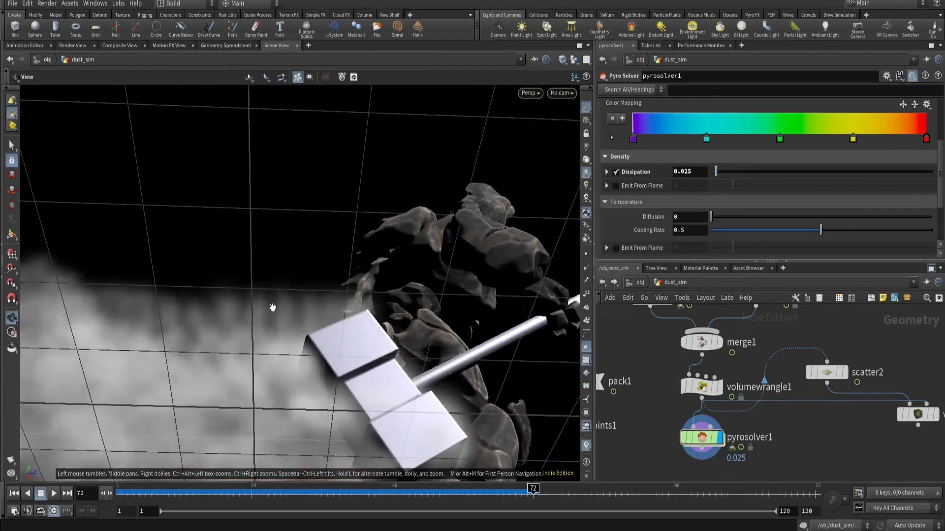
right_click_drag(272, 308, 387, 279)
Step: Turn off the pyro solver's field guide by choosing No Guide
scroll(801, 163, "up", 3)
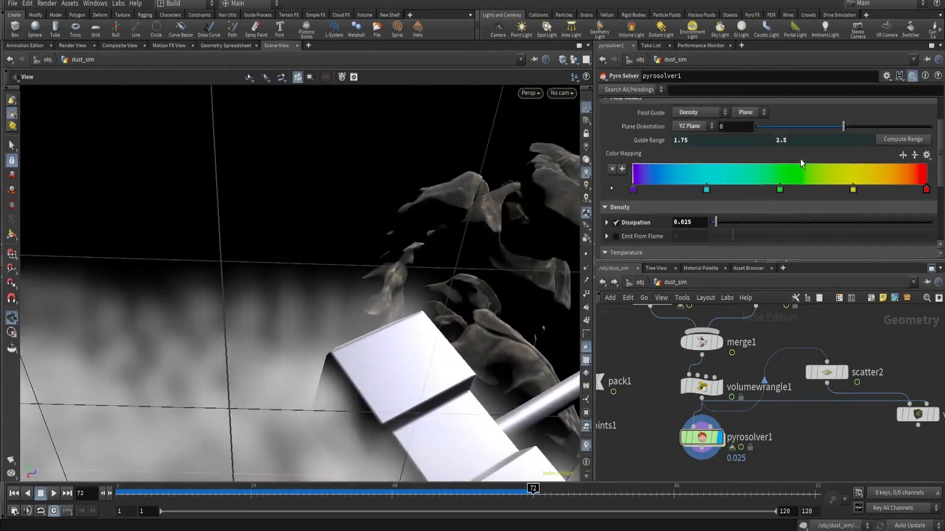
scroll(801, 163, "up", 2)
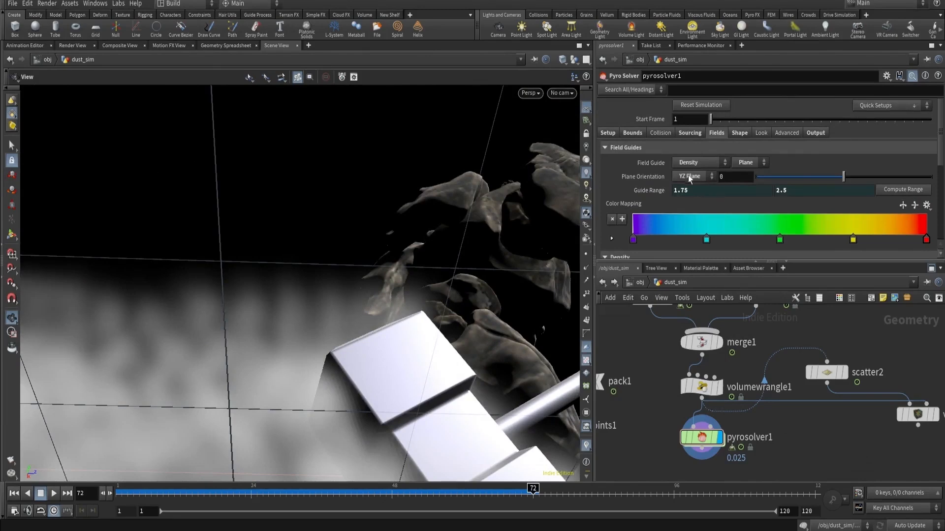
left_click(699, 160)
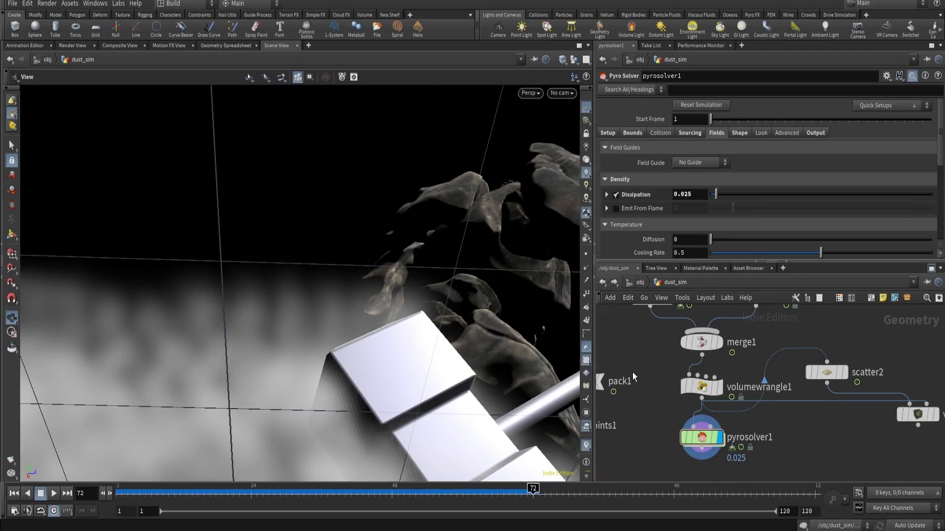
Step: Rearrange the source nodes around attribinterpolate1, leaving more space between it and set_density
scroll(633, 374, "down", 3)
middle_click_drag(648, 352, 665, 462)
scroll(665, 387, "up", 2)
middle_click_drag(660, 373, 669, 429)
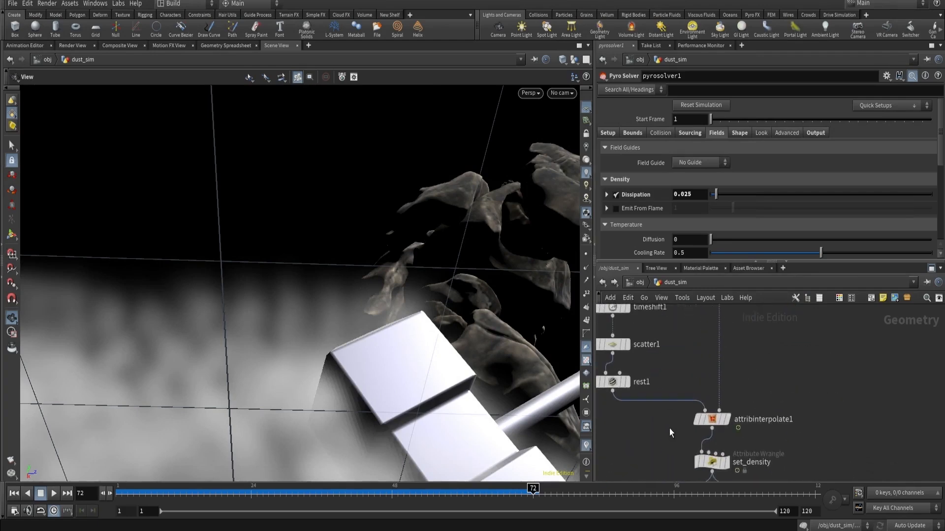
scroll(669, 428, "down", 2)
left_click_drag(666, 427, 731, 410)
scroll(714, 399, "down", 3)
scroll(659, 369, "up", 3)
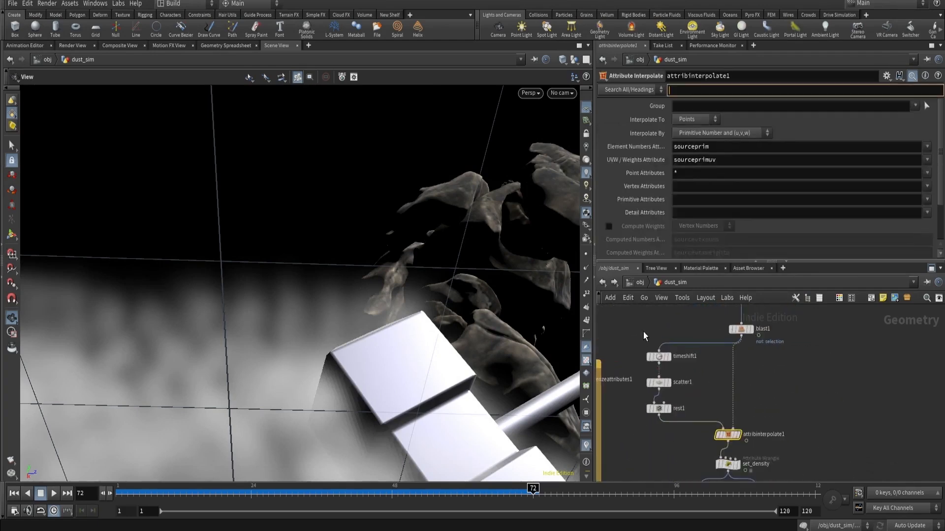
scroll(645, 381, "down", 5)
left_click_drag(640, 325, 685, 403)
scroll(673, 433, "up", 4)
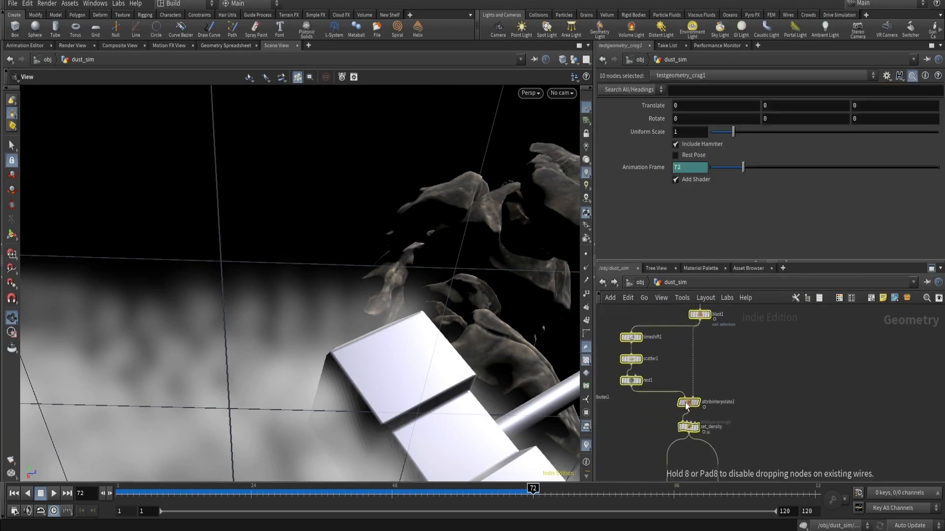
left_click(689, 426)
scroll(698, 410, "up", 2)
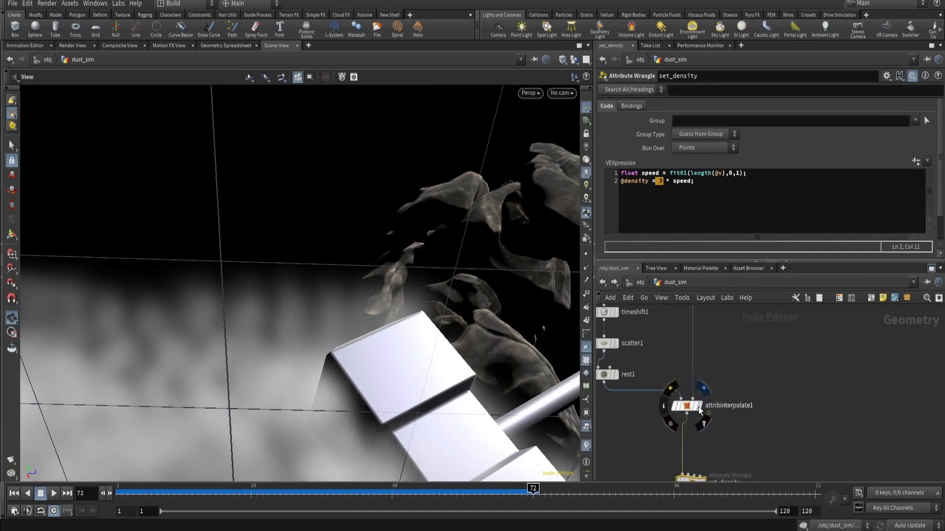
Step: Display attribinterpolate1 and examine the scattered source points around the hammer head
left_click(699, 410)
right_click_drag(379, 318, 322, 343)
middle_click_drag(322, 342, 349, 261)
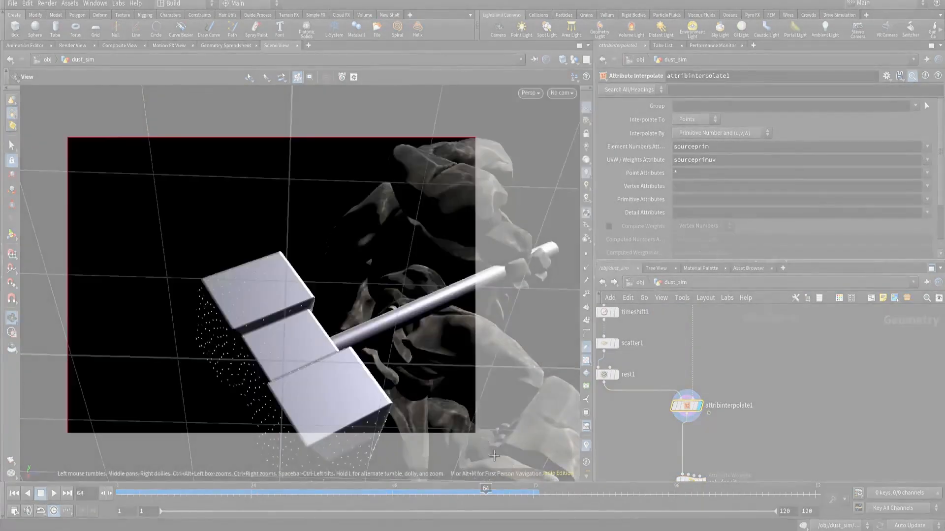
Step: Capture the hammer view in Snipping Tool and sketch a red grid beside the hammer head and a curved arrow across the handle
left_click_drag(494, 455, 545, 511)
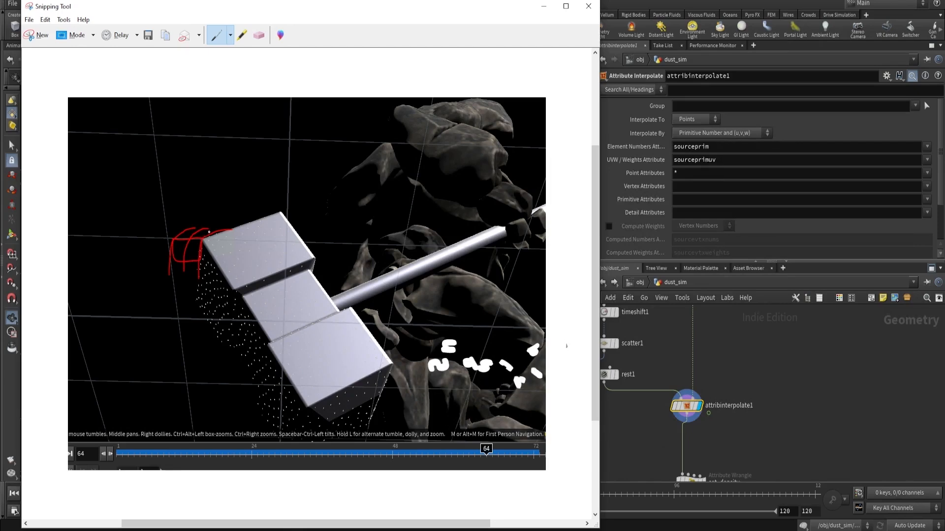
left_click_drag(211, 231, 192, 256)
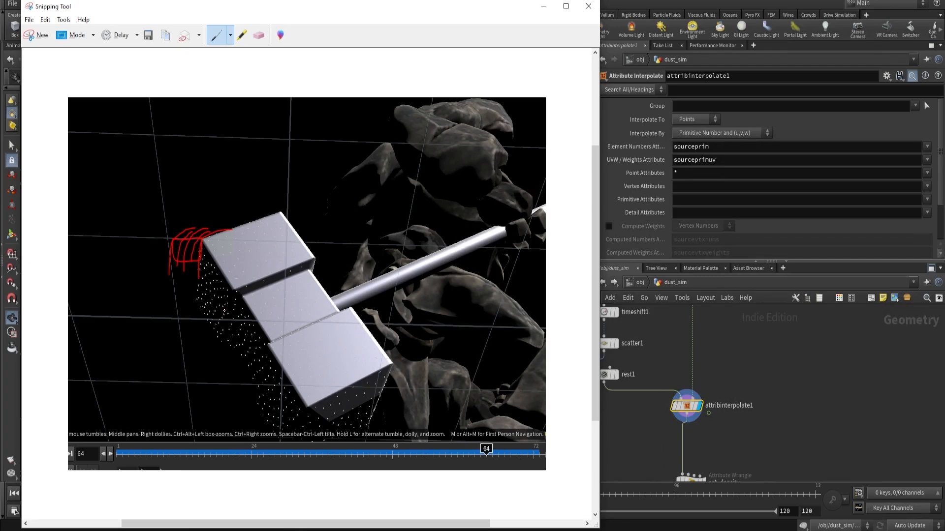
left_click_drag(308, 292, 381, 279)
left_click_drag(174, 238, 186, 258)
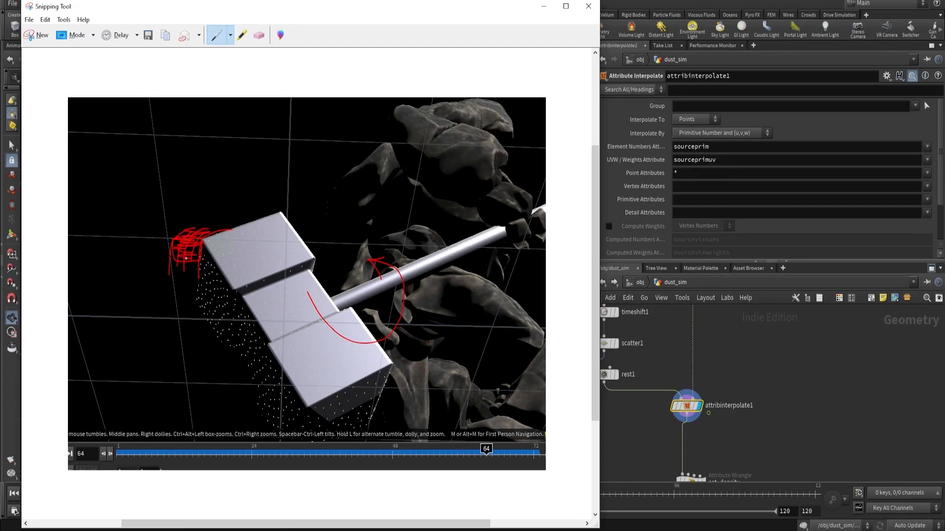
Step: Back in Houdini, insert a Connectivity node between rest1 and attribinterpolate1 and display it
left_click(656, 381)
middle_click_drag(648, 425, 657, 402)
scroll(647, 407, "down", 1)
key("Tab")
type("conn")
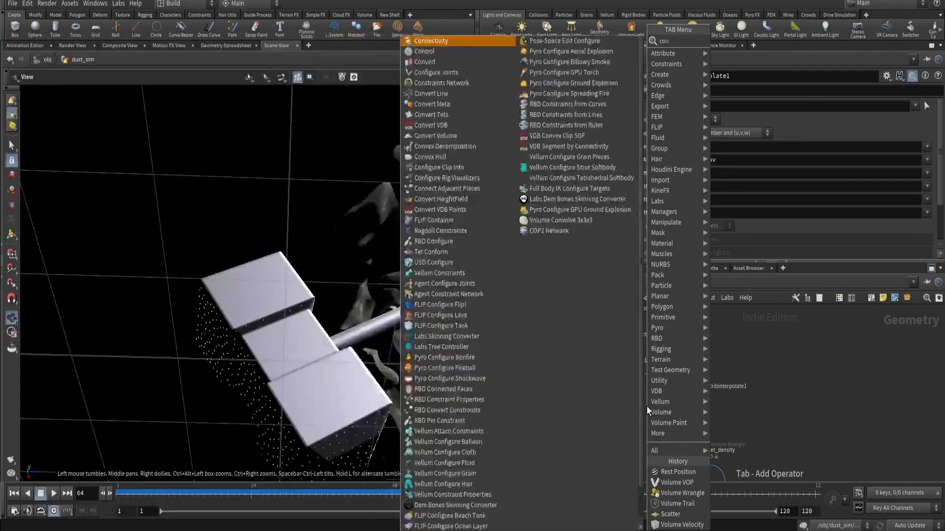
key("Return")
key("Return")
left_click_drag(647, 410, 646, 390)
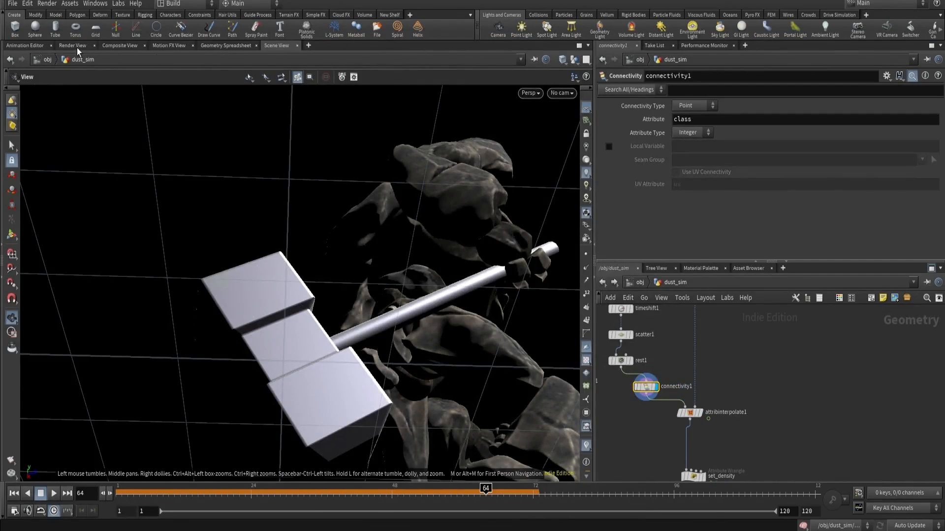
Step: Filter connectivity1's point attributes to class in the geometry spreadsheet and sort the values in descending order
left_click(220, 46)
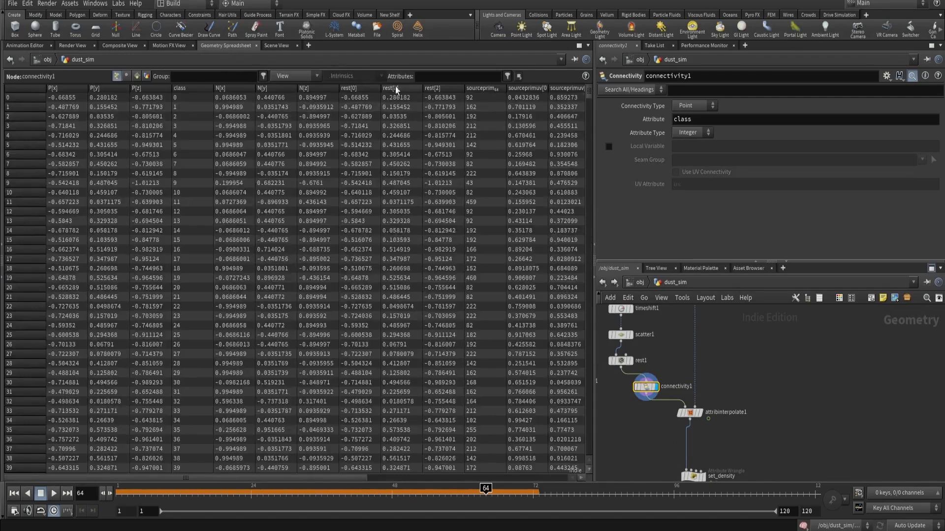
type("ss")
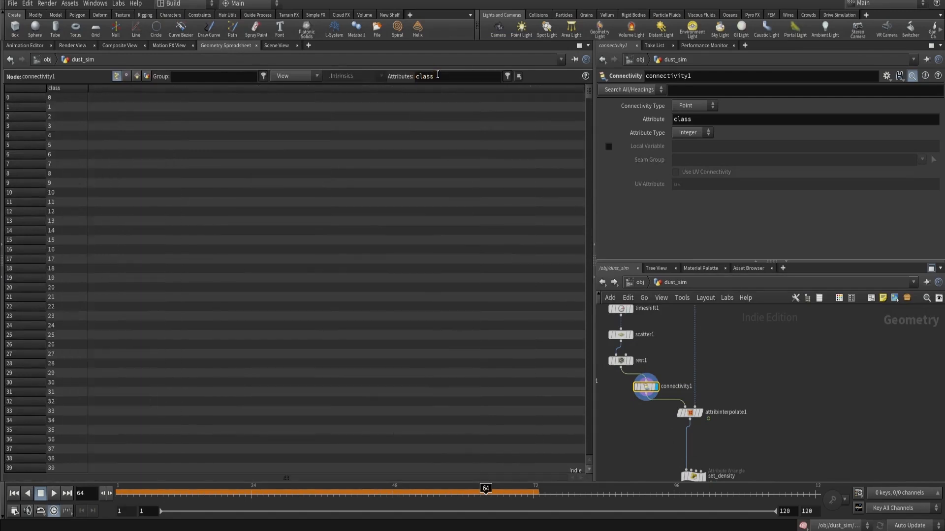
left_click(62, 88)
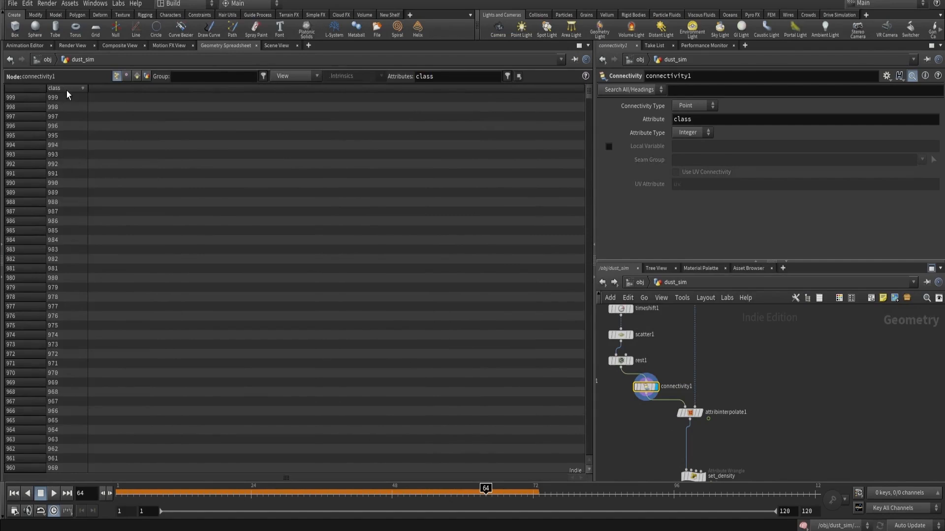
left_click(24, 45)
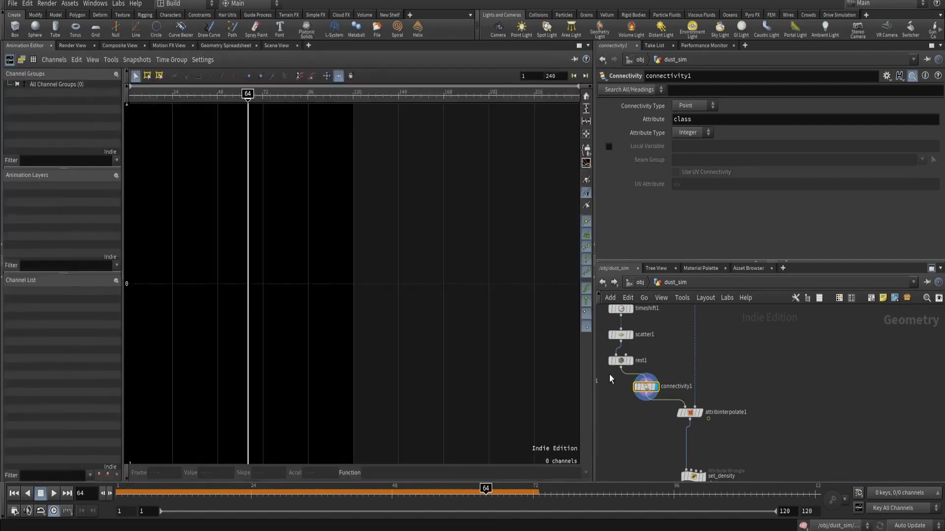
Step: Align connectivity1 directly below rest1 and display attribinterpolate1
left_click_drag(643, 384, 618, 389)
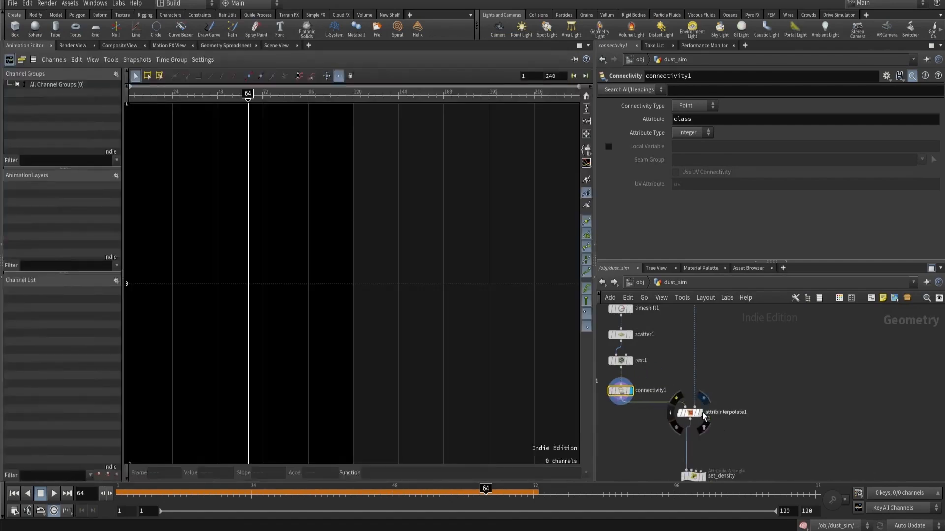
left_click(697, 416)
middle_click_drag(668, 432, 658, 406)
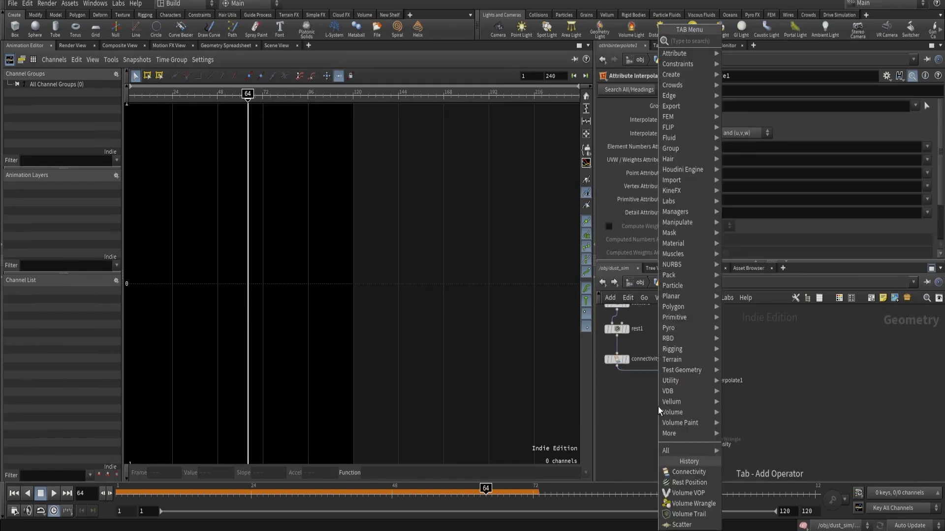
Step: Add a Time Shift node fed by attribinterpolate1, place it beside the main chain, and display it in the scene view
key("Tab")
type("time")
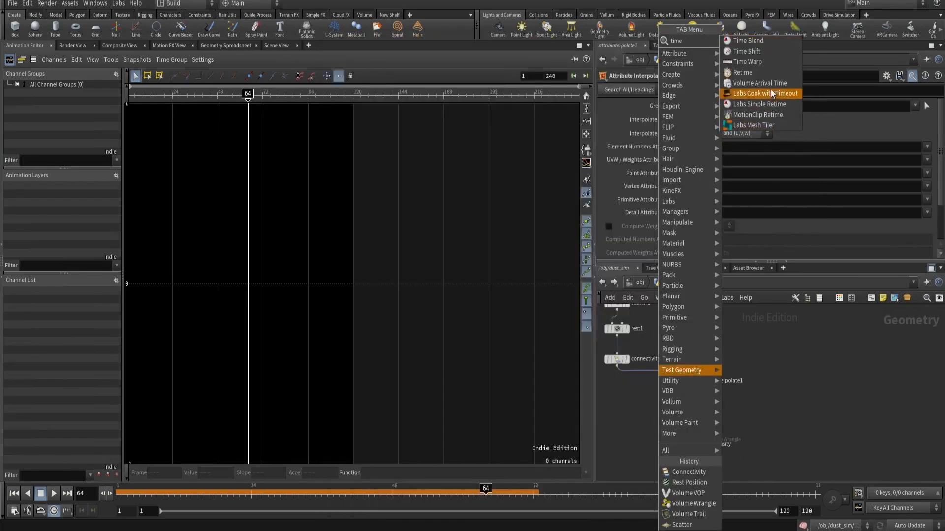
left_click(748, 51)
left_click(737, 413)
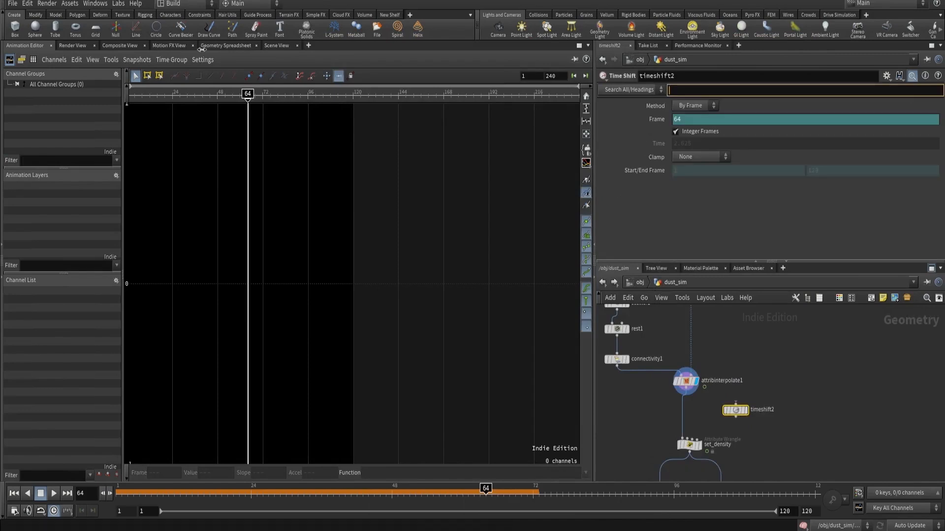
left_click(275, 45)
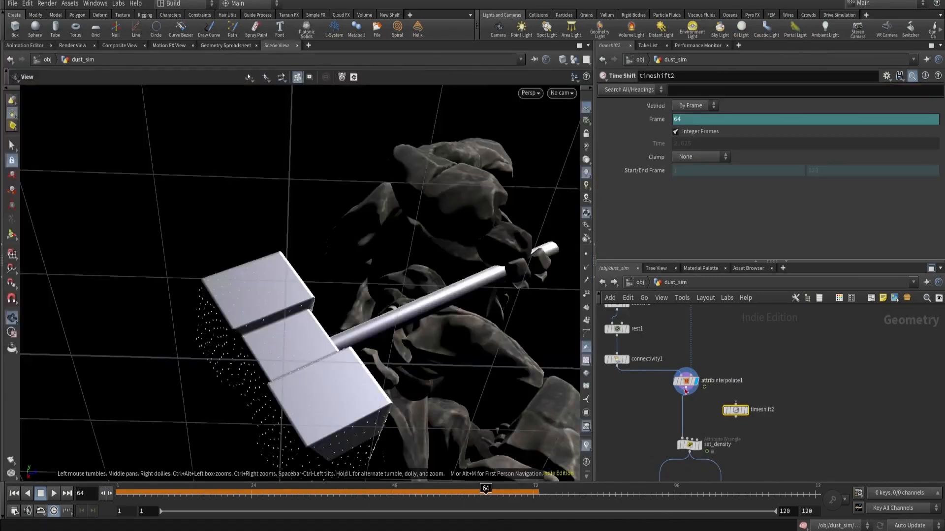
scroll(685, 391, "up", 2)
left_click_drag(687, 387, 757, 418)
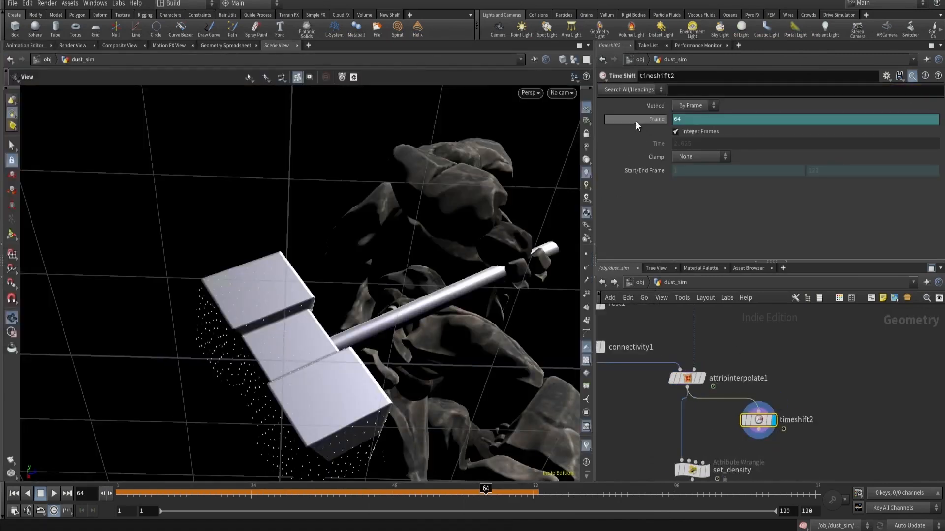
Step: Set timeshift2's Frame expression to $F-1
double_click(691, 121)
type("$F")
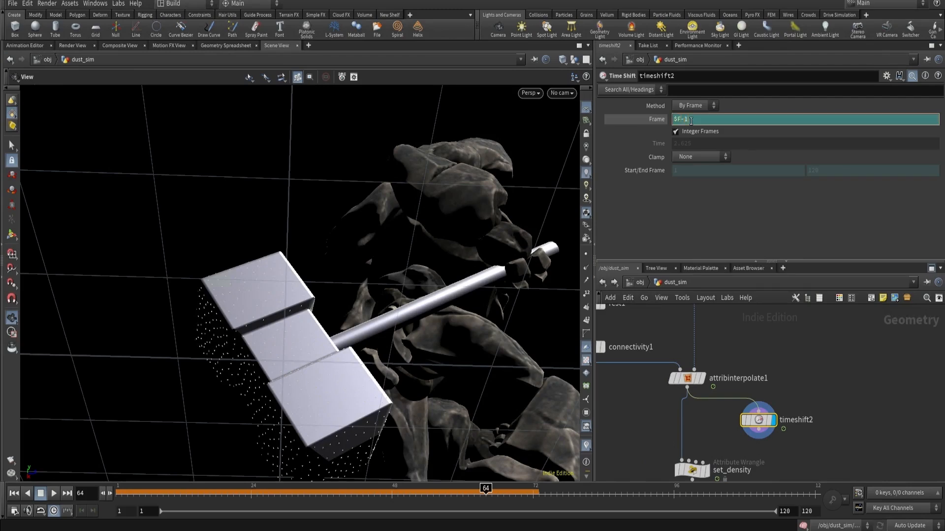
type("-1")
key("Return")
Step: Insert a Merge node between attribinterpolate1 and set_density, wire timeshift2 into it as well, and display it
left_click(636, 423)
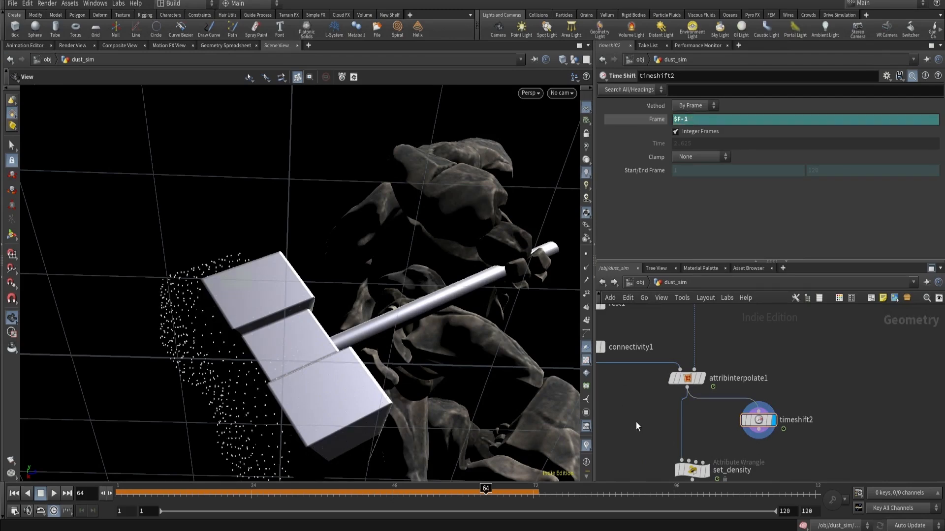
key("Tab")
key("Return")
left_click(646, 424)
left_click_drag(647, 424, 689, 430)
left_click_drag(758, 430, 693, 422)
middle_click_drag(645, 431, 645, 402)
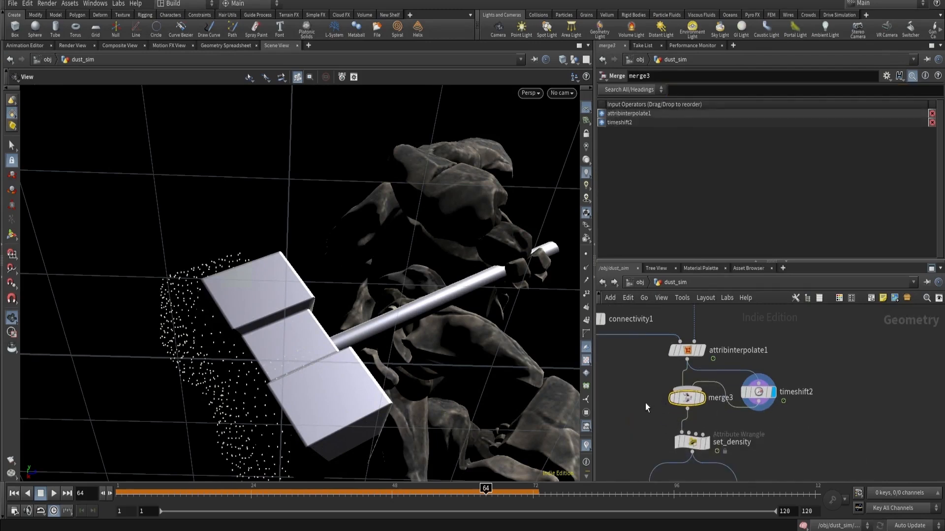
left_click(702, 399)
Step: Insert an Add node between merge3 and set_density and display it
key("Tab")
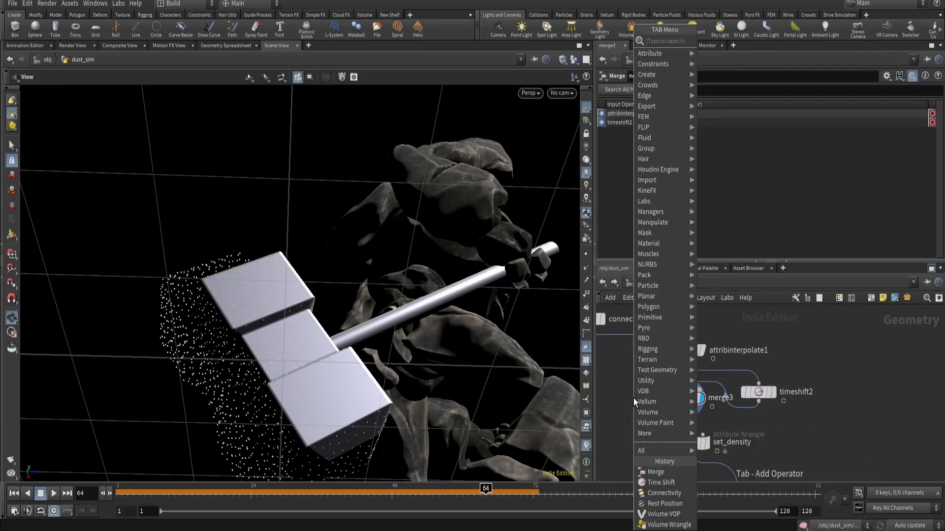
type("add")
left_click(713, 41)
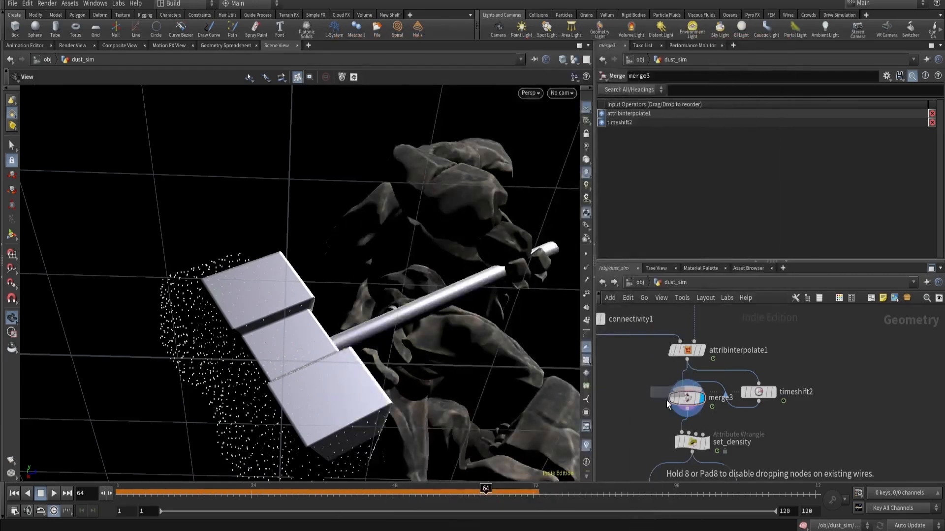
left_click(704, 436)
left_click(701, 436)
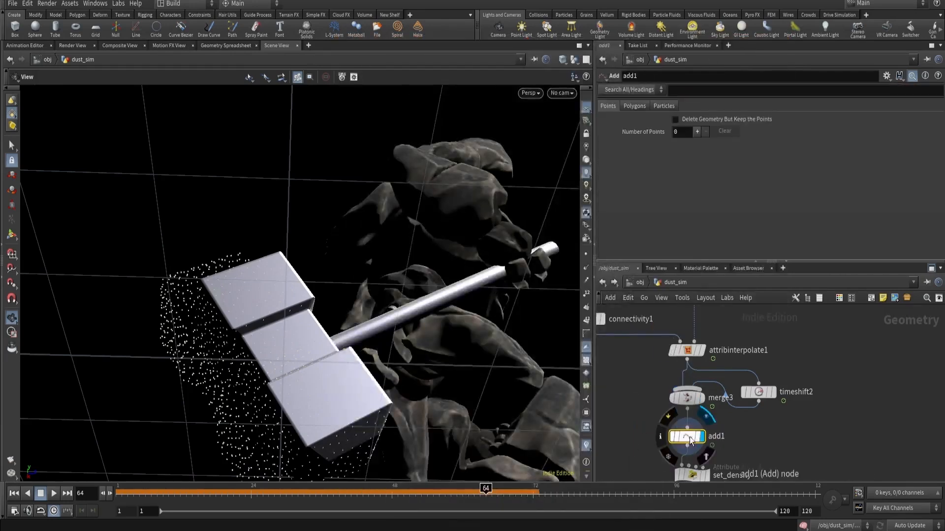
Step: Make add1 build polygons by group, adding By Attribute with the attribute name class, and examine the resulting lines around the hammer
left_click(635, 106)
left_click(662, 133)
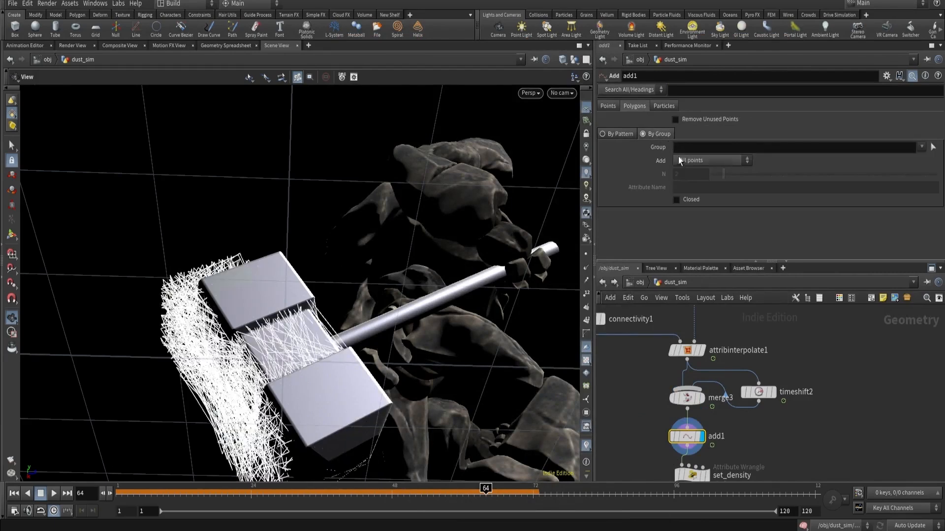
left_click(684, 160)
left_click(694, 221)
left_click(693, 186)
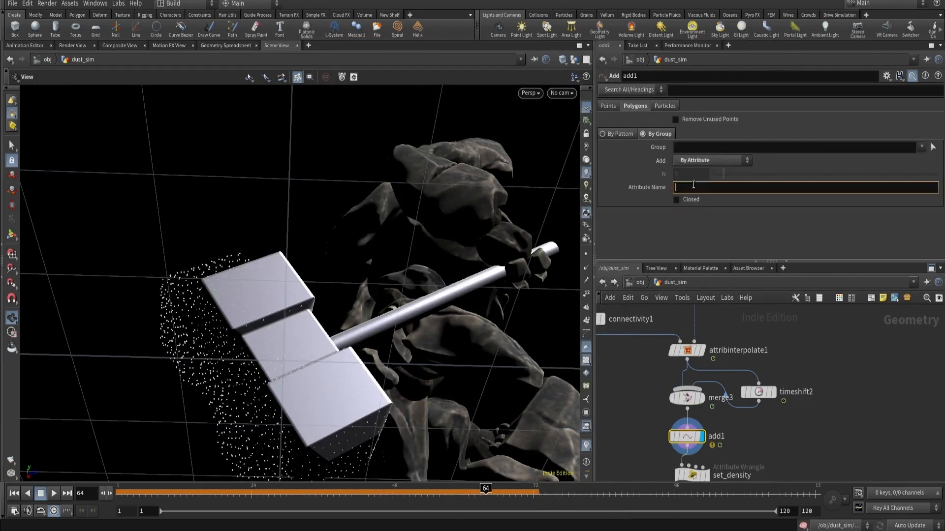
type("class")
key("Return")
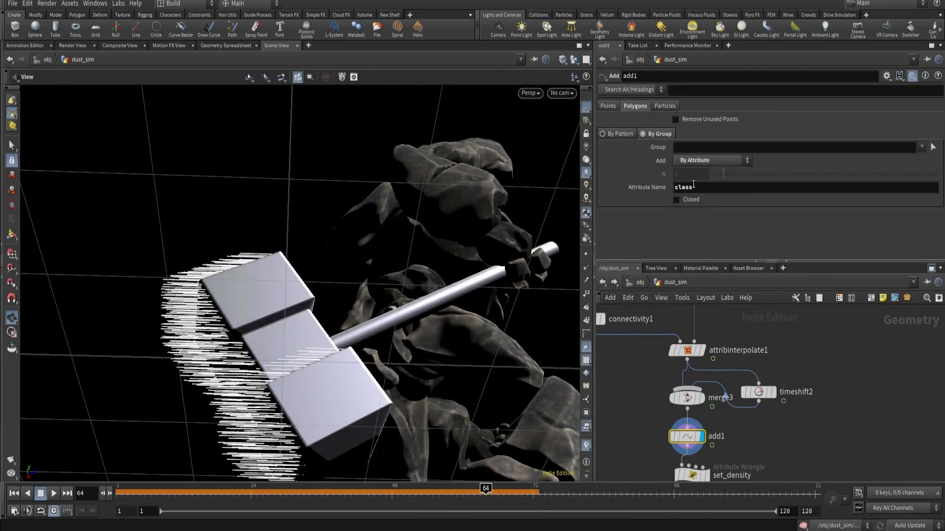
right_click_drag(390, 240, 204, 293)
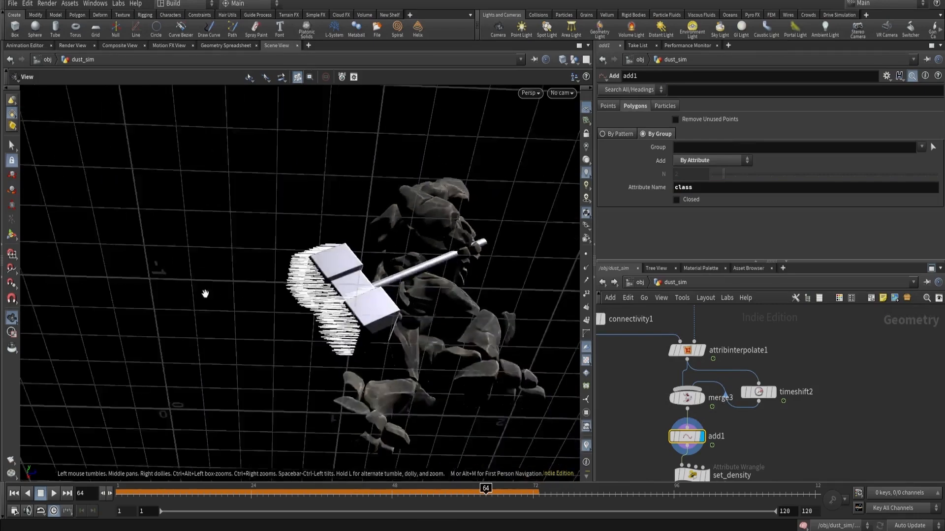
left_click_drag(205, 293, 249, 369)
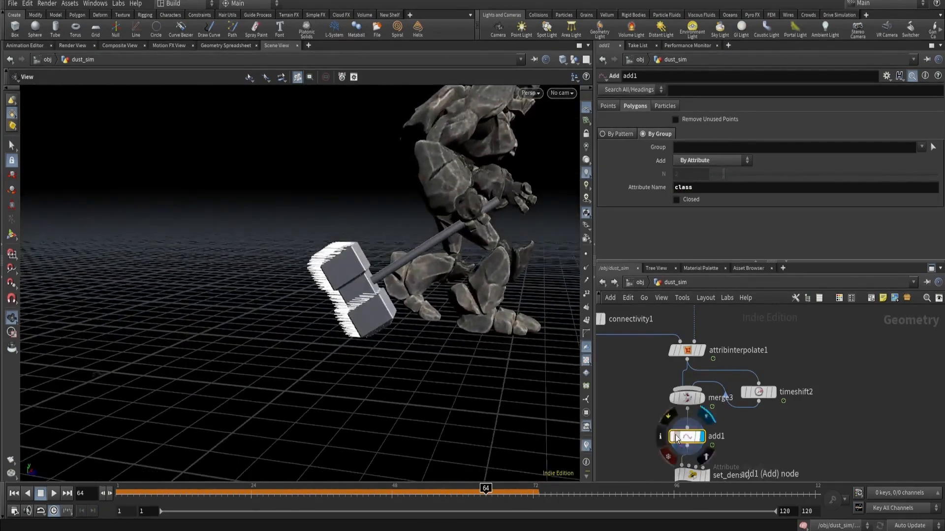
Step: Insert a Scatter node between add1 and set_density and display it
middle_click_drag(639, 401, 643, 341)
key("Tab")
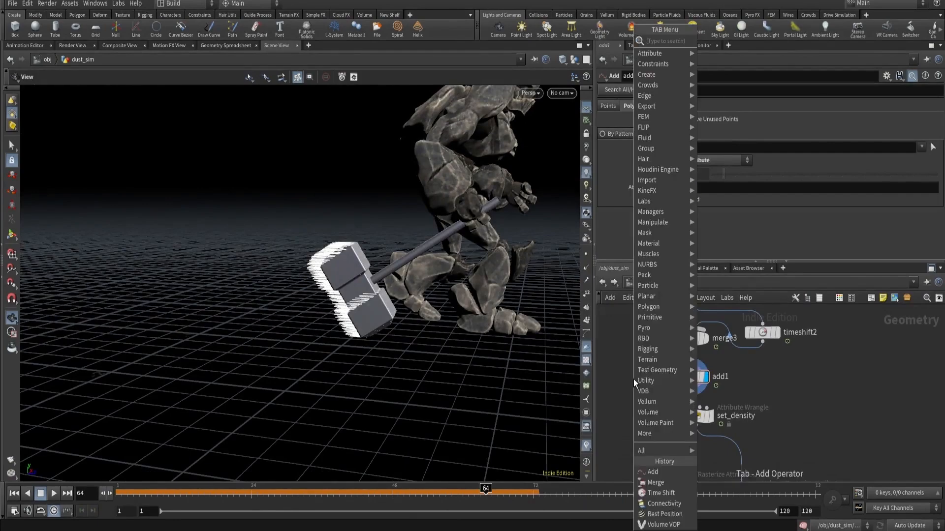
type("sca")
left_click(712, 42)
left_click(631, 416)
left_click_drag(631, 415, 695, 416)
left_click(697, 414)
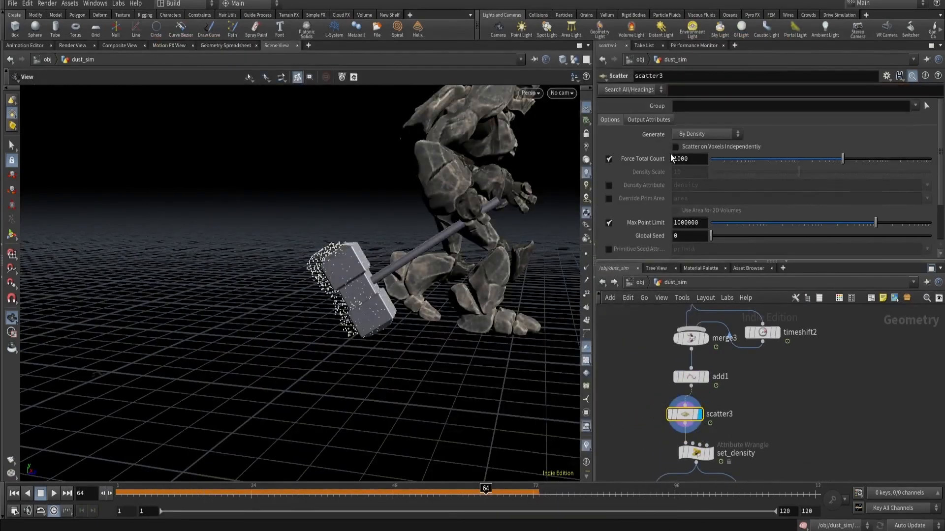
Step: Disable Force Total Count and Relax Iterations on scatter3, checking its point count at different frames
left_click_drag(300, 490, 368, 488)
left_click(609, 158)
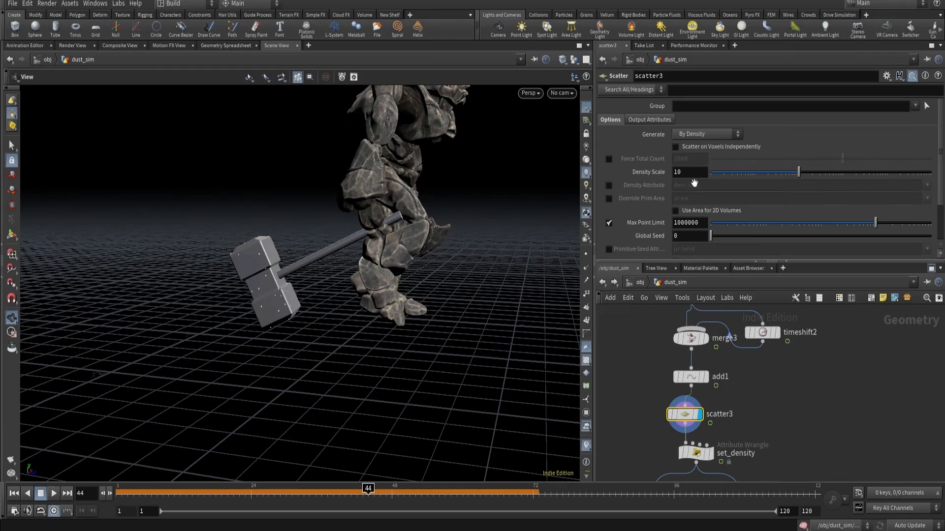
middle_click(685, 415)
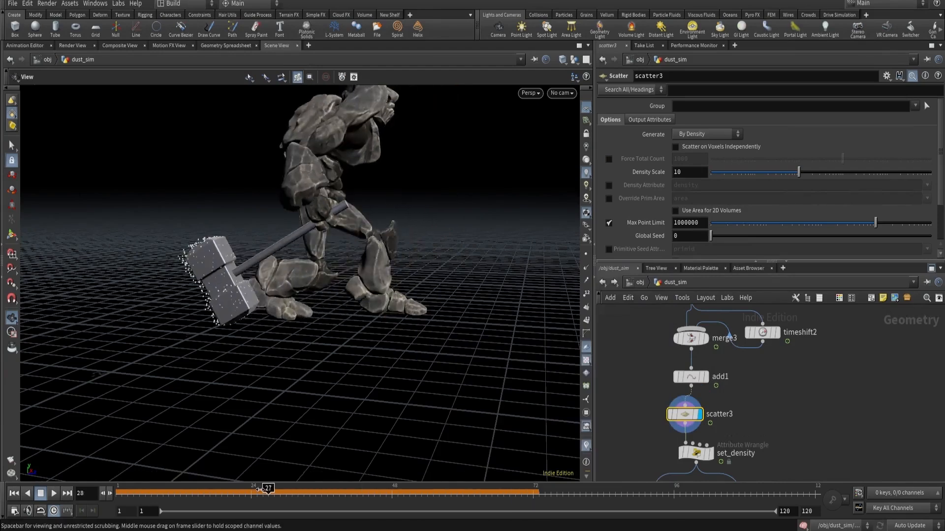
middle_click(682, 419)
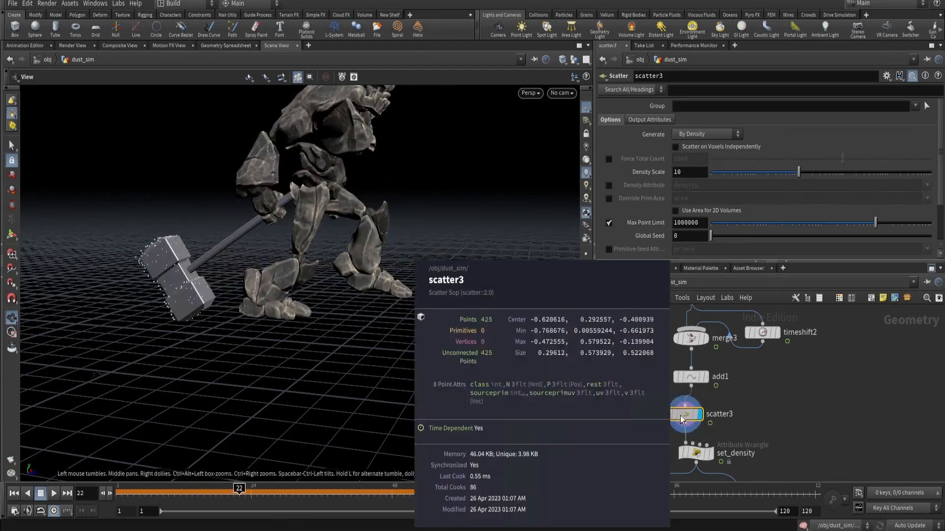
scroll(621, 201, "down", 3)
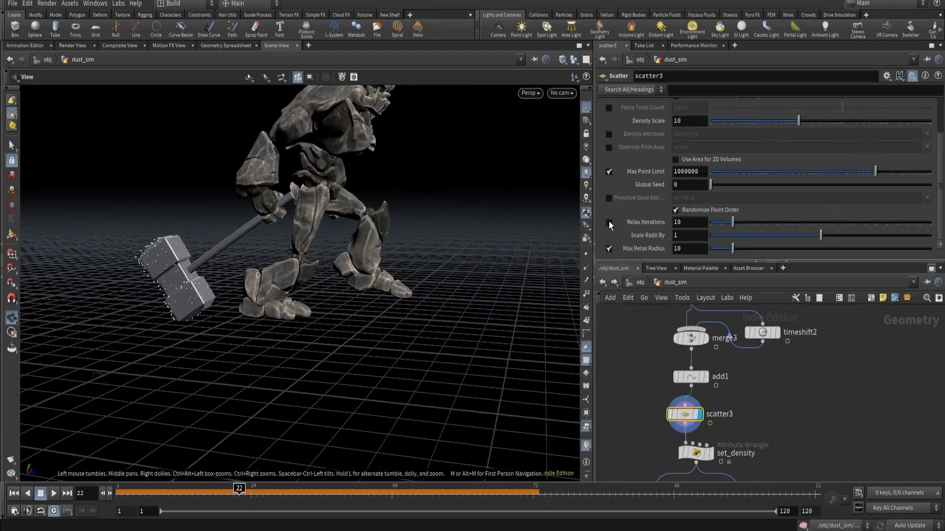
left_click(609, 223)
Step: Hide the other objects in the viewport and look through cam1
left_click(574, 60)
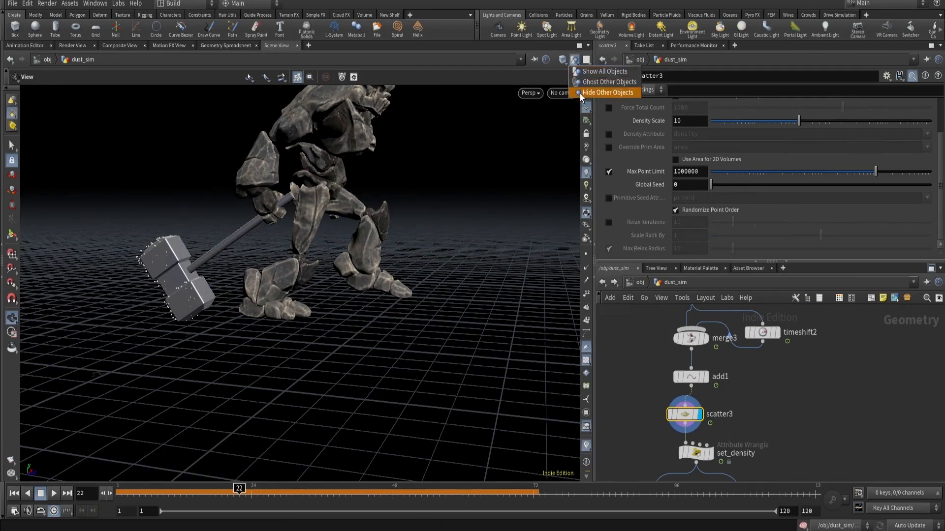
left_click(579, 94)
left_click(562, 93)
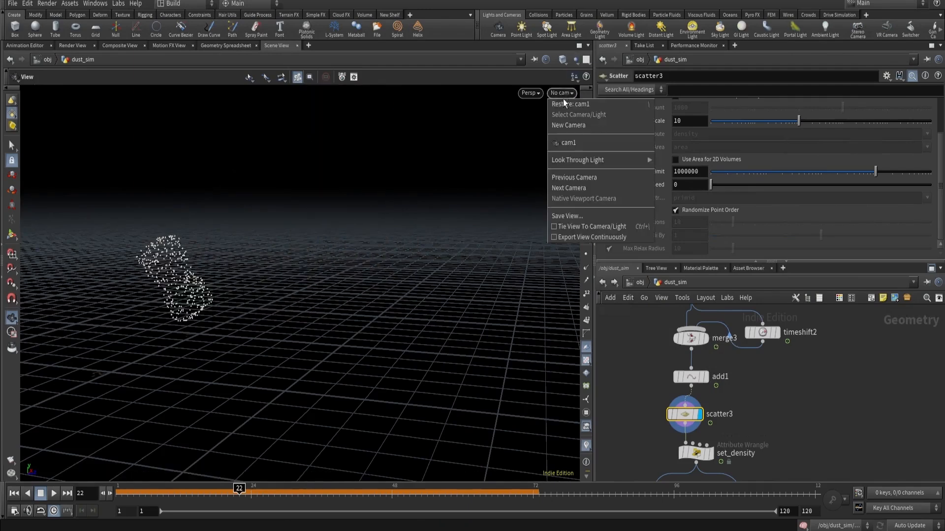
left_click(570, 141)
Step: Display pyrosolver1, simulate to frame 65, and examine the dust trail up close and from above
scroll(625, 392, "down", 3)
middle_click_drag(641, 471, 644, 361)
scroll(668, 441, "up", 3)
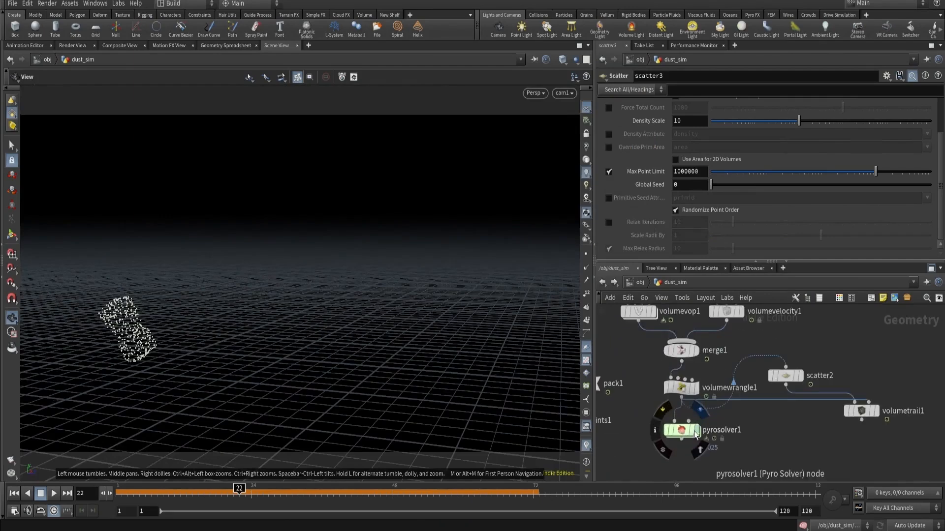
left_click(695, 433)
left_click_drag(239, 489, 492, 488)
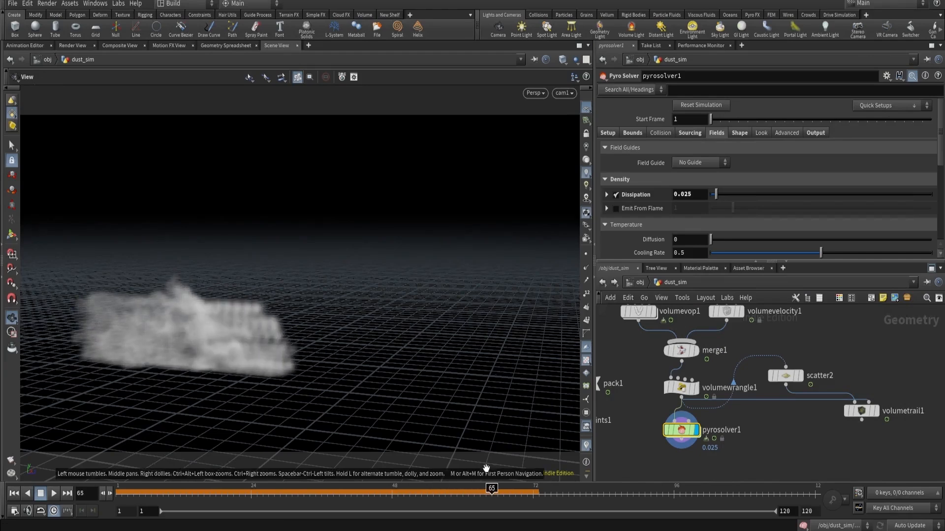
right_click_drag(256, 356, 433, 310)
middle_click_drag(319, 307, 400, 320)
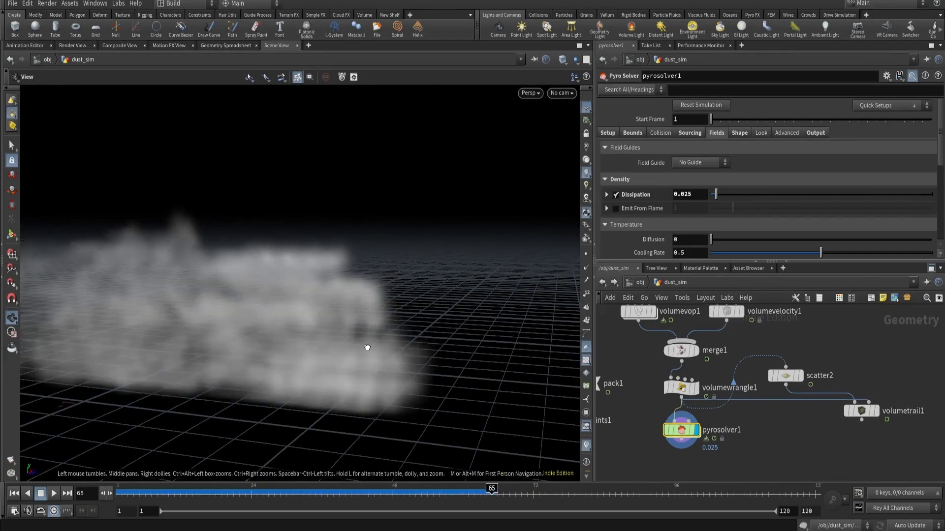
left_click_drag(367, 348, 403, 262)
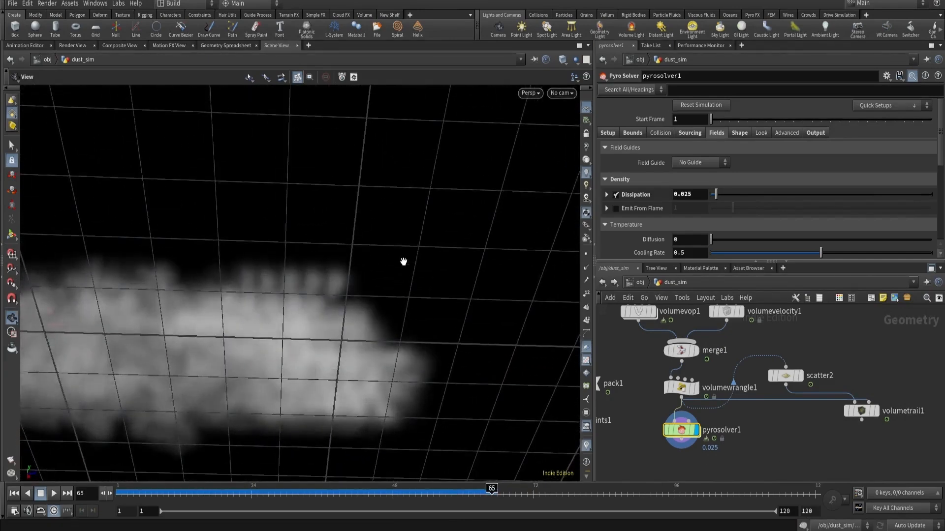
Step: Display scatter3, duplicate timeshift2 next to the original, and wire the copy between attribinterpolate1 and merge3
scroll(800, 422, "down", 4)
middle_click_drag(803, 371, 812, 485)
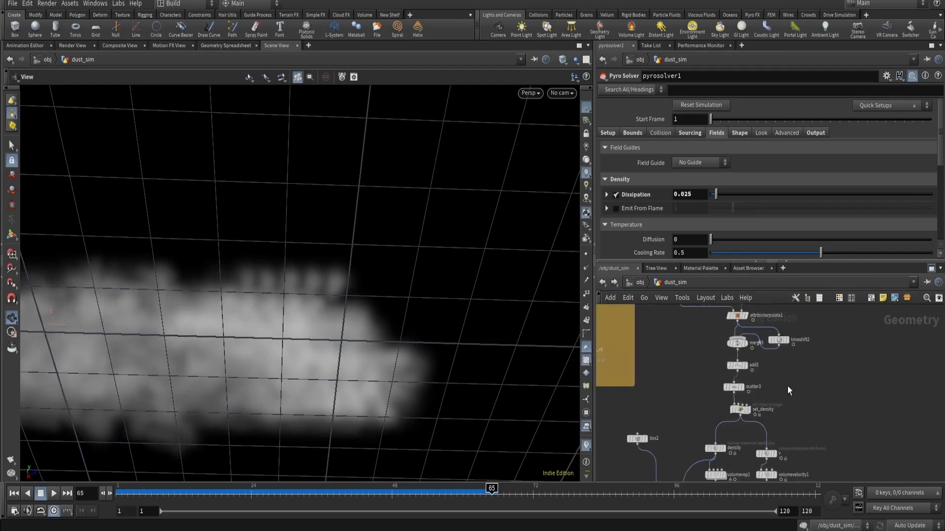
scroll(787, 386, "up", 2)
left_click(748, 385)
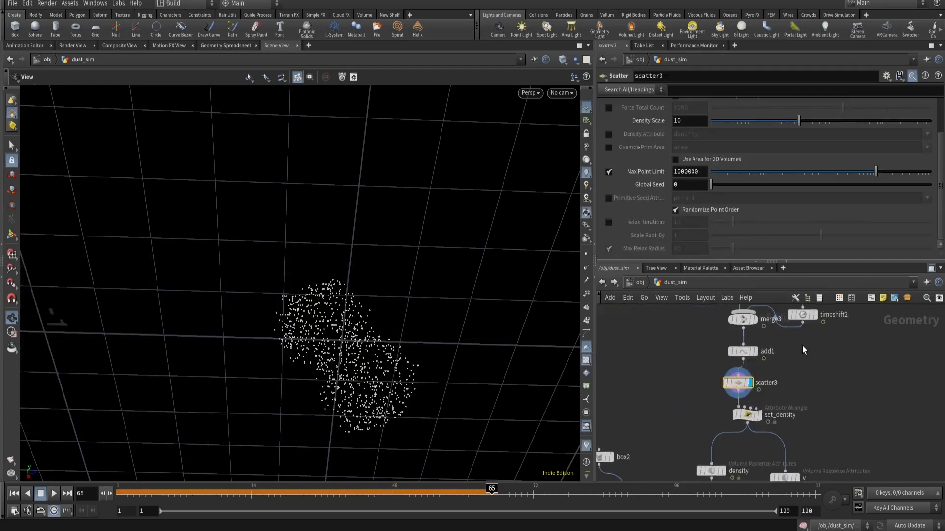
left_click(802, 315)
middle_click_drag(802, 318, 796, 357)
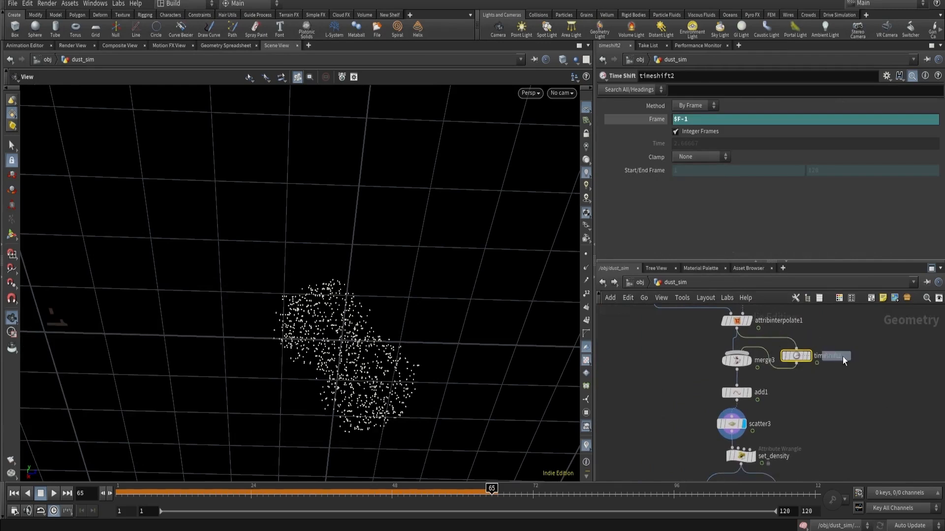
left_click(851, 363)
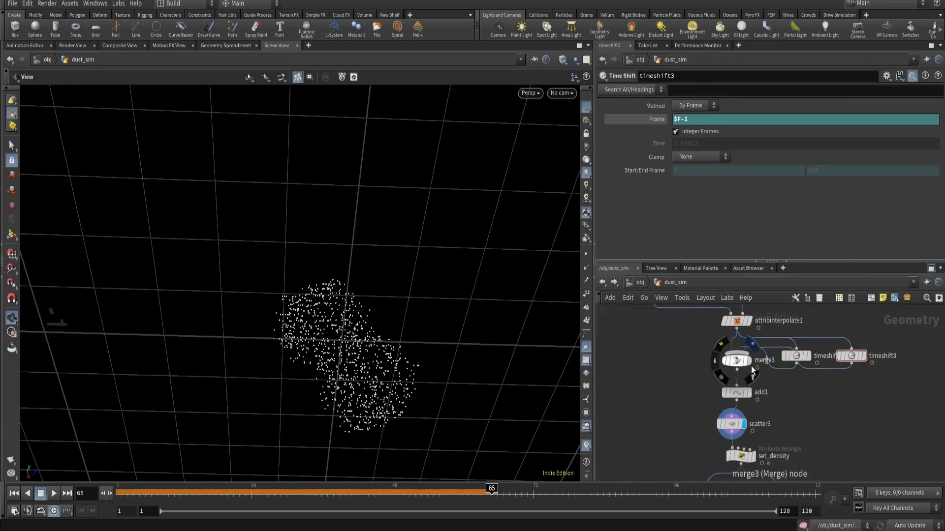
left_click(736, 356)
Step: Set timeshift3's Frame expression to $F-2
left_click(691, 122)
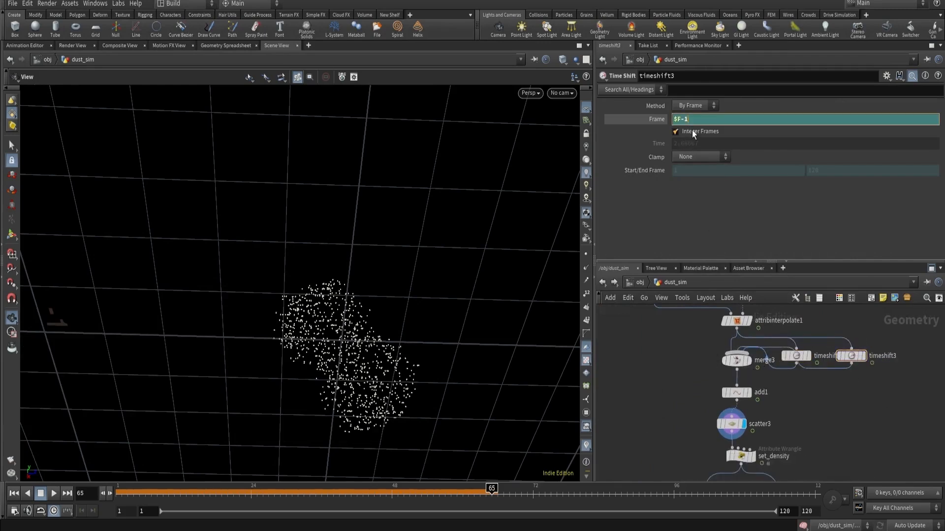
key("BackSpace")
type("2")
key("Return")
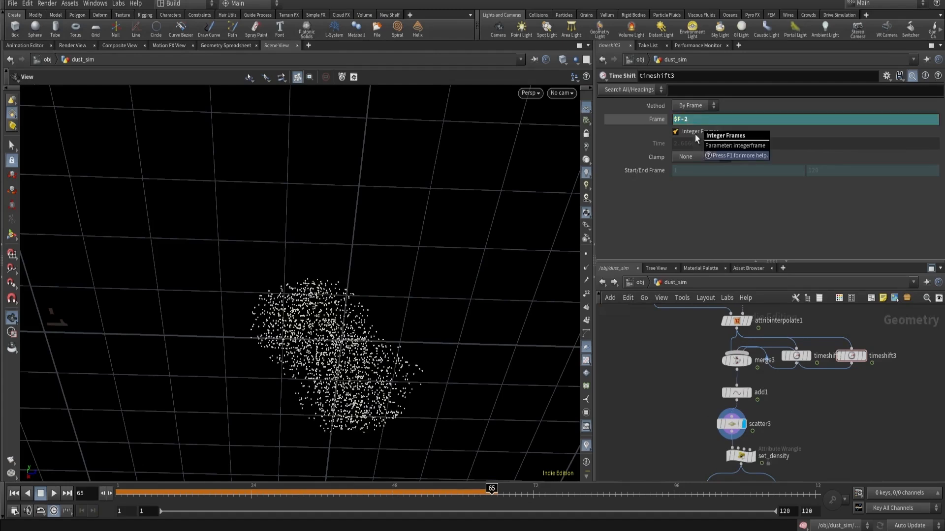
Step: Check the scatter3 and set_density settings, then display pyrosolver1, reset its simulation and resimulate to frame 65
left_click(732, 424)
scroll(696, 437, "up", 2)
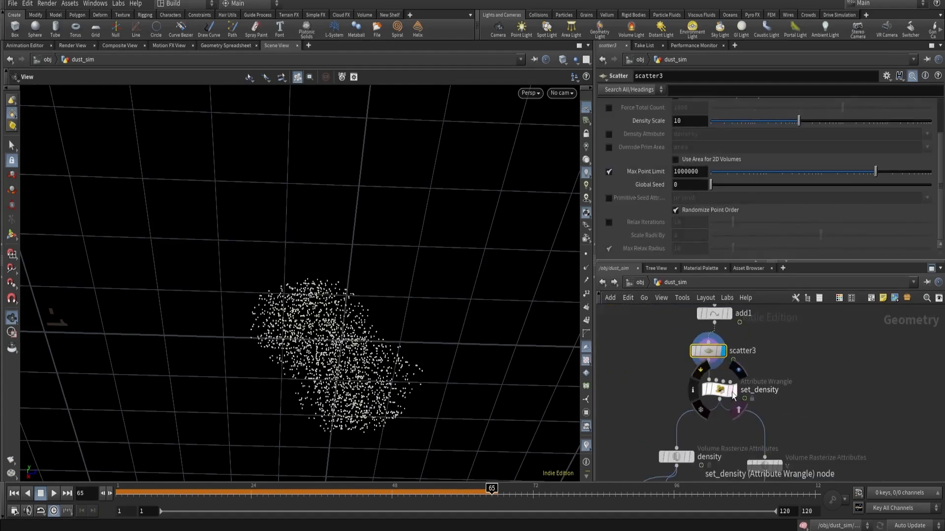
left_click(719, 391)
middle_click_drag(679, 394, 674, 359)
scroll(698, 394, "down", 2)
middle_click_drag(713, 429, 707, 340)
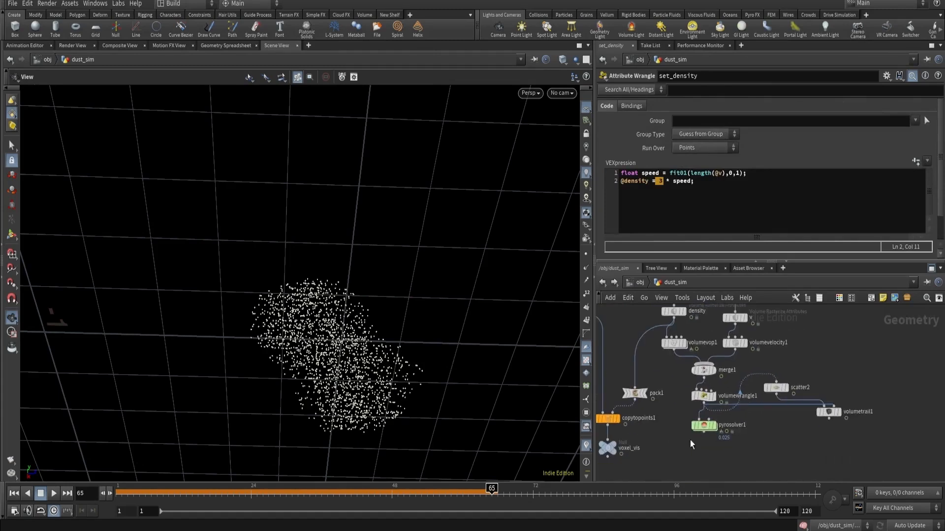
scroll(711, 433, "up", 2)
left_click(716, 421)
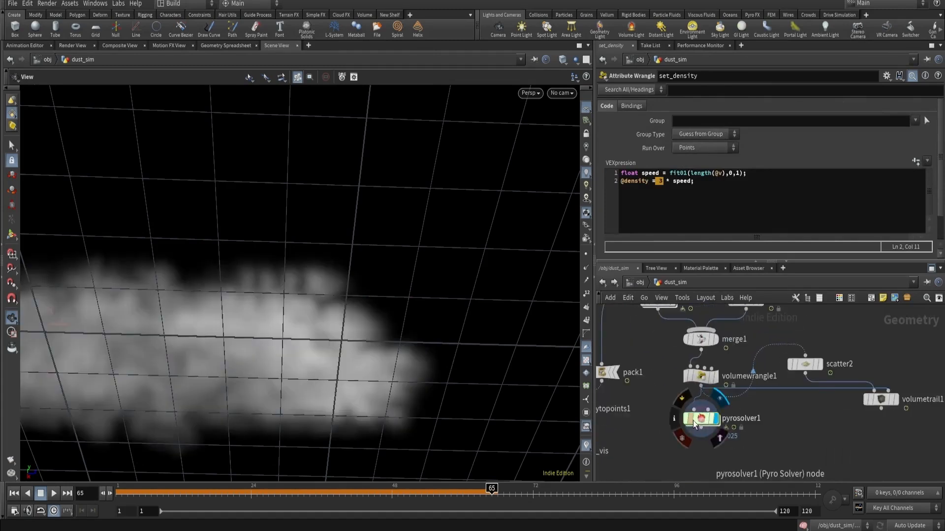
left_click(698, 420)
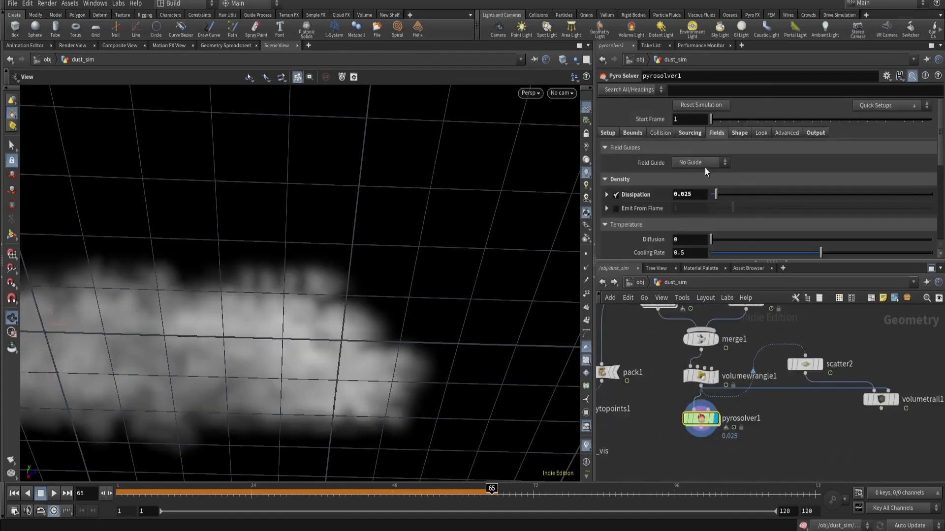
left_click(701, 106)
left_click_drag(344, 275, 339, 394)
left_click_drag(376, 489, 492, 489)
Step: Open the point-generation options of scatter1 to check its point count
scroll(820, 414, "down", 4)
middle_click_drag(825, 360, 835, 460)
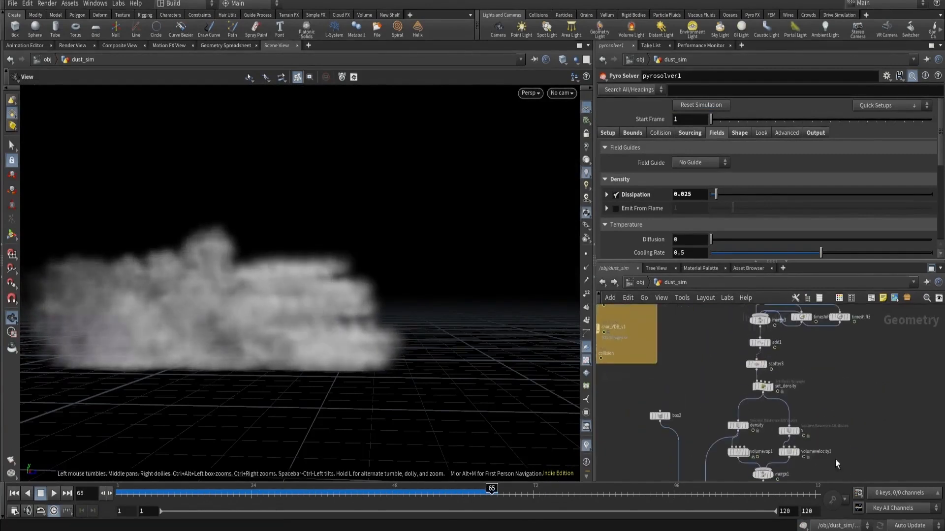
middle_click_drag(829, 409, 832, 465)
middle_click_drag(693, 380, 696, 440)
left_click(706, 345)
scroll(665, 212, "up", 3)
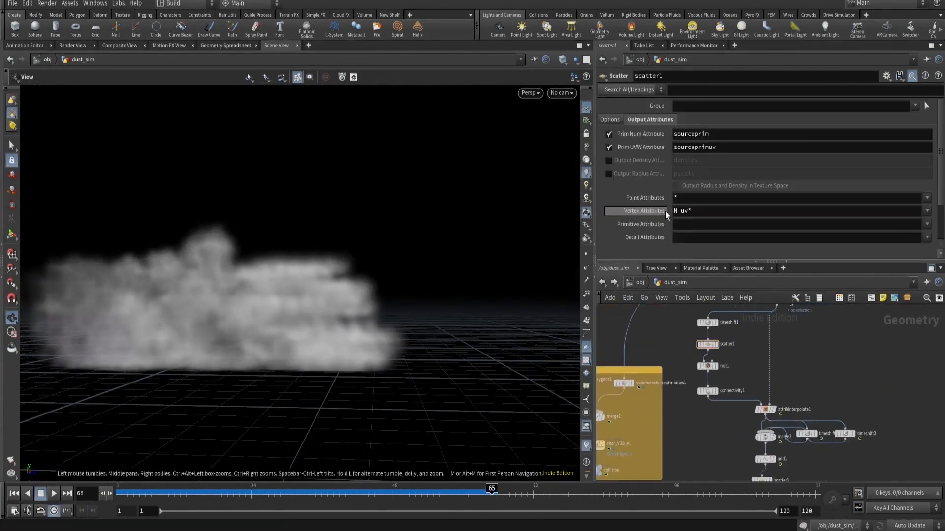
left_click(615, 120)
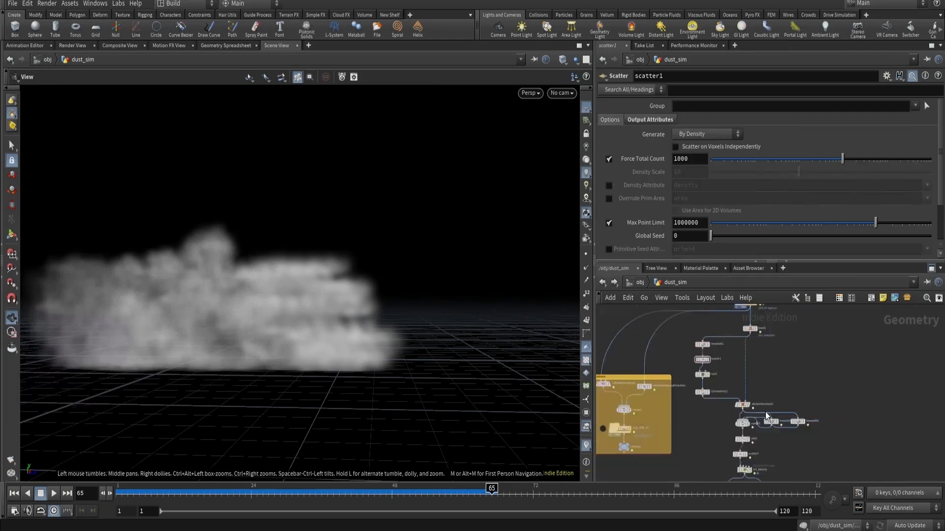
Step: Cut timeshift3's connection to merge3 and select pyrosolver1 to examine the resimulated dust from a low angle
scroll(790, 434, "up", 4)
key("y")
left_click_drag(787, 439, 779, 394)
left_click_drag(279, 301, 374, 280)
scroll(646, 423, "down", 1)
scroll(645, 424, "down", 1)
middle_click_drag(644, 445, 647, 336)
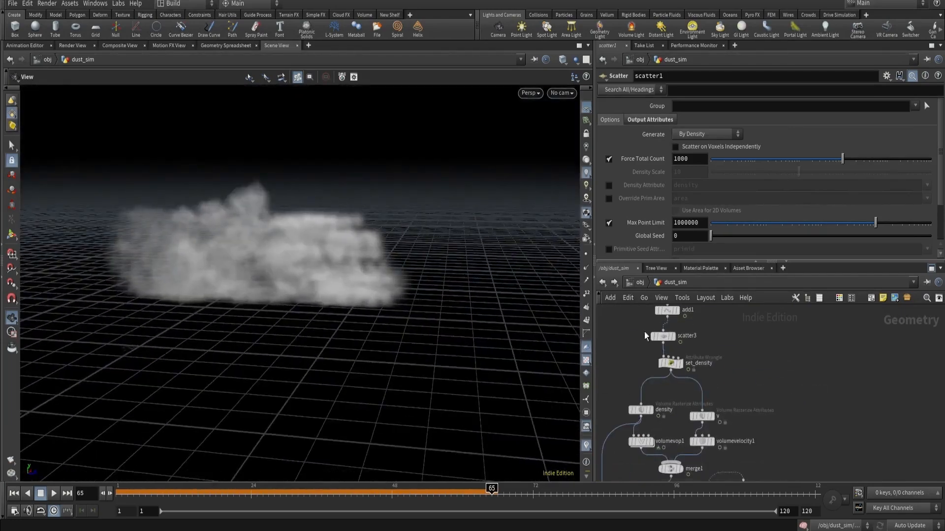
middle_click_drag(639, 369, 639, 312)
middle_click_drag(637, 458, 642, 406)
scroll(641, 408, "up", 2)
left_click(678, 416)
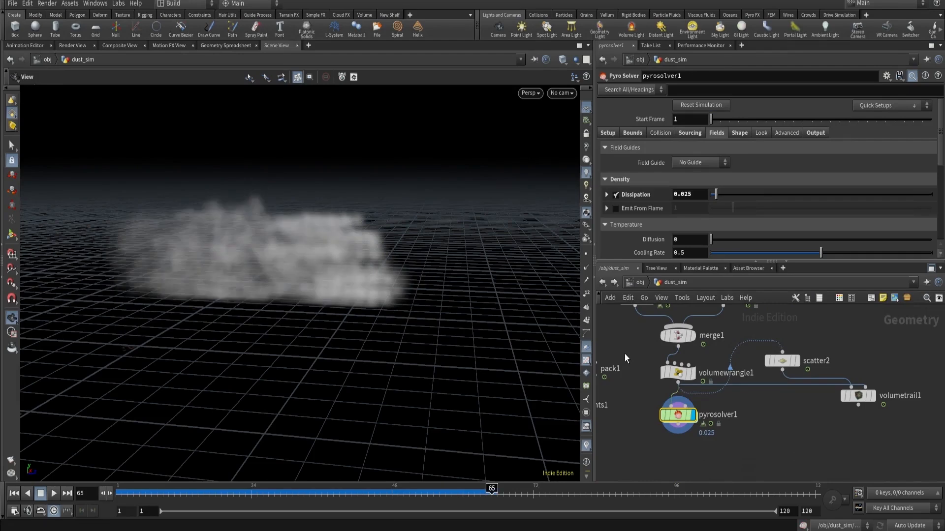
left_click_drag(351, 272, 318, 279)
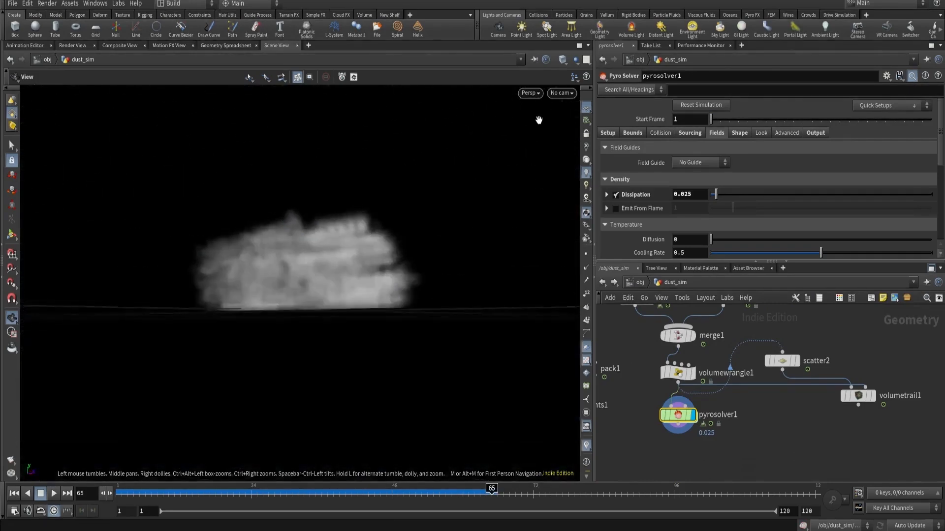
Step: Move pyrosolver1 clear of the other nodes and locate the collision null
scroll(760, 409, "down", 2)
scroll(689, 421, "up", 2)
left_click_drag(706, 419, 818, 460)
scroll(812, 443, "down", 6)
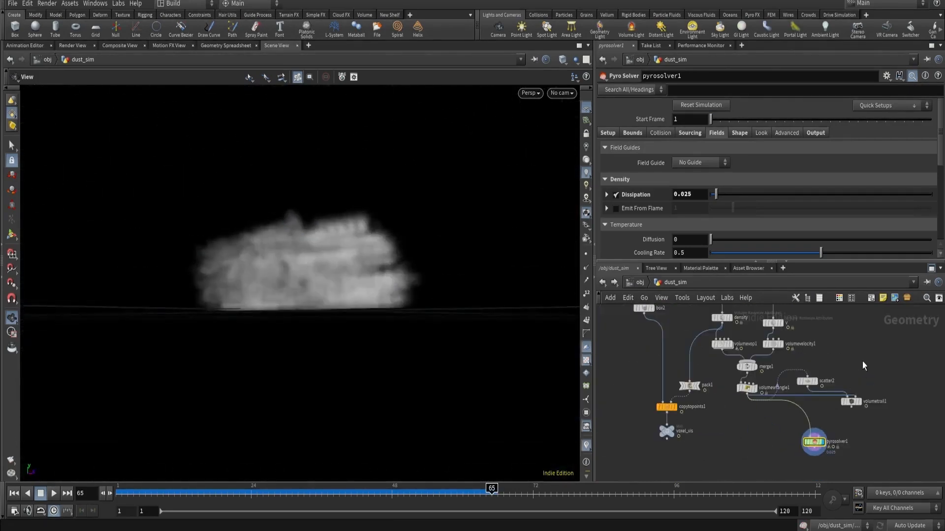
scroll(654, 388, "up", 1)
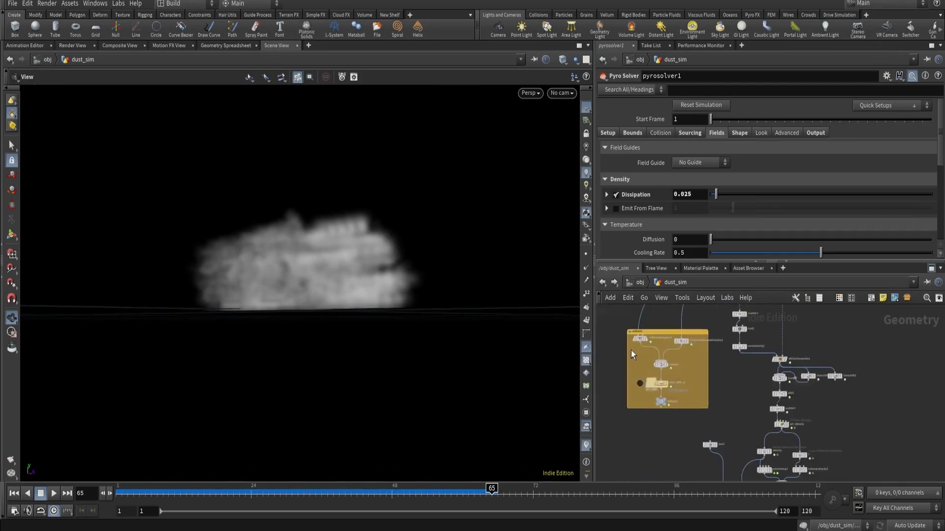
scroll(626, 350, "up", 1)
left_click(672, 401)
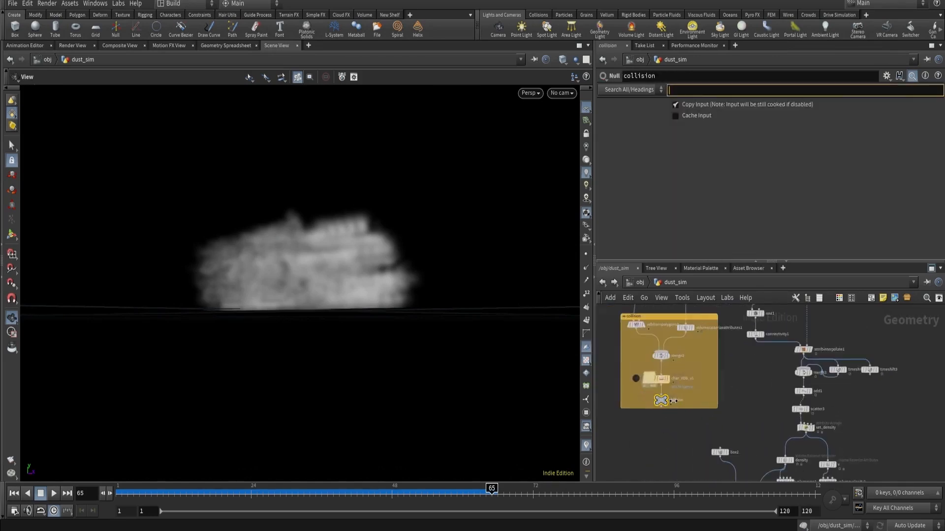
scroll(788, 406, "down", 4)
scroll(801, 403, "up", 4)
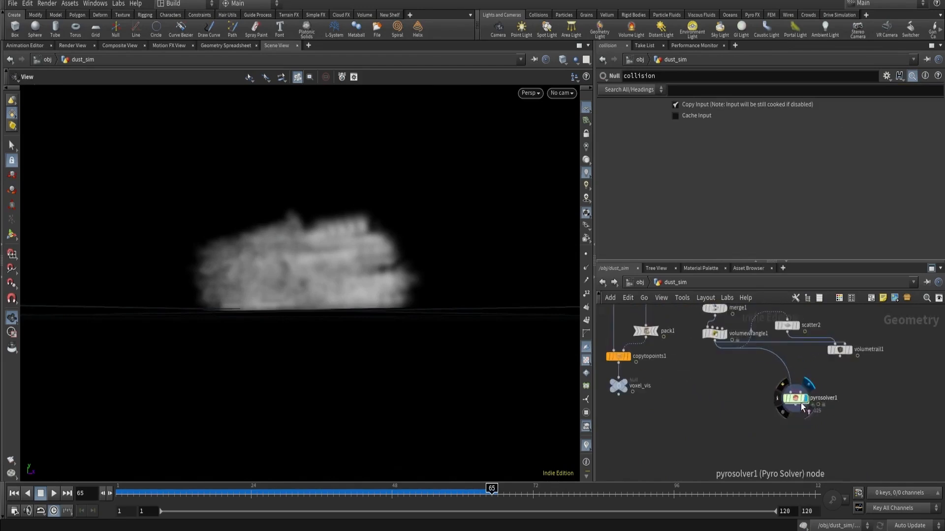
Step: Add an Object Merge node just above pyrosolver1
key("Tab")
type("obj")
key("Return")
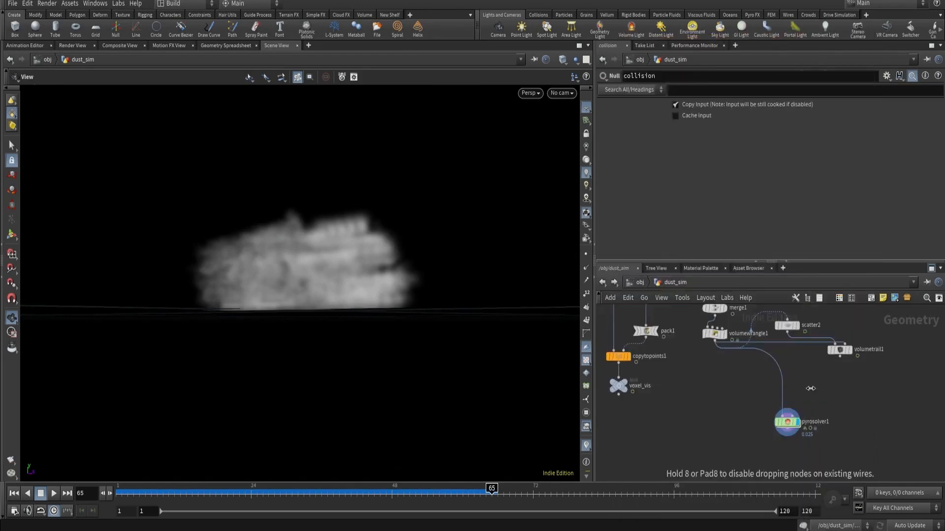
left_click(811, 386)
Step: Copy the collision null and paste its path, /obj/dust_sim/collision, as Object 1 of object_merge1
left_click(718, 133)
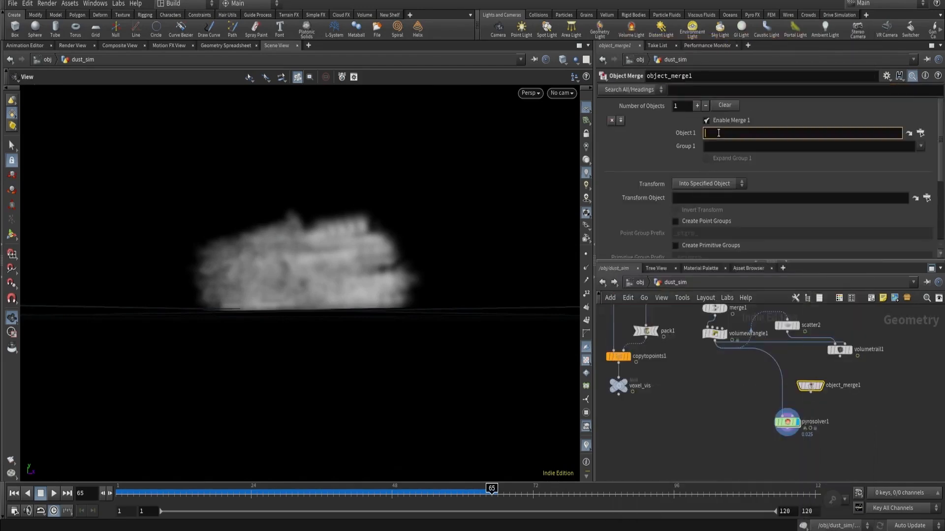
middle_click_drag(705, 387, 732, 461)
scroll(732, 460, "down", 3)
middle_click(660, 401)
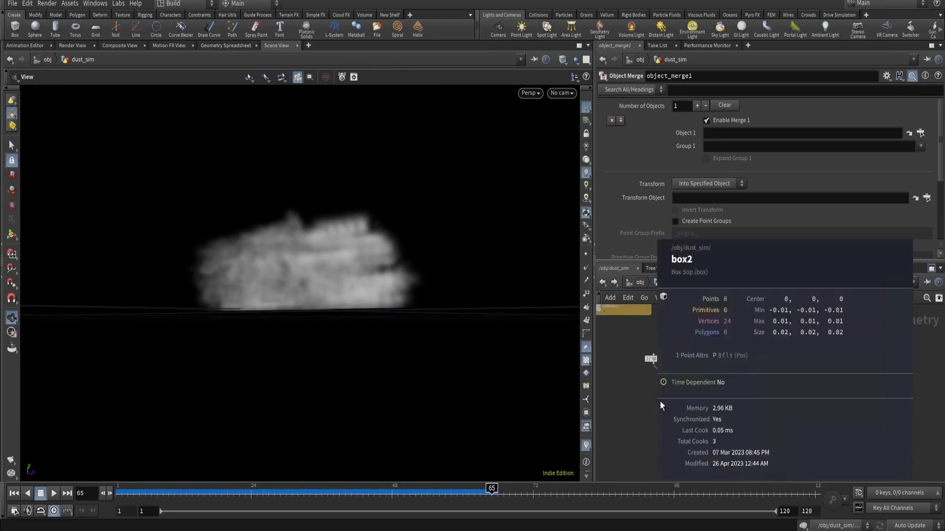
middle_click_drag(659, 401, 697, 482)
left_click(615, 377)
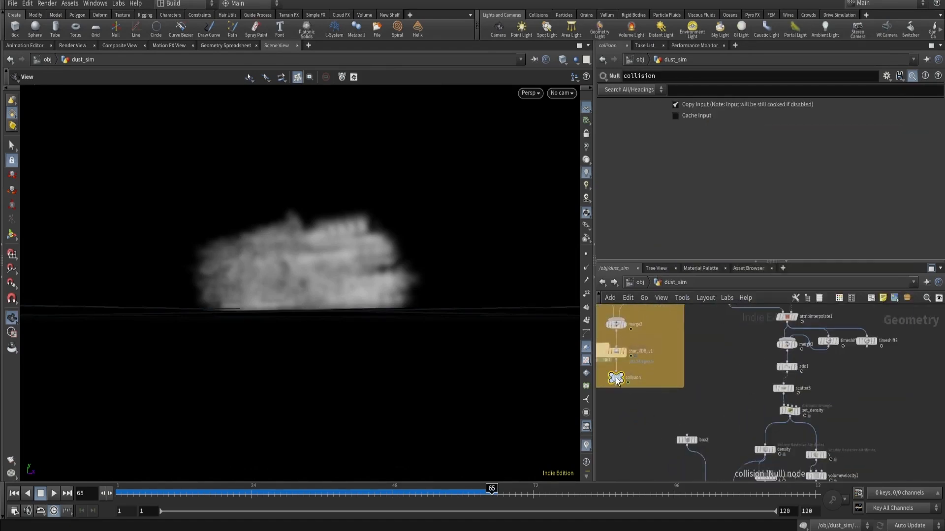
key("ctrl+c")
scroll(657, 339, "down", 3)
middle_click_drag(763, 467, 765, 385)
scroll(765, 385, "up", 5)
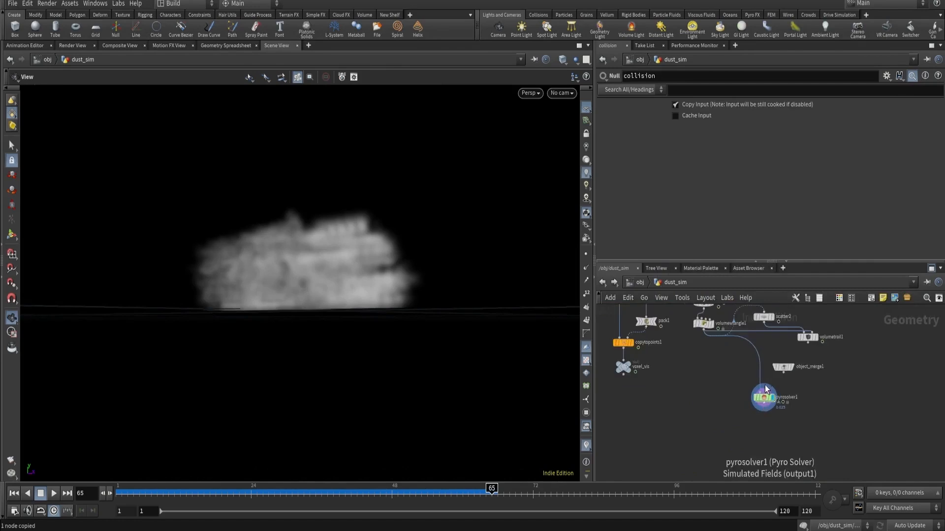
left_click(788, 363)
left_click(726, 131)
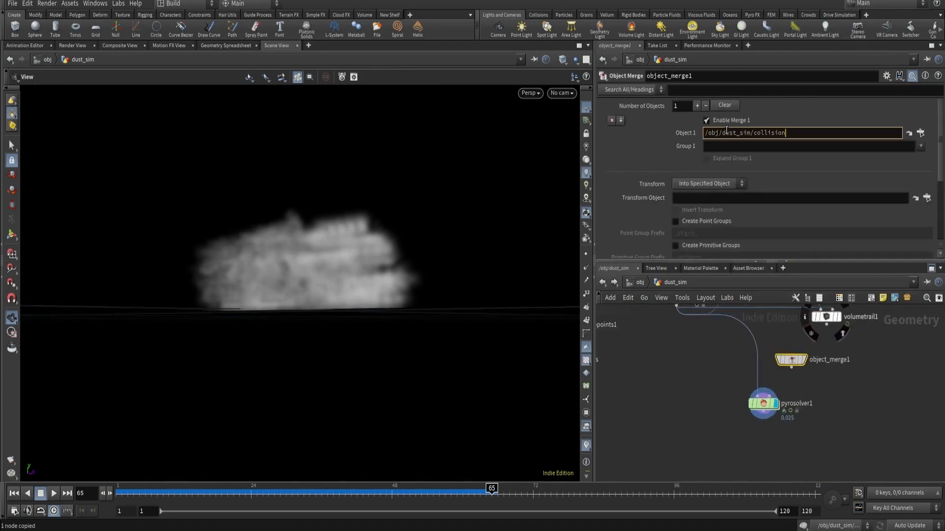
key("Return")
Step: Wire object_merge1 into the second input of pyrosolver1
scroll(807, 433, "up", 3)
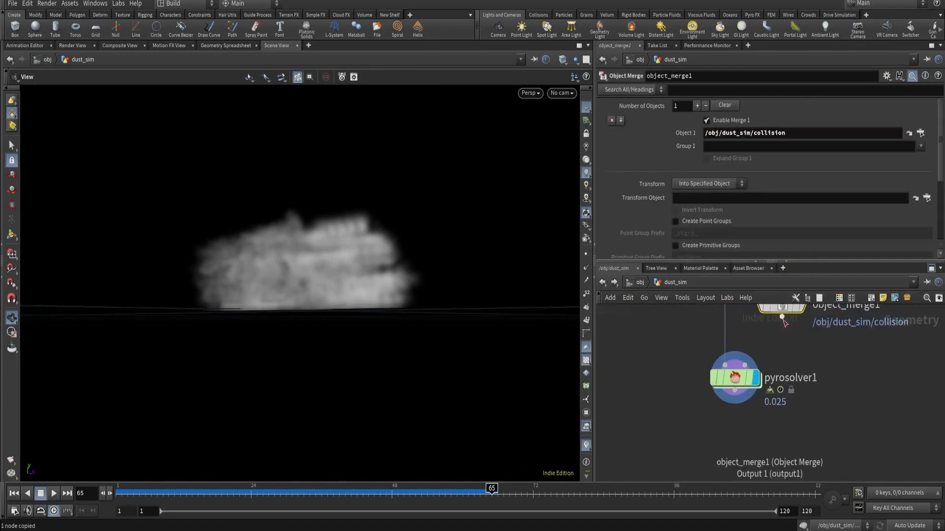
left_click(784, 323)
left_click(744, 365)
Step: Set pyrosolver1's Collision Type to SDF + Volume Velocity and its Collision SDF to surface
left_click(733, 377)
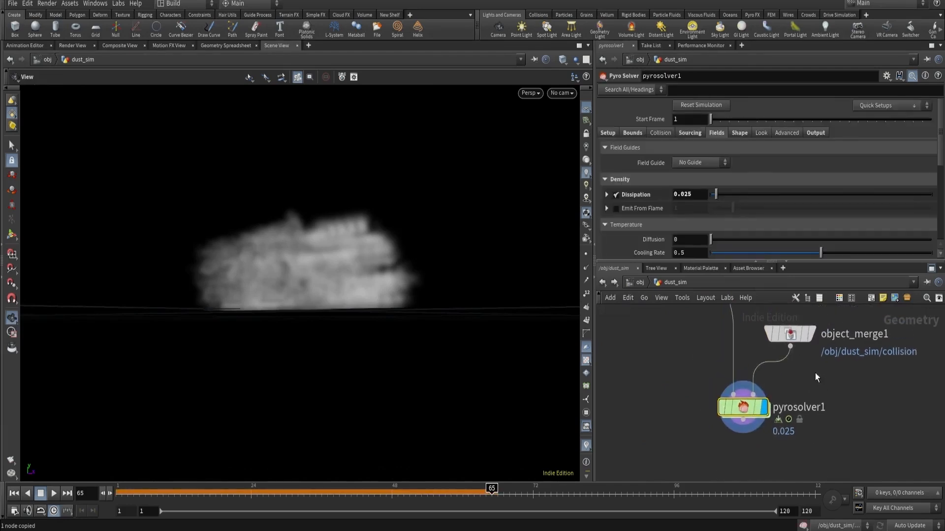
left_click(664, 131)
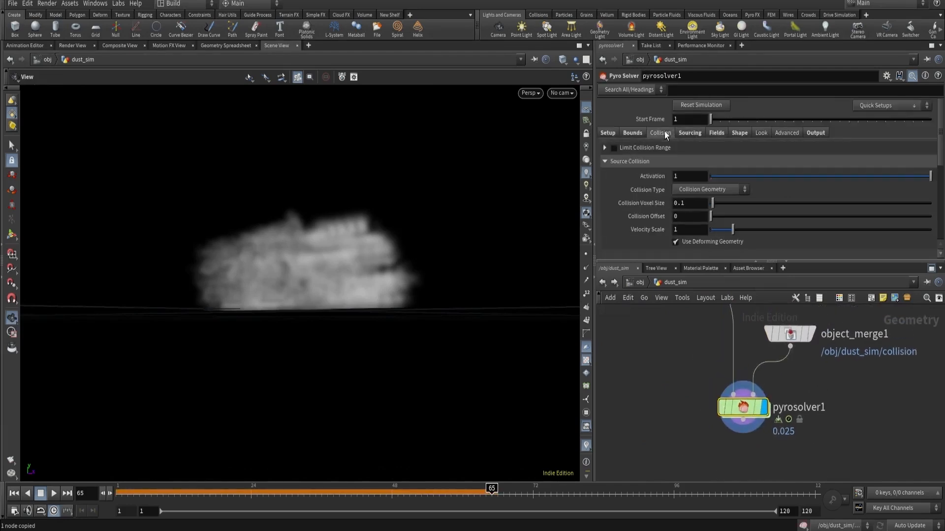
left_click(693, 188)
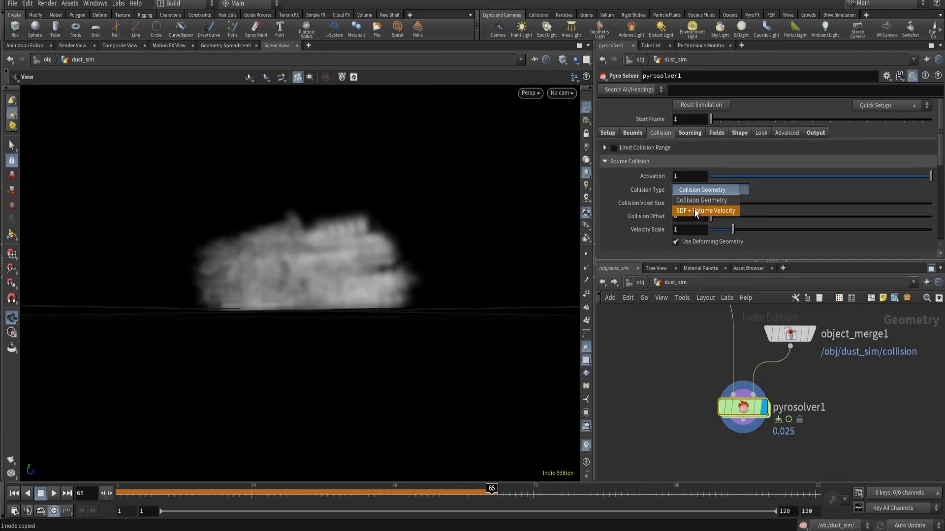
left_click(695, 210)
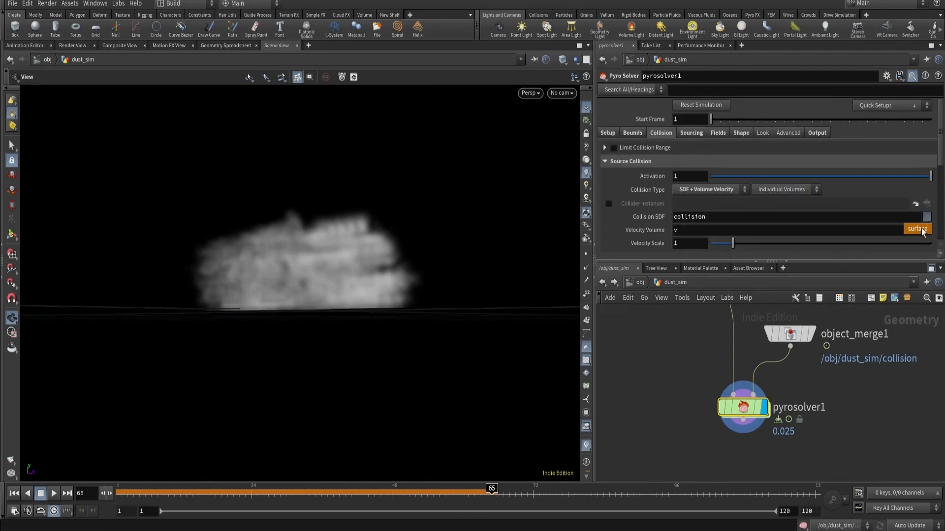
Step: Look through cam1 and show the other objects in the viewport
left_click(561, 94)
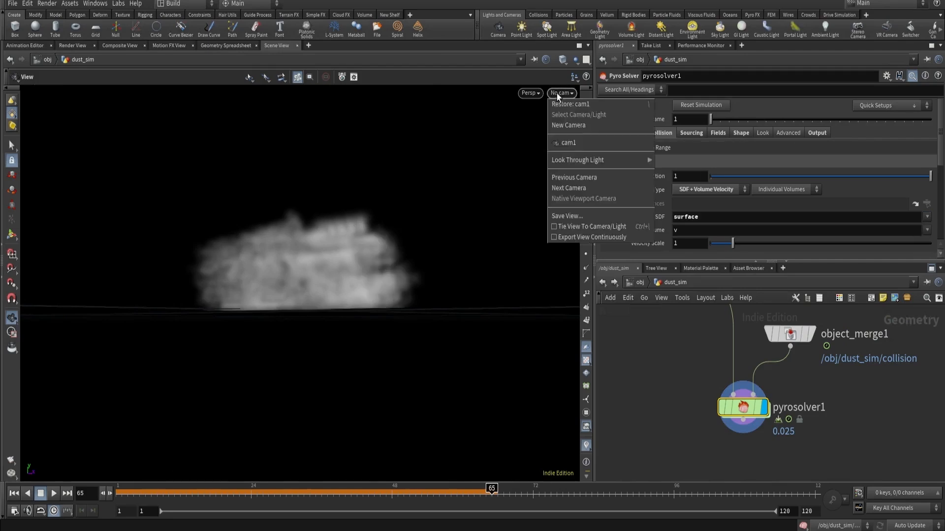
left_click(576, 142)
left_click(575, 59)
left_click(604, 72)
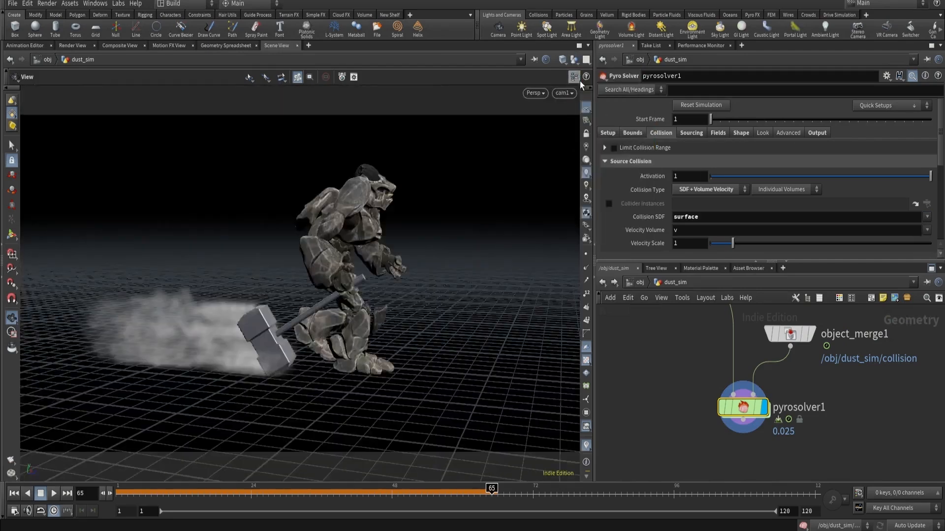
Step: Set pyrosolver1's Voxel Size to 0.0125 and check its Fields settings
left_click(633, 133)
left_click(617, 133)
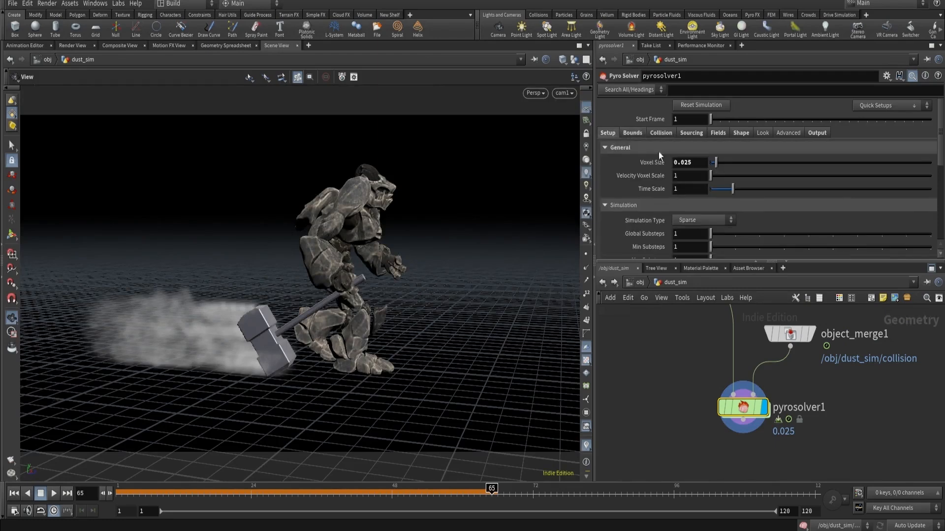
left_click(685, 165)
left_click(689, 134)
left_click(712, 133)
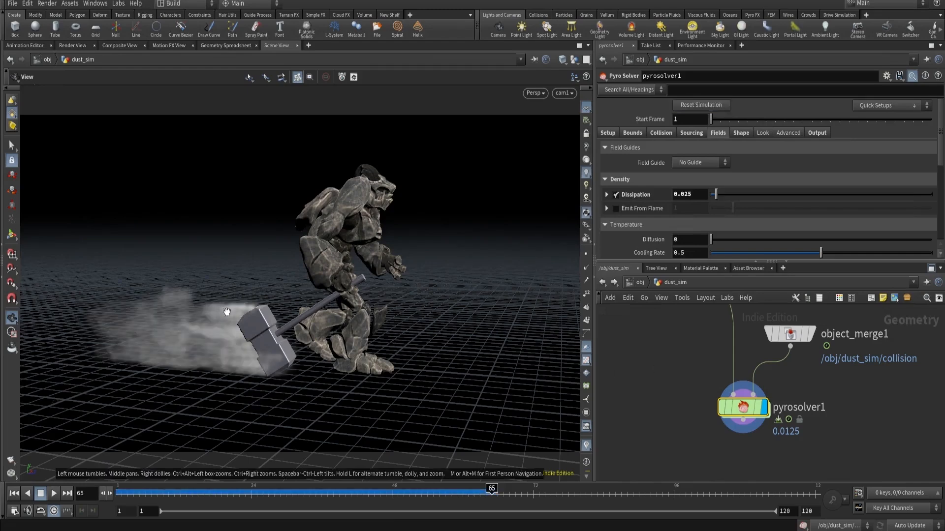
Step: Examine the dust around the hammer up close, displaying the density node and volumevop1 in turn to compare the source shape
left_click_drag(226, 311, 301, 285)
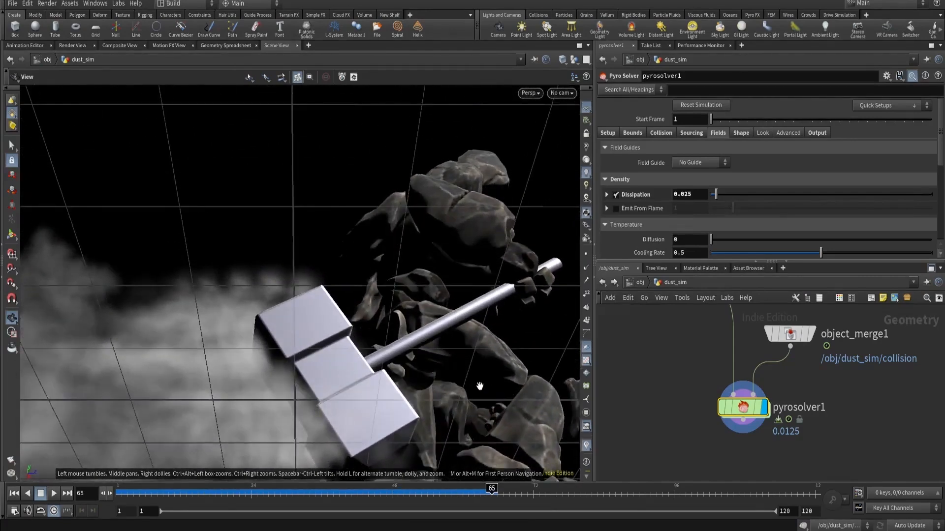
scroll(642, 386, "down", 5)
middle_click_drag(651, 371, 675, 482)
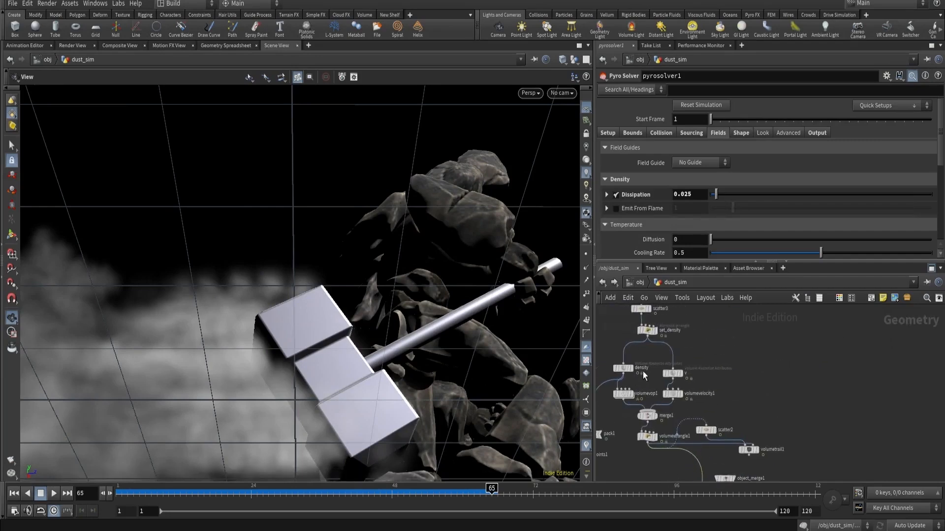
scroll(645, 371, "up", 5)
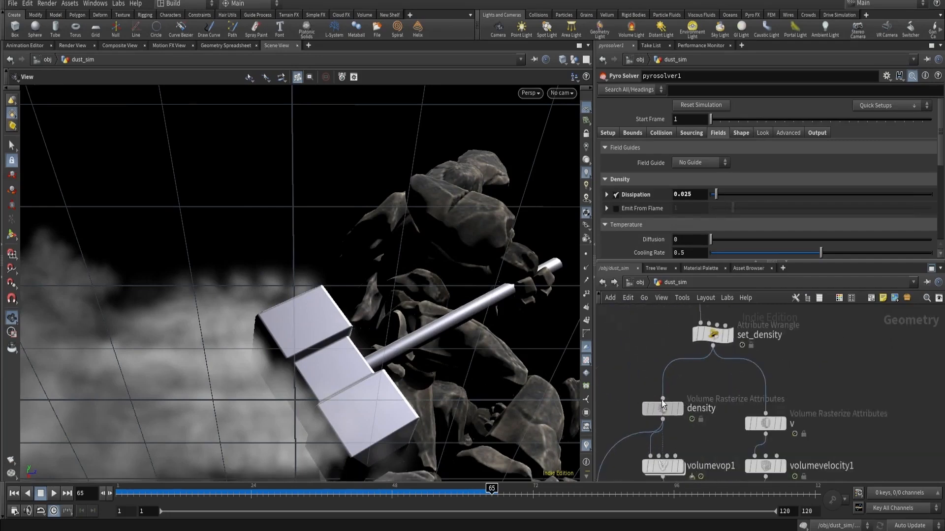
left_click_drag(661, 400, 662, 377)
middle_click_drag(657, 417, 659, 406)
left_click(681, 375)
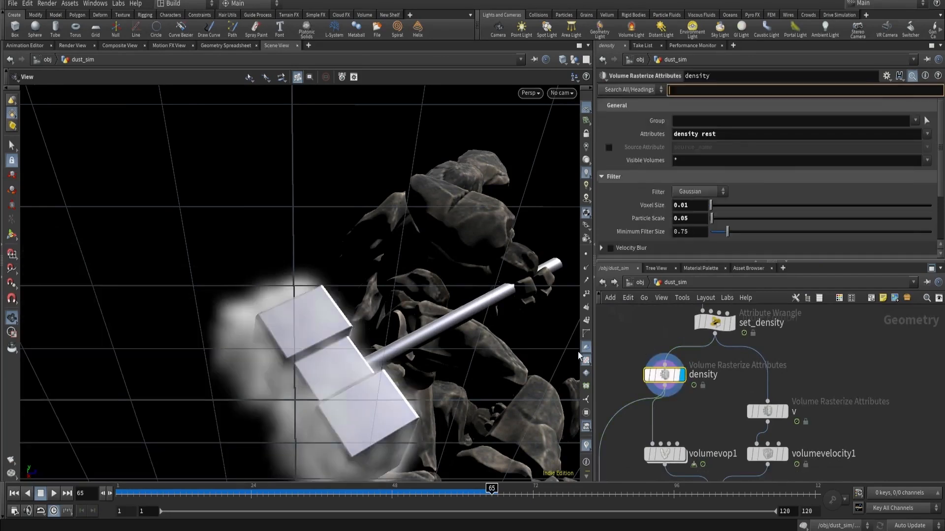
left_click_drag(291, 336, 276, 356)
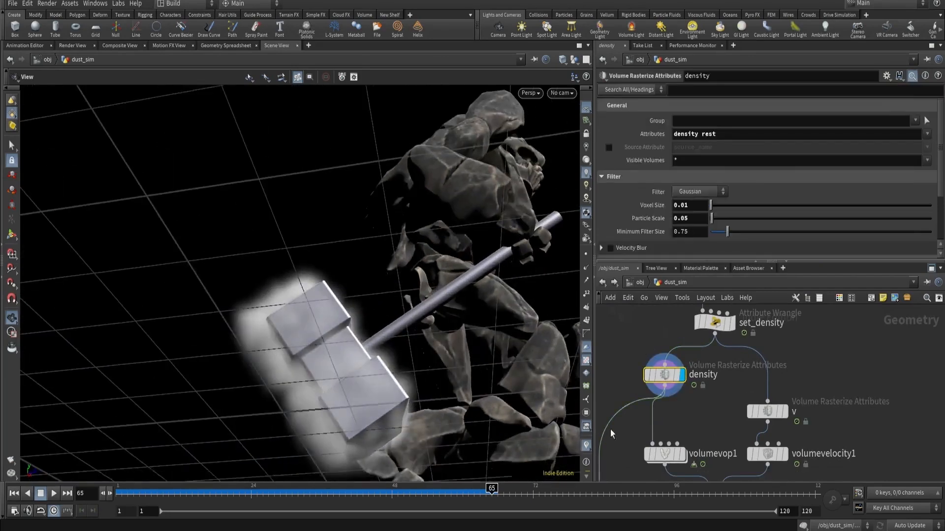
left_click(682, 454)
left_click_drag(330, 338, 302, 316)
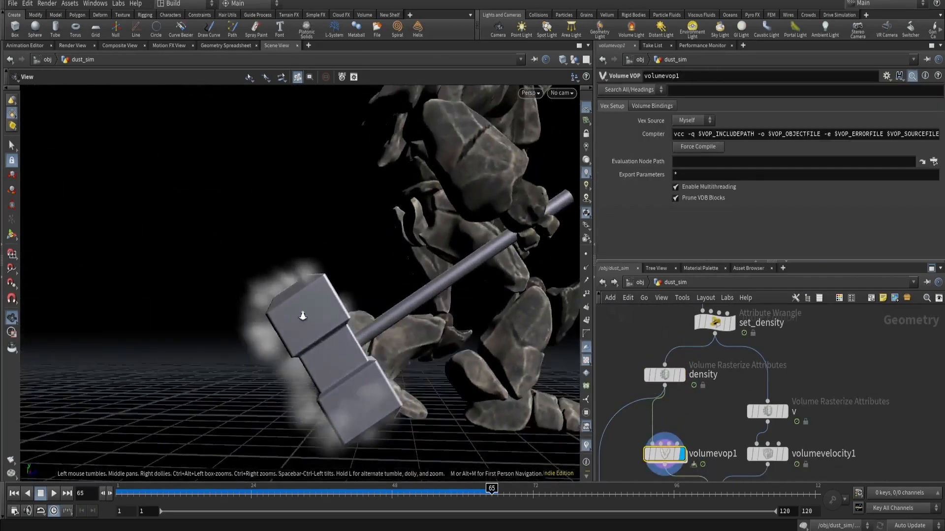
Step: Examine the source dust around the hammer head up close and check the rest bind node inside volumevop1
scroll(302, 316, "up", 3)
scroll(695, 440, "down", 2)
scroll(707, 404, "up", 3)
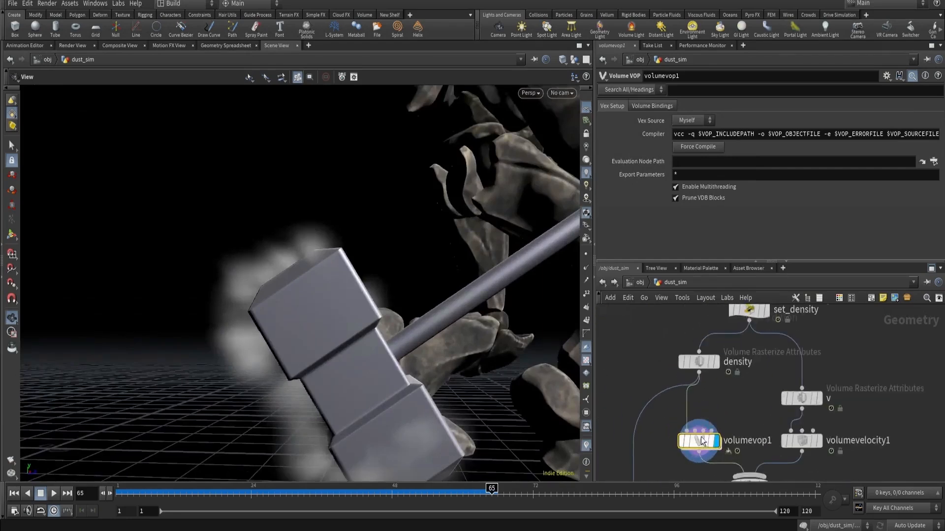
left_click_drag(704, 443, 704, 421)
middle_click_drag(635, 362, 649, 419)
mouse_move(649, 383)
left_mouse_down()
mouse_move(745, 437)
mouse_move(676, 411)
left_mouse_up()
middle_click_drag(669, 459, 668, 418)
left_click(717, 438)
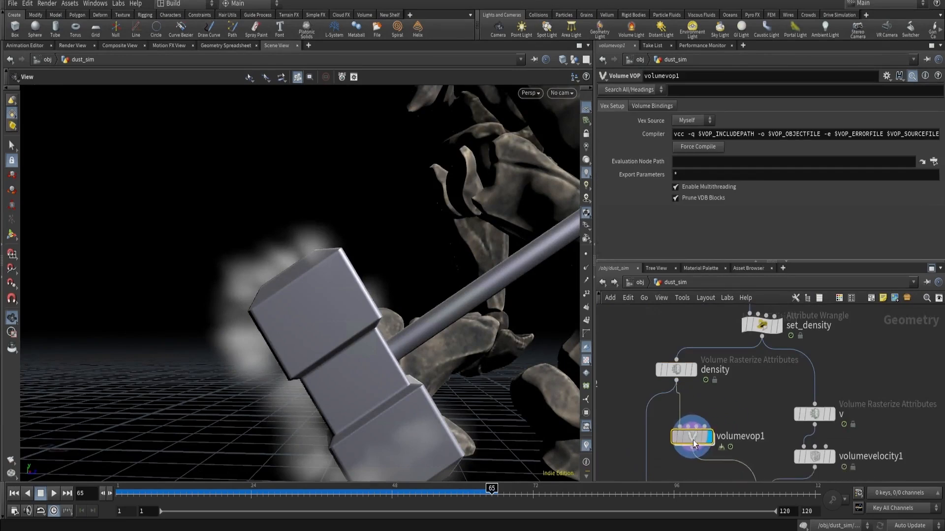
double_click(717, 438)
left_click(683, 412)
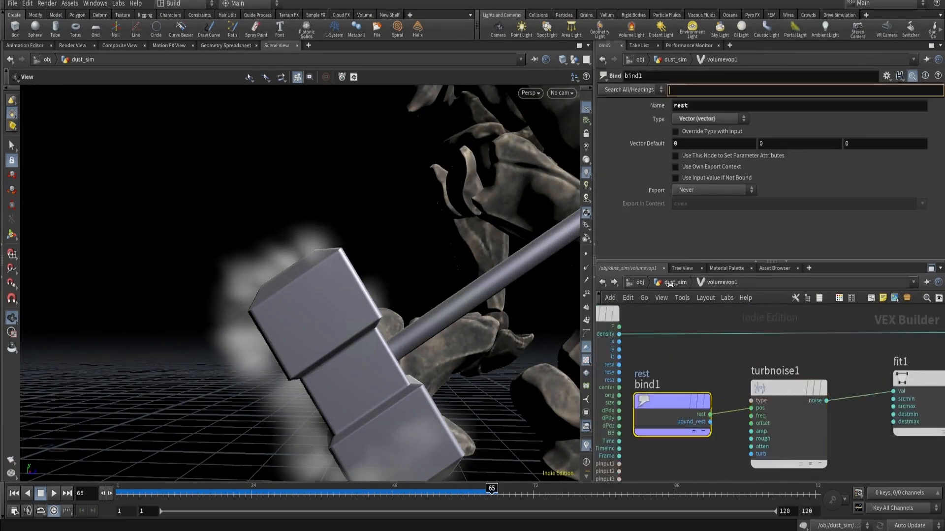
key("u")
Step: Connect set_density's output to volumevop1's second input and shift volumevop1 clear of the wires
left_click(744, 345)
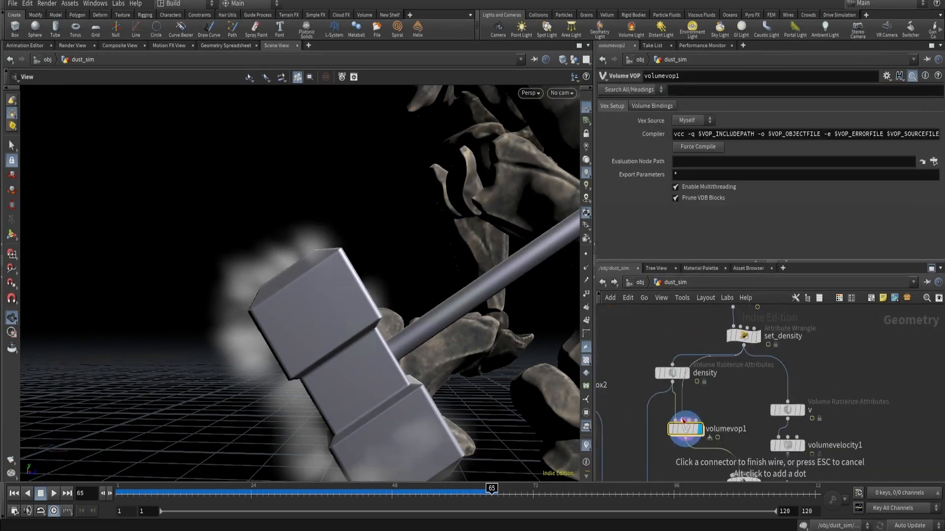
left_click(681, 422)
left_click_drag(672, 430, 695, 429)
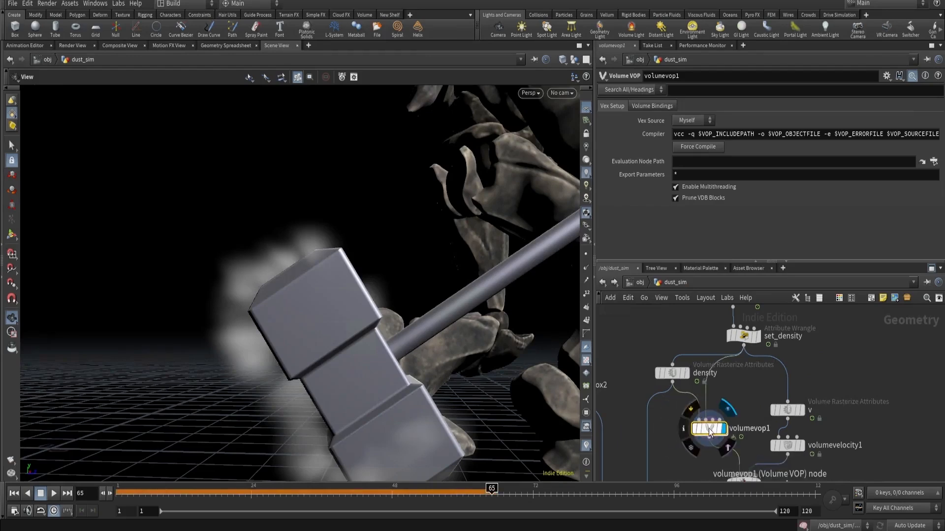
Step: Inside volumevop1, spread out the existing nodes and add a Point Cloud Open node below bind1
double_click(709, 429)
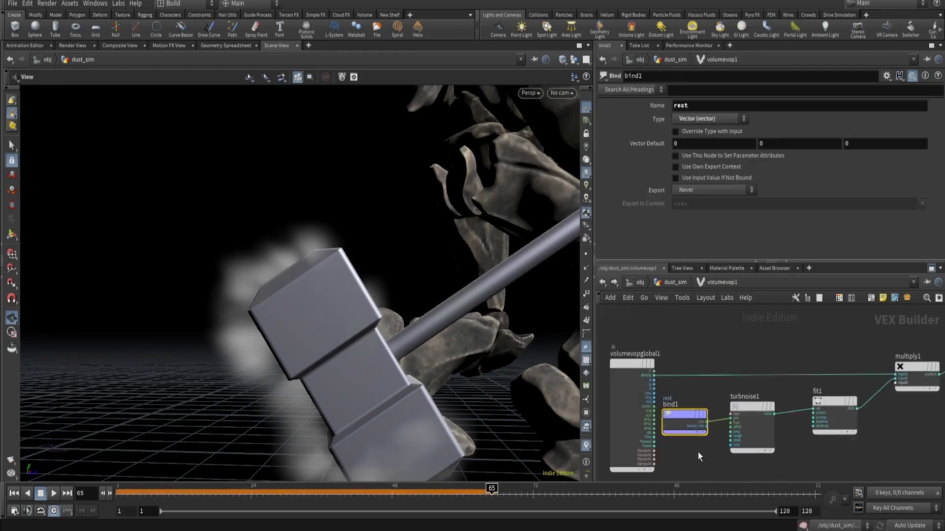
left_click_drag(665, 360, 635, 359)
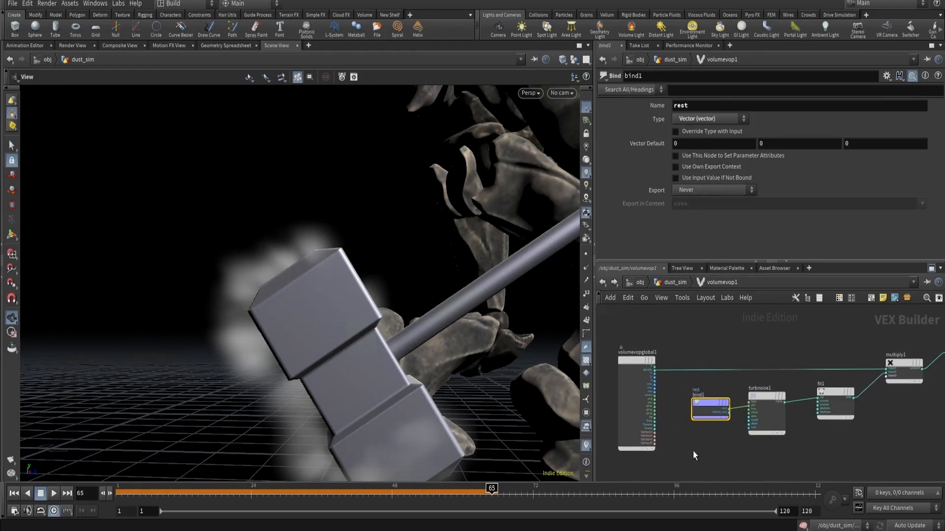
middle_click_drag(692, 451, 687, 423)
key("Tab")
type("o")
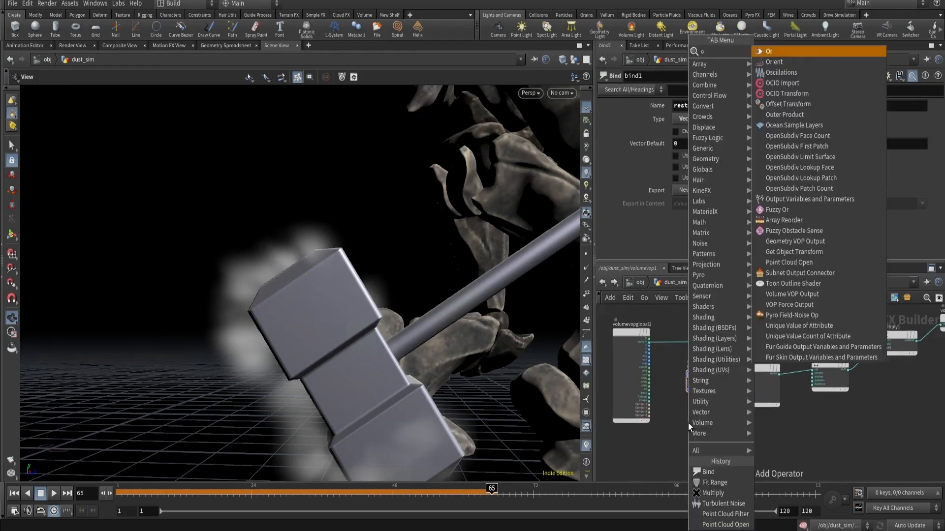
type("pen")
key("Up")
key("Return")
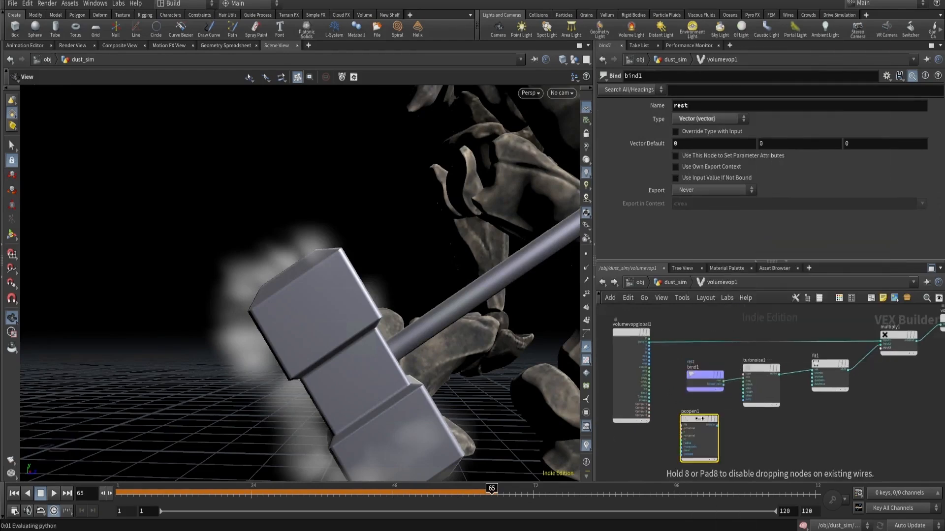
left_click(699, 419)
Step: Wire the global P into pcopen1's P input and OpInput2 into its file input
scroll(698, 418, "up", 3)
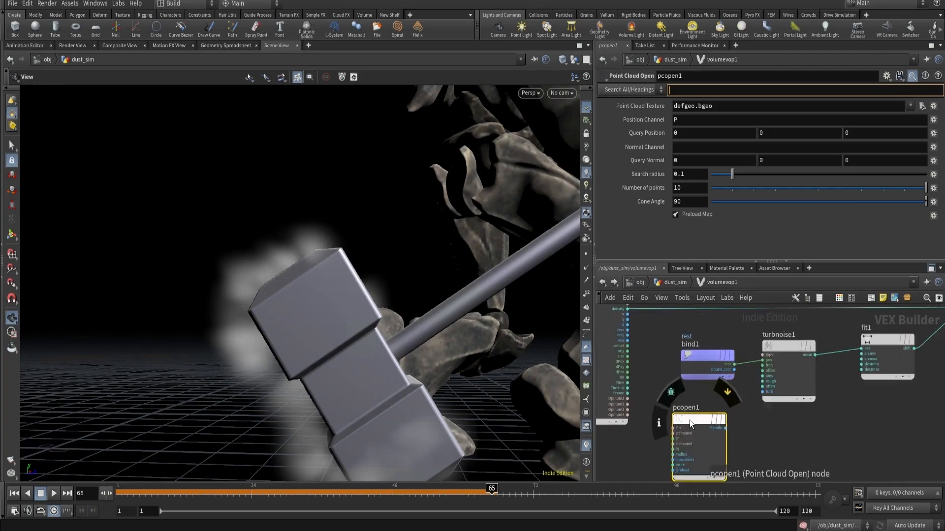
scroll(679, 445, "up", 2)
left_click(670, 435)
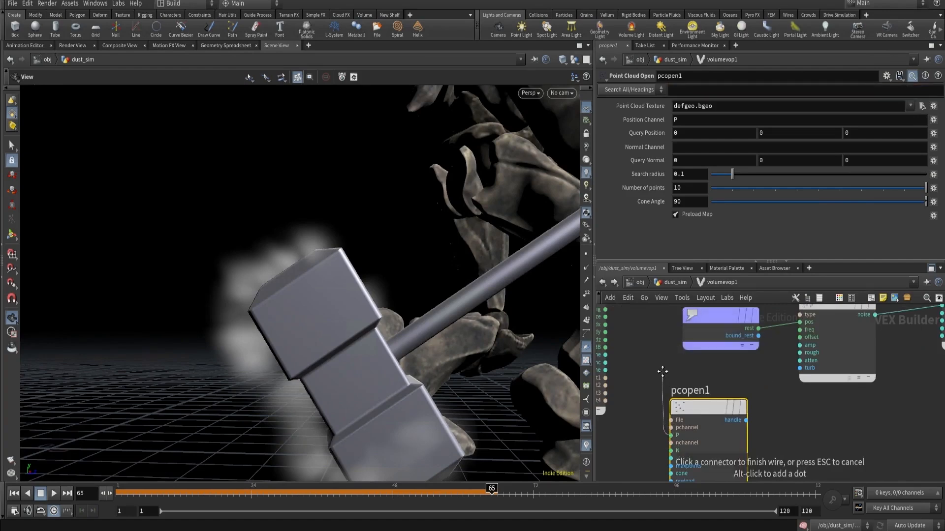
left_click(618, 337)
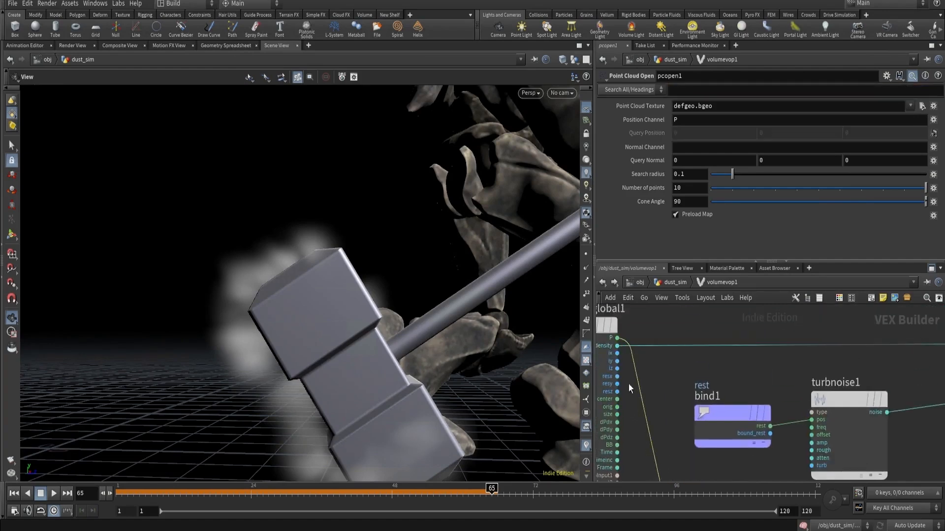
left_click(622, 377)
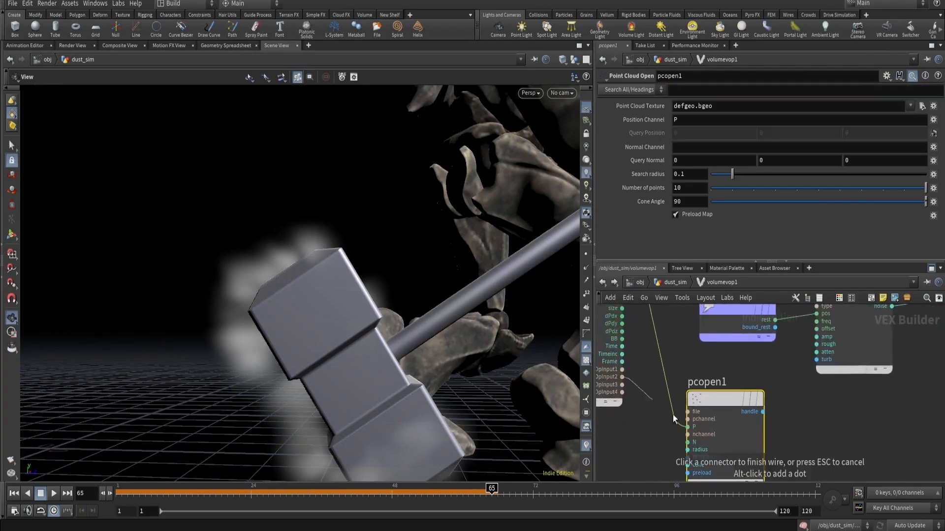
left_click(688, 411)
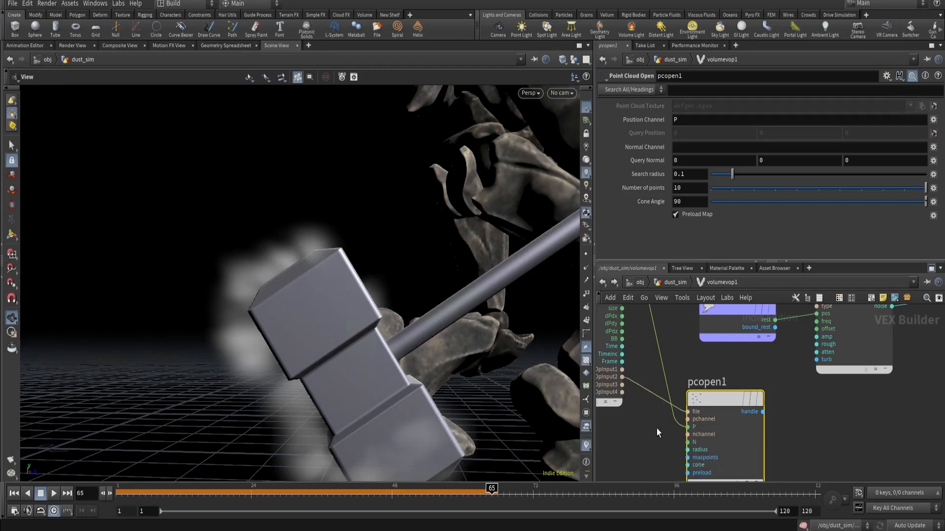
Step: Add a Point Cloud Filter node beside pcopen1 and connect pcopen1's handle output to its handle input
left_click(836, 428)
key("Tab")
type("fil")
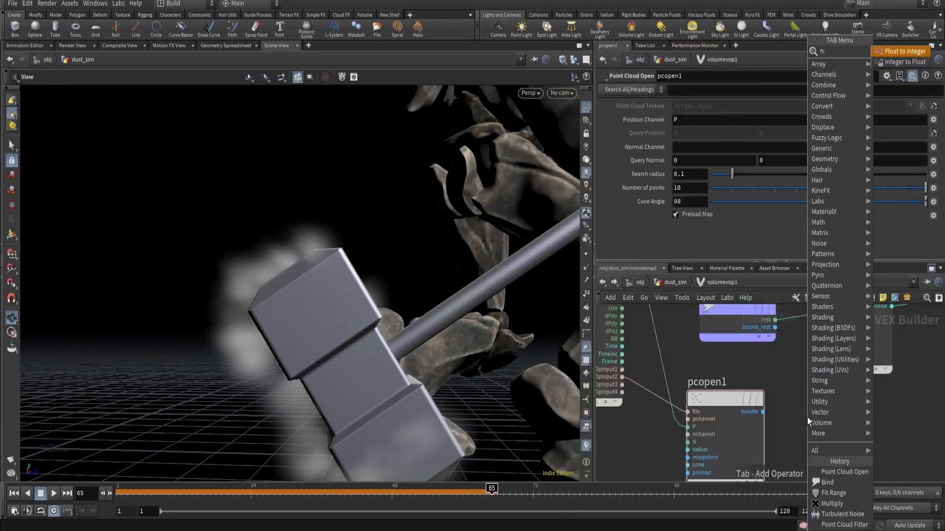
left_click(756, 83)
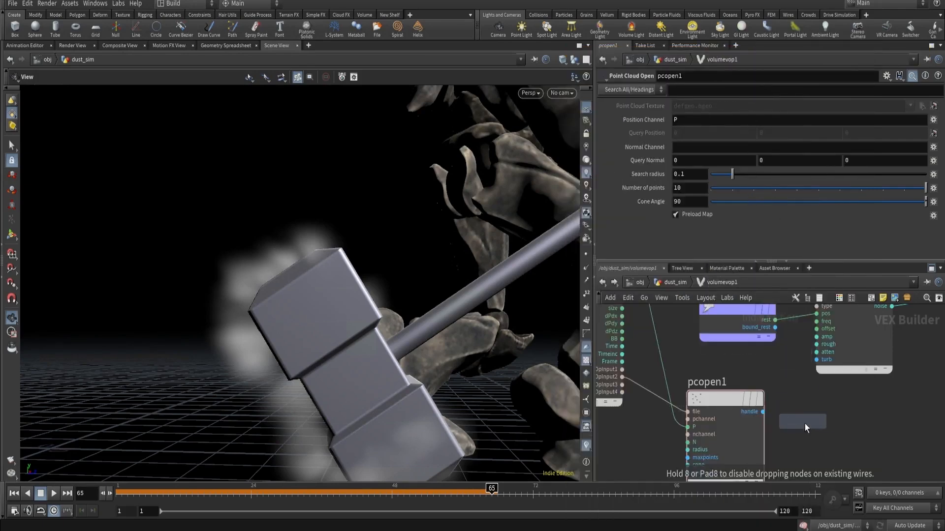
left_click(805, 423)
left_click_drag(762, 412, 781, 437)
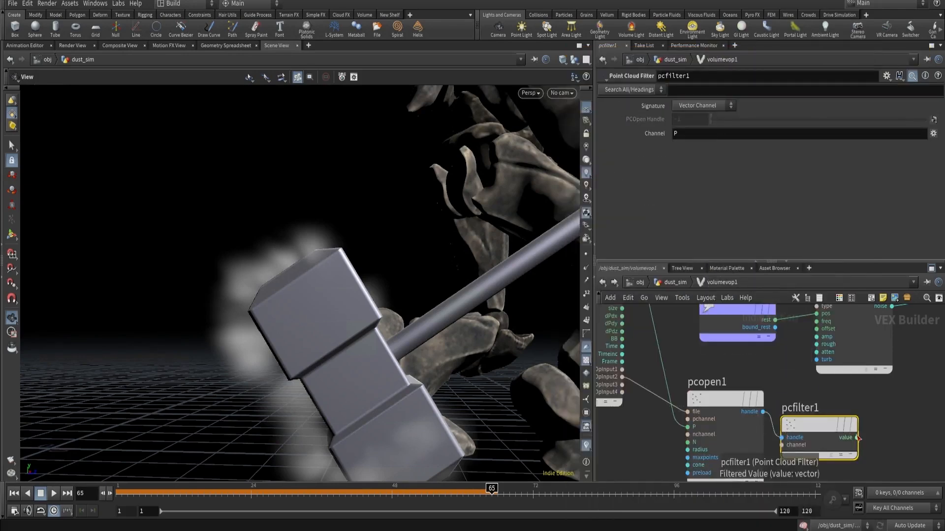
Step: Set pcfilter1's Channel to rest and connect its value output to turbnoise1's pos input in place of bind1
double_click(679, 135)
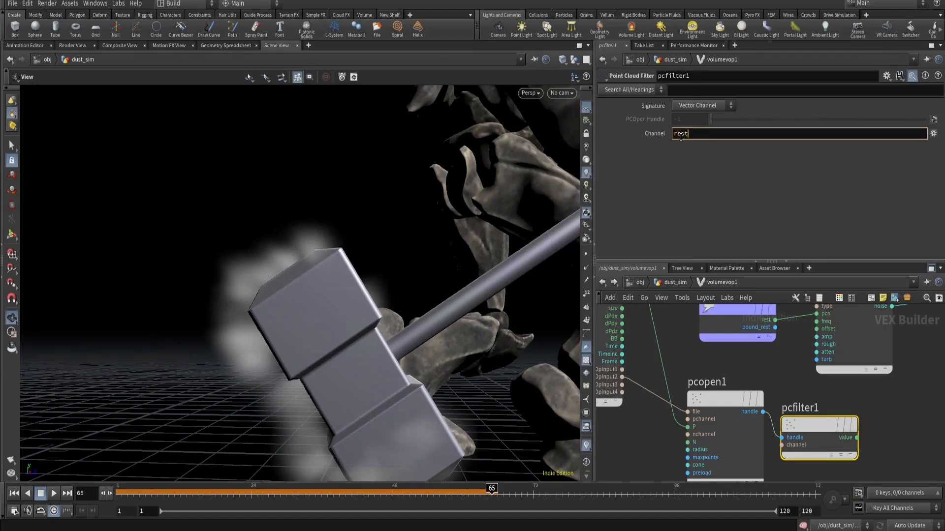
key("Return")
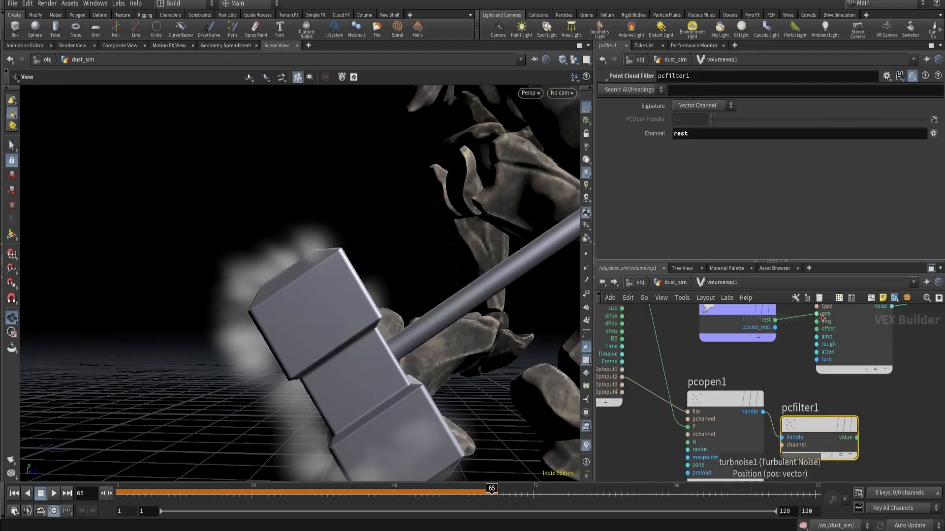
left_click(856, 438)
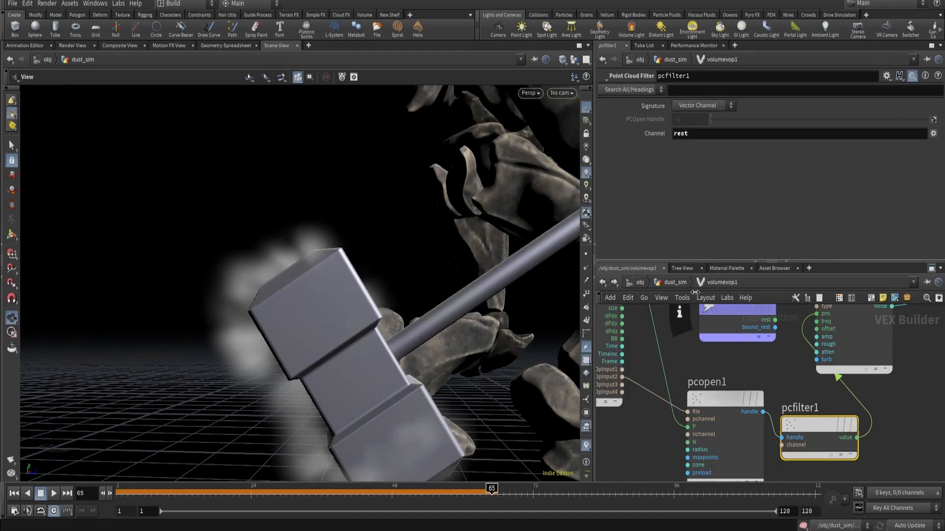
Step: Check the source at the dust_sim level, reset turbnoise1's Offset to 0, 0, 0 inside volumevop1, and return to dust_sim
left_click(673, 282)
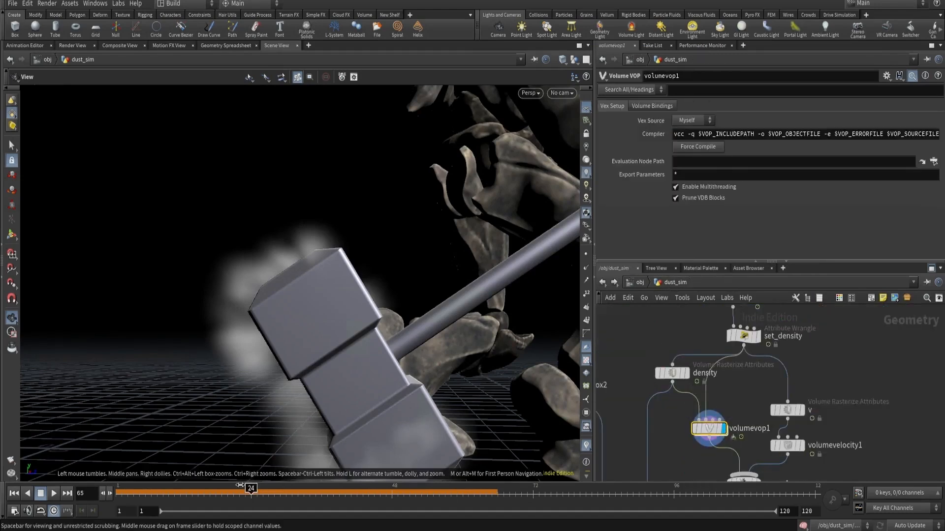
left_click_drag(249, 490, 492, 489)
double_click(708, 426)
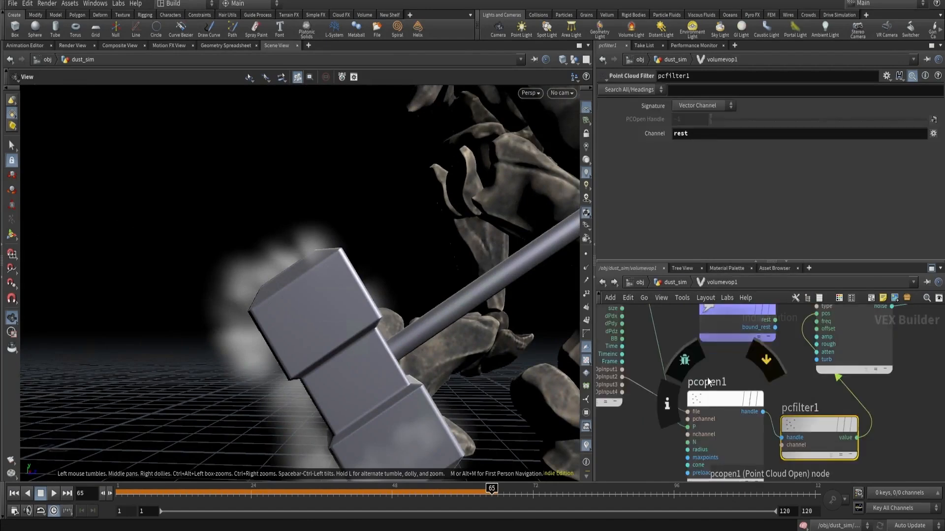
left_click(723, 391)
left_click(793, 344)
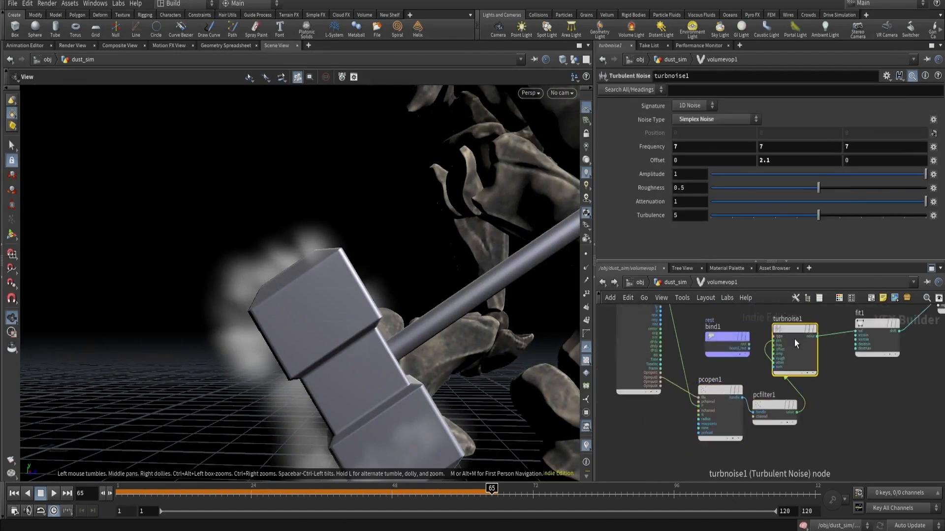
middle_click(663, 159, "ctrl")
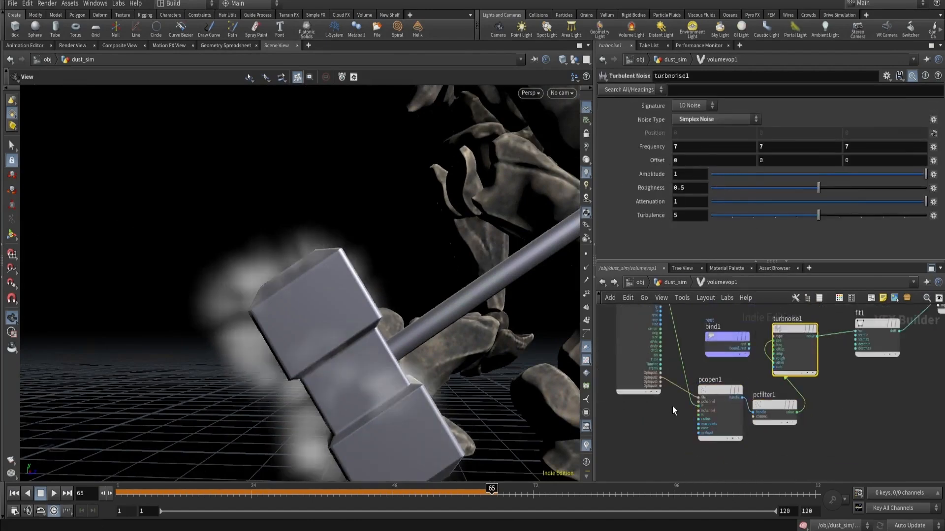
key("u")
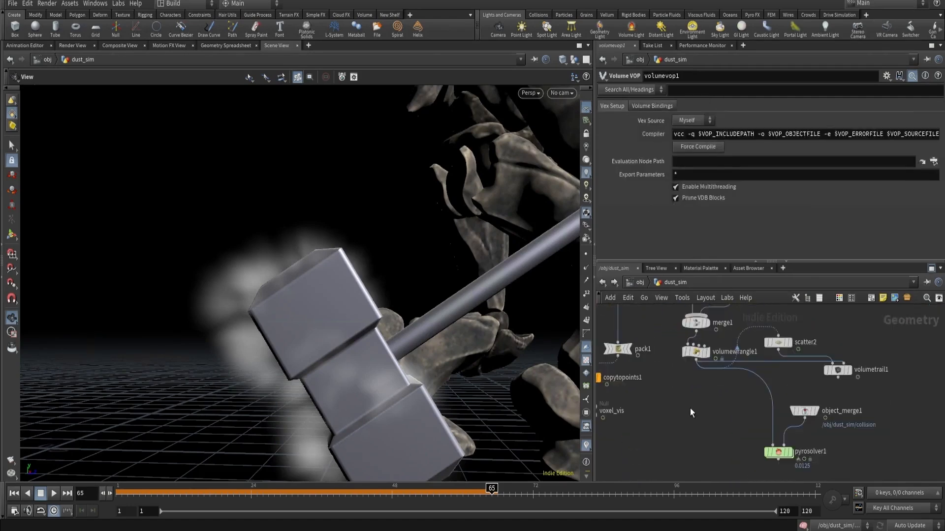
Step: Display pyrosolver1, view the dust around the hammer head up close, and reset the simulation
scroll(789, 446, "up", 3)
left_click(791, 454)
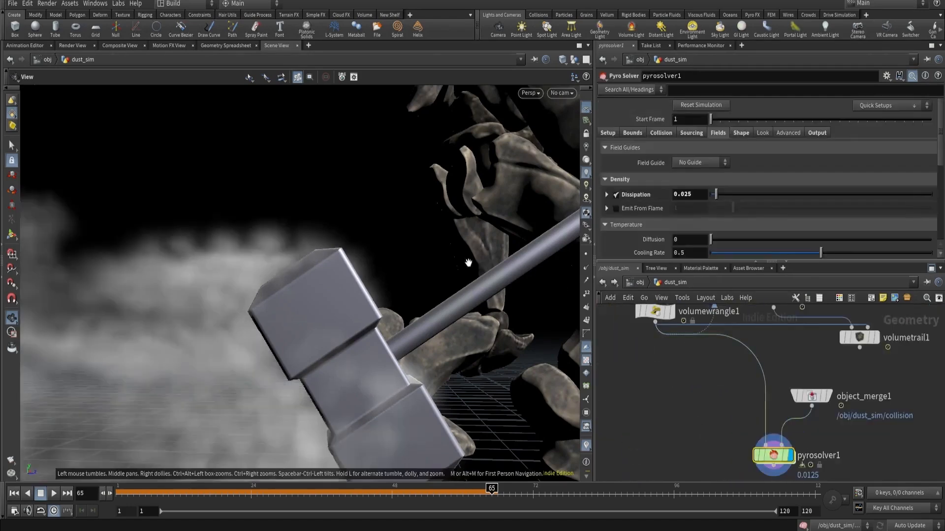
left_click_drag(328, 254, 408, 252)
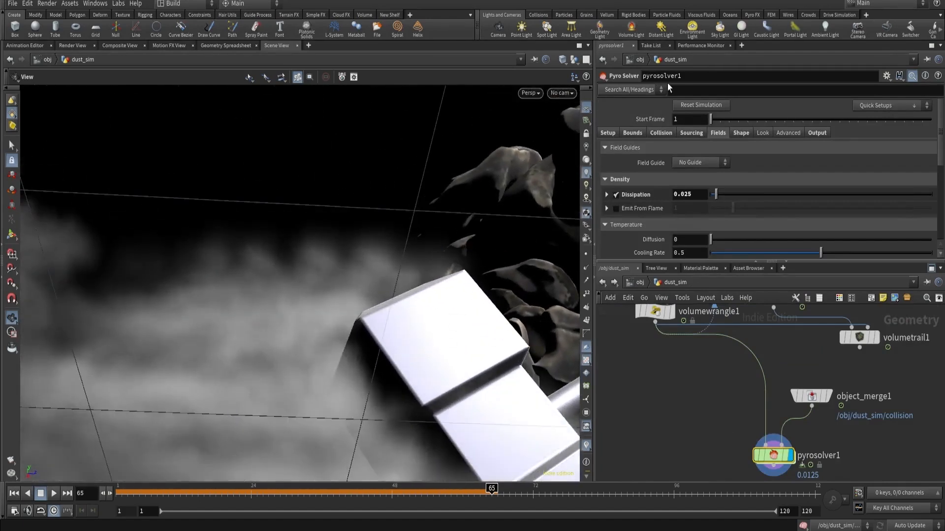
left_click(695, 106)
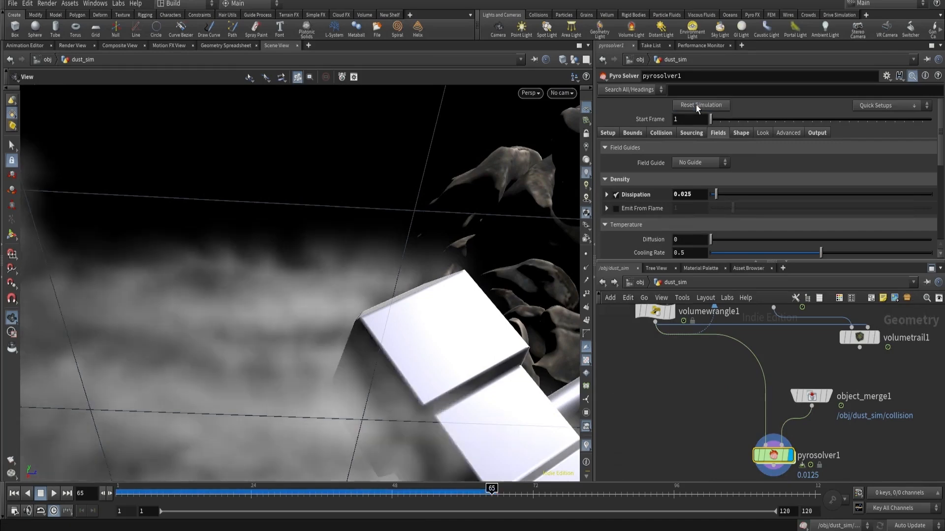
Step: Review the pcopen1 and pcfilter1 nodes inside volumevop1 and timeshift3's frame settings further up the dust_sim network
scroll(696, 104, "down", 1)
key("h")
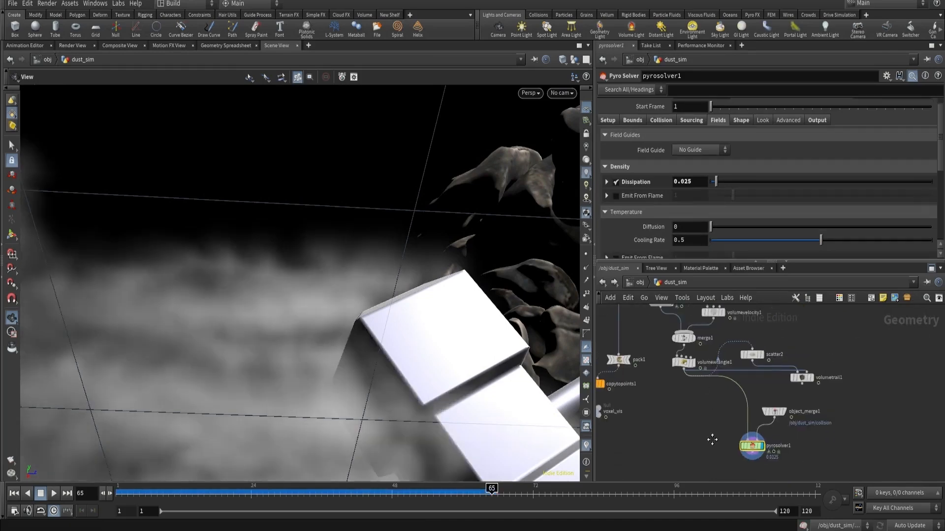
double_click(684, 383)
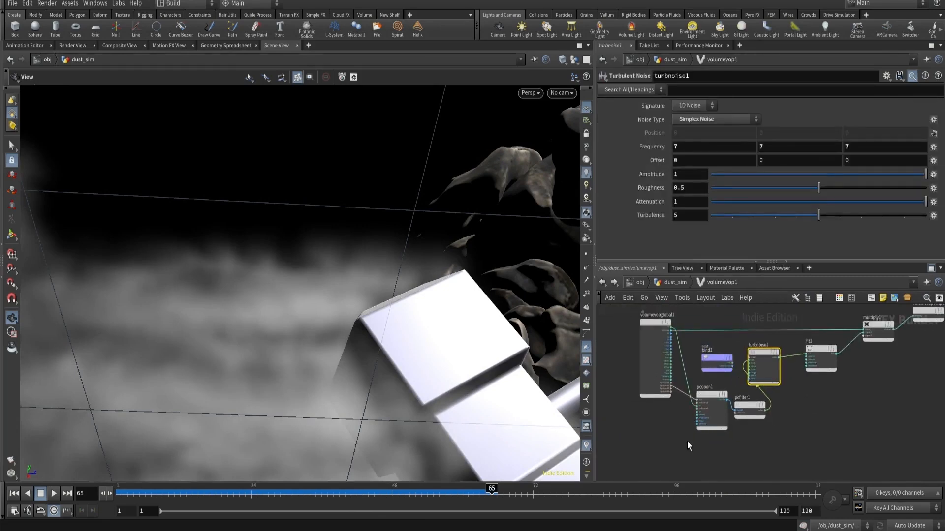
left_click_drag(688, 440, 766, 390)
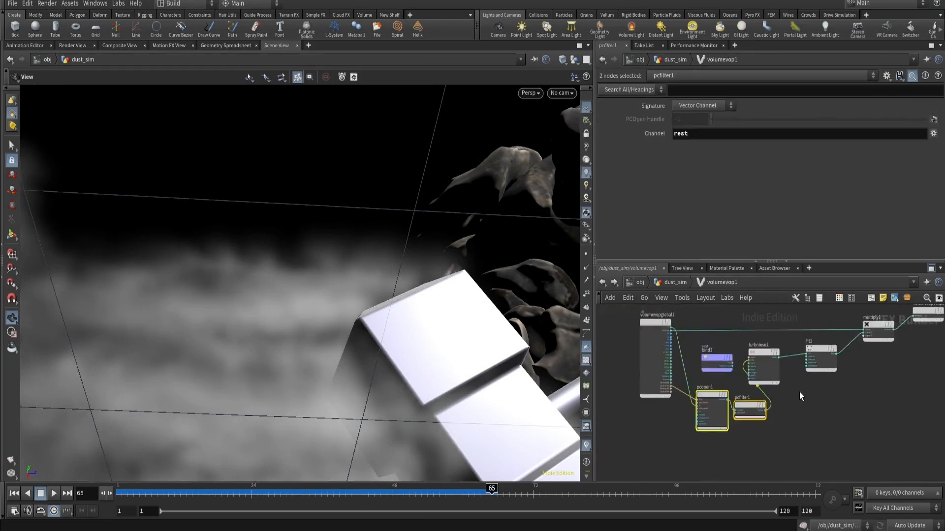
left_click(674, 282)
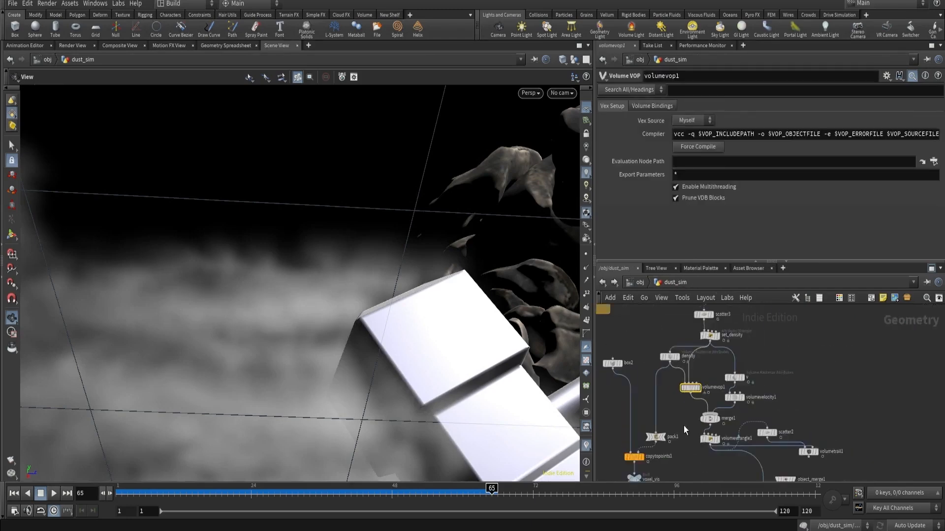
middle_click_drag(684, 426, 687, 389)
middle_click_drag(800, 341, 794, 405)
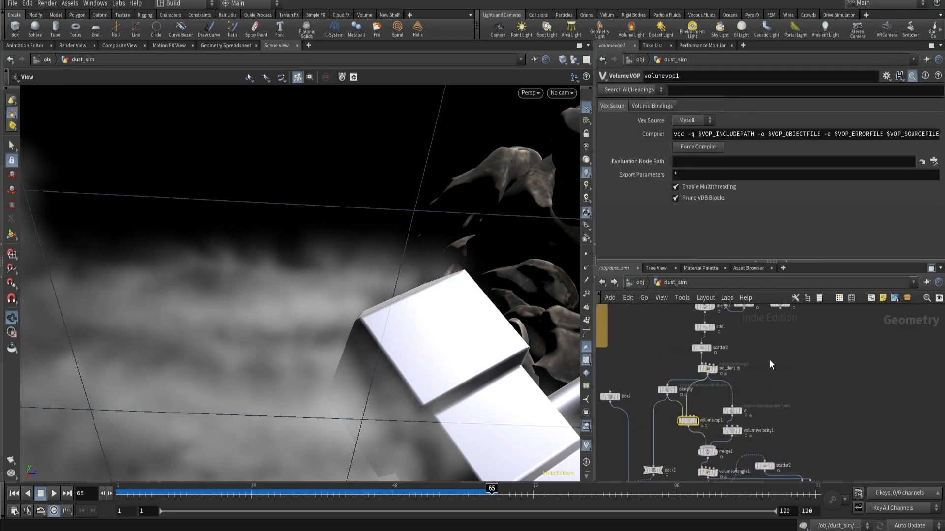
scroll(709, 397, "up", 3)
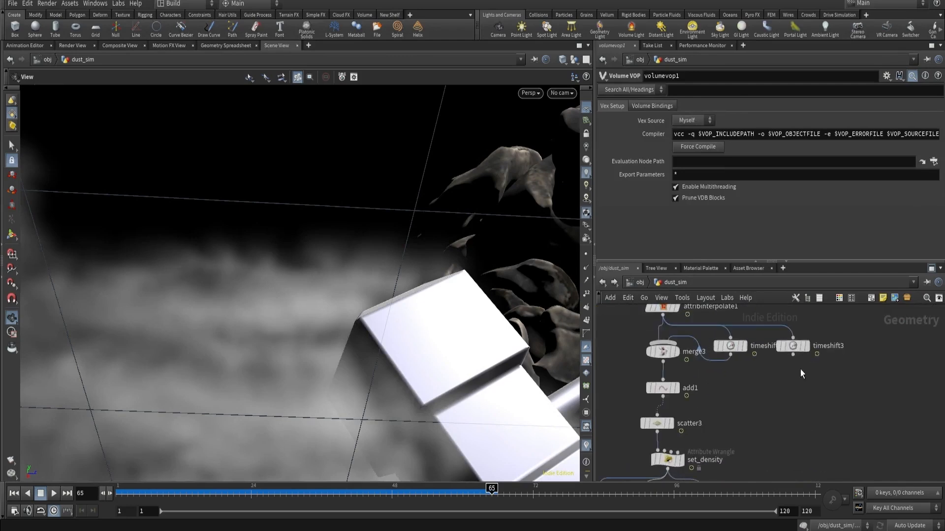
left_click(776, 338)
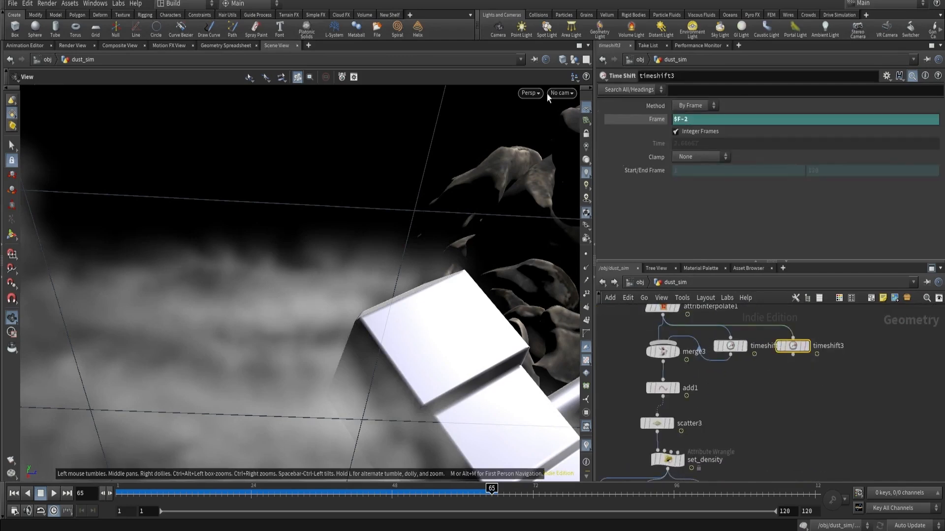
Step: Look through cam1 and select pyrosolver1 further down the dust_sim network
left_click(562, 93)
left_click(565, 143)
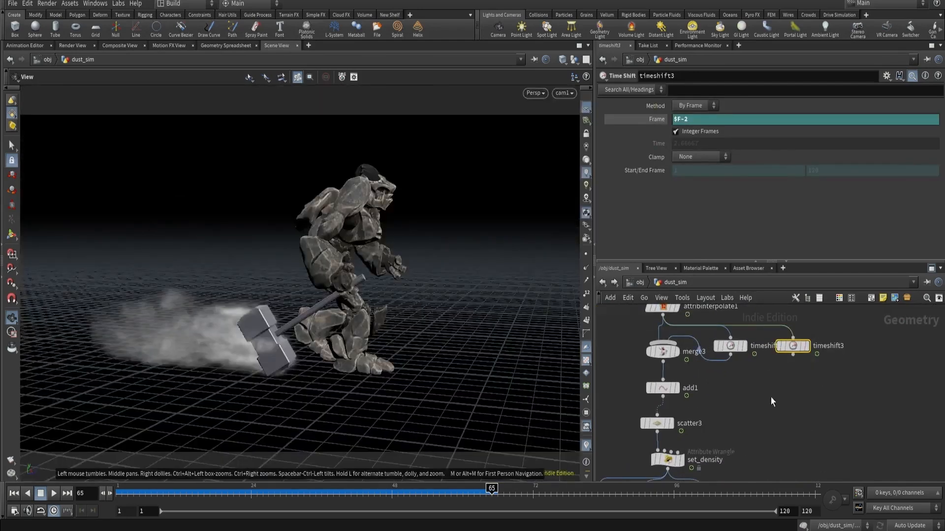
scroll(771, 400, "down", 3)
middle_click_drag(739, 443, 709, 342)
scroll(716, 389, "up", 3)
left_click(750, 408)
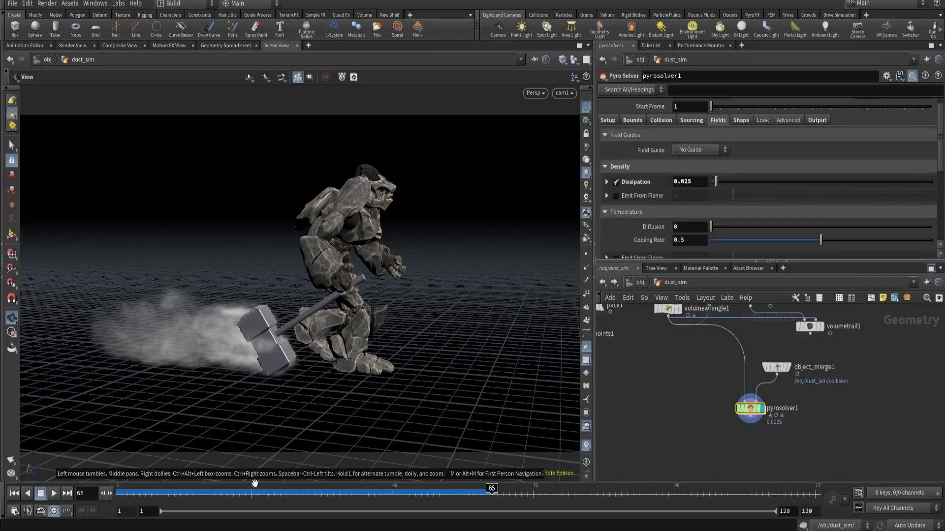
Step: Play back and scrub the dust simulation to frame 99, then outline the trail's shape on a capture in Snipping Tool
left_click_drag(225, 492, 439, 495)
left_click(53, 495)
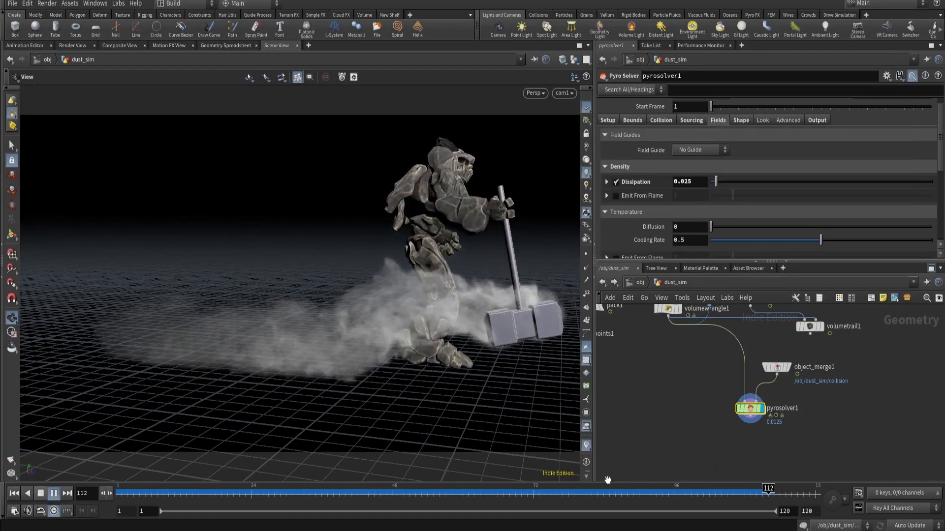
left_click(621, 494)
left_click_drag(621, 494, 689, 497)
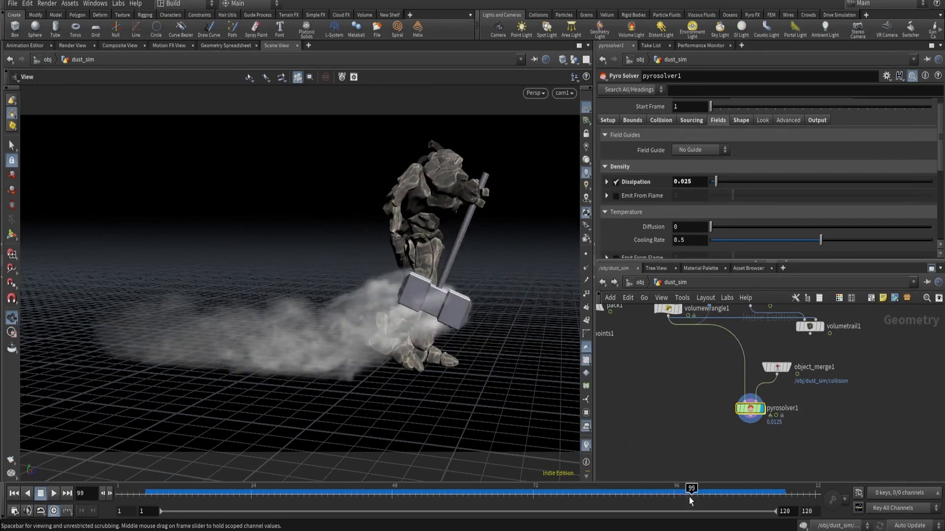
key("alt+Tab")
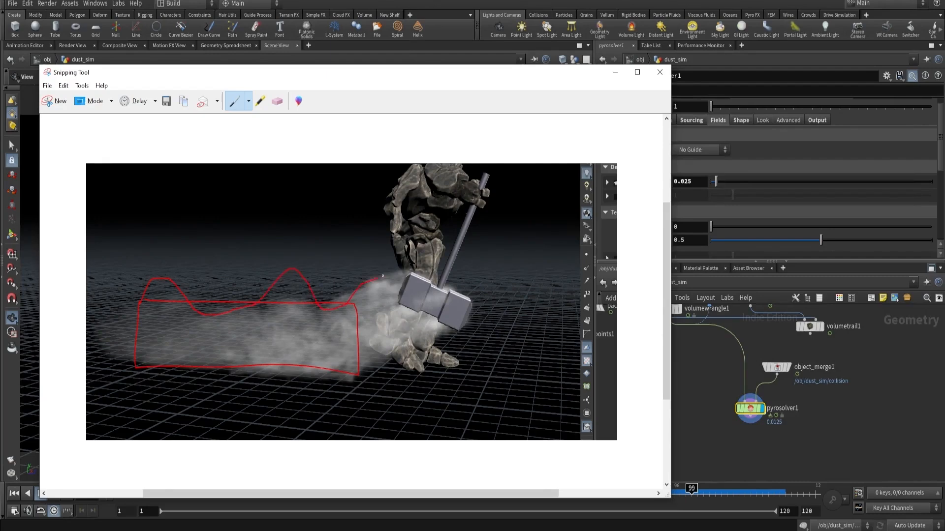
left_click(616, 73)
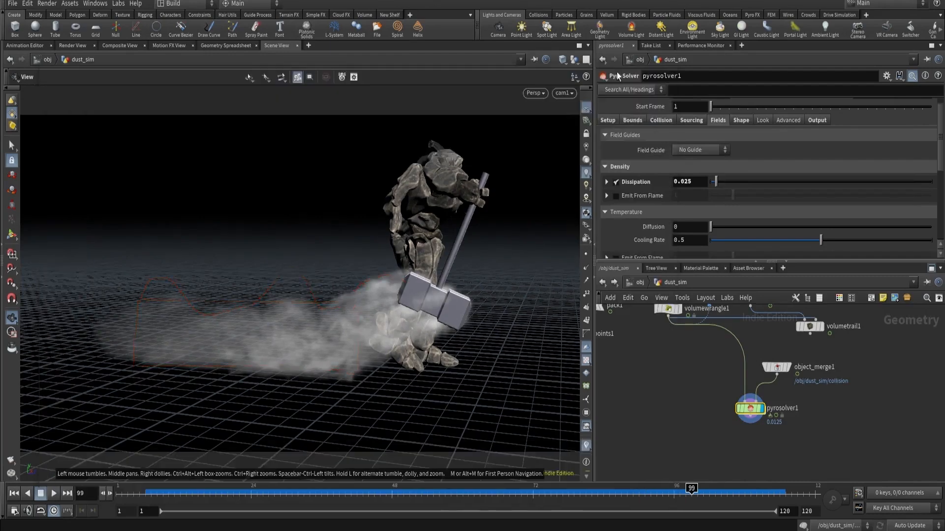
Step: Enter the FORCES network inside pyrosolver1 and insert a Merge node between gasdisturb1 and force_output
middle_click_drag(815, 349, 800, 401)
scroll(800, 401, "down", 2)
scroll(770, 431, "up", 3)
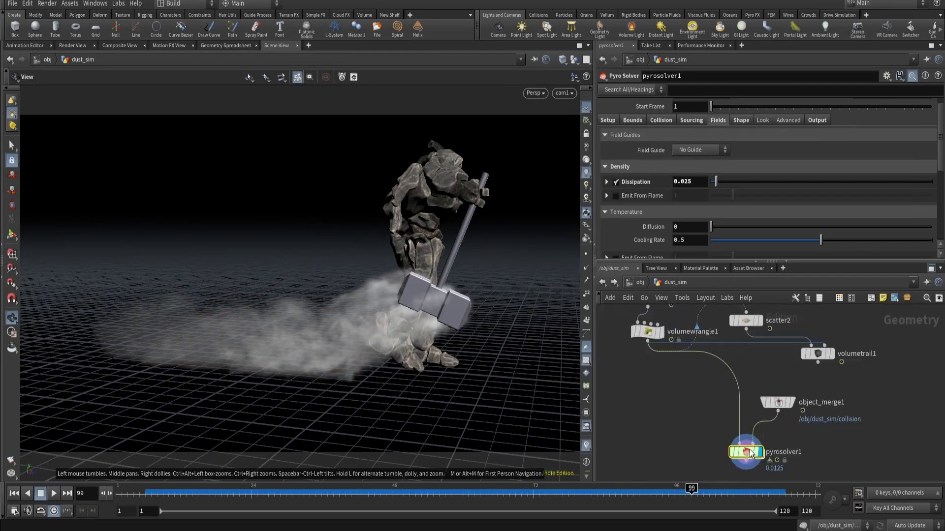
double_click(748, 449)
scroll(777, 387, "down", 3)
left_click(777, 380)
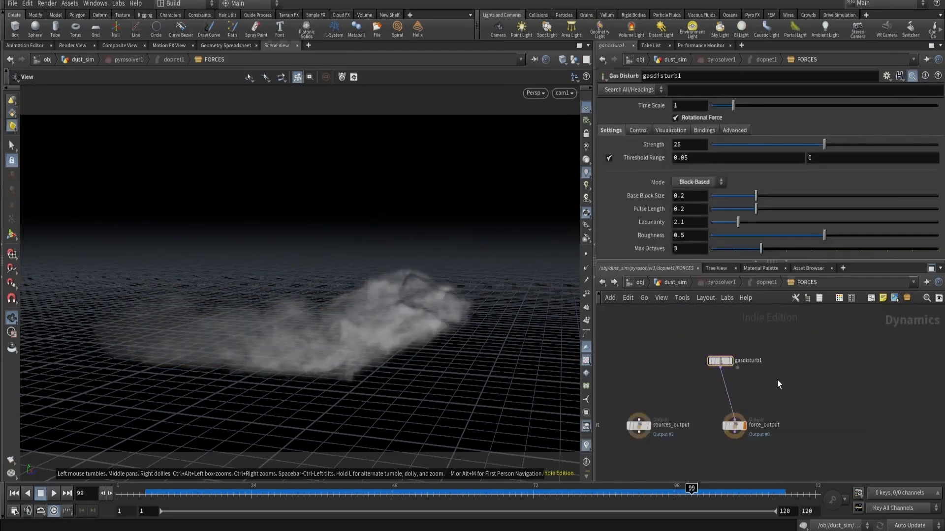
key("Tab")
type("me")
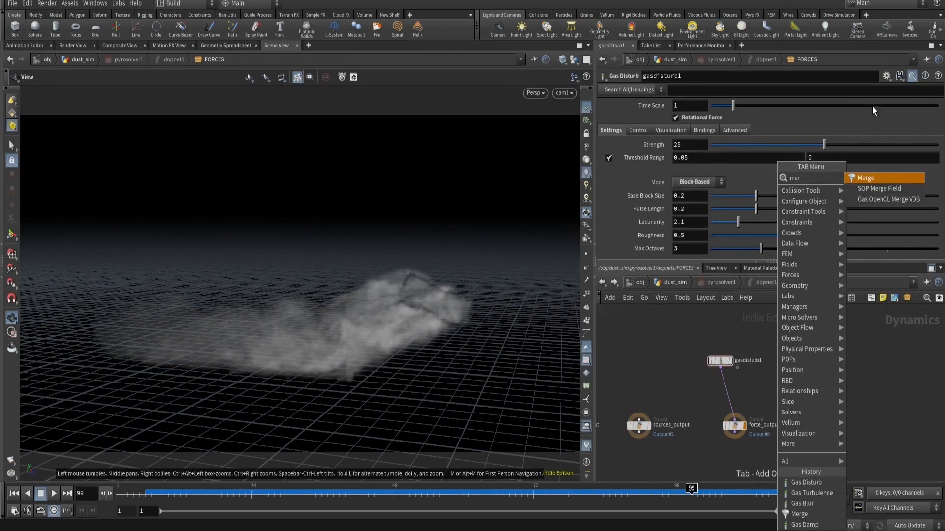
left_click(866, 180)
left_click(725, 392)
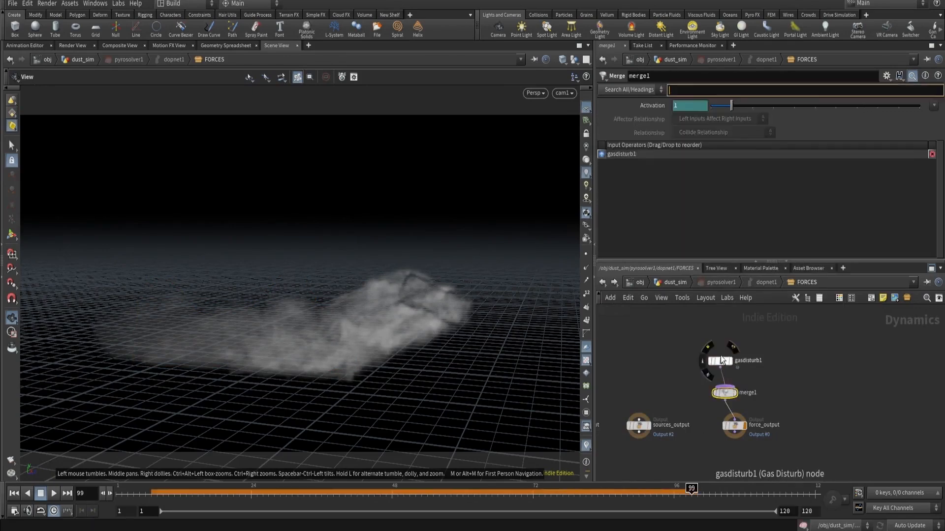
Step: Add a Gas Damp node, connect it to merge1, and set its Scale to 0.01
scroll(748, 359, "up", 2)
key("Tab")
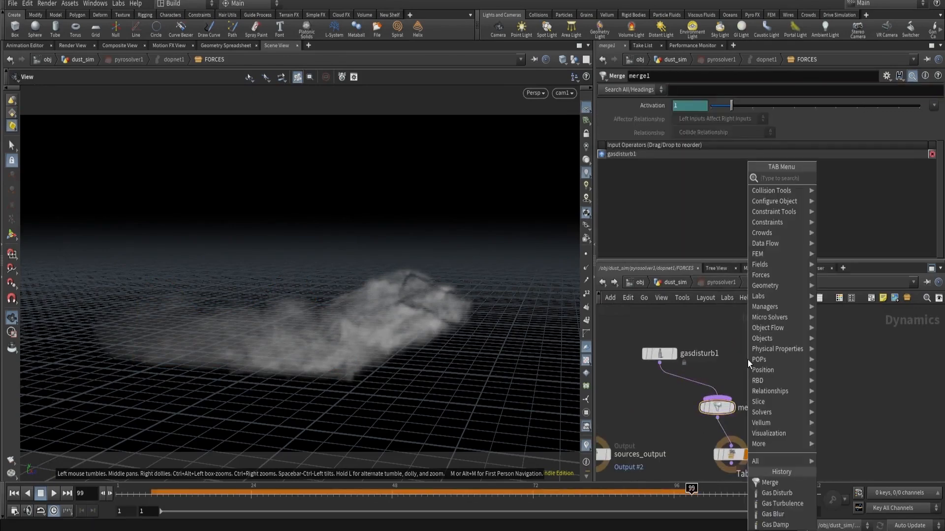
type("dam")
key("Return")
left_click(748, 359)
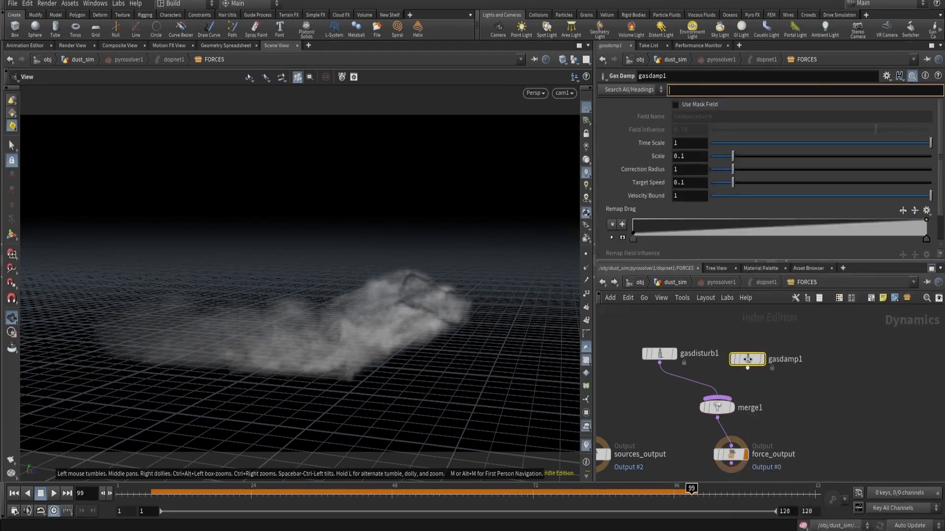
left_click(748, 368)
left_click(717, 397)
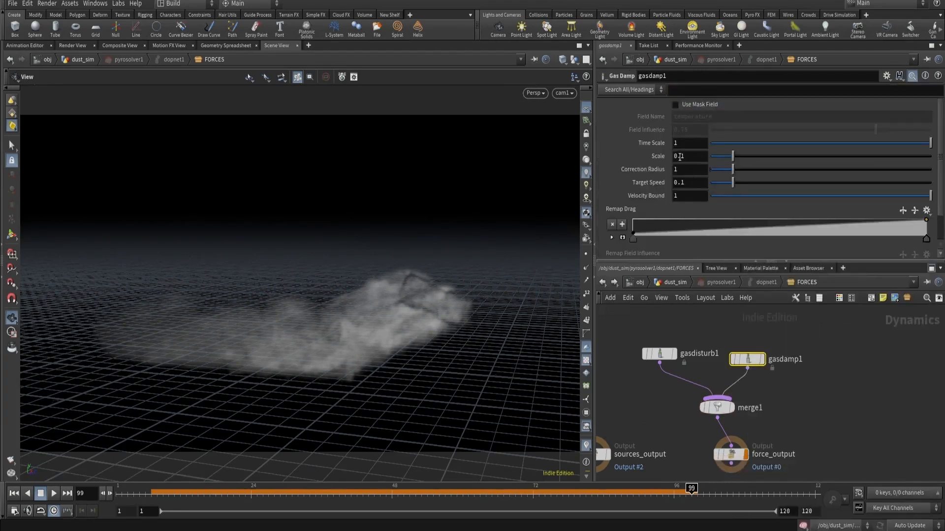
left_click(679, 157)
key("Return")
Step: Add a Gas Blur node, connect it to merge1, and set its Radius to .008
key("Tab")
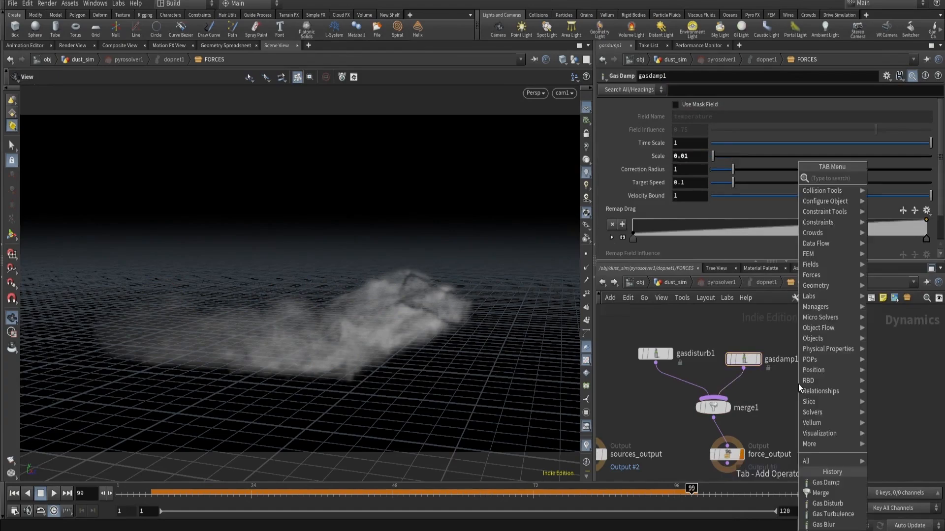
type("gas")
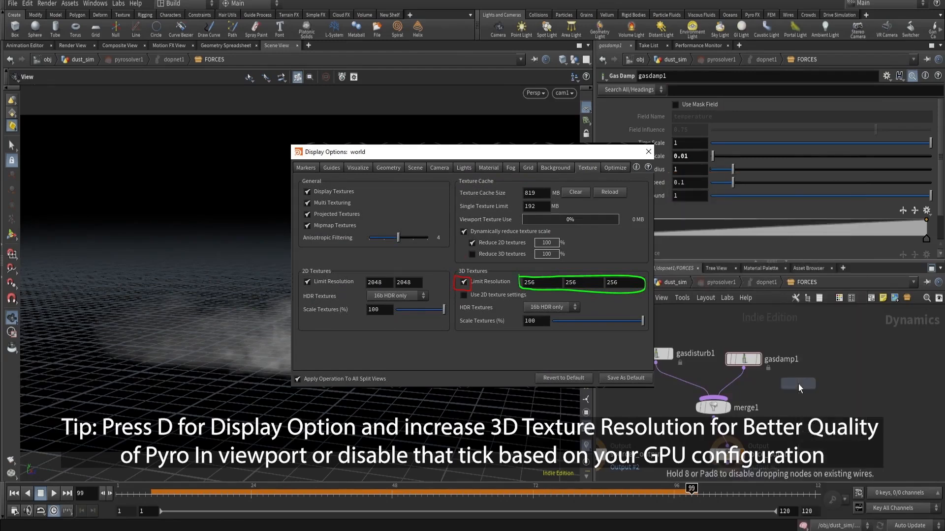
left_click(798, 384)
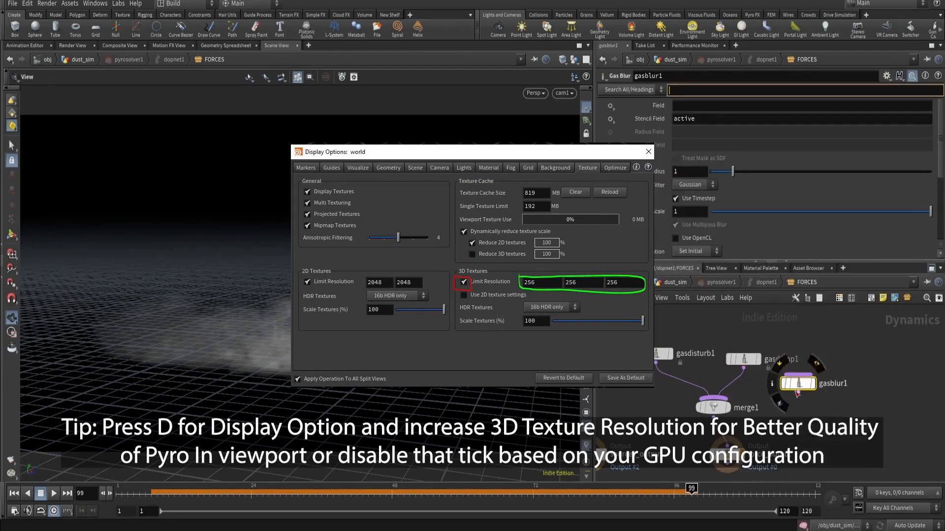
left_click(798, 392)
left_click(713, 398)
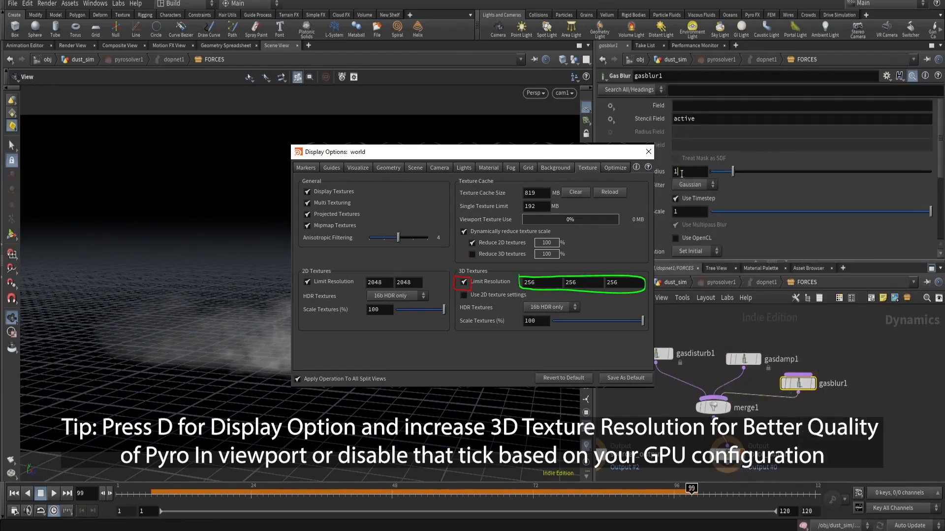
type(".008")
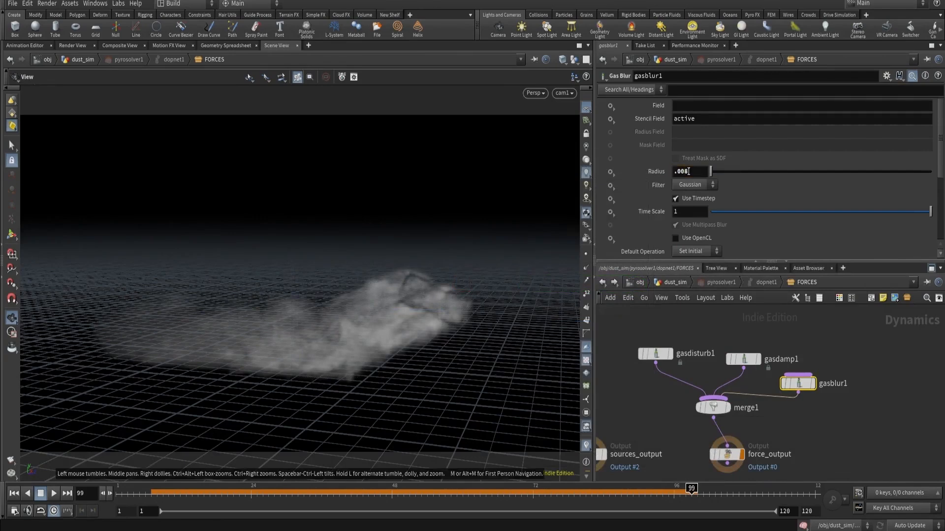
middle_click_drag(830, 380, 773, 353)
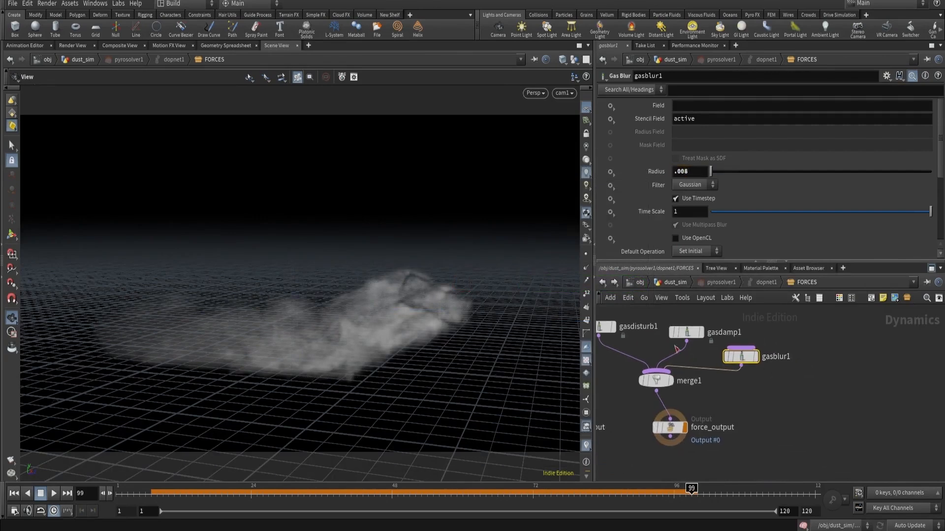
Step: Check gasdisturb1's settings, then add a Gas Turbulence node and connect it to merge1
middle_click_drag(677, 348, 717, 377)
left_click(637, 356)
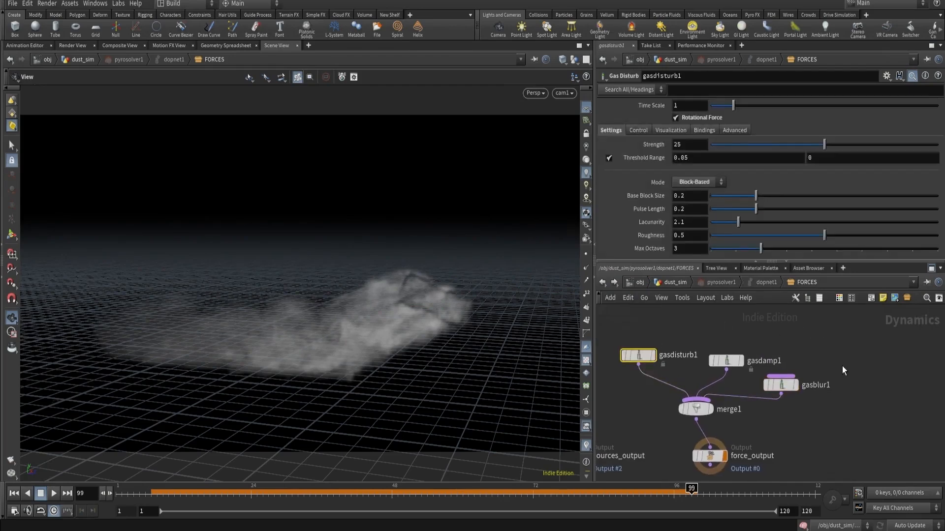
middle_click_drag(842, 366, 828, 365)
key("Tab")
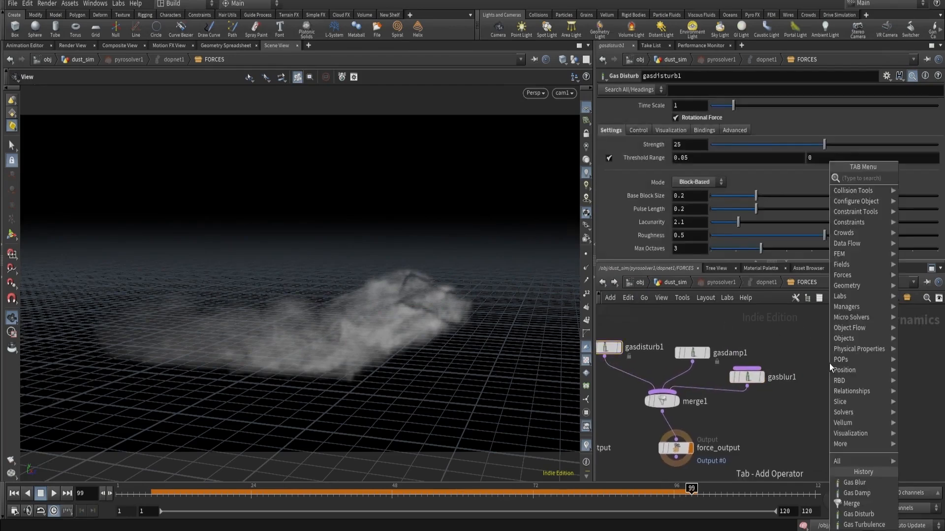
type("gastu")
key("Return")
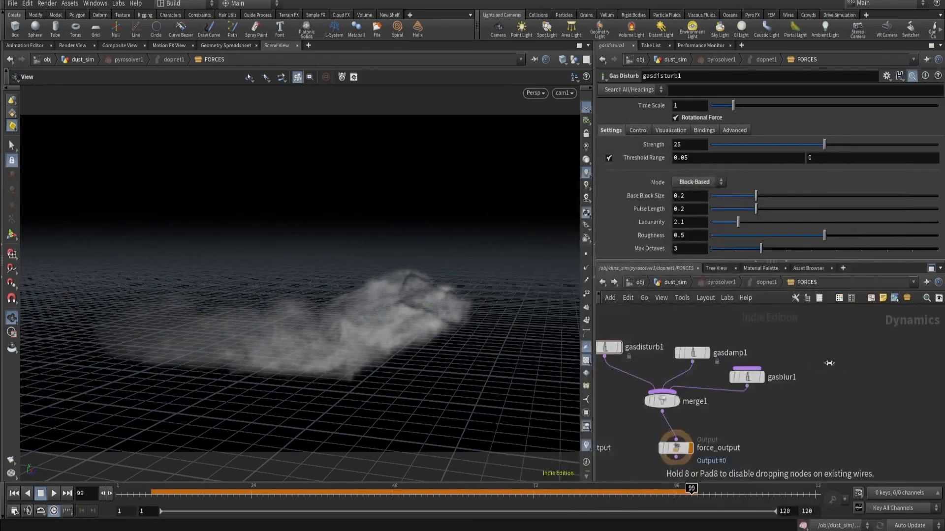
left_click(828, 365)
left_click(829, 372)
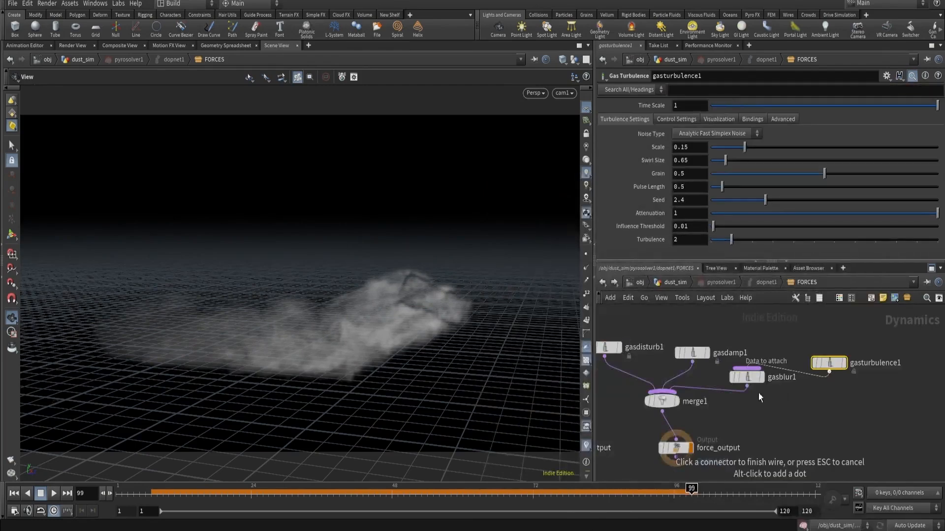
left_click(684, 394)
left_click(686, 320)
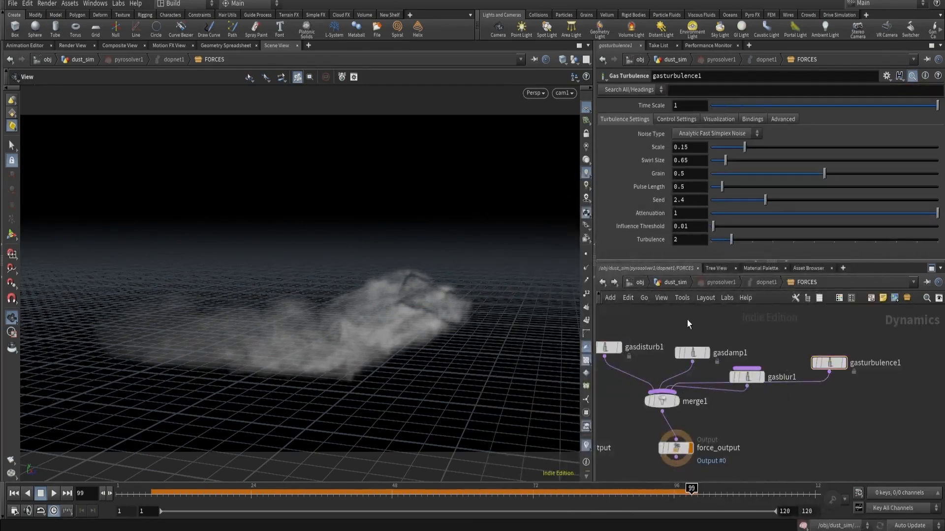
Step: Return to the dust_sim level and display the voxel_vis null
key("u")
key("u")
key("u")
middle_click_drag(682, 356, 742, 437)
scroll(689, 437, "up", 5)
left_click(660, 456)
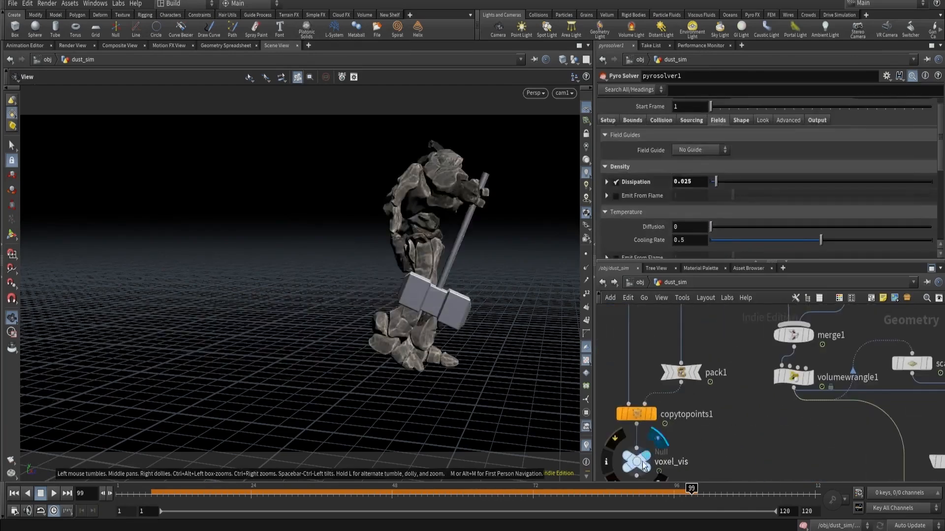
left_click(643, 461)
Step: Enlarge box2 as a size reference beside the character by setting its Uniform Scale to 2
middle_click_drag(609, 315, 618, 334)
scroll(648, 394, "down", 3)
left_click(652, 364)
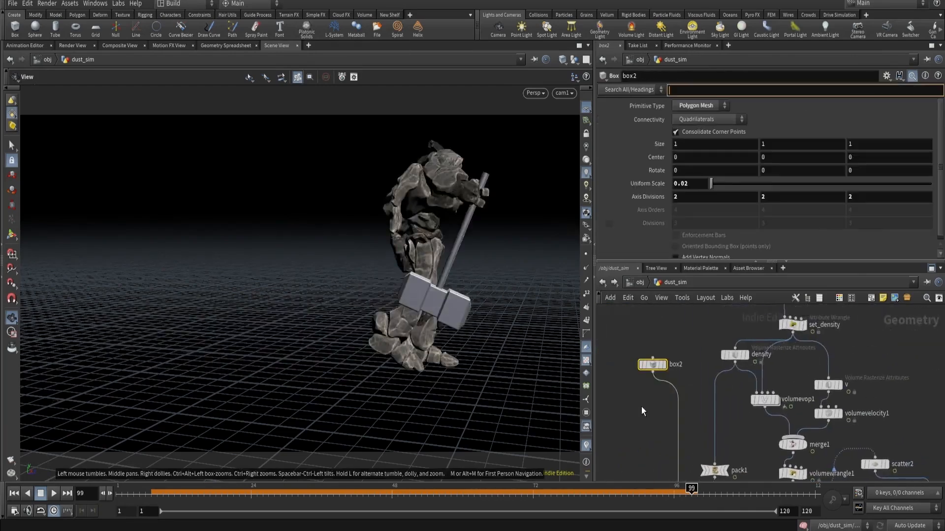
left_click_drag(716, 185, 748, 185)
middle_click_drag(659, 425, 643, 338)
left_click(675, 454)
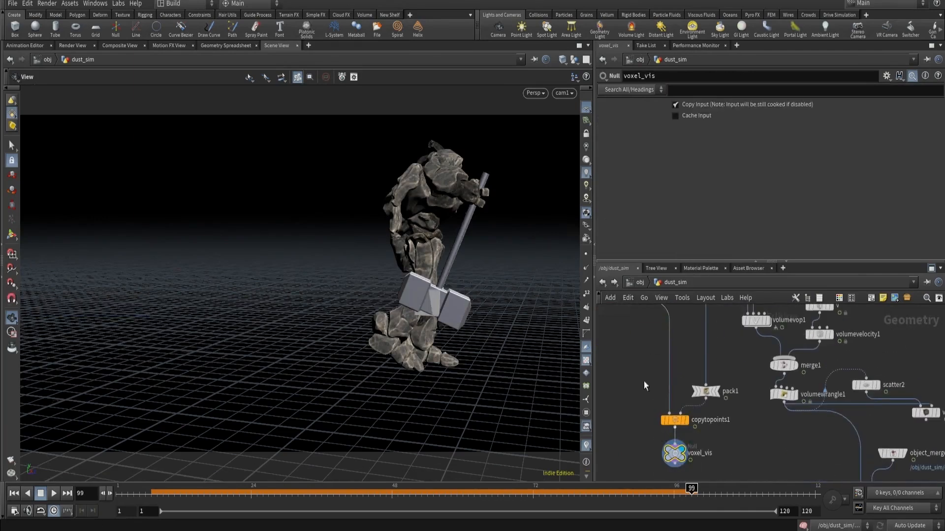
middle_click_drag(644, 382, 650, 456)
left_click(651, 360)
left_click_drag(717, 187, 754, 192)
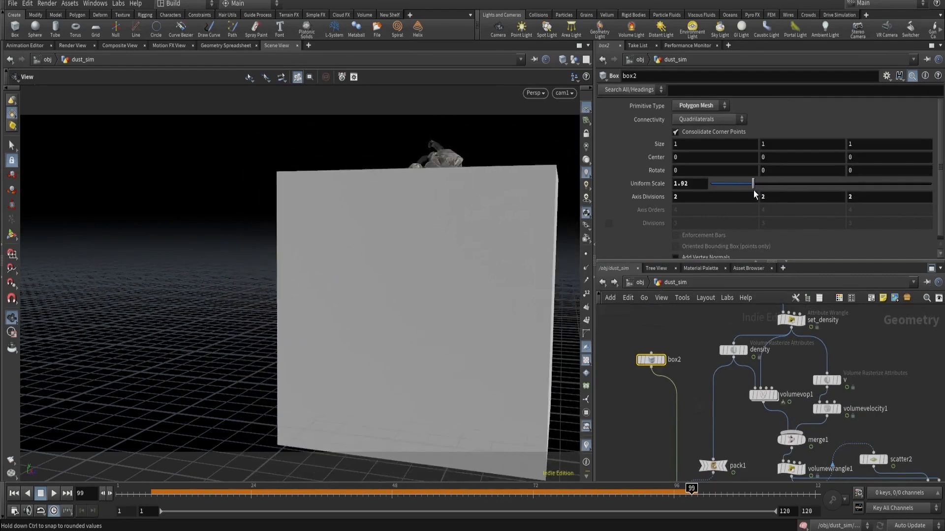
double_click(685, 183)
type("2")
key("Return")
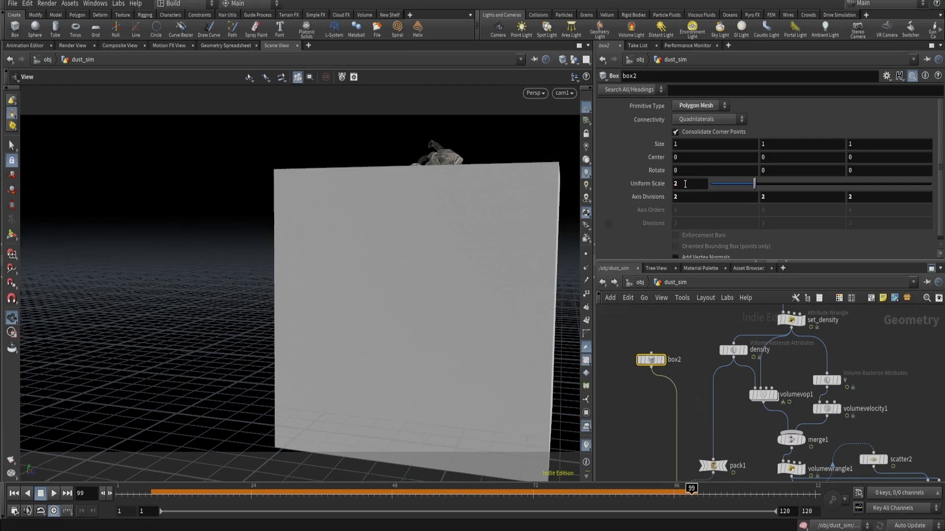
Step: Go back into the FORCES network inside pyrosolver1 to access gasturbulence1's parameters
scroll(676, 370, "down", 4)
middle_click_drag(756, 468, 740, 423)
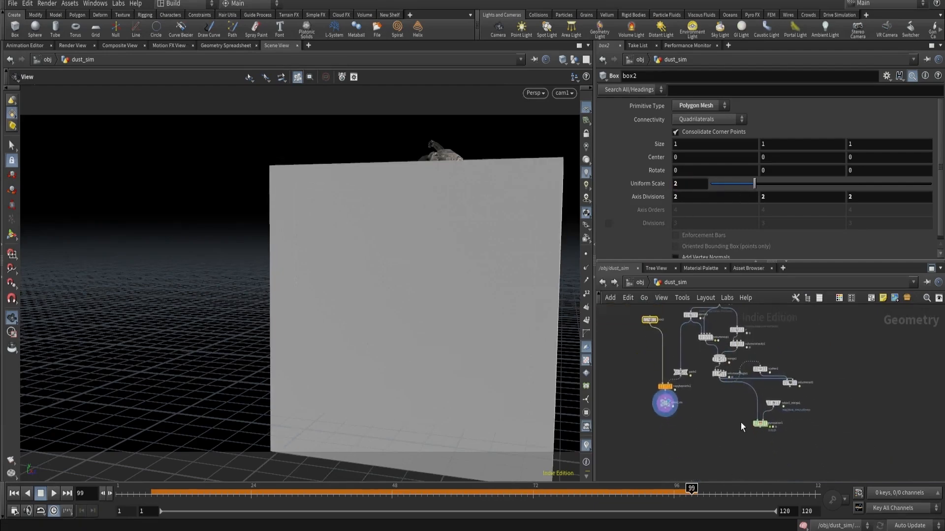
scroll(750, 423, "up", 5)
double_click(781, 424)
scroll(710, 423, "down", 2)
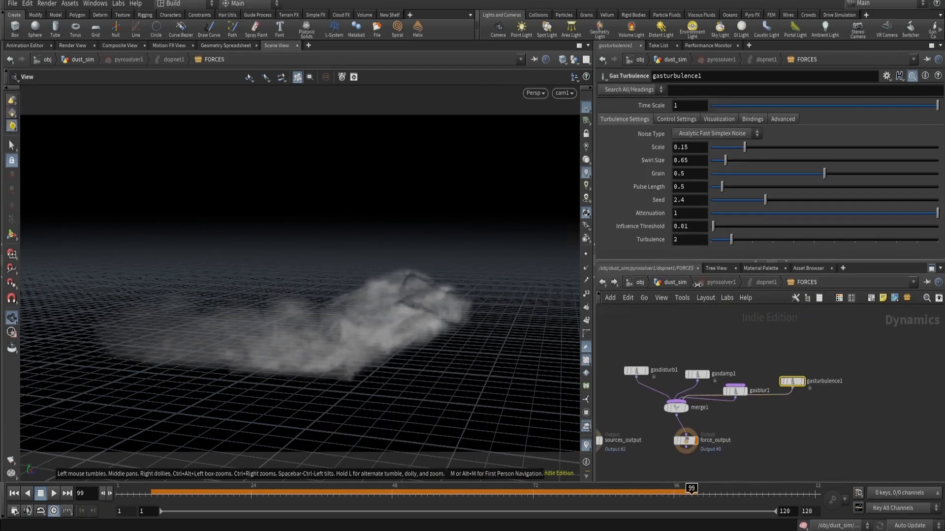
Step: Set the gas turbulence swirl size to 2.25 and its scale to 0.1
left_click(684, 160)
key("Return")
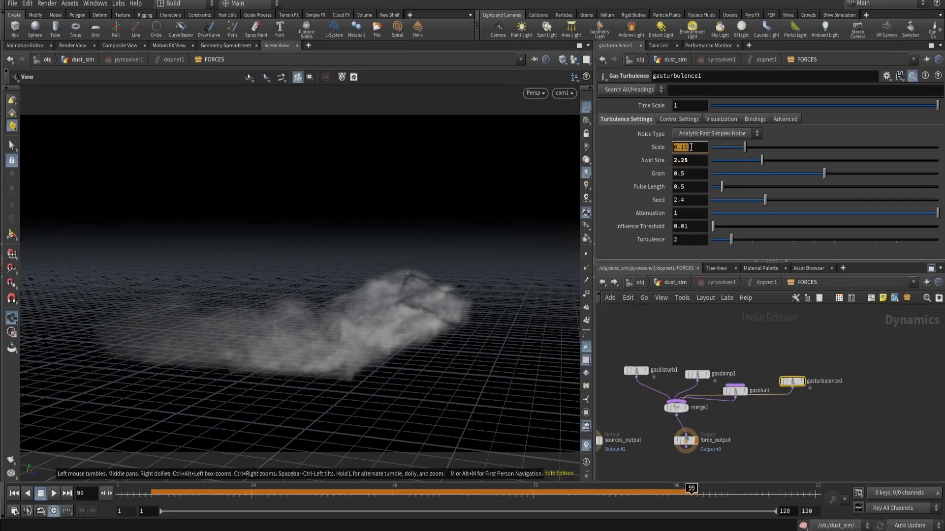
type("1")
key("Return")
Step: Set the gas turbulence pulse length to 2 and its time scale to 0.5
left_click(686, 189)
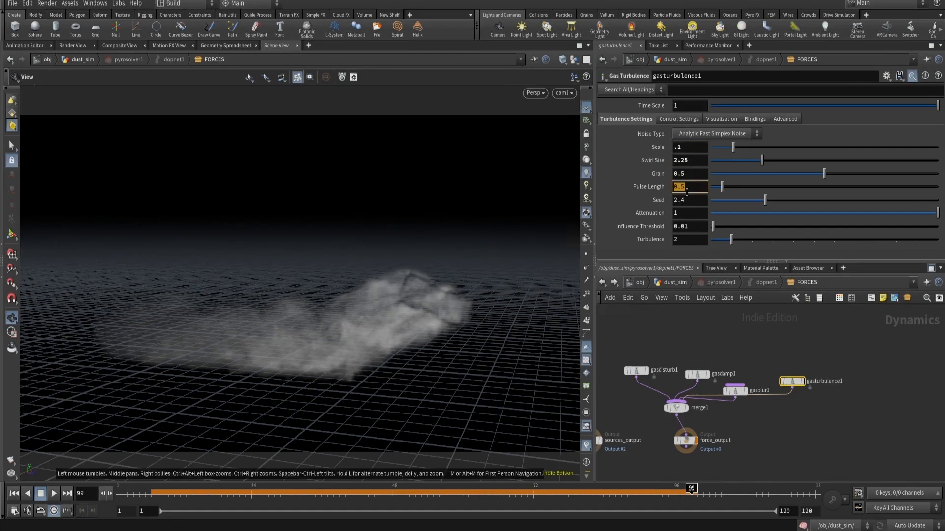
type("2")
key("Return")
left_click(686, 105)
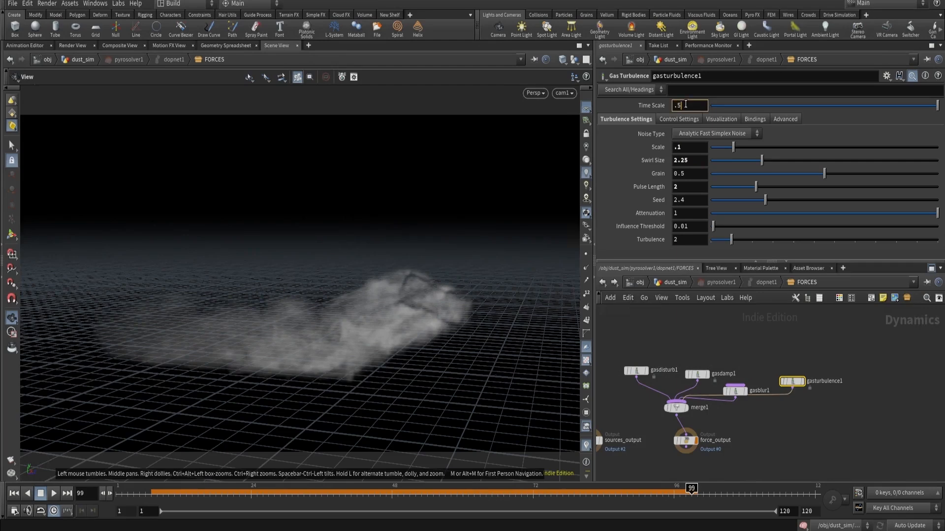
type(".5")
key("Return")
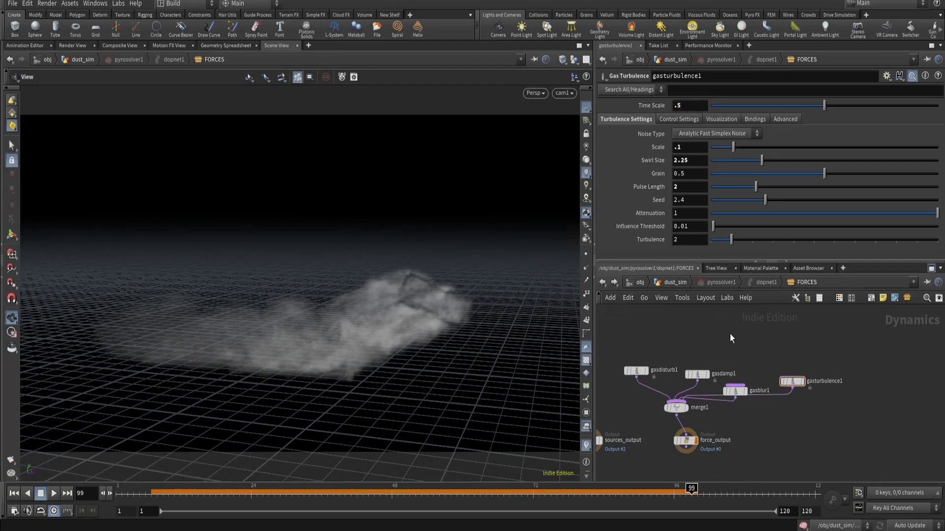
Step: Return to the dust_sim network and display the pyrosolver1 result through the cam1 camera
key("u")
scroll(730, 324, "down", 3)
scroll(761, 418, "up", 1)
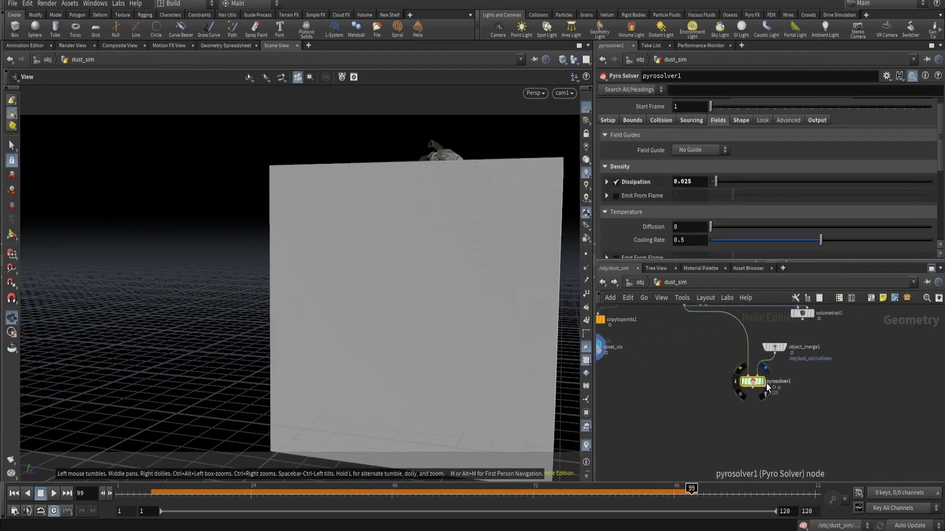
left_click(764, 382)
left_click(563, 93)
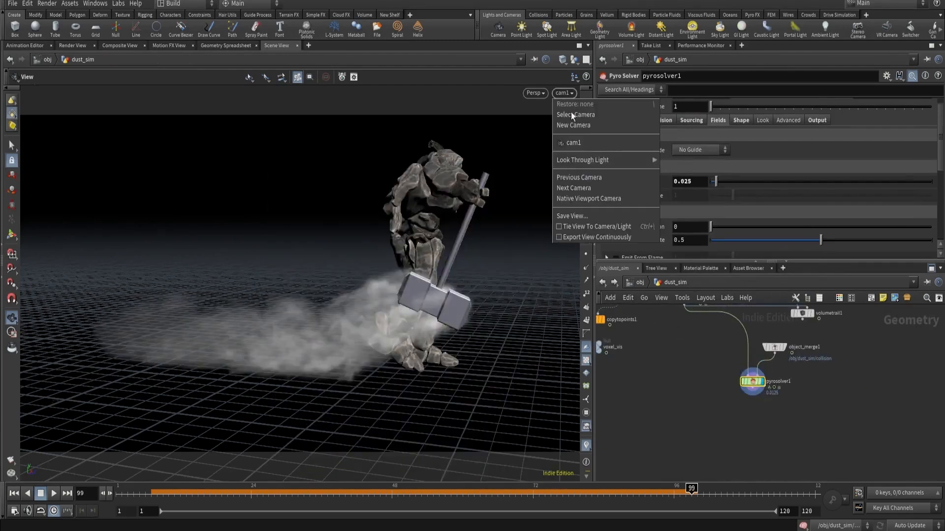
left_click(577, 144)
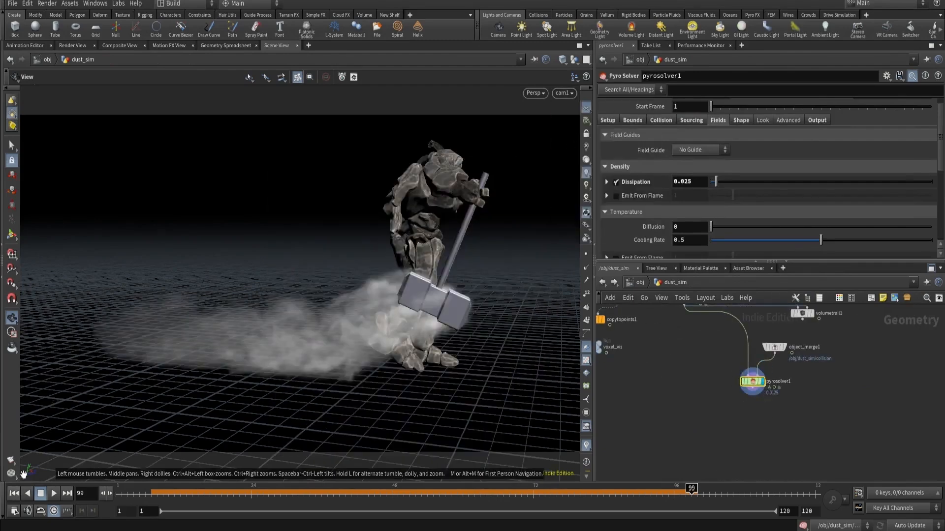
Step: Rewind to frame 1 and set the voxel size of pyrosolver1 to 0.01
left_click(14, 493)
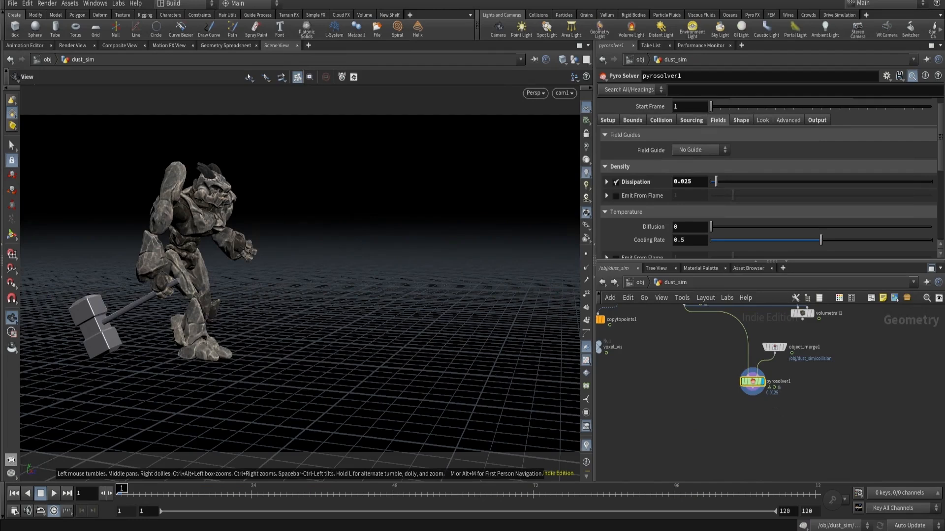
left_click(662, 120)
left_click(613, 120)
left_click_drag(695, 150, 686, 157)
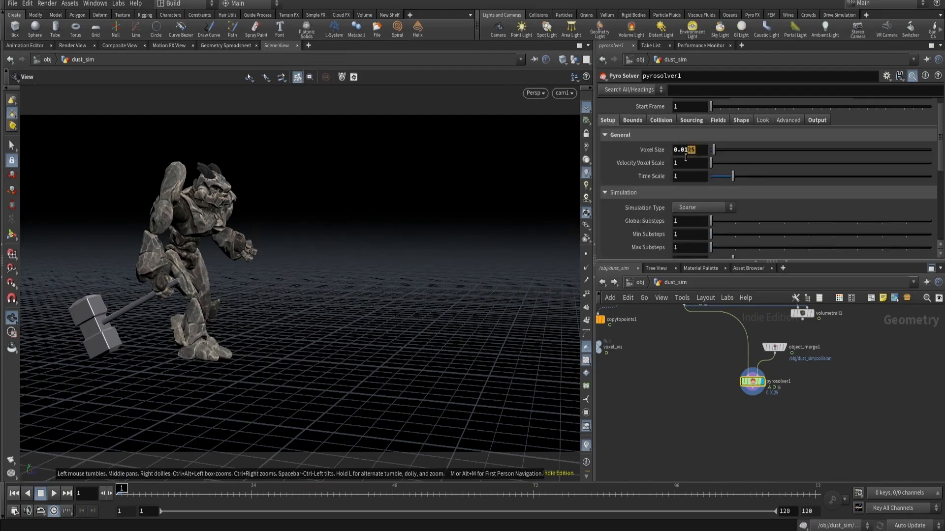
key("Return")
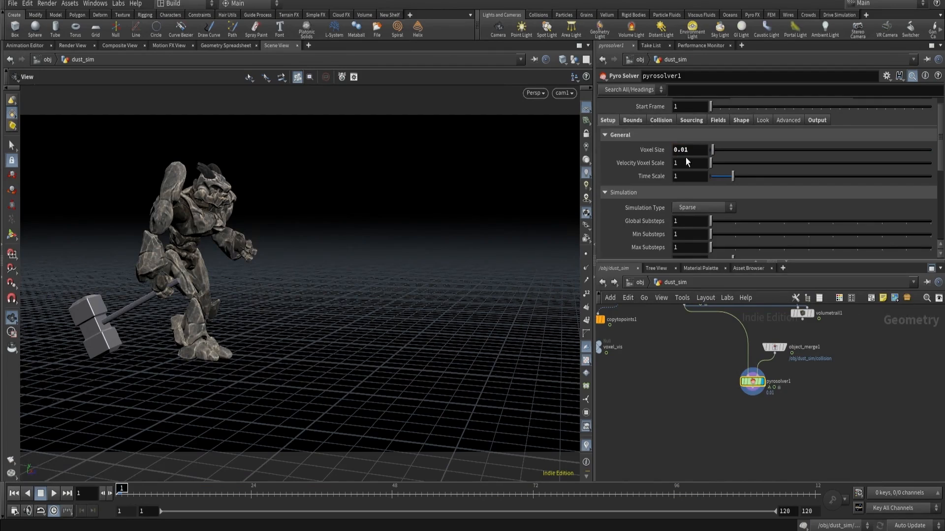
Step: Make a flipbook of the dust simulation through cam1 and play it back
middle_click_drag(690, 375, 691, 431)
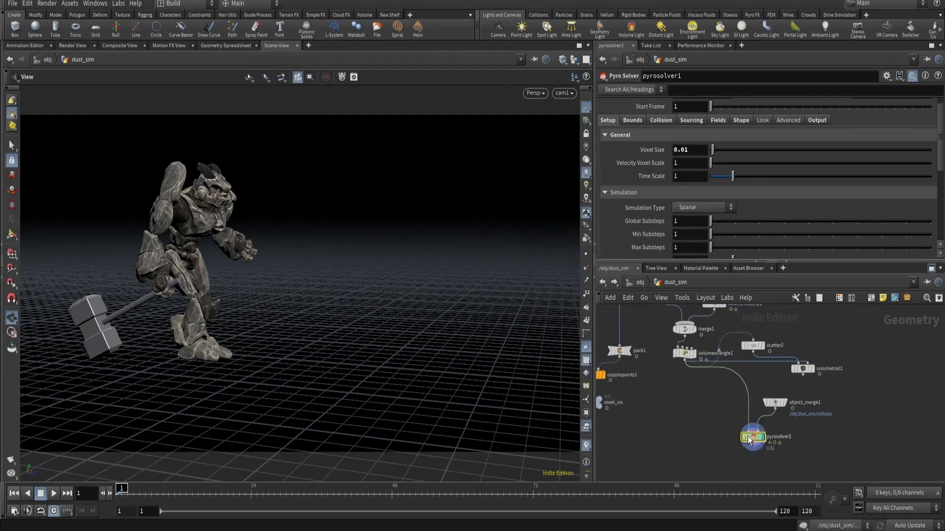
left_click_drag(752, 451, 729, 454)
left_click(11, 461)
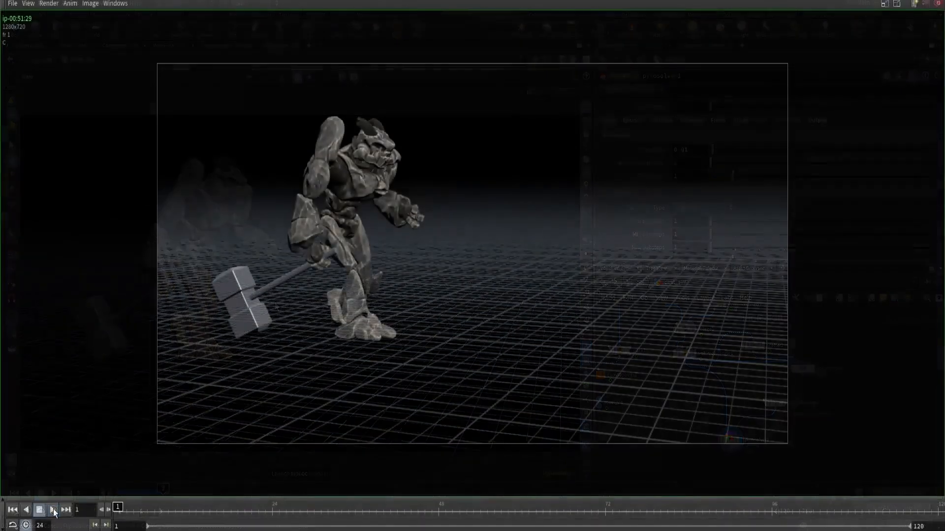
left_click(53, 509)
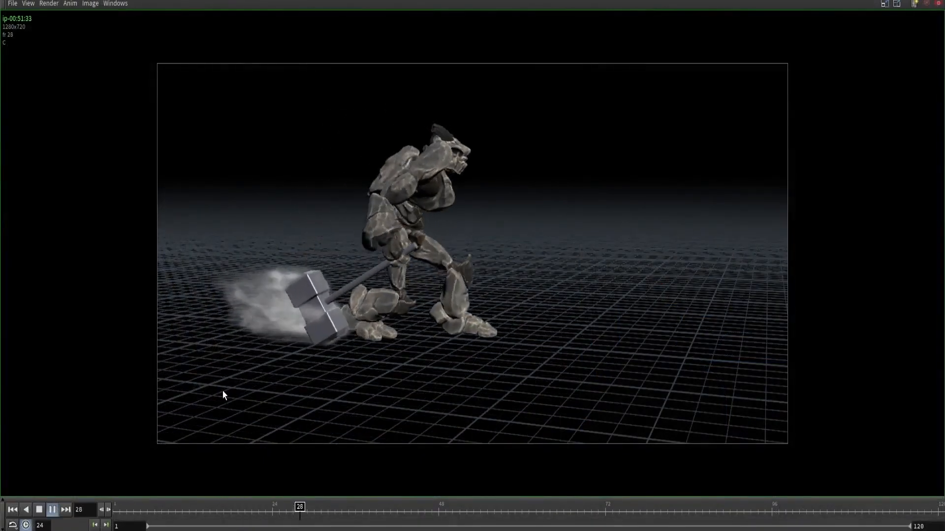
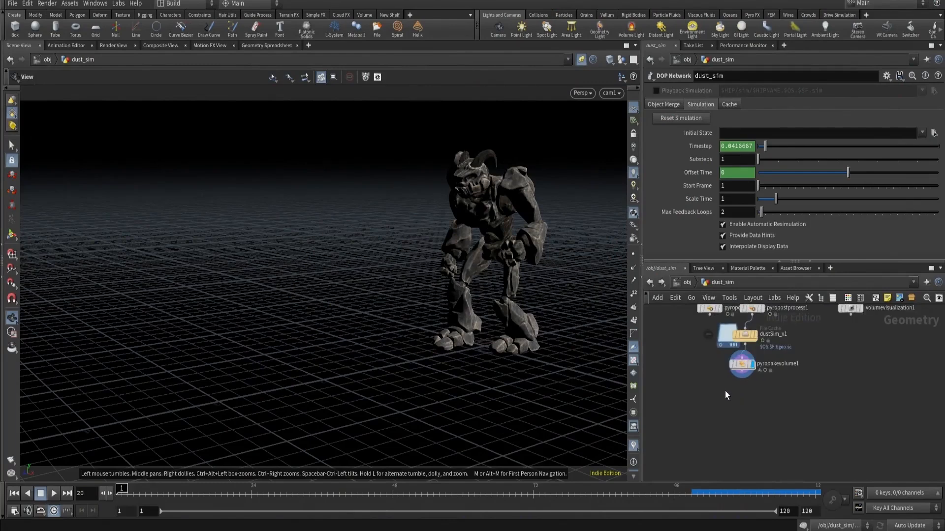
Step: Add a Null node and wire its input to the output of the dustSim_v1 file cache
key("Tab")
type("n")
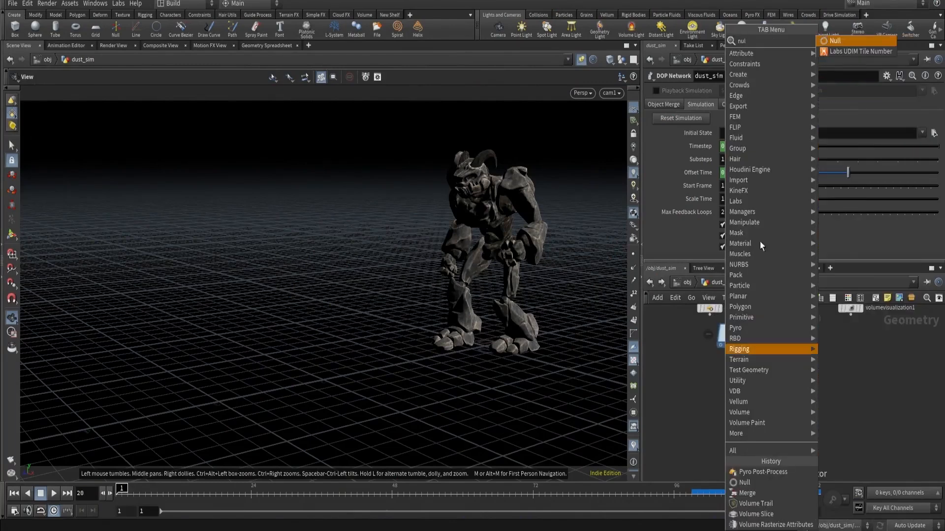
left_click(843, 41)
left_click(793, 395)
scroll(791, 387, "up", 3)
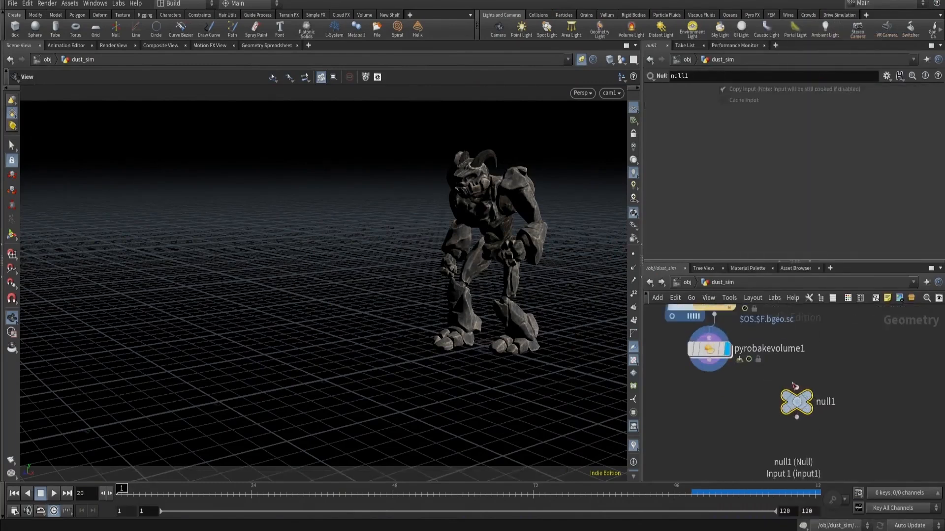
left_click(796, 388)
left_click(714, 315)
Step: Rename the new null node OUT_dust
left_click(828, 404)
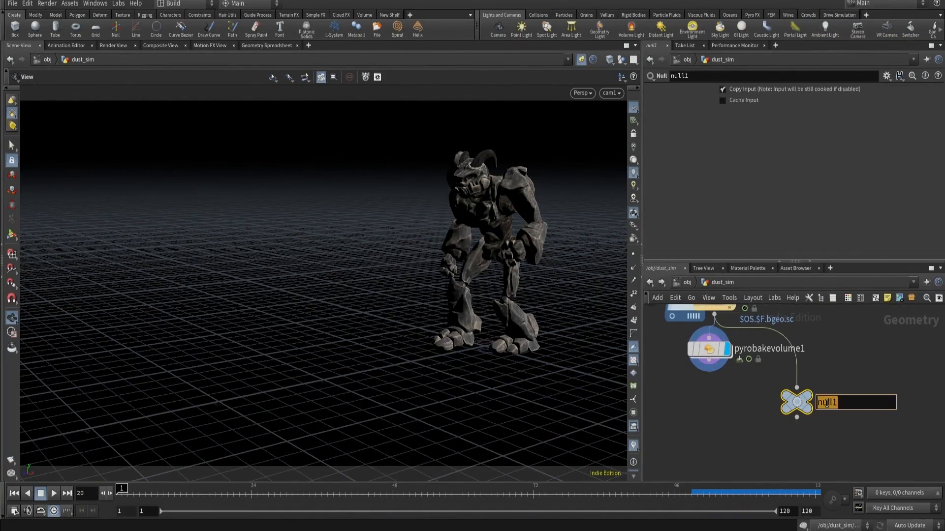
type("OUT_dust")
key("Return")
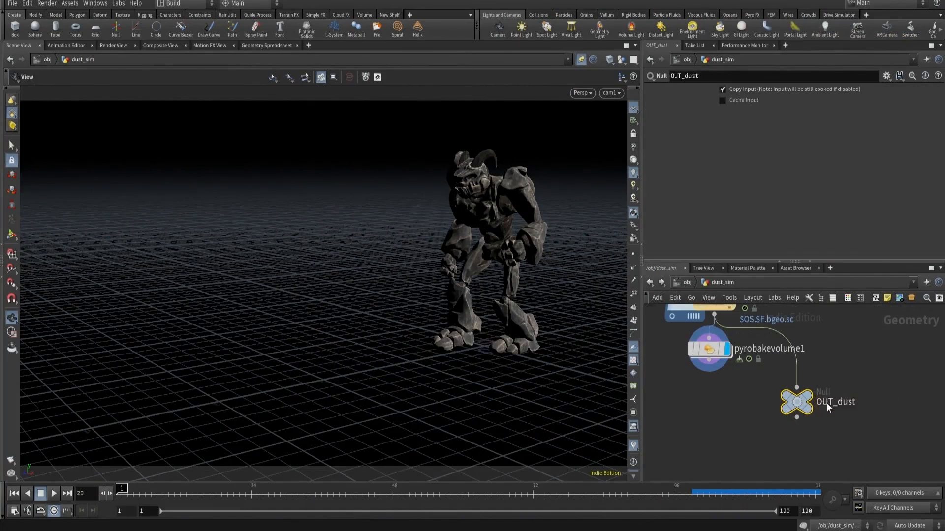
Step: Move pyrobakevolume1 aside and place OUT_dust directly below the dustSim_v1 file cache
scroll(827, 405, "down", 3)
middle_click_drag(759, 406, 826, 399)
left_click_drag(827, 373, 729, 411)
left_click_drag(880, 397, 843, 394)
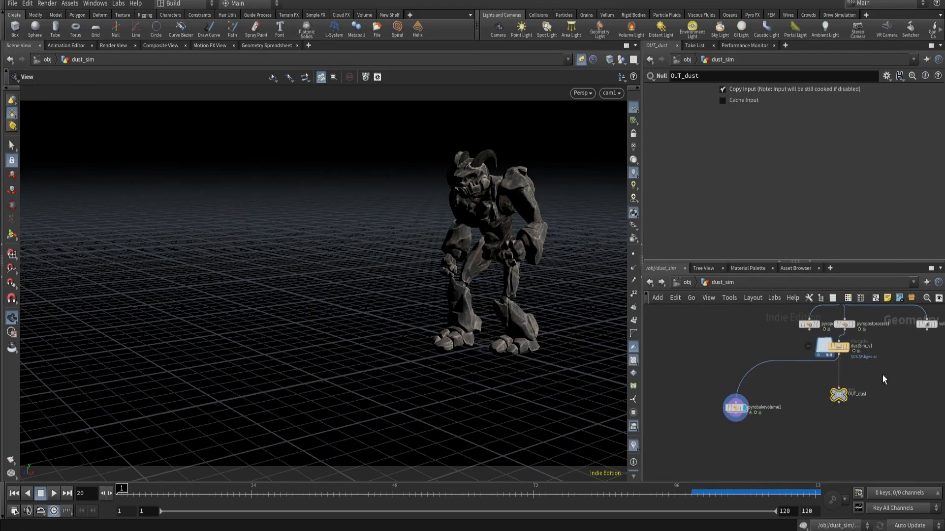
Step: Maximize the network editor, delete the spare pyro post-process node and lay out the import_dust to OUT_dust chain
key("ctrl+b")
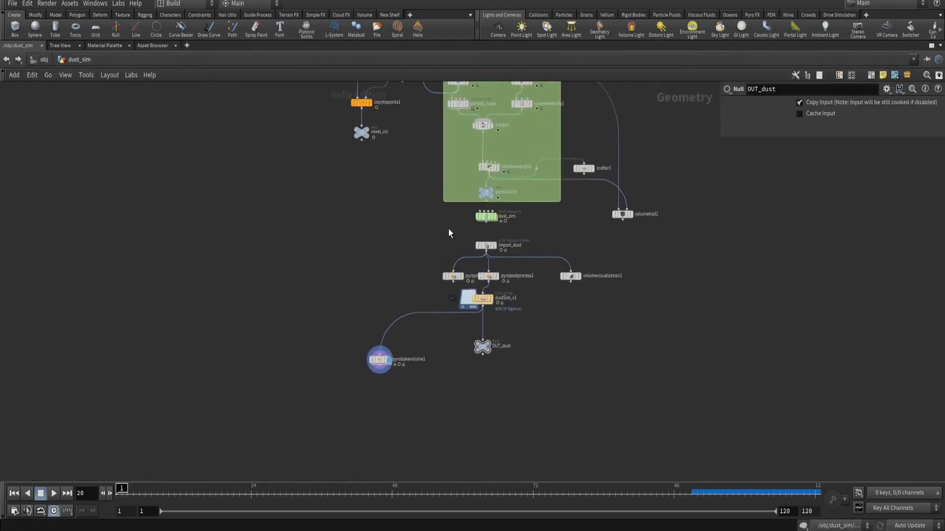
left_click_drag(449, 231, 507, 370)
key("Delete")
key("l")
scroll(376, 352, "up", 2)
Step: Rewire pyrobakevolume1 to the output of OUT_dust and lay out the nodes in line with the dust chain
left_click(380, 353)
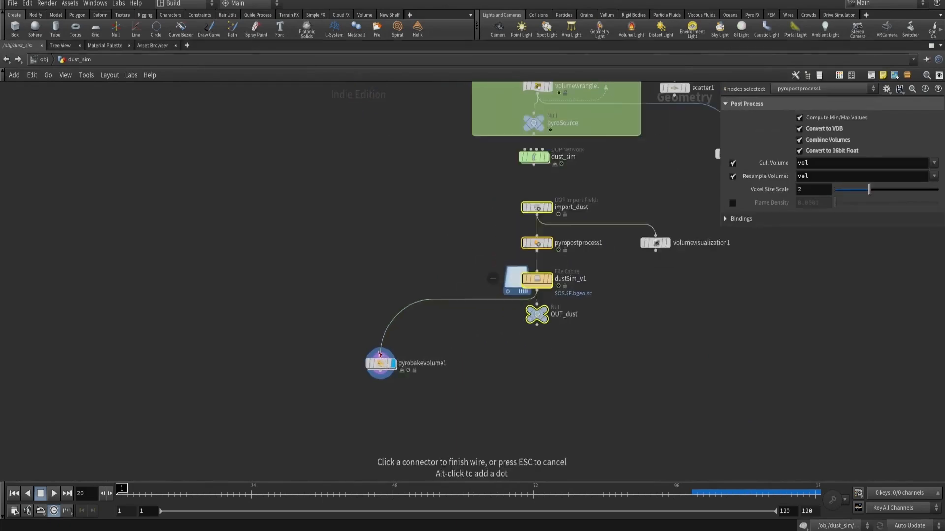
left_click(537, 324)
scroll(376, 237, "down", 3)
left_click_drag(359, 217, 492, 342)
key("l")
middle_click_drag(584, 234, 588, 285)
left_click(474, 352)
scroll(645, 333, "up", 3)
Step: Lay out the box2, pack1, copytopoints1 and voxel_vis nodes and tidy the branch beside the pyro source box
left_click_drag(341, 183, 463, 367)
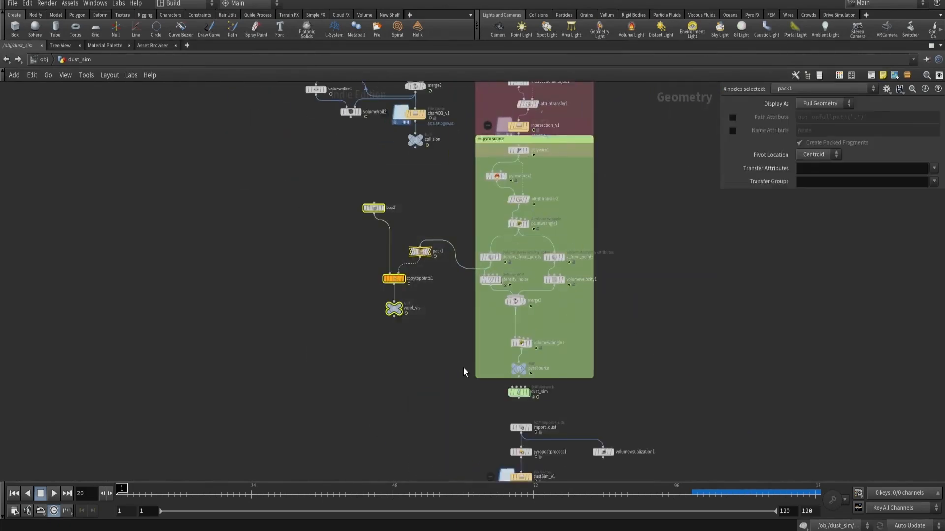
key("l")
left_click_drag(419, 284, 422, 344)
Step: Delete the volume slice and volume trail nodes beside the collision branch
middle_click_drag(364, 185, 377, 316)
left_click_drag(290, 156, 377, 267)
key("Delete")
Step: Group the collision branch nodes in a network box, reposition it and title it "collision"
left_click_drag(370, 129, 468, 301)
key("shift+o")
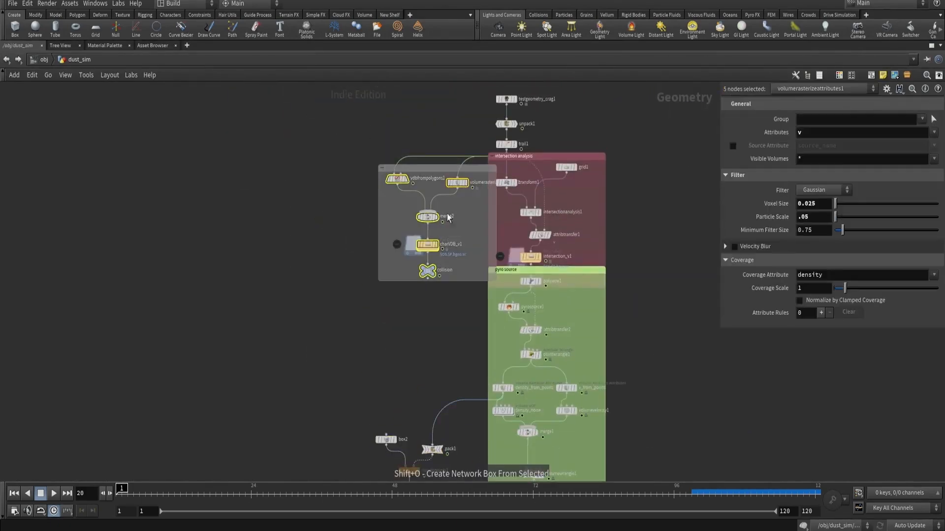
left_click_drag(439, 168, 379, 202)
scroll(379, 203, "up", 3)
double_click(376, 203)
type("collsion")
key("Return")
double_click(317, 204)
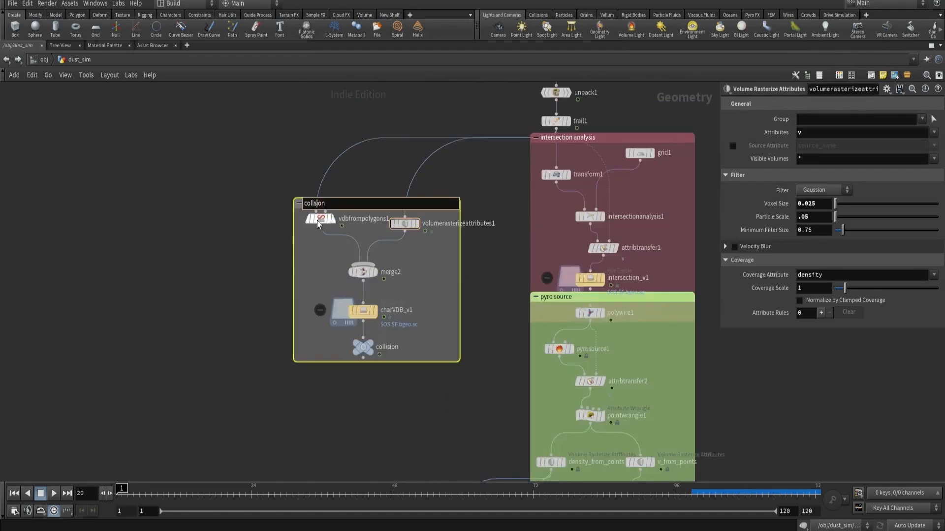
key("Left")
type("i")
key("Return")
Step: Color the collision network box orange
left_click(376, 202)
key("c")
left_click(901, 429)
key("c")
scroll(479, 286, "down", 3)
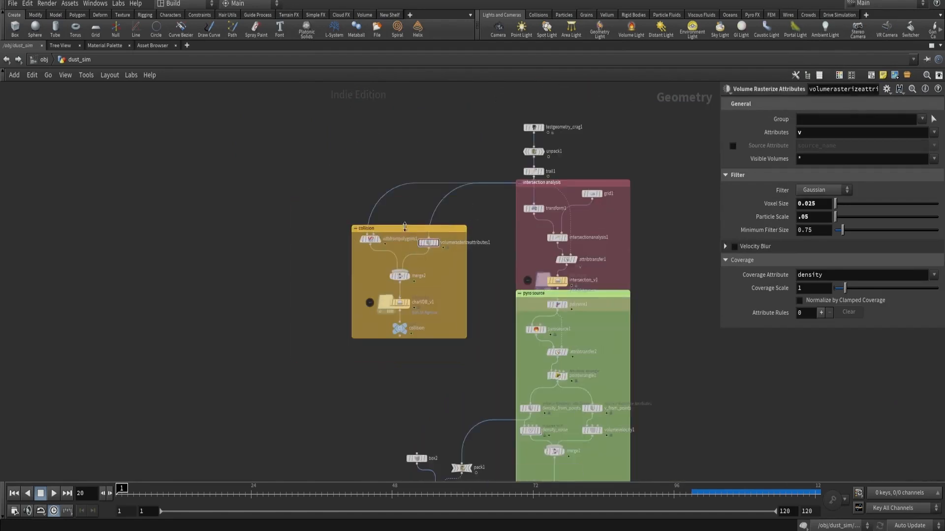
Step: Color the OUT_dust null node red
scroll(480, 322, "down", 3)
middle_click_drag(480, 322, 468, 214)
scroll(506, 418, "up", 6)
left_click(546, 334)
key("c")
left_click(897, 411)
key("c")
key("Tab")
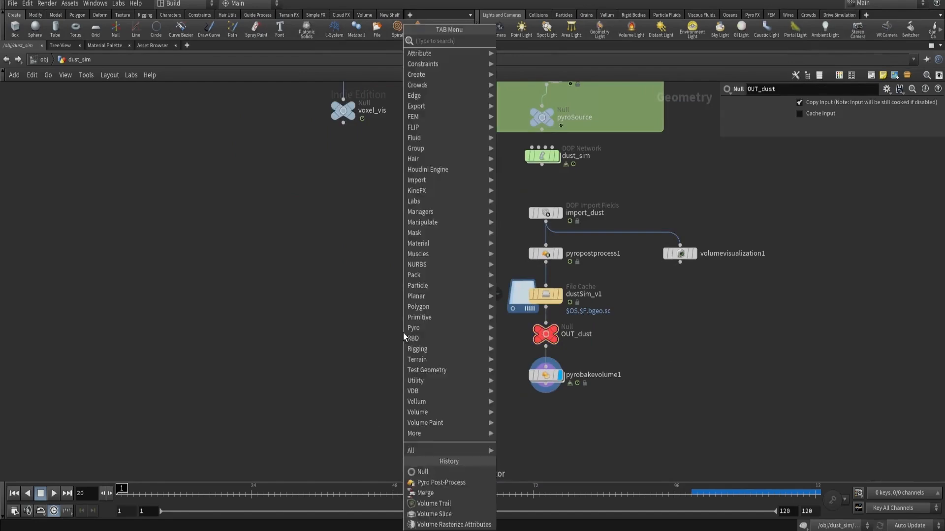
type("lop")
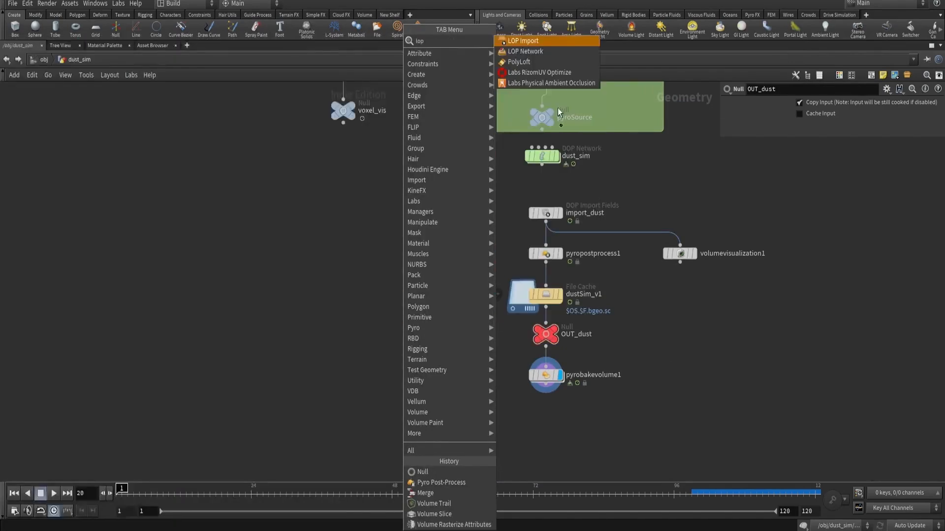
left_click(538, 52)
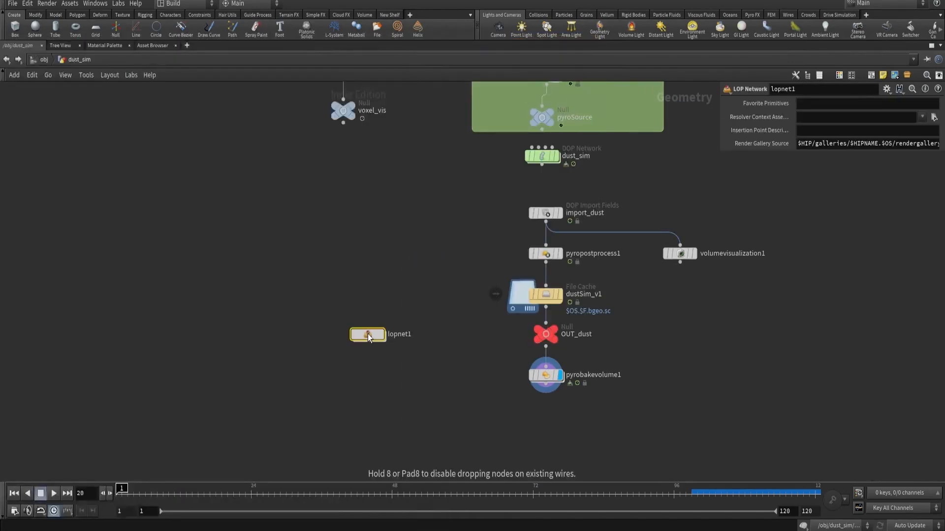
left_click(368, 334)
key("ctrl+b")
middle_click_drag(713, 416, 739, 366)
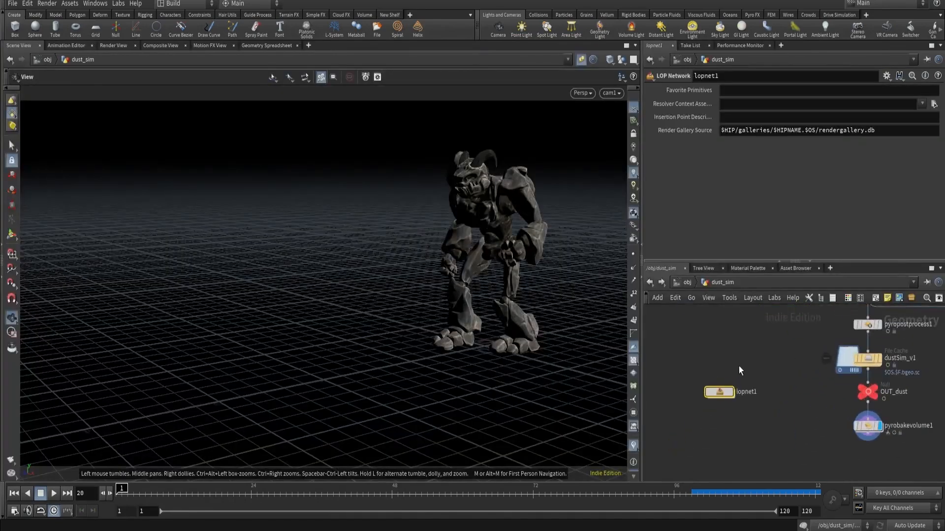
key("Delete")
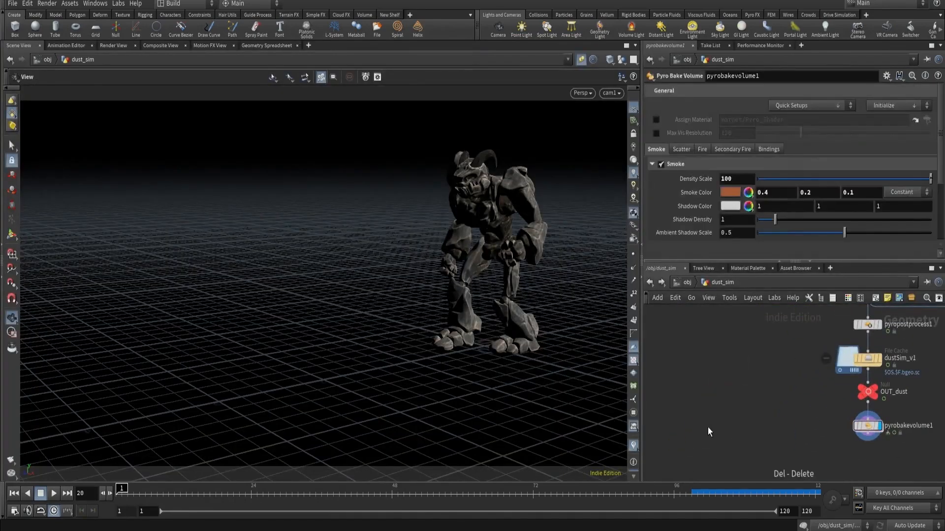
Step: Switch the network editor from dust_sim to the stage context and show the stage in the scene viewer
left_click(690, 283)
left_click(690, 283)
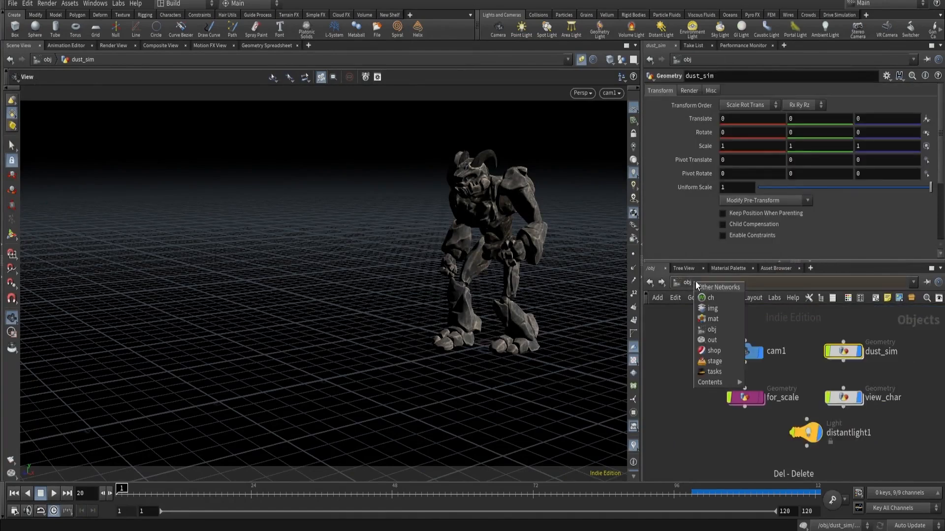
left_click(714, 362)
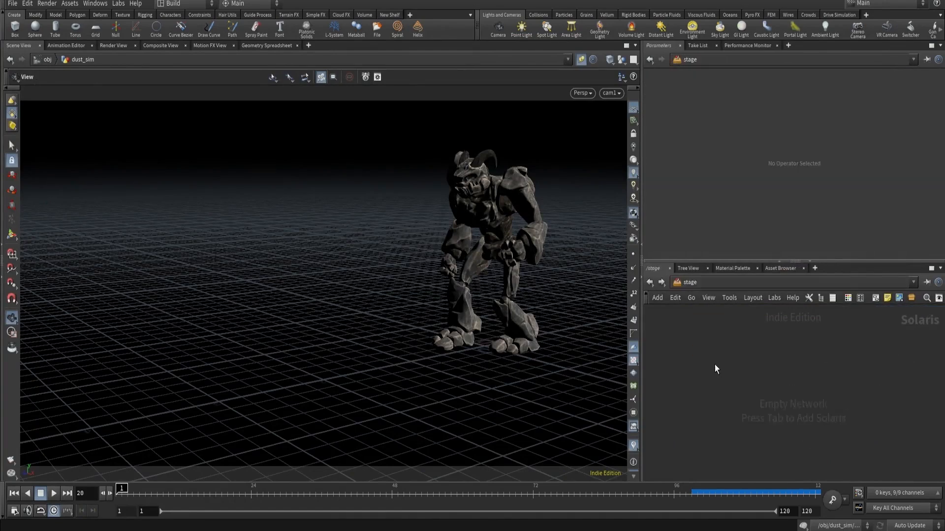
left_click(580, 60)
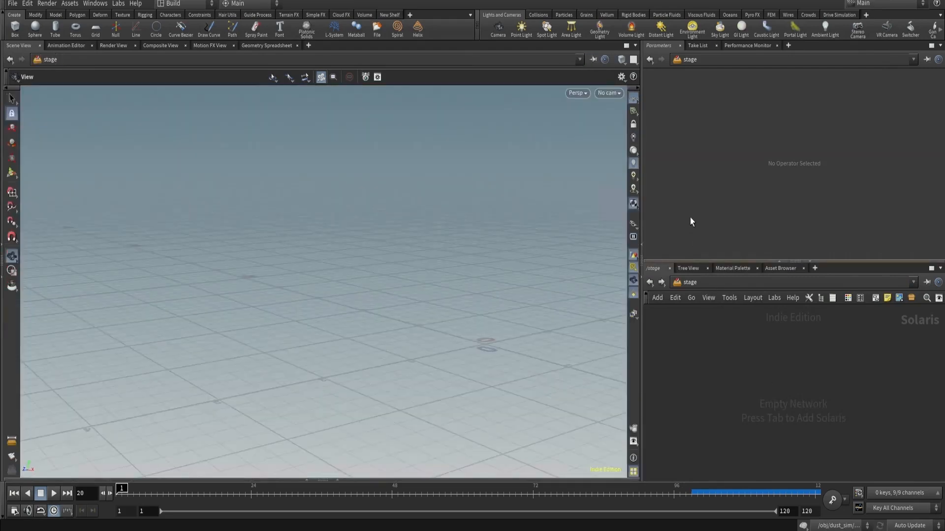
Step: Add a SOP Import node to the empty stage network
key("Tab")
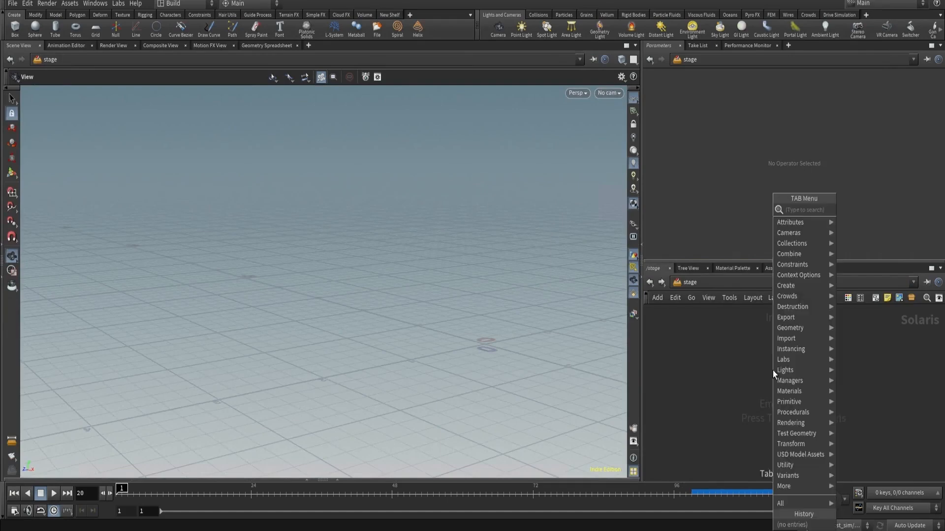
type("sop")
key("Return")
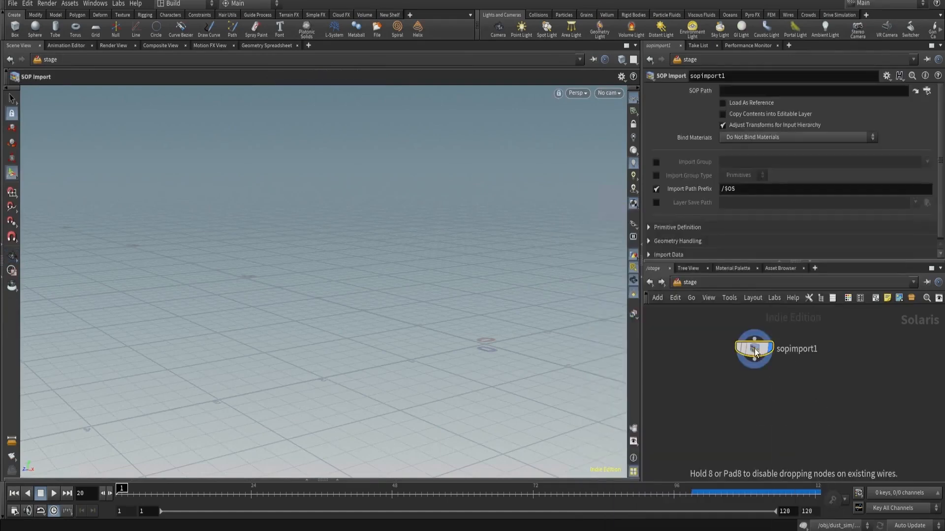
Step: Go into the dust_sim geometry network and copy its OUT_dust null node
left_click(686, 283)
left_click(700, 328)
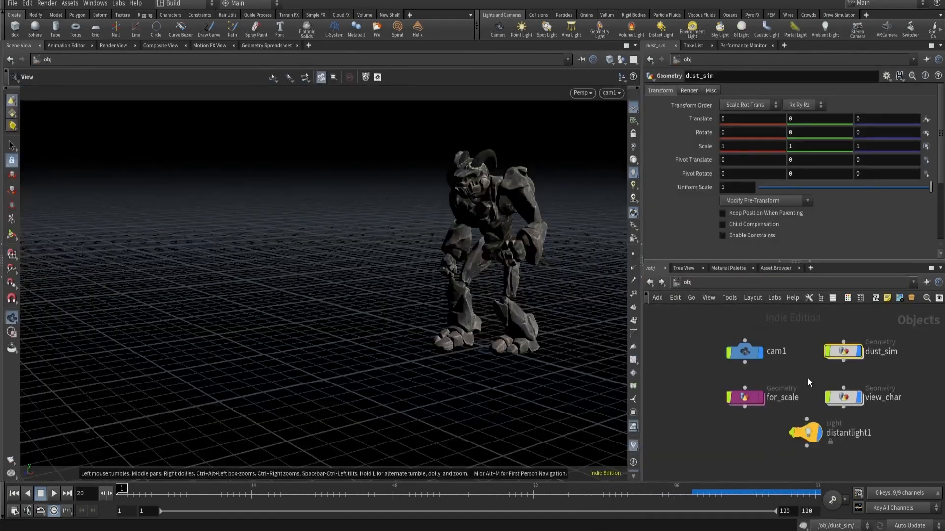
double_click(842, 351)
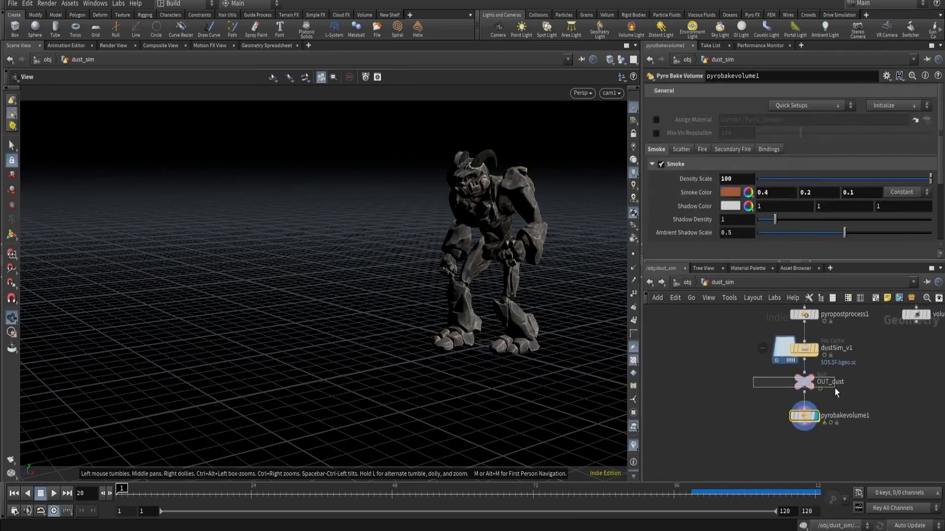
left_click_drag(834, 388, 834, 388)
key("ctrl+c")
Step: Return to the stage network and set the SOP Import node's SOP Path to /obj/dust_sim/OUT_dust
left_click(686, 283)
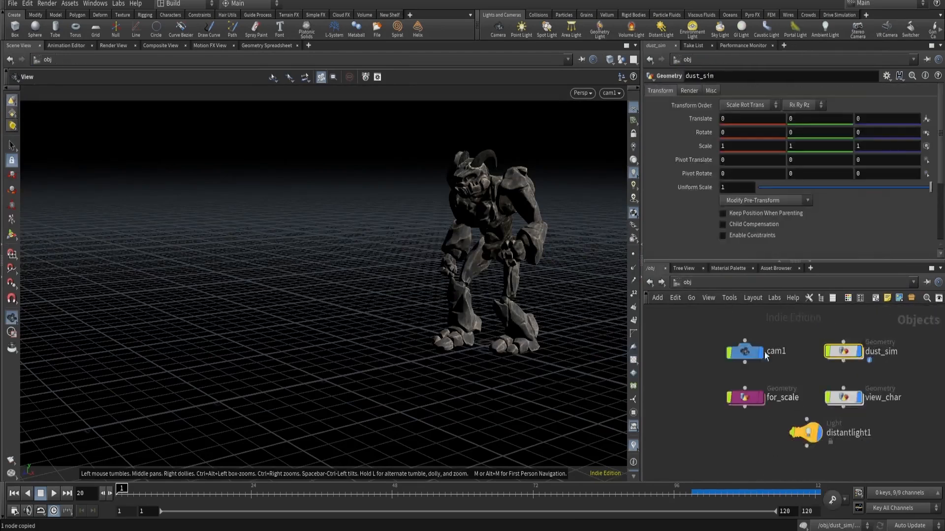
left_click(689, 281)
left_click(709, 357)
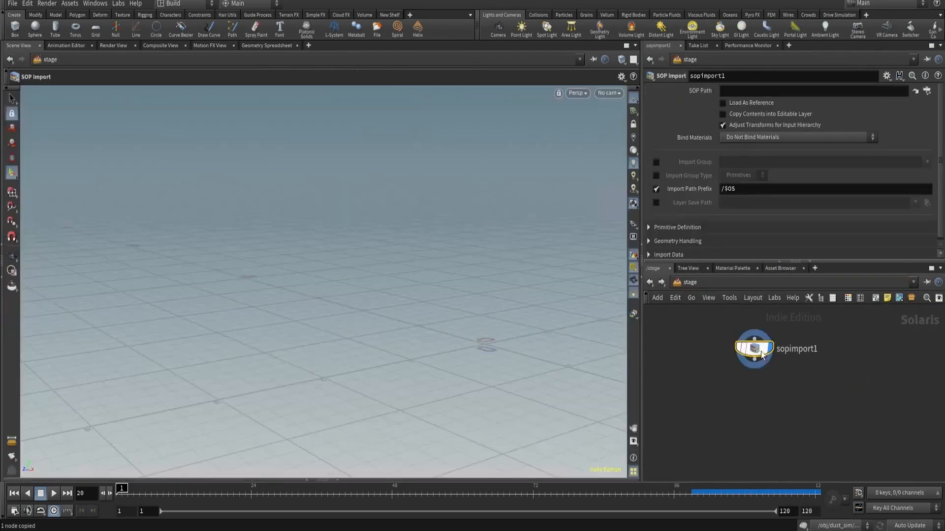
left_click(742, 94)
key("ctrl+v")
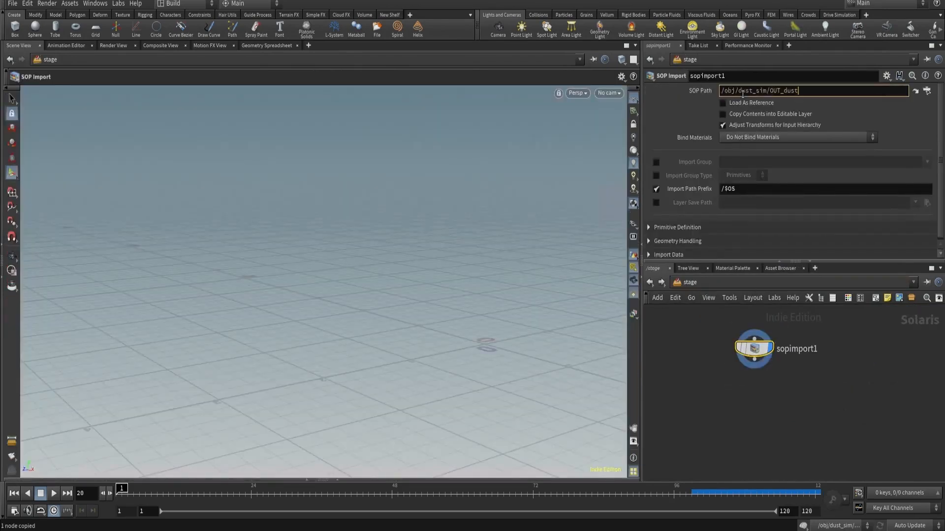
key("Return")
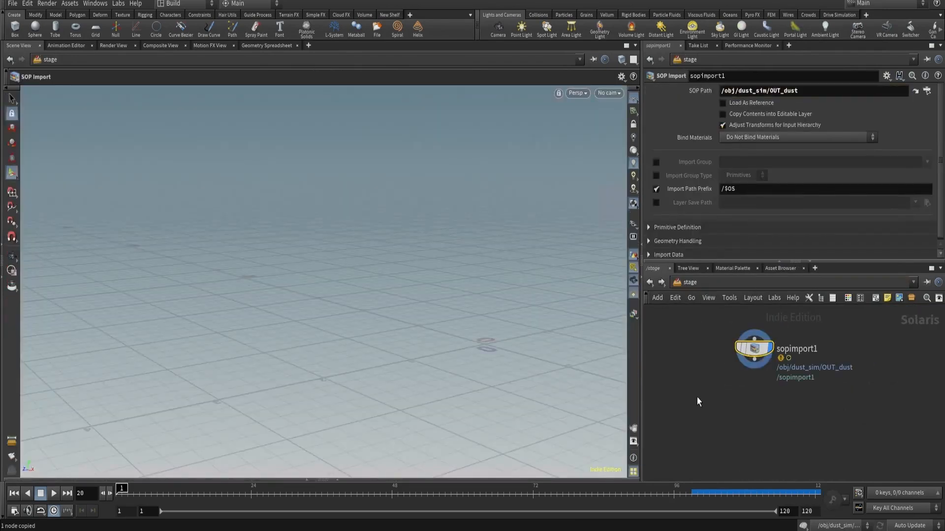
Step: Add a Scene Import (Cameras) node, wire it below the SOP Import node and make it the displayed node
key("Tab")
type("cam")
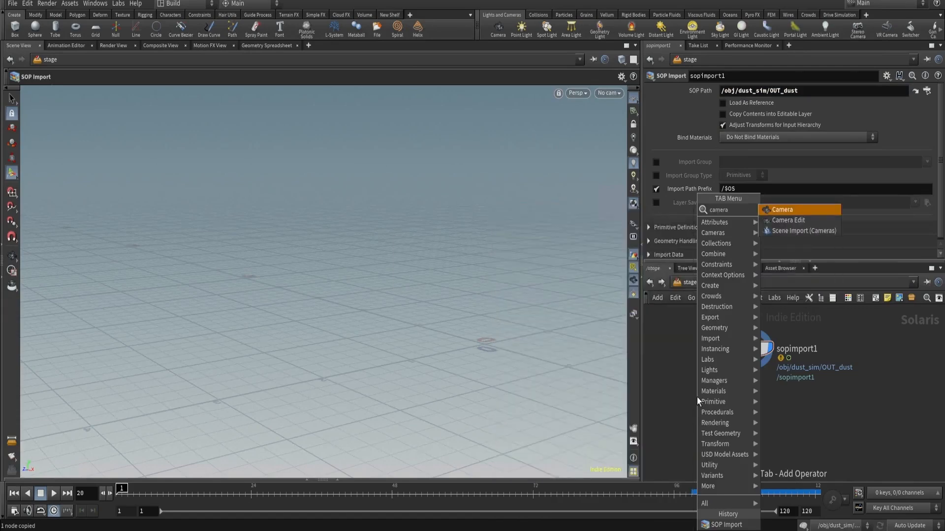
key("Down")
key("Down")
key("Return")
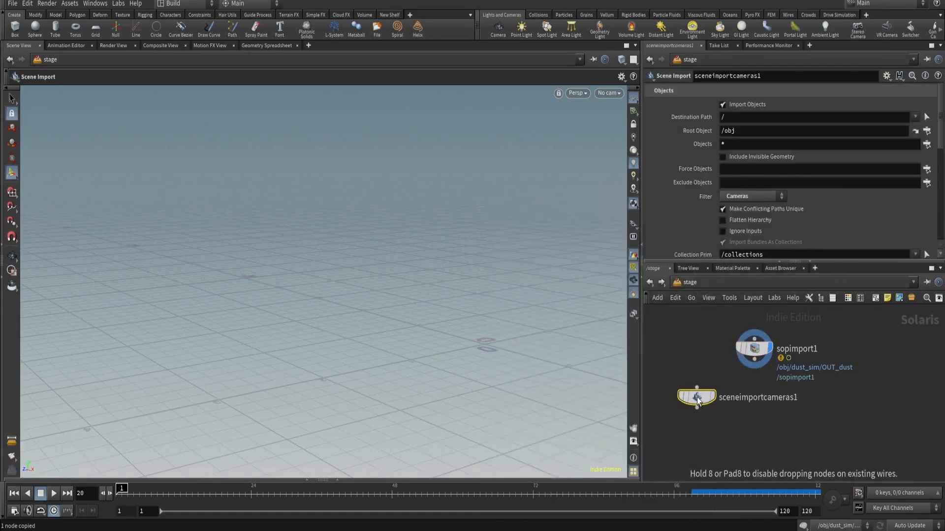
left_click(754, 400)
left_click(754, 358)
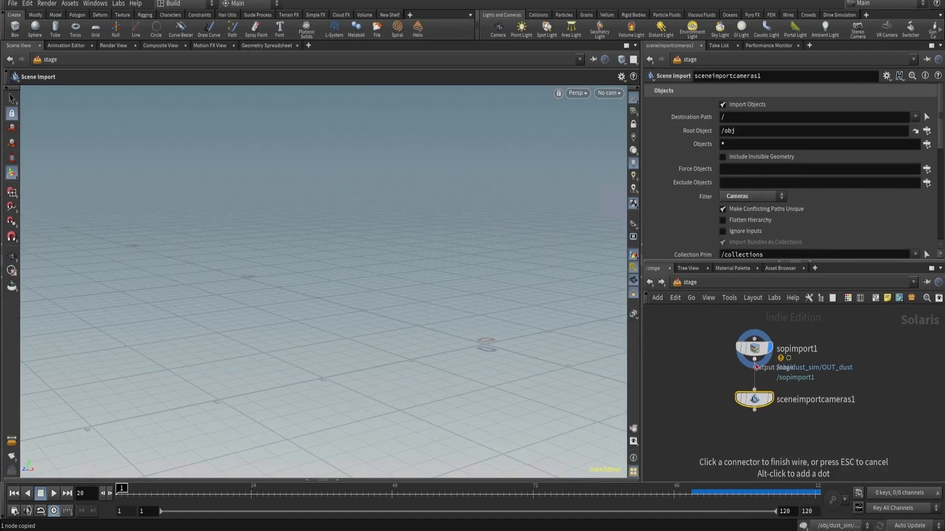
left_click(754, 389)
left_click(768, 399)
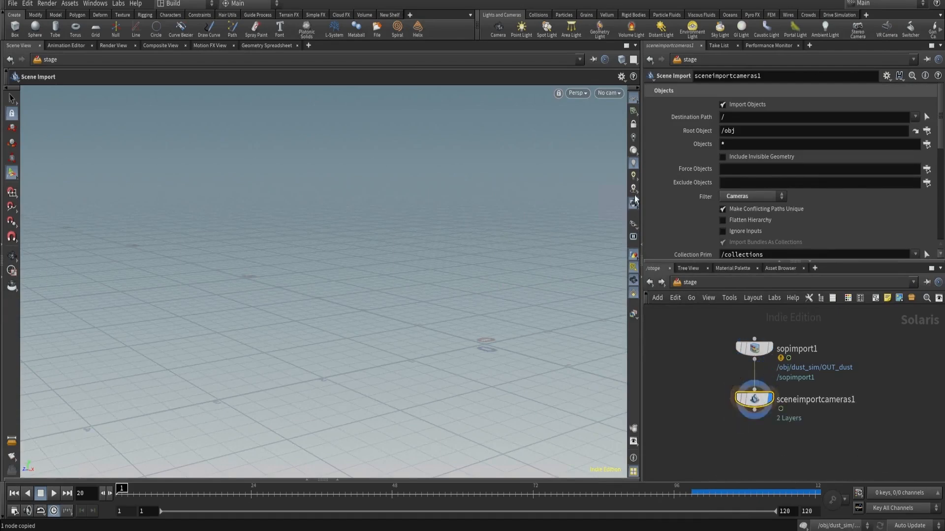
Step: Look through cam1 in the viewport and scrub the timeline to frame 32
left_click(609, 93)
left_click(615, 105)
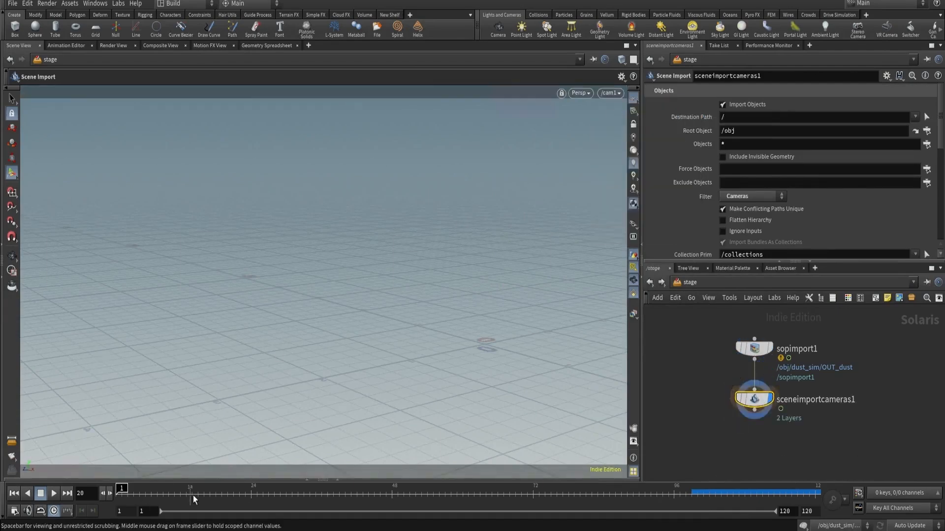
left_click(210, 497)
left_click_drag(209, 497, 297, 494)
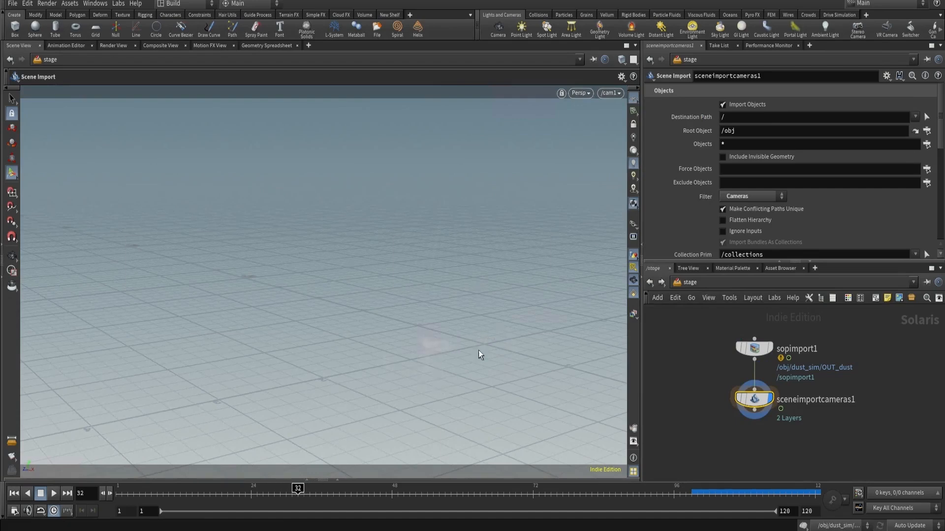
Step: Rename the SOP Import node to dust
double_click(792, 349)
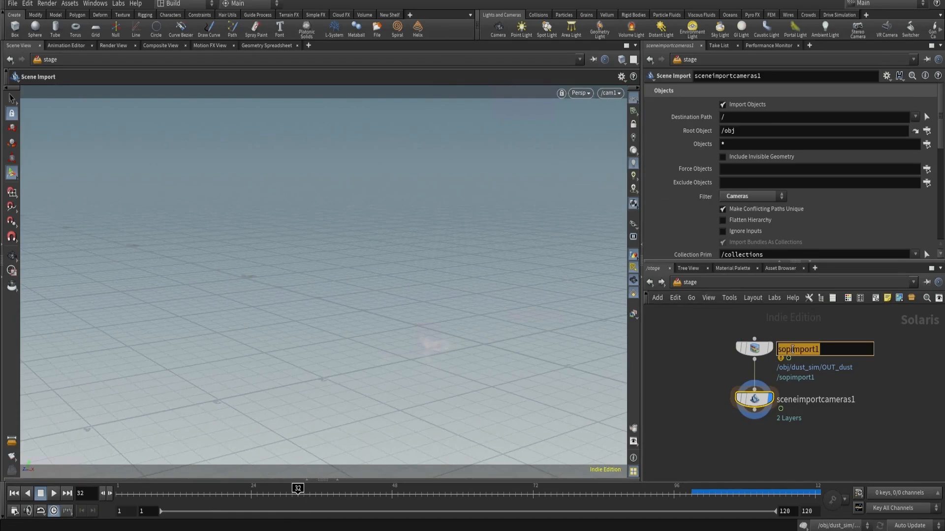
type("dust")
key("Return")
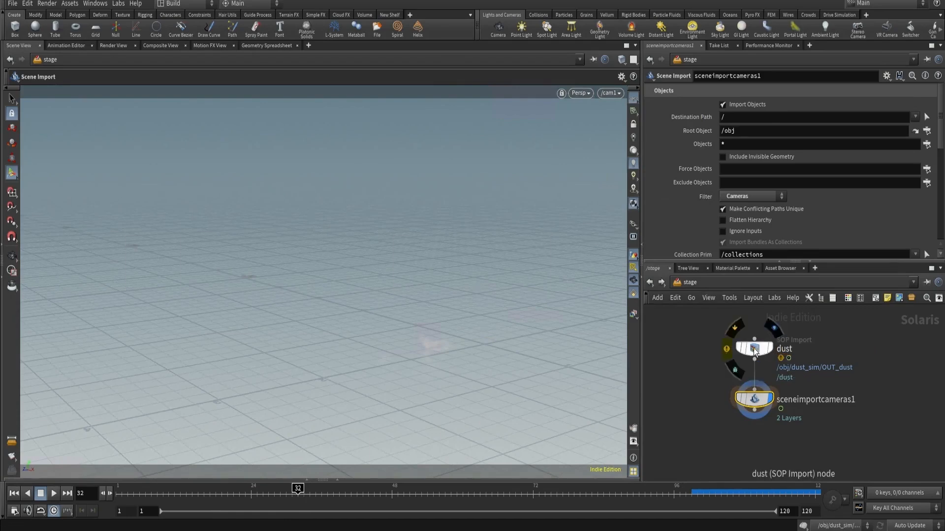
Step: Move the dust node aside and insert a Merge node on the wire between it and the camera scene import
left_click_drag(754, 350, 701, 331)
key("Tab")
type("mer")
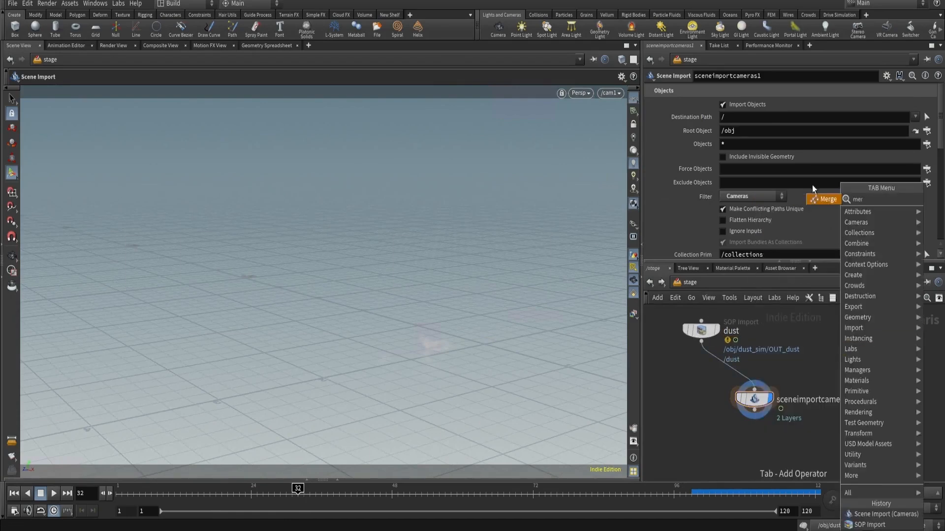
left_click(824, 199)
left_click(755, 376)
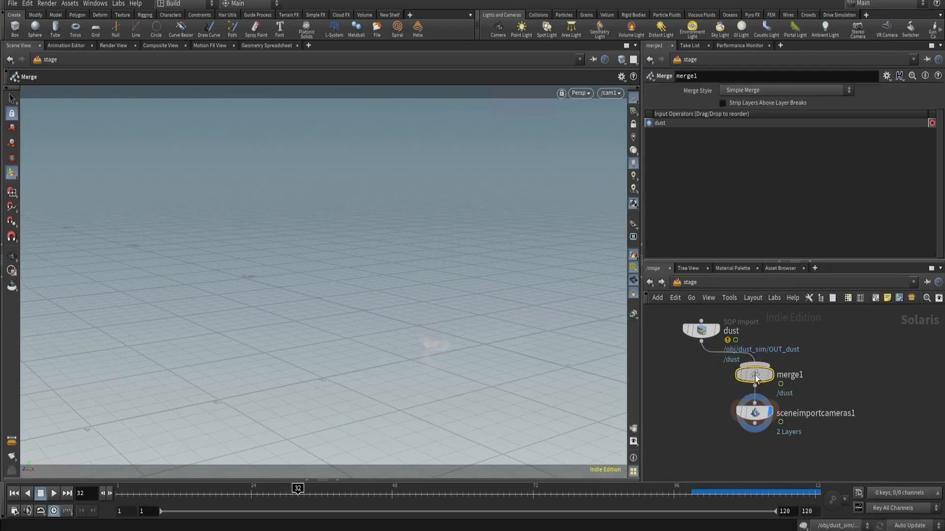
Step: Duplicate the dust import node, connect the copy to the Merge node and rename it char
left_click_drag(701, 330, 809, 330, "alt")
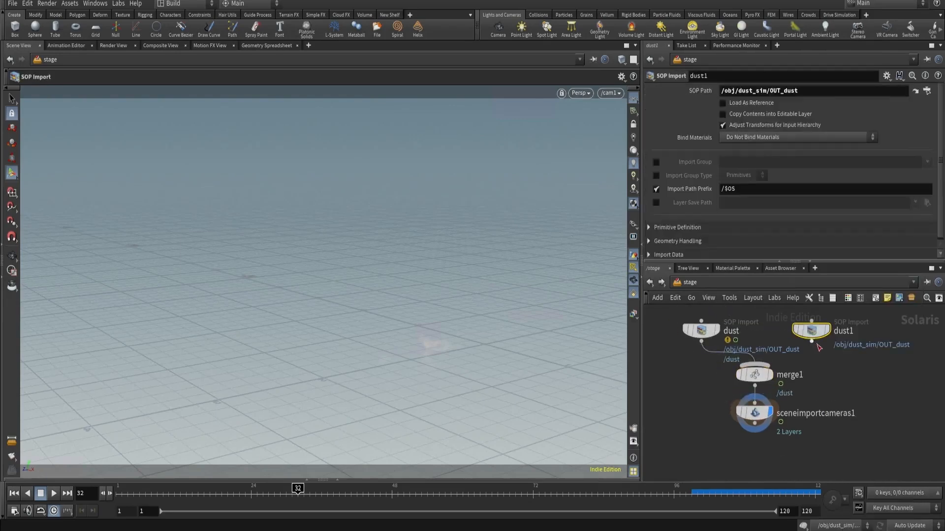
left_click(812, 341)
left_click(754, 365)
double_click(842, 331)
type("char")
key("Return")
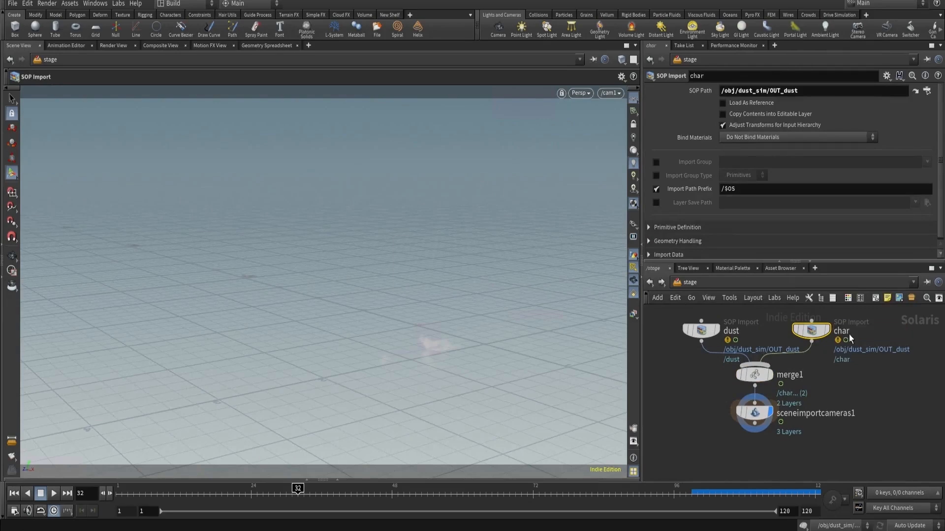
Step: Go to the dust_sim network and copy the trail1 node above the intersection analysis box
left_click(926, 91)
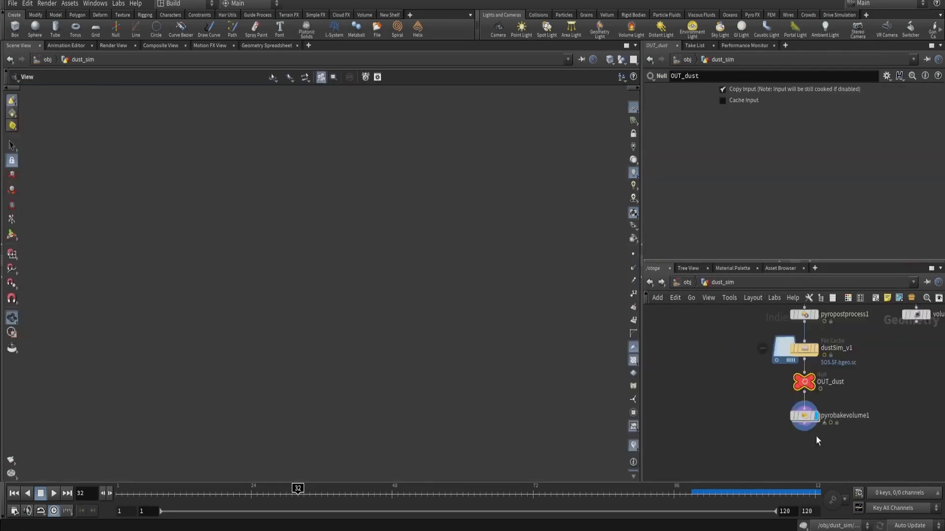
scroll(724, 373, "down", 9)
middle_click_drag(713, 360, 716, 439)
scroll(731, 399, "up", 2)
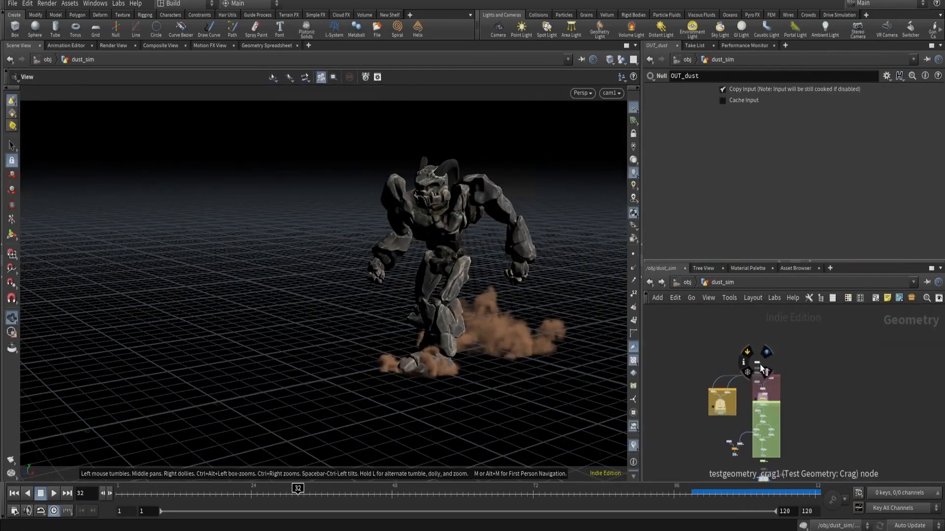
scroll(760, 379, "up", 5)
left_click(756, 390)
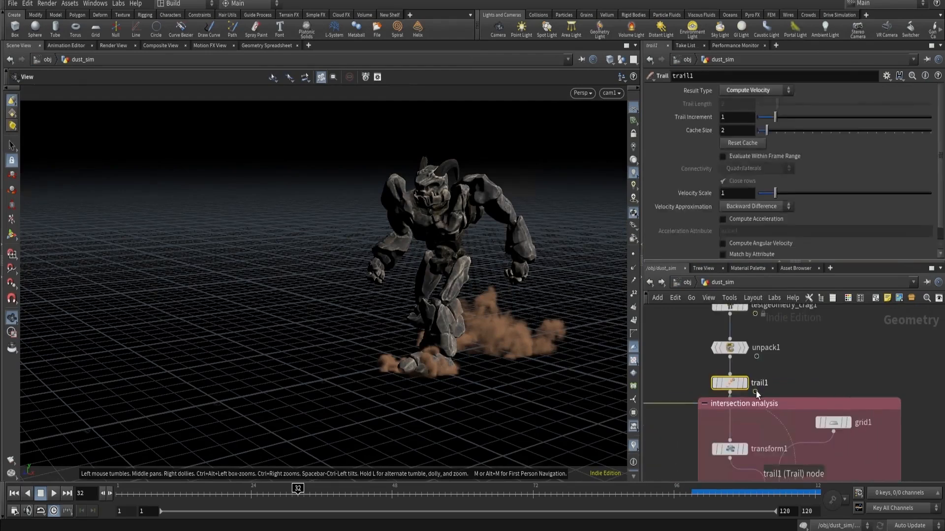
key("ctrl+c")
Step: Back in the stage network, set the char node's SOP Path to /obj/dust_sim/trail1
left_click(649, 282)
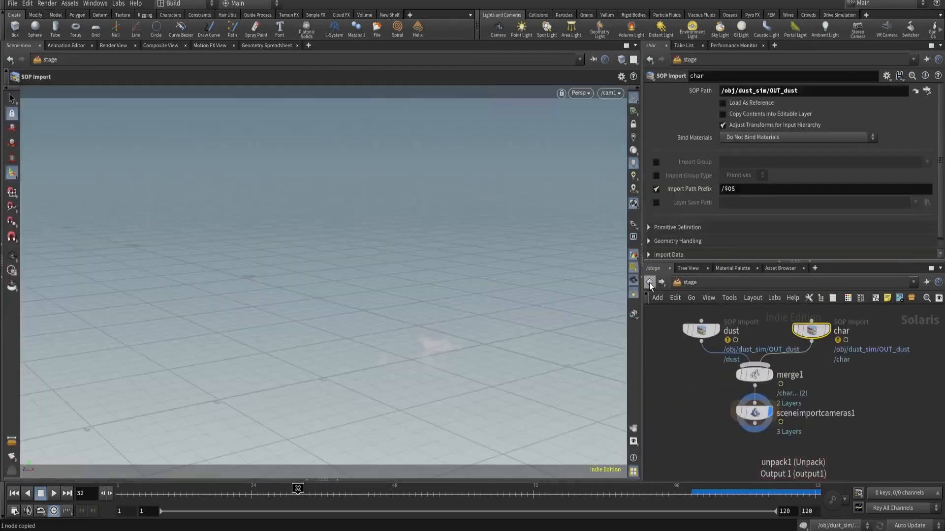
triple_click(772, 92)
key("ctrl+v")
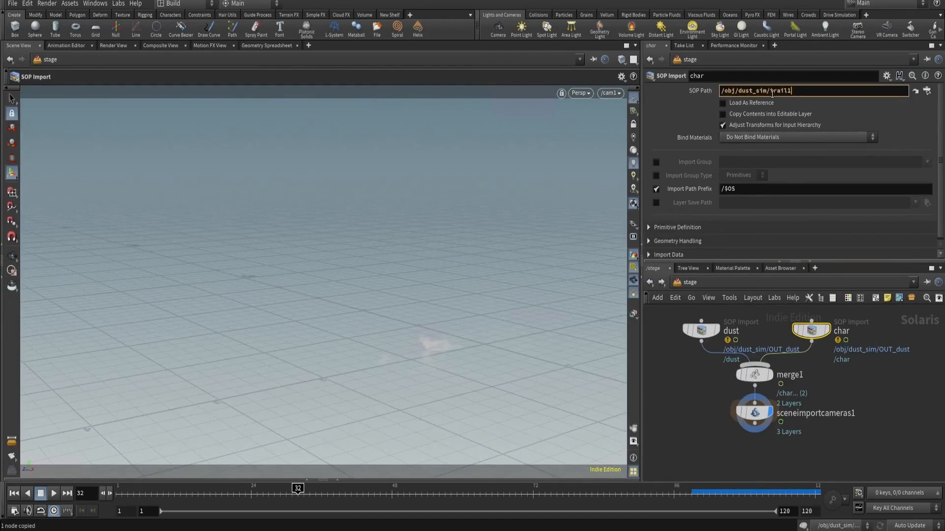
key("Return")
Step: Add Karma render nodes below the camera scene import and connect them to the chain
left_click(753, 413)
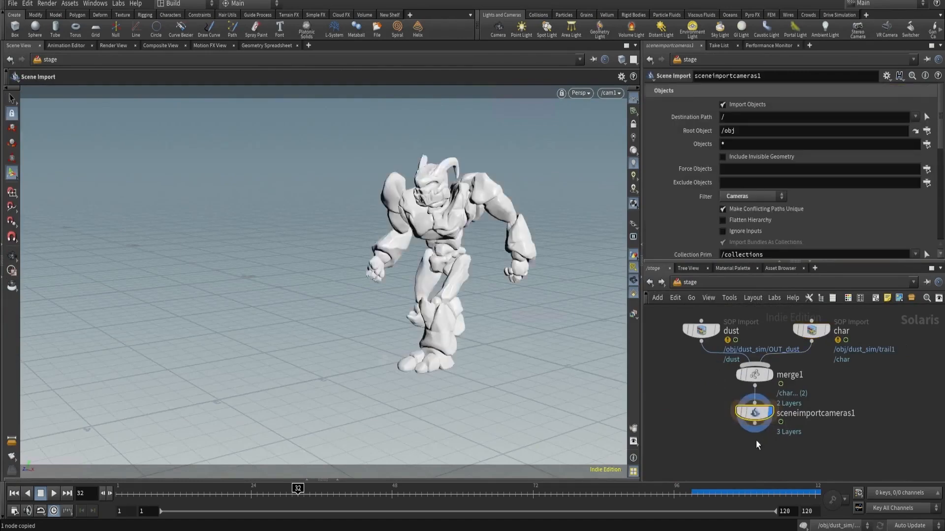
key("Tab")
type("ka")
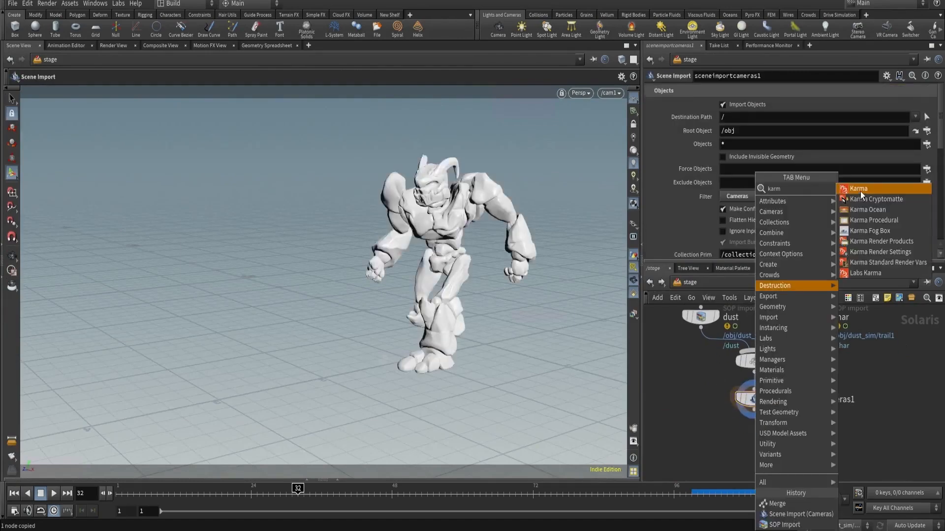
key("Return")
left_click(748, 420)
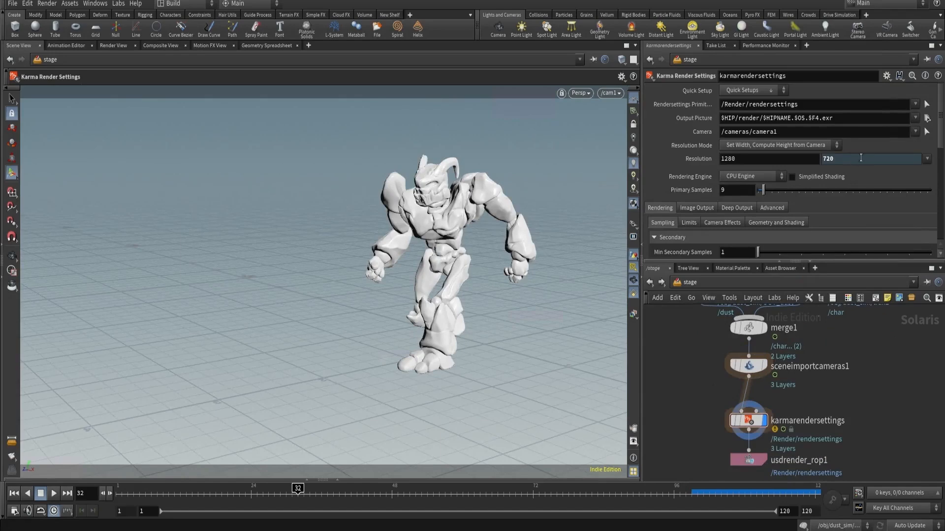
Step: Set the Karma render settings camera to /cam1 and switch the viewport renderer to Karma
left_click(920, 142)
left_click(579, 92)
left_click(592, 140)
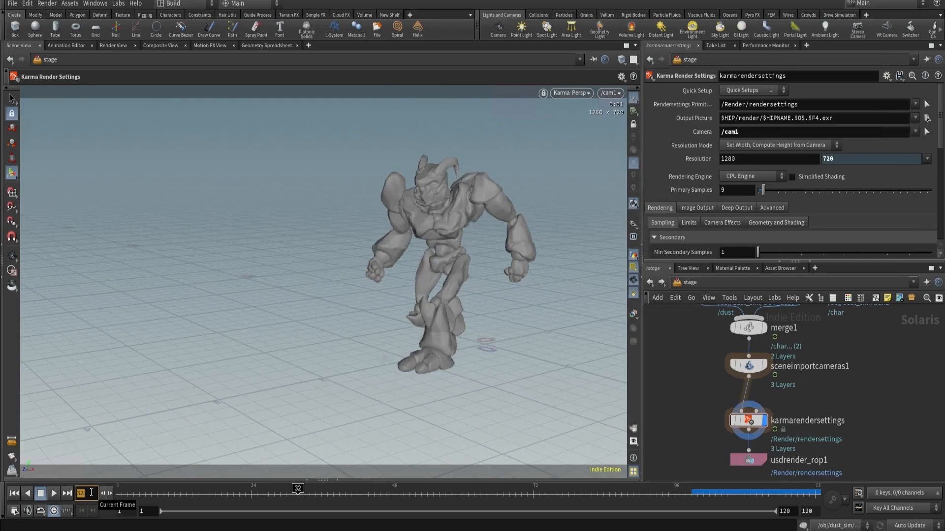
Step: Go to frame 60, open the snapshot strip below the viewport and take a snapshot of the render
key("Return")
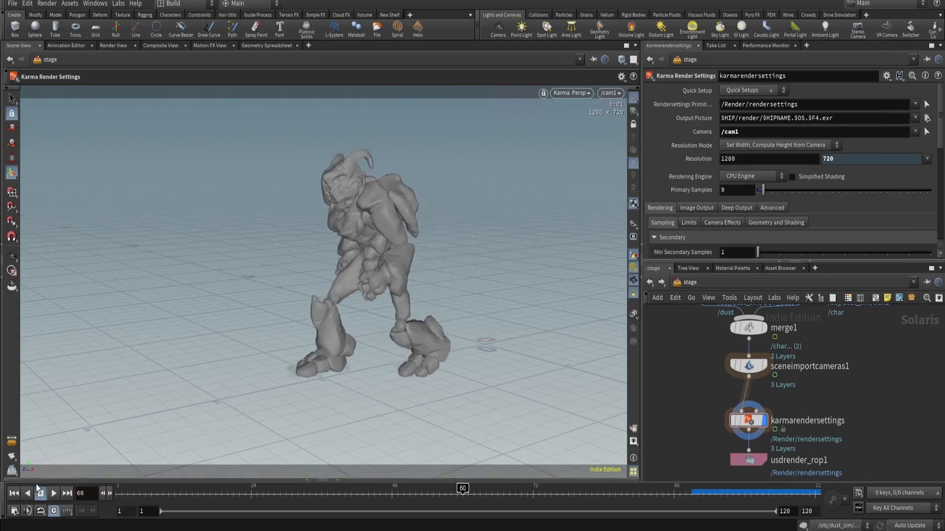
left_click(160, 478)
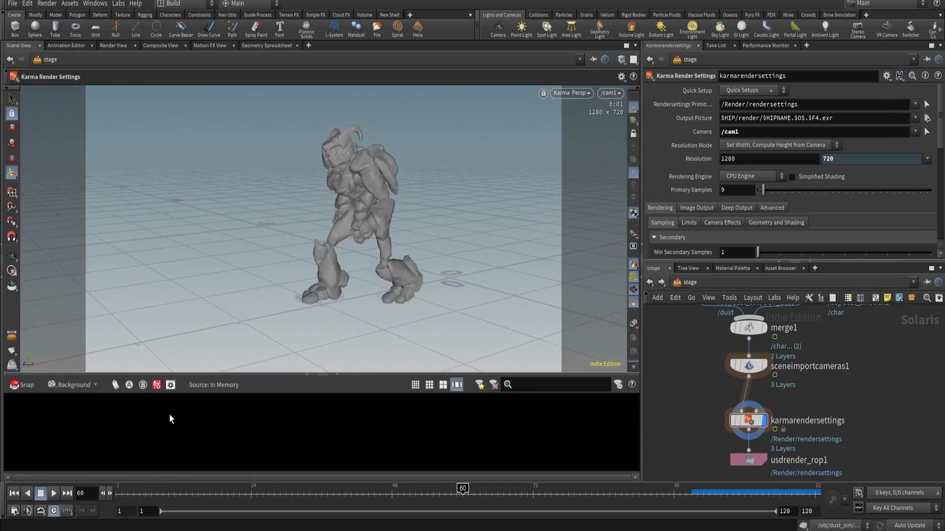
left_click(25, 382)
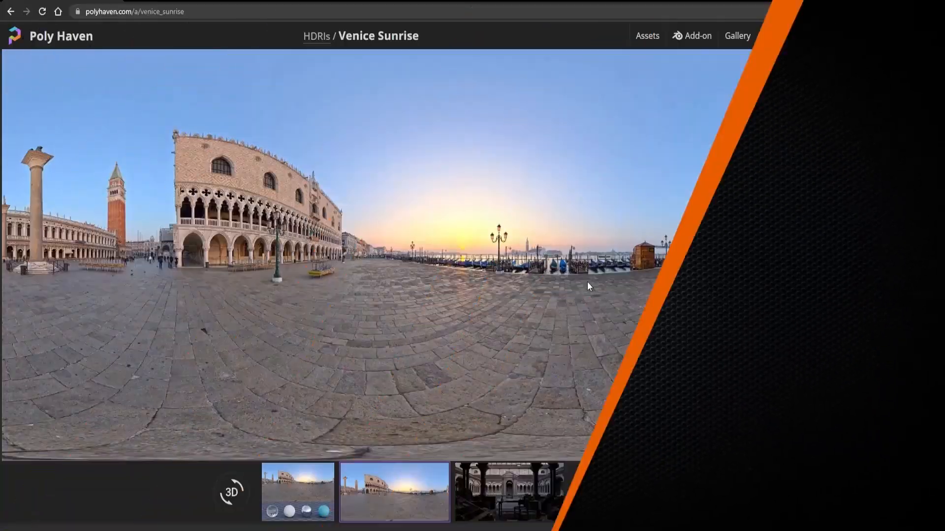
Step: Switch to the Venice Sunrise page on Poly Haven and choose the file format for the 4K HDRI download
left_click(813, 76)
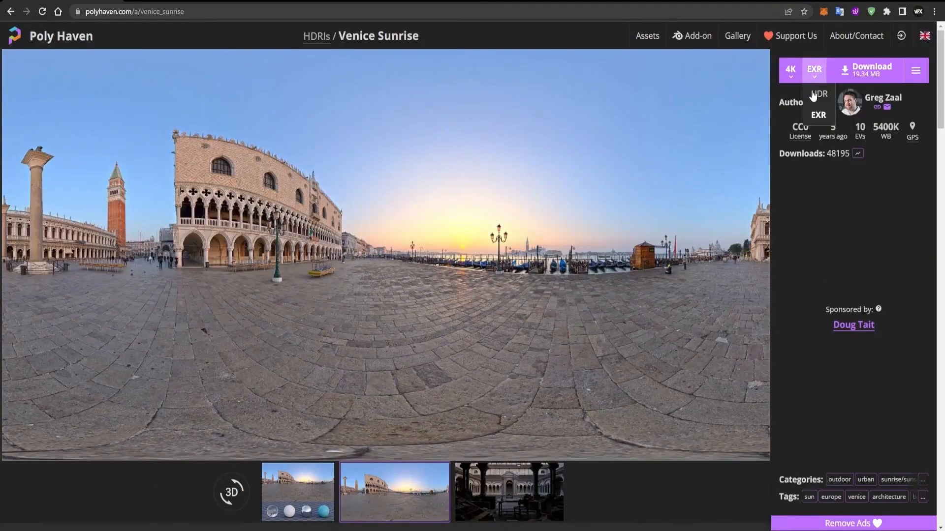
left_click(819, 102)
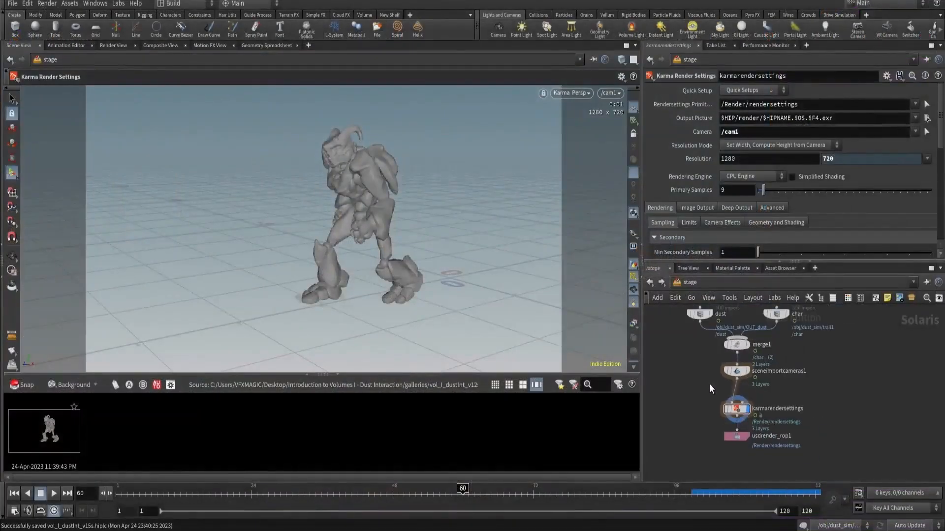
Step: Back in Houdini, add a Dome Light node and insert it between the camera scene import and the Karma render settings
key("Tab")
type("dom")
key("Return")
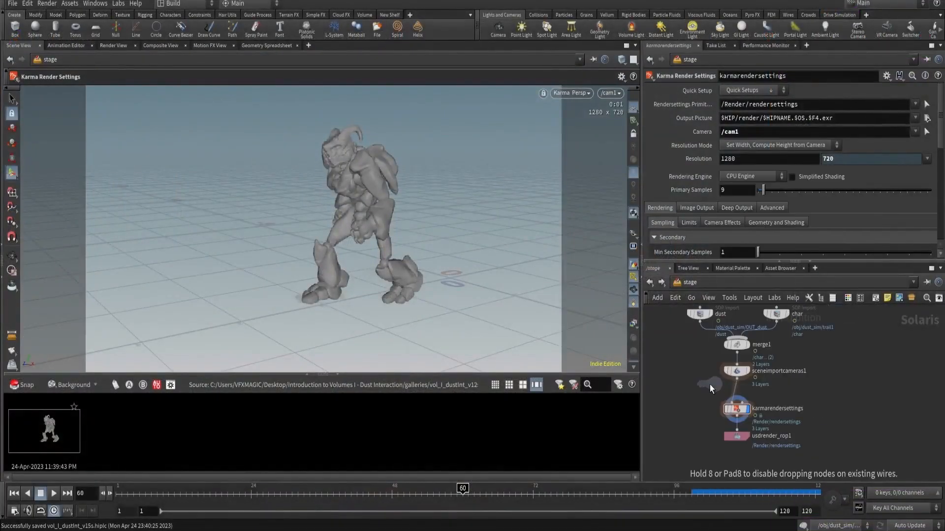
left_click(710, 385)
left_click_drag(710, 388, 738, 403)
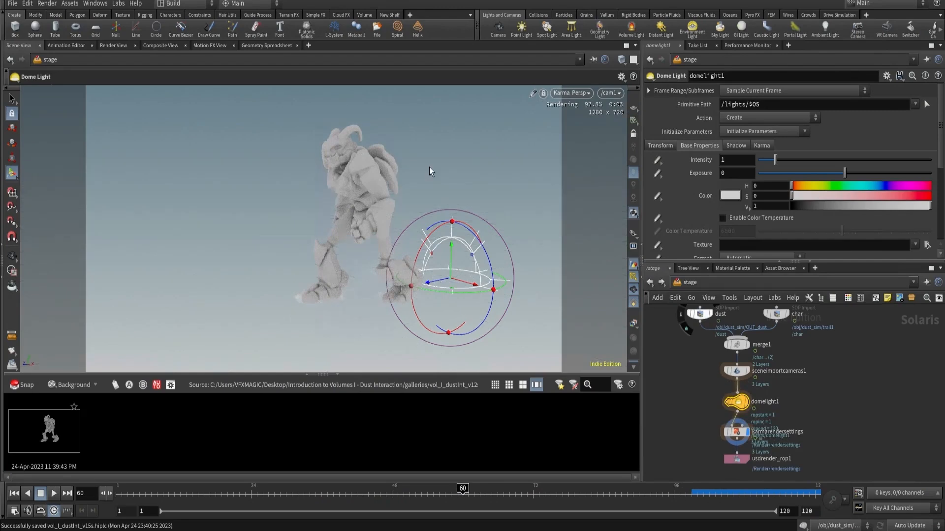
Step: In the viewport display options, set the background color scheme to Dark and turn off displaying environment lights as backgrounds
key("d")
left_click(437, 62)
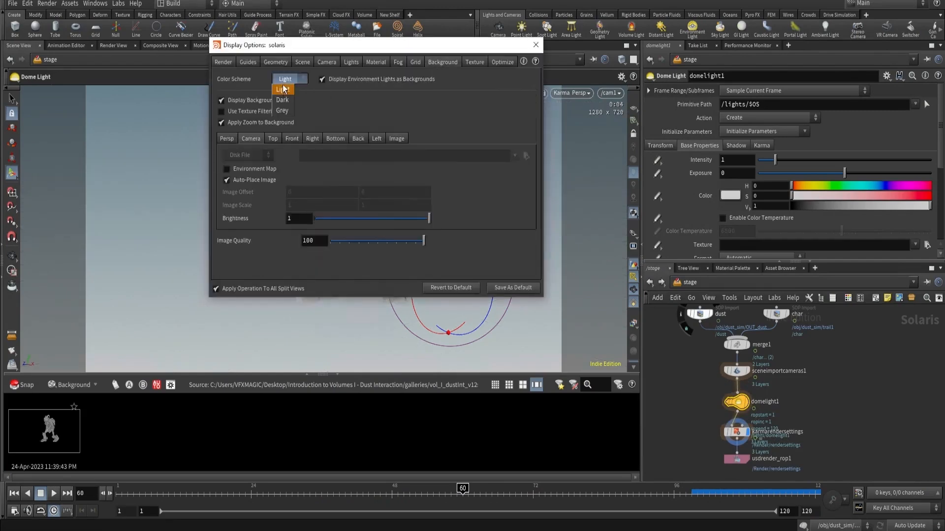
left_click(322, 79)
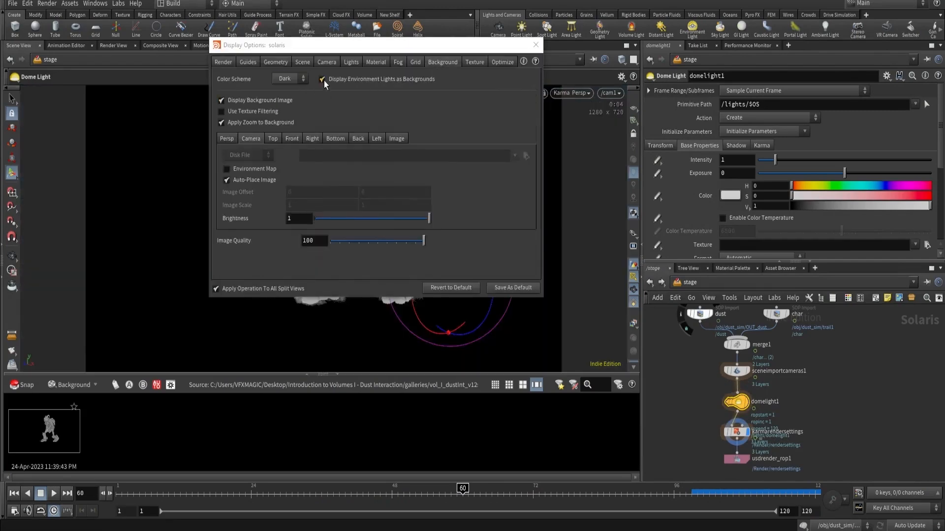
left_click(537, 44)
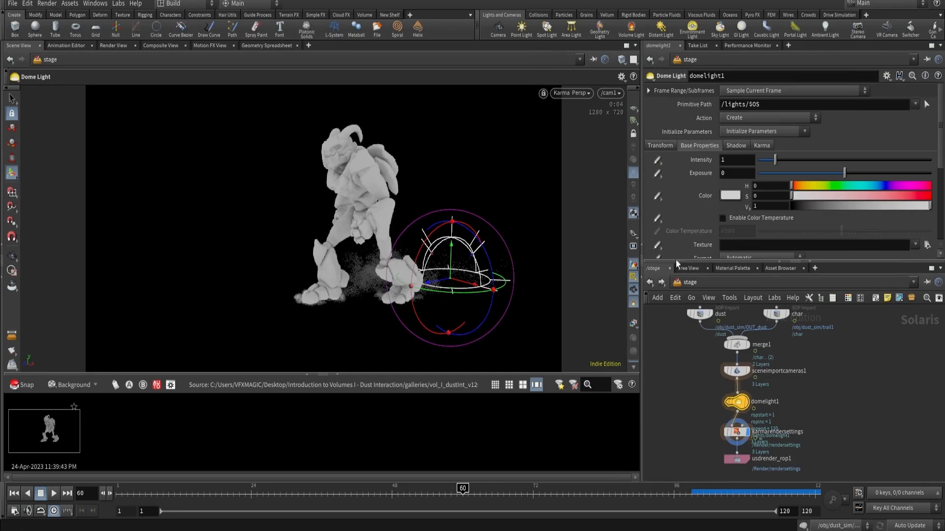
Step: Load venice_sunrise_HDR.hdr from the $HIP folder as the dome light's texture
scroll(920, 211, "down", 3)
left_click(926, 192)
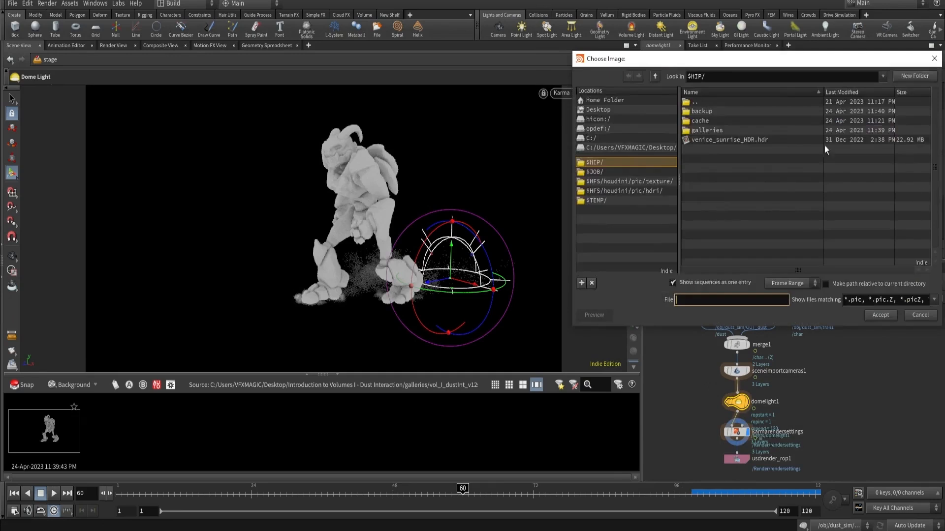
double_click(705, 141)
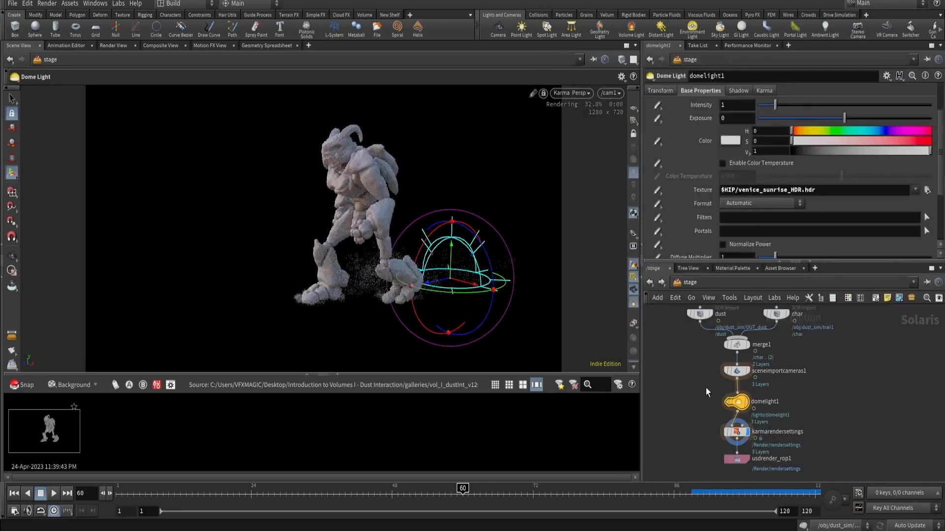
Step: Try rotating the dome light by 20 on the Y axis and undo the rotation
left_click(660, 90)
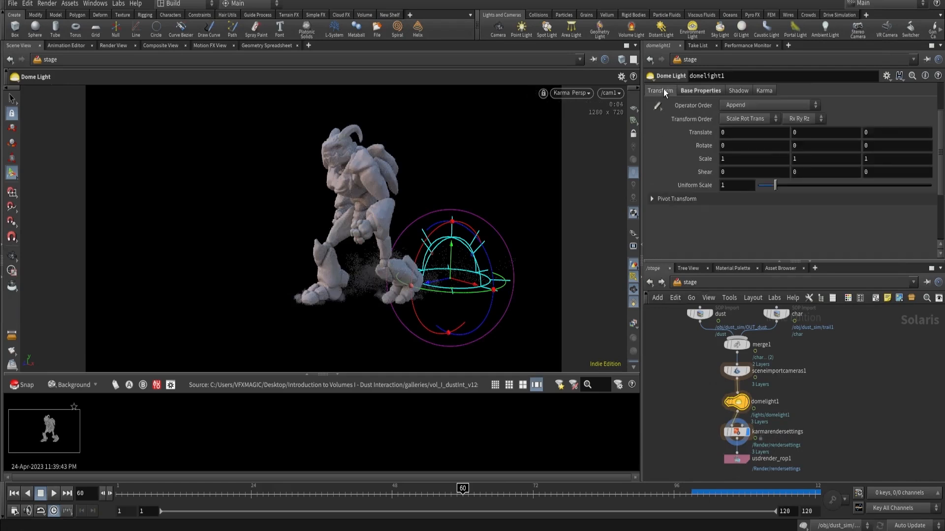
left_click(813, 146)
type("20")
key("Return")
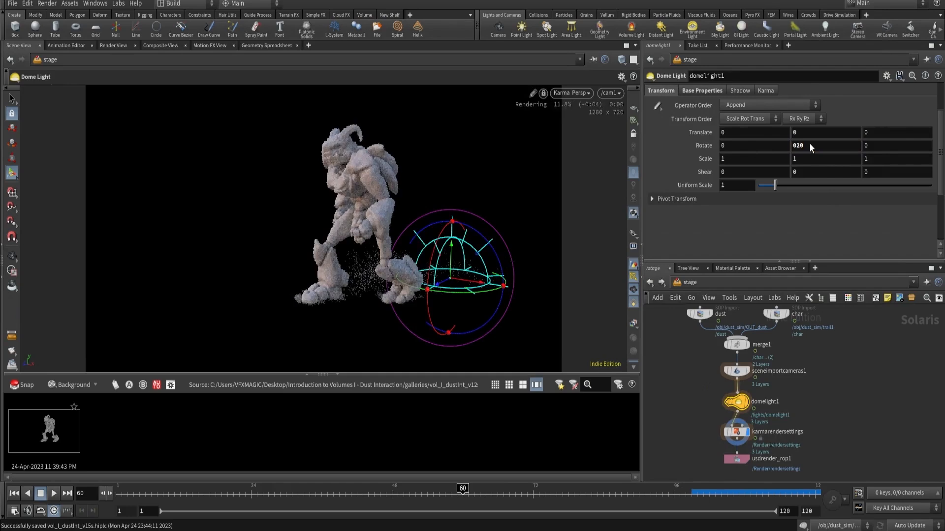
key("ctrl+z")
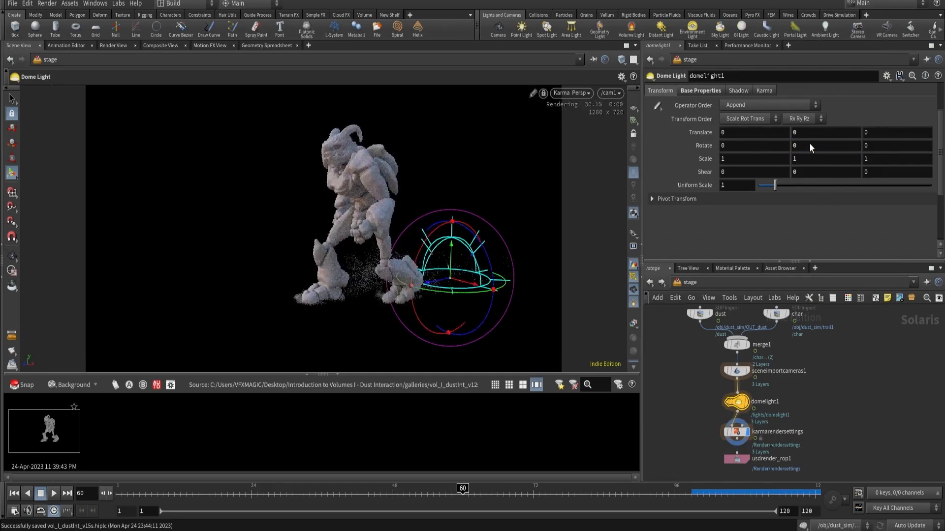
Step: Set the dome light's exposure to 1 in its base properties
left_click(685, 92)
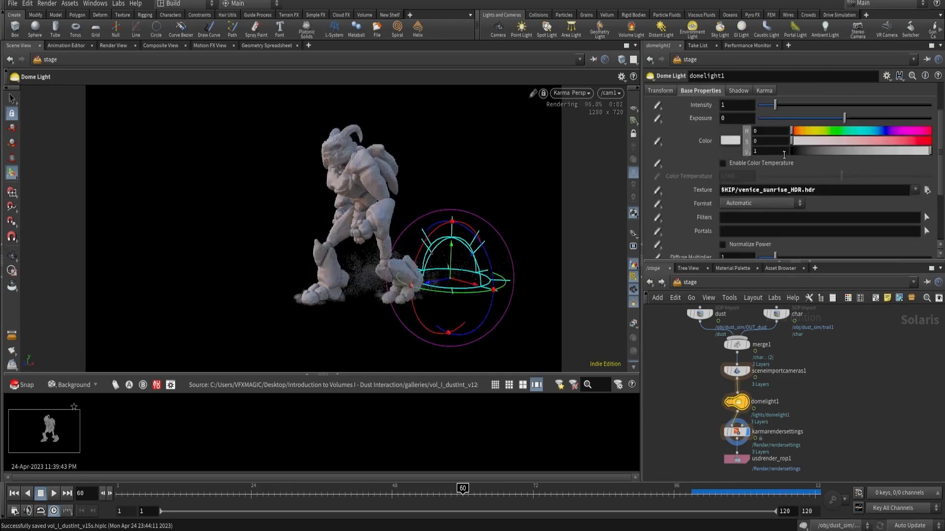
double_click(725, 118)
type("1")
key("Return")
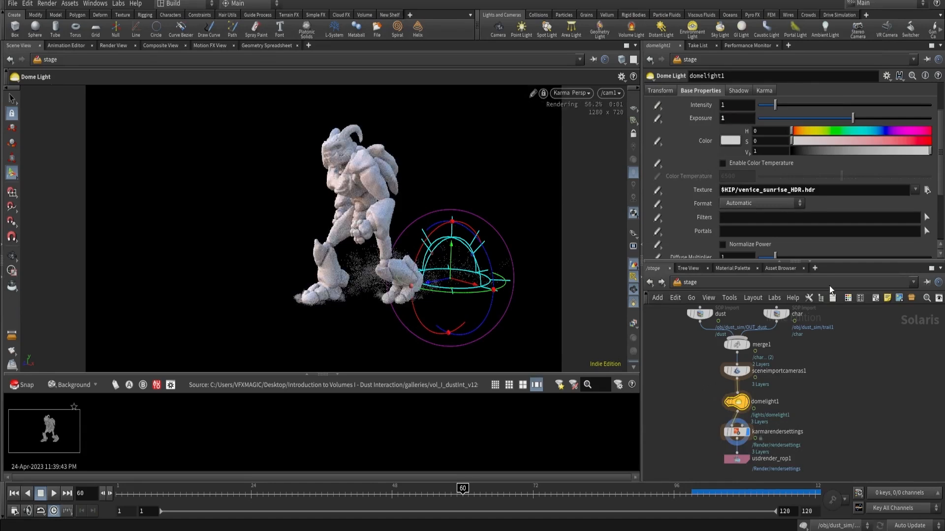
Step: Add a Grid node beside the char import and connect it to merge1 as a ground plane
middle_click_drag(840, 359, 840, 388)
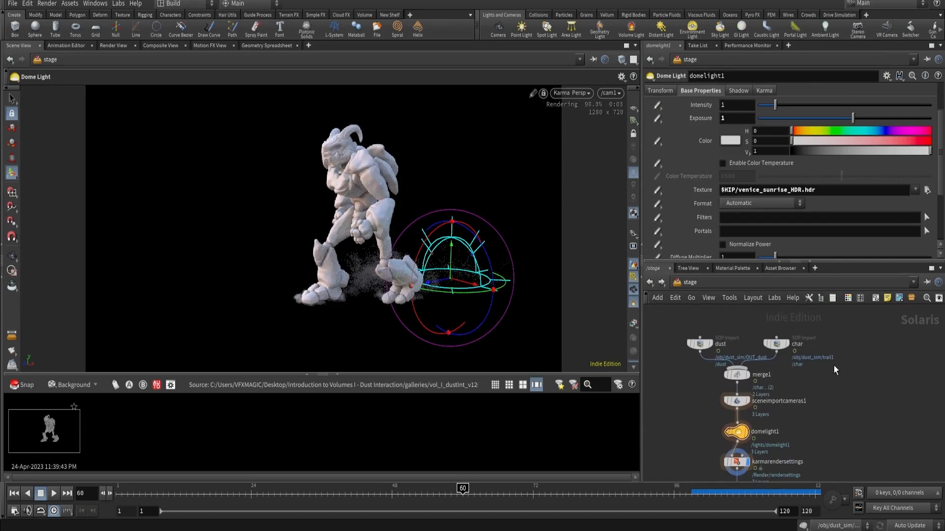
key("Tab")
type("grid")
key("Return")
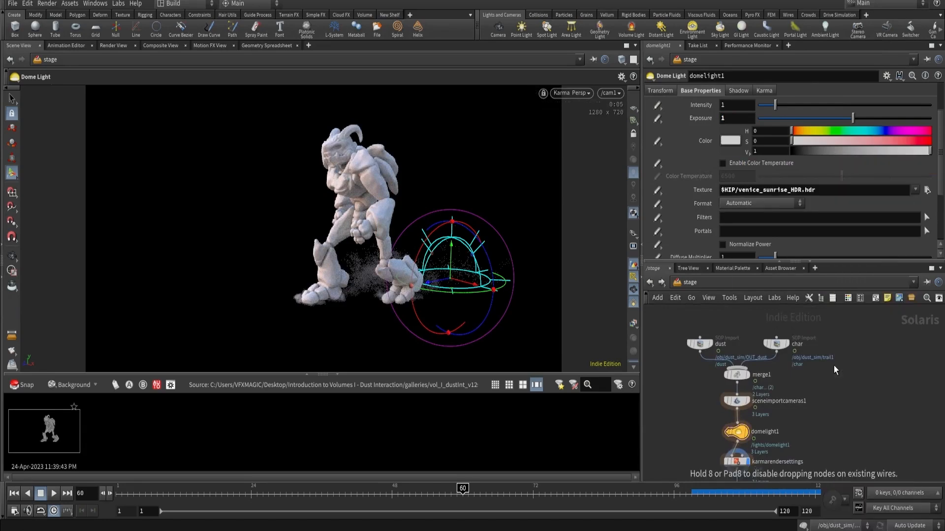
left_click(834, 365)
left_click_drag(834, 365, 843, 347)
left_click(844, 356)
left_click(737, 368)
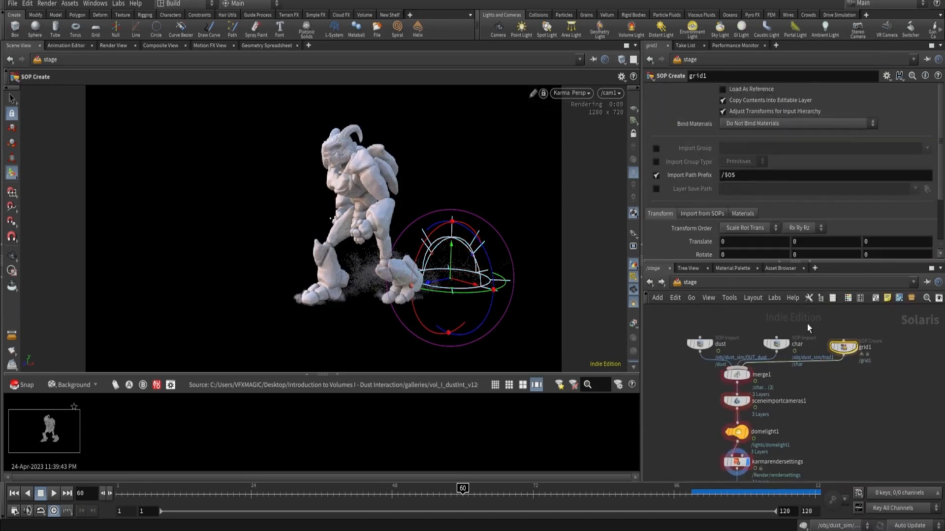
Step: Scale up the ground grid, trying a uniform scale of 10 and setting it to 50
scroll(716, 201, "down", 3)
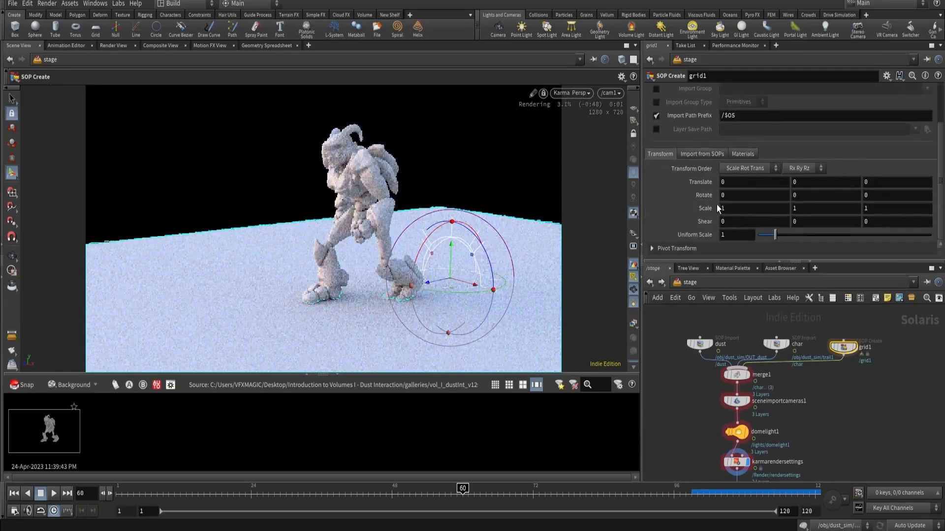
left_click(738, 247)
left_click(736, 236)
type("0")
key("Return")
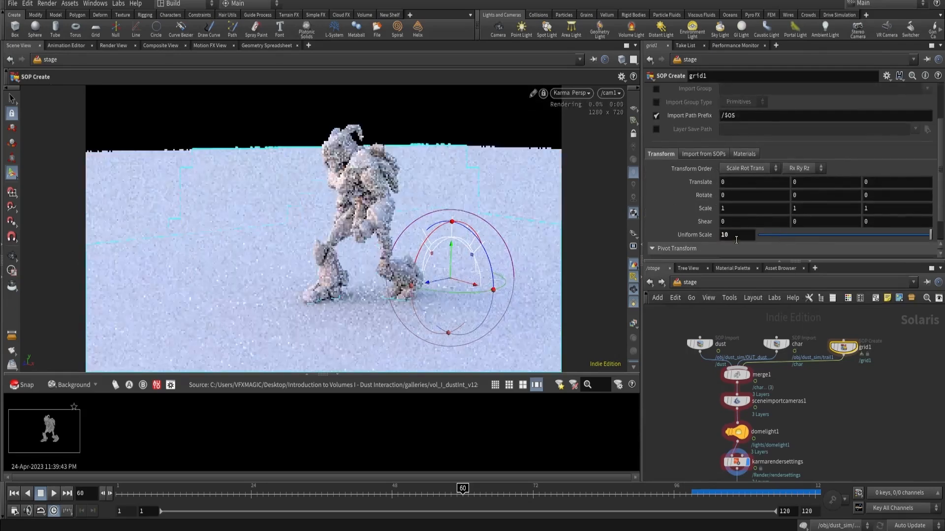
double_click(736, 240)
type("50")
key("Return")
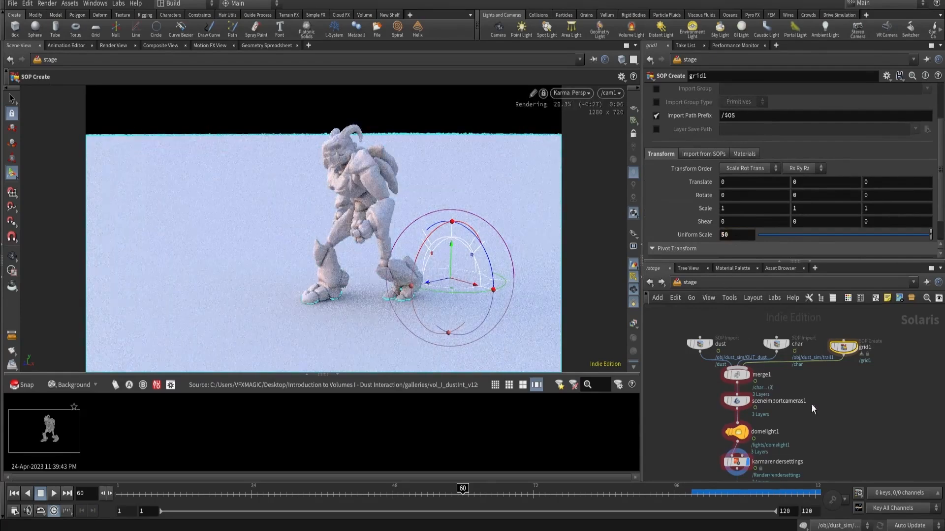
Step: Inside the grid node's network, add a Color node, wire it after the grid and make it the displayed output
scroll(811, 405, "up", 4)
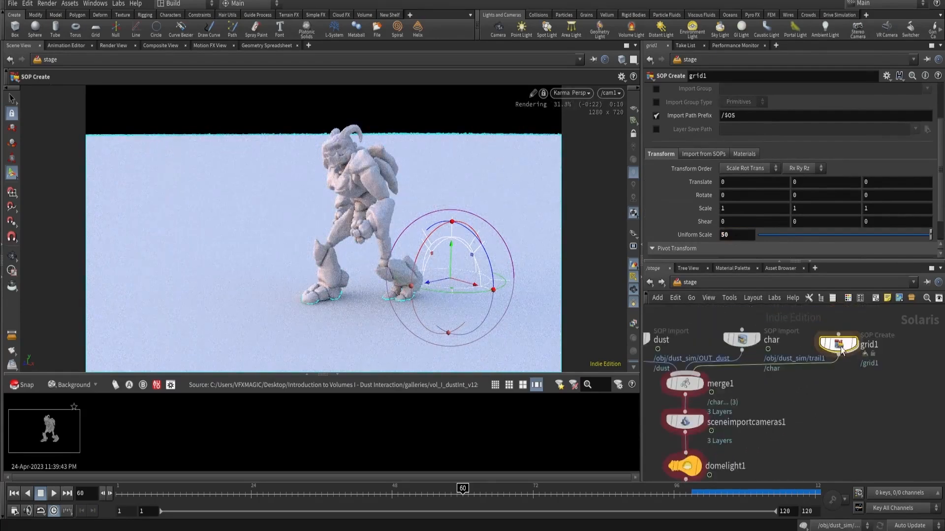
double_click(839, 344)
key("Tab")
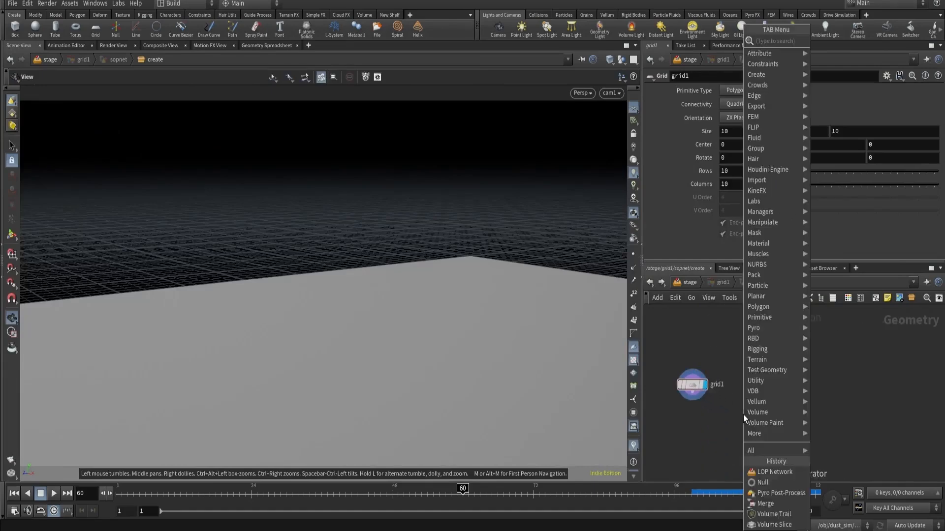
type("col")
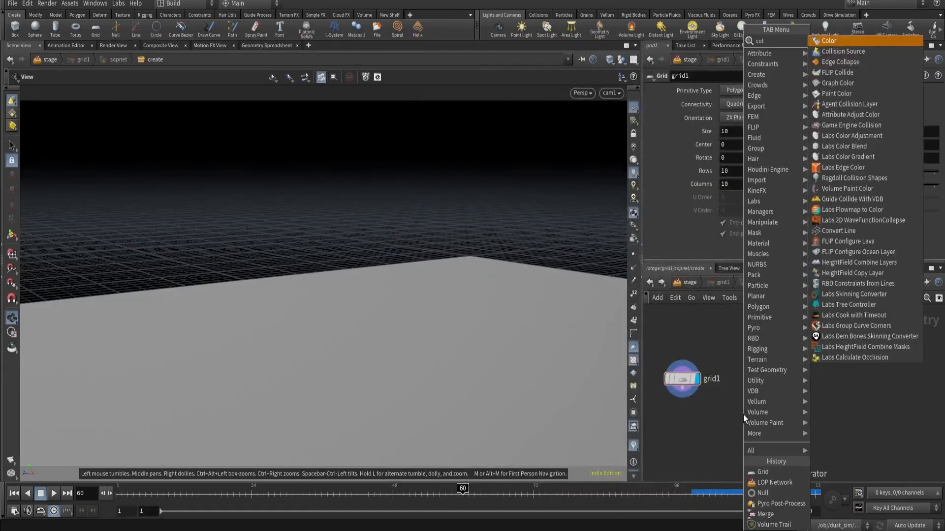
key("Return")
left_click(743, 415)
left_click(743, 405)
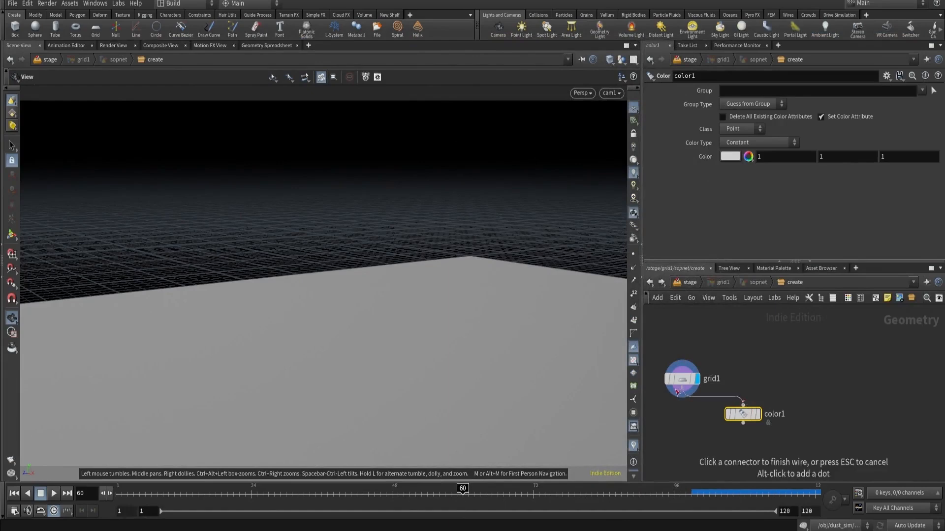
left_click(679, 390)
Step: Set the Color node's color to 0.4, 0.4, 0.4 and return to the stage network
left_click(768, 157)
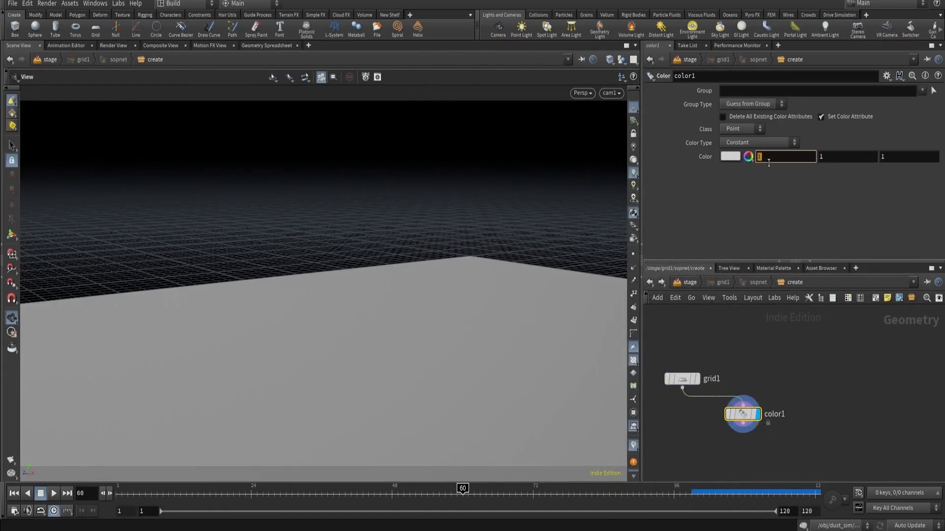
type(".4")
key("Tab")
type(".4")
key("Tab")
type(".4")
key("Return")
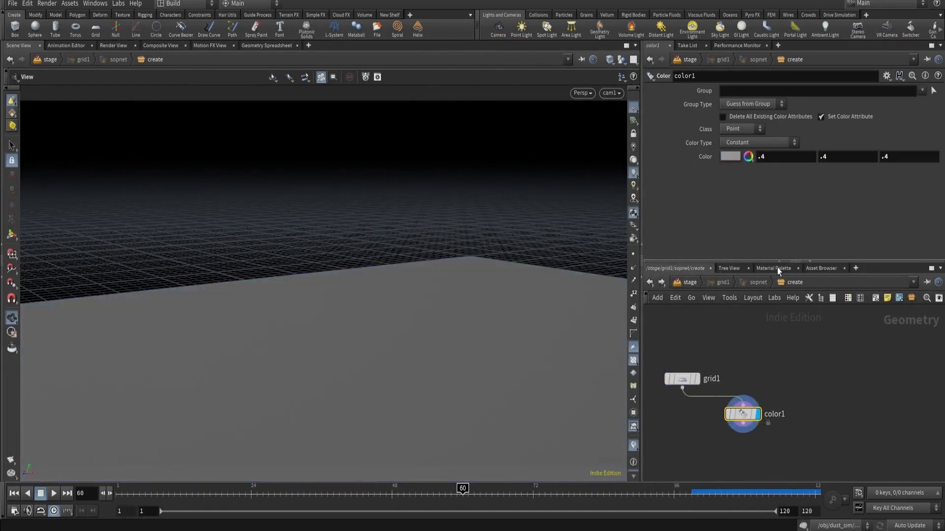
key("u")
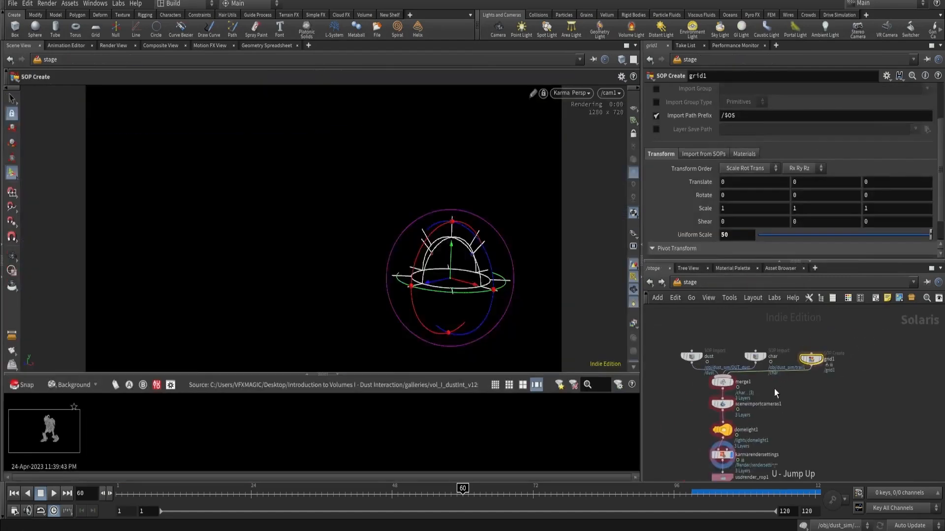
Step: Select the Karma render settings node and take a snapshot of the Karma viewport render with the ground
middle_click_drag(801, 378, 810, 314)
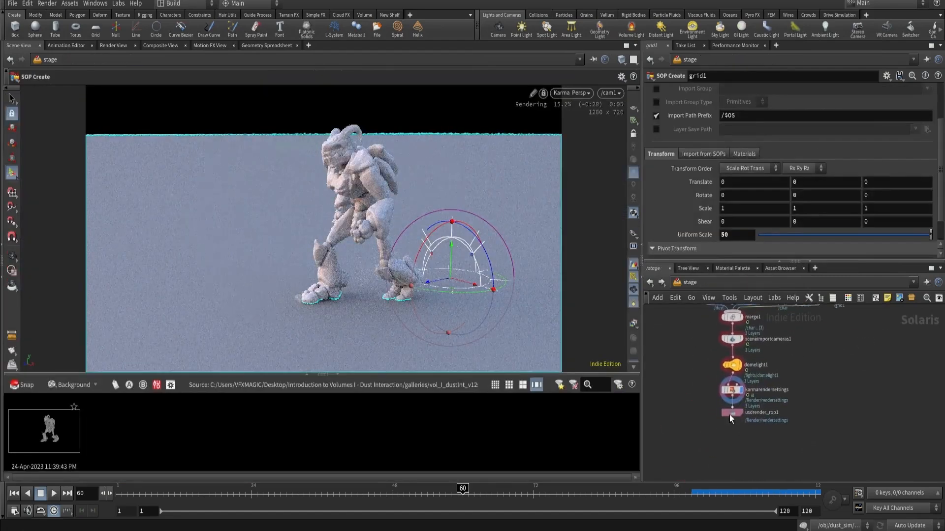
scroll(729, 413, "up", 3)
left_click(761, 418)
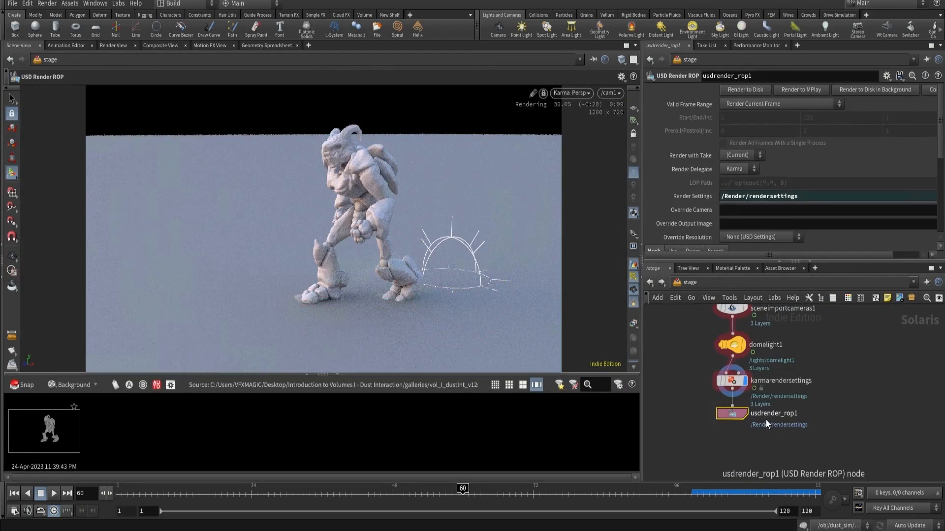
left_click(731, 380)
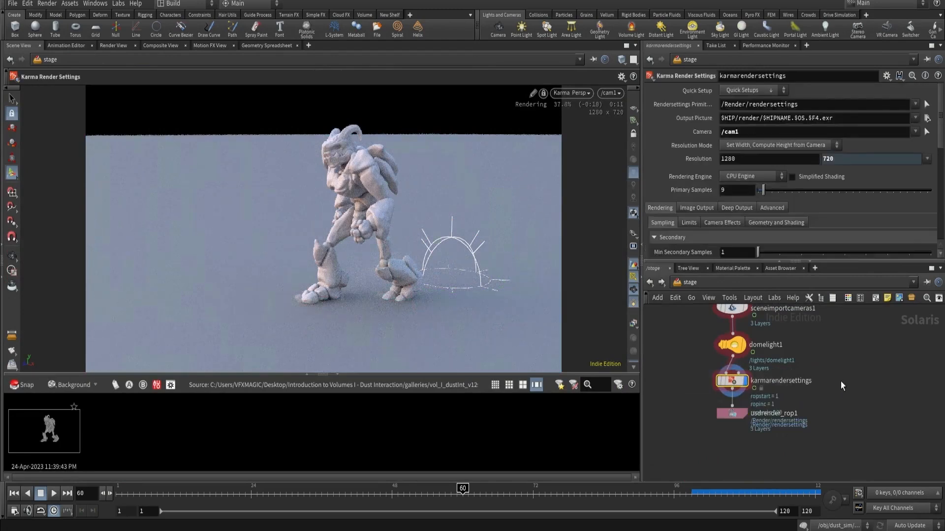
left_click(20, 390)
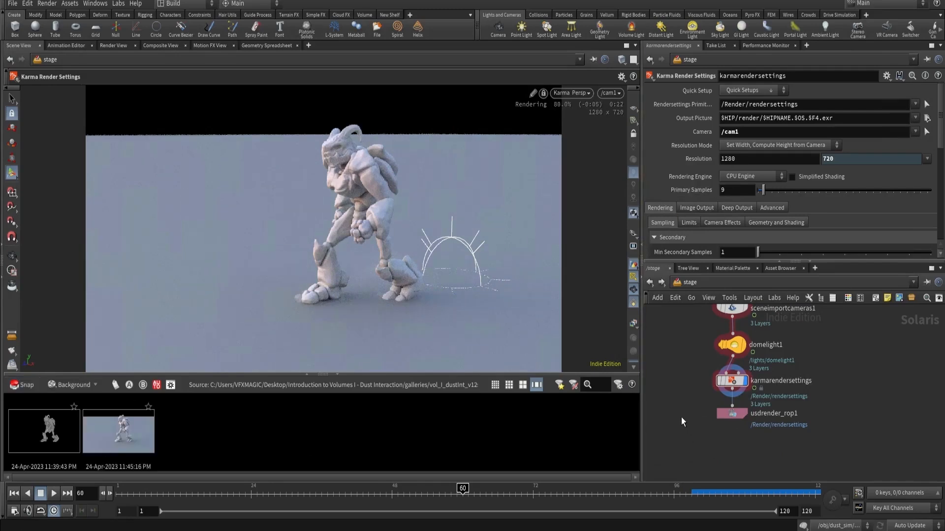
Step: Switch the viewport from Karma back to the regular real-time display and set the render resolution to HDTV 1080
left_click(574, 93)
left_click(574, 135)
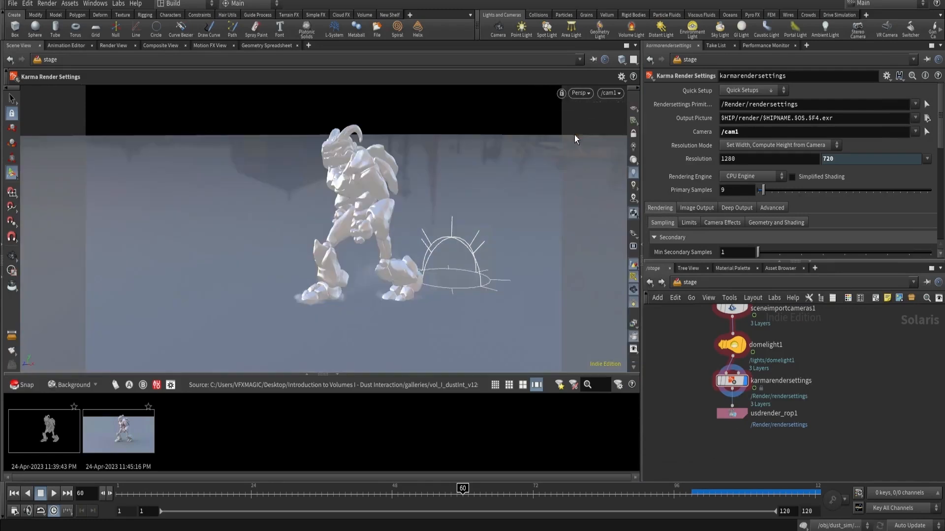
left_click(927, 160)
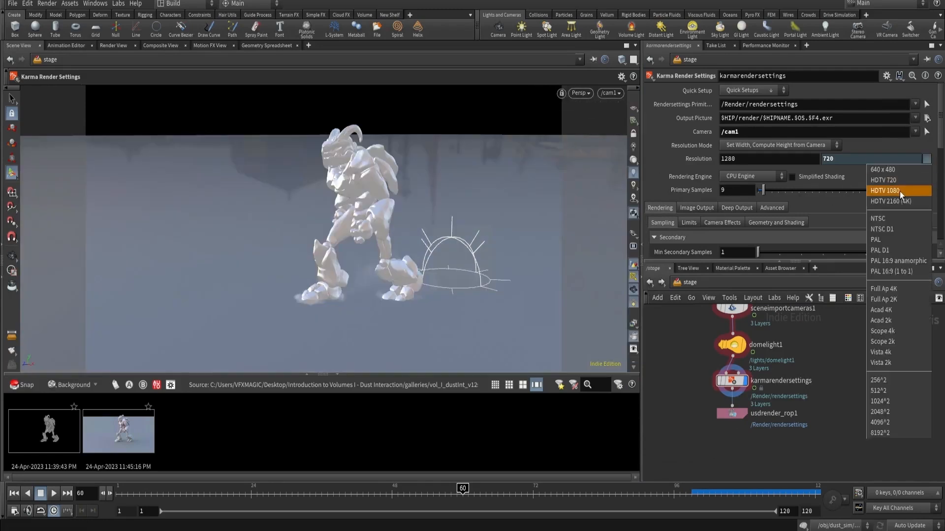
left_click(900, 192)
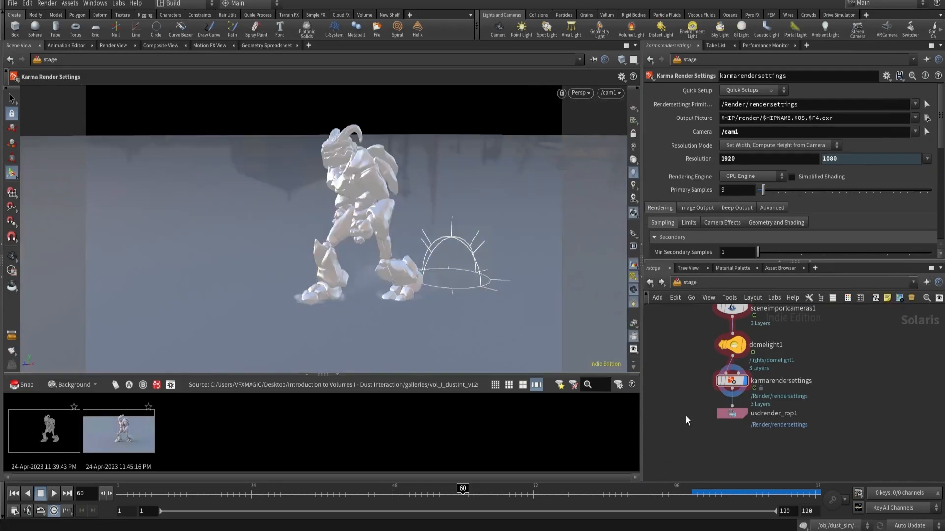
Step: Render the current frame to MPlay from usdrender_rop1 and move the MPlay window off the parameters and node network
left_click(771, 414)
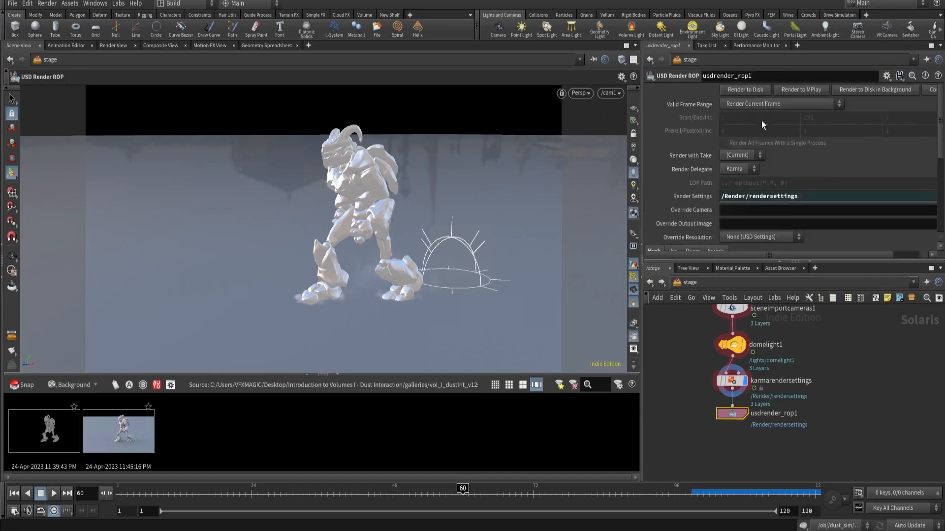
left_click(796, 90)
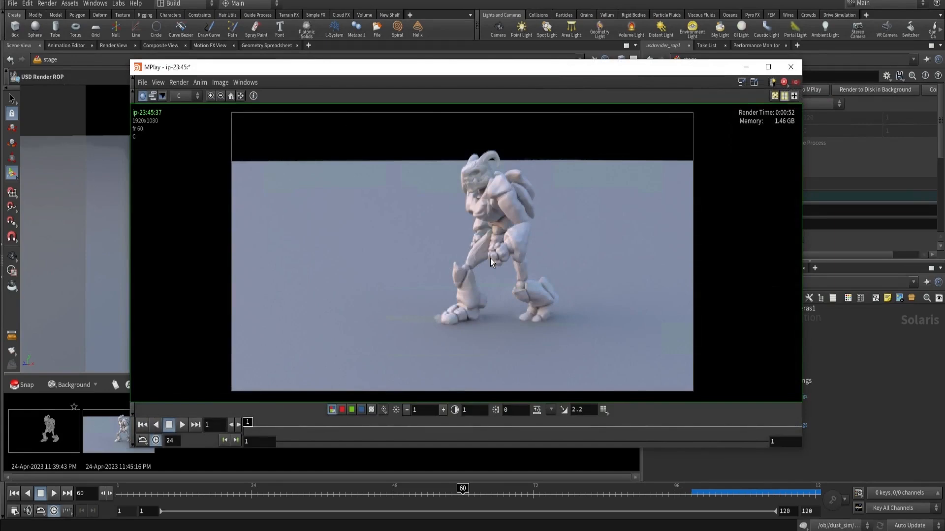
left_click(893, 377)
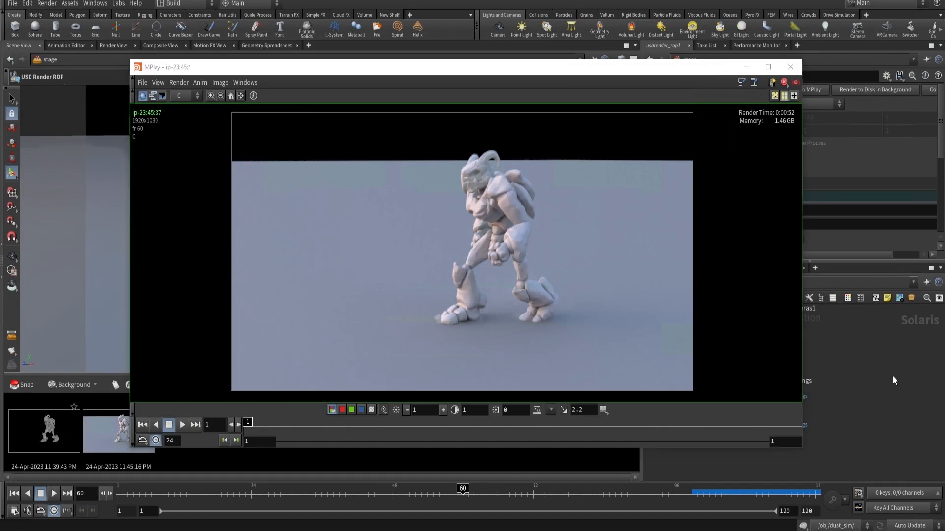
left_click_drag(741, 67, 583, 58)
Step: Set the Karma rendering engine to XPU Engine (Beta) and render the current frame to MPlay from usdrender_rop1
left_click_drag(697, 360, 769, 399)
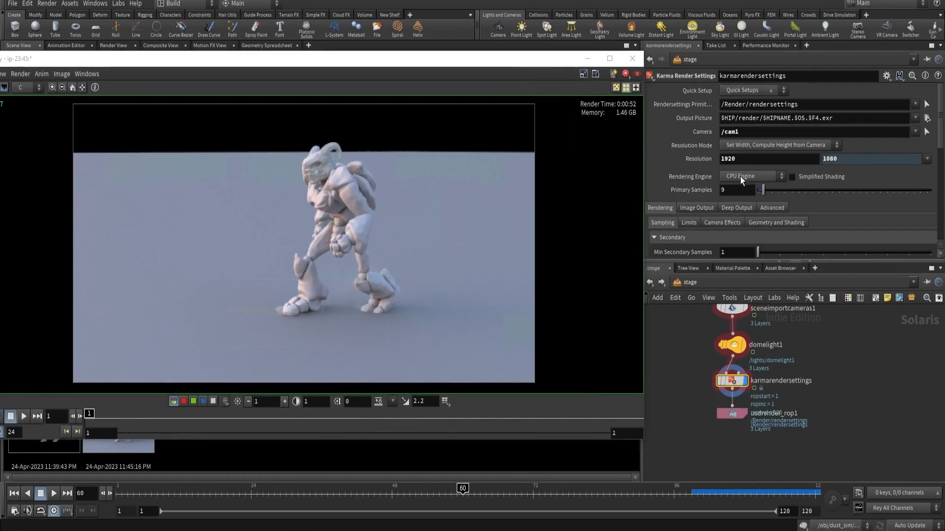
left_click(740, 176)
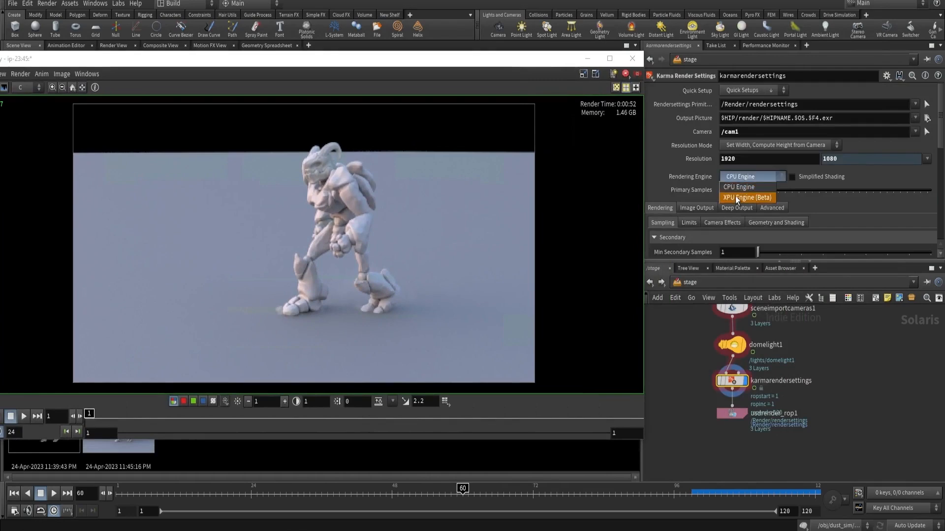
left_click(735, 197)
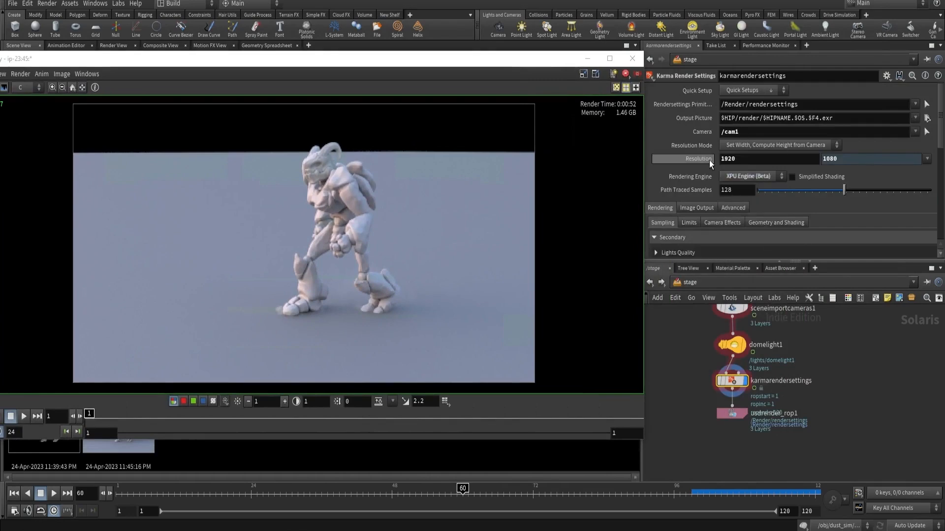
left_click(731, 414)
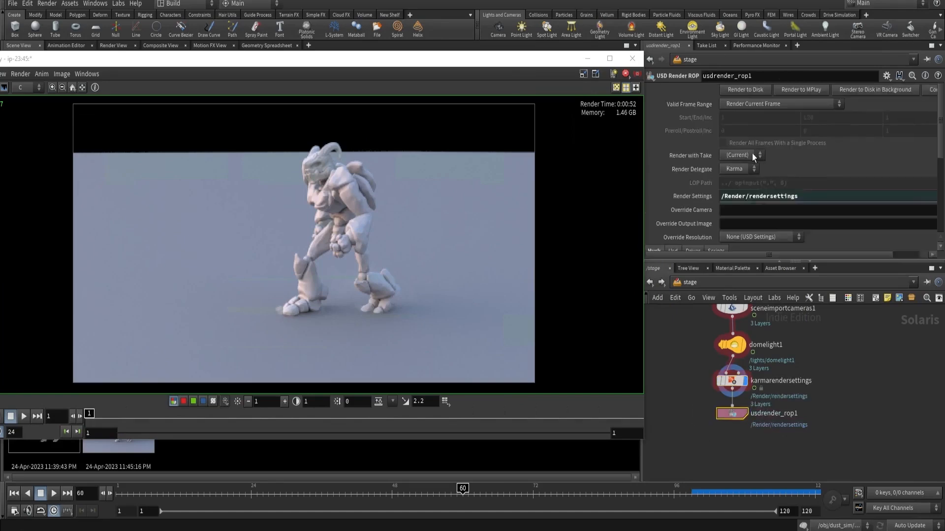
left_click(799, 90)
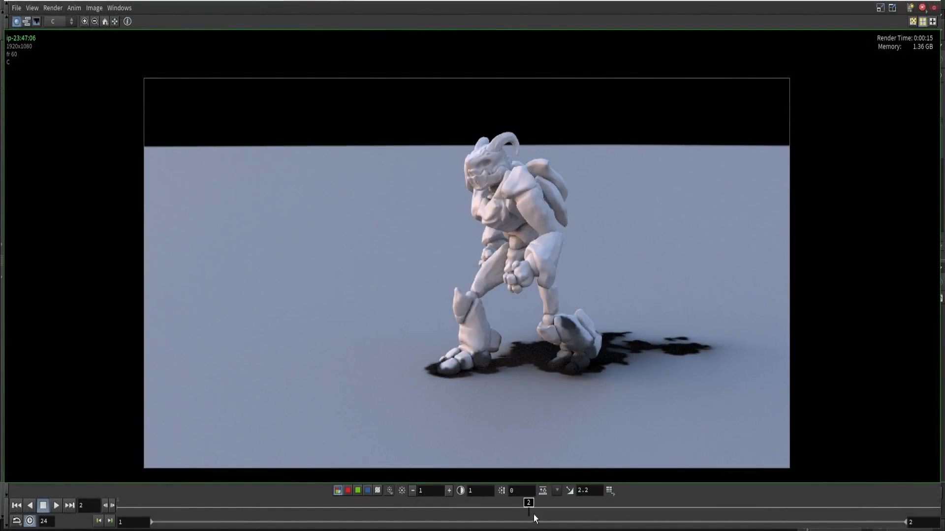
Step: Compare the CPU and XPU renders in MPlay, examining the character and the dust around its feet up close
mouse_move(502, 509)
left_mouse_down()
mouse_move(243, 507)
mouse_move(527, 507)
mouse_move(236, 507)
mouse_move(535, 454)
left_mouse_up()
scroll(511, 221, "up", 6)
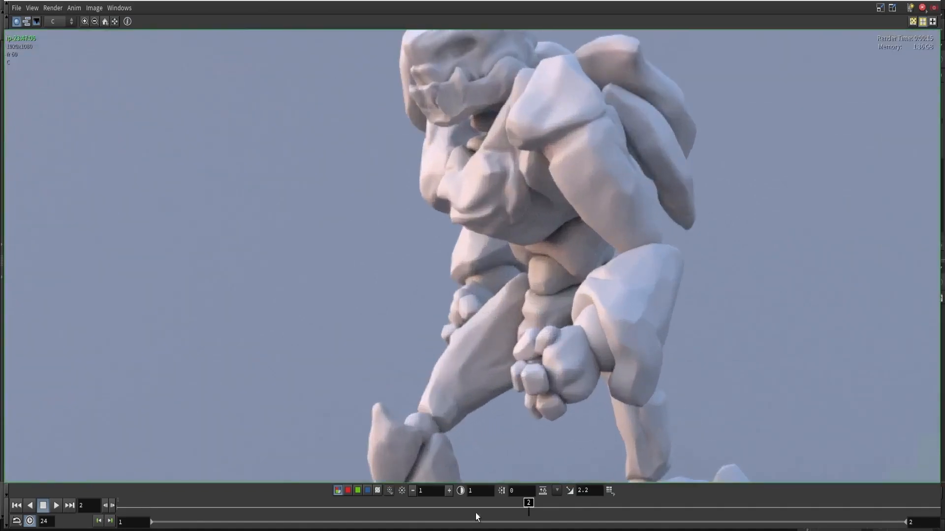
mouse_move(483, 505)
left_mouse_down()
mouse_move(139, 506)
mouse_move(523, 506)
mouse_move(196, 507)
mouse_move(568, 474)
mouse_move(143, 468)
mouse_move(553, 456)
mouse_move(173, 470)
mouse_move(662, 428)
left_mouse_up()
scroll(723, 233, "down", 6)
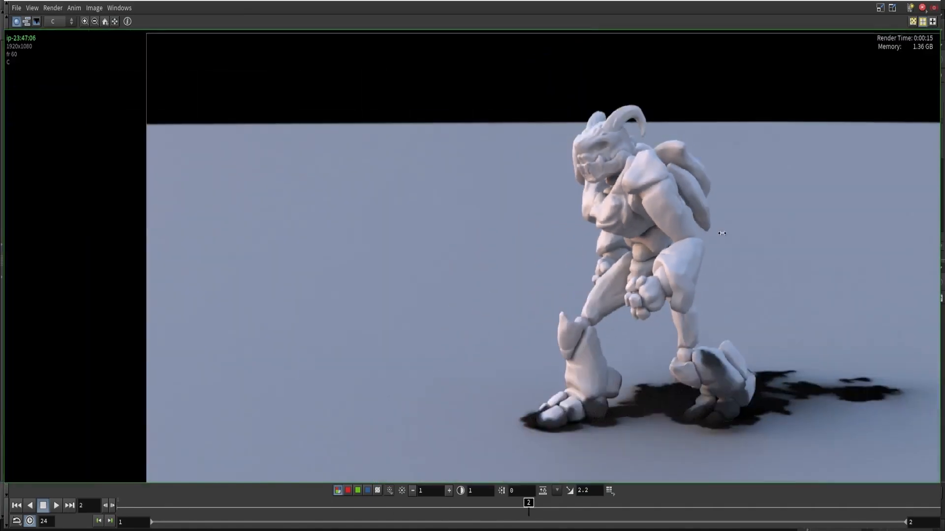
scroll(593, 319, "up", 6)
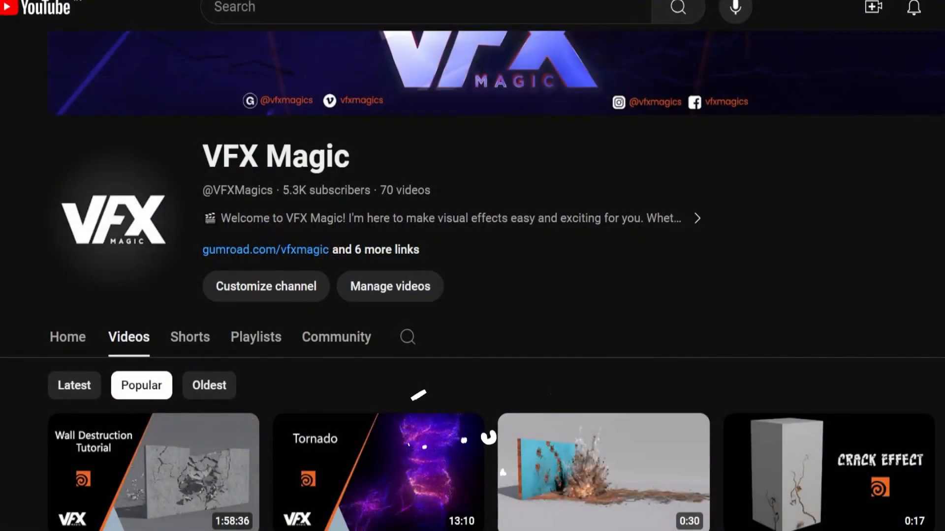
scroll(472, 296, "down", 3)
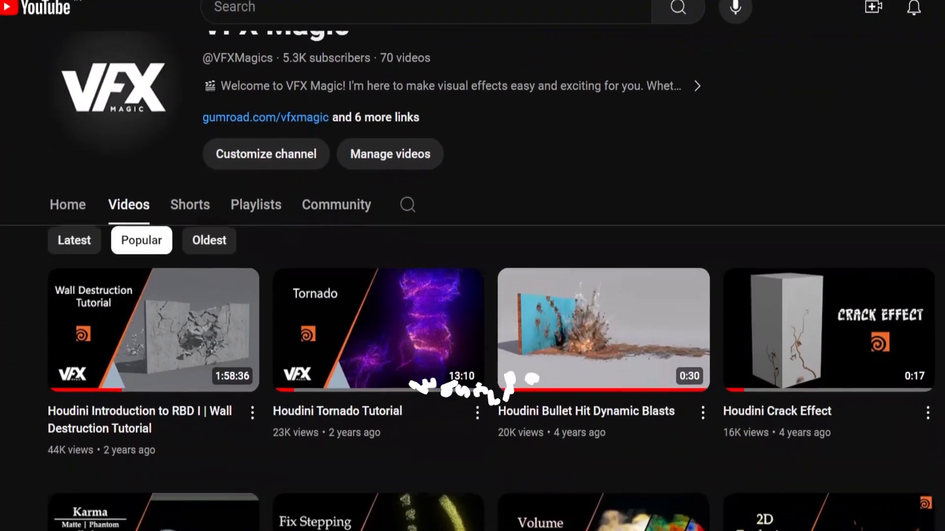
scroll(472, 295, "down", 5)
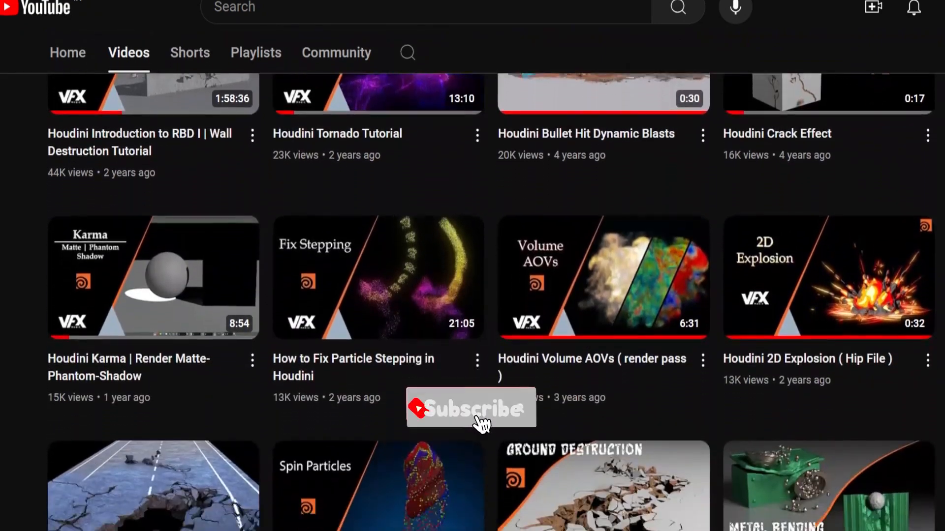
scroll(472, 295, "down", 6)
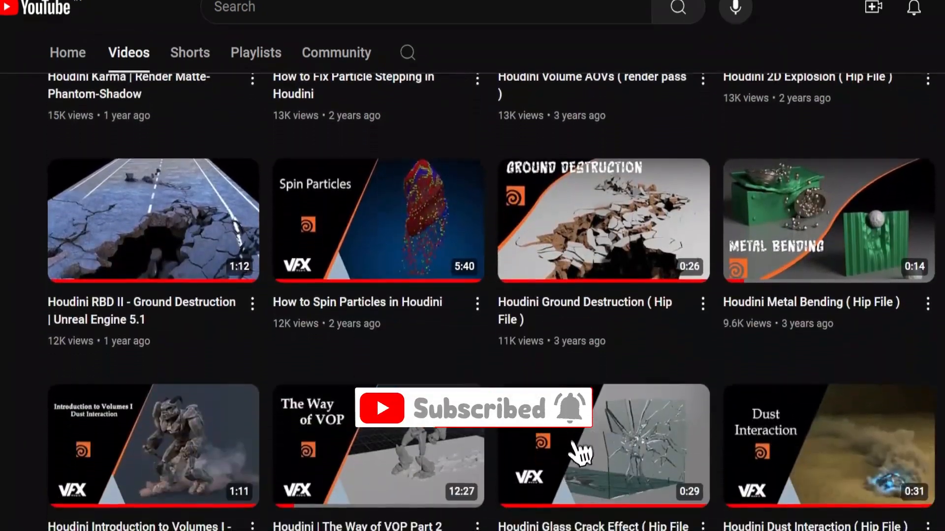
scroll(473, 295, "down", 3)
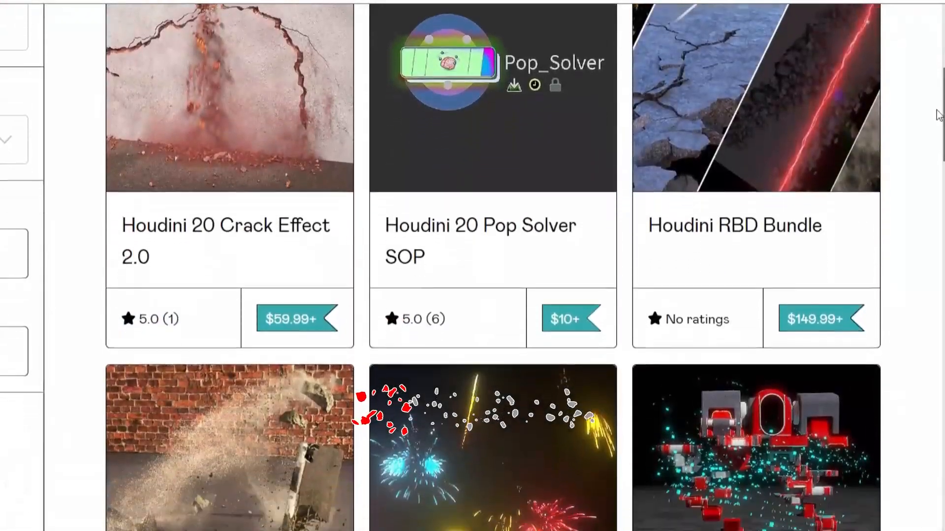
scroll(934, 127, "down", 6)
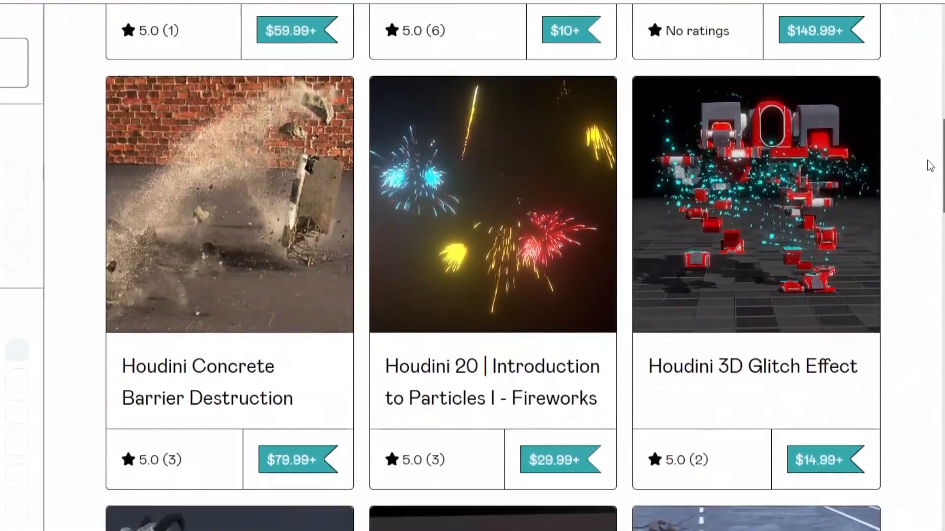
scroll(930, 165, "down", 7)
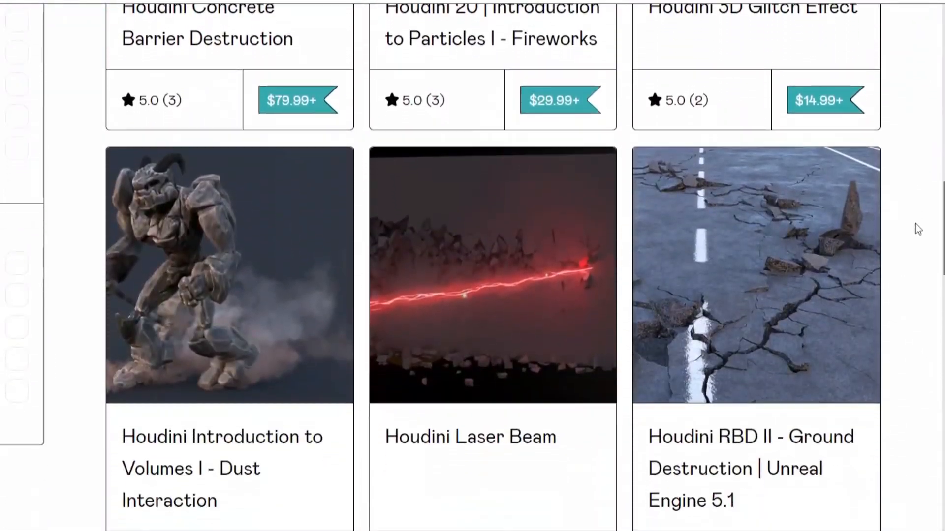
scroll(915, 229, "down", 7)
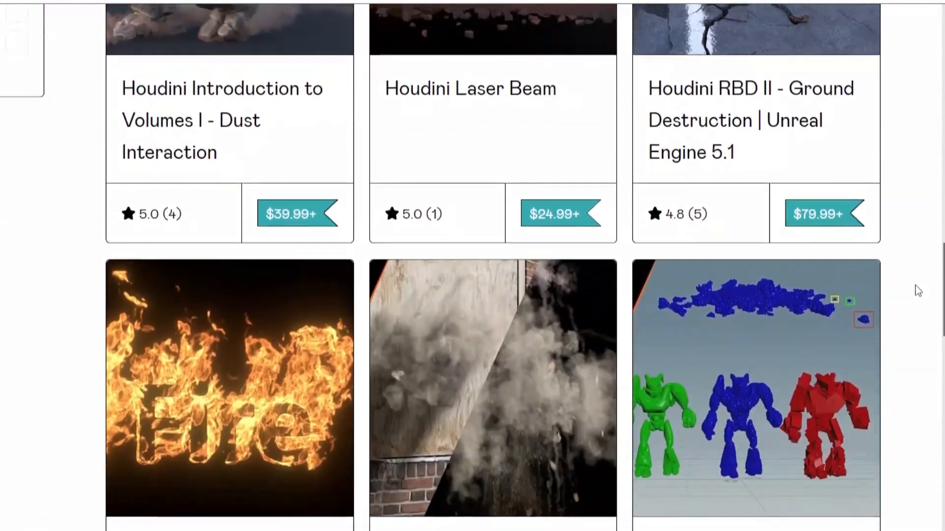
scroll(916, 289, "down", 8)
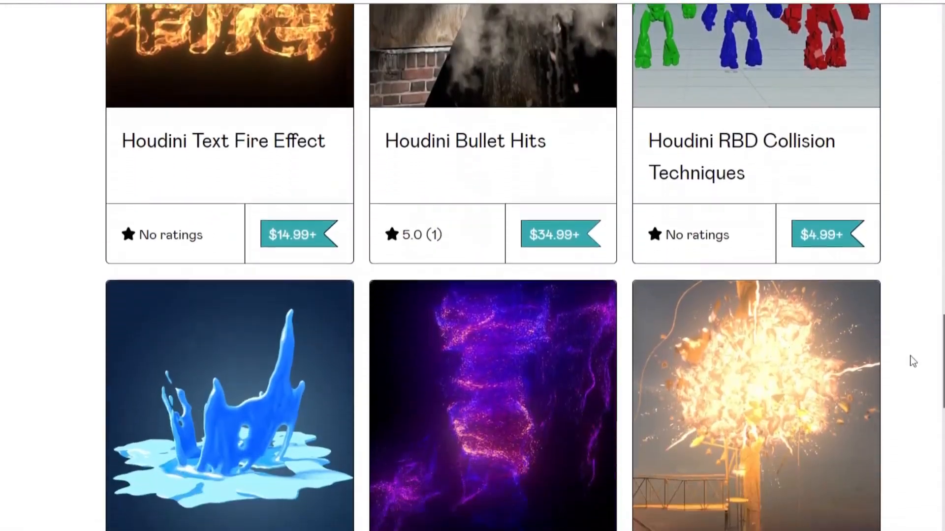
scroll(912, 361, "down", 8)
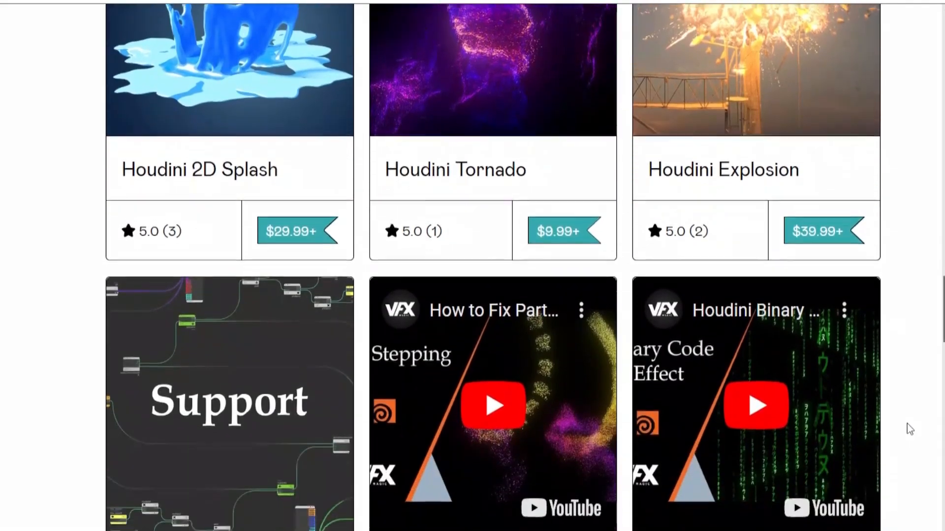
scroll(905, 421, "down", 4)
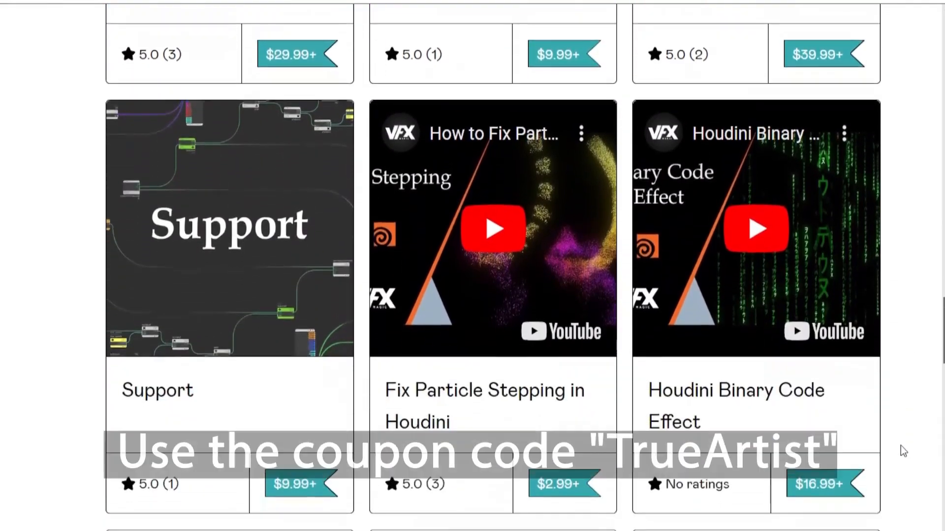
scroll(901, 450, "down", 6)
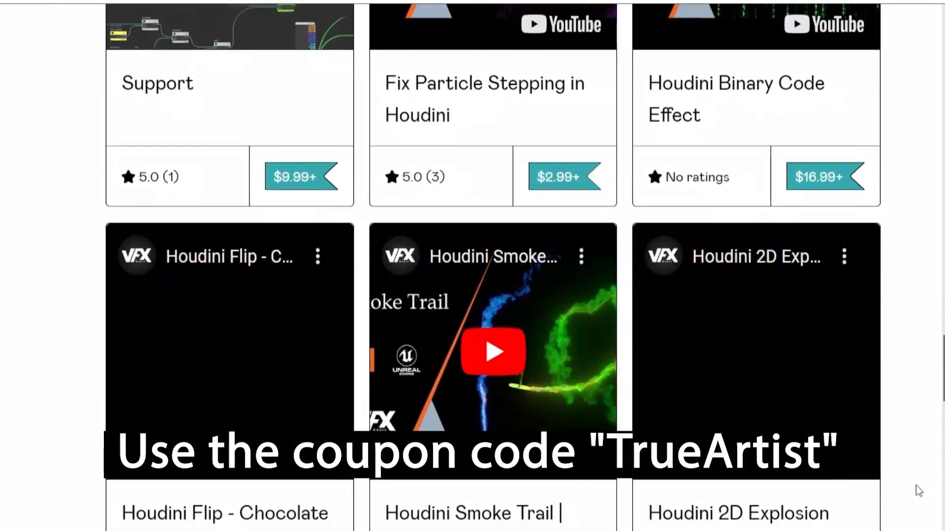
scroll(918, 496, "down", 3)
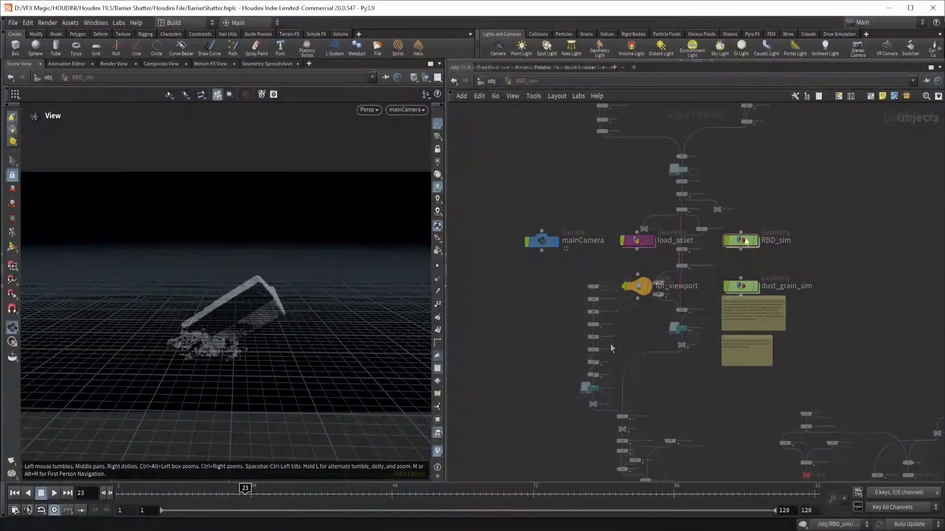
scroll(689, 268, "down", 5)
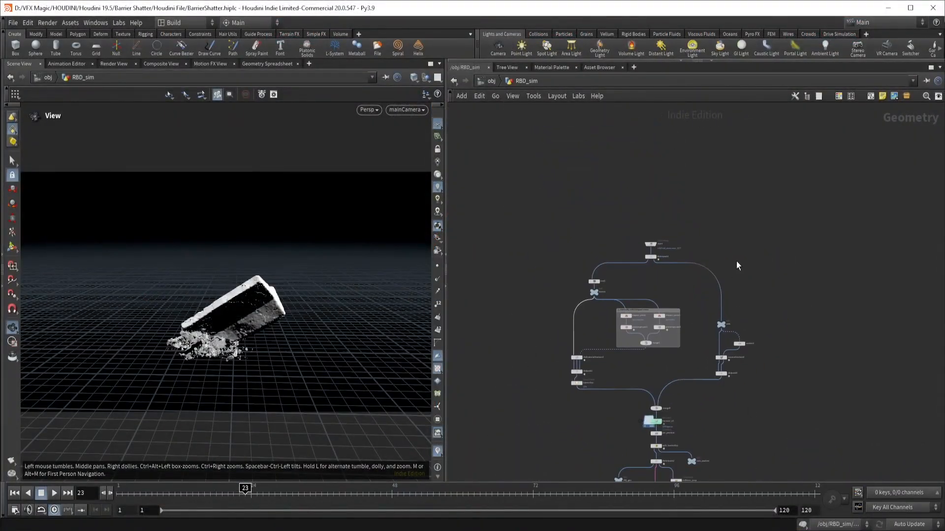
scroll(784, 268, "down", 3)
scroll(746, 443, "up", 4)
middle_click_drag(746, 443, 700, 230)
middle_click_drag(795, 324, 792, 231)
middle_click_drag(811, 354, 820, 287)
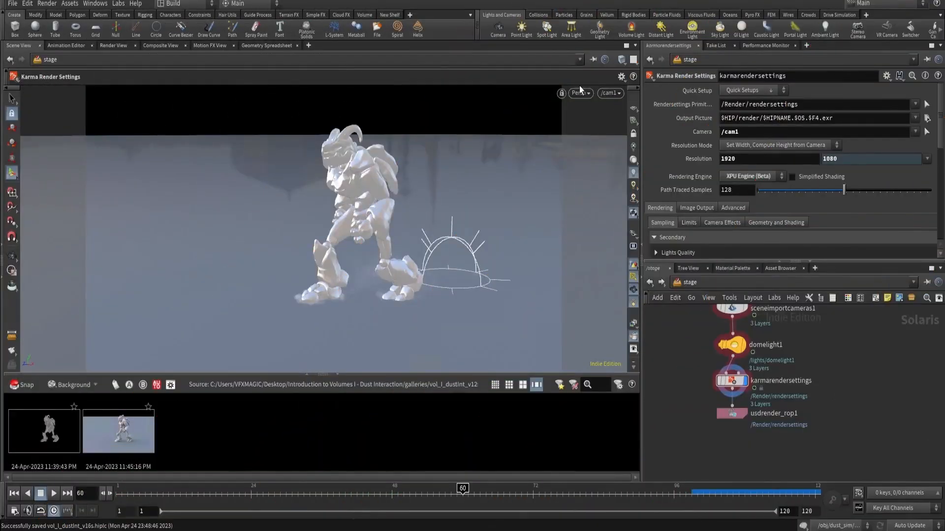
Step: Switch the viewport renderer to Karma to preview the stage with the XPU engine
left_click(583, 93)
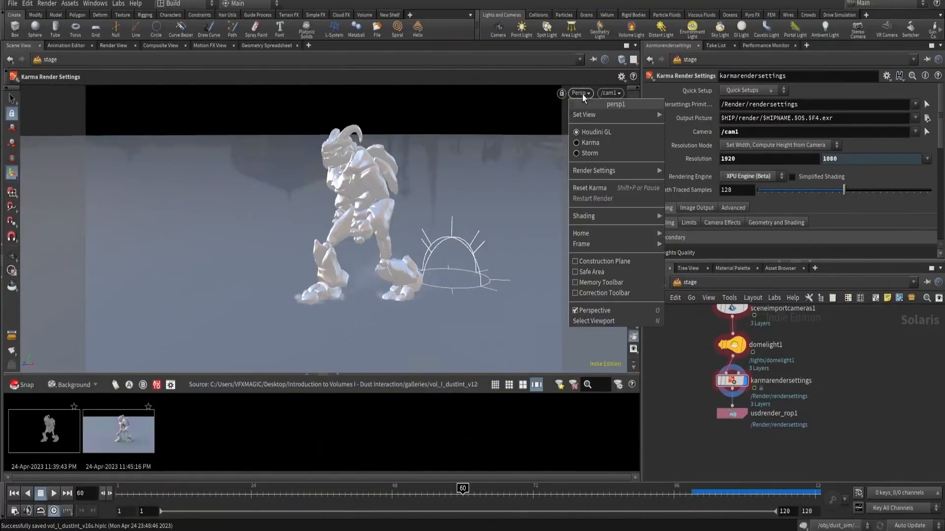
left_click(587, 141)
scroll(713, 362, "down", 2)
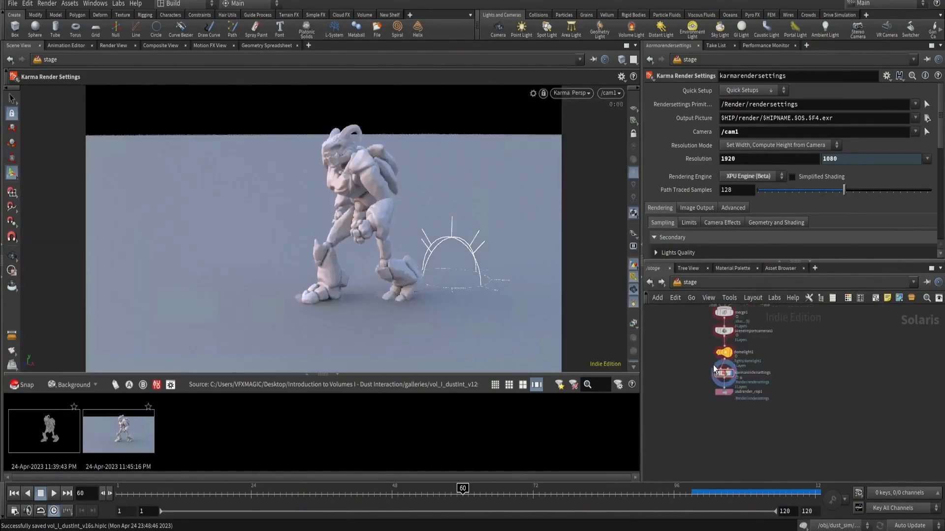
middle_click_drag(706, 380, 695, 346)
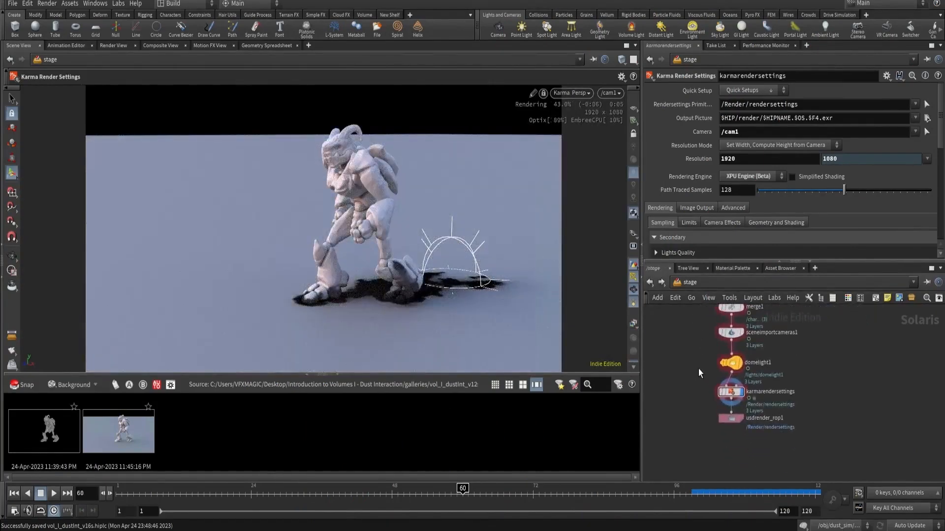
Step: Add a Material Library node and insert it between domelight1 and karmarendersettings
key("Tab")
type("mat")
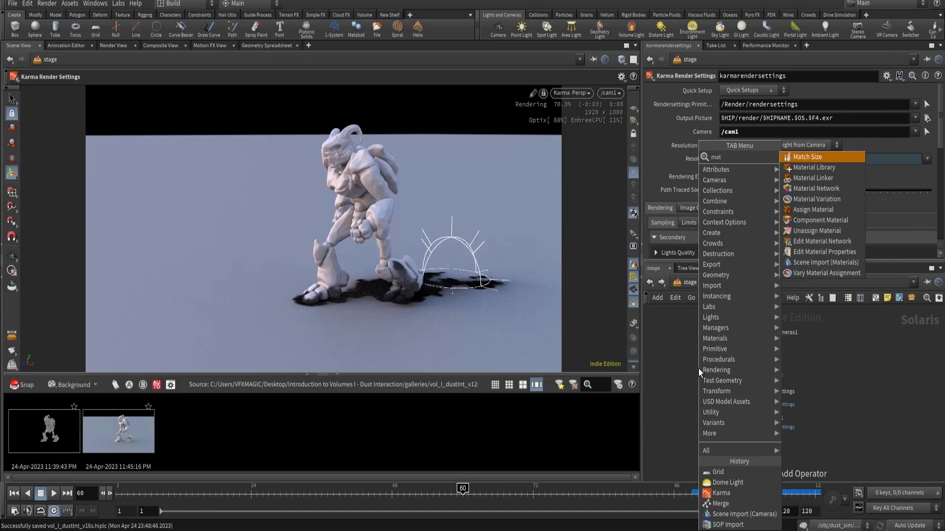
key("Down")
key("Return")
left_click(686, 364)
left_click_drag(688, 365, 765, 393)
Step: Inside the Material Library, add an XPU Pyro Preview material and rename it dust
double_click(762, 392)
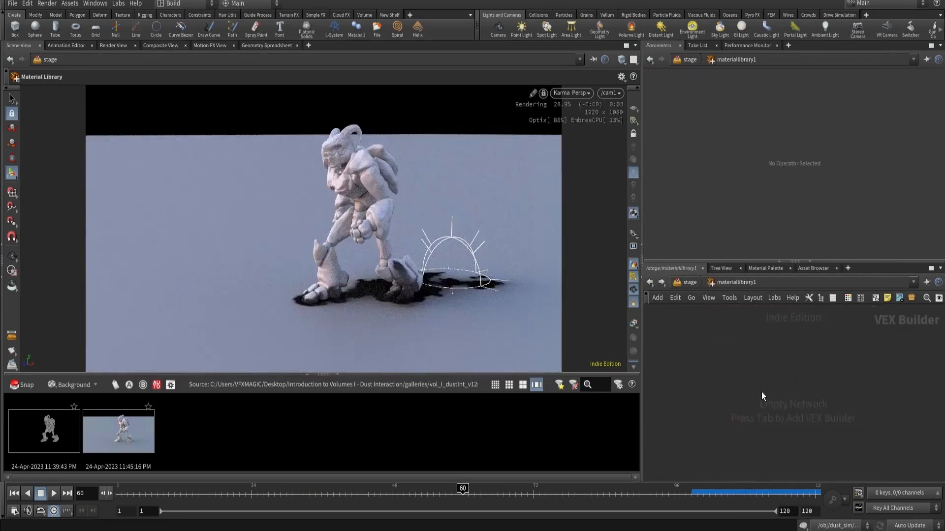
key("Tab")
type("xpu")
left_click(854, 43)
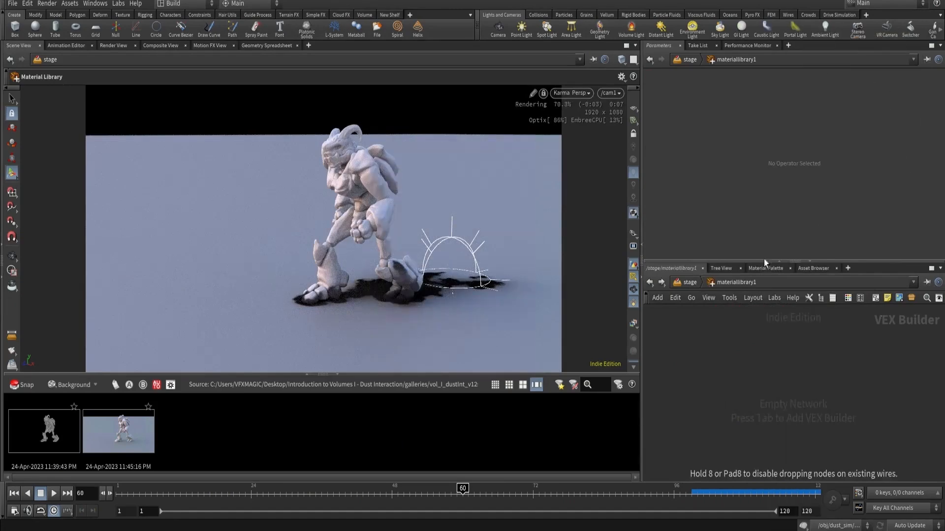
left_click(771, 376)
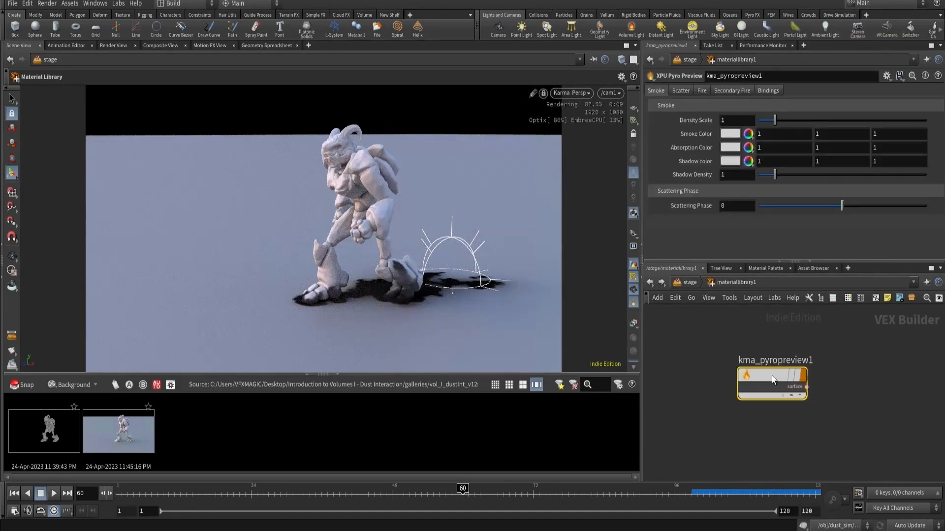
double_click(769, 361)
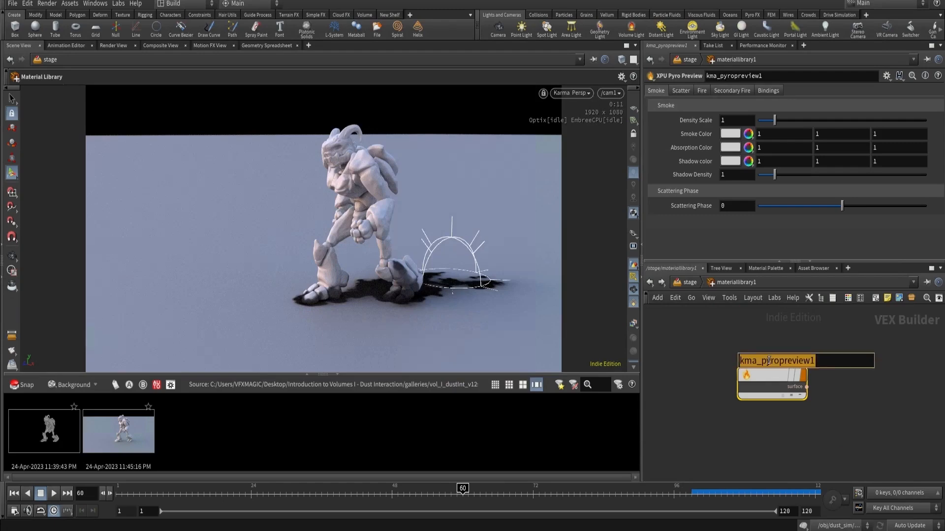
type("dust")
key("Return")
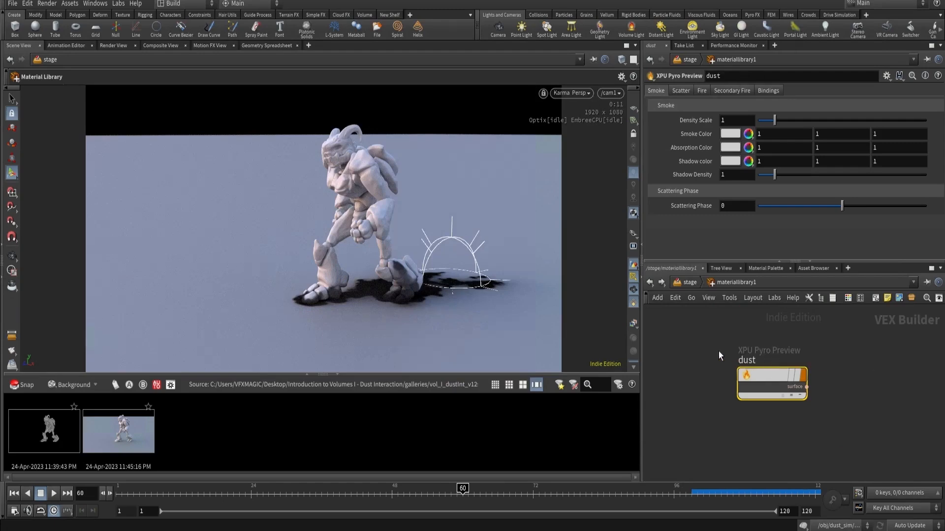
Step: Back in the stage network, set the Material VOP to dust and enable Assign to Geometry with the geometry path /dust
left_click(698, 353)
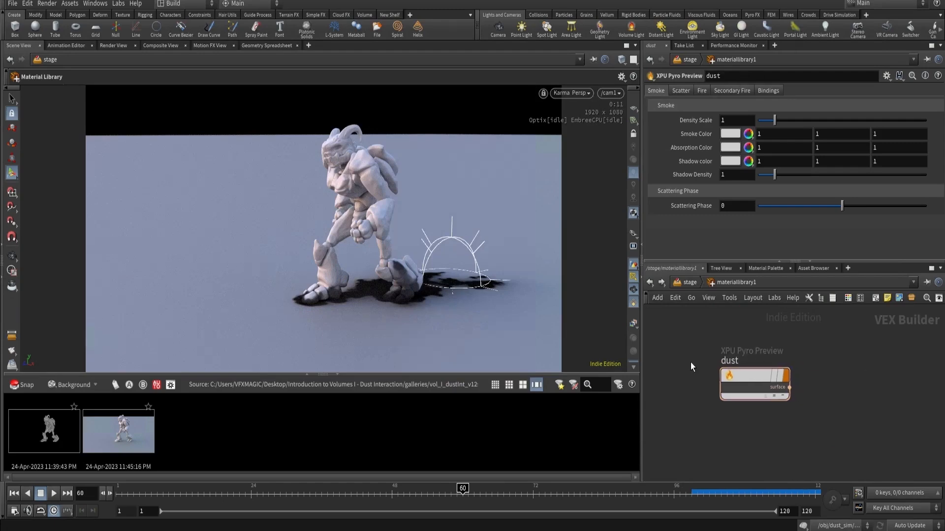
key("u")
left_click(762, 192)
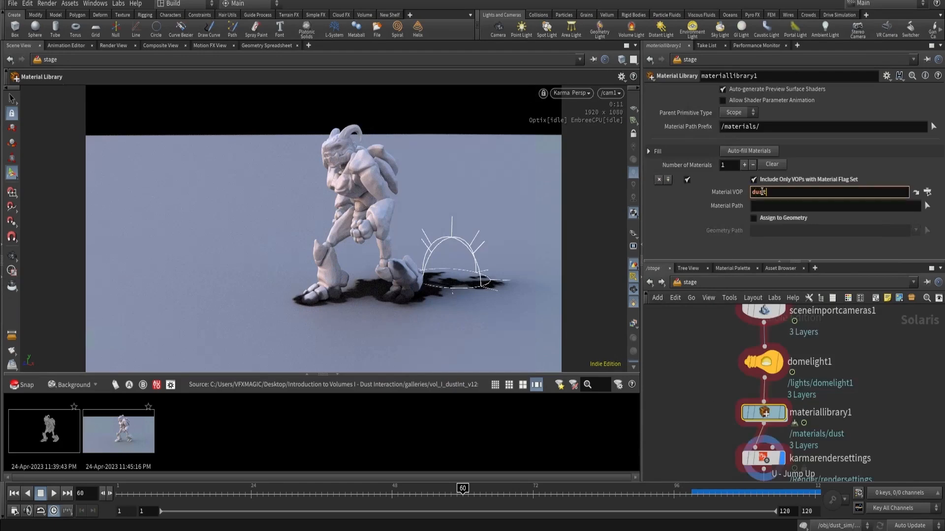
key("Return")
left_click(762, 220)
left_click(765, 230)
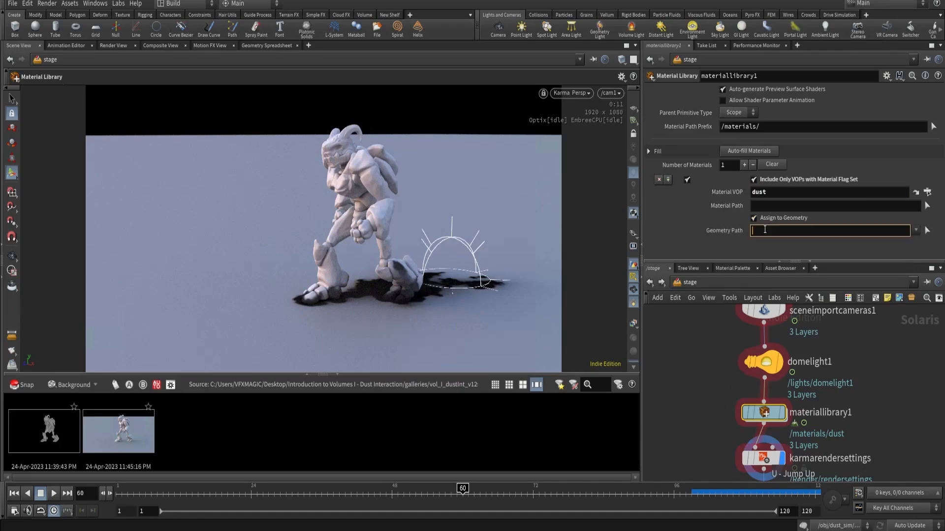
type("/dust")
key("Return")
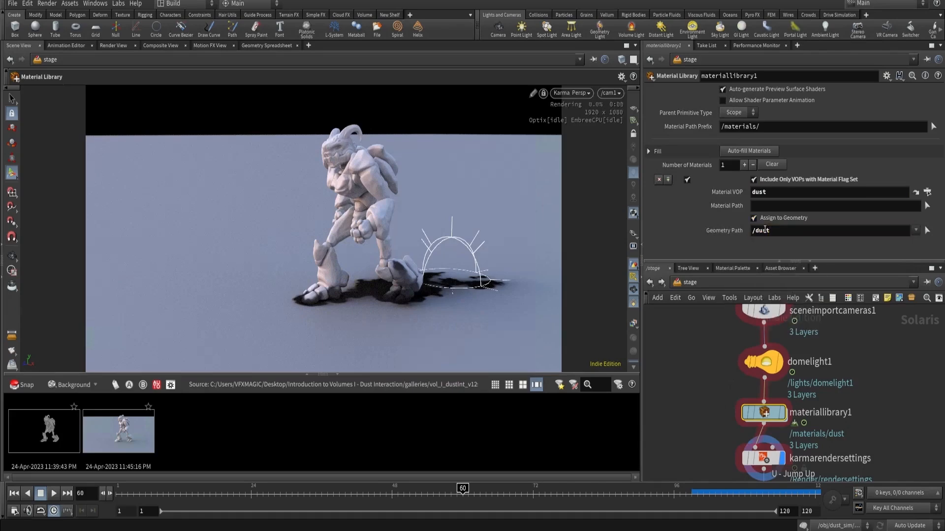
Step: Inside materiallibrary1, set the dust pyro material's Density Scale to 10
scroll(716, 429, "down", 4)
middle_click_drag(715, 428, 725, 470)
left_click(725, 350)
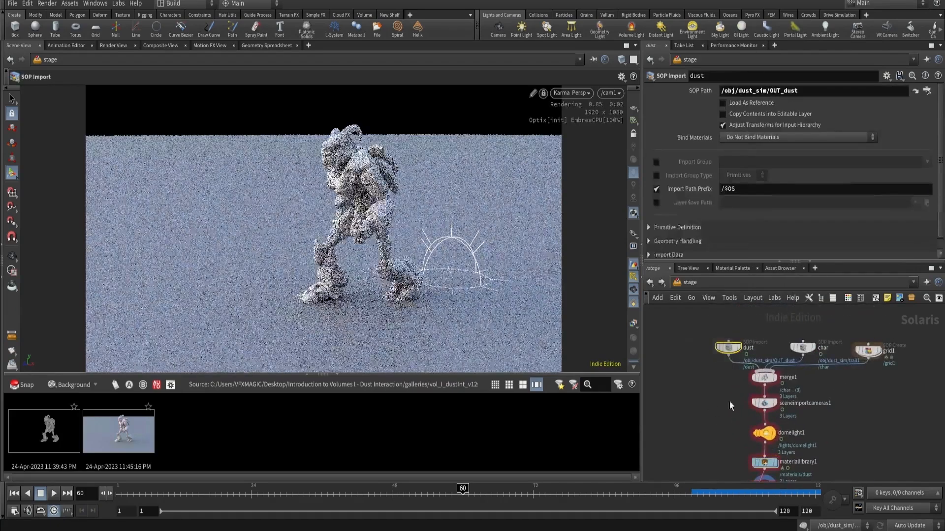
middle_click_drag(728, 427, 723, 381)
scroll(723, 380, "up", 2)
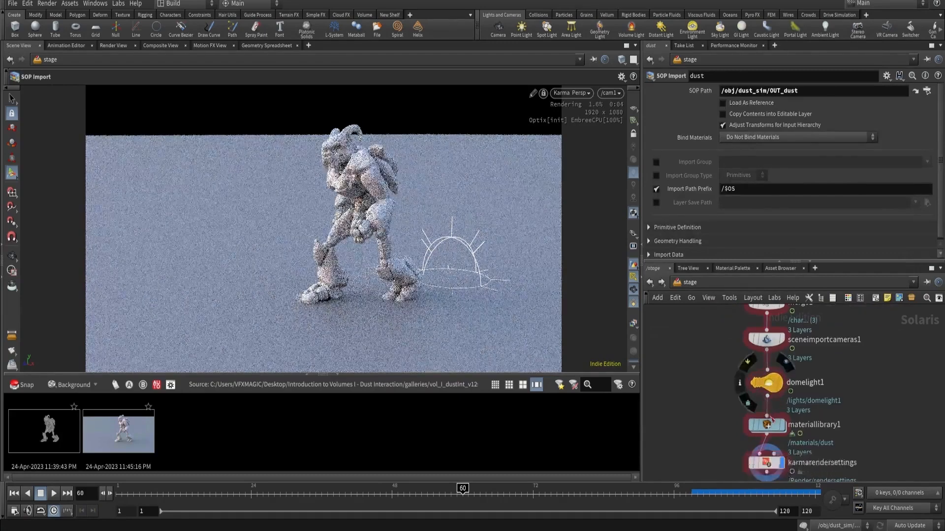
double_click(771, 422)
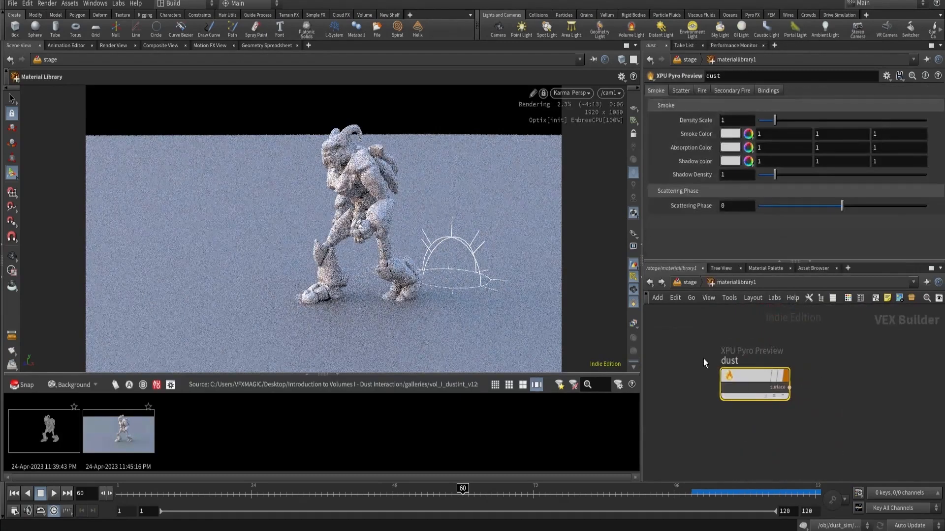
key("Return")
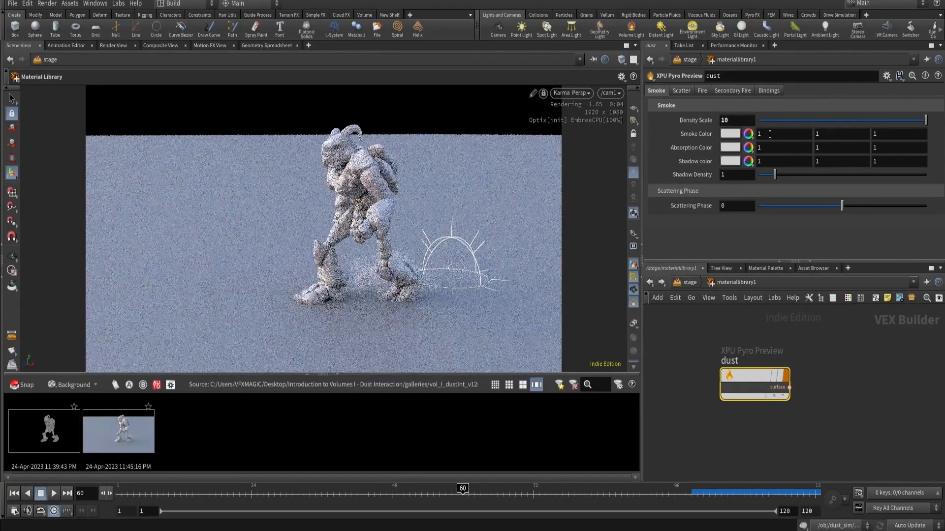
Step: Set the dust material's Smoke Color to 0.4, 0.2, 0.1
left_click(770, 134)
type(".4")
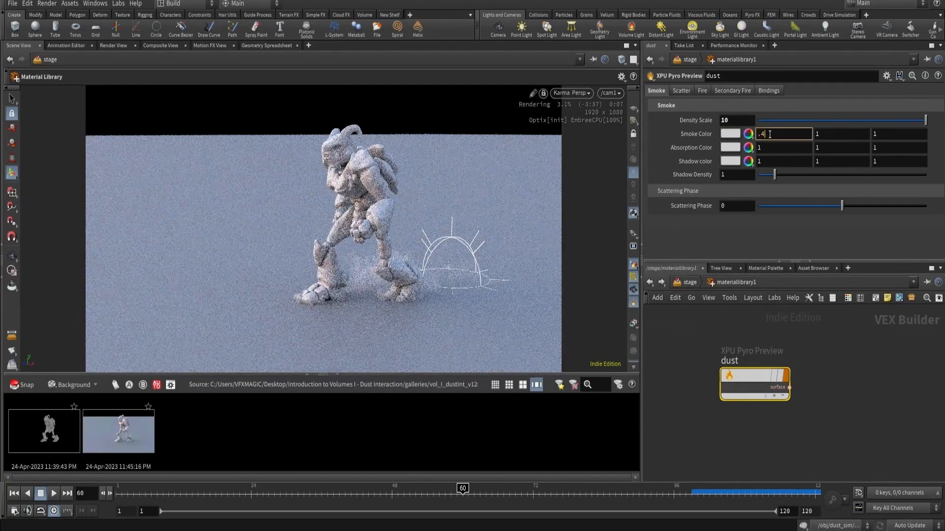
key("Tab")
type(".2")
key("Tab")
type(".1")
key("Return")
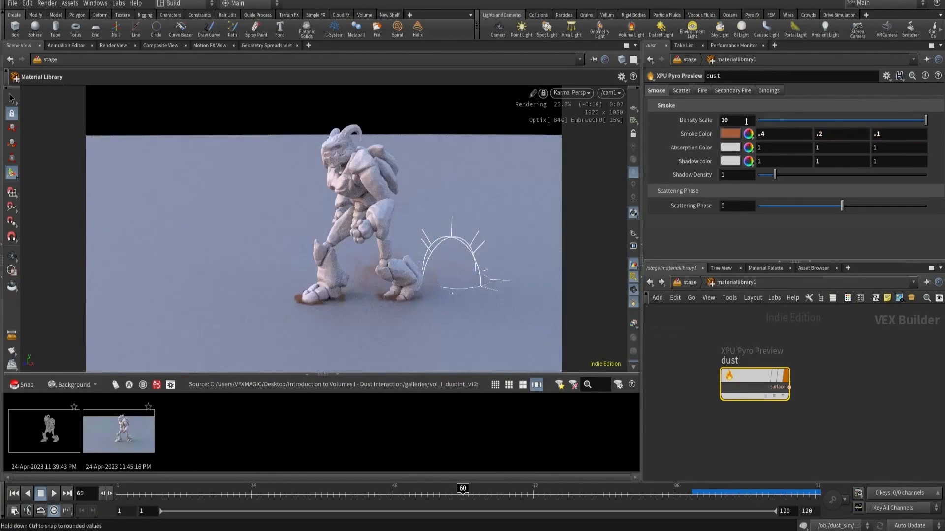
Step: Set the dust material's Density Scale to 20 and adjust its Smoke Color to 0.47, 0.3, 0.22
left_click(727, 120)
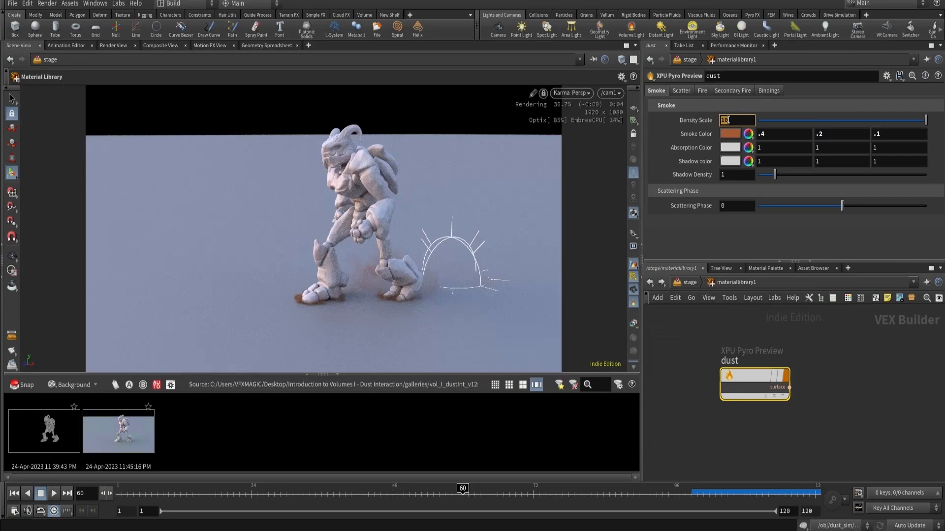
type("0")
key("Return")
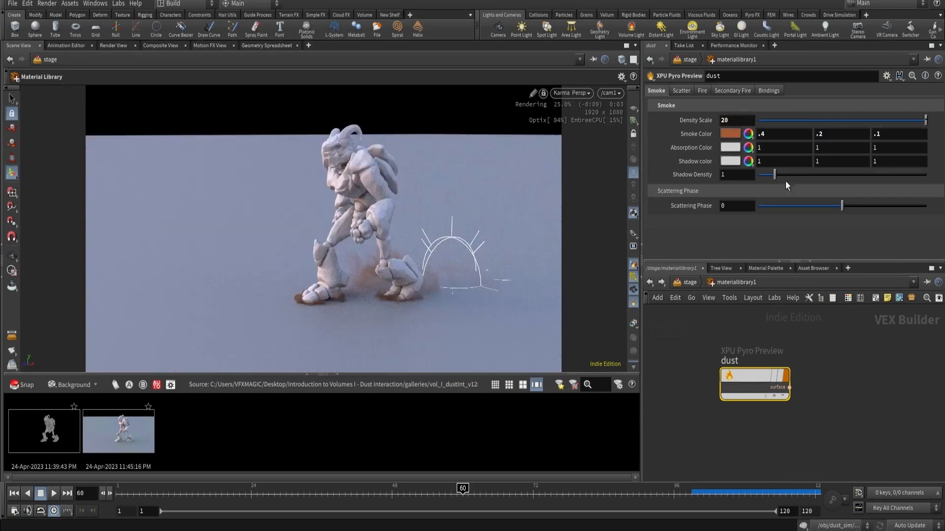
middle_click_drag(831, 133, 885, 142)
middle_click_drag(787, 134, 834, 154)
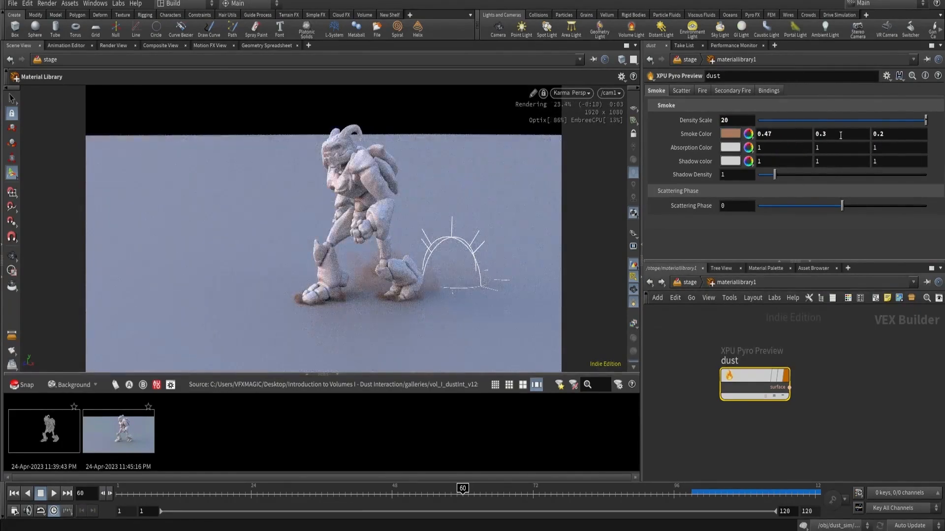
mouse_move(900, 134)
middle_mouse_down()
mouse_move(916, 164)
mouse_move(903, 142)
middle_mouse_up()
Step: Return to the stage network and render the current frame to MPlay from usdrender_rop1
left_click(689, 283)
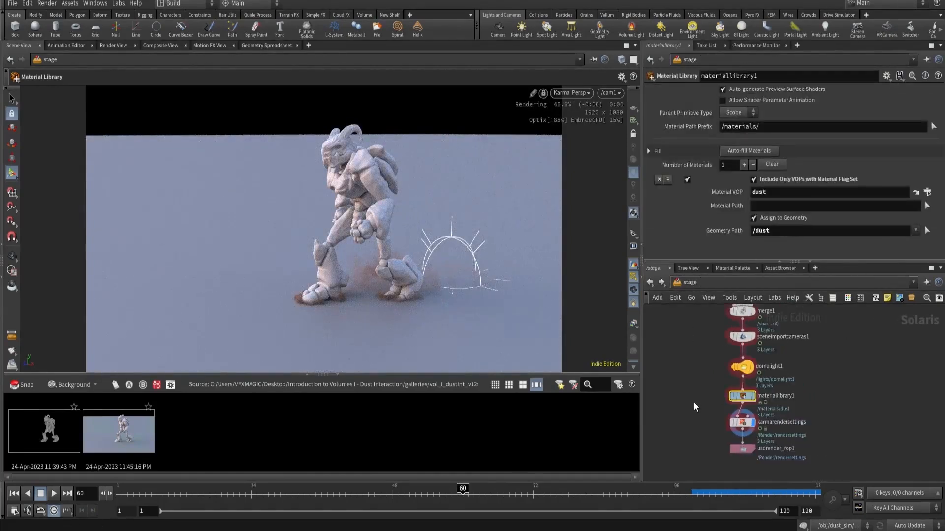
left_click_drag(710, 365, 793, 388)
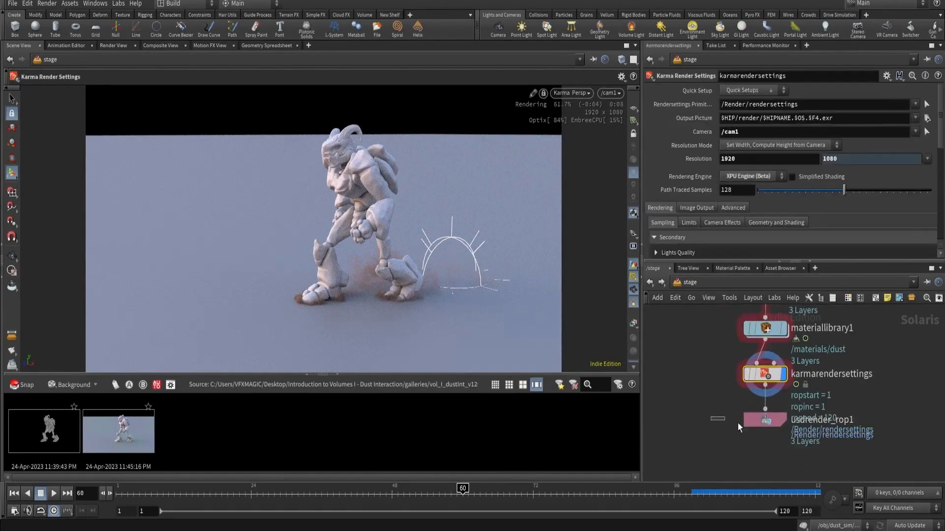
left_click_drag(737, 424, 753, 424)
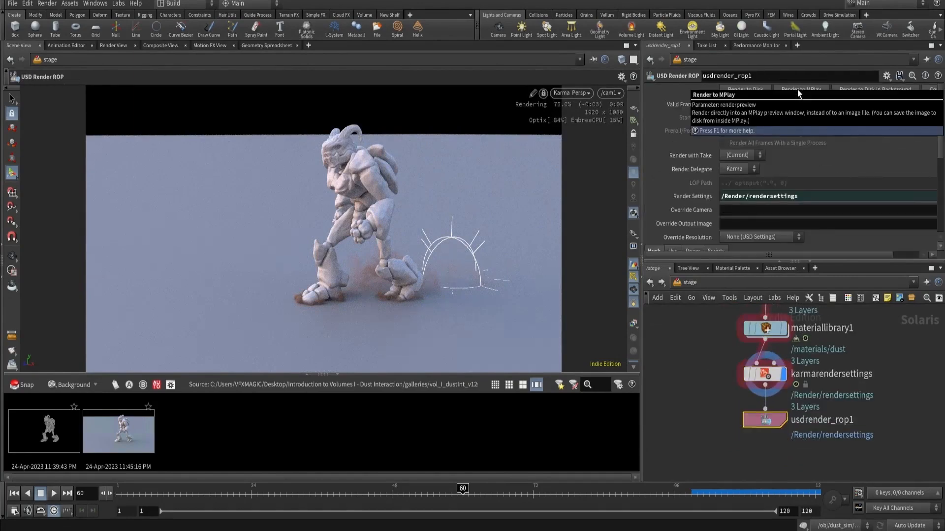
Step: Snapshot the viewport render and compare it with the earlier snapshots in the render gallery and the renders in MPlay
left_click(26, 385)
double_click(148, 439)
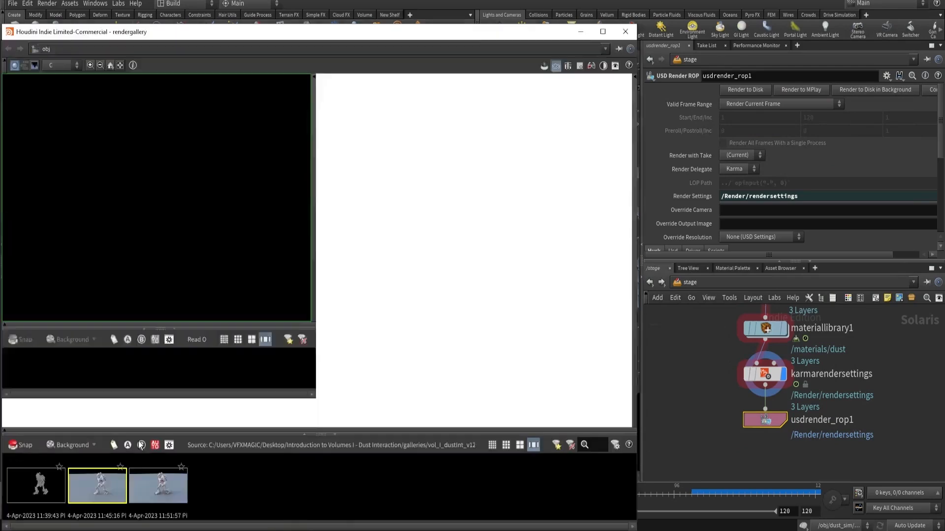
left_click(44, 486)
left_click(95, 495)
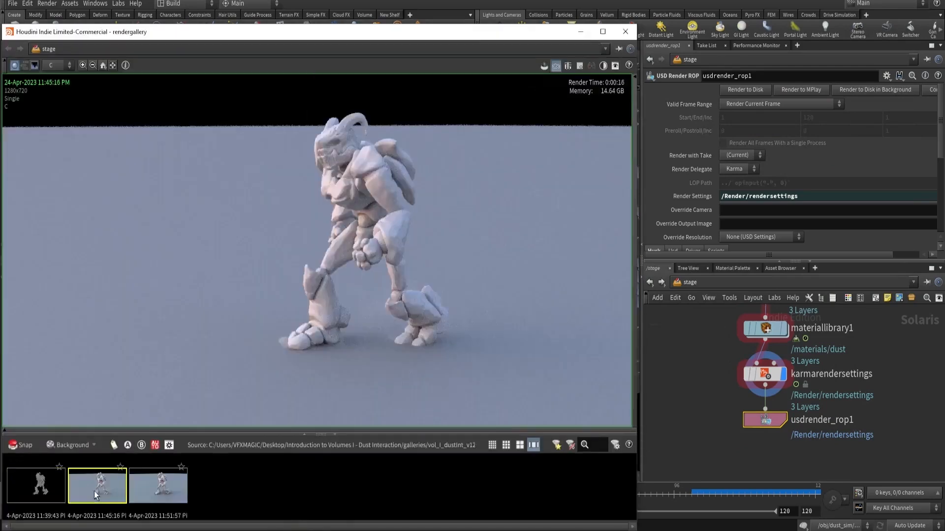
left_click(164, 487)
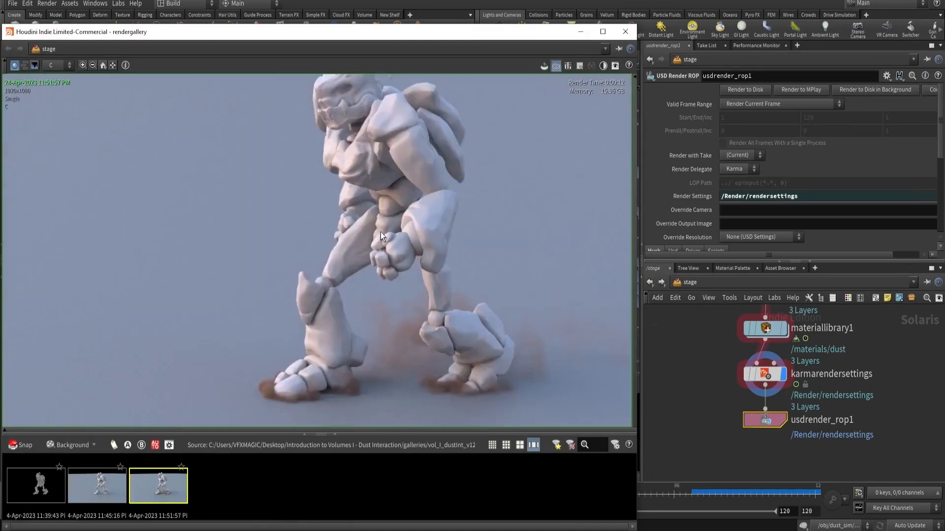
middle_click_drag(381, 235, 325, 252)
left_click(119, 483)
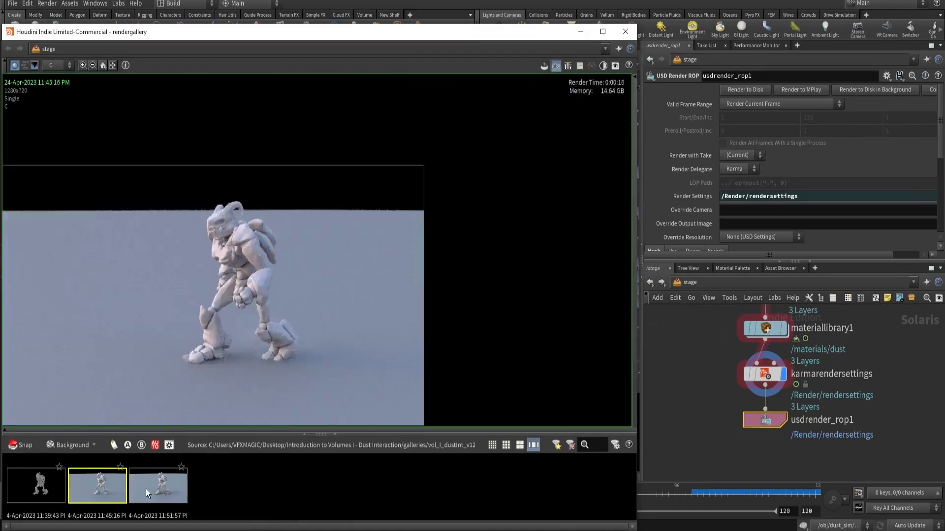
left_click(158, 492)
left_click(113, 494)
left_click(152, 492)
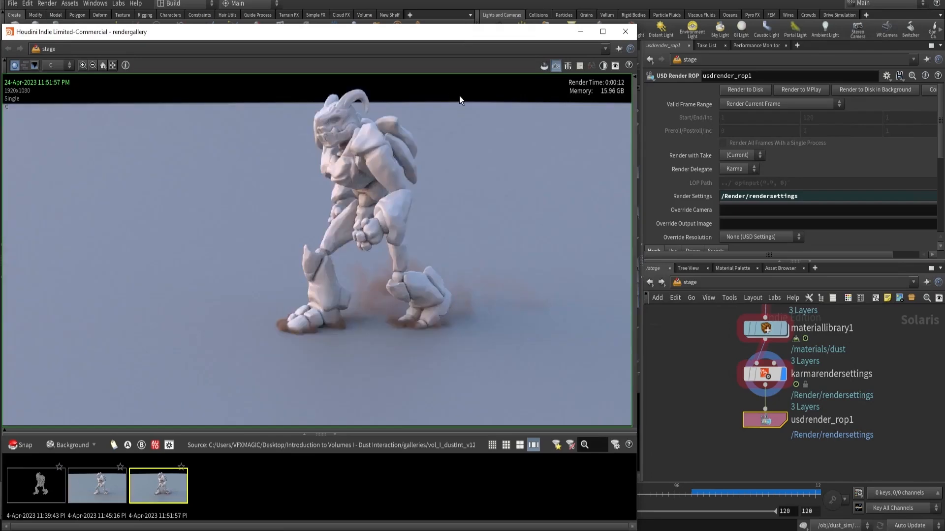
left_click(627, 32)
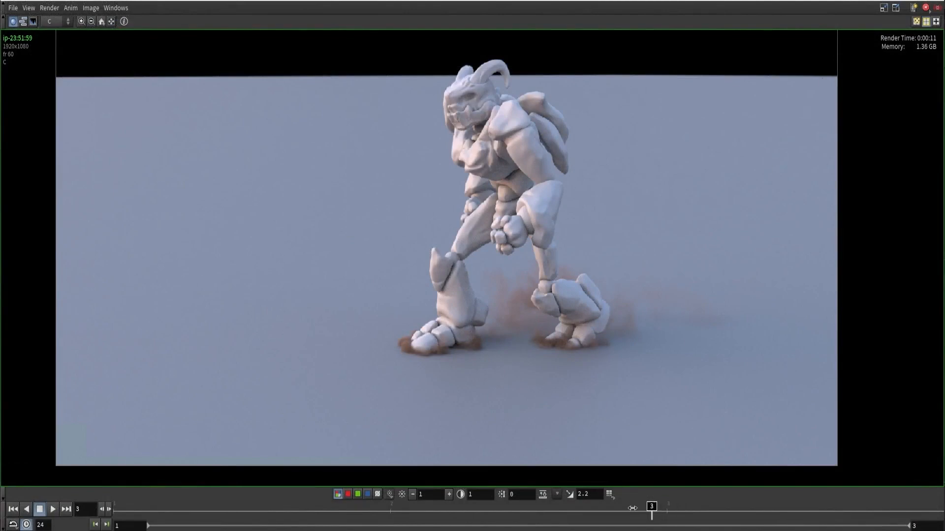
left_click_drag(633, 508, 667, 509)
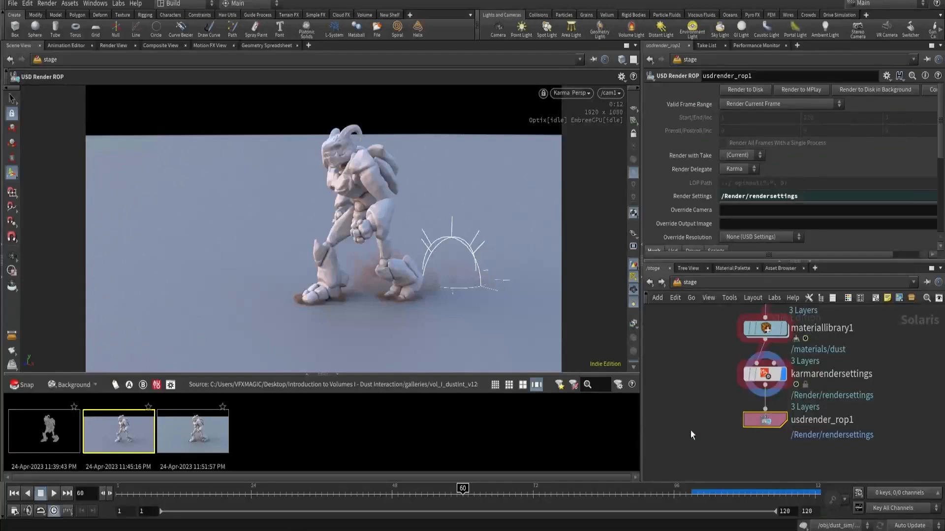
Step: Set Path Traced Samples to 16 on the karmarendersettings node
left_click(798, 386)
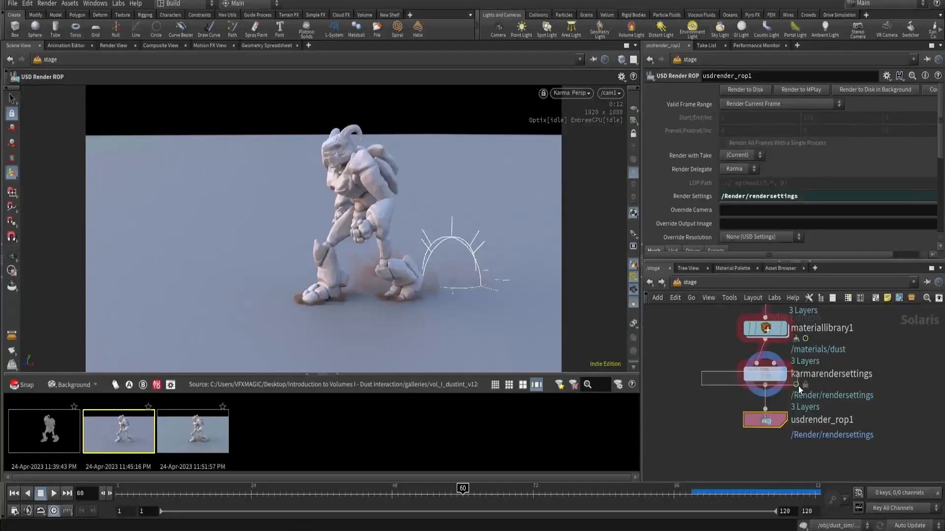
left_click(735, 189)
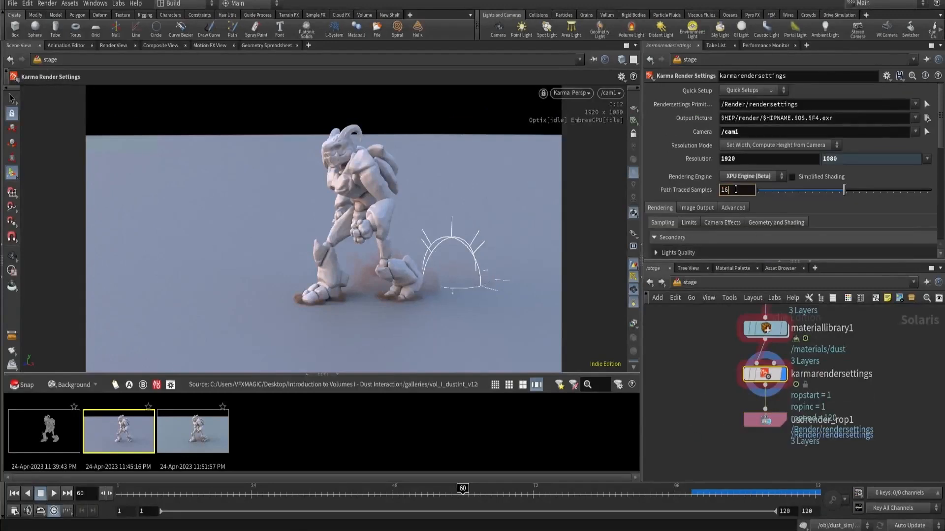
type("16")
key("Return")
Step: In the Camera Effects settings, disable Depth of Field and set both Velocity Blur and Instance Velocity Blur to Velocity blur
left_click(719, 223)
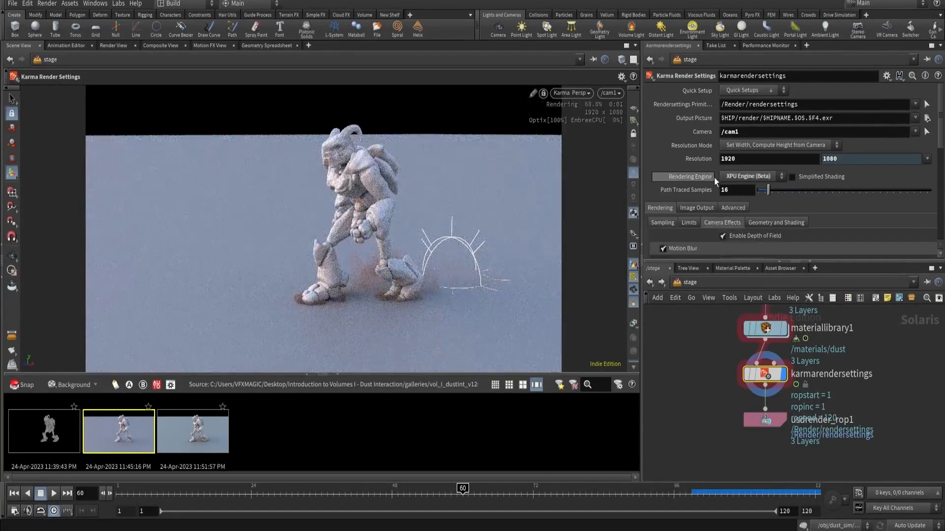
scroll(716, 179, "down", 5)
left_click(729, 112)
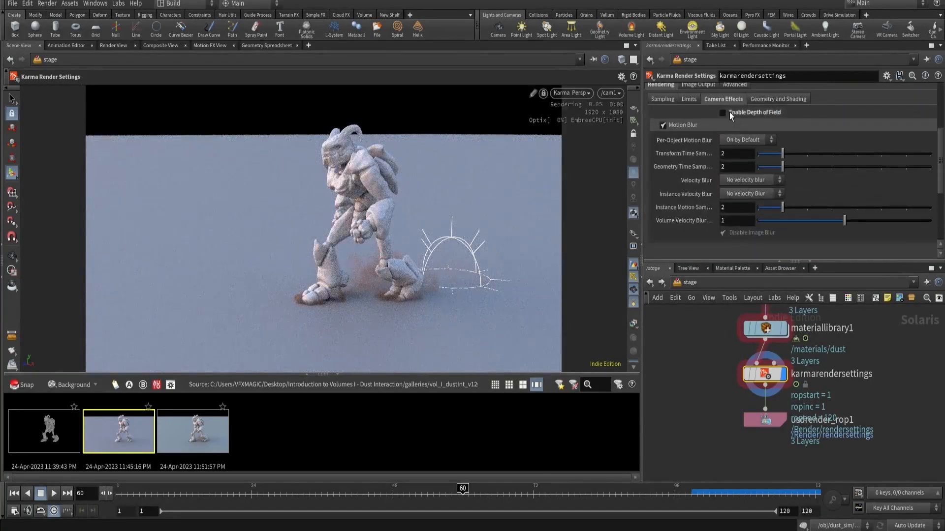
left_click(744, 180)
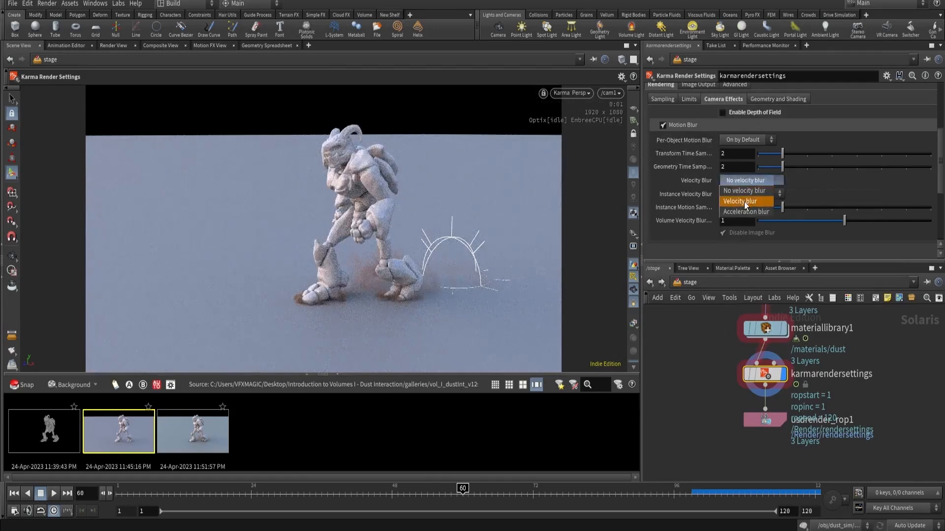
left_click(735, 197)
left_click(742, 211)
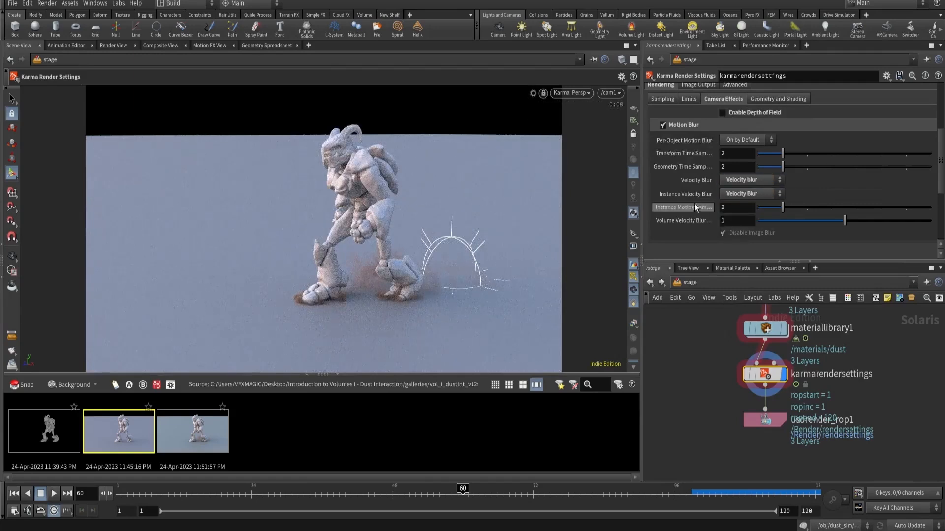
Step: Review the Sampling, Limits and Camera Effects settings of the Karma render settings
scroll(700, 155, "up", 2)
left_click(765, 140)
left_click(685, 139)
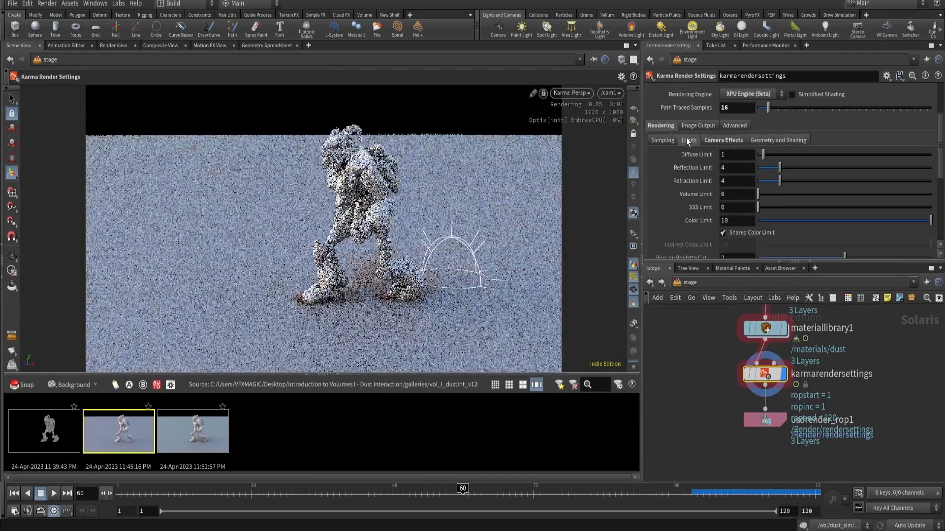
left_click(670, 140)
left_click(684, 140)
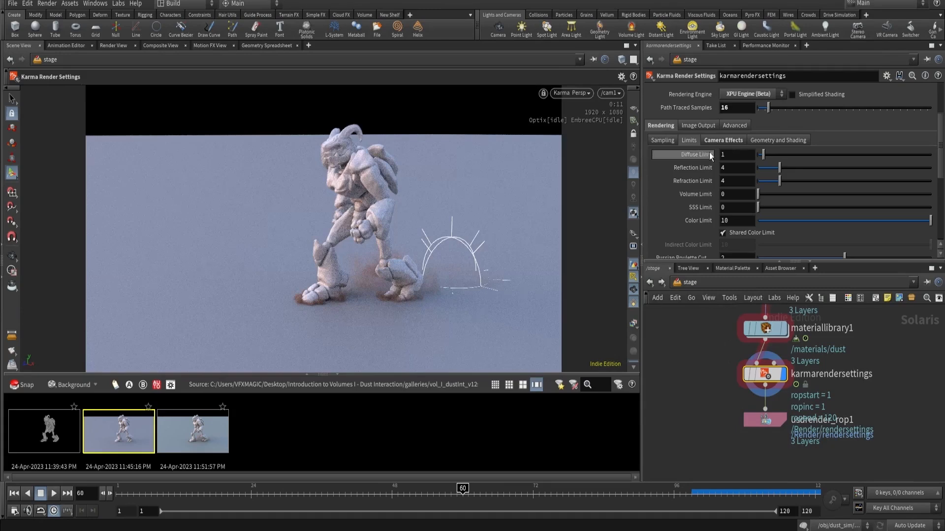
left_click(716, 141)
scroll(718, 146, "up", 3)
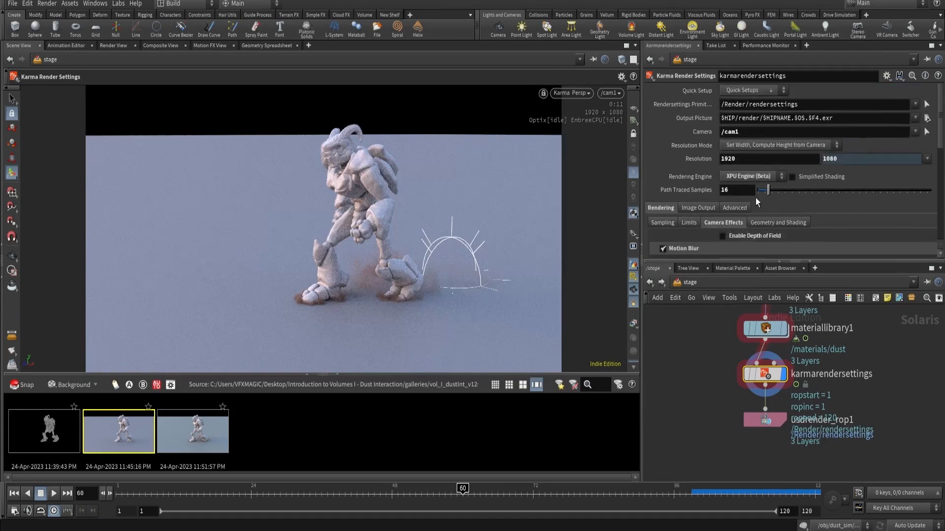
scroll(736, 182, "down", 3)
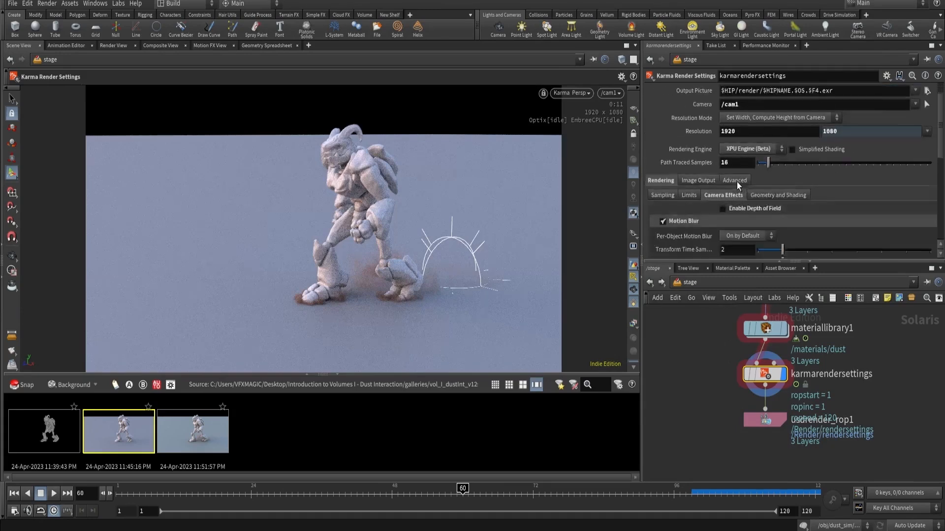
Step: Render the frame with velocity blur to MPlay from usdrender_rop1 and inspect the character and dust up close
left_click(739, 410)
left_click(796, 92)
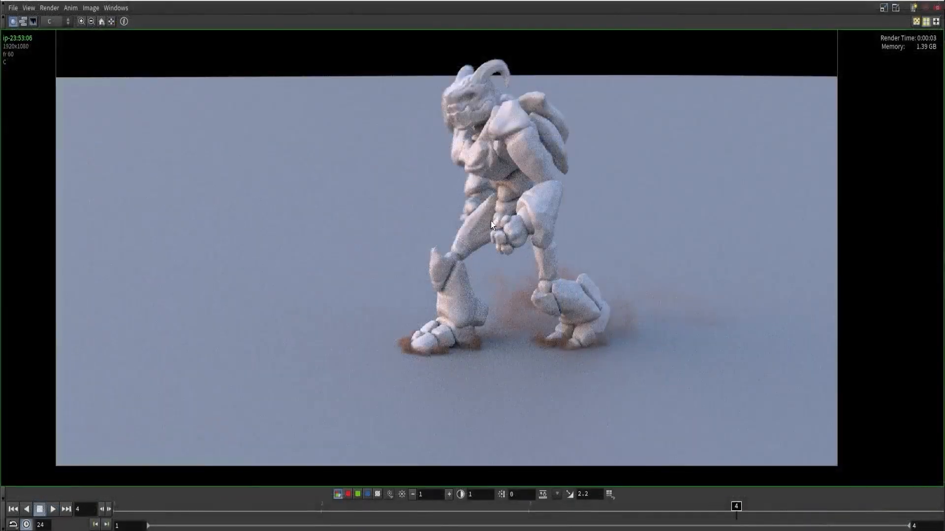
scroll(491, 220, "up", 3)
scroll(552, 283, "up", 2)
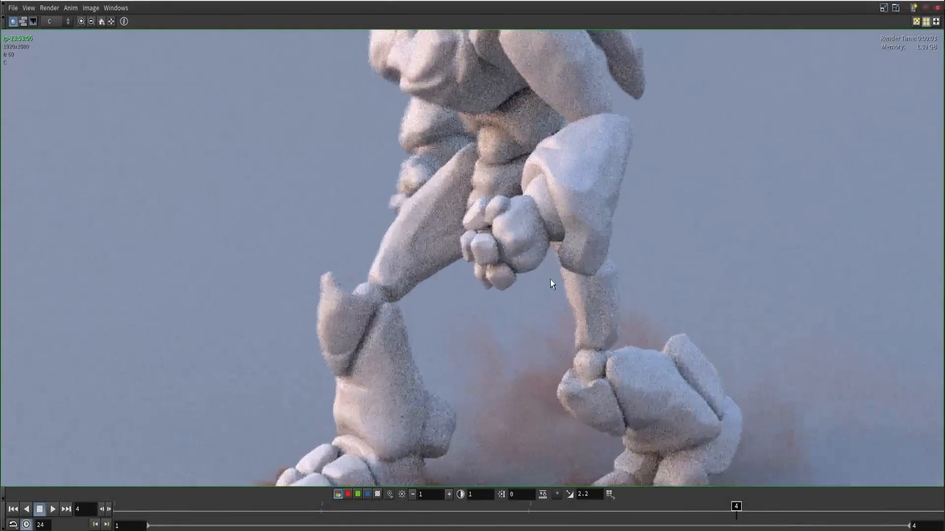
mouse_move(734, 507)
left_mouse_down()
mouse_move(610, 508)
mouse_move(733, 515)
left_mouse_up()
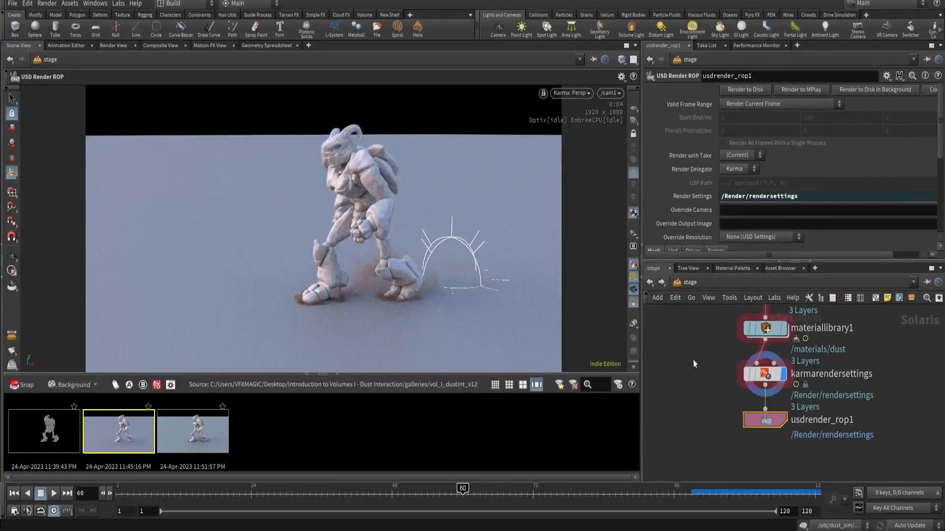
Step: Set Path Traced Samples to 64 on the karmarendersettings node
left_click(765, 374)
left_click(730, 136)
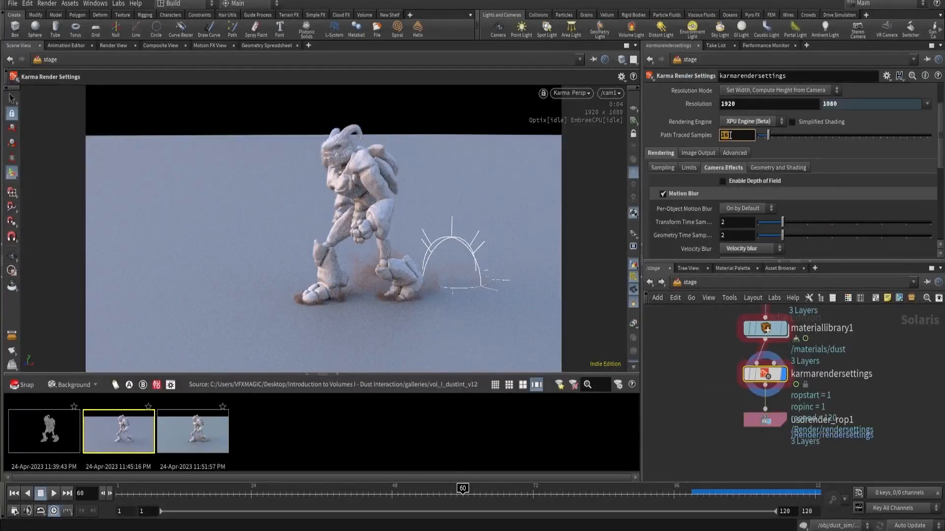
type("64")
key("Return")
Step: Add a MtlX Standard Surface shader inside the materiallibrary1 network beside the dust material
scroll(726, 433, "down", 5)
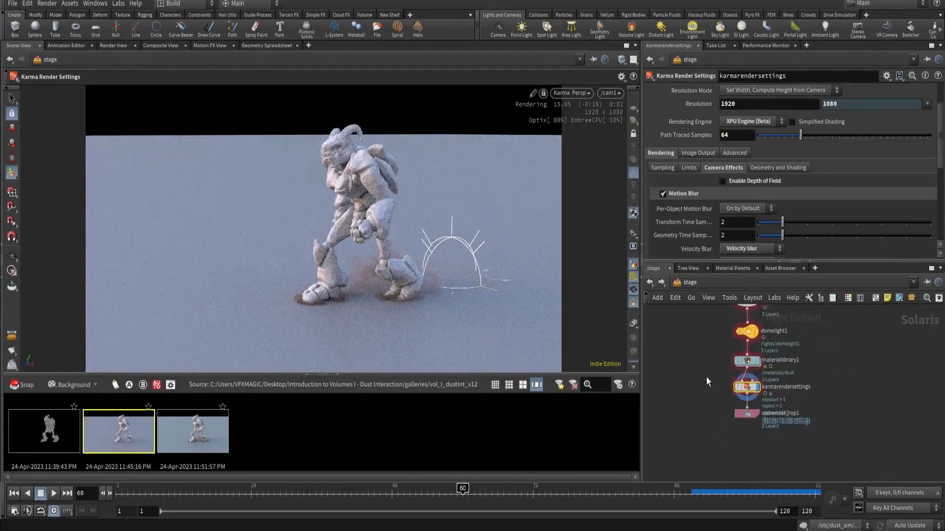
middle_click_drag(720, 312, 728, 365)
scroll(729, 390, "up", 4)
scroll(741, 399, "up", 3)
double_click(742, 401)
scroll(716, 362, "down", 3)
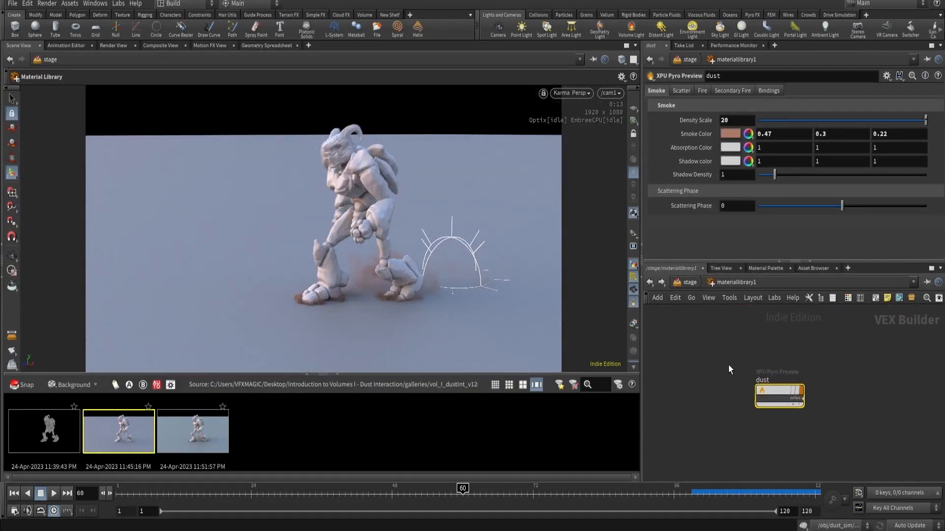
key("Tab")
type("surf")
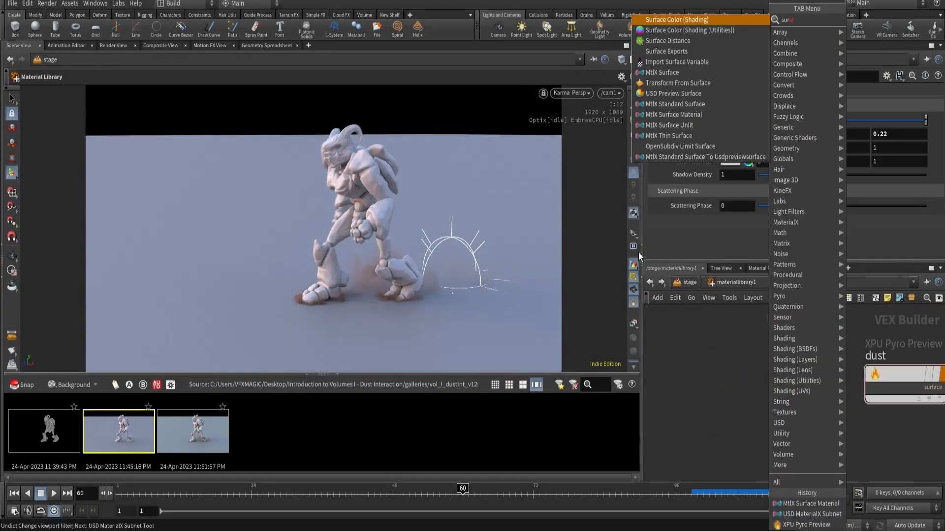
left_click(663, 105)
left_click(764, 368)
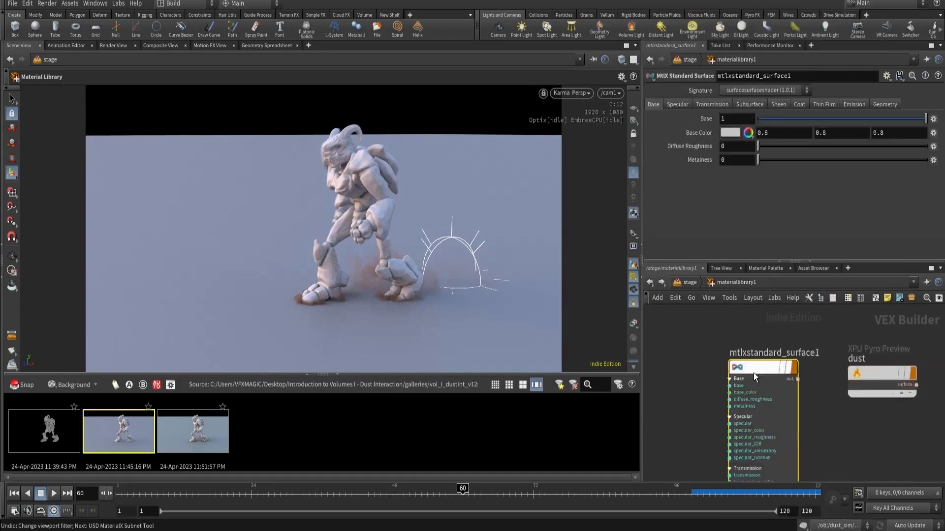
scroll(743, 370, "down", 3)
left_click(733, 367)
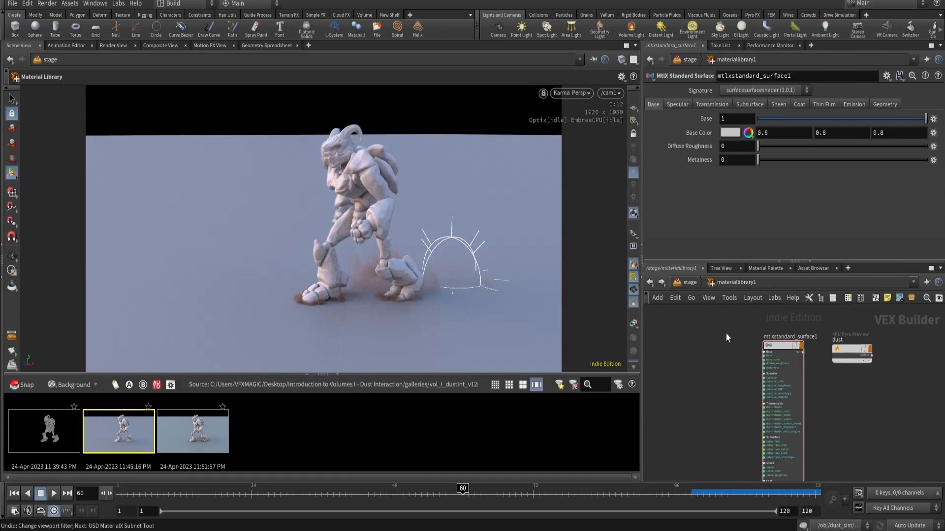
Step: Rename the new MtlX Standard Surface node to char
scroll(787, 350, "up", 4)
double_click(797, 348)
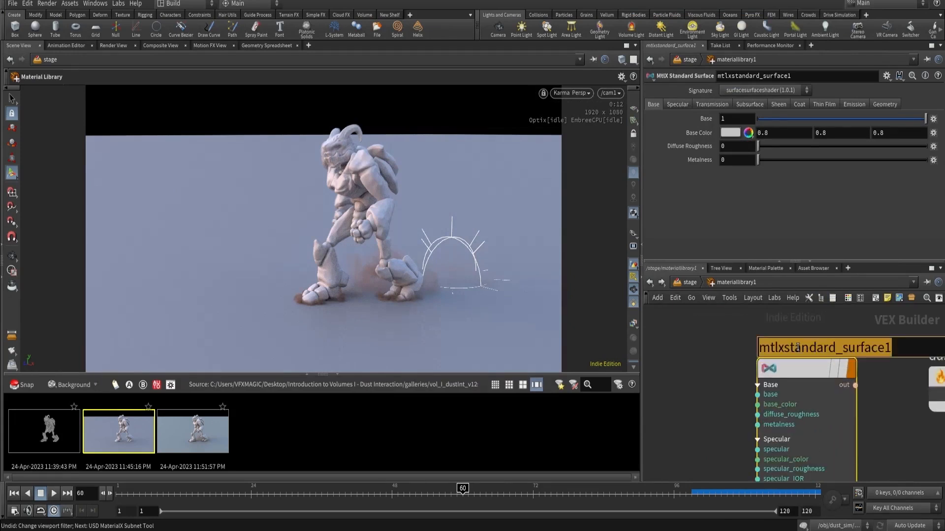
type("char")
key("Return")
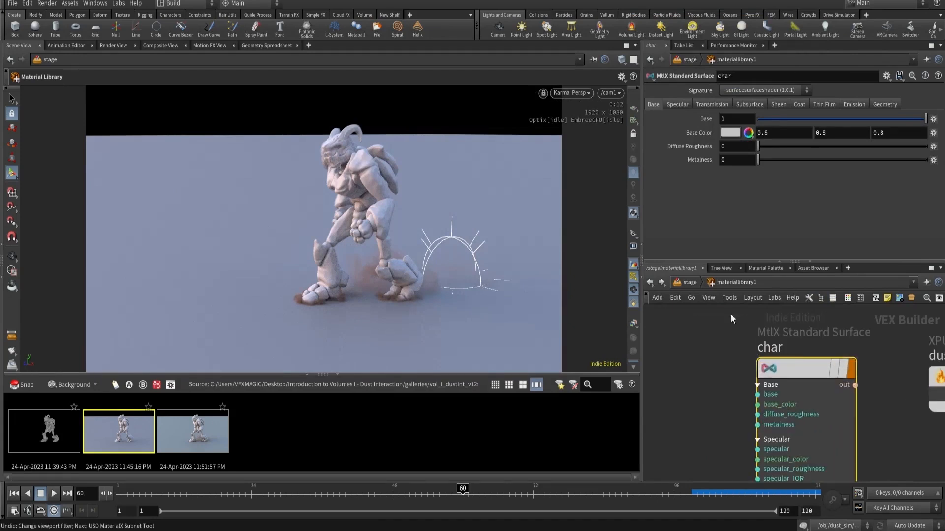
Step: Add a second material entry on materiallibrary1 with Material VOP char assigned to Geometry Path /char
left_click(690, 282)
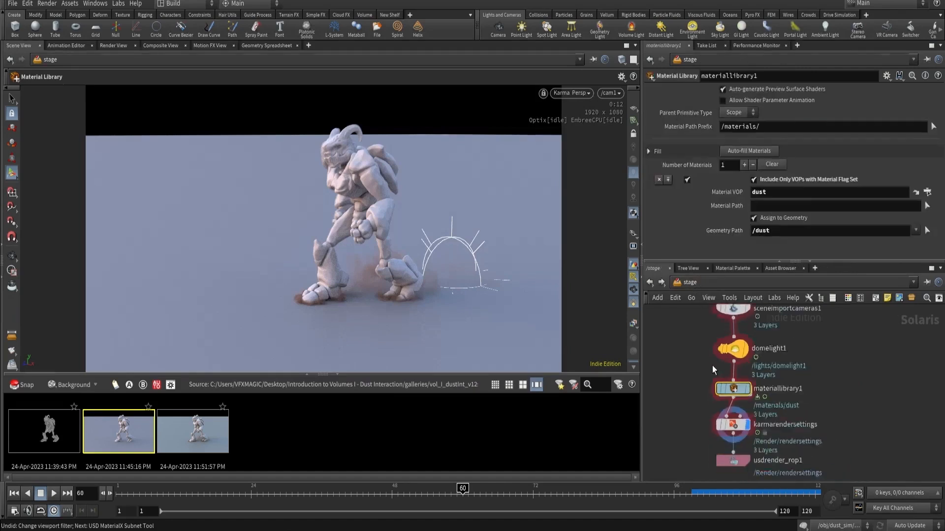
left_click(744, 165)
scroll(750, 200, "down", 2)
left_click(766, 213)
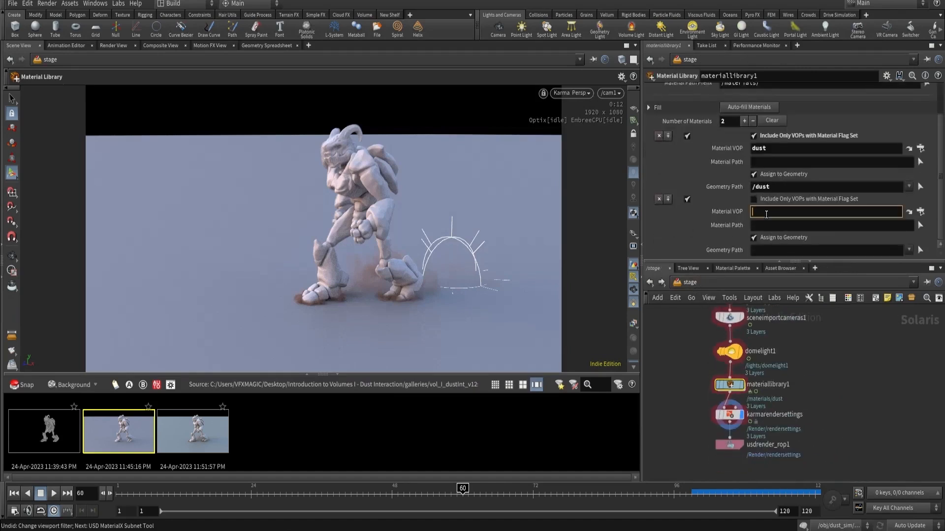
left_click(767, 250)
type("/char")
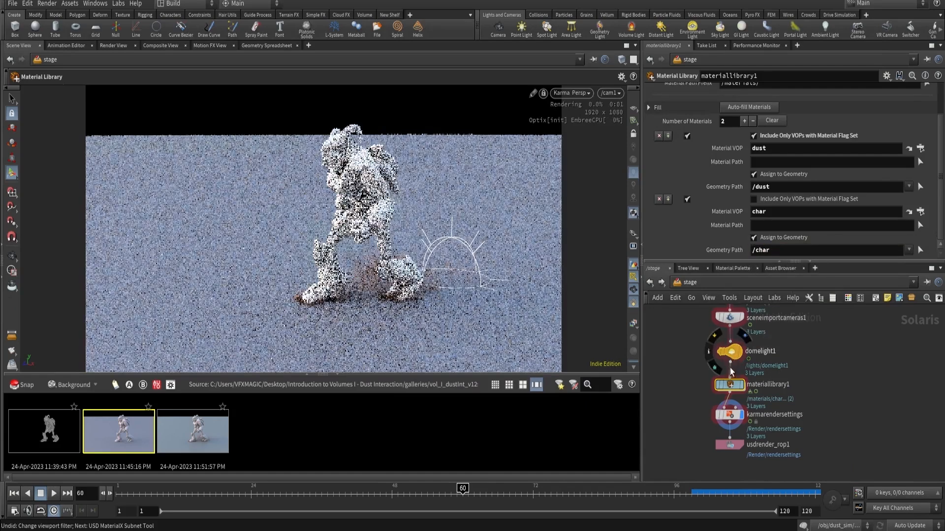
Step: Add a MtlX Image node inside materiallibrary1 and wire its output into base_color of the char shader
double_click(729, 384)
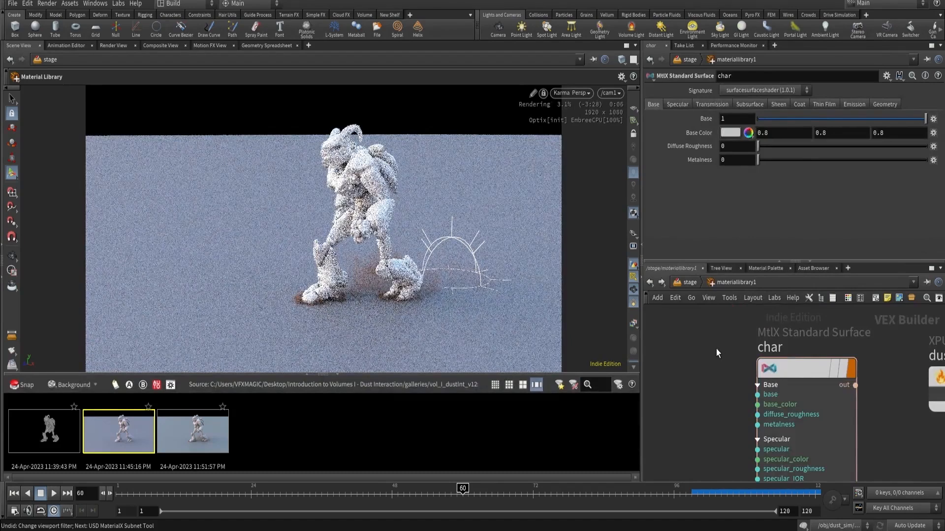
key("Tab")
type("mtlximage")
key("Return")
left_click(716, 350)
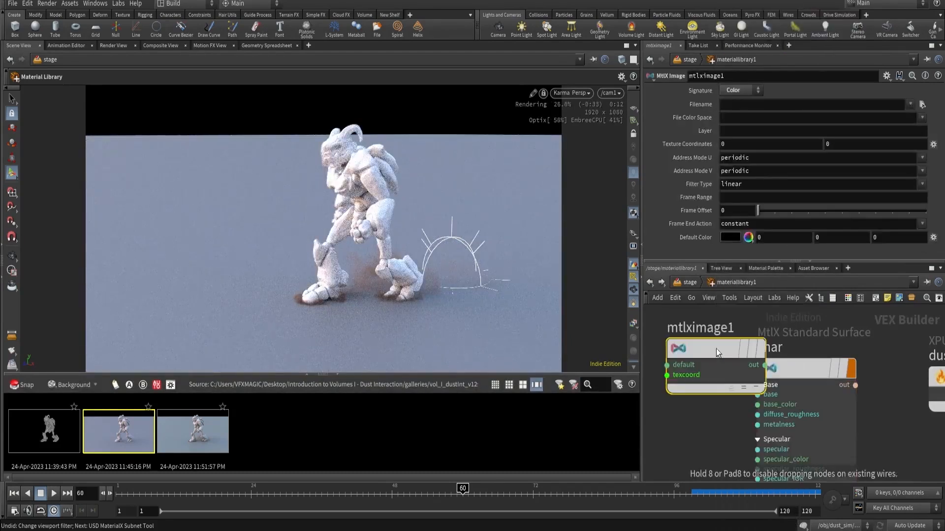
scroll(728, 349, "down", 4)
left_click_drag(738, 349, 685, 353)
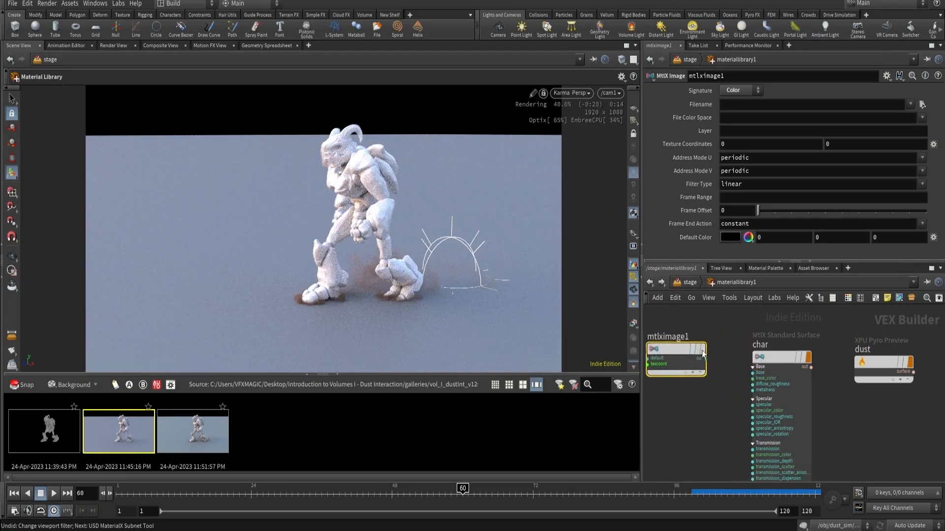
scroll(705, 352, "up", 3)
left_click(705, 362)
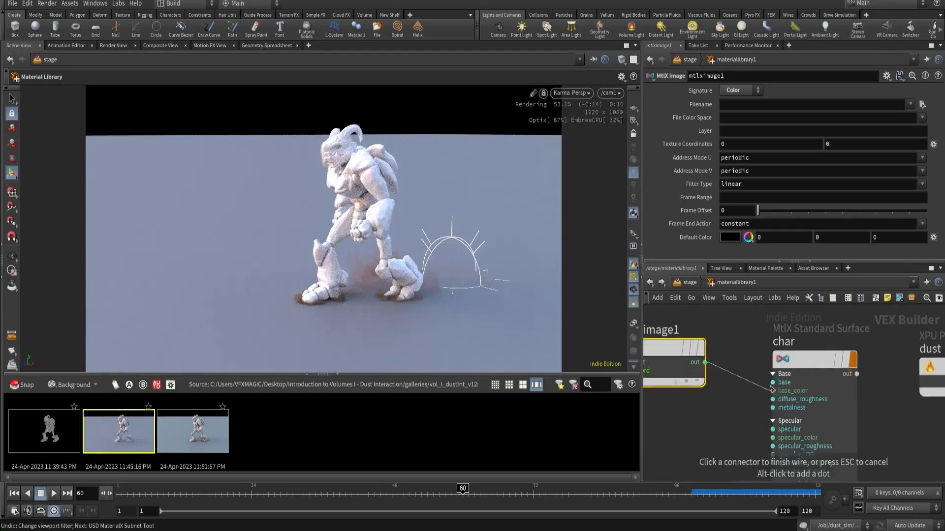
left_click(772, 390)
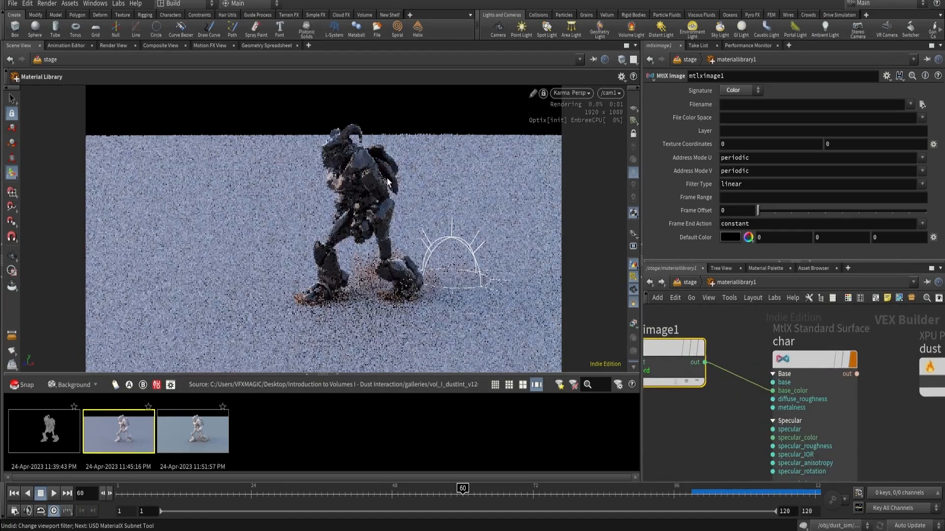
Step: Open the matnet1 material network inside testgeometry_crag1 of the dust_sim geometry network, starting from the stage's char import
left_click(688, 283)
scroll(691, 344, "down", 3)
middle_click_drag(690, 348, 710, 429)
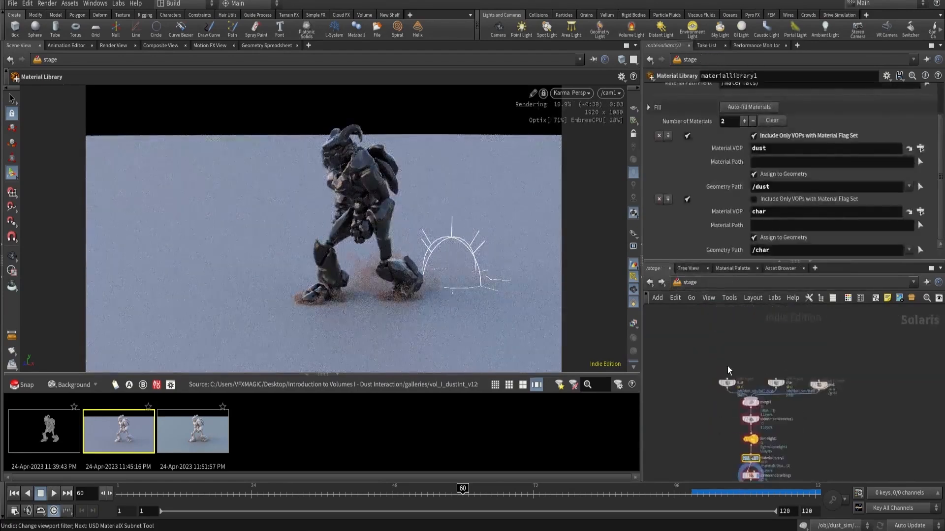
scroll(731, 366, "up", 2)
left_click(807, 392)
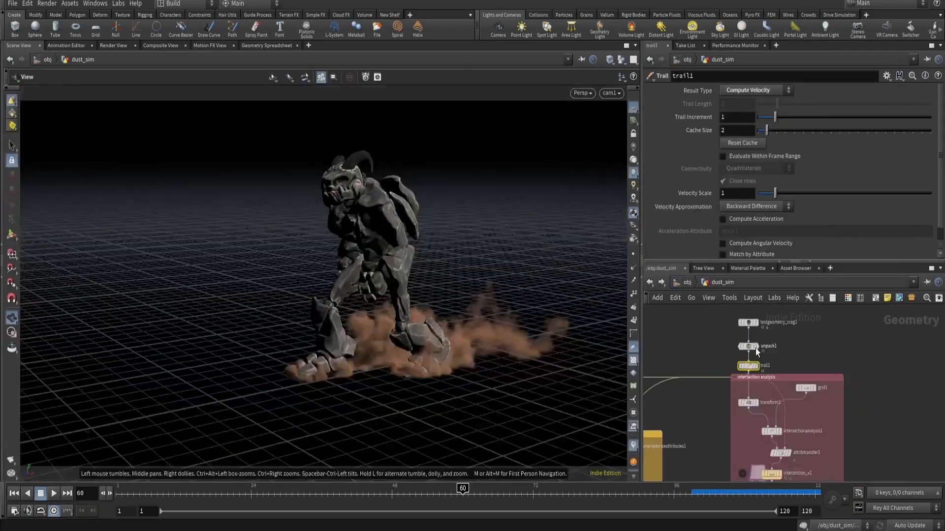
scroll(742, 353, "up", 5)
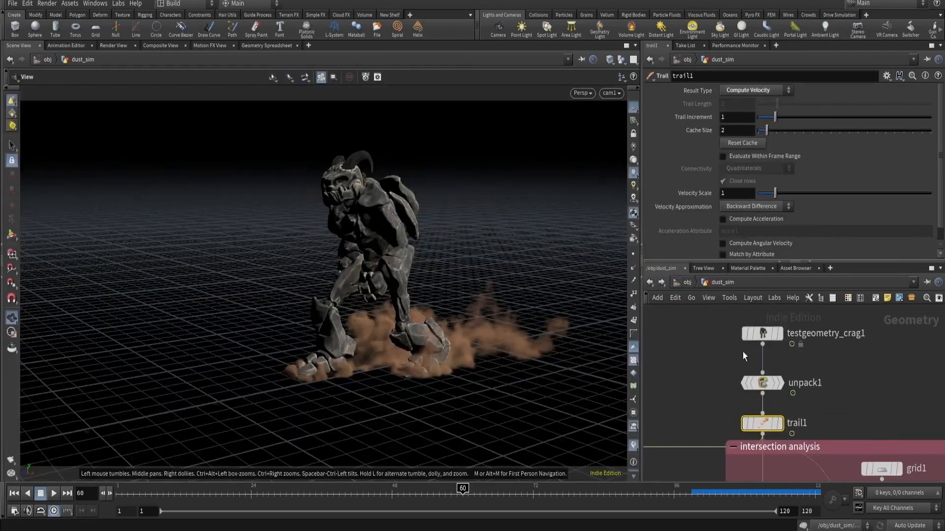
double_click(770, 329)
scroll(789, 398, "up", 3)
middle_click_drag(765, 402, 742, 450)
double_click(708, 353)
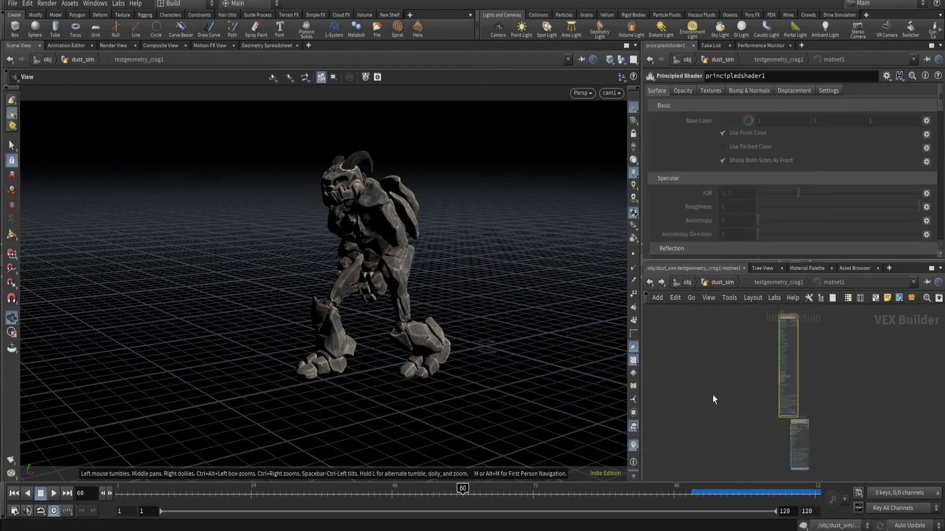
Step: Copy the Base Color Texture parameter from the principledshader1 node
left_click(705, 92)
right_click(701, 131)
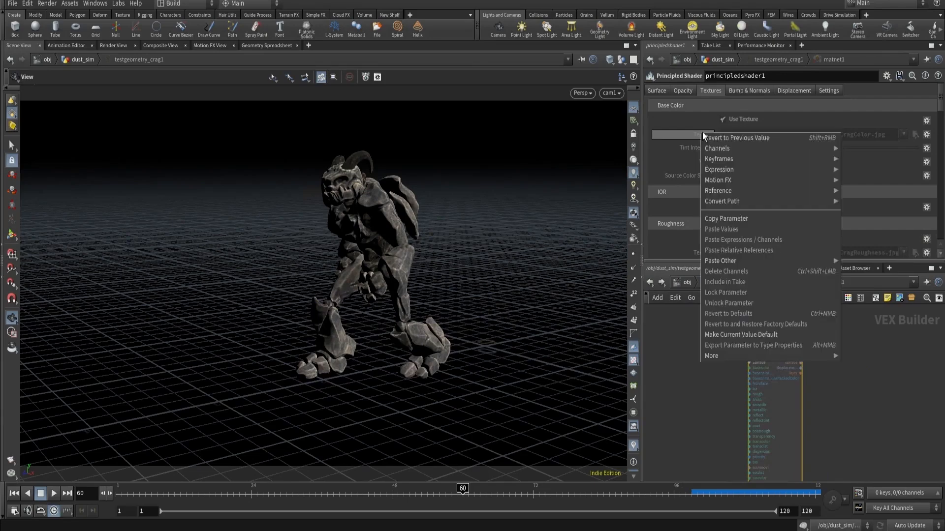
left_click(732, 219)
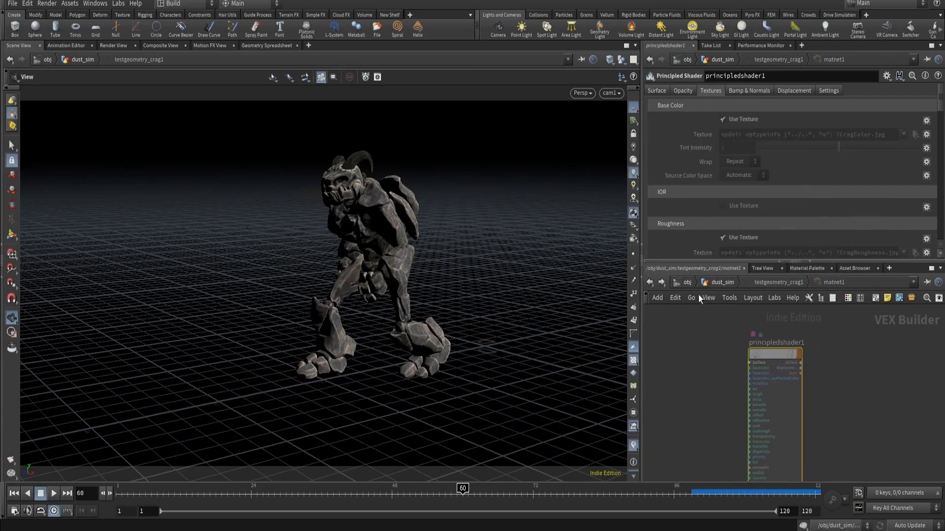
Step: Paste the copied texture parameter as a relative reference into the Filename of mtlximage1 in the stage's materiallibrary1
left_click(650, 283)
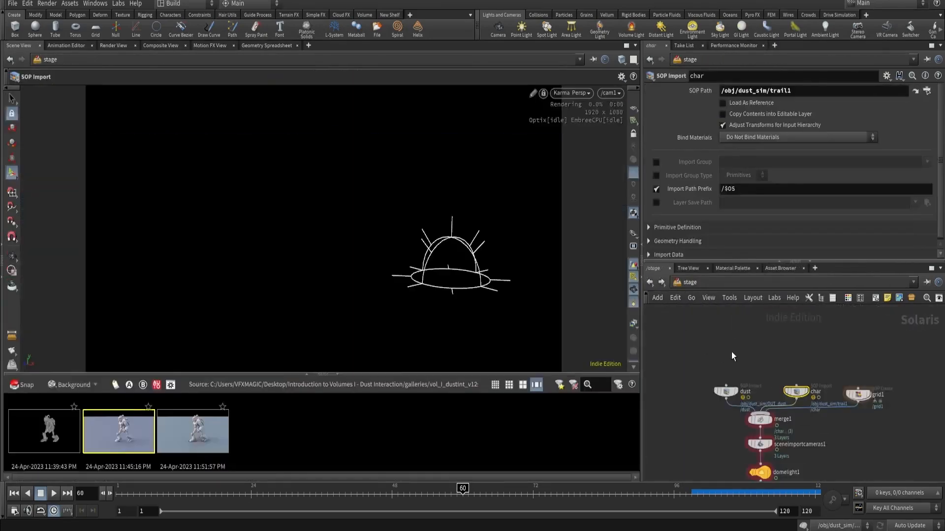
middle_click_drag(688, 368, 682, 314)
scroll(752, 438, "up", 4)
double_click(752, 442)
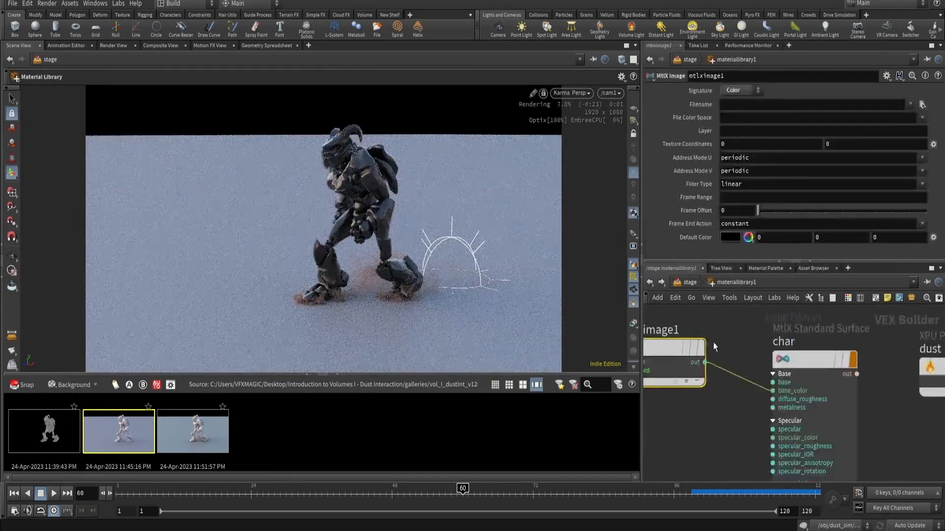
right_click(691, 107)
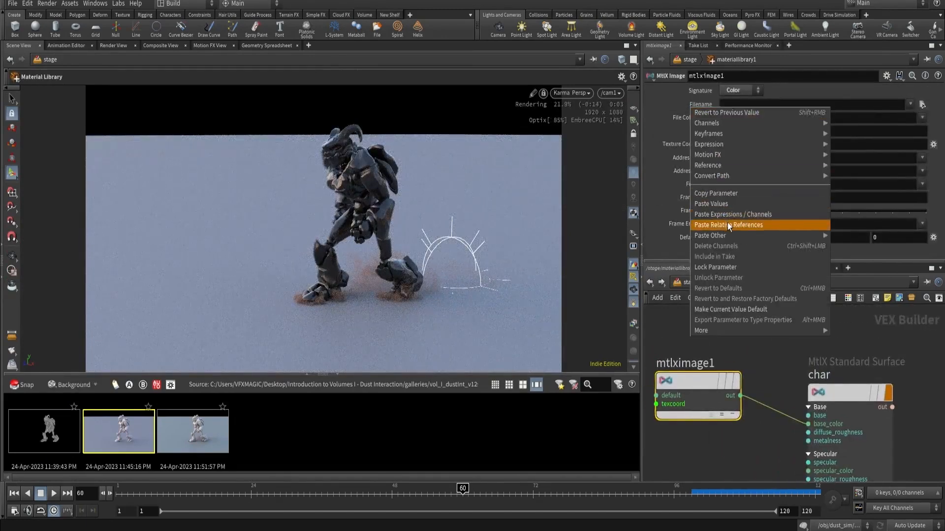
left_click(727, 222)
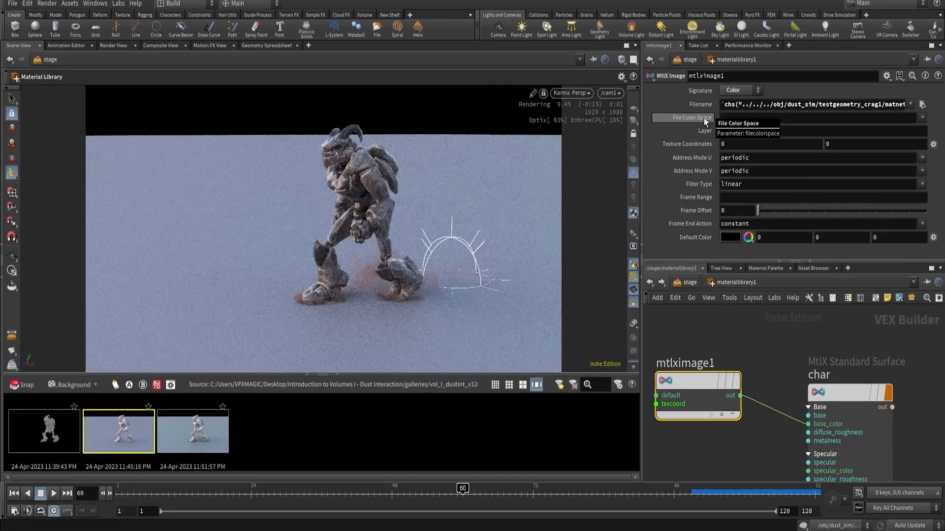
Step: Set Specular to 0 on the char standard surface shader
scroll(733, 350, "down", 2)
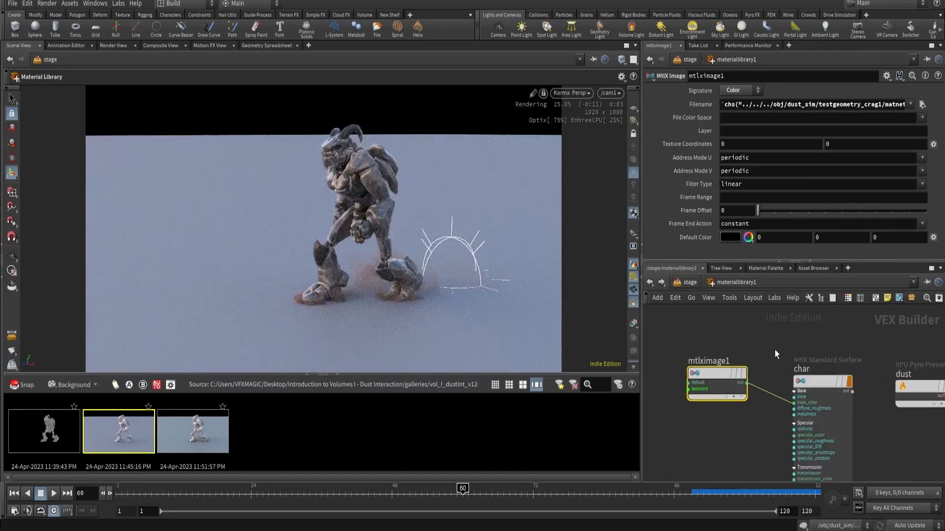
left_click(821, 382)
left_click(685, 107)
left_click_drag(763, 119, 757, 119)
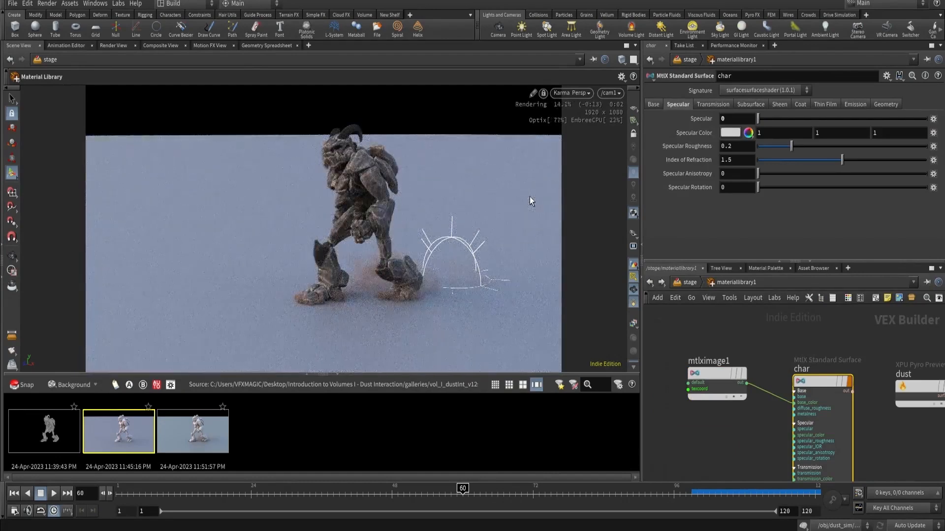
Step: Inside the stage's grid1 node, set the red component of the color1 node's Color to 0.3
left_click(685, 283)
scroll(710, 345, "down", 3)
scroll(724, 418, "up", 1)
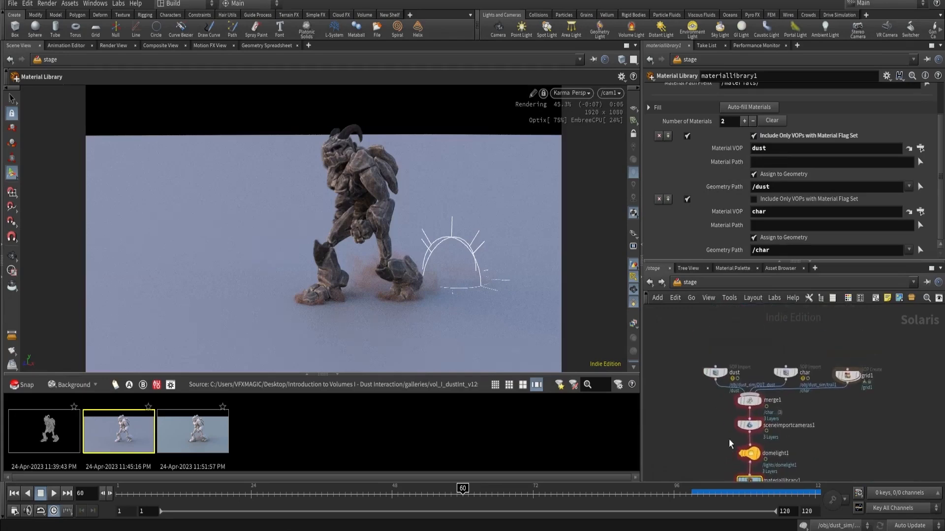
left_click_drag(828, 343, 881, 412)
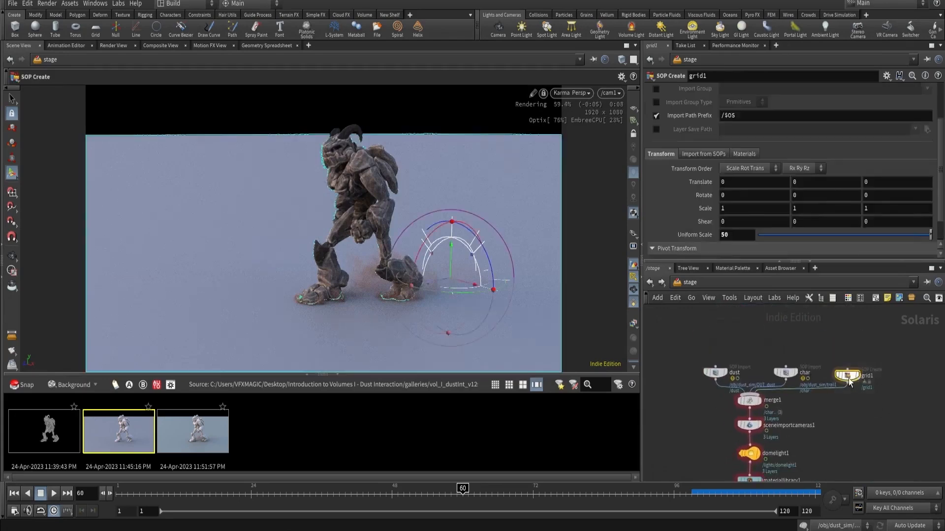
double_click(849, 379)
left_click(755, 406)
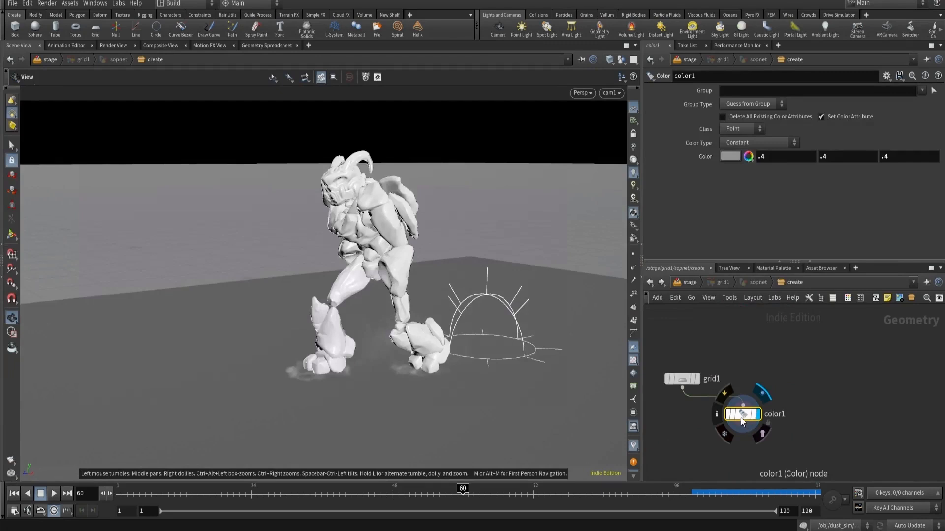
middle_click_drag(778, 156, 779, 163)
Step: Switch to wireframe, select the row of points along one grid edge and raise them about 8.2 units in Y with an Edit node
scroll(433, 269, "down", 2)
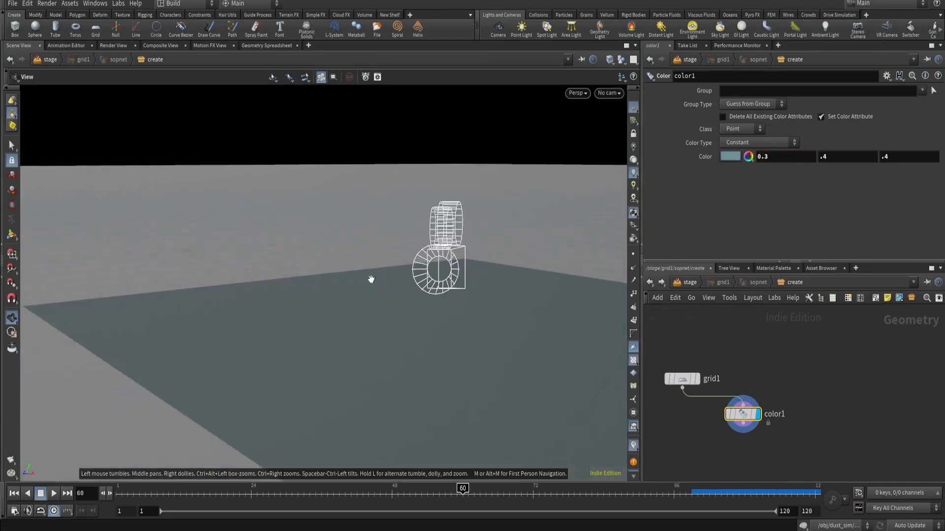
key("shift+w")
left_click_drag(457, 250, 182, 219)
left_click_drag(234, 204, 246, 222, "alt")
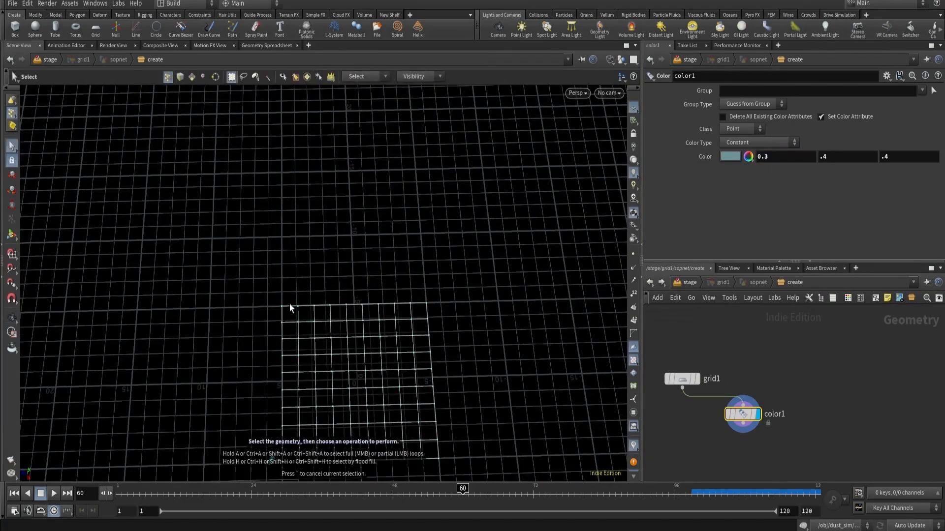
left_click_drag(247, 274, 453, 314)
key("t")
scroll(424, 228, "down", 3)
left_click_drag(425, 227, 393, 153, "alt")
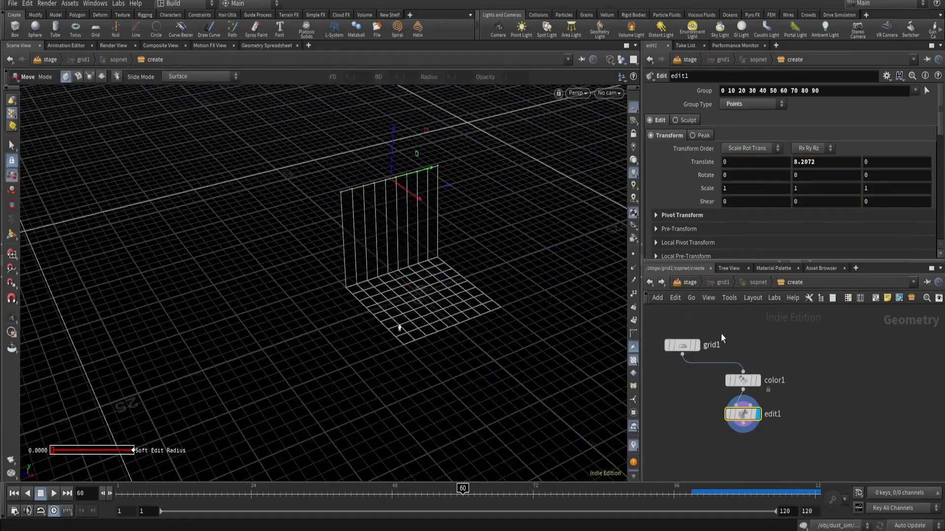
Step: Raise the Soft Radius of the edit1 node to 3.374 so the lifted backdrop edge curves gradually
scroll(726, 200, "down", 2)
left_click(674, 172)
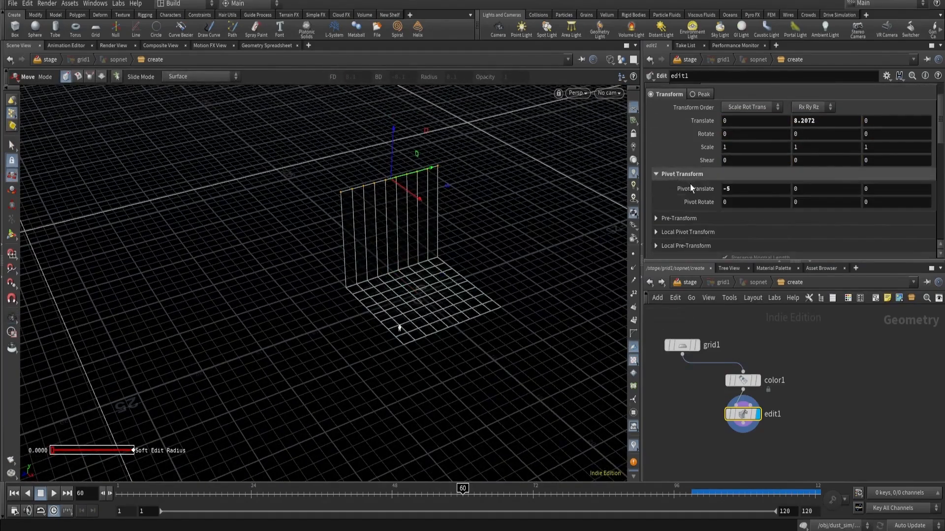
scroll(692, 219, "down", 5)
scroll(711, 222, "down", 2)
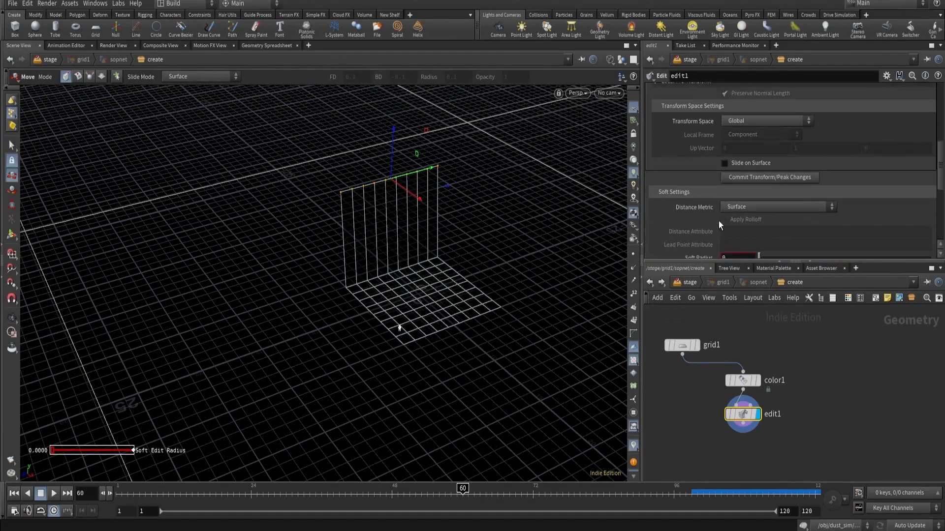
scroll(719, 219, "down", 2)
left_click_drag(764, 222, 845, 222)
middle_click_drag(739, 216, 878, 217)
Step: Add a Subdivide node after edit1, connect and display it, and view the backdrop in shaded mode
key("Tab")
type("sub")
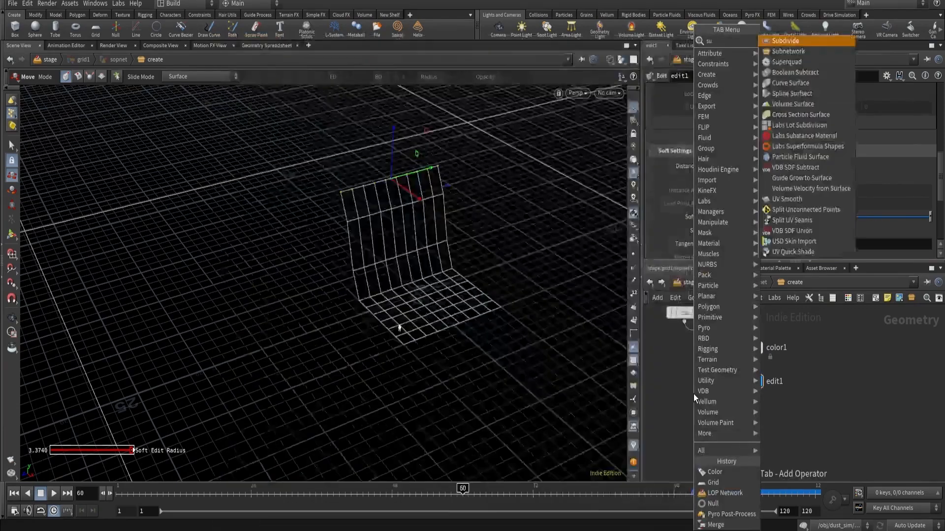
left_click(786, 41)
left_click(771, 434)
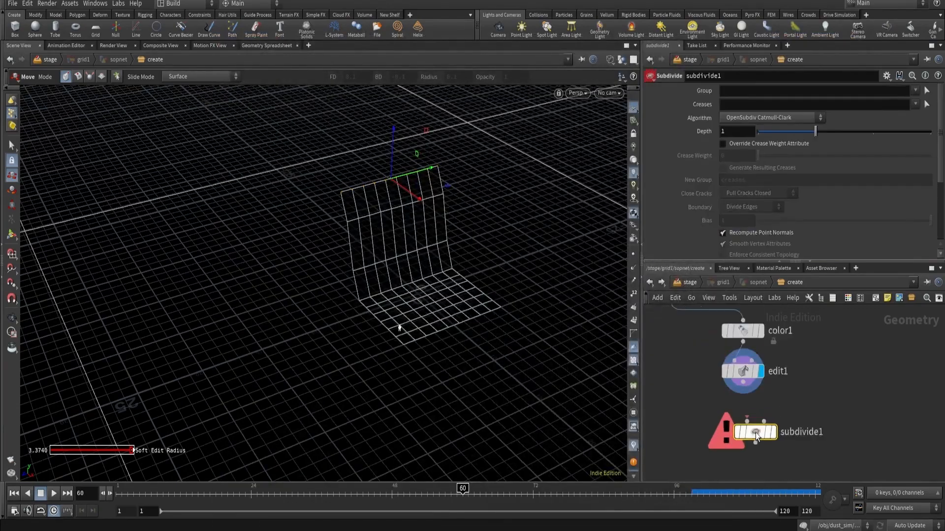
scroll(775, 435, "up", 2)
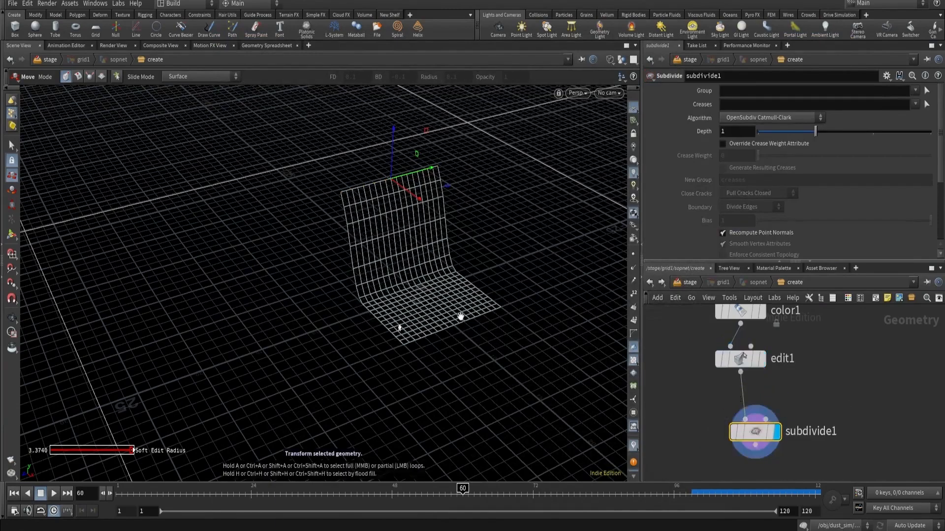
mouse_move(462, 317)
left_mouse_down("alt")
mouse_move(520, 270)
mouse_move(504, 275)
left_mouse_up("alt")
key("shift+w")
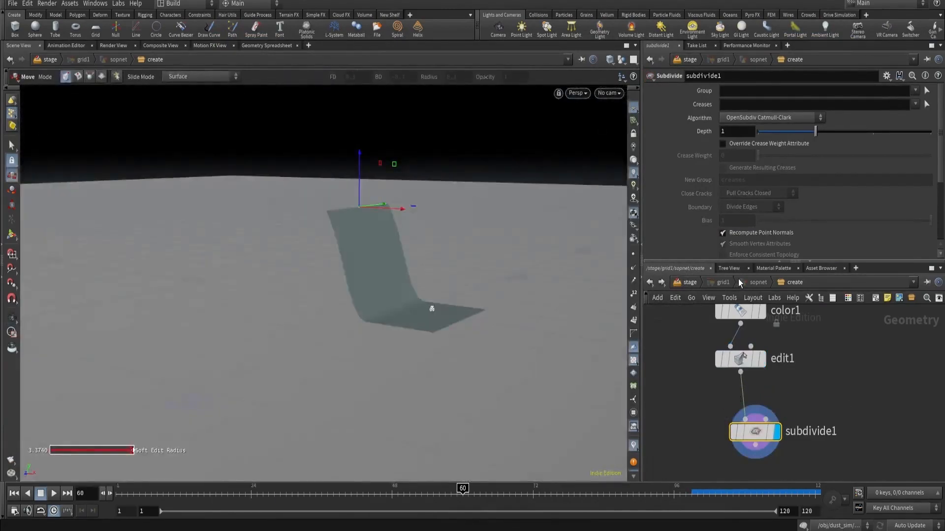
Step: Return to the stage level and render the current frame to MPlay from usdrender_rop1
left_click(757, 282)
left_click(697, 284)
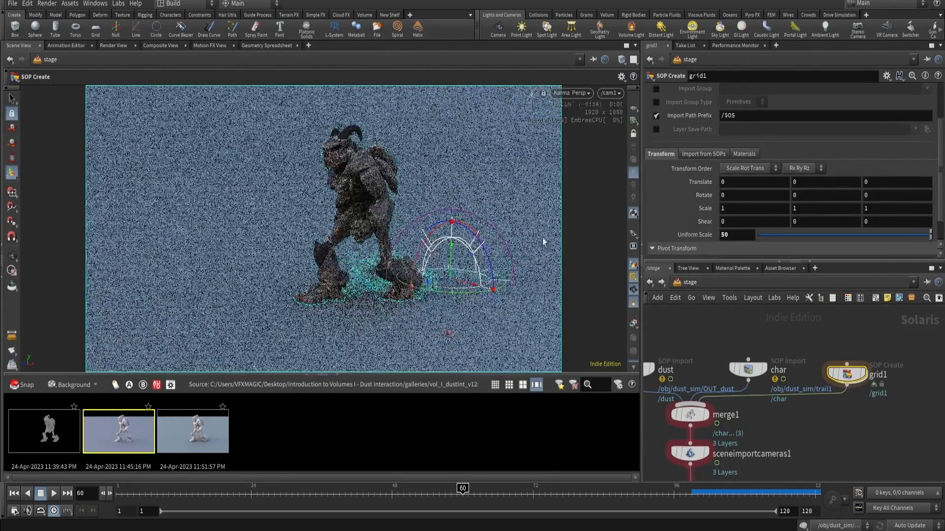
scroll(822, 371, "down", 6)
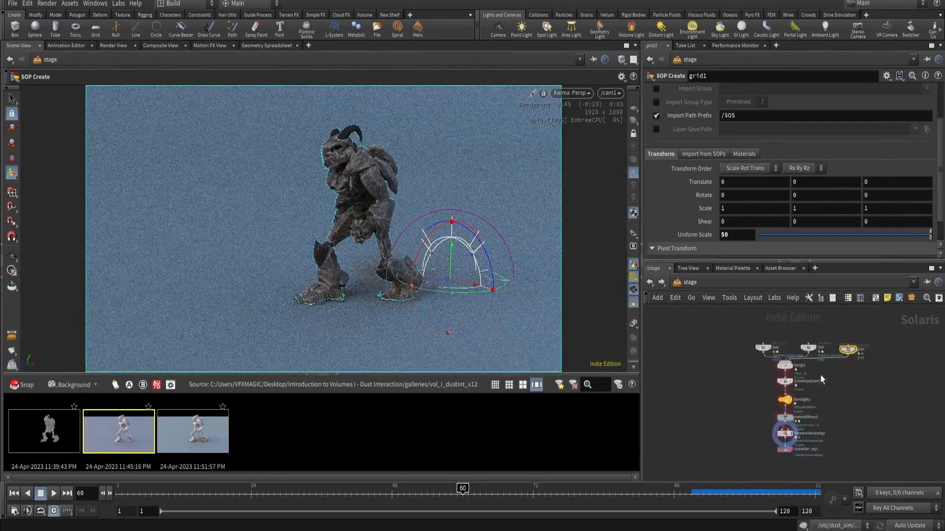
scroll(785, 396, "up", 3)
left_click(737, 427)
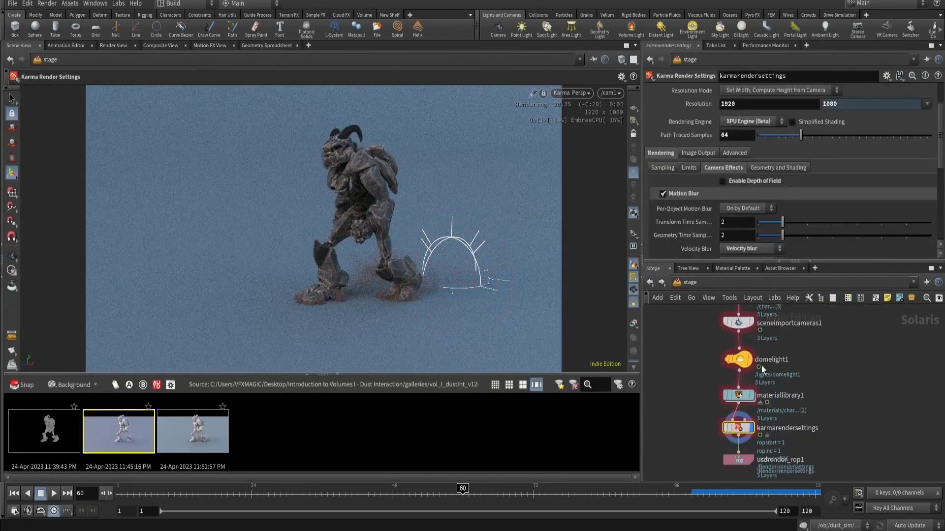
left_click(738, 460)
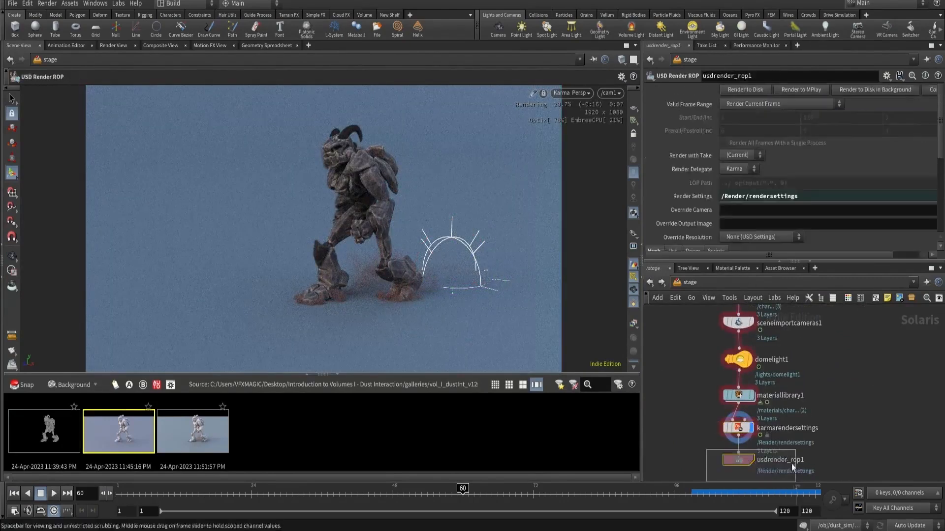
left_click(800, 90)
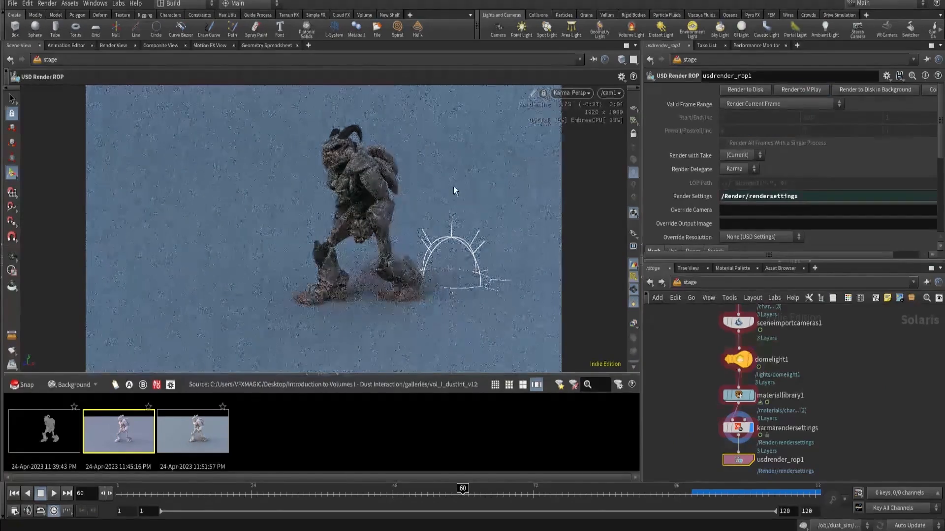
Step: Take a snapshot of the viewport with Karma turned off, and examine the rendered frame in MPlay
left_click(568, 93)
left_click(574, 130)
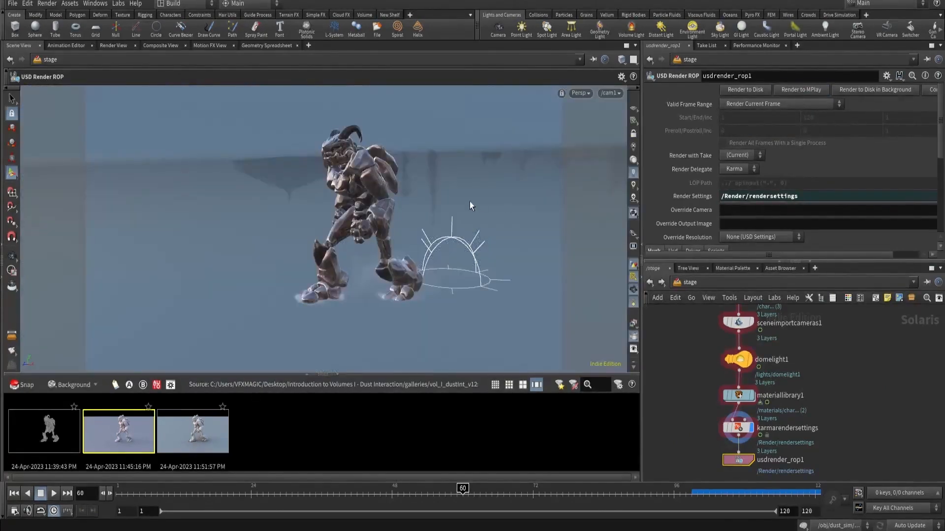
left_click(21, 386)
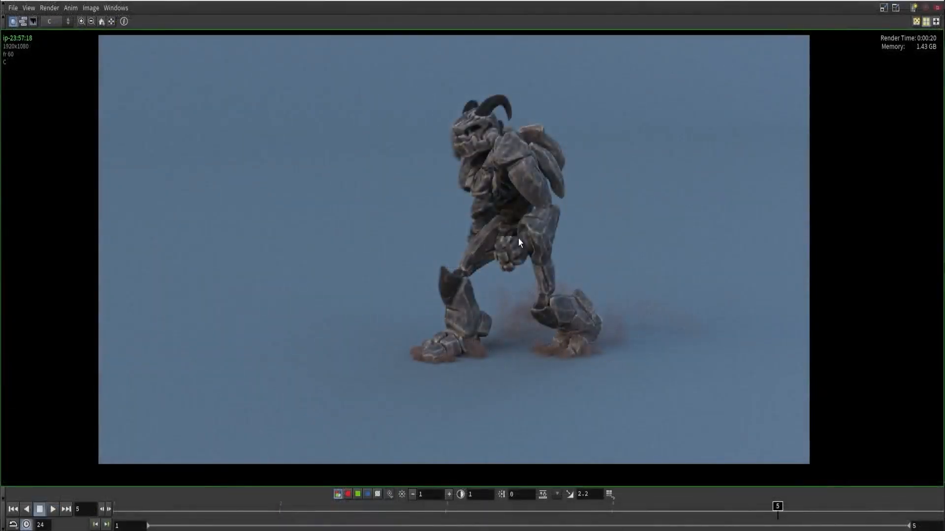
mouse_move(778, 512)
left_mouse_down()
mouse_move(609, 517)
mouse_move(778, 512)
left_mouse_up()
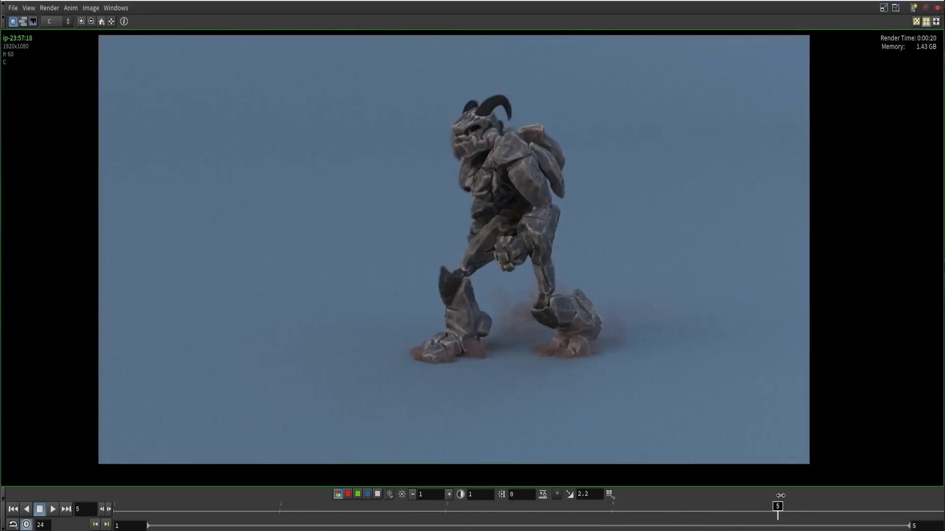
left_click(882, 1)
Step: Select the stage's grid1 node and reduce its Uniform Scale to 0.63
right_click_drag(454, 245, 266, 273, "alt")
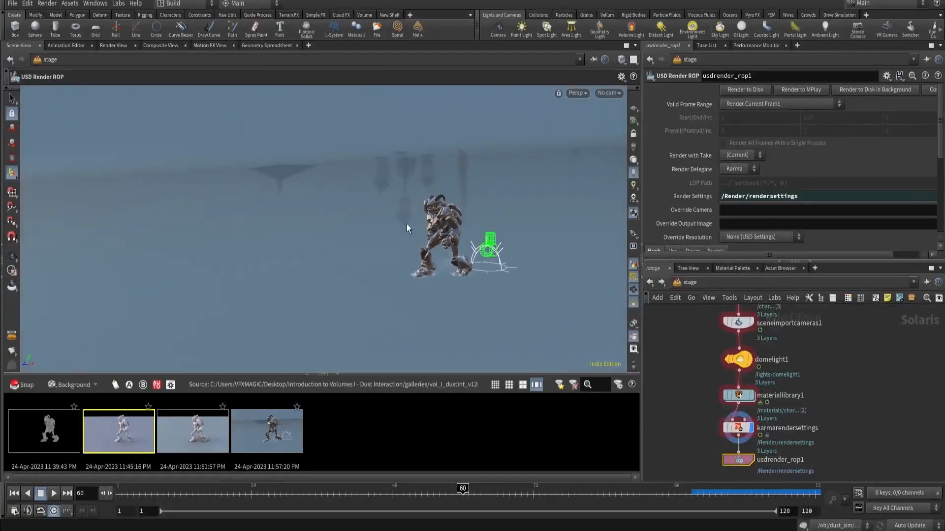
right_click_drag(408, 229, 316, 258, "alt")
right_click_drag(456, 206, 339, 246, "alt")
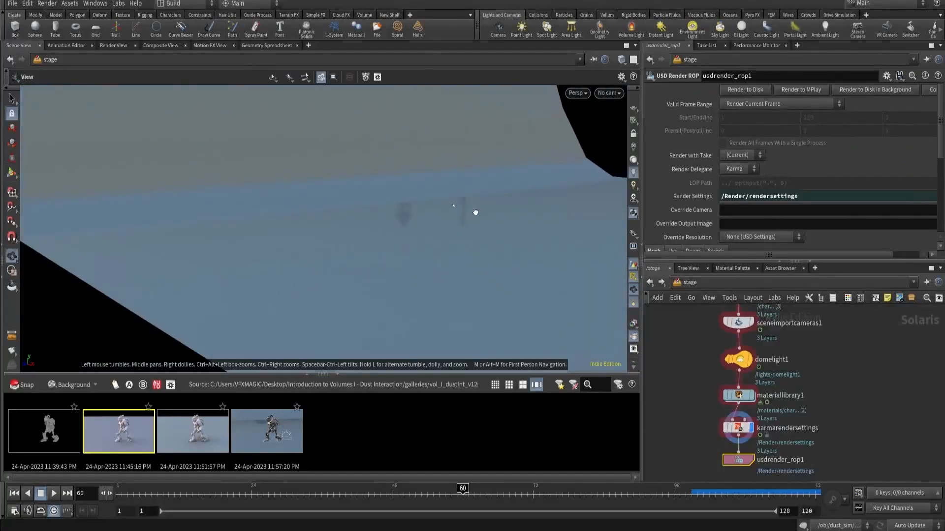
left_click_drag(476, 212, 525, 205, "alt")
right_click_drag(525, 205, 364, 271, "alt")
middle_click_drag(707, 382, 708, 467)
middle_click_drag(701, 380, 709, 429)
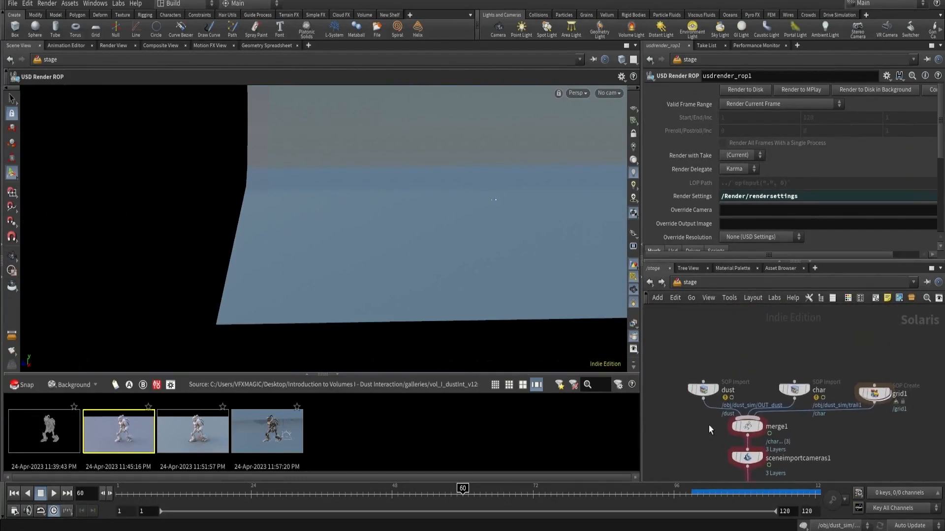
left_click(875, 392)
left_click_drag(801, 234, 769, 239)
Step: Display grid1 on its own and rotate it to -23.9 in Y
left_click(609, 93)
left_click(650, 132)
left_click(887, 393)
middle_click_drag(802, 198, 685, 198)
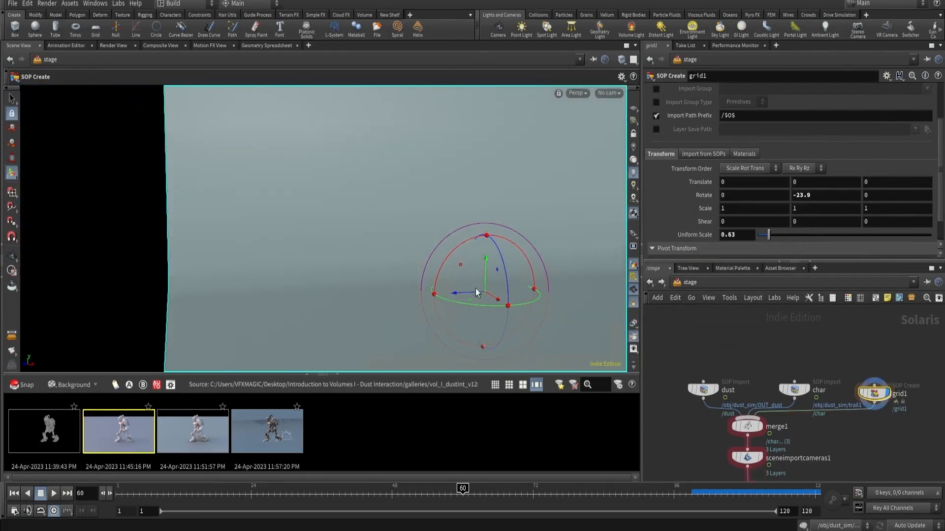
Step: Reposition grid1 at about X -1.22 and Z 0.076, with Y rotation of about -36.9 and Uniform Scale 0.75
left_click_drag(457, 292, 353, 290)
middle_click_drag(738, 235, 809, 258)
scroll(809, 258, "up", 1)
left_click_drag(379, 313, 365, 340)
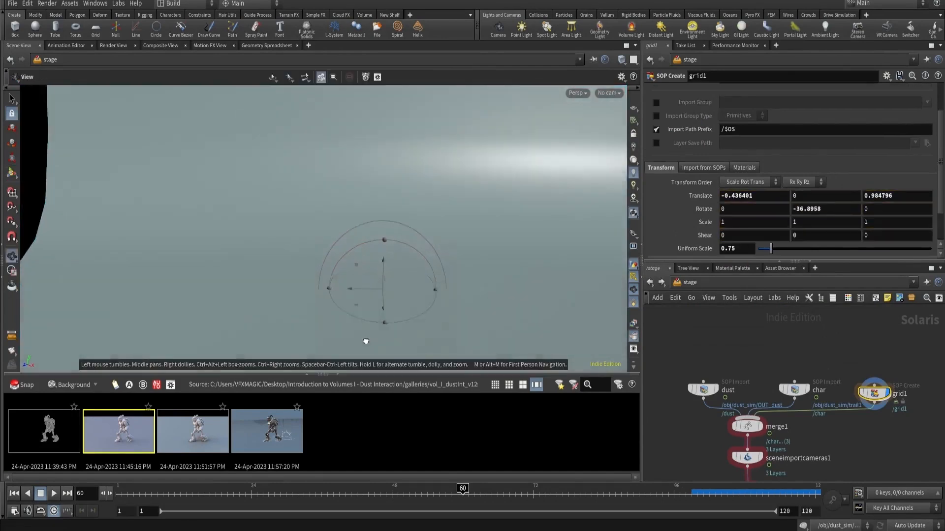
right_click_drag(364, 340, 266, 305, "alt")
middle_click_drag(266, 305, 300, 240, "alt")
key("Return")
left_click_drag(352, 213, 362, 182)
Step: Display the karmarendersettings node and look through the /cam1 camera
left_click(609, 93)
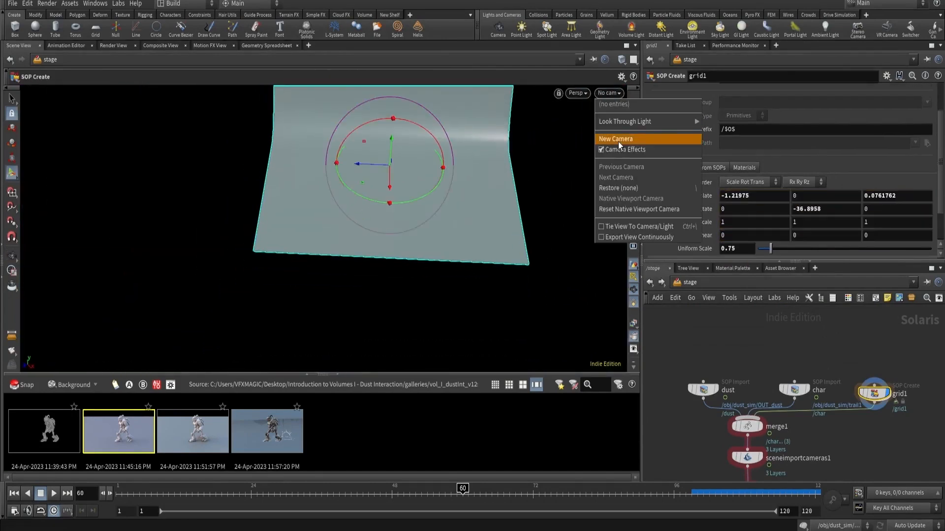
left_click(575, 231)
scroll(791, 413, "down", 3)
middle_click_drag(789, 474, 783, 392)
scroll(783, 393, "up", 4)
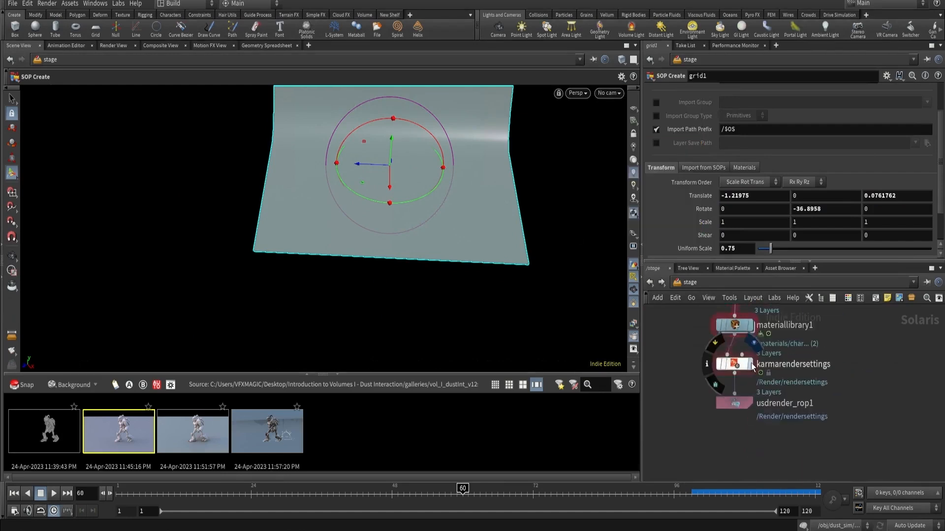
left_click(750, 364)
left_click(613, 95)
left_click(643, 189)
Step: Set grid1's Uniform Scale to 1.16 and switch the viewport back to Karma rendering
scroll(836, 322, "down", 2)
middle_click_drag(840, 317, 825, 436)
left_click(833, 373)
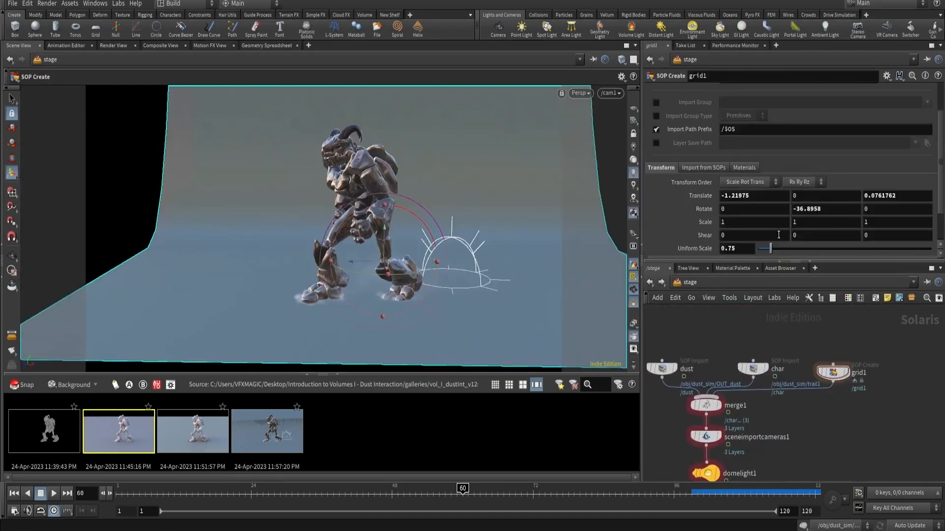
middle_click_drag(738, 249, 792, 266)
left_click(585, 93)
left_click(588, 139)
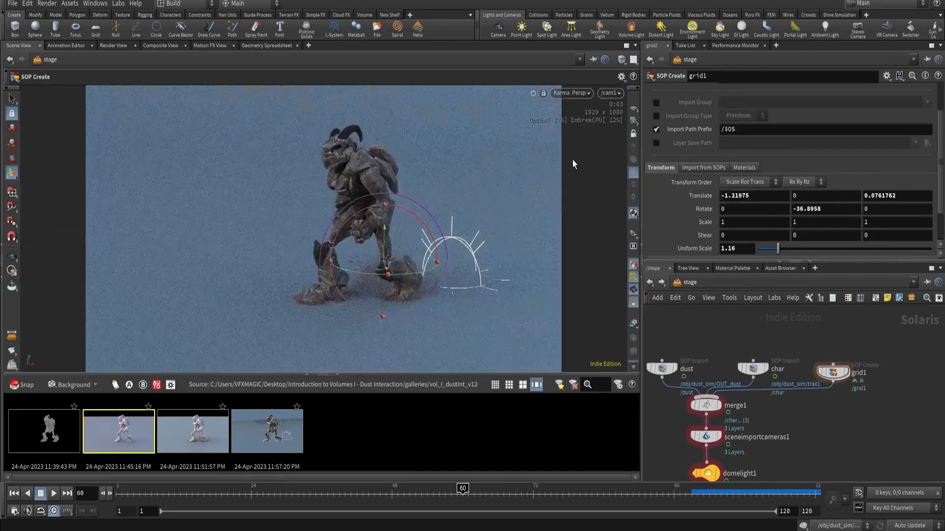
Step: Pin the scene view to the stage, enter grid1, and compare the render with edit1 bypassed and enabled
double_click(831, 375)
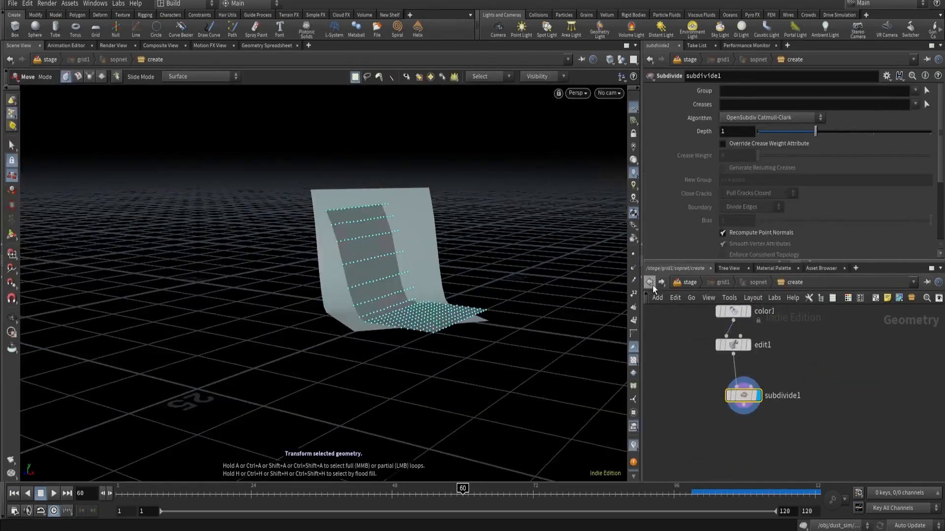
left_click(650, 283)
left_click(593, 59)
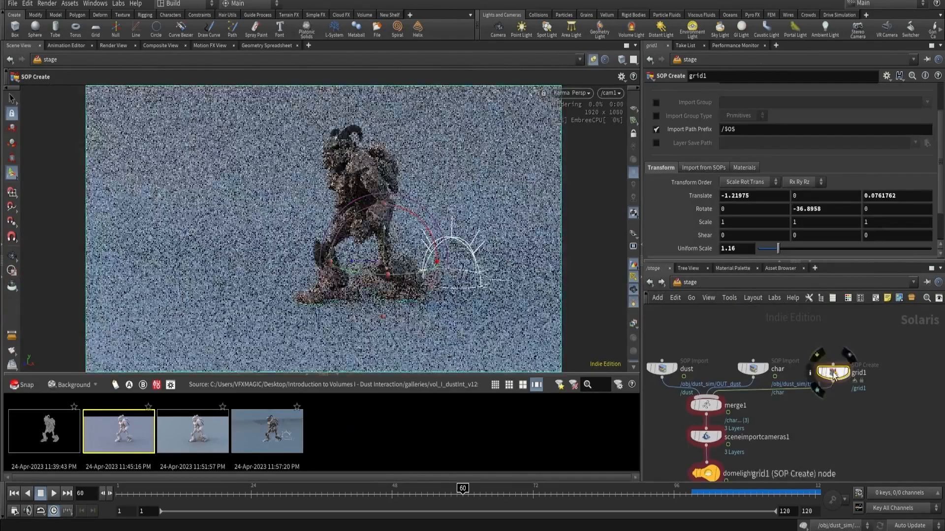
double_click(832, 373)
mouse_move(723, 356)
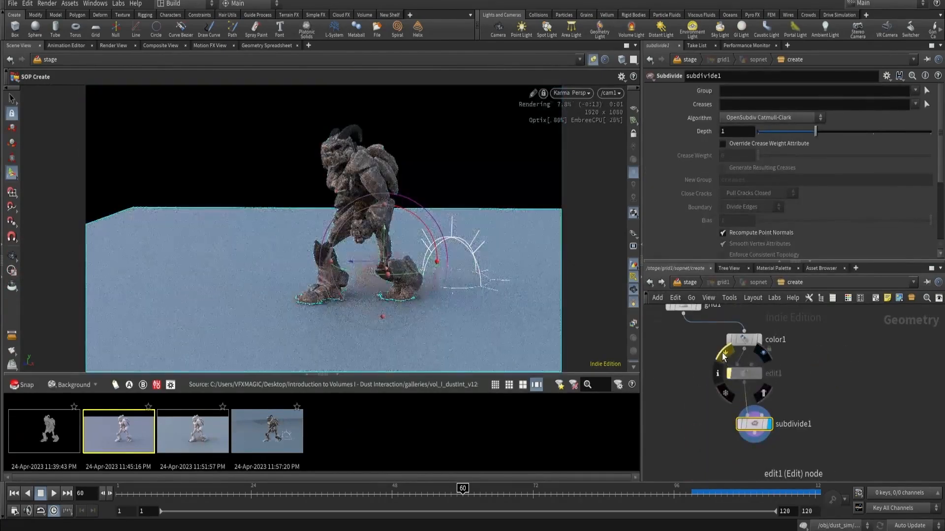
left_click(723, 355)
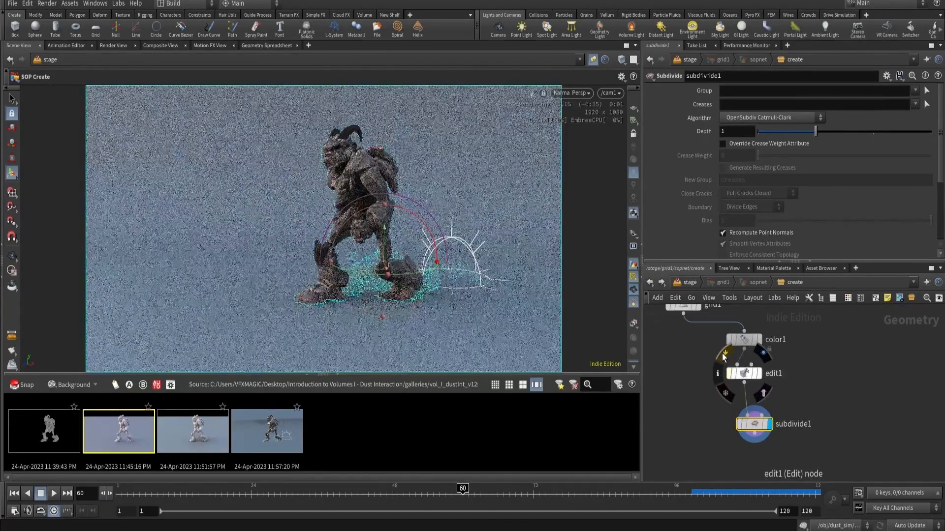
Step: Darken the color1 node's Color to 0.1, 0.2, 0.2
scroll(748, 383, "down", 1)
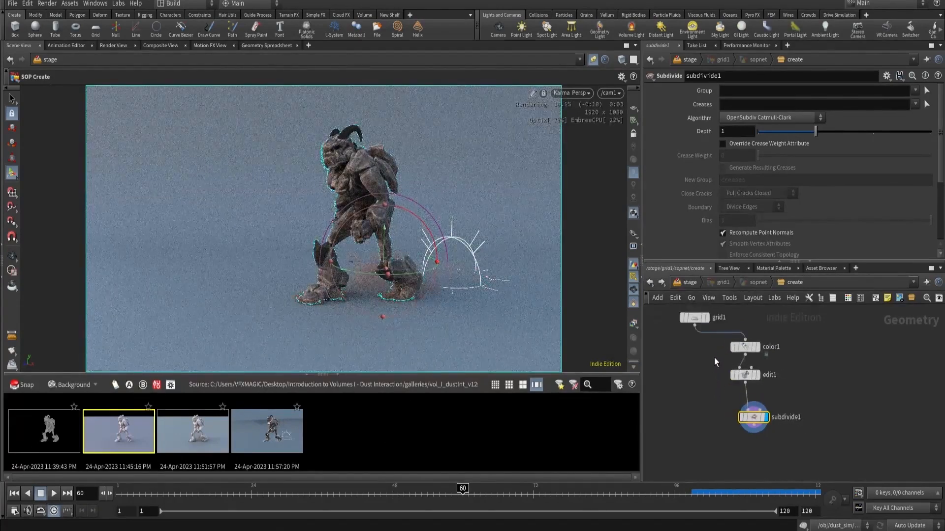
left_click(751, 351)
mouse_move(708, 156)
middle_mouse_down()
mouse_move(708, 168)
mouse_move(704, 153)
mouse_move(685, 154)
mouse_move(717, 158)
mouse_move(688, 158)
middle_mouse_up()
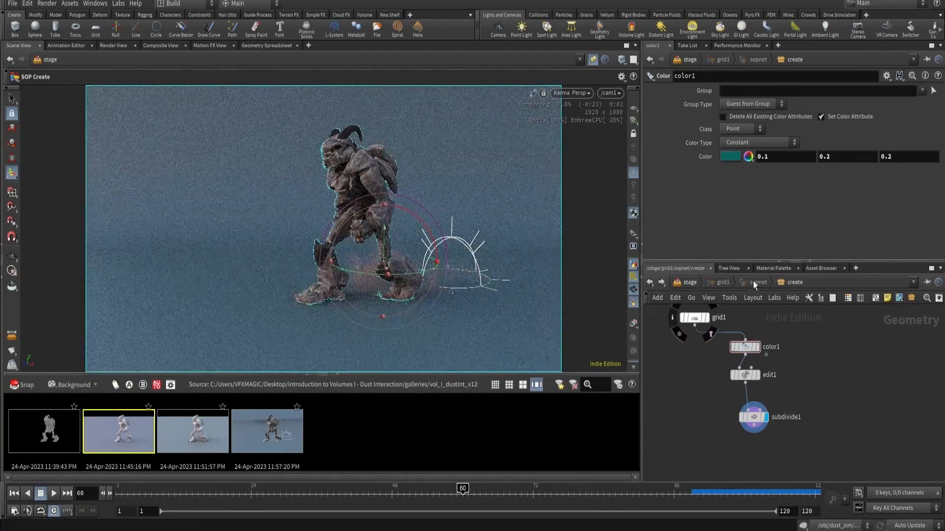
Step: Try a Soft Radius of 10 on the edit1 node
left_click(745, 375)
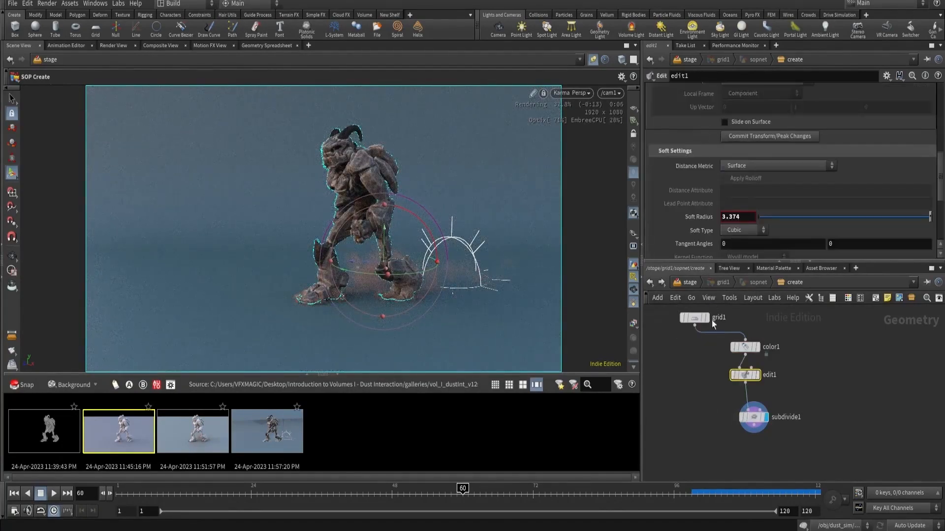
double_click(735, 217)
type("10")
key("Return")
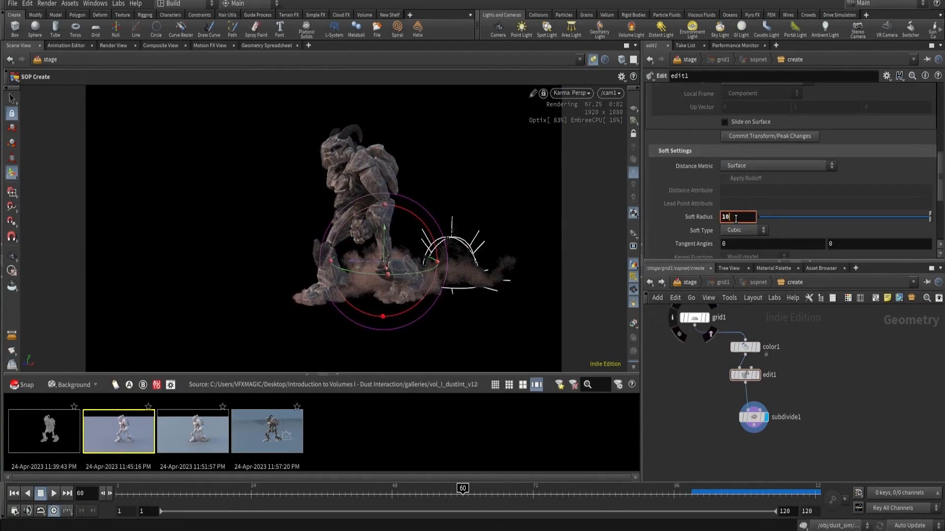
left_click(753, 418)
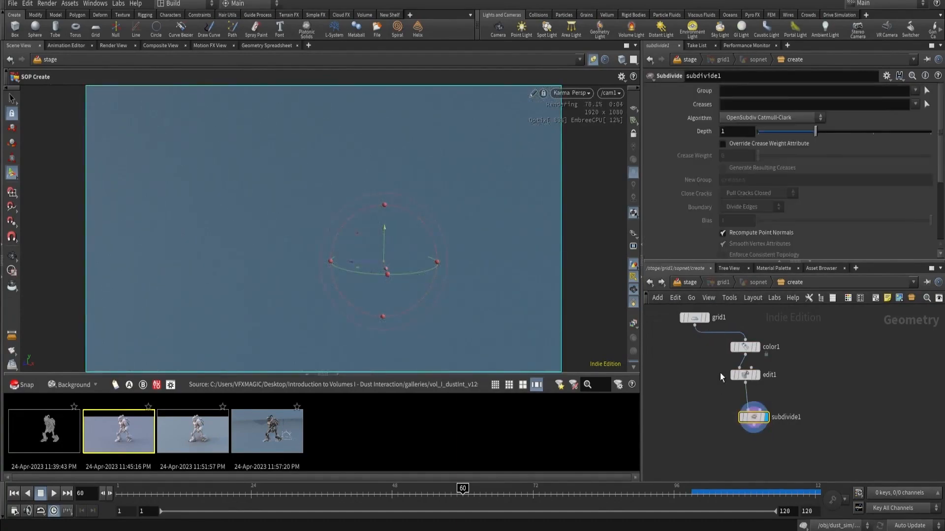
Step: Set the Soft Radius of the edit1 node to 5
left_click(745, 375)
double_click(735, 217)
type("5")
key("Return")
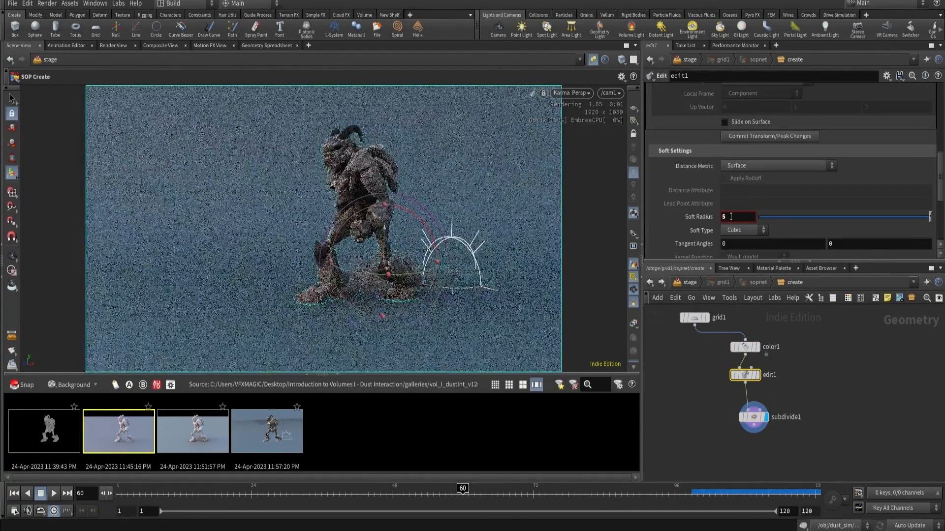
Step: Return to the stage level and set grid1's Uniform Scale to 2
key("u")
left_click(682, 283)
double_click(738, 250)
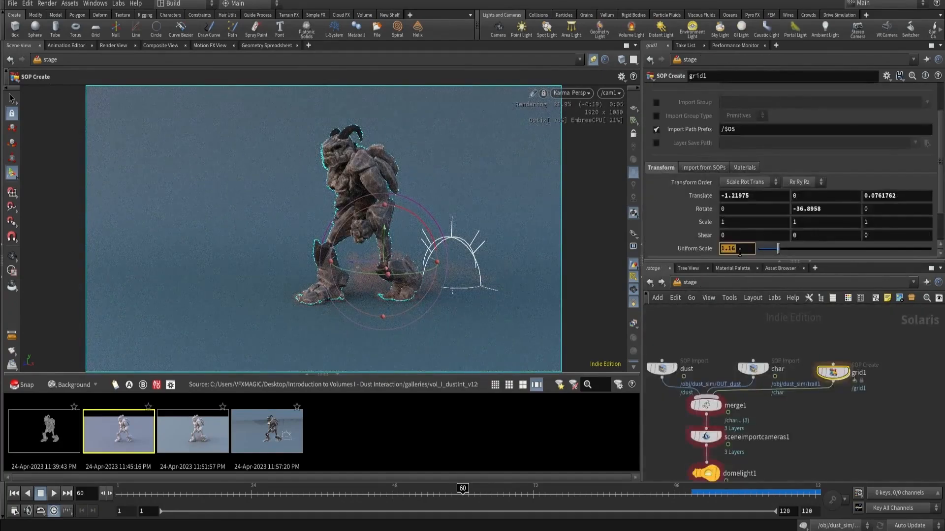
type("2")
key("Return")
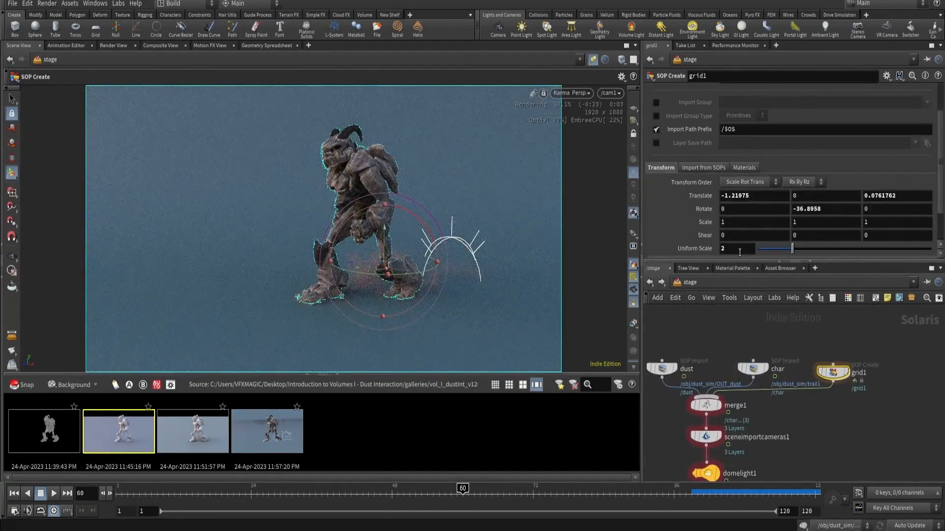
Step: Try an Exposure of 3 on the domelight1 node and settle on 2
scroll(750, 360, "down", 5)
scroll(752, 442, "up", 5)
left_click(703, 389)
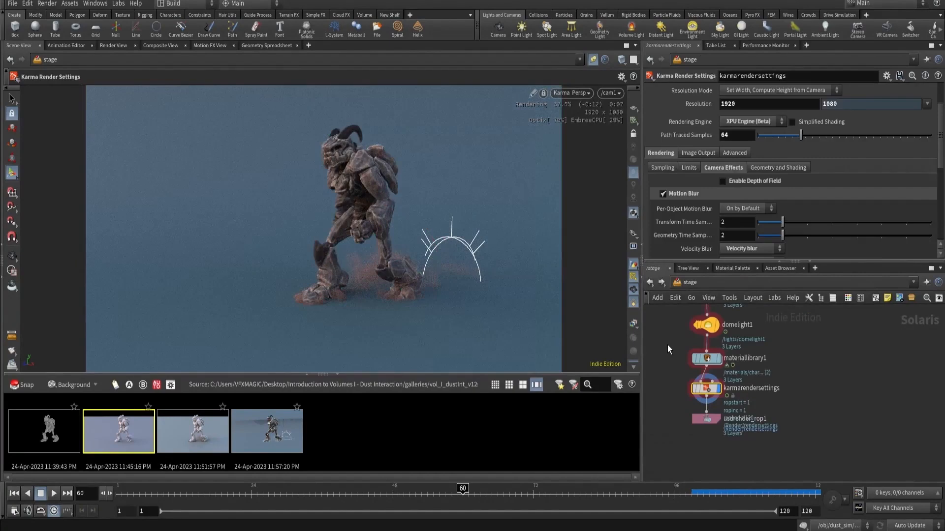
scroll(668, 347, "down", 3)
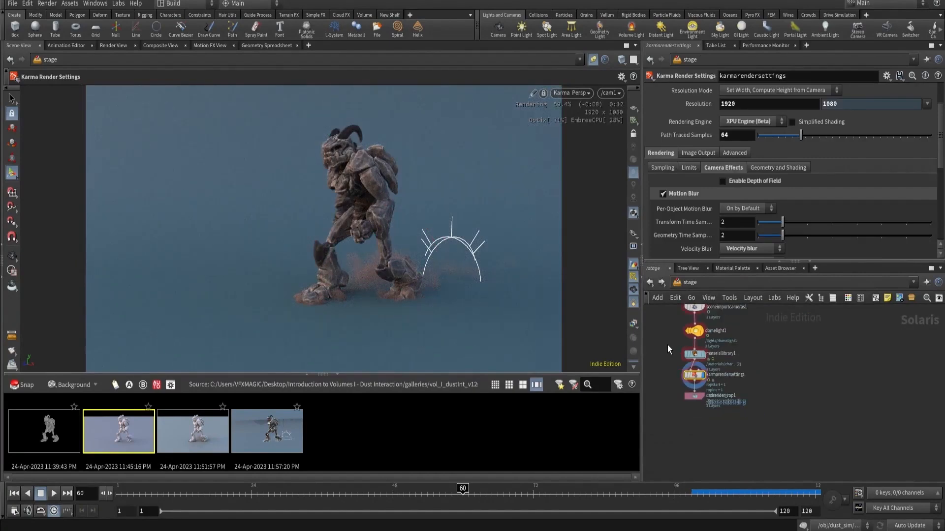
middle_click_drag(667, 345, 692, 416)
left_click(719, 401)
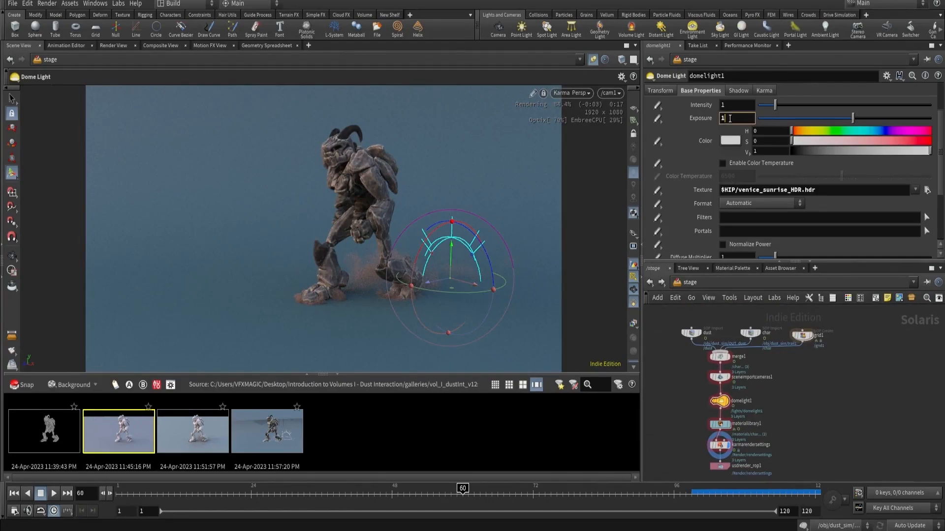
key("Return")
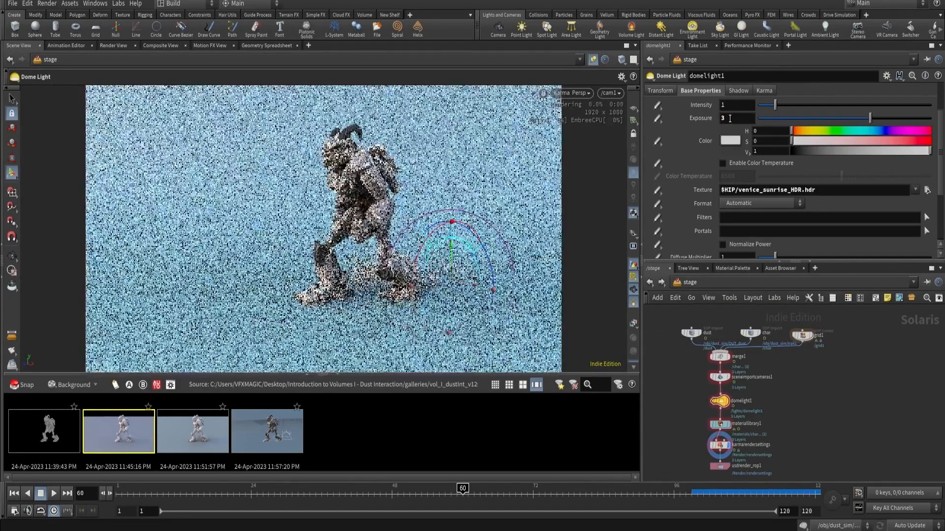
type("2")
key("Return")
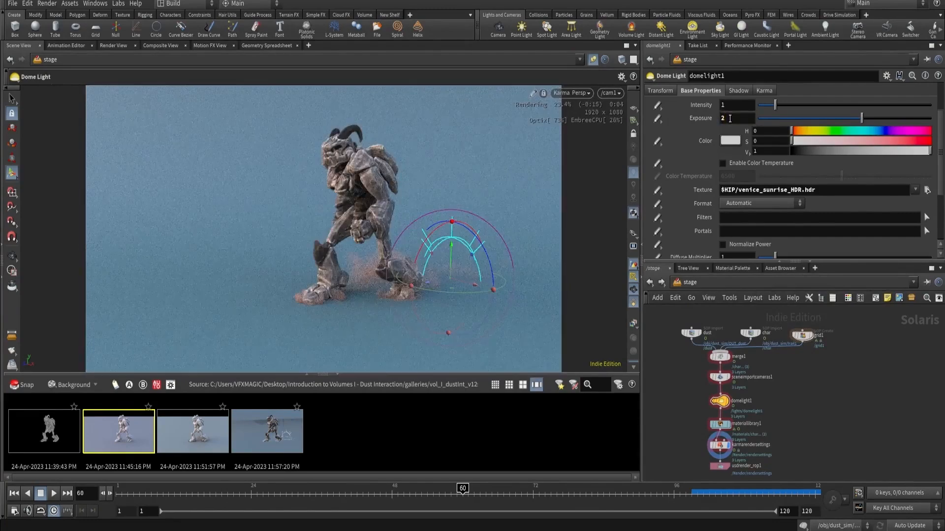
Step: Render the current frame to MPlay from the usdrender_rop1 node and review the image
scroll(689, 450, "up", 2)
left_click_drag(755, 457, 755, 457)
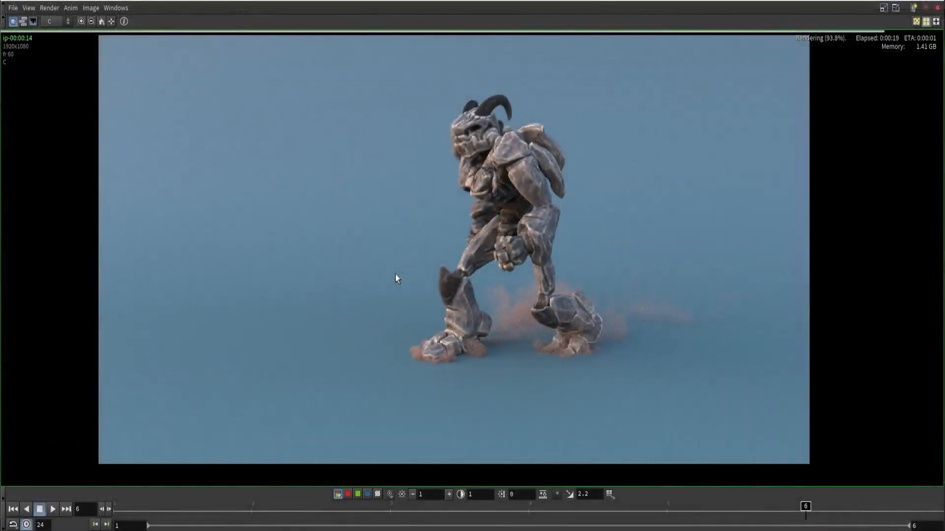
mouse_move(805, 507)
left_mouse_down()
mouse_move(674, 507)
mouse_move(805, 507)
mouse_move(756, 502)
mouse_move(848, 494)
left_mouse_up()
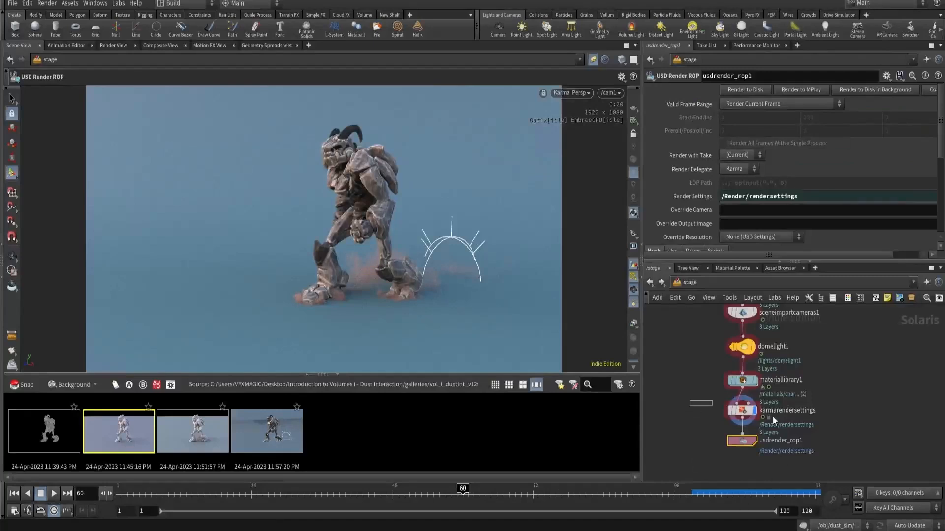
Step: Set the karmarendersettings resolution to the HDTV 720 preset, 1280 by 720
left_click(772, 417)
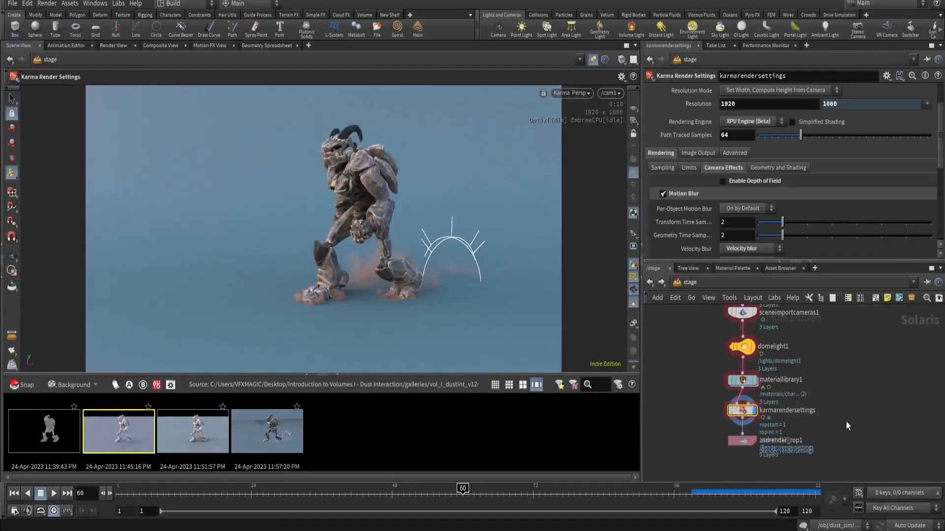
left_click(926, 104)
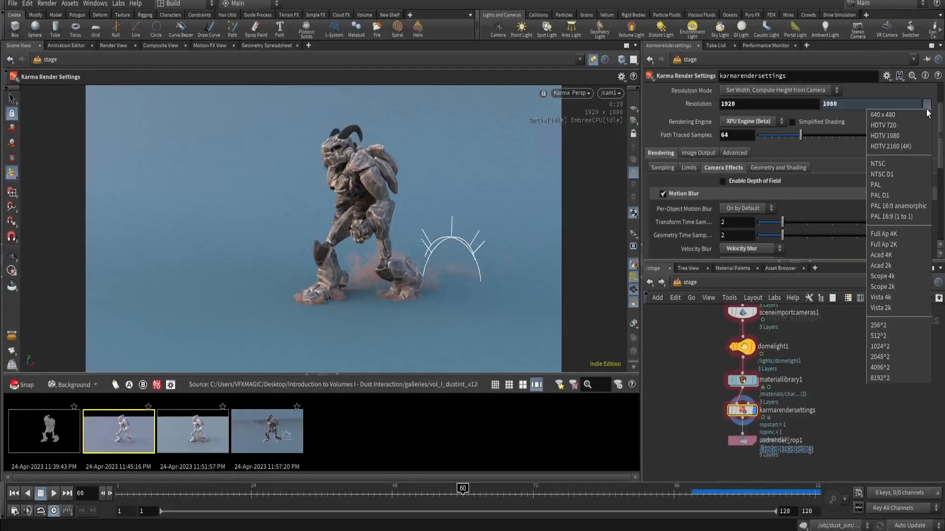
left_click(899, 126)
scroll(898, 137, "up", 3)
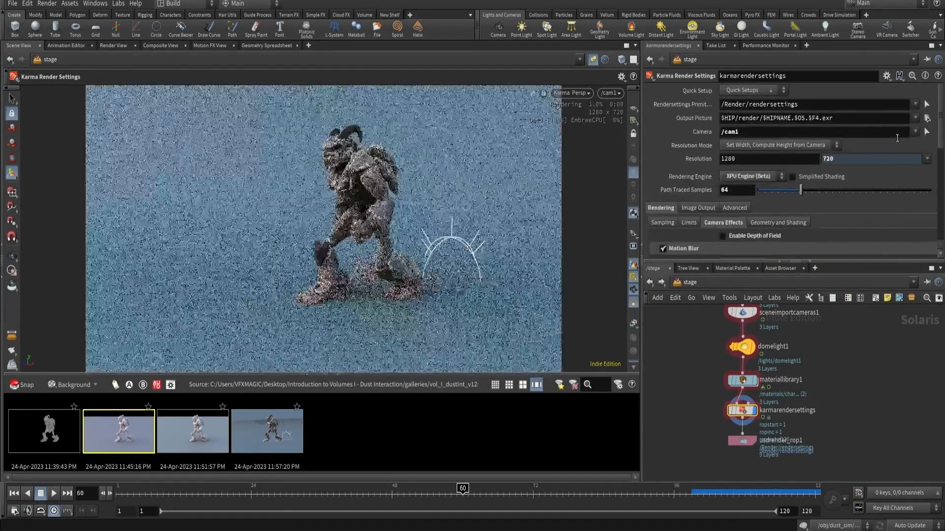
Step: Set usdrender_rop1 to Render Specific Frame Range with a frame increment of 2
left_click(741, 441)
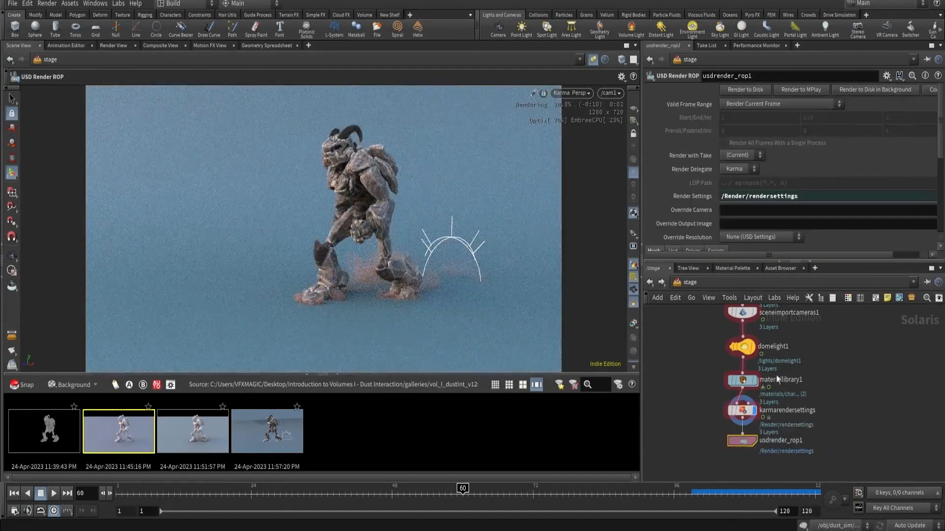
left_click(773, 107)
left_click(772, 125)
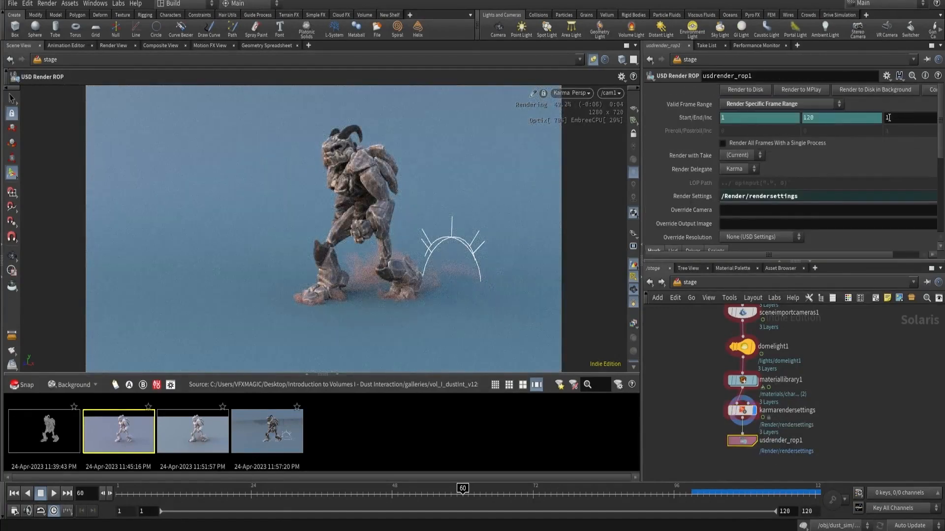
type("2")
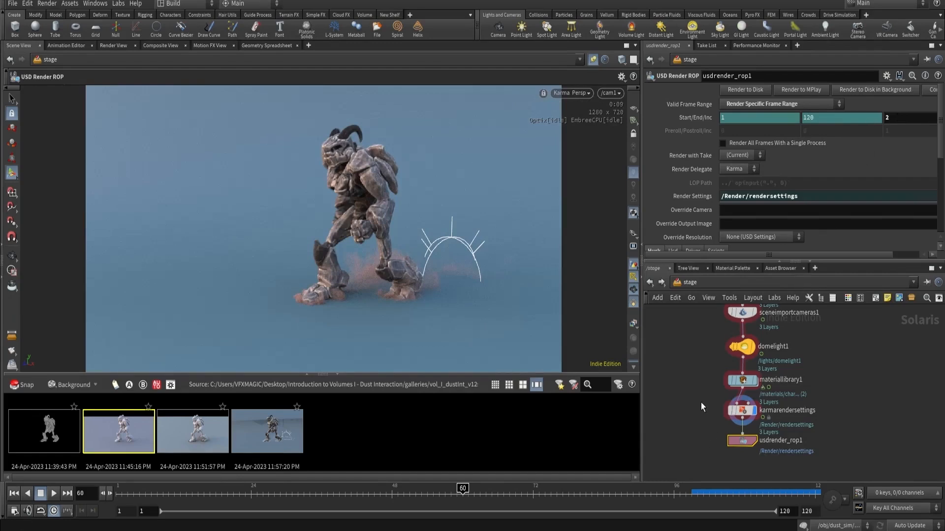
Step: Enable the nVidia Optix Denoiser as the image filter on karmarendersettings
left_click(742, 410)
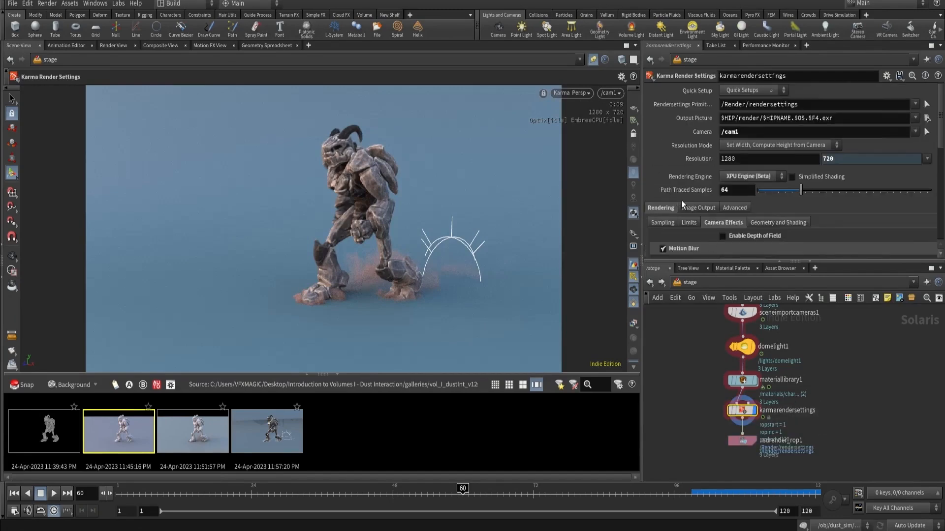
left_click(698, 207)
scroll(700, 207, "down", 2)
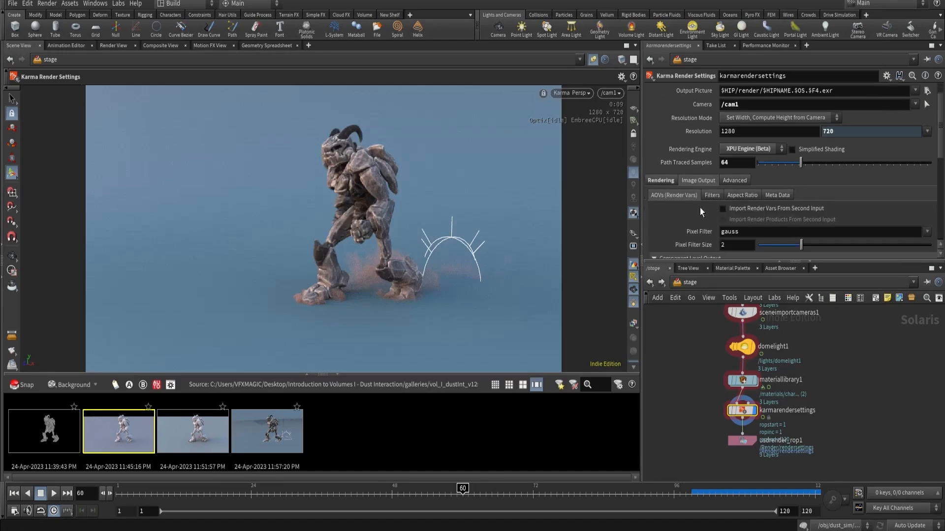
left_click(713, 195)
left_click(743, 225)
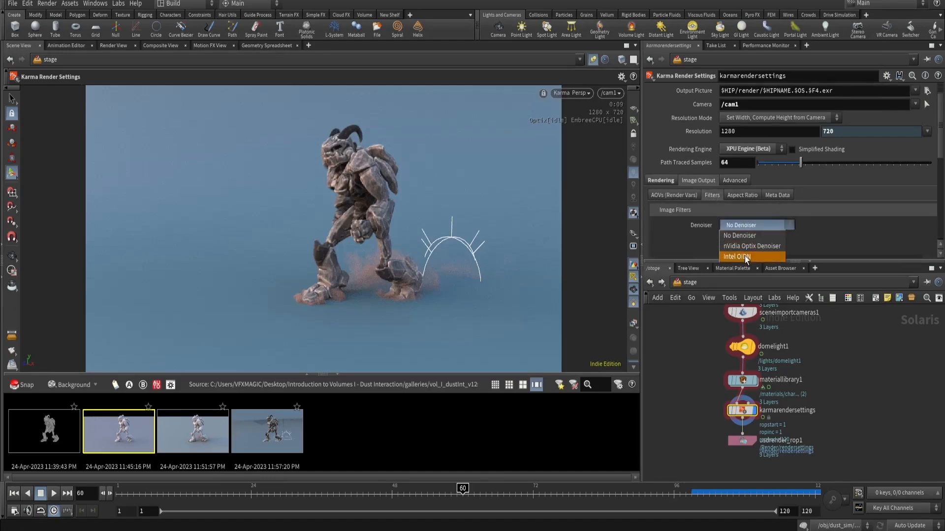
left_click(745, 254)
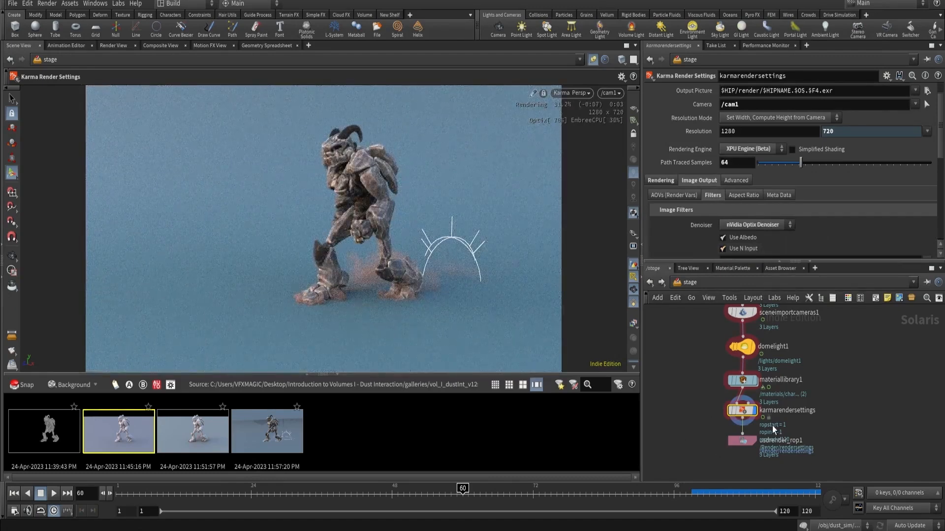
Step: Set the Output Picture to $HIP/render/$OS/$OS.$F.exr and render the frame range to disk from usdrender_rop1
scroll(721, 204, "up", 2)
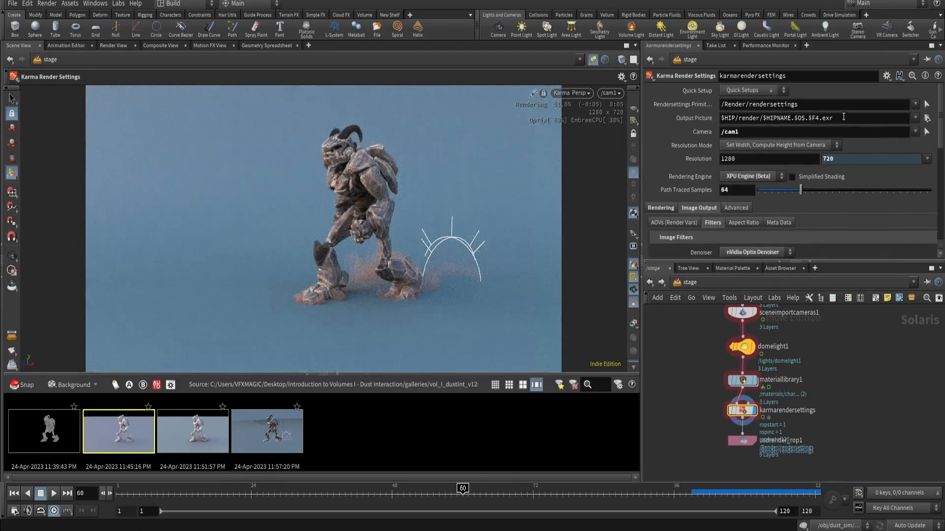
left_click_drag(844, 116, 735, 125)
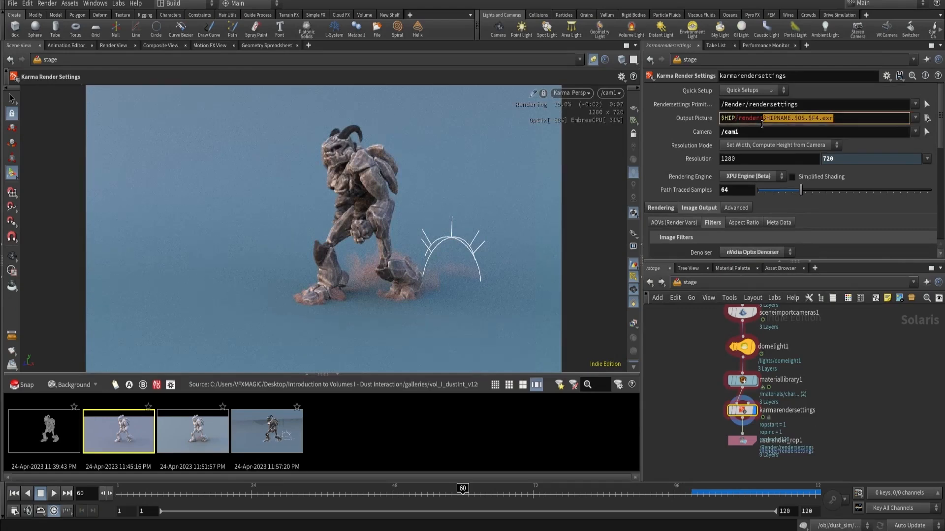
type("$OS/$OS.$F.exr")
key("Return")
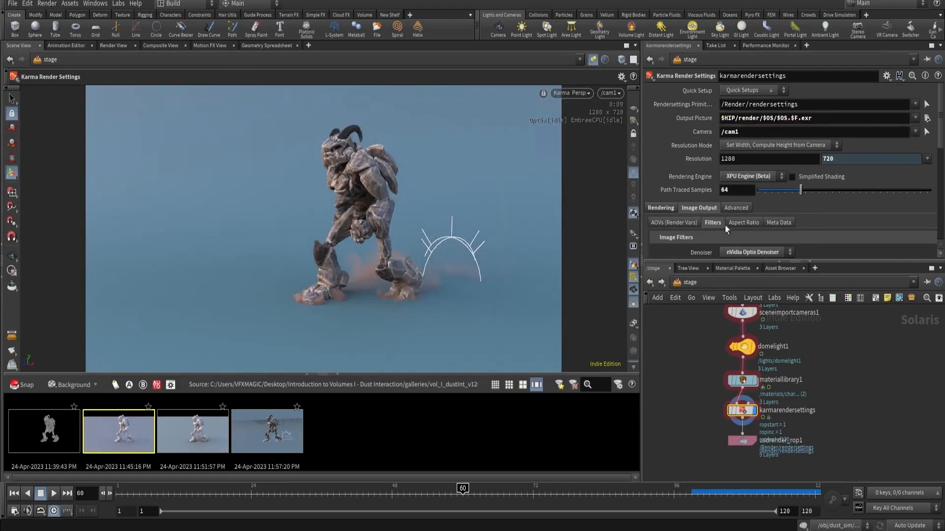
left_click(742, 441)
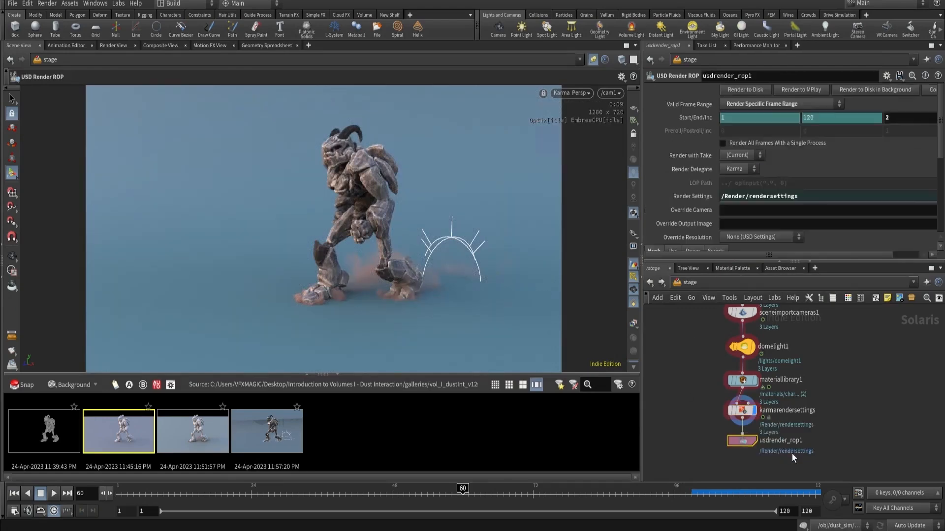
left_click(747, 90)
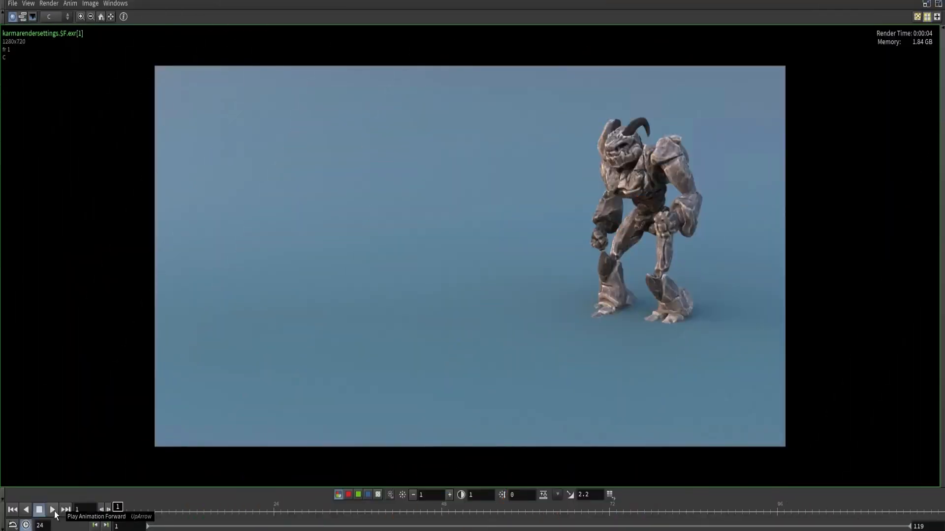
Step: Play the rendered sequence in MPlay, stop it, and step forward six frames to check the missing frames
left_click(54, 512)
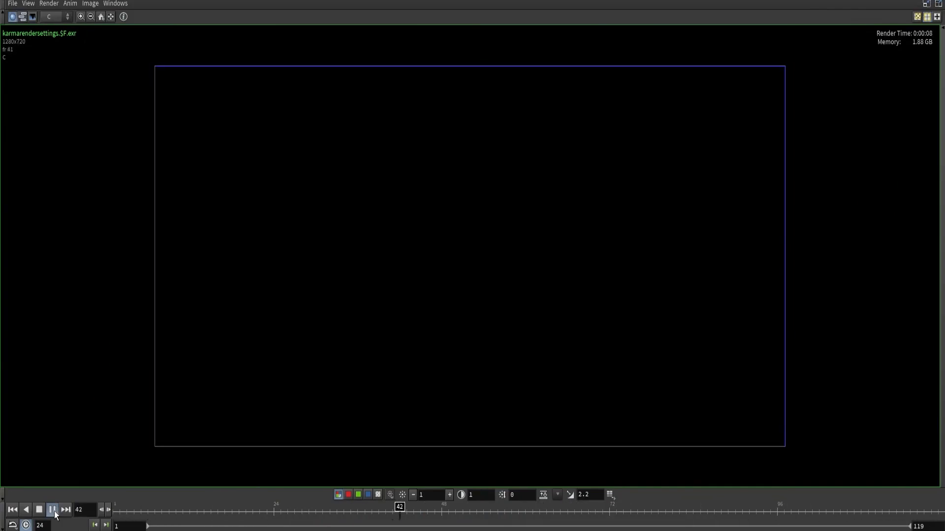
left_click(40, 511)
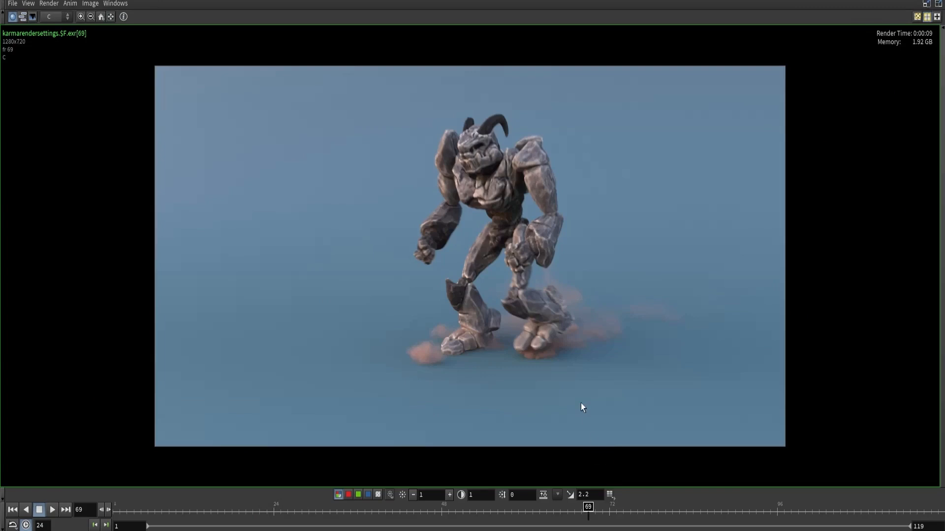
key("Right")
key("Right")
key("Right")
key("Right")
key("Right")
key("Right")
Step: Set the MPlay Missing Frames preference to Use Nearest Frame
left_click(115, 3)
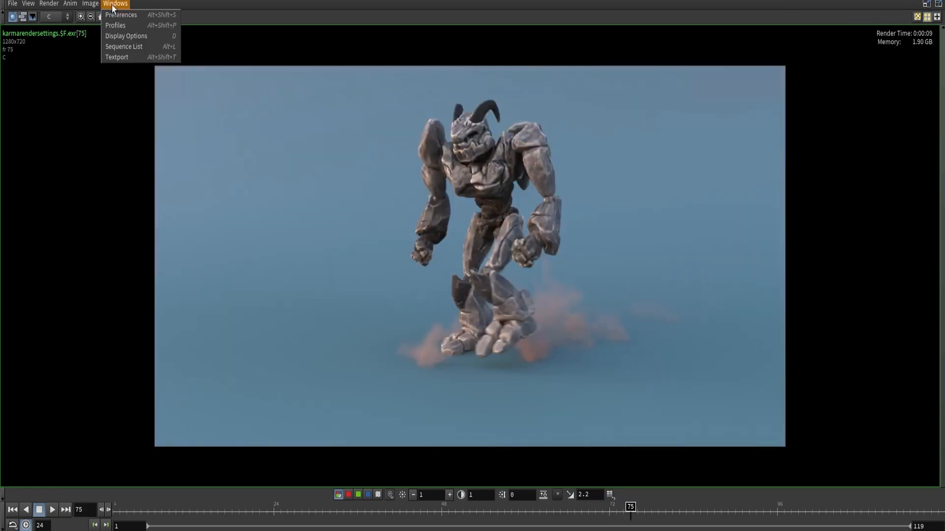
left_click(120, 17)
left_click(130, 142)
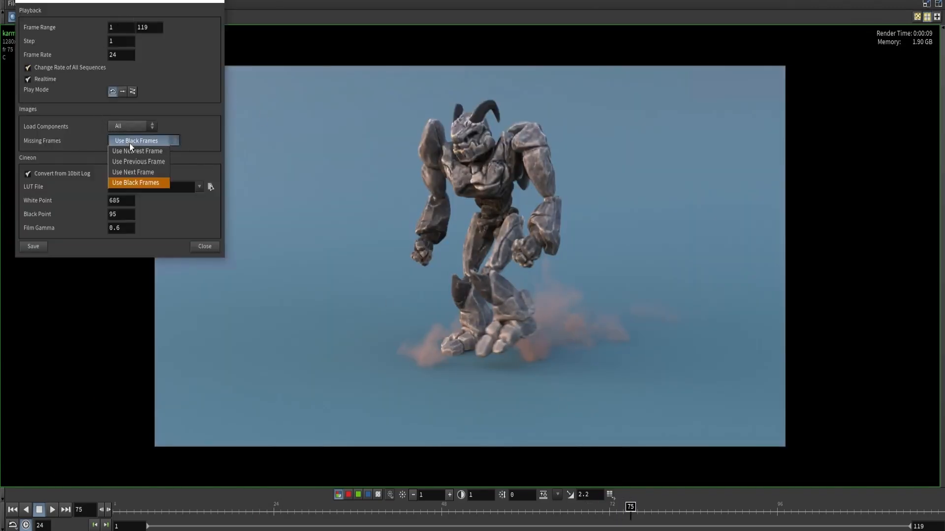
left_click(130, 153)
left_click(204, 247)
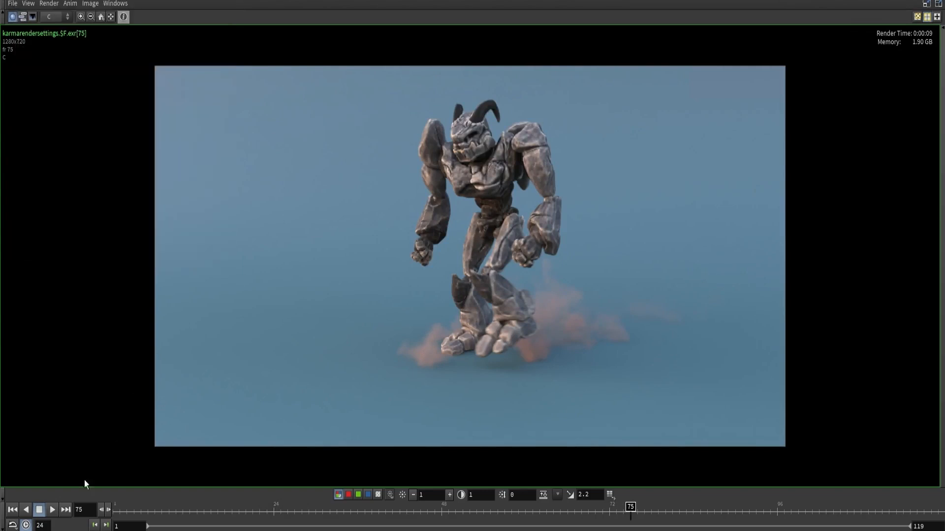
Step: Play the sequence again and scrub the first frames up close to examine the dust around the feet
left_click(52, 510)
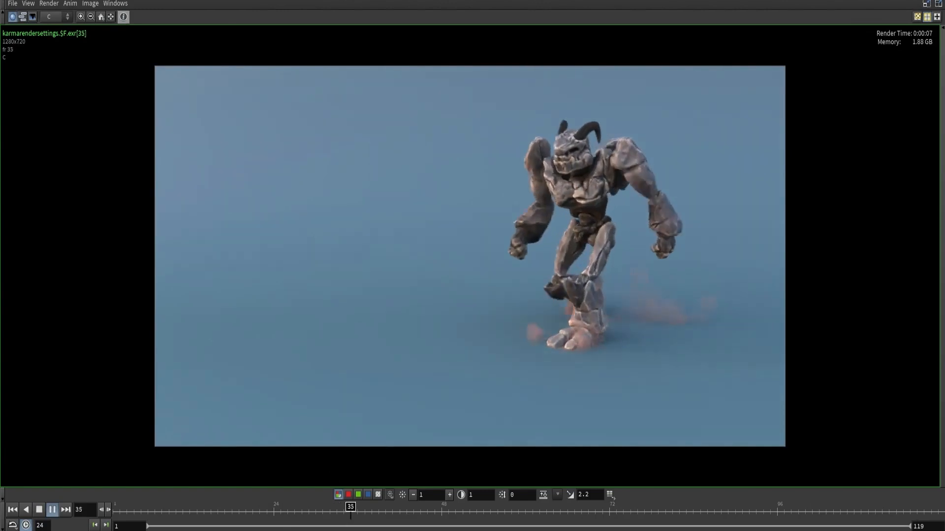
left_click_drag(265, 513, 125, 512)
scroll(672, 384, "up", 6)
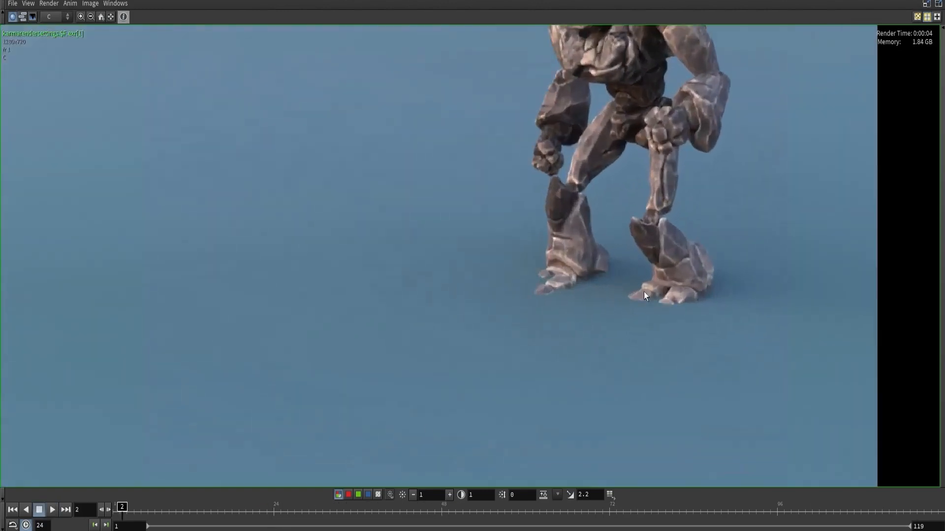
left_click_drag(165, 510, 301, 509)
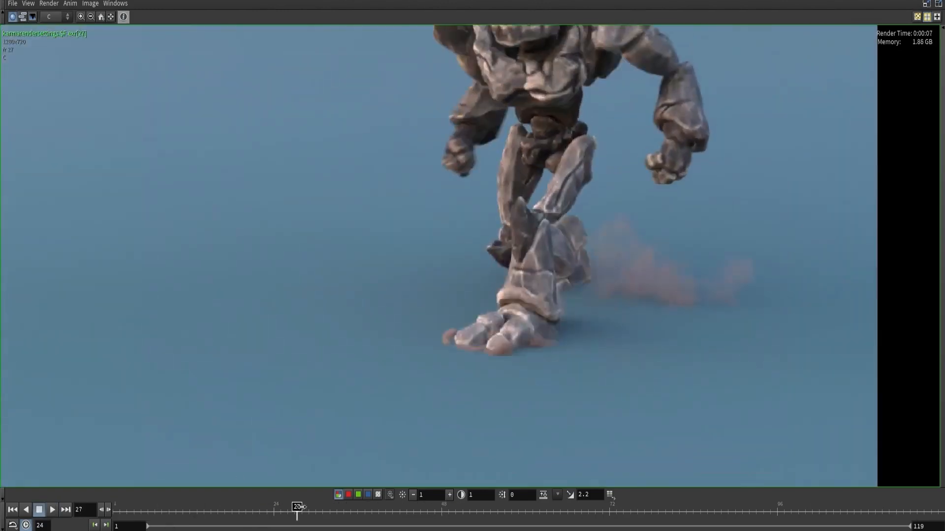
scroll(526, 265, "down", 5)
scroll(551, 294, "down", 1)
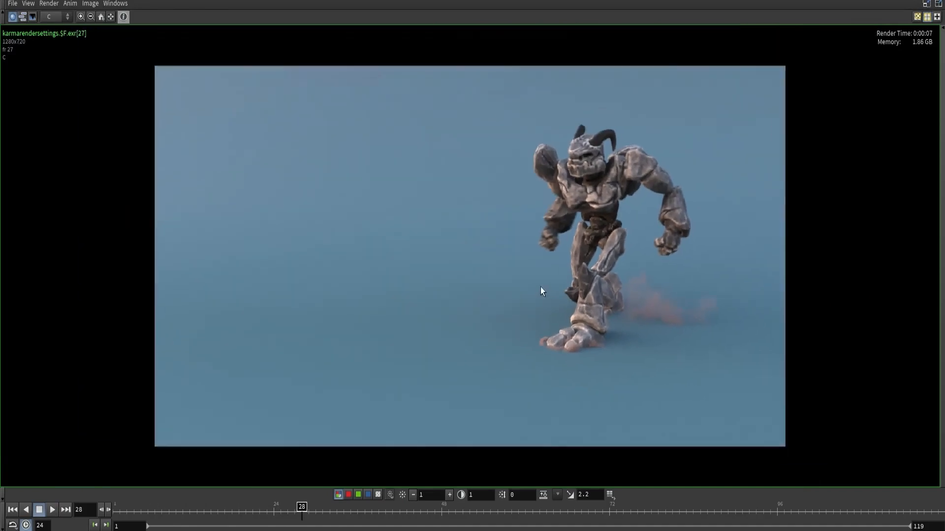
Step: Play back the rendered walk sequence, then stop it
left_click(52, 511)
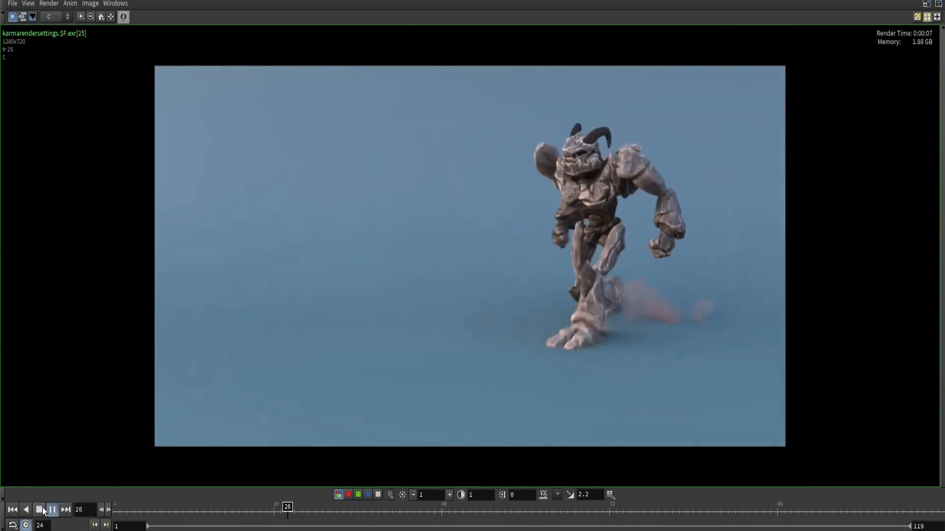
left_click(199, 512)
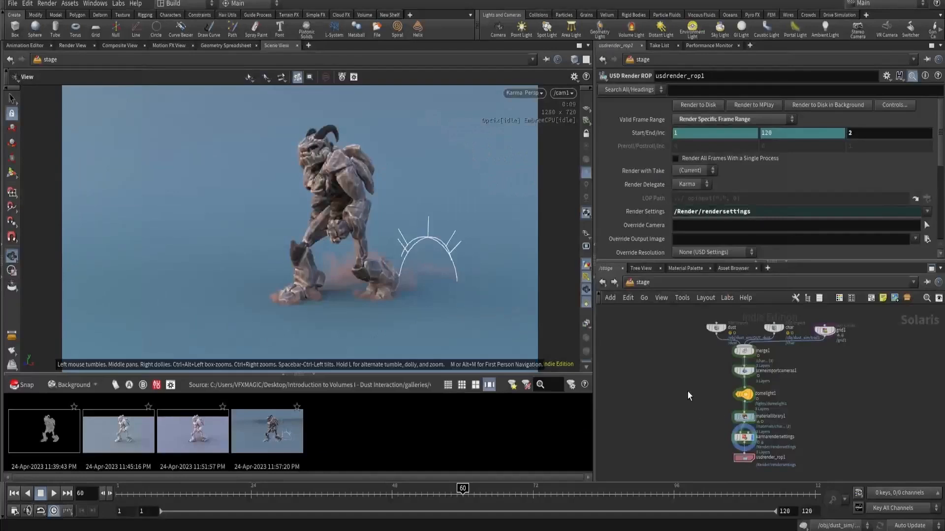
Step: Inside the grid1 ground node's geometry network, bypass the edit1 and subdivide1 nodes
middle_click_drag(688, 392, 663, 409)
scroll(849, 352, "up", 3)
double_click(775, 345)
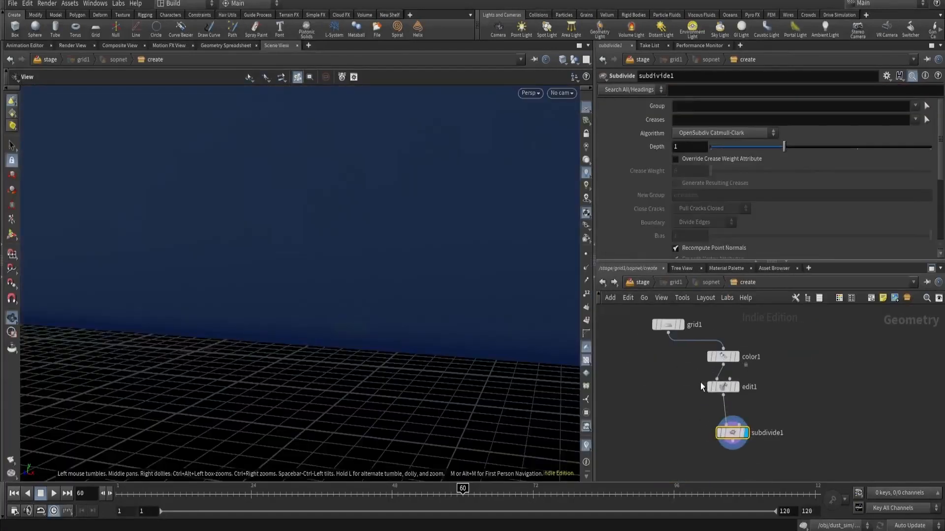
left_click_drag(696, 380, 763, 460)
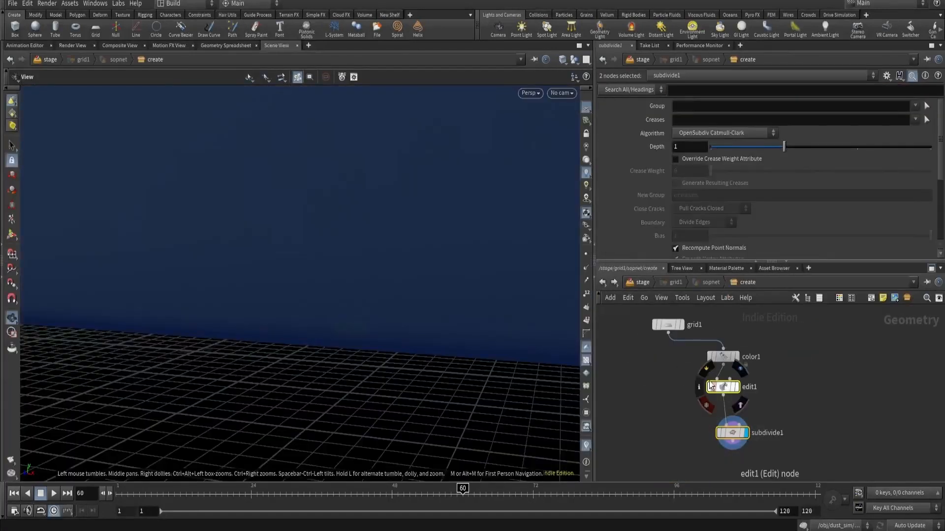
left_click(706, 370)
Step: Set the color1 node's colour to 0.5, 0.5, 0.5
left_click(729, 357)
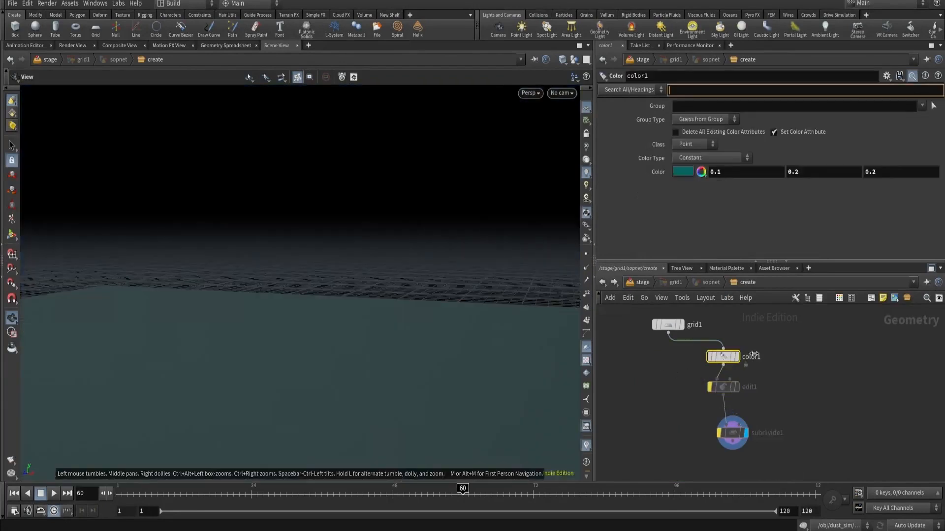
left_click(721, 170)
type(".5")
key("Tab")
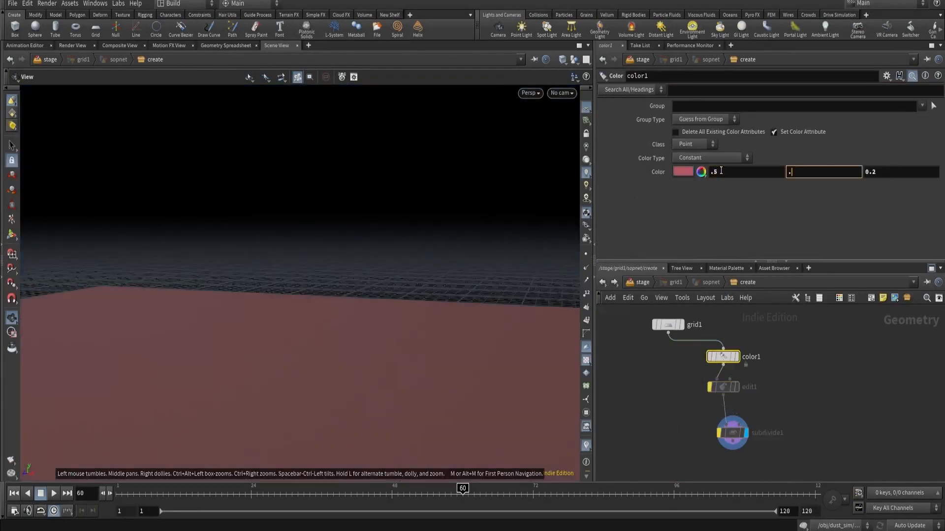
type(".5")
key("Tab")
type(".5")
key("Return")
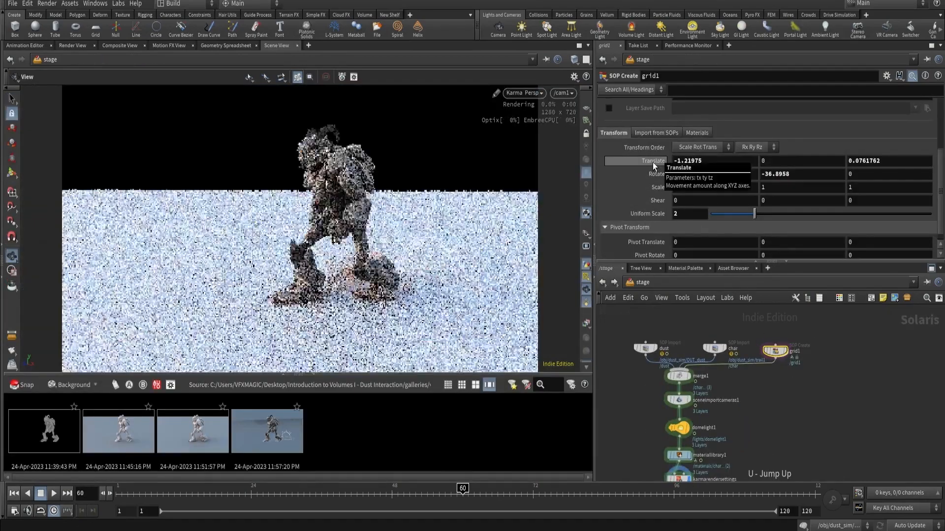
Step: Reset grid1's translate and rotate values to their defaults and set its uniform scale to 50
middle_click(652, 162, "ctrl")
middle_click(656, 175, "ctrl")
double_click(684, 212)
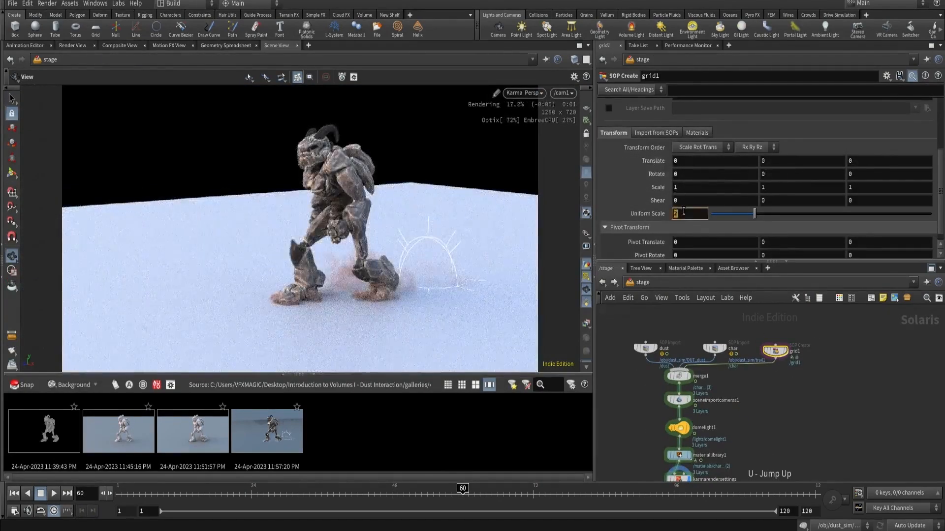
type("50")
key("Return")
Step: In materiallibrary1, duplicate the char material and cut the copy's connection to the mtlximage1 texture
middle_click_drag(639, 398, 684, 364)
double_click(716, 409)
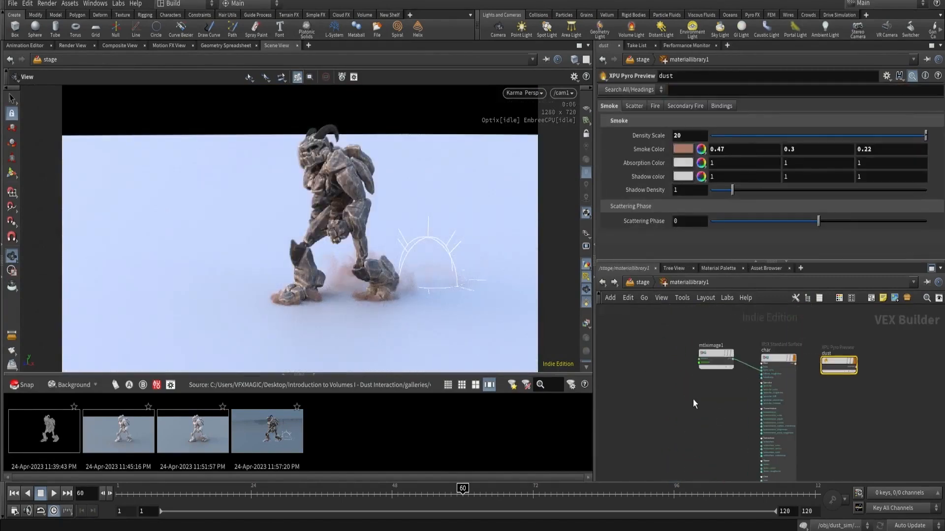
left_click_drag(778, 359, 638, 364, "alt")
scroll(636, 344, "up", 1)
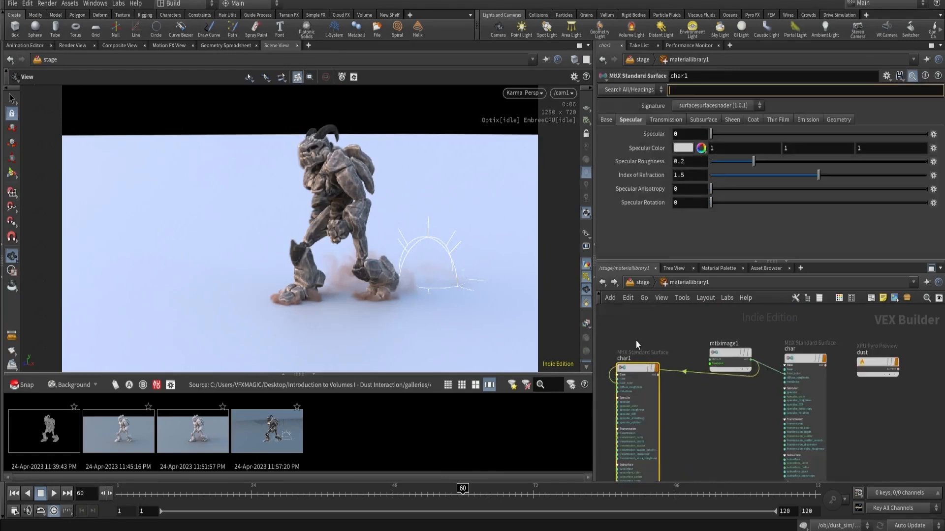
middle_click_drag(637, 345, 658, 343)
key("y")
left_click_drag(705, 361, 687, 373)
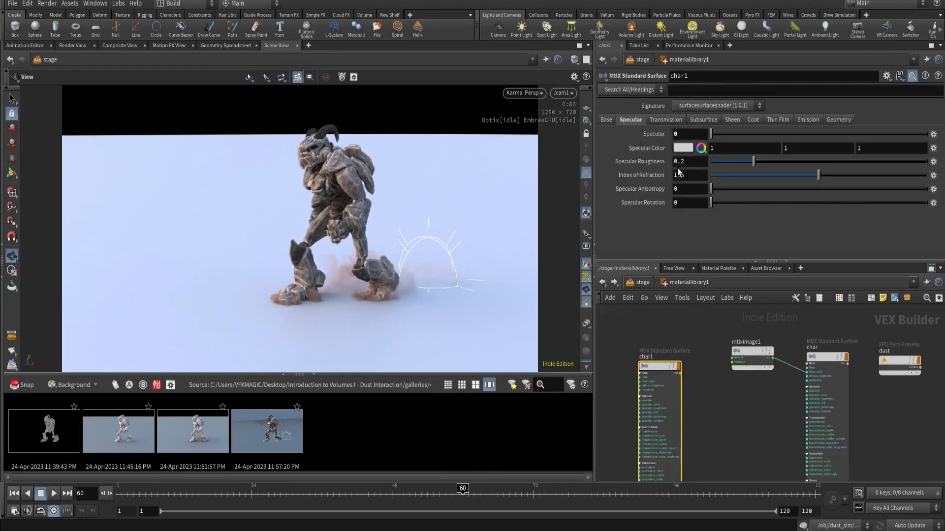
Step: Rename the duplicated material as grid and show its base settings
scroll(639, 355, "up", 2)
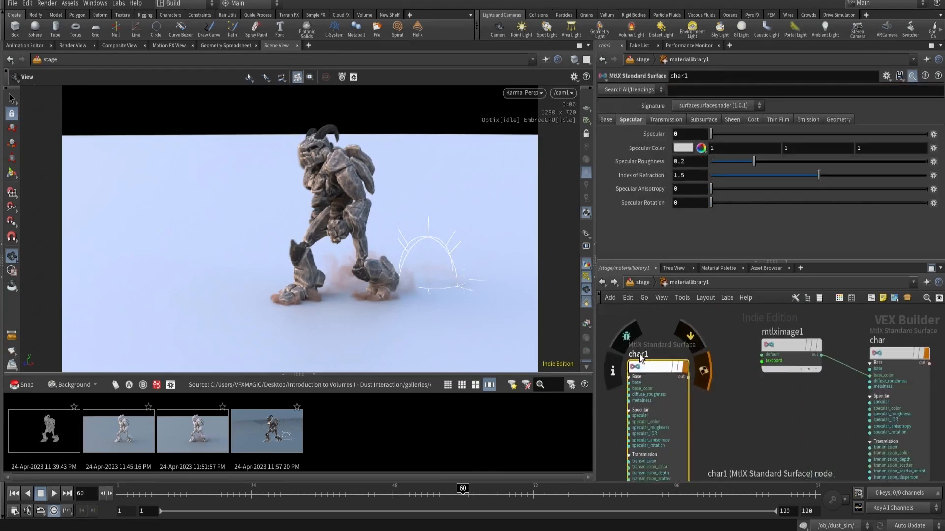
double_click(638, 354)
type("grid")
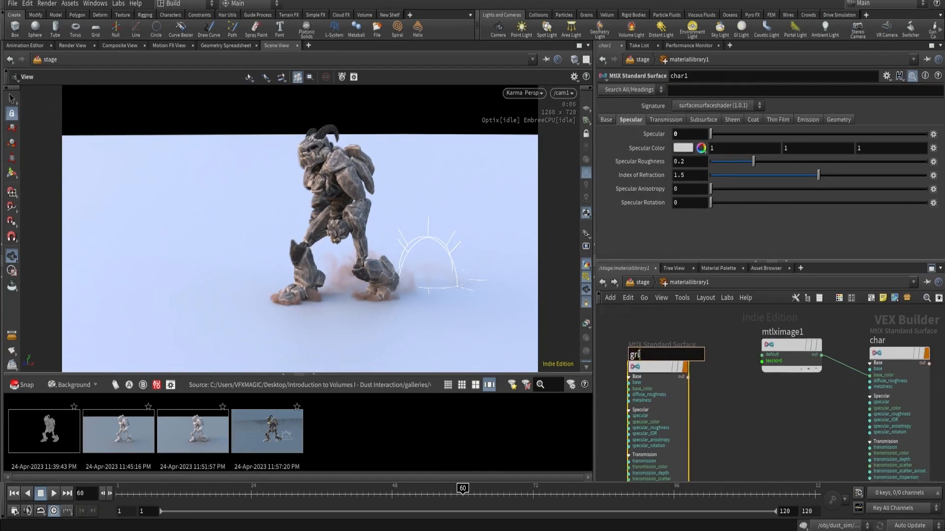
key("Return")
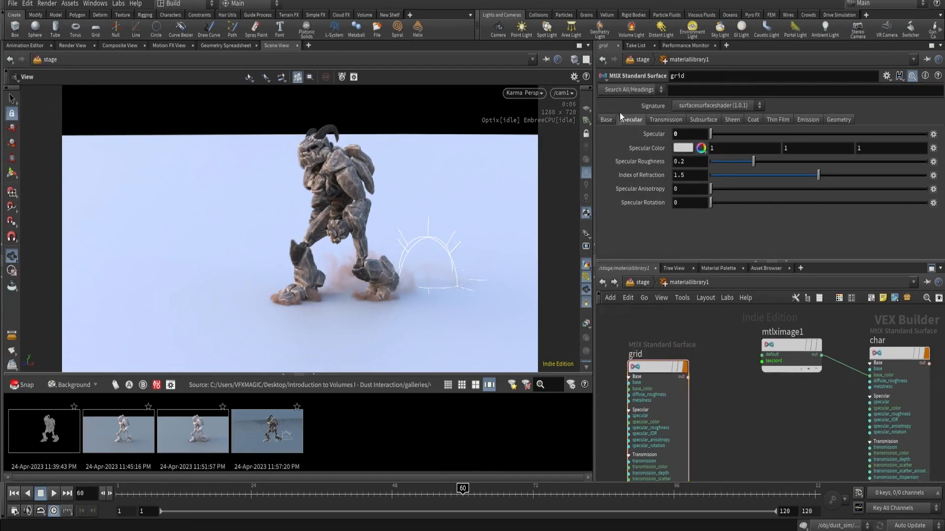
left_click(606, 120)
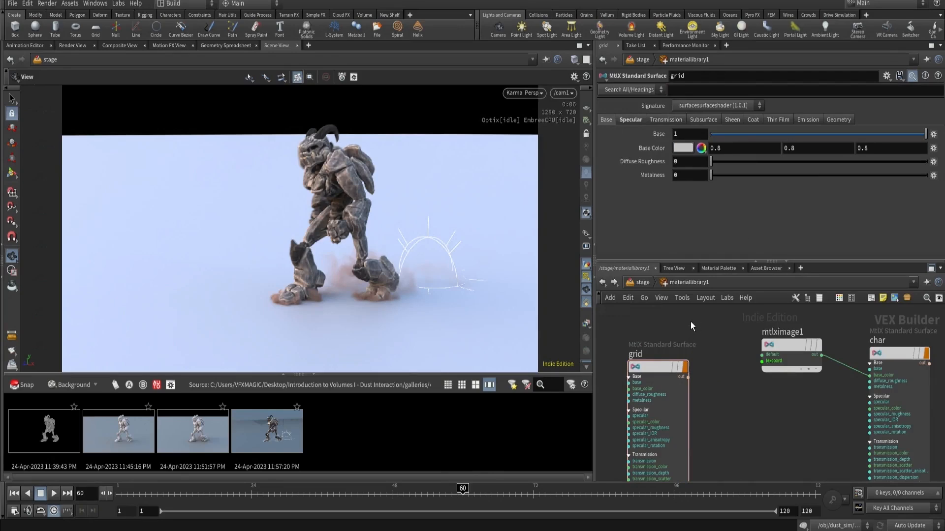
Step: Add another material entry to materiallibrary1 with material VOP grid, assigned to the geometry path /grid1/
key("u")
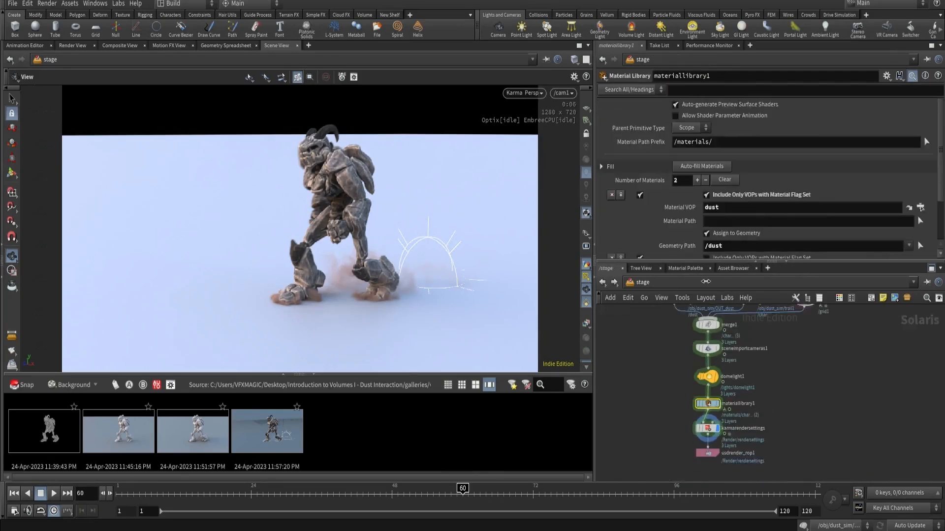
scroll(710, 199, "down", 2)
left_click(621, 138)
scroll(727, 153, "up", 2)
left_click(719, 138)
type("gri")
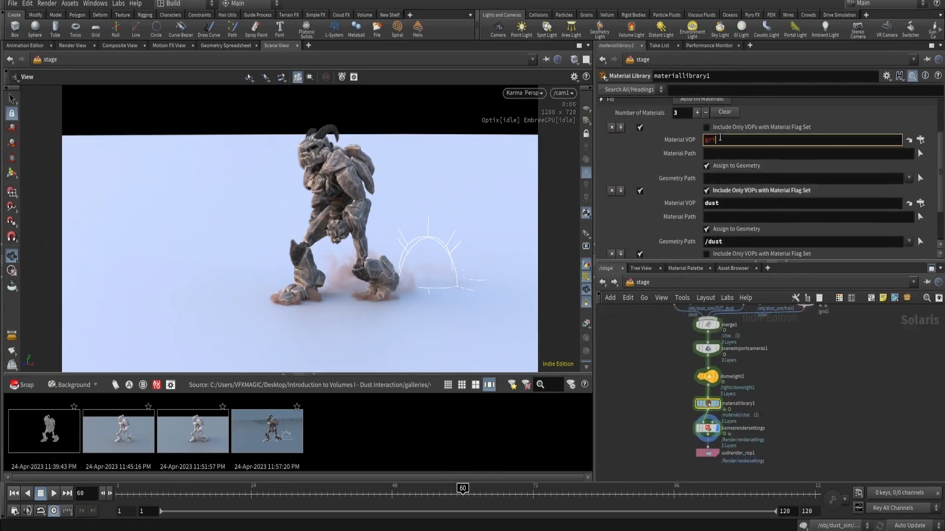
type("d")
left_click(723, 178)
type("/gri")
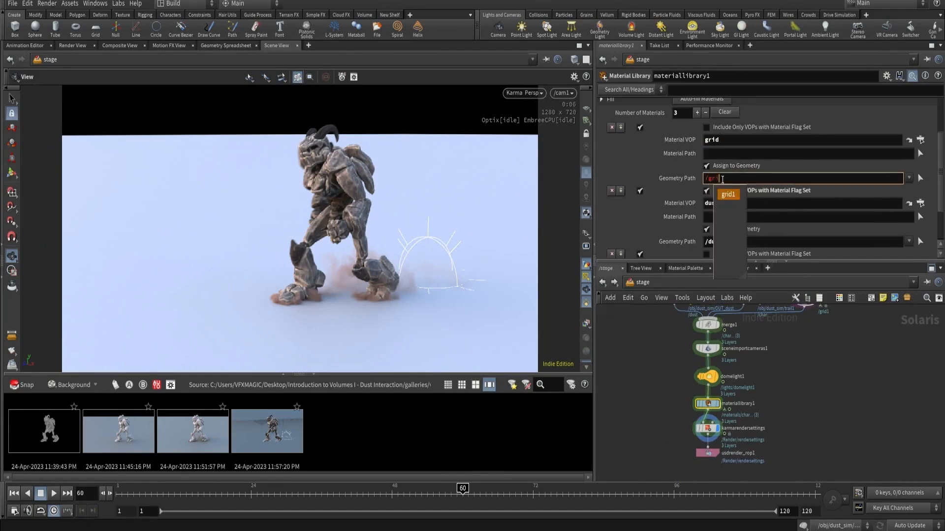
left_click(728, 194)
key("Return")
Step: Set the grid material's base weight to .05
double_click(710, 402)
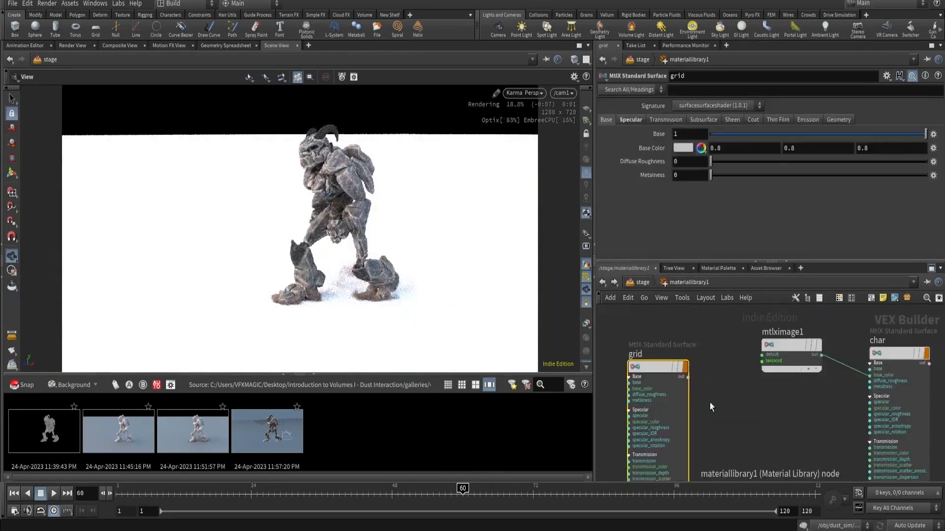
left_click(689, 134)
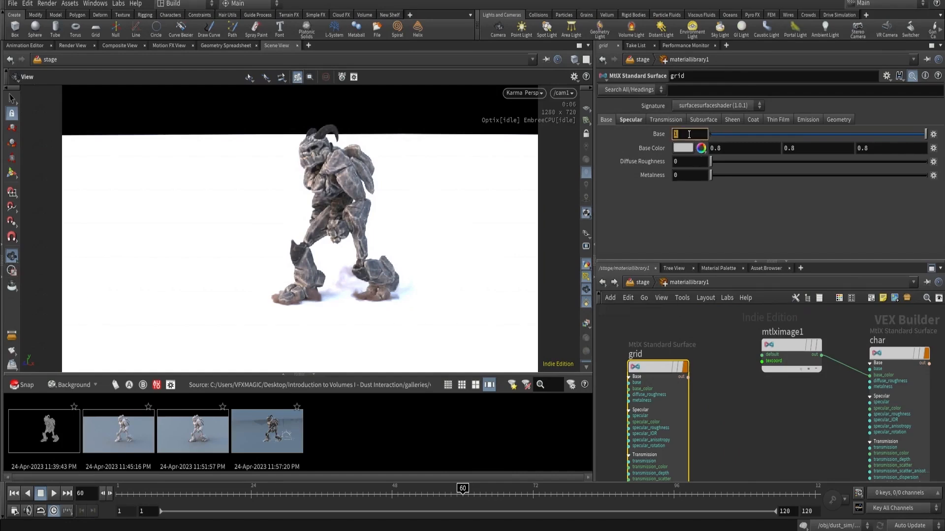
type(".05")
key("Return")
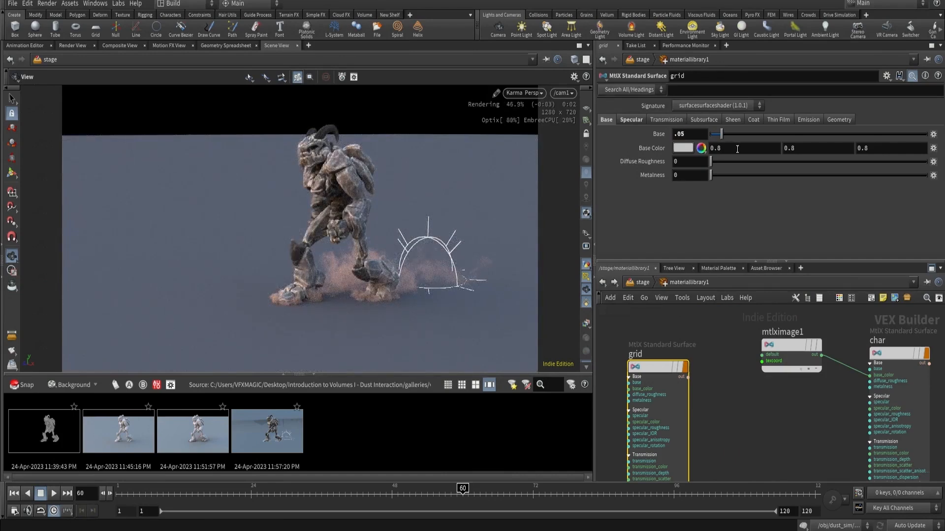
Step: Darken the grid material's base color to 0.36, 0.4, 0.4
middle_click_drag(659, 143, 633, 135)
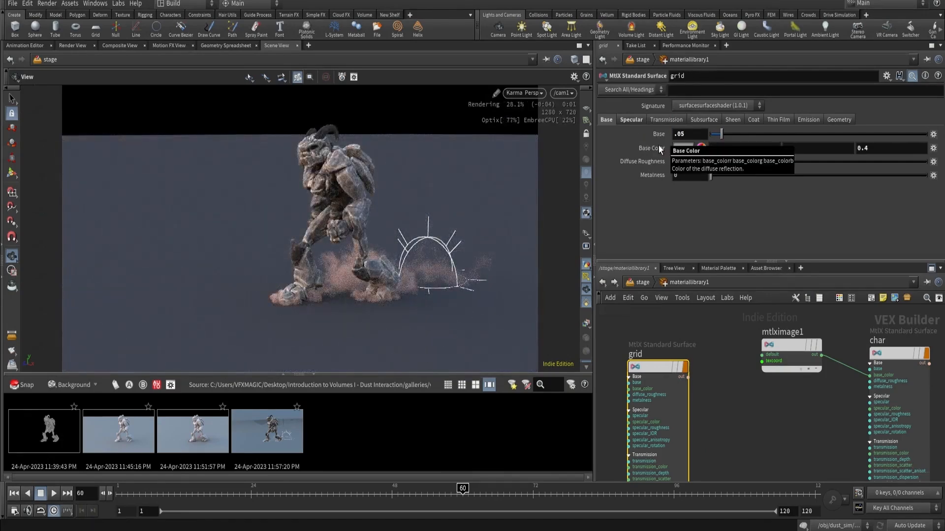
middle_click_drag(725, 149, 709, 172)
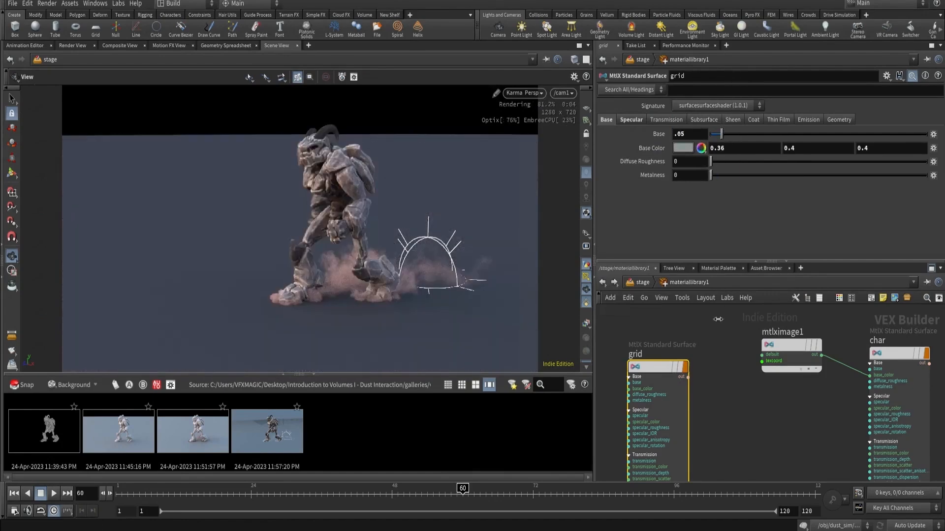
Step: Set usdrender_rop1 to render only the current frame and render it to MPlay
left_click(642, 282)
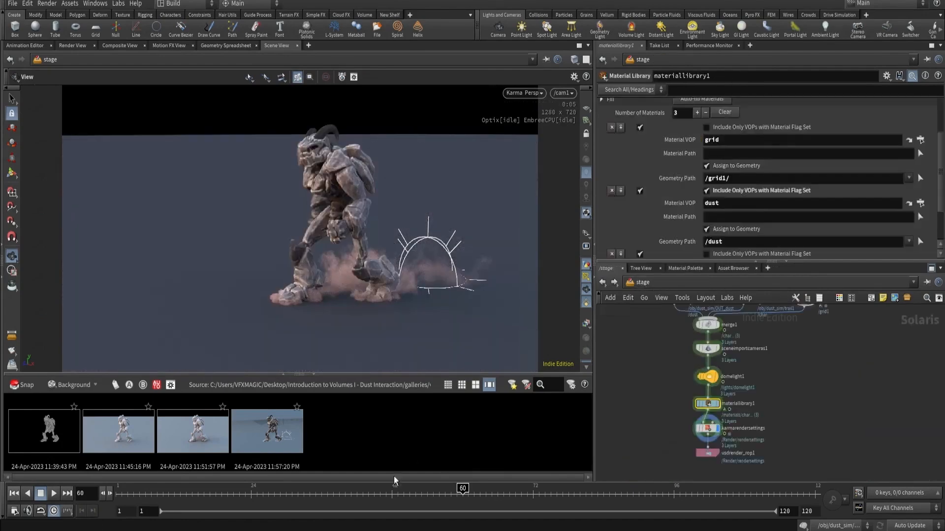
scroll(703, 448, "up", 2)
left_click(720, 457)
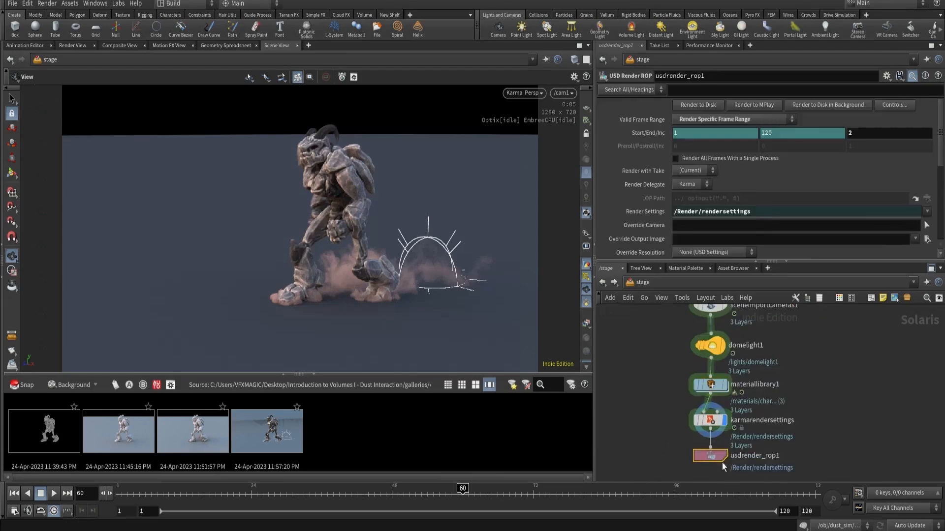
left_click(738, 119)
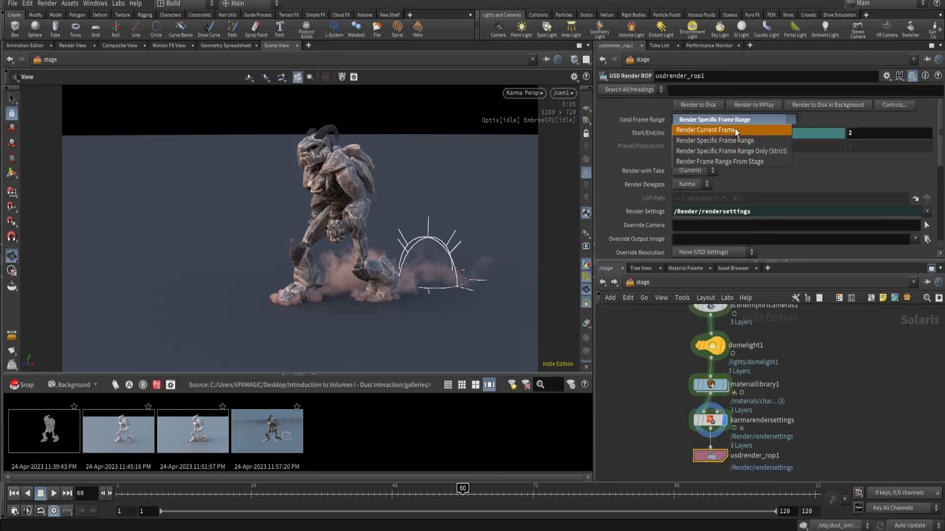
left_click(751, 120)
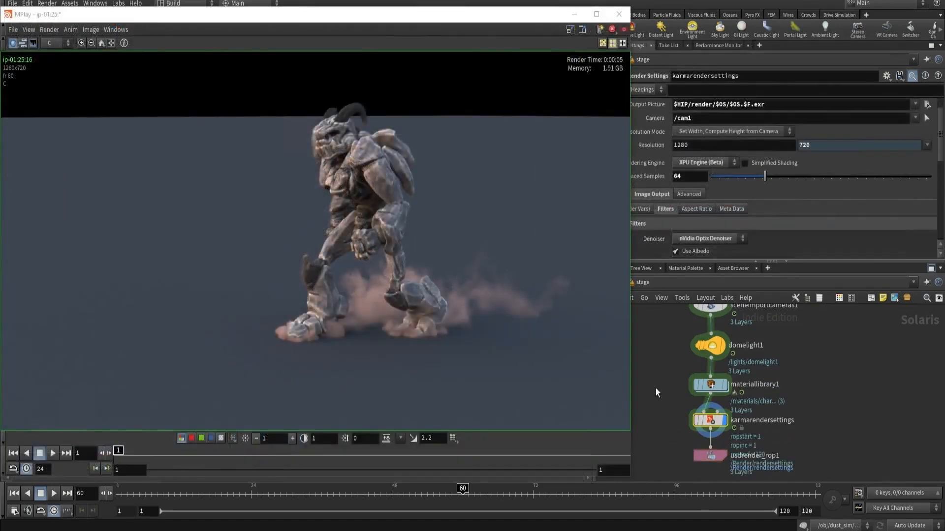
Step: Inspect the dust in the rendered frame and set the denoiser in karmarendersettings to No Denoiser
middle_click_drag(541, 308, 539, 273)
scroll(580, 258, "up", 2)
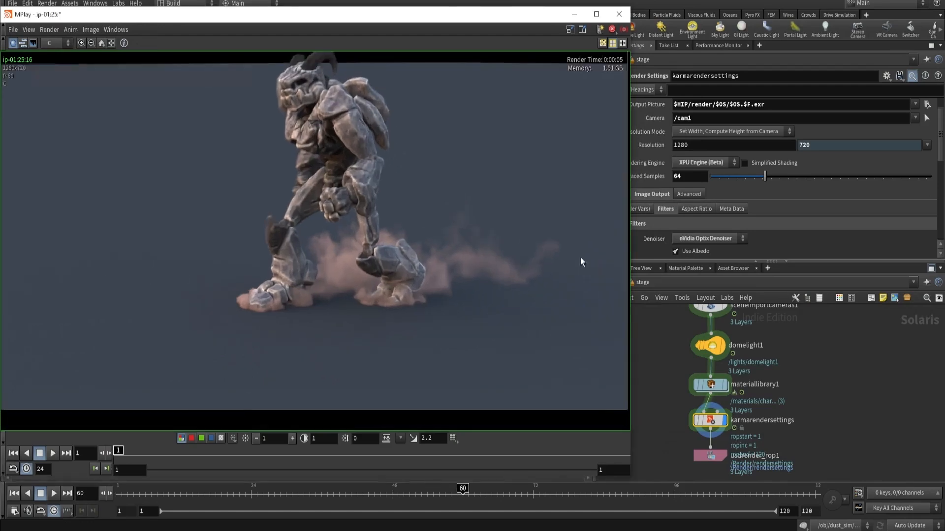
scroll(745, 235, "up", 1)
scroll(738, 236, "down", 1)
scroll(715, 240, "down", 2)
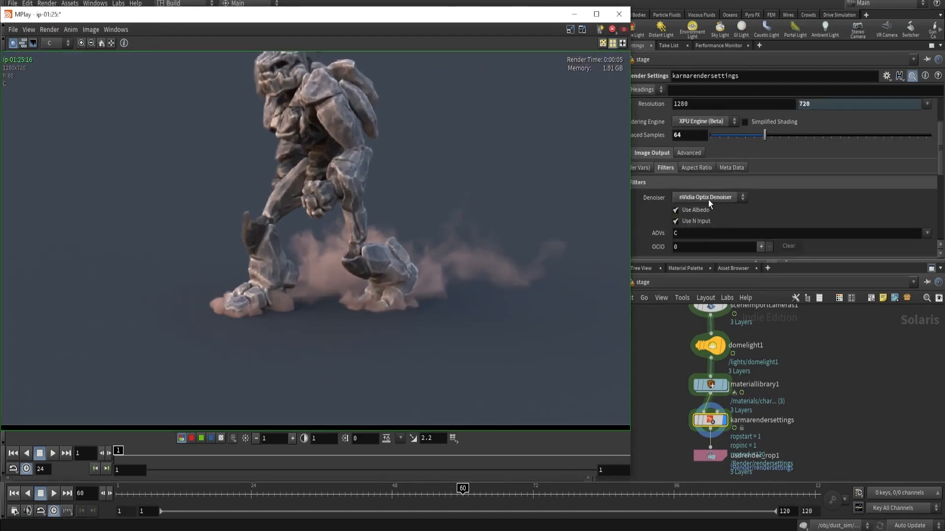
left_click(708, 200)
left_click(708, 190)
scroll(725, 153, "up", 3)
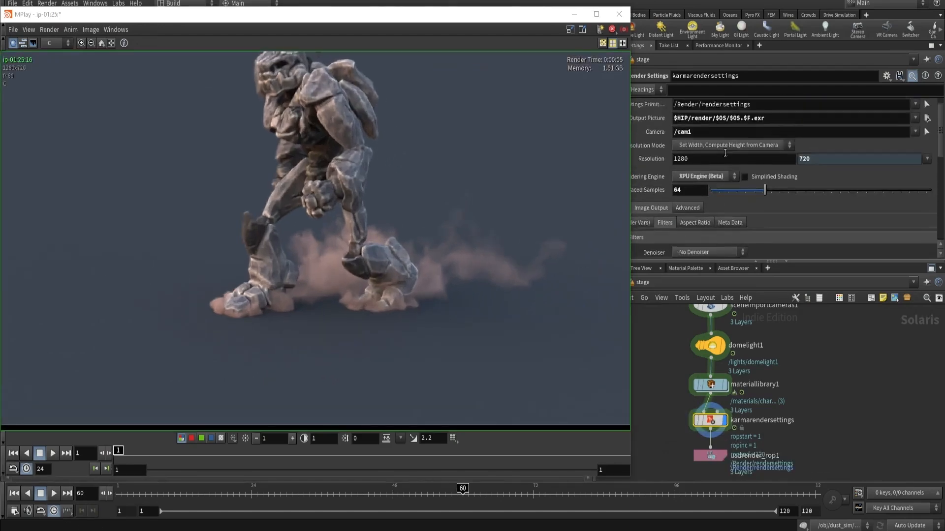
scroll(724, 153, "up", 1)
Step: Render the current frame to MPlay again and compare the dust around the feet in both renders
left_click(722, 467)
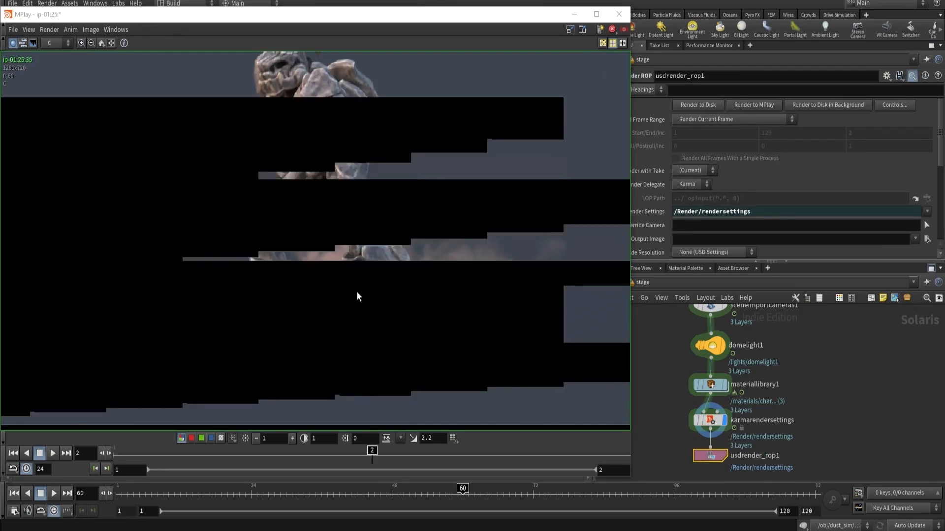
scroll(359, 270, "up", 5)
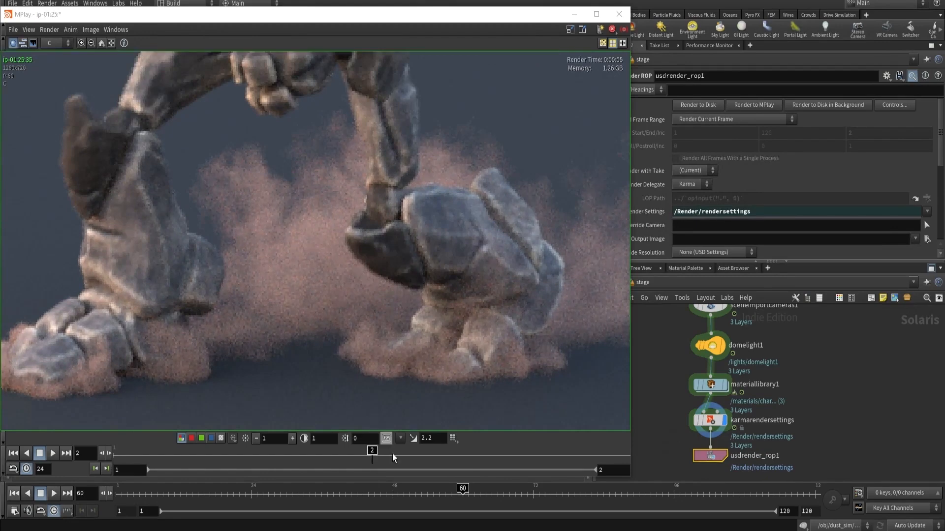
mouse_move(337, 453)
left_mouse_down()
mouse_move(127, 454)
mouse_move(370, 454)
mouse_move(132, 459)
mouse_move(371, 455)
mouse_move(139, 463)
mouse_move(515, 467)
left_mouse_up()
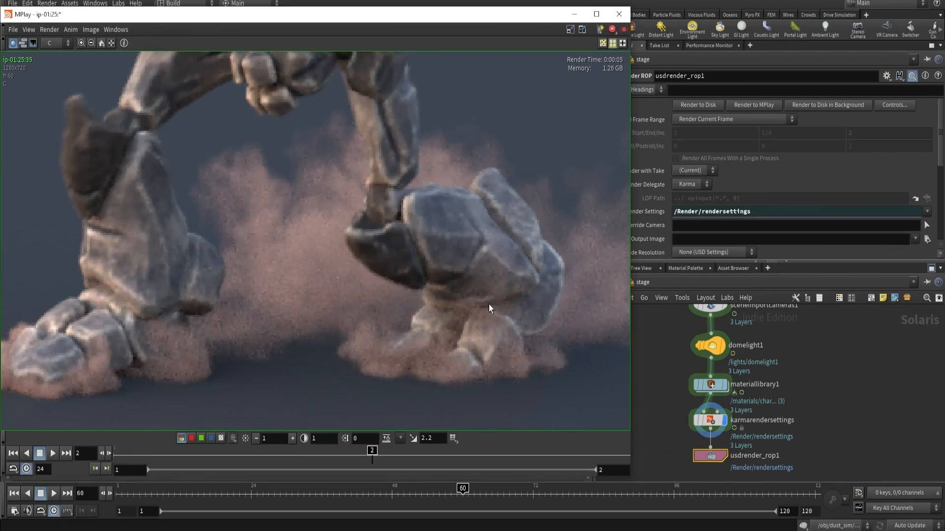
left_click(574, 14)
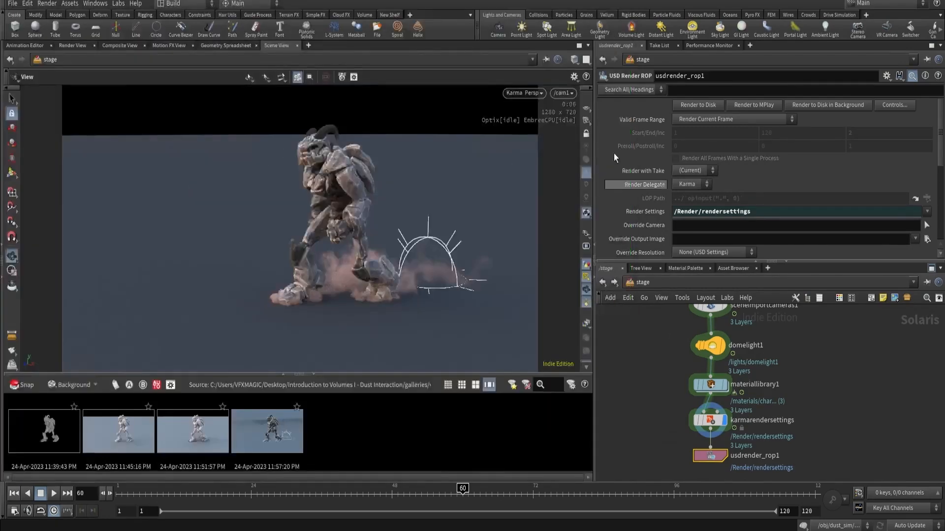
Step: Rename the karmarendersettings node to dust_v1
scroll(614, 162, "down", 5)
scroll(617, 184, "down", 3)
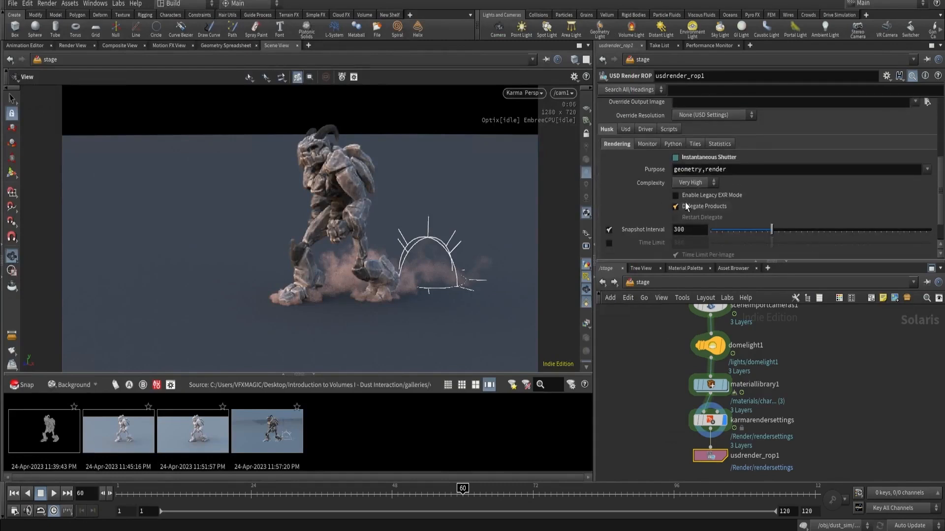
left_click_drag(731, 425, 752, 427)
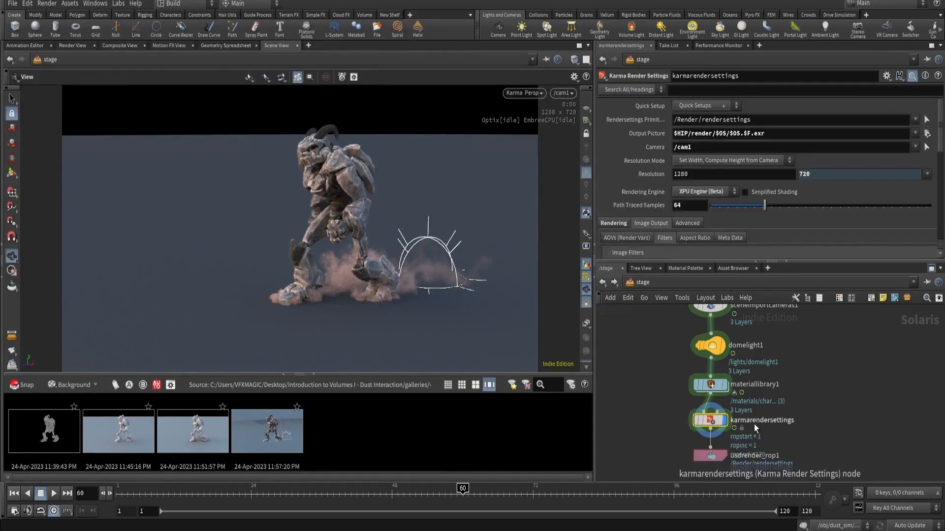
double_click(754, 422)
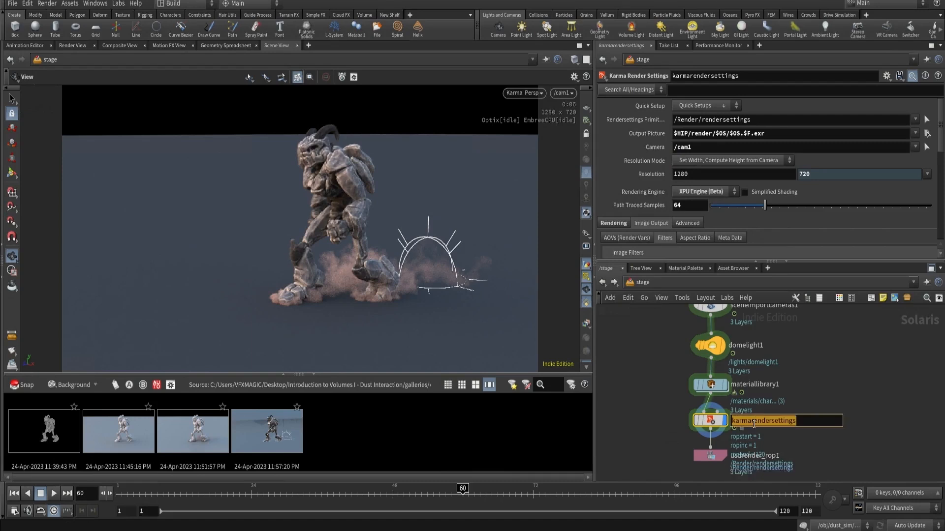
type("dust_v1")
key("Return")
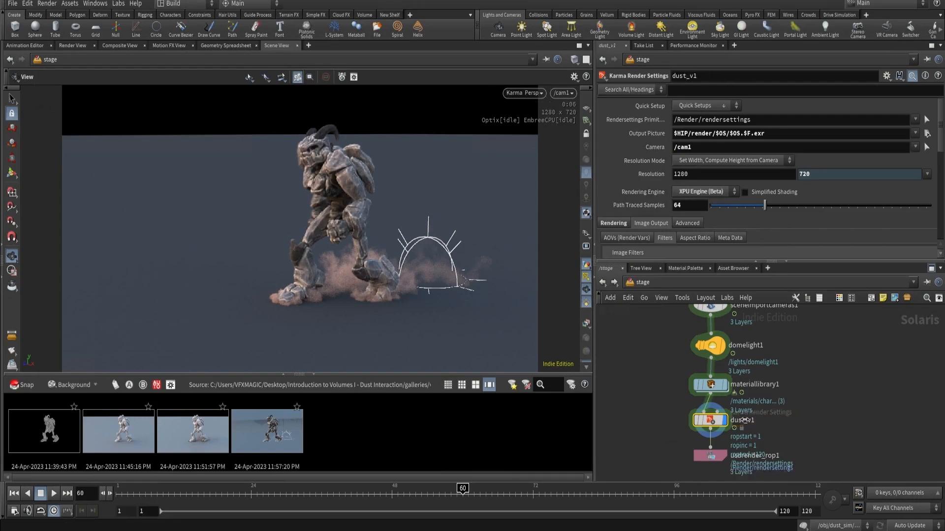
Step: Set the dust_v1 render resolution to HDTV 1080
scroll(840, 462, "down", 2)
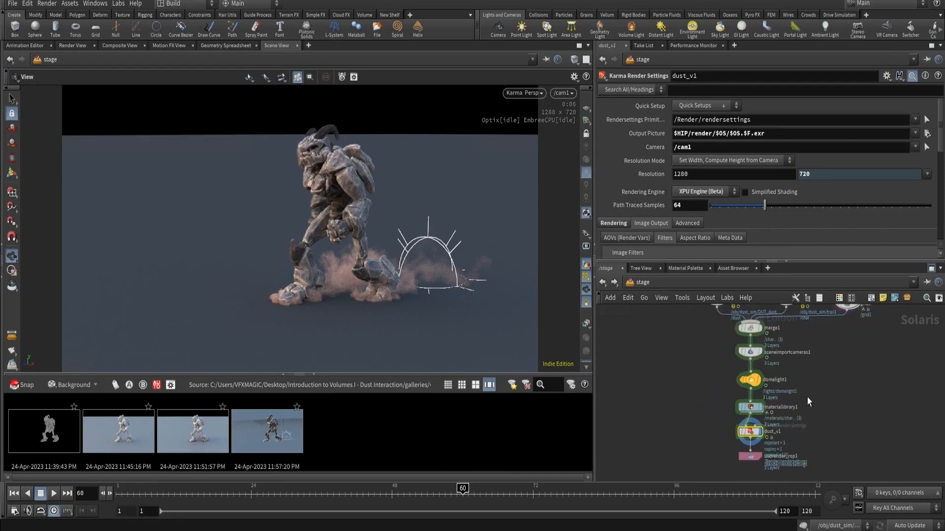
left_click_drag(711, 444, 751, 459)
left_click_drag(710, 434, 777, 423)
left_click(926, 174)
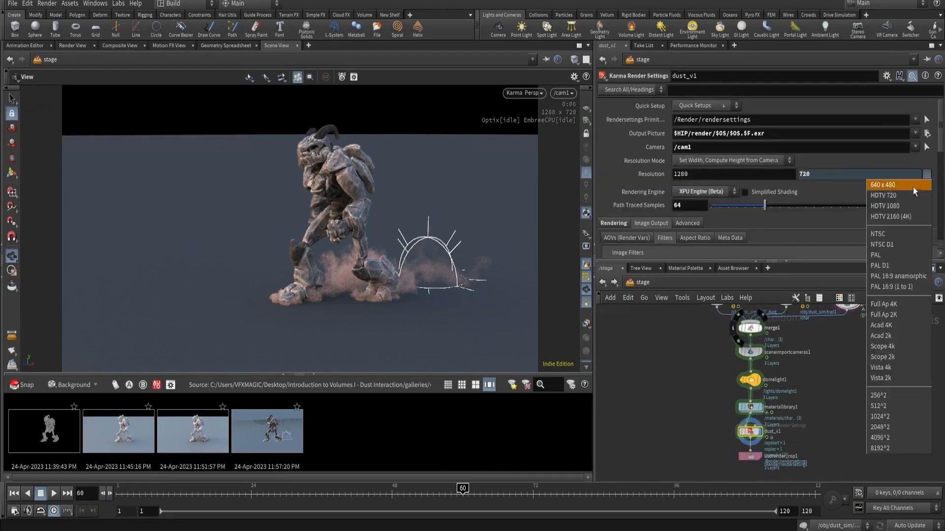
left_click(890, 206)
Step: Set usdrender_rop1 to render a specific frame range instead of the current frame
left_click(750, 457)
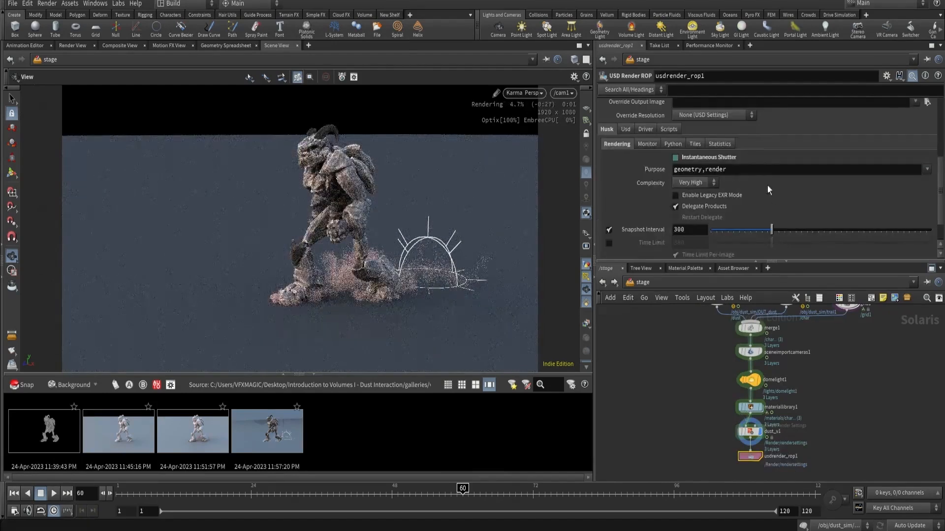
scroll(713, 141, "up", 5)
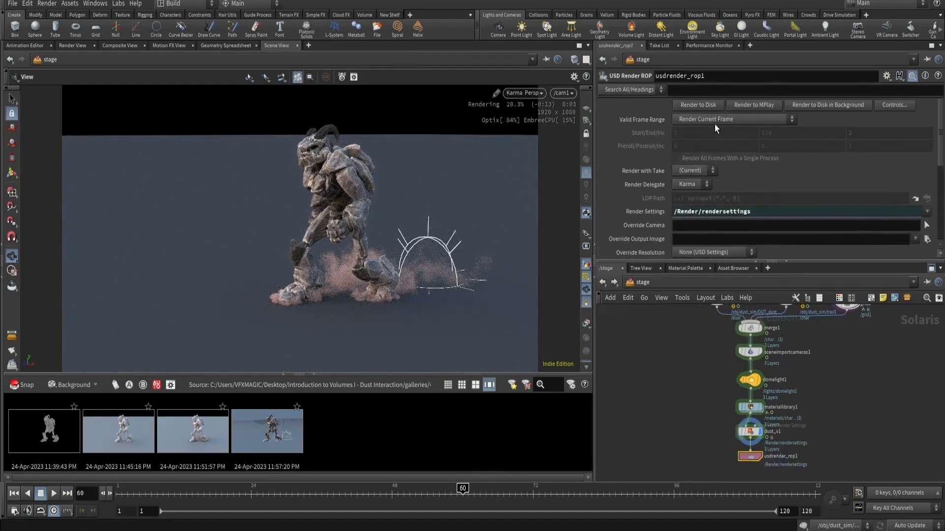
left_click(715, 121)
left_click(719, 140)
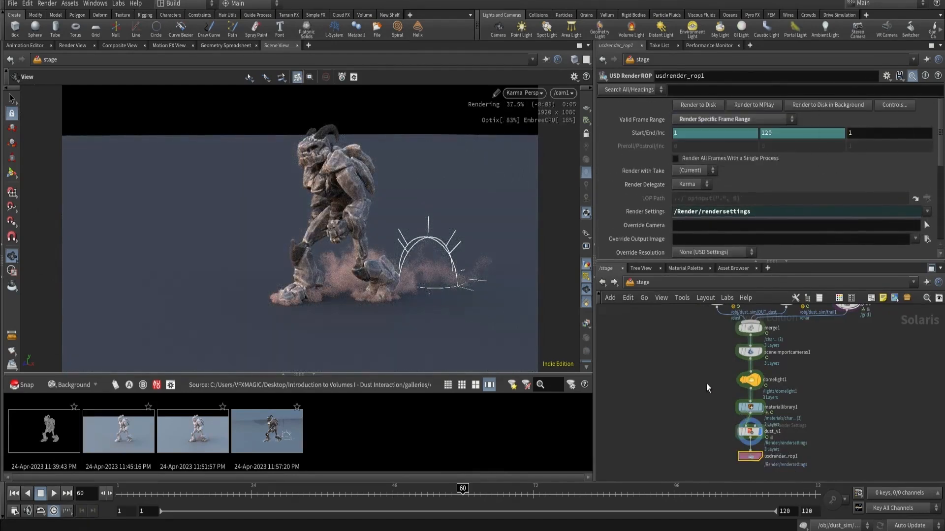
Step: Set the path traced samples in dust_v1 to 128 and check its denoiser, limits and sampling settings
left_click(750, 407)
left_click(750, 432)
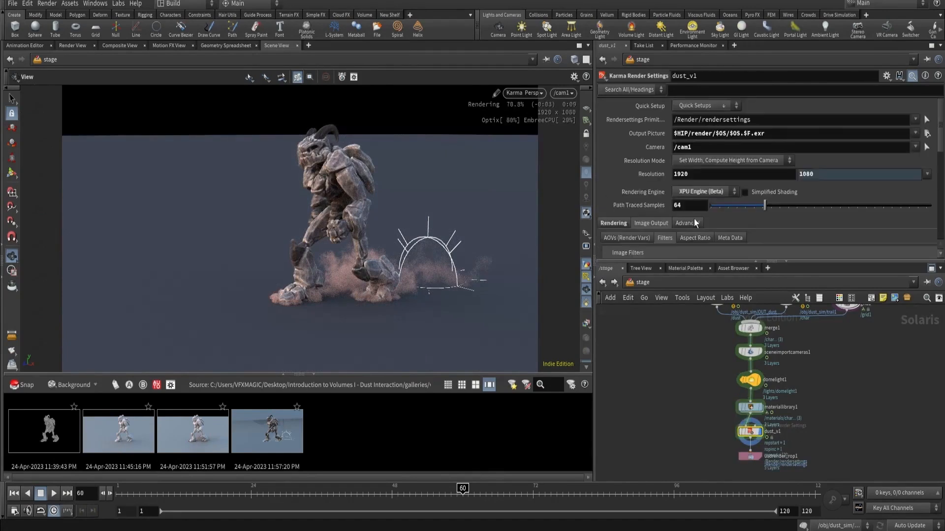
double_click(686, 204)
type("128")
key("Return")
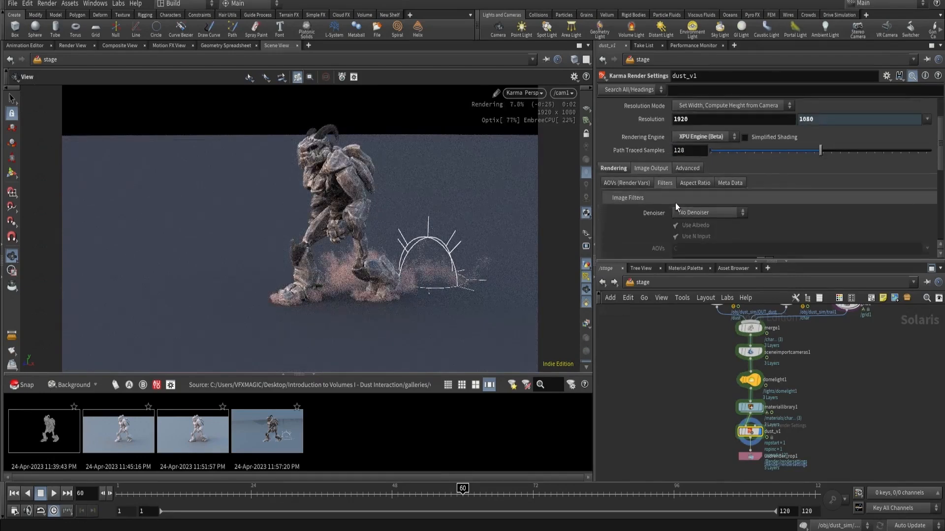
scroll(675, 203, "down", 3)
left_click(631, 142)
left_click(616, 128)
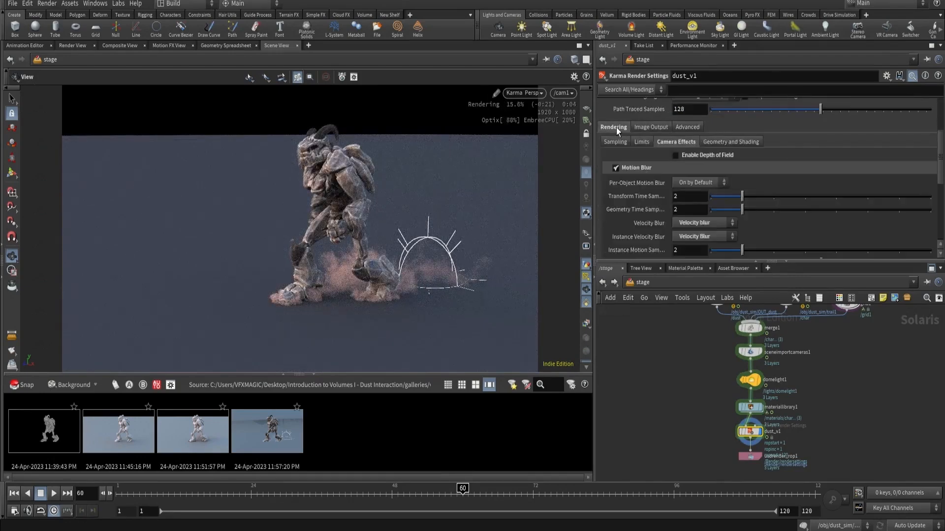
left_click(641, 141)
left_click(622, 141)
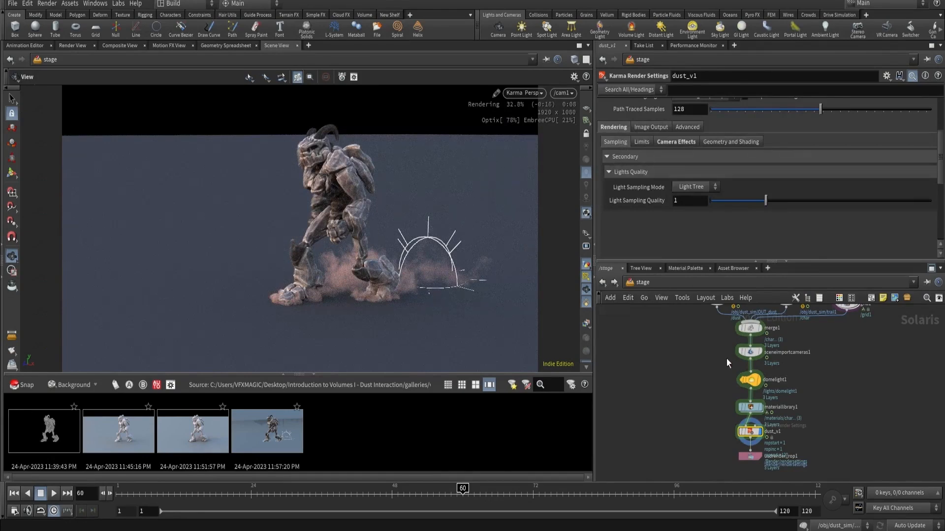
Step: Follow the dust import's SOP path to OUT_dust and inspect the density volume's voxel size
middle_click_drag(726, 360, 711, 415)
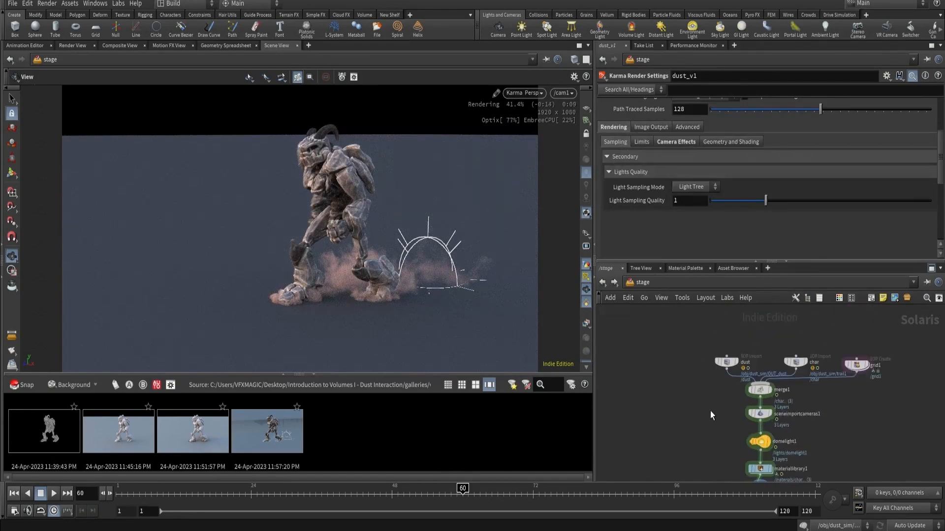
left_click(726, 362)
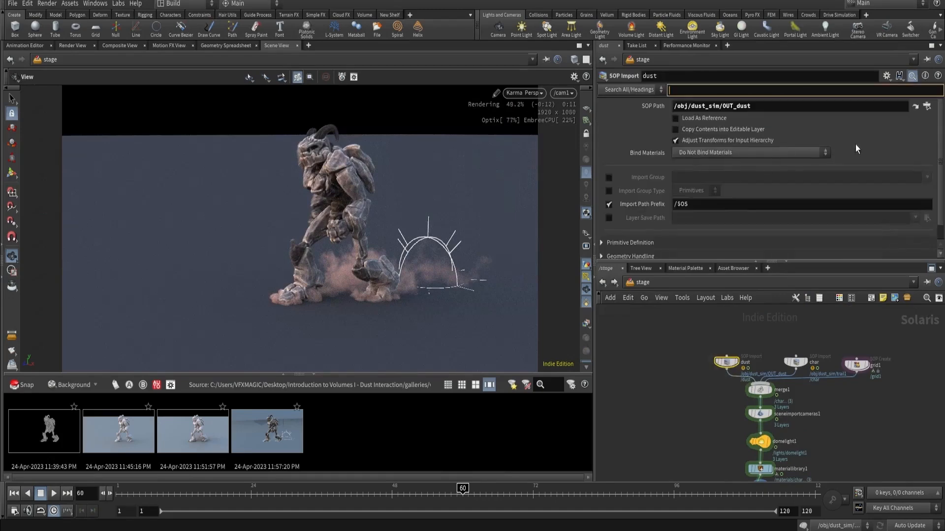
left_click(913, 106)
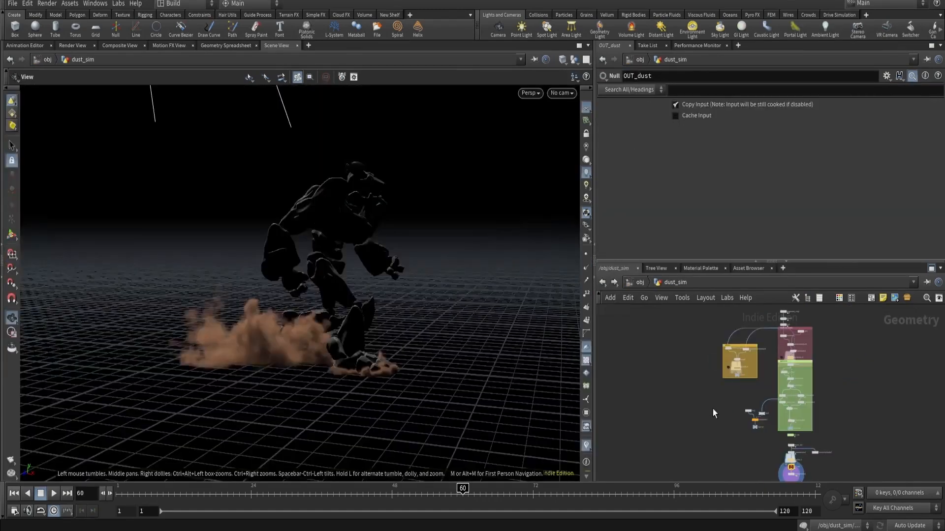
scroll(742, 384, "up", 6)
middle_click(743, 374)
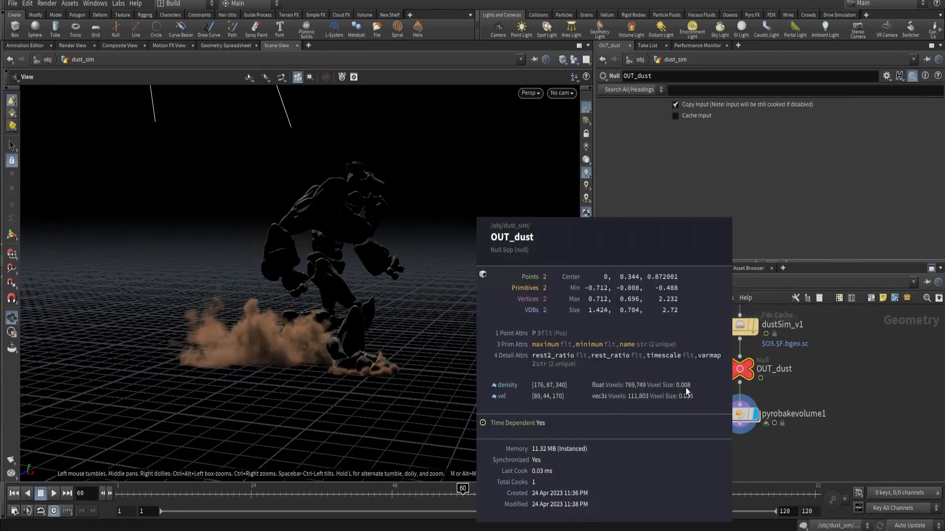
Step: Set the voxel size of the dust smoke object inside the dust_sim DOP network to 0.005
scroll(711, 364, "down", 3)
middle_click_drag(706, 327, 701, 488)
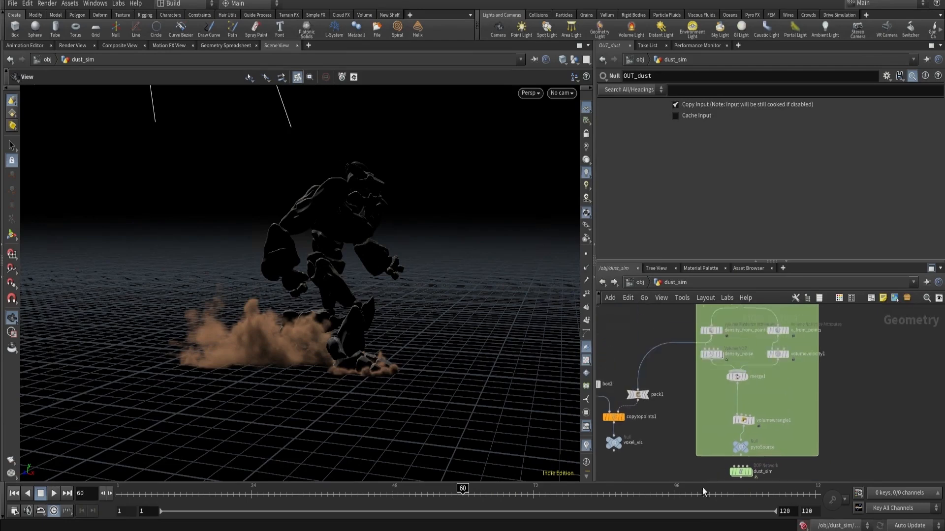
scroll(703, 377, "up", 3)
middle_click_drag(701, 387, 692, 308)
scroll(739, 439, "up", 3)
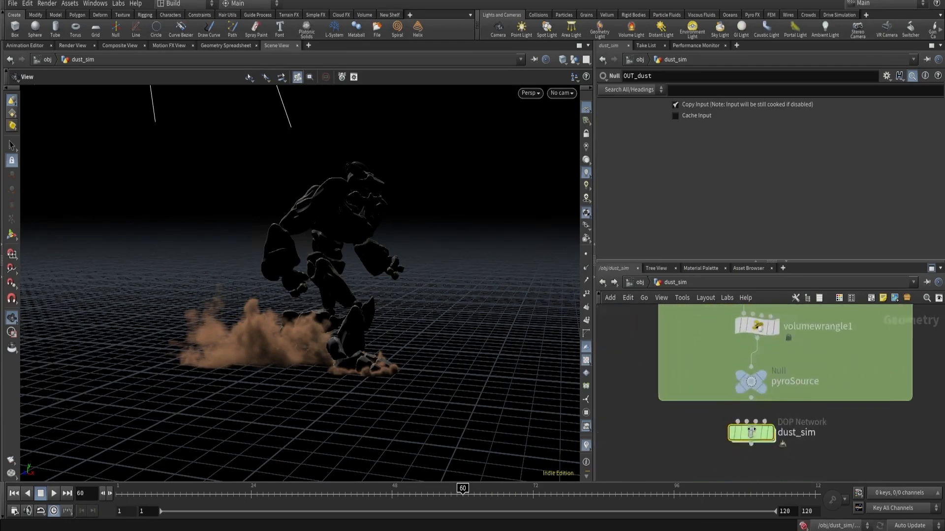
double_click(742, 437)
scroll(638, 365, "up", 3)
left_click(657, 397)
left_click(699, 146)
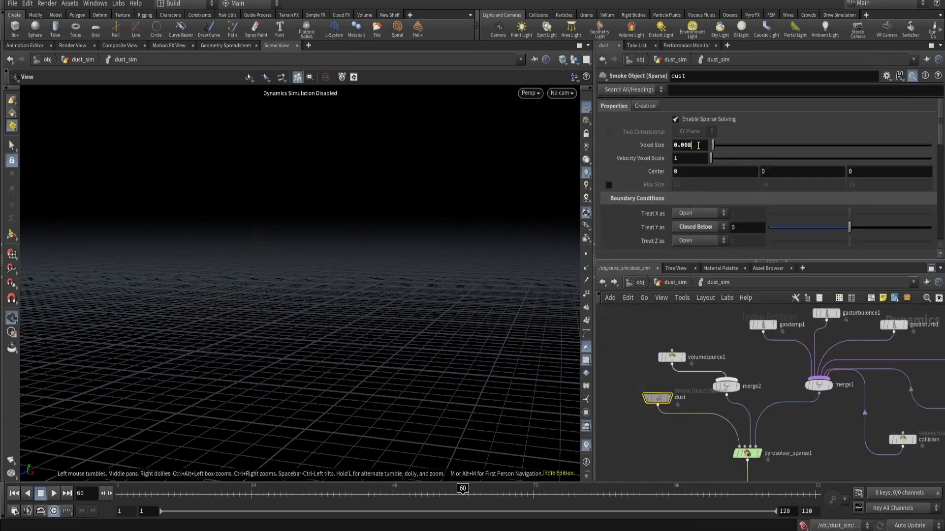
type("5")
key("Return")
Step: Return to the geometry network and check the voxel size in density_from_points
key("u")
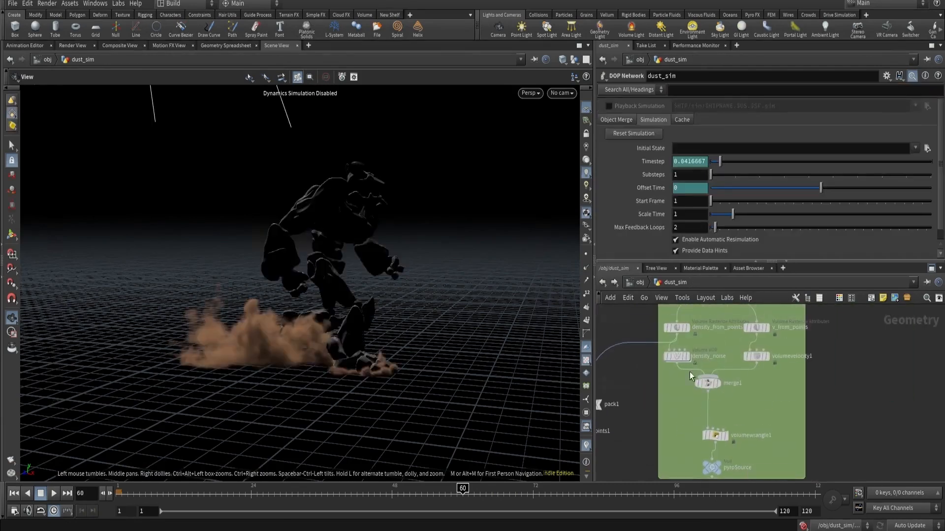
middle_click_drag(664, 399, 663, 431)
left_click_drag(679, 369, 681, 371)
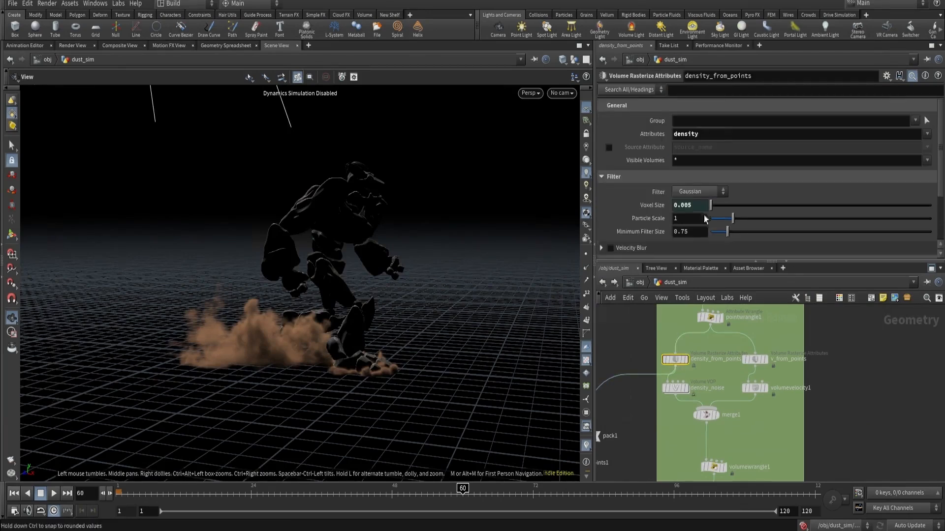
Step: Try to copy the render node inside the dustSim_v1 file cache
scroll(675, 450, "down", 3)
middle_click_drag(673, 455, 671, 315)
middle_click_drag(677, 400, 660, 326)
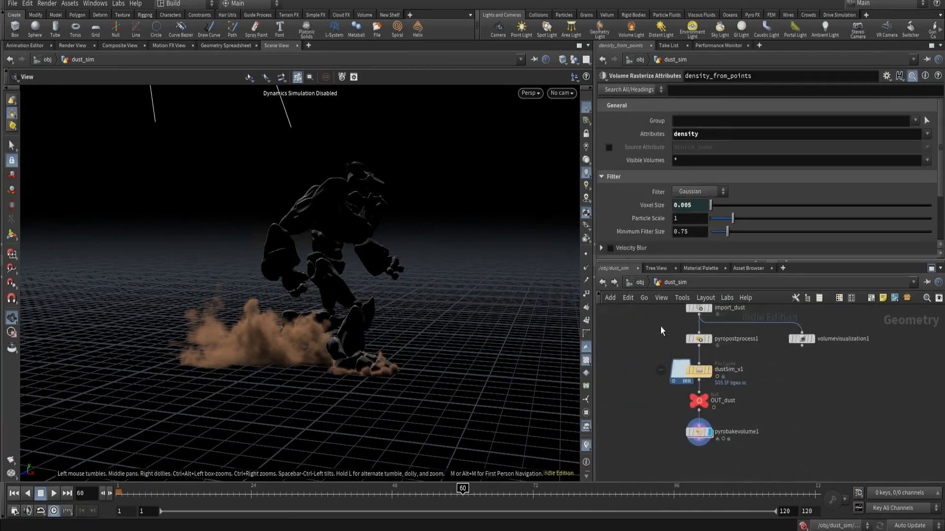
scroll(664, 339, "up", 5)
left_click(713, 381)
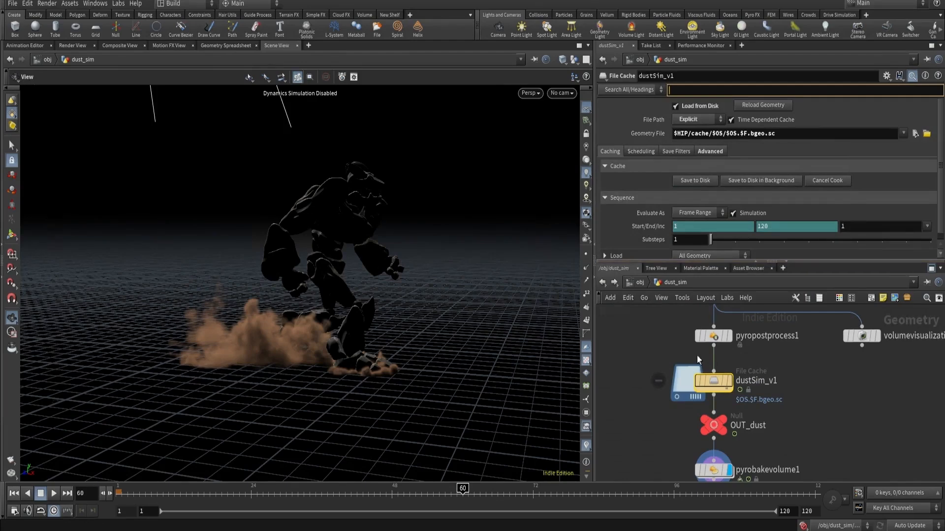
double_click(714, 381)
left_click(808, 402)
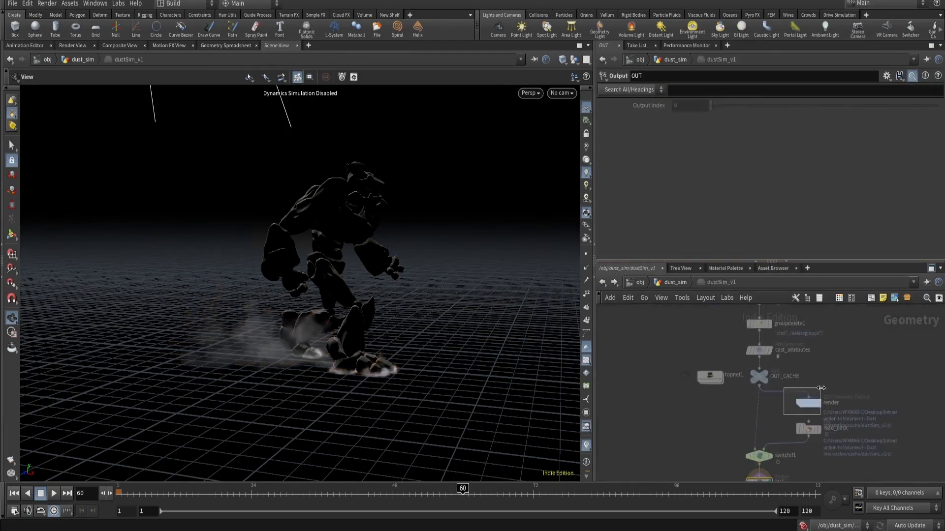
Step: Add a ROP Network beside the render chain in the stage network and open it
left_click(640, 282)
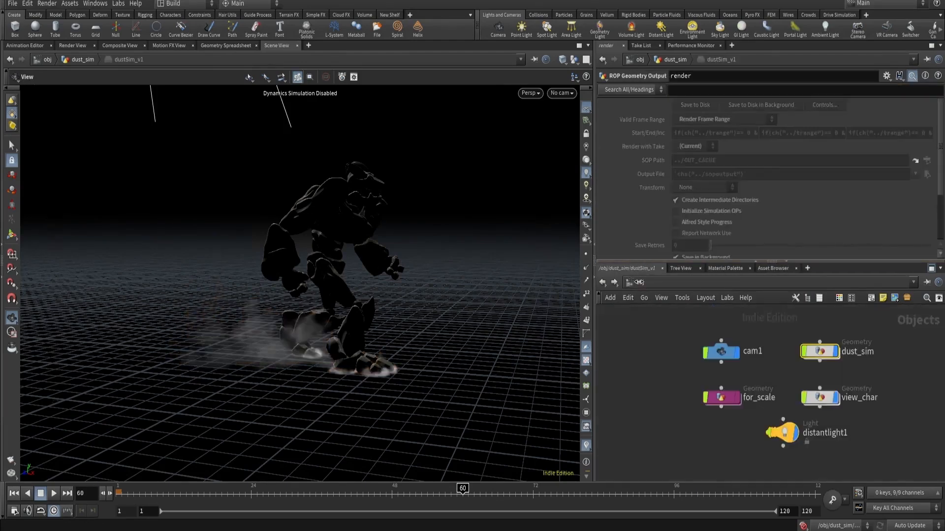
left_click(640, 282)
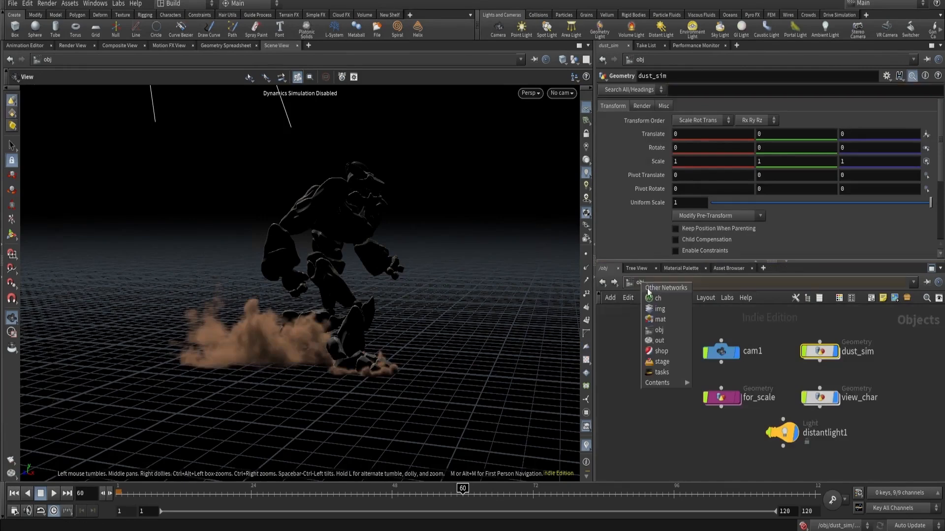
left_click(662, 363)
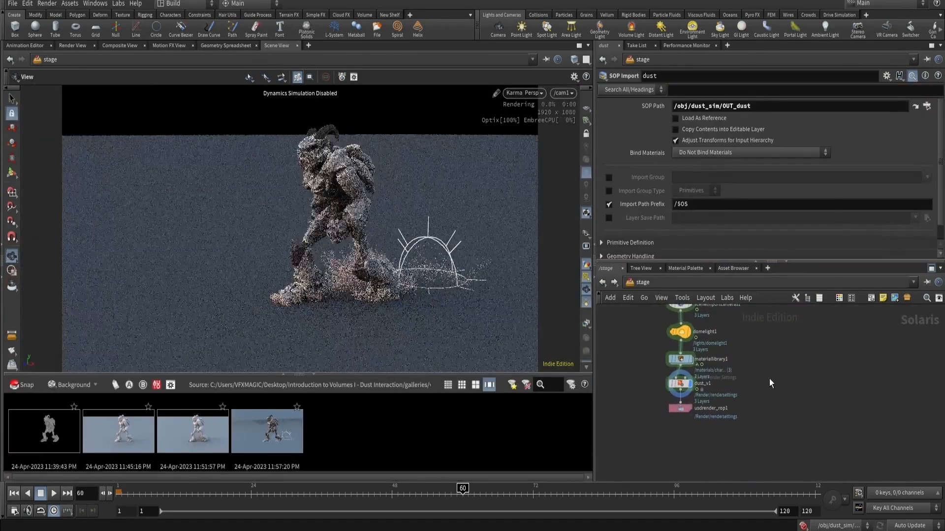
key("Tab")
type("rop")
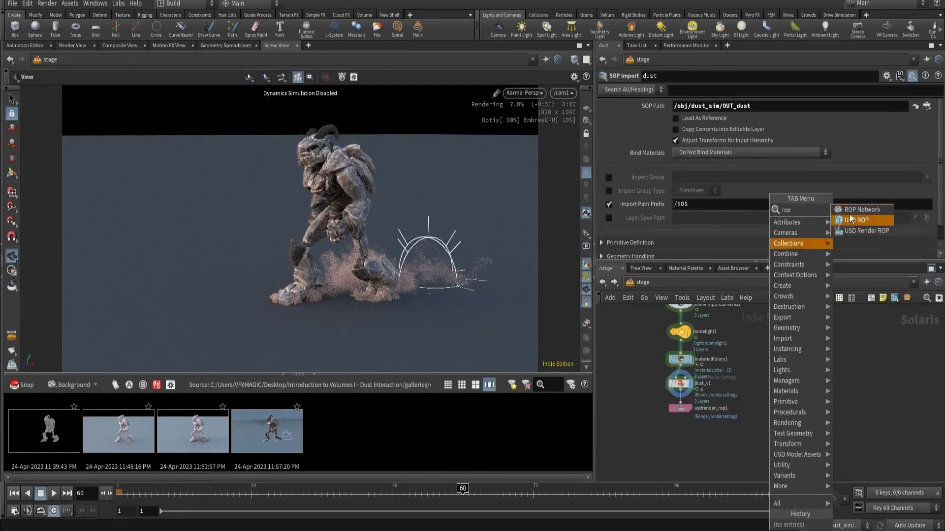
left_click(858, 211)
left_click(806, 365)
scroll(806, 365, "up", 3)
left_click_drag(805, 365, 788, 378)
double_click(788, 379)
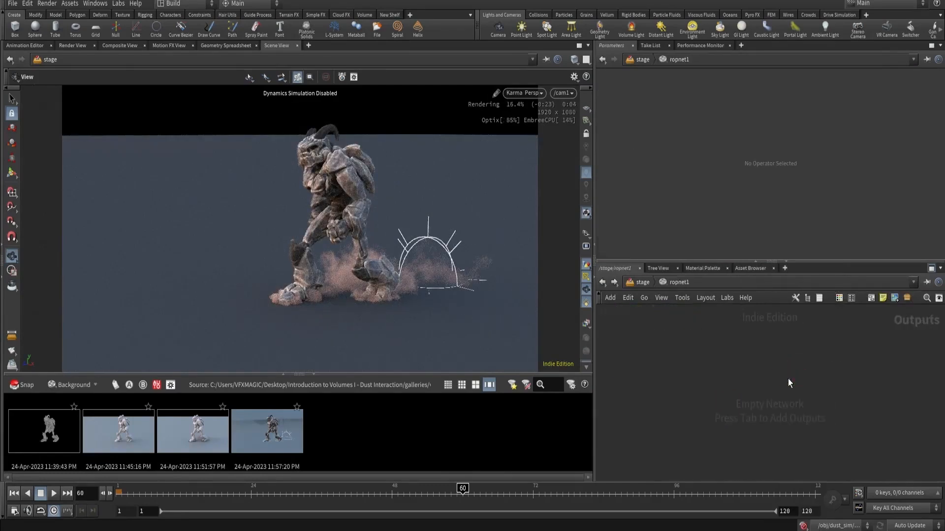
Step: Add a Fetch node inside ropnet1 and try to paste the cache's render node path as its source
key("Tab")
type("fet")
left_click(838, 350)
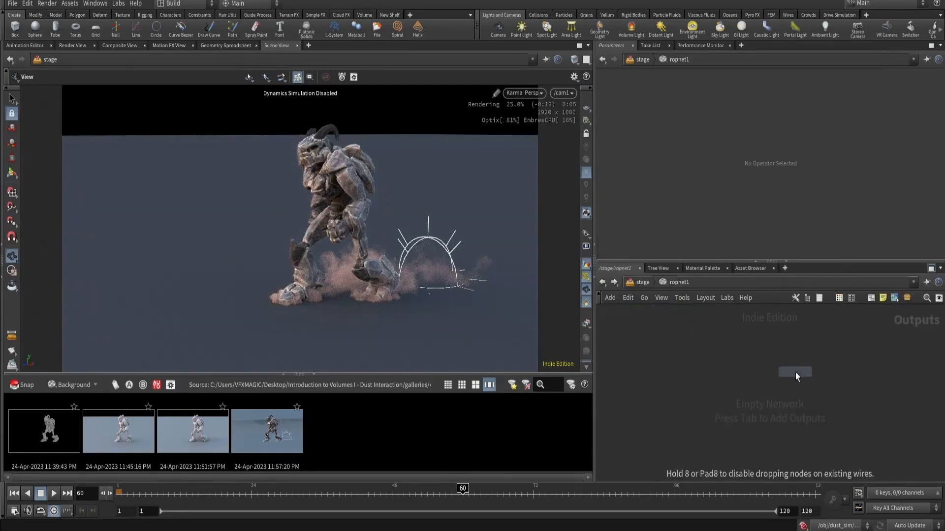
left_click(796, 373)
left_click(703, 119)
key("ctrl+v")
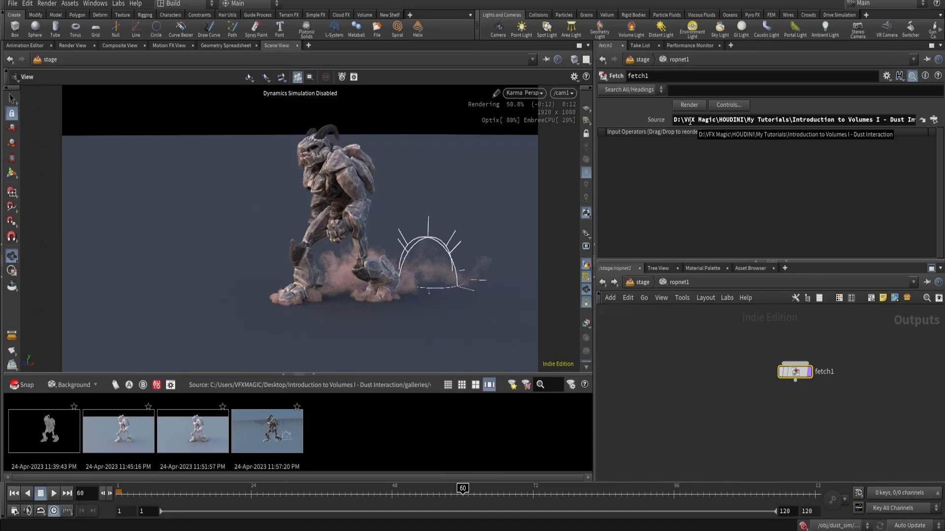
Step: Go back to the dustSim_v1 file cache in dust_sim and copy its inner render node
left_click(640, 282)
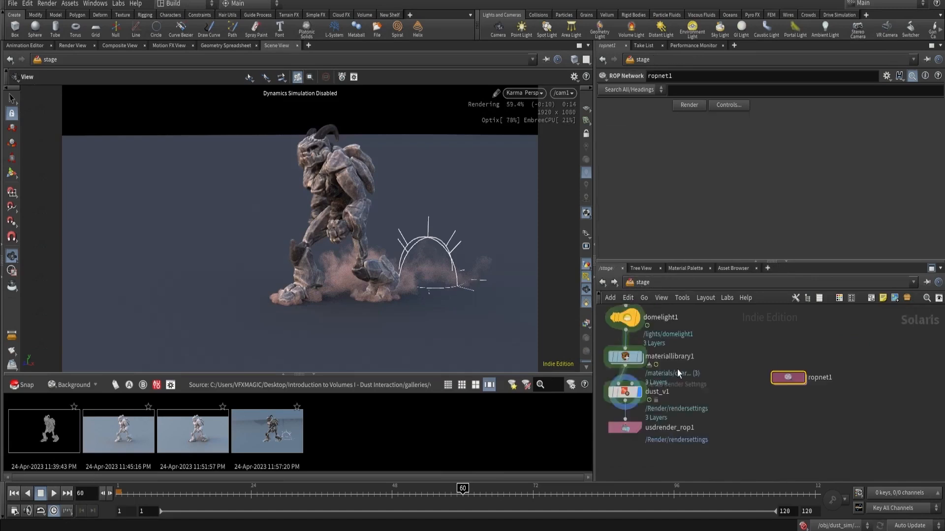
left_click(648, 283)
left_click(663, 326)
left_click(644, 284)
left_click(790, 358)
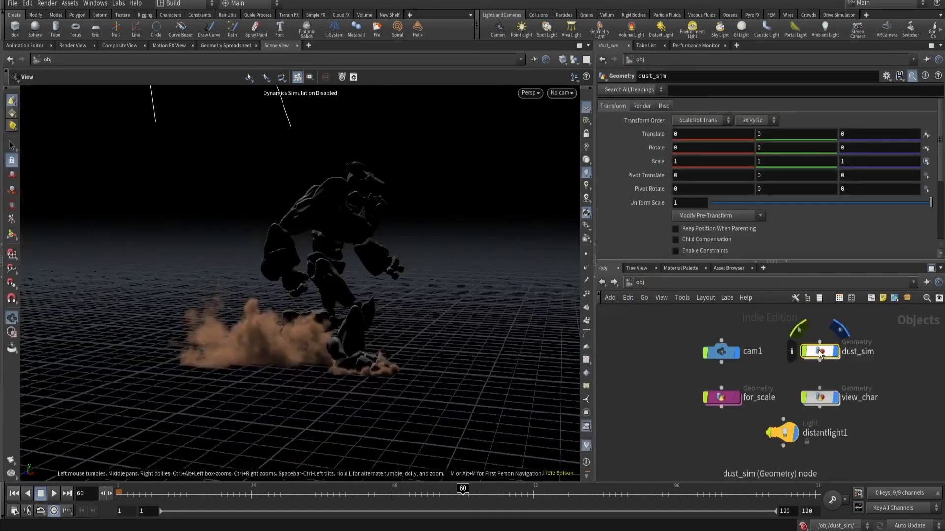
double_click(820, 352)
double_click(713, 382)
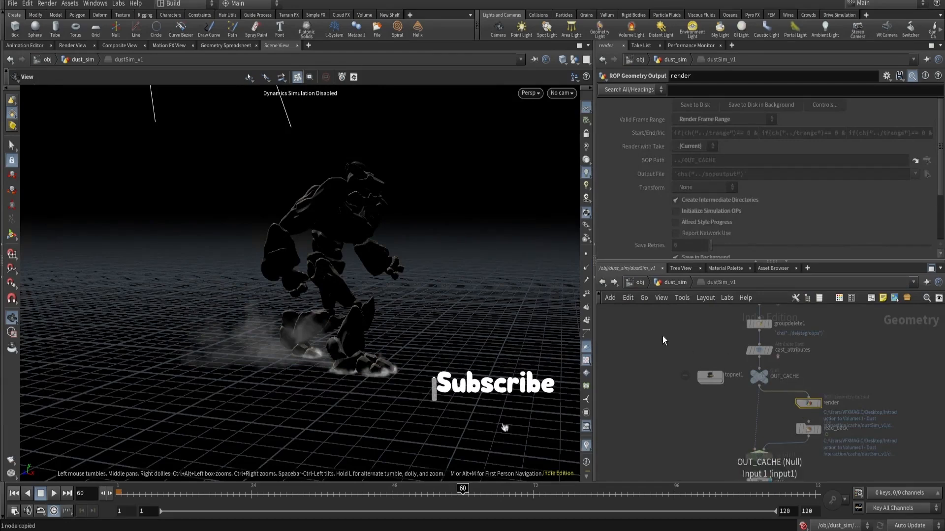
Step: Paste the copied render node's path, /obj/dust_sim/dustSim_v1/render, as the source of the Fetch node inside ropnet1
key("ctrl+c")
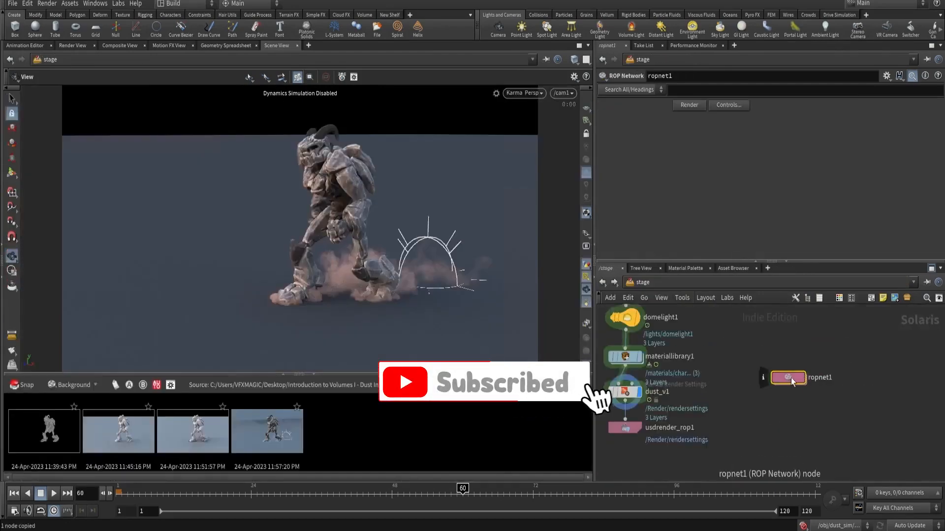
double_click(786, 380)
triple_click(679, 123)
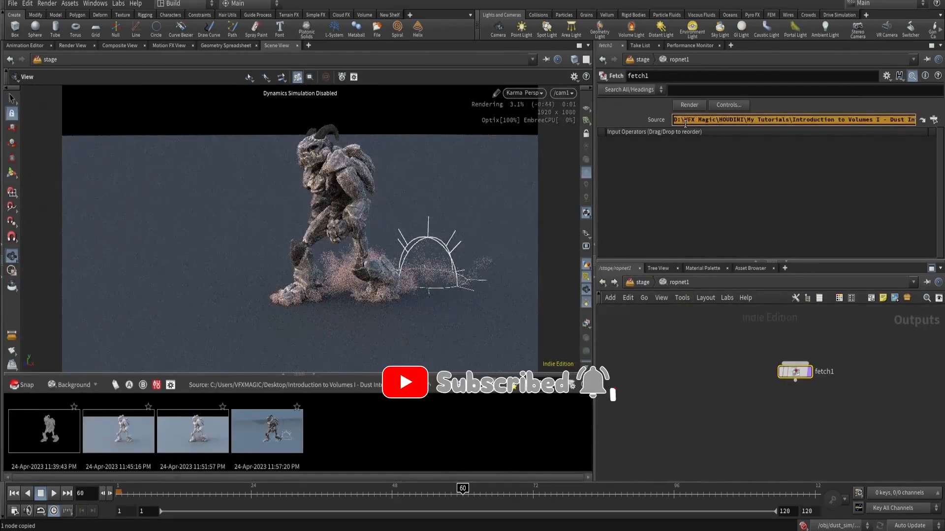
key("ctrl+v")
scroll(815, 358, "up", 3)
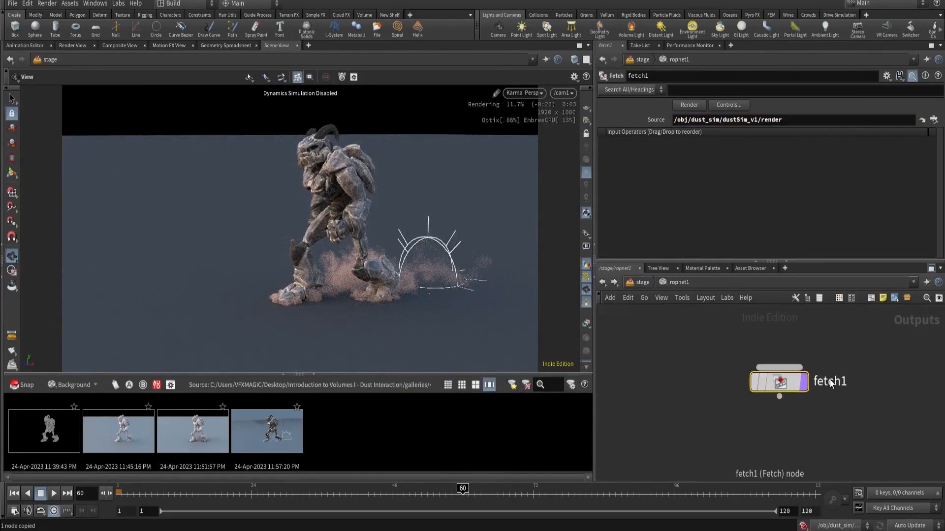
Step: Rename the Fetch node to fetch_sim and return to the stage network
double_click(841, 378)
type("fetch_sim")
key("Return")
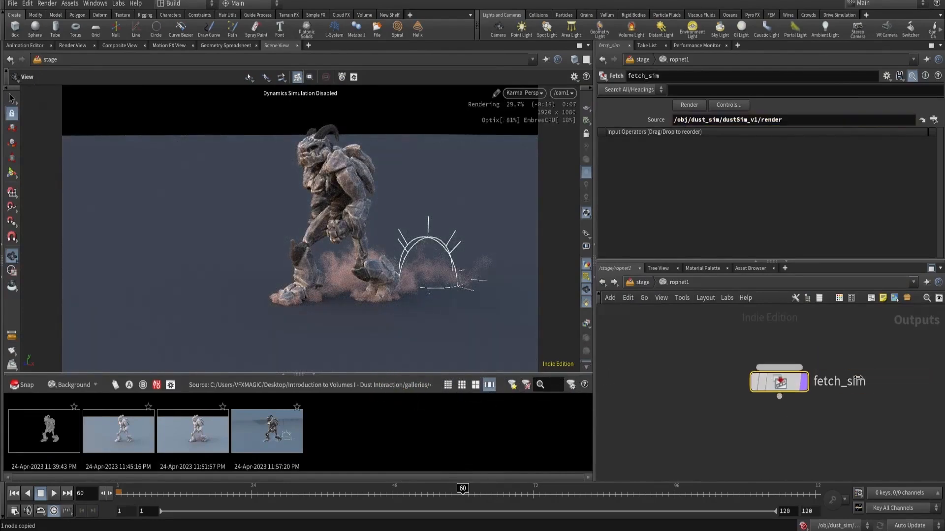
scroll(780, 353, "down", 2)
key("u")
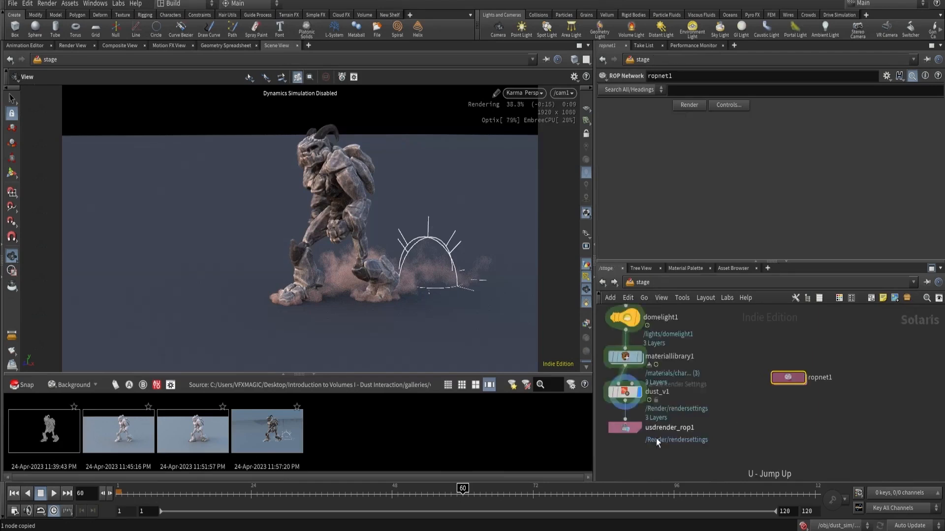
Step: Copy usdrender_rop1, then duplicate fetch_sim inside ropnet1 and wire the original's output into the duplicate
left_click(643, 416)
key("ctrl+c")
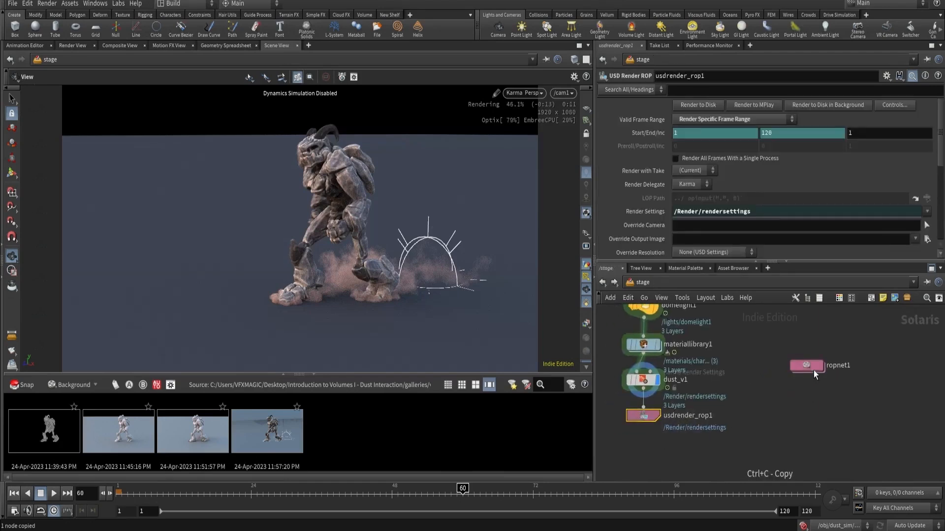
double_click(809, 367)
left_click_drag(789, 375, 790, 436, "alt")
scroll(790, 425, "up", 2)
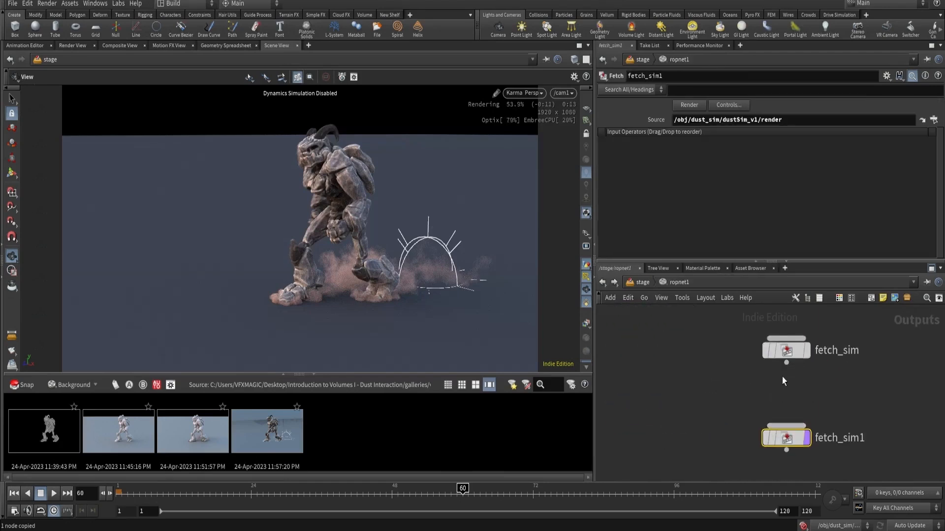
left_click(786, 363)
left_click(787, 424)
Step: Rename the duplicated Fetch node to fetch_render and set its source to /stage/usdrender_rop1
double_click(843, 437)
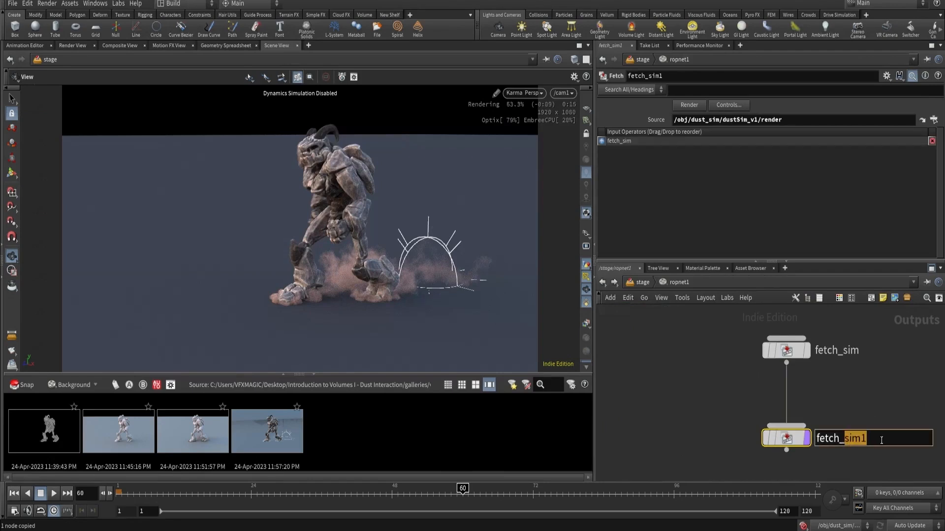
type("render")
key("Return")
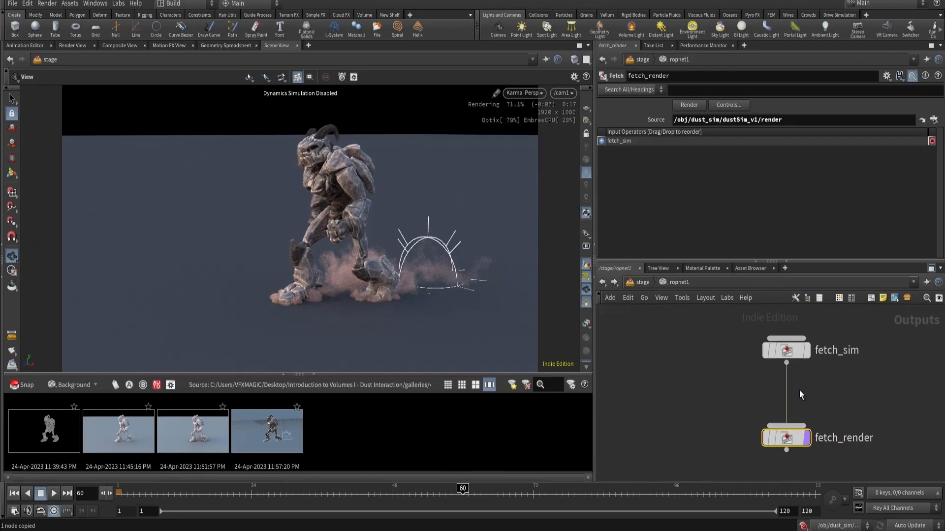
triple_click(717, 119)
key("ctrl+v")
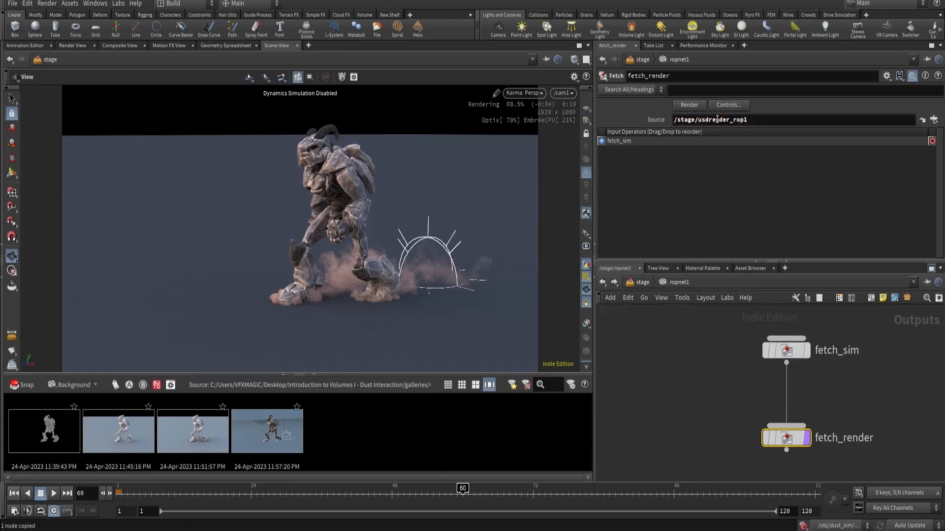
Step: Set usdrender_rop1 in the stage network to Render Current Frame and render frame 60 to MPlay
key("u")
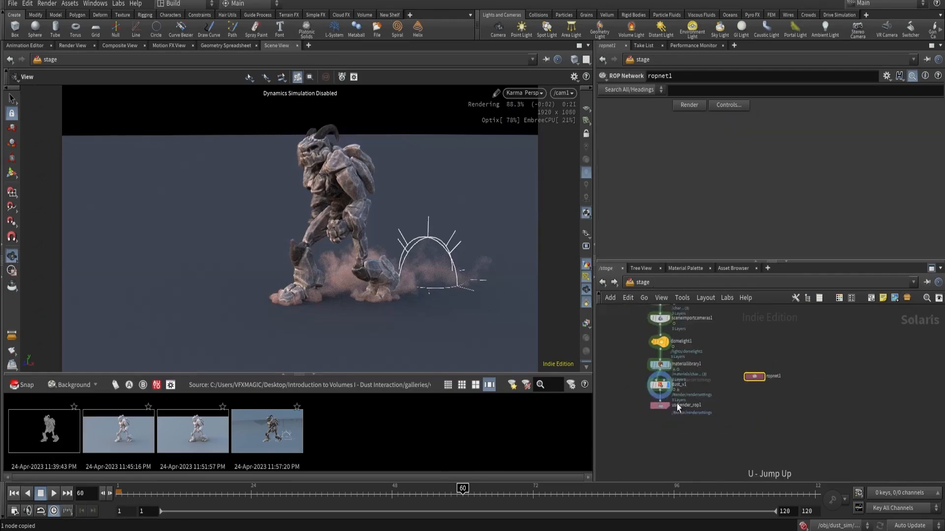
left_click(663, 371)
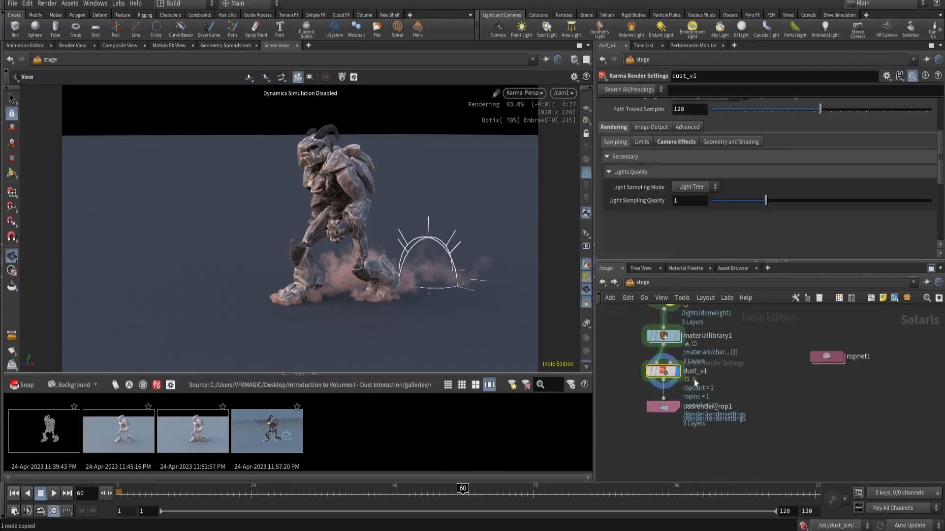
left_click(671, 409)
left_click(736, 119)
left_click(735, 114)
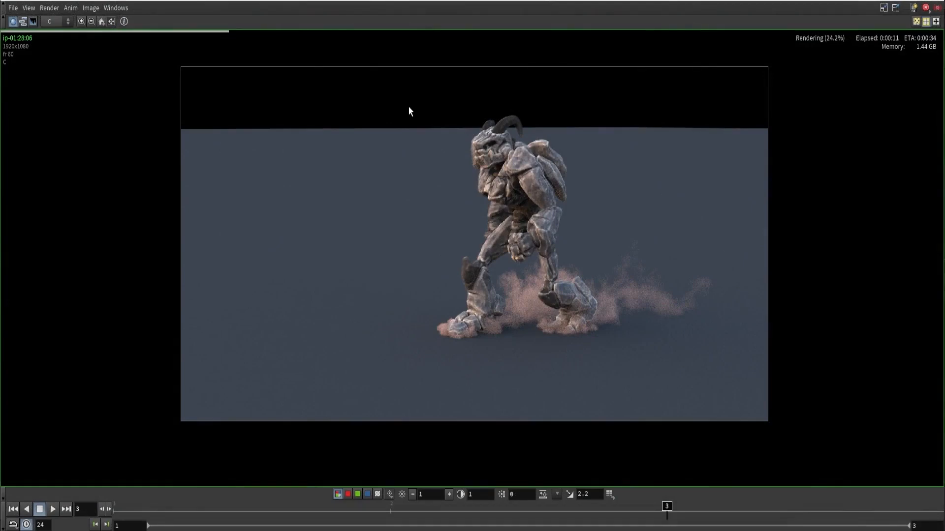
Step: Check the alpha channel of the rendered frame in MPlay and examine the dust detail around the character's feet
left_click(378, 494)
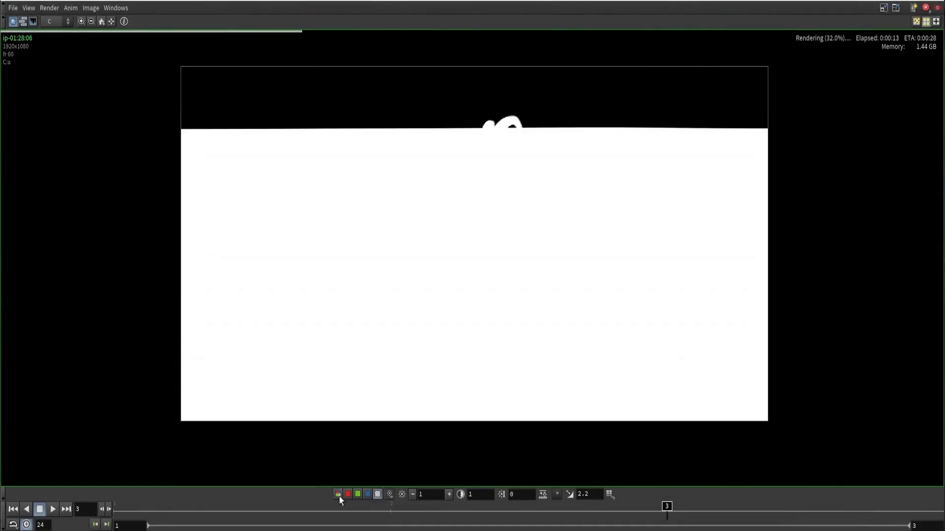
left_click(338, 495)
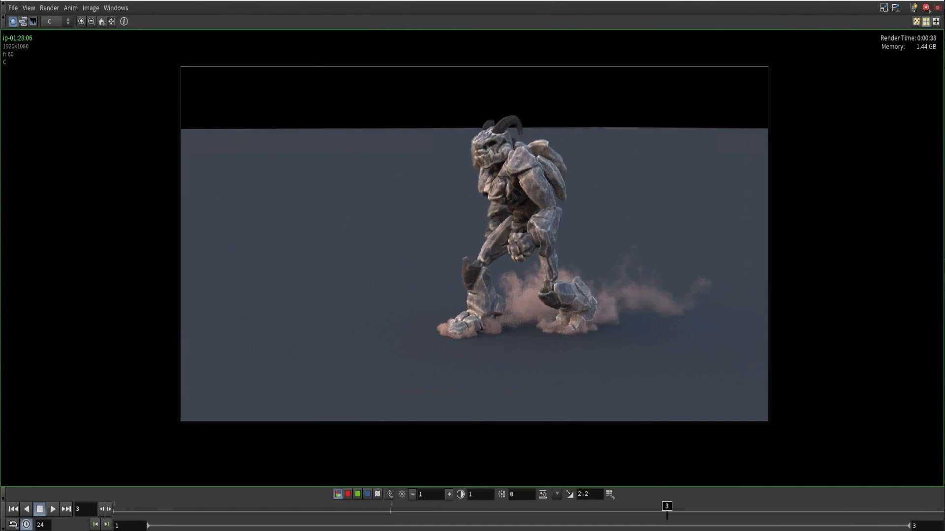
scroll(530, 290, "up", 10)
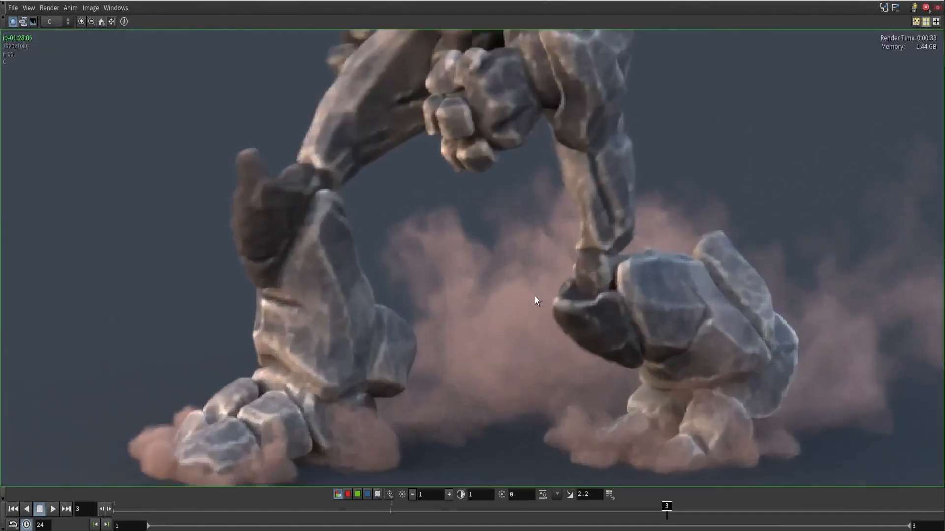
scroll(536, 297, "down", 10)
scroll(479, 231, "up", 8)
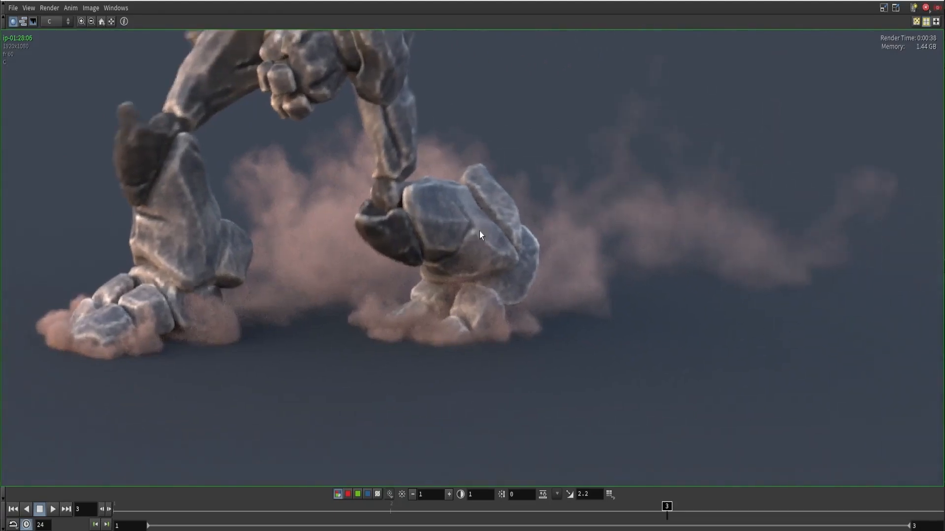
scroll(504, 238, "down", 4)
middle_click_drag(502, 143, 586, 203)
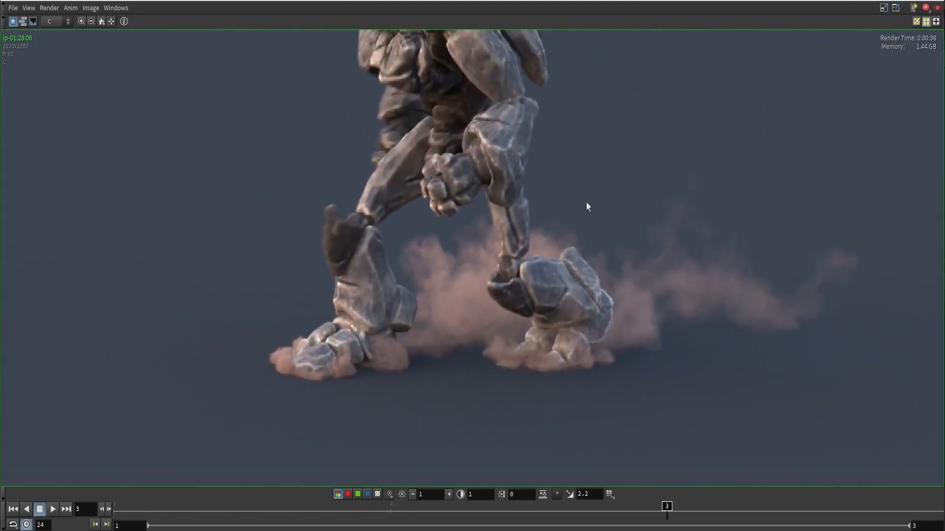
left_click(886, 0)
Step: Set the dust shader's Density Scale inside materiallibrary1 to 22
double_click(666, 339)
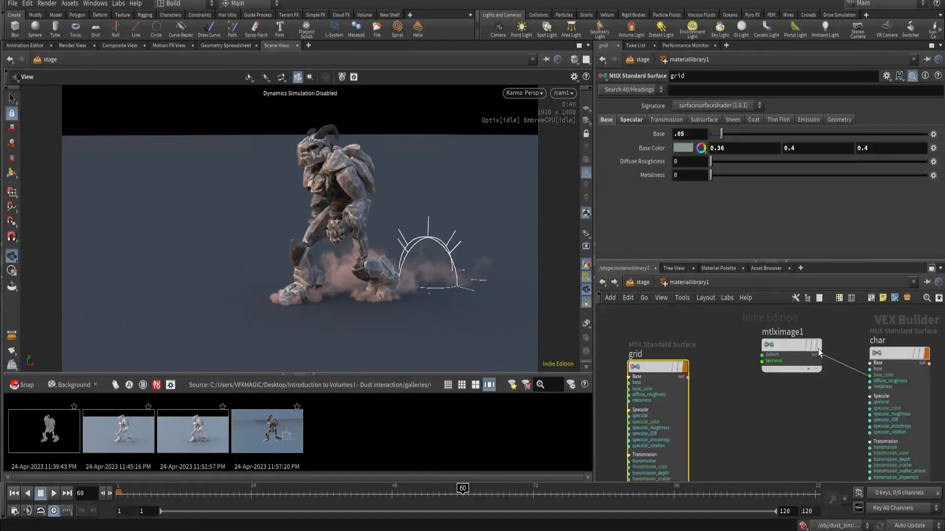
middle_click_drag(831, 401, 637, 380)
left_click(830, 325)
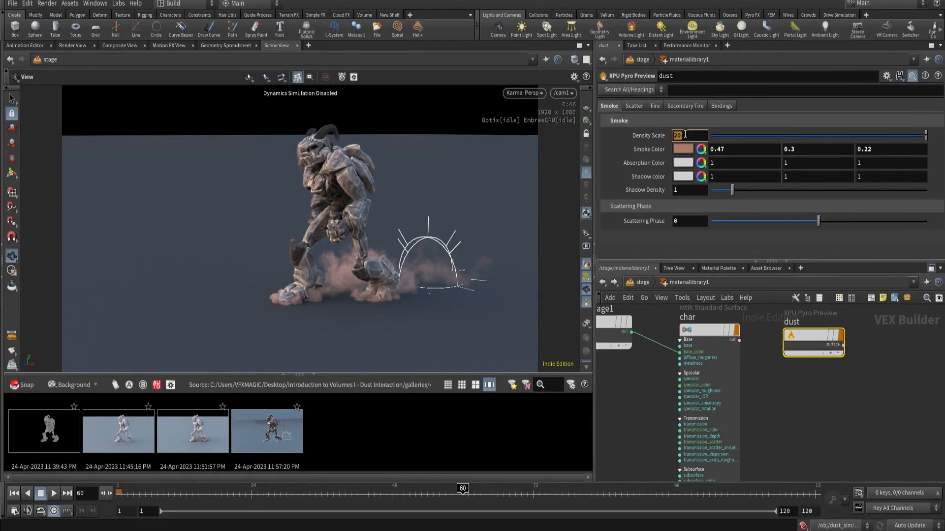
key("Return")
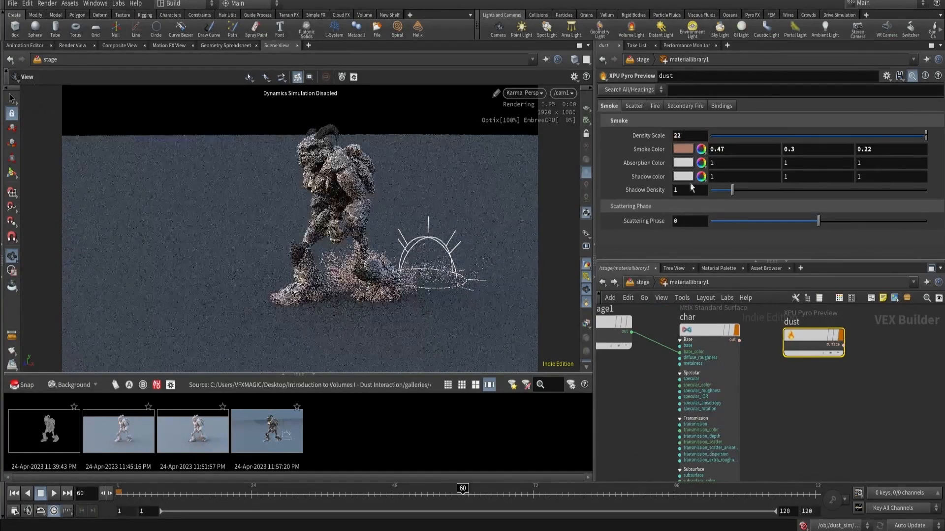
Step: Return to the stage network and set domelight1's exposure to 1
left_click(642, 282)
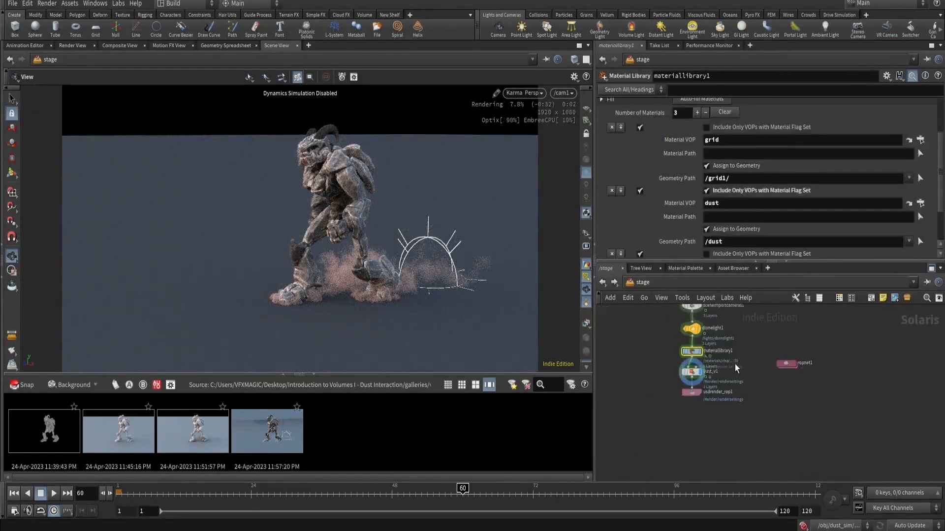
left_click(695, 378)
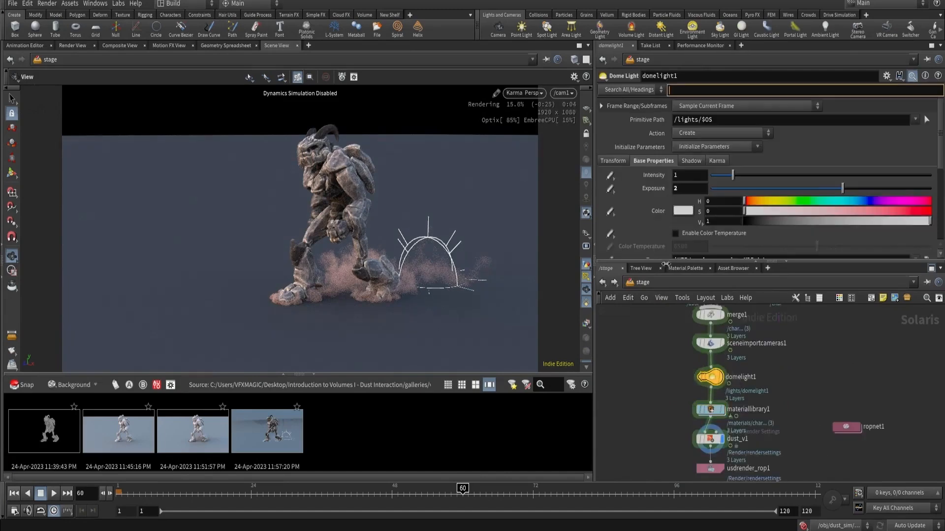
left_click(675, 188)
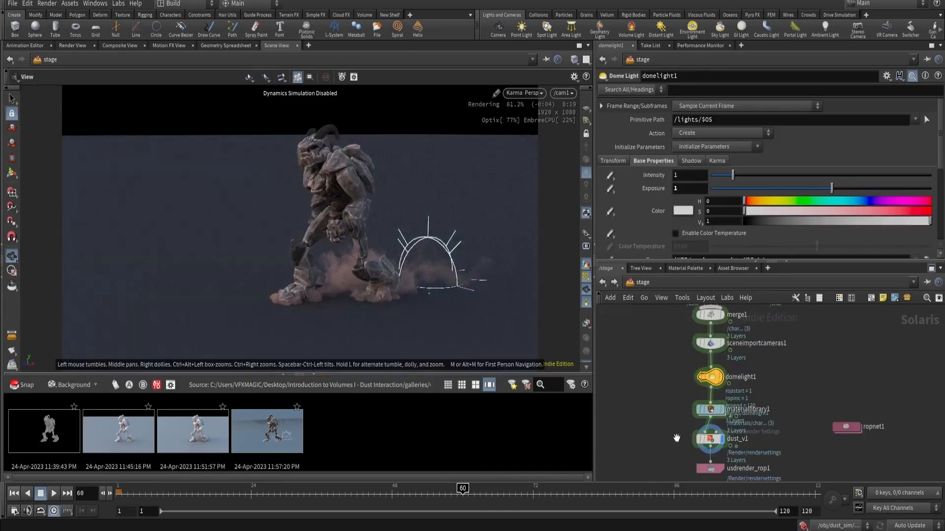
Step: Render the current frame to MPlay again from usdrender_rop1 and compare it with the previous render
left_click(709, 439)
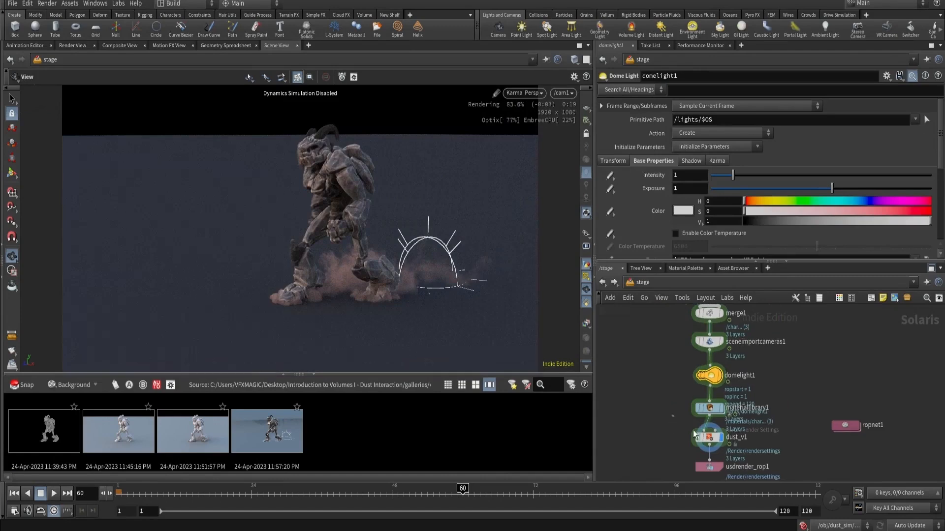
middle_click_drag(677, 436, 674, 411)
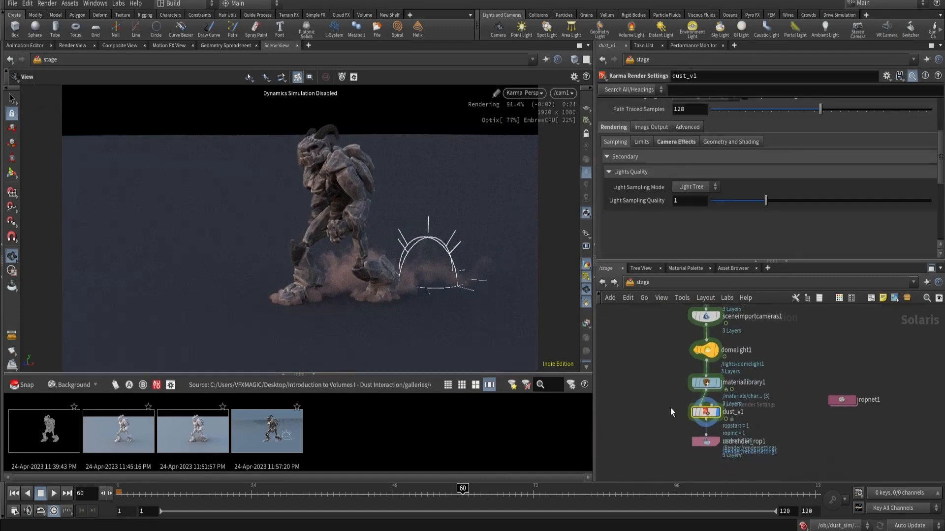
left_click(733, 445)
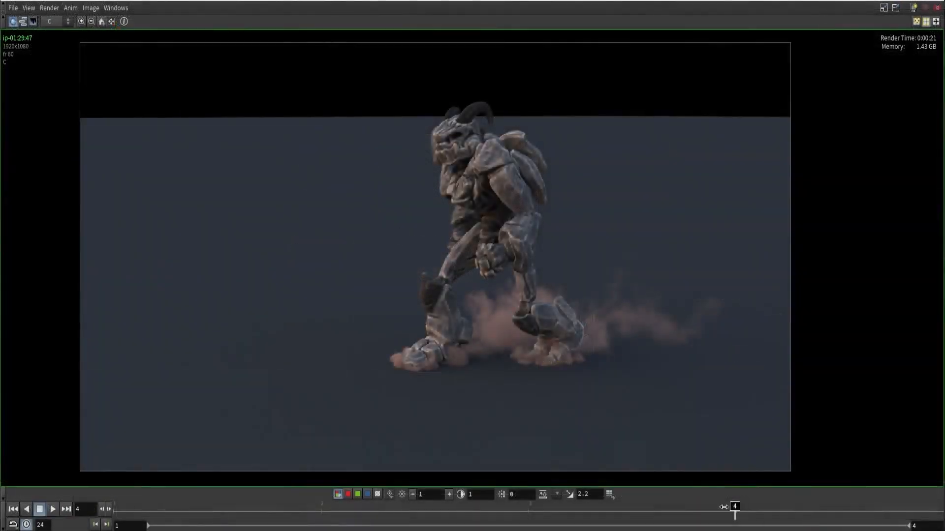
mouse_move(731, 508)
left_mouse_down()
mouse_move(591, 509)
mouse_move(700, 519)
mouse_move(585, 516)
mouse_move(695, 516)
mouse_move(584, 513)
mouse_move(660, 508)
left_mouse_up()
scroll(508, 321, "up", 5)
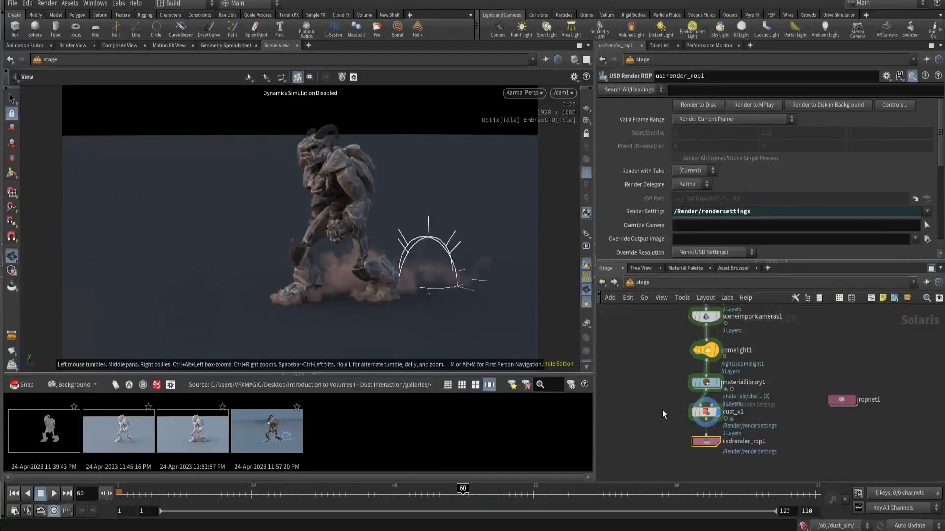
Step: Enable a denoiser in the image filters of the dust_v1 Karma render settings
left_click(705, 412)
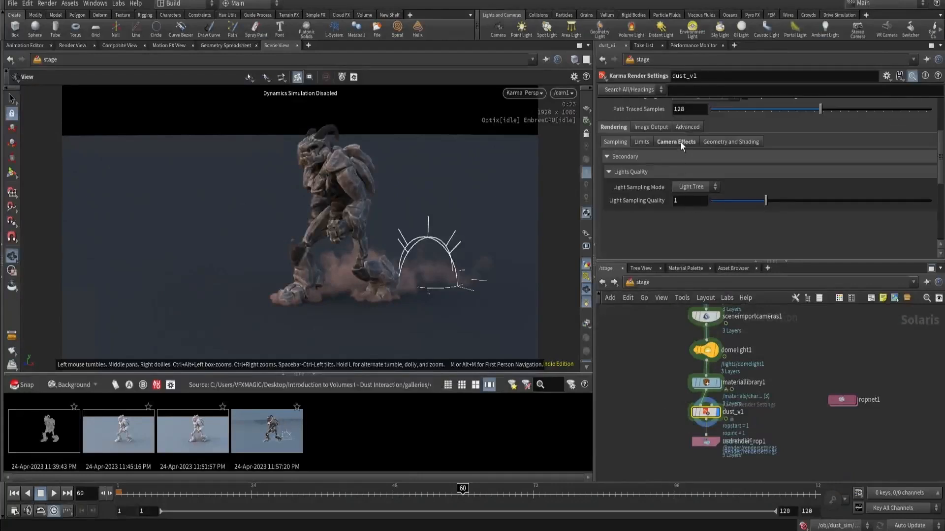
left_click(657, 127)
left_click(665, 142)
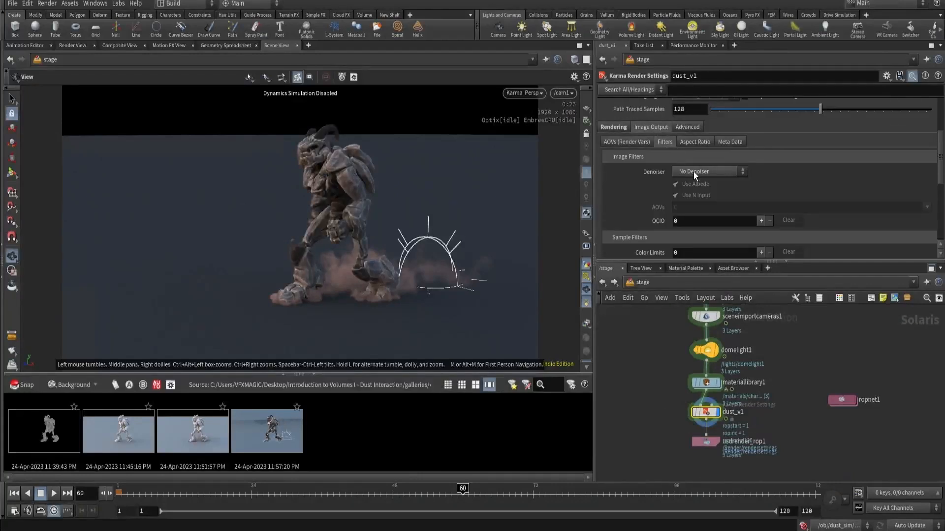
left_click(693, 172)
left_click(694, 193)
scroll(740, 161, "up", 4)
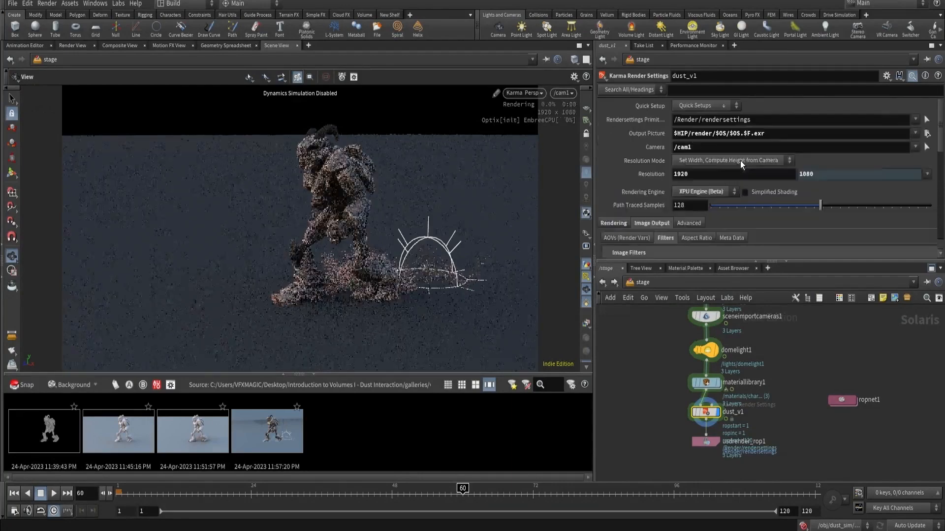
Step: Render the denoised frame to MPlay from usdrender_rop1 and switch the viewport from Karma to the standard display
left_click(705, 441)
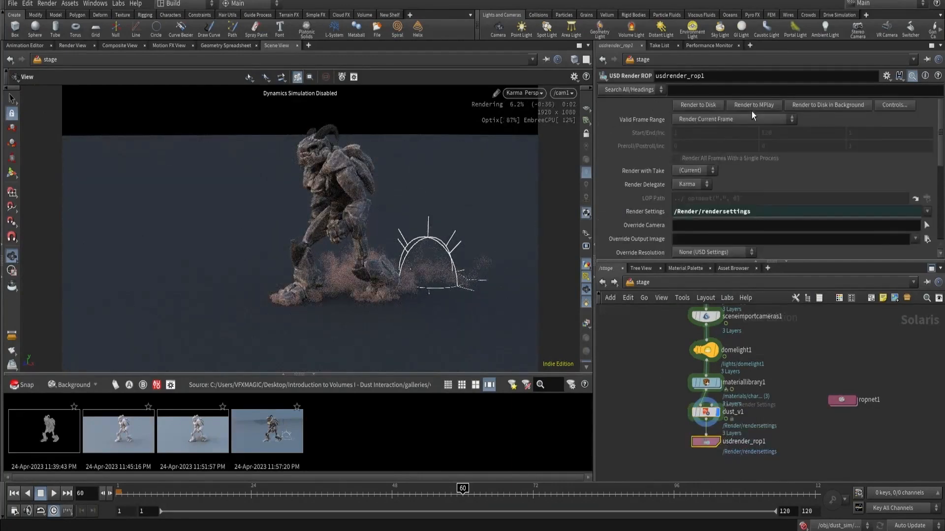
left_click(520, 95)
left_click(523, 133)
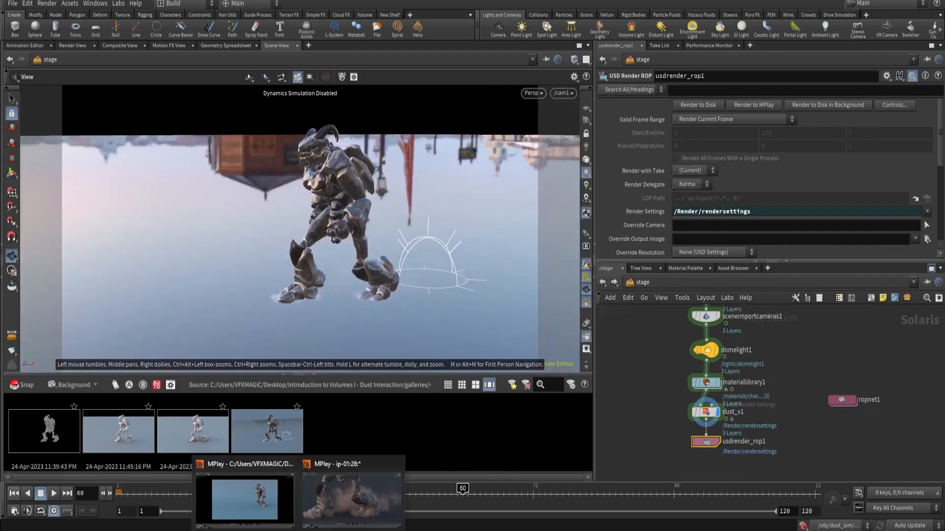
Step: Compare the denoised render with the previous one in MPlay, looking closely at the dust
left_click(334, 512)
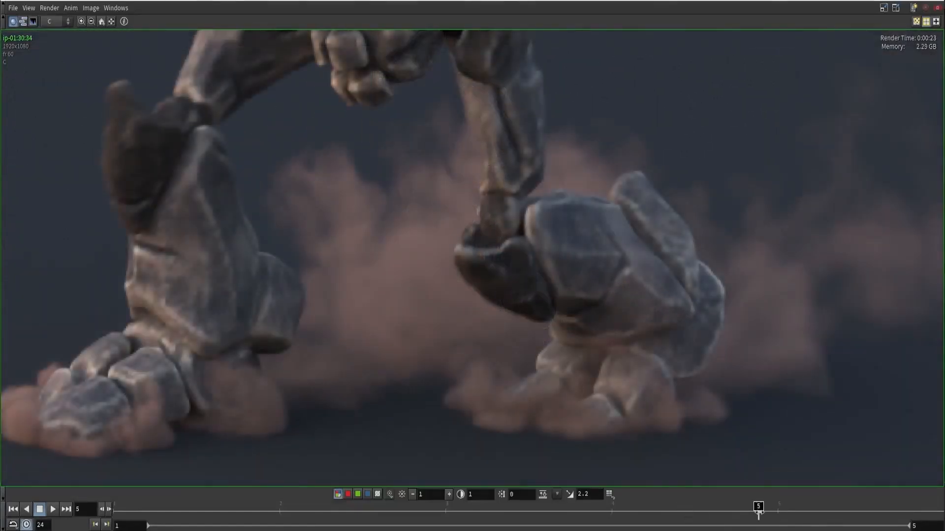
left_click_drag(758, 513, 677, 509)
left_click(669, 508)
scroll(434, 340, "up", 2)
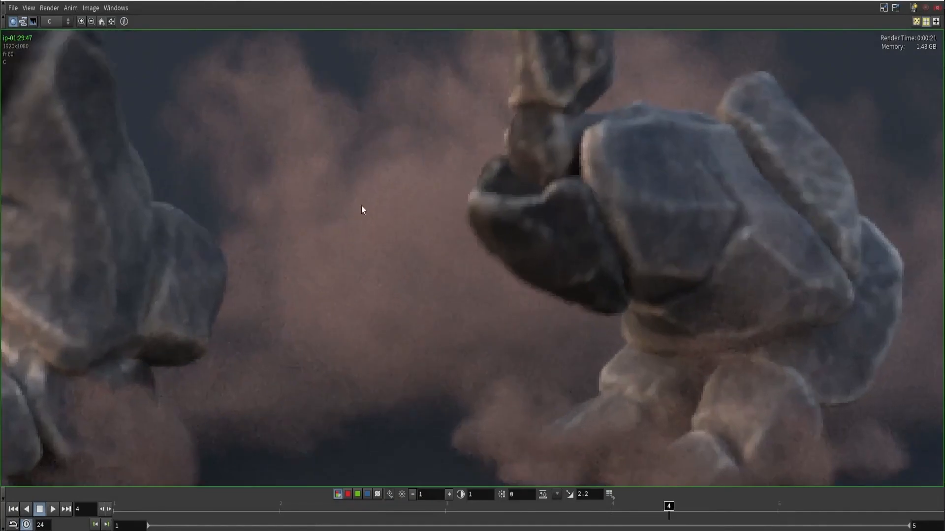
Step: Step through the remaining test renders in MPlay to compare the dust with and without denoising
mouse_move(709, 513)
left_mouse_down()
mouse_move(688, 507)
mouse_move(767, 507)
mouse_move(654, 507)
mouse_move(782, 509)
left_mouse_up()
mouse_move(850, 497)
left_mouse_down()
mouse_move(660, 506)
mouse_move(871, 492)
left_mouse_up()
scroll(726, 310, "down", 3)
scroll(726, 309, "up", 1)
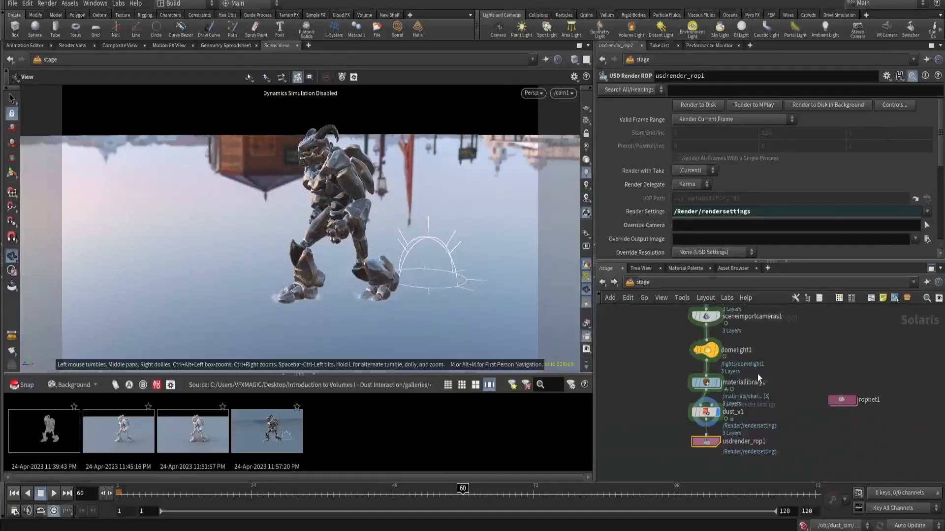
Step: Set the denoiser in the image filters of the dust_v1 Karma render settings to No Denoiser
left_click(708, 412)
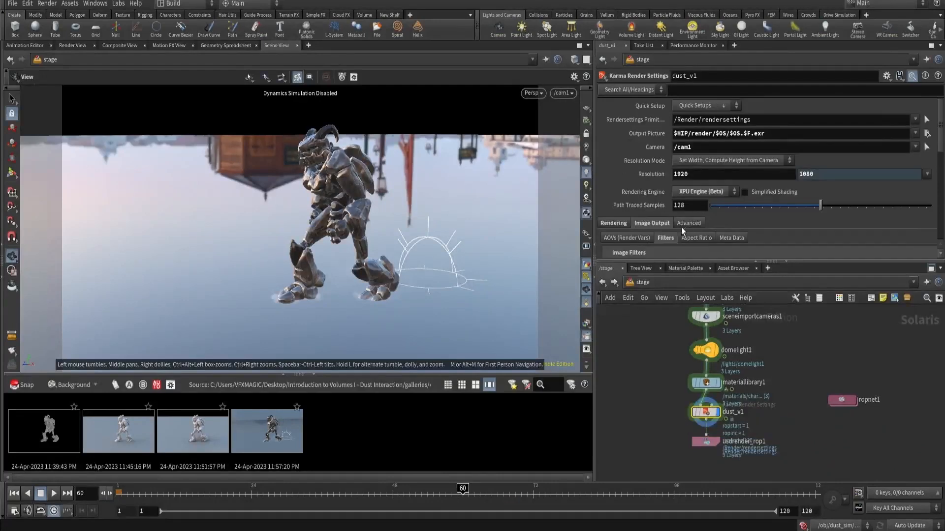
scroll(664, 231, "down", 2)
left_click(687, 216)
left_click(690, 194)
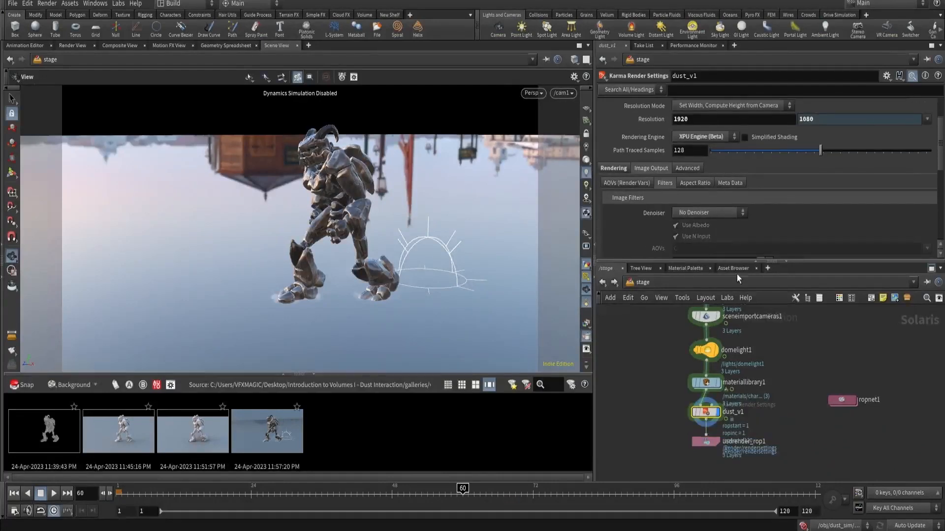
Step: Open ropnet1 and review the sources of its fetch_sim and fetch_render nodes
double_click(841, 399)
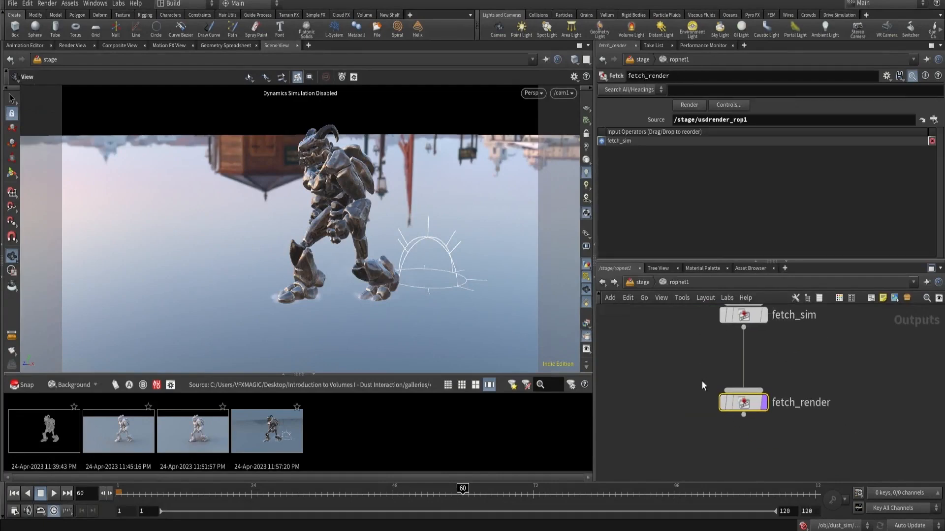
left_click_drag(683, 370, 779, 423)
middle_click_drag(791, 362, 809, 405)
left_click_drag(818, 401, 725, 339)
middle_click_drag(691, 401, 680, 359)
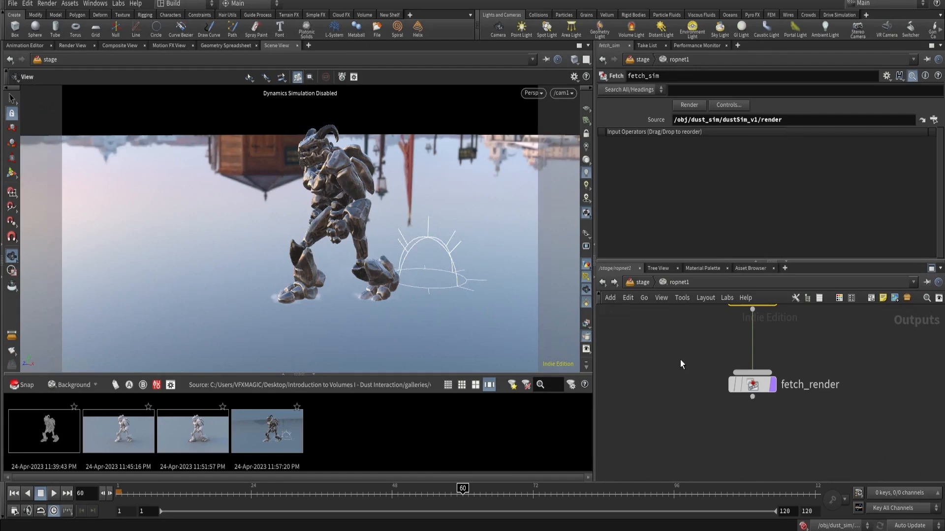
left_click_drag(680, 359, 873, 419)
Step: Start rendering fetch_render with the dependency order set to Node by Node, and interrupt the process
left_click(774, 385)
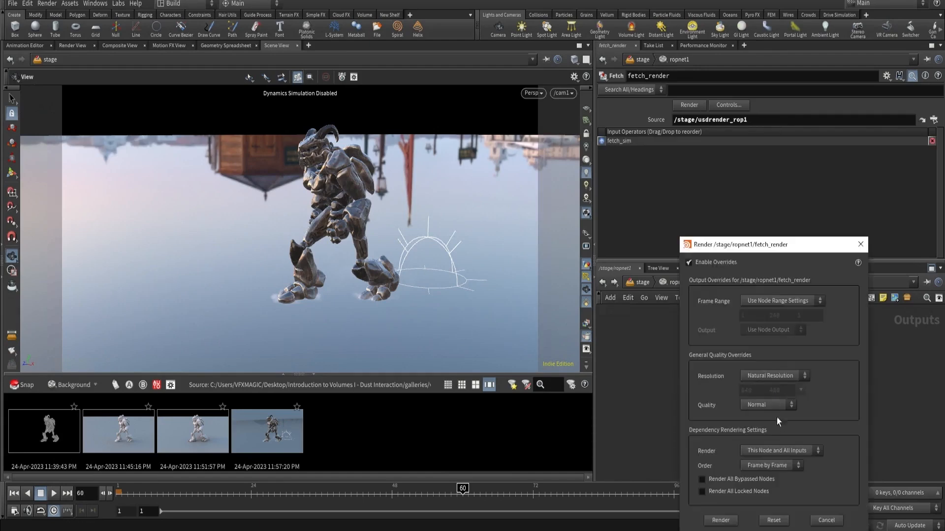
left_click_drag(785, 253, 455, 120)
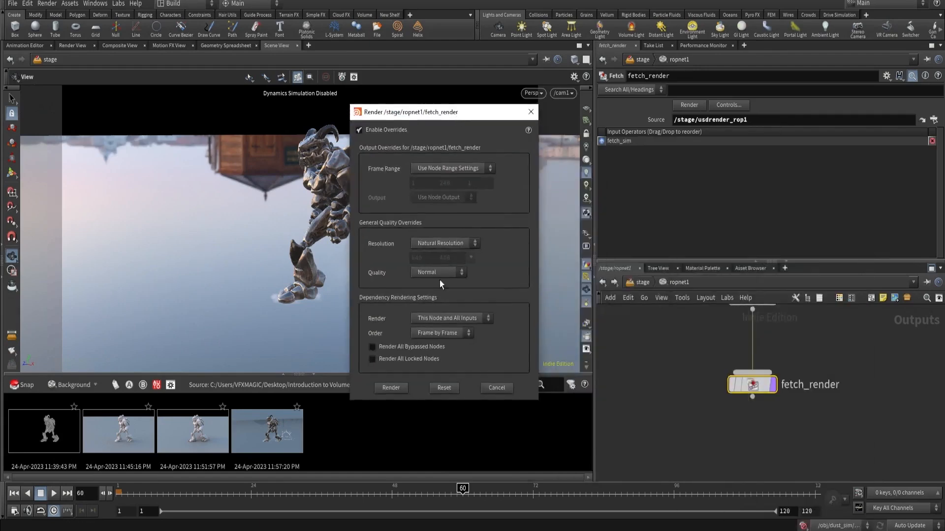
left_click(436, 332)
left_click(434, 350)
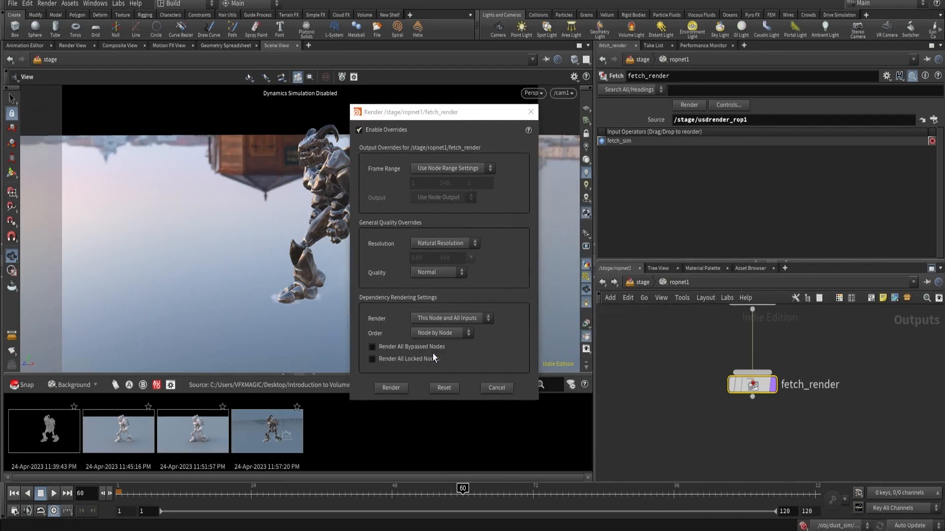
left_click(392, 387)
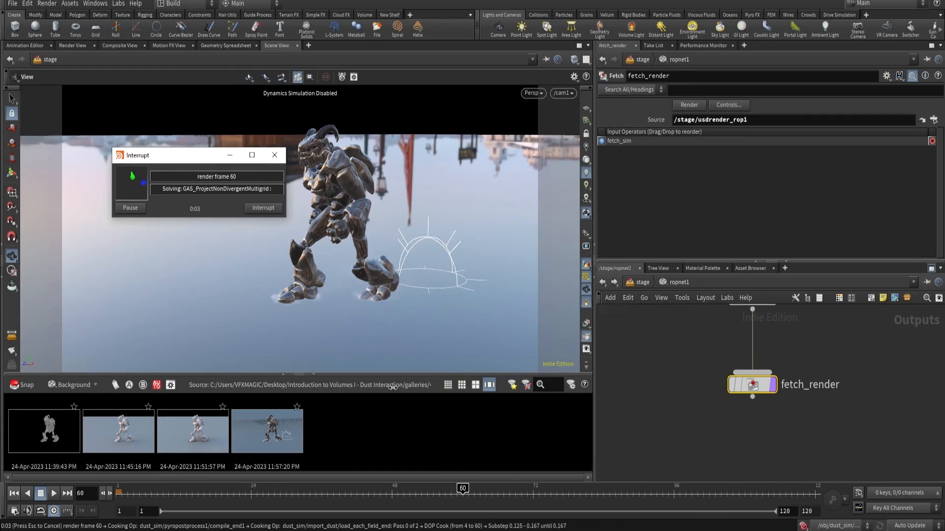
left_click(263, 208)
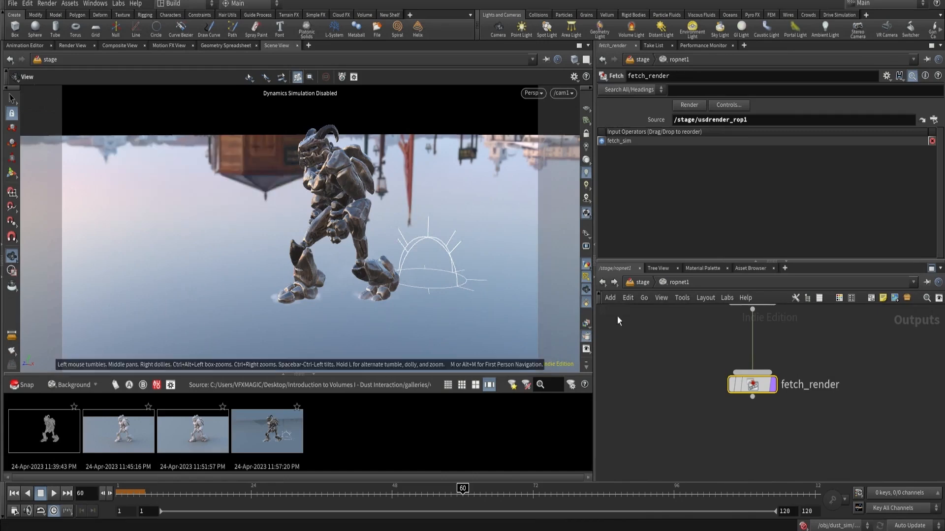
Step: Return to the stage network and set the valid frame range of usdrender_rop1 to Render Specific Frame Range
left_click(646, 319)
left_click(641, 282)
left_click(705, 441)
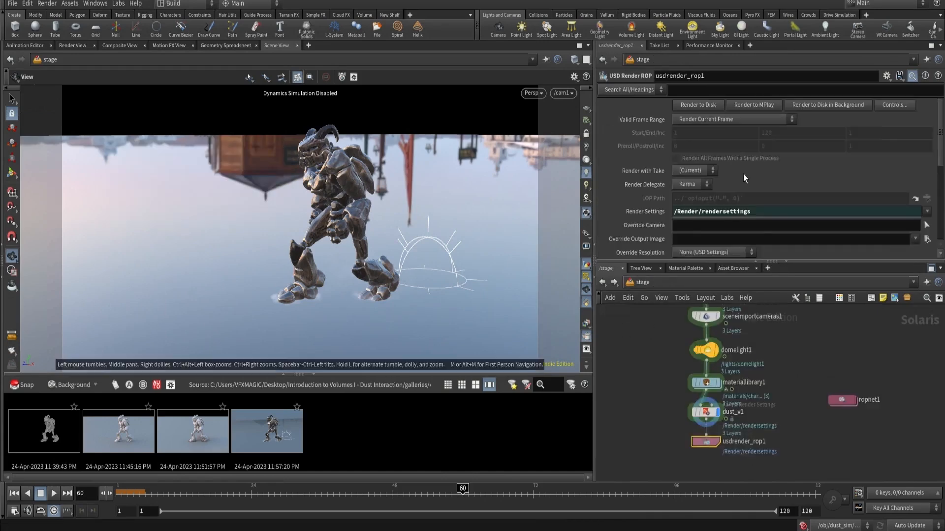
left_click(742, 121)
left_click(727, 141)
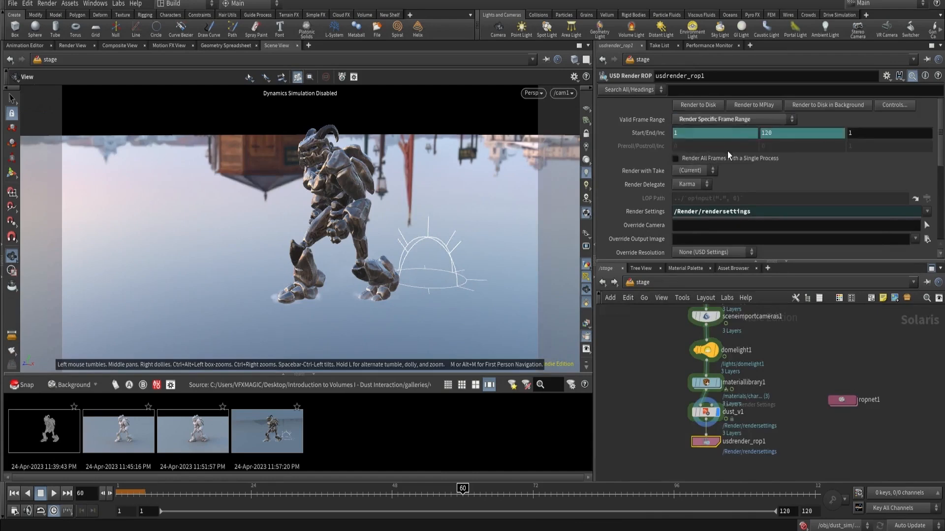
Step: Render fetch_render and all its inputs from ropnet1, and play the rendered dust_v1 sequence in MPlay
double_click(836, 400)
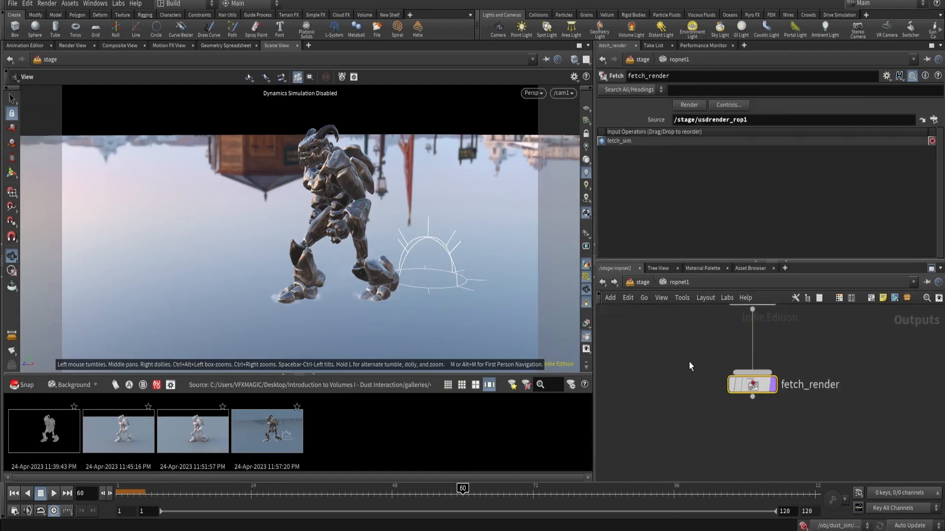
middle_click_drag(689, 362, 683, 416)
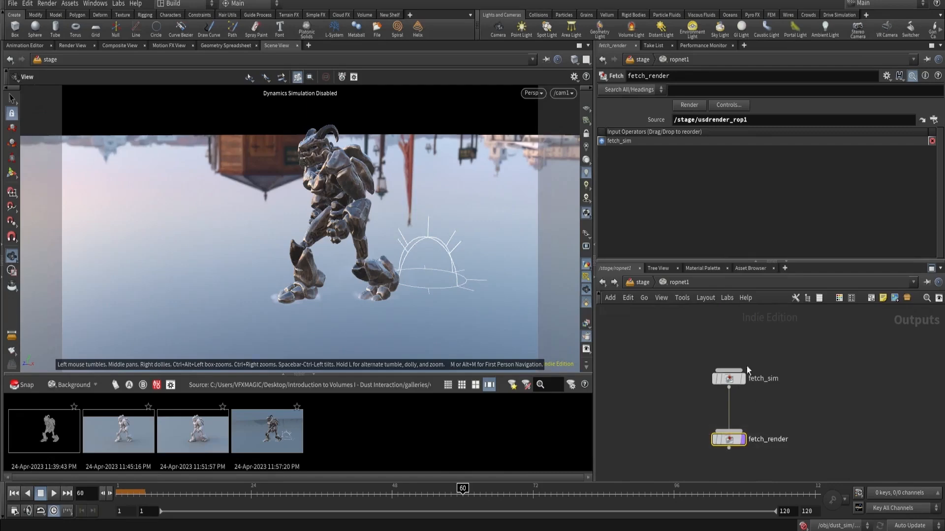
left_click(717, 439)
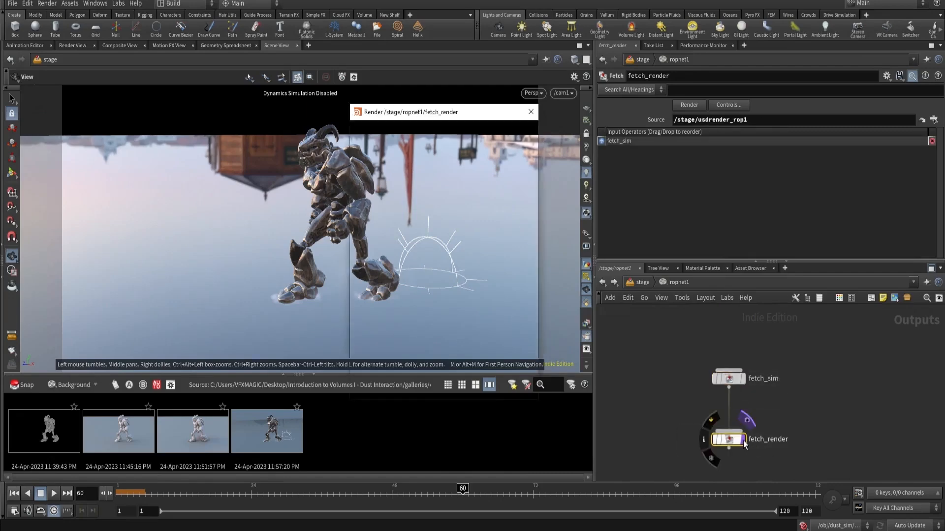
left_click(391, 388)
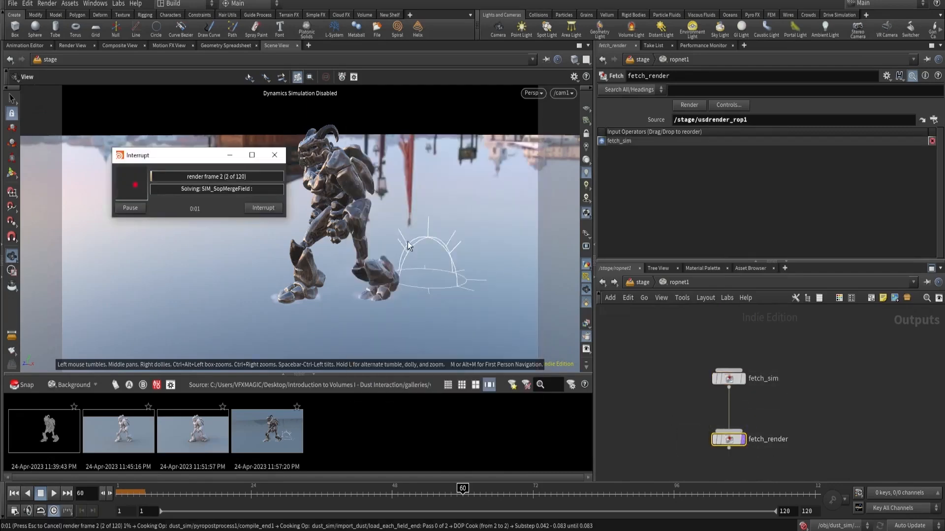
left_click_drag(258, 158, 263, 158)
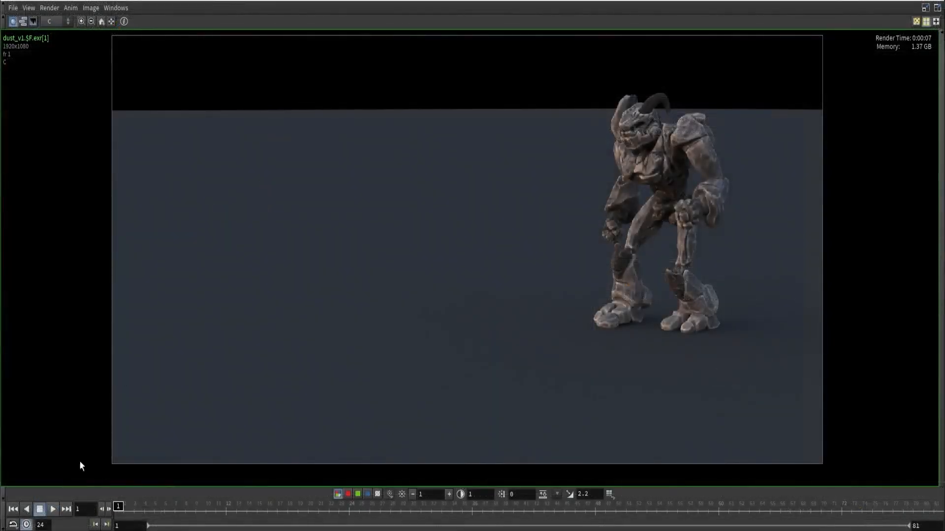
left_click(53, 510)
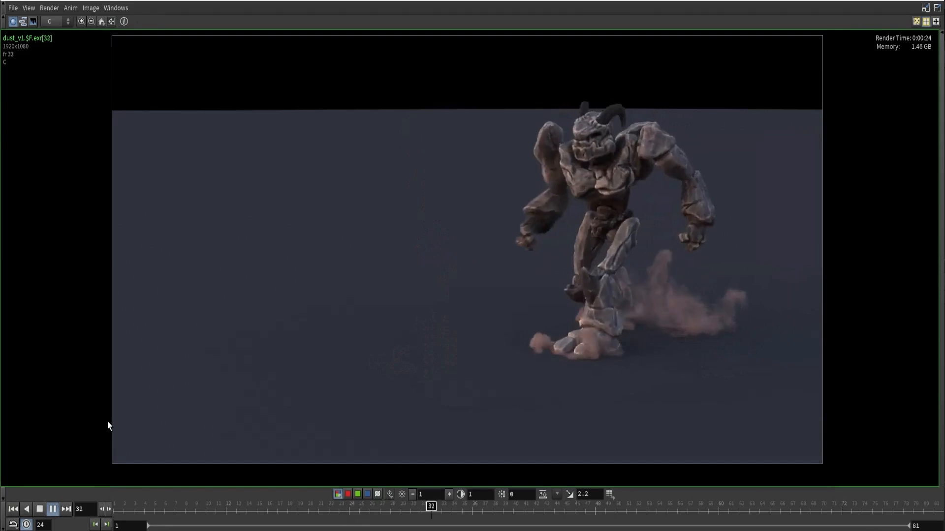
left_click(285, 511)
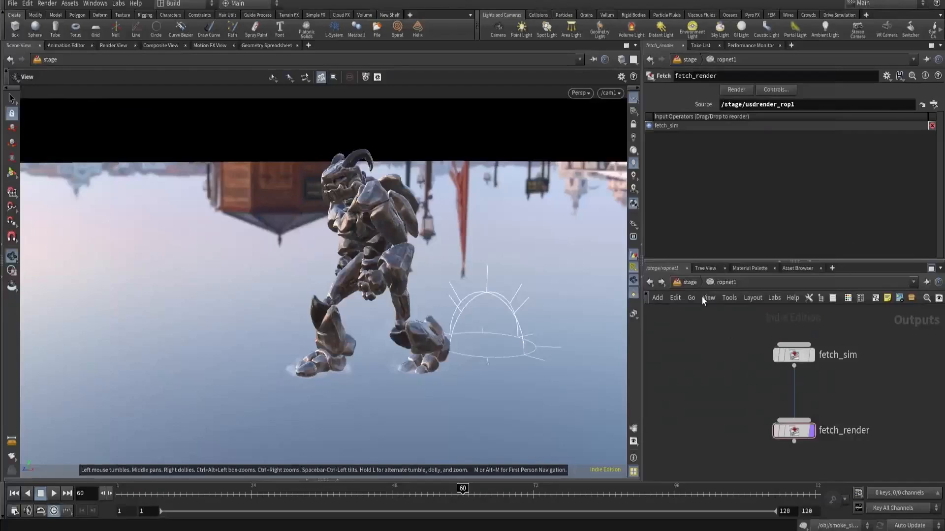
Step: Switch to the obj network and open the dust_sim geometry node
left_click(686, 282)
left_click(689, 282)
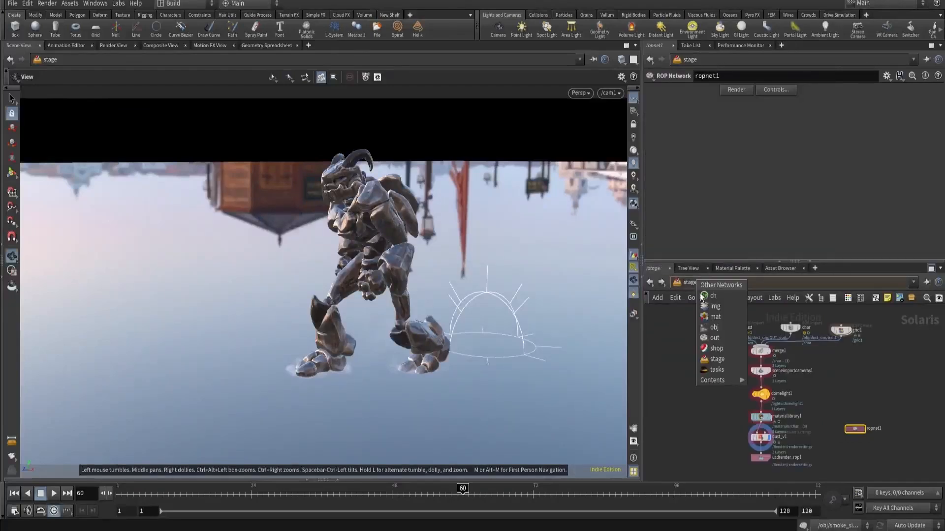
left_click(713, 330)
middle_click_drag(822, 330, 748, 336)
left_click_drag(792, 320, 836, 381)
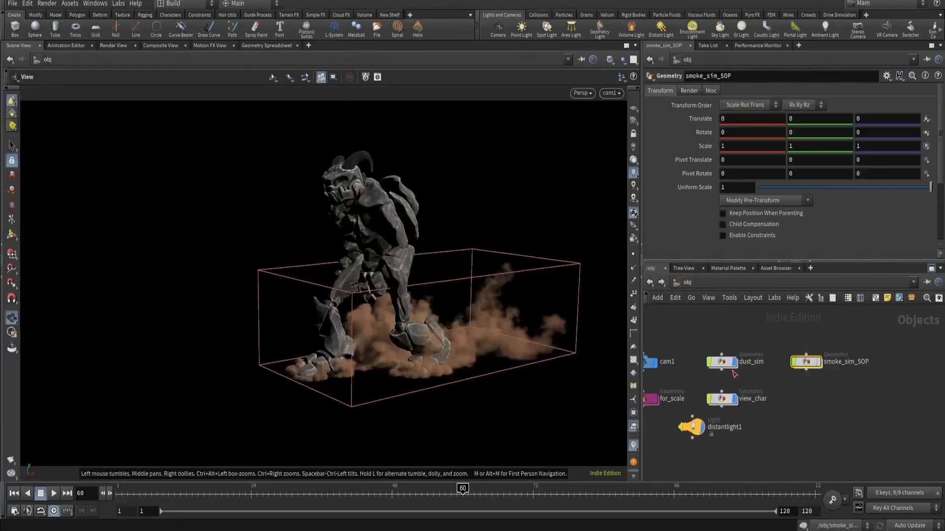
scroll(731, 371, "up", 2)
double_click(719, 360)
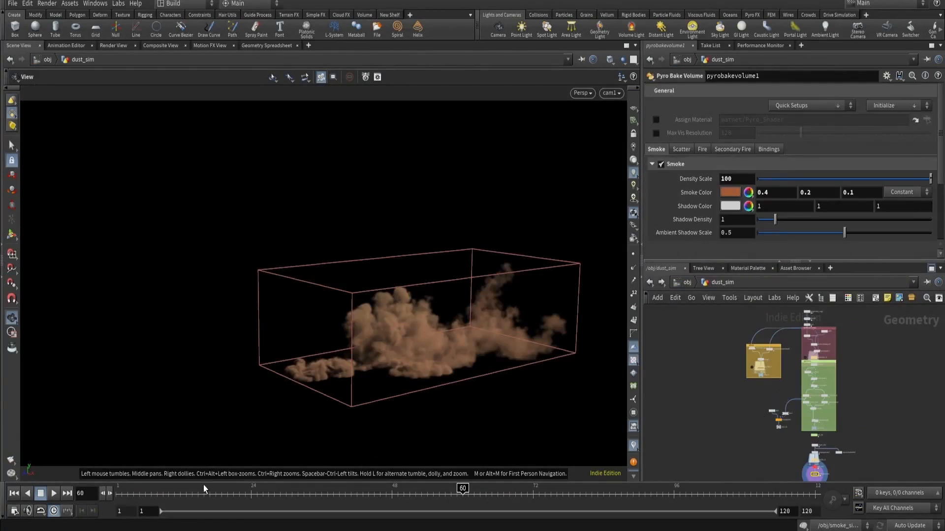
Step: At frame 13, wire the dustSim_v1 cache into volumevisualization1, display that node and place it beside the cache
left_click(186, 489)
scroll(780, 385, "up", 3)
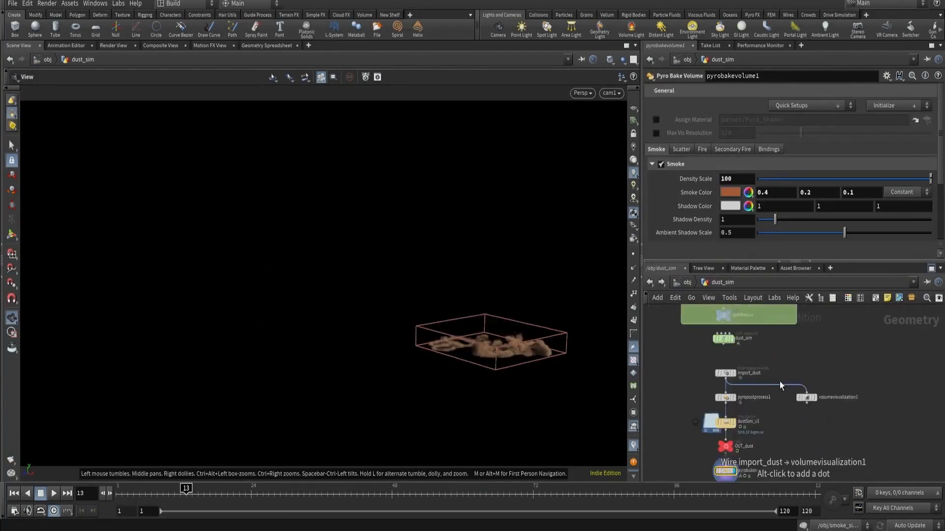
scroll(787, 387, "up", 3)
middle_click_drag(770, 419, 766, 369)
scroll(765, 368, "down", 2)
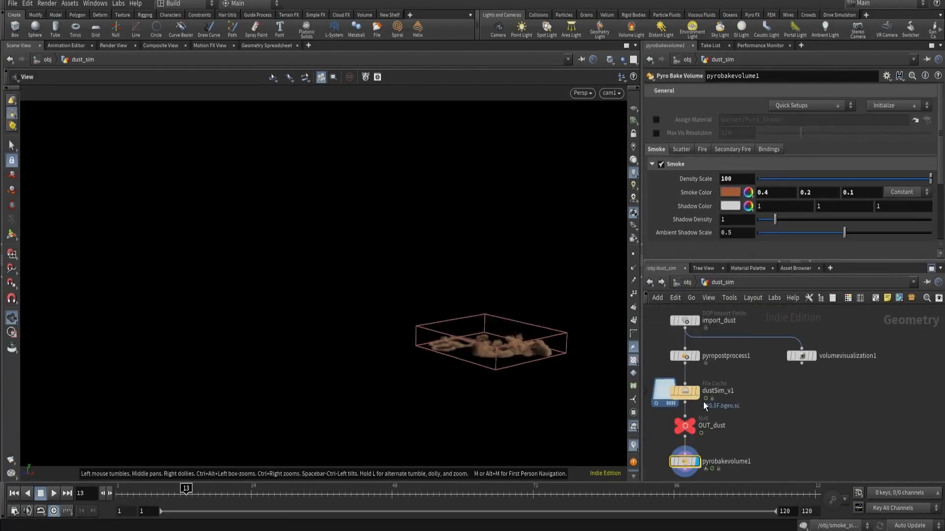
left_click(685, 403)
left_click(802, 355)
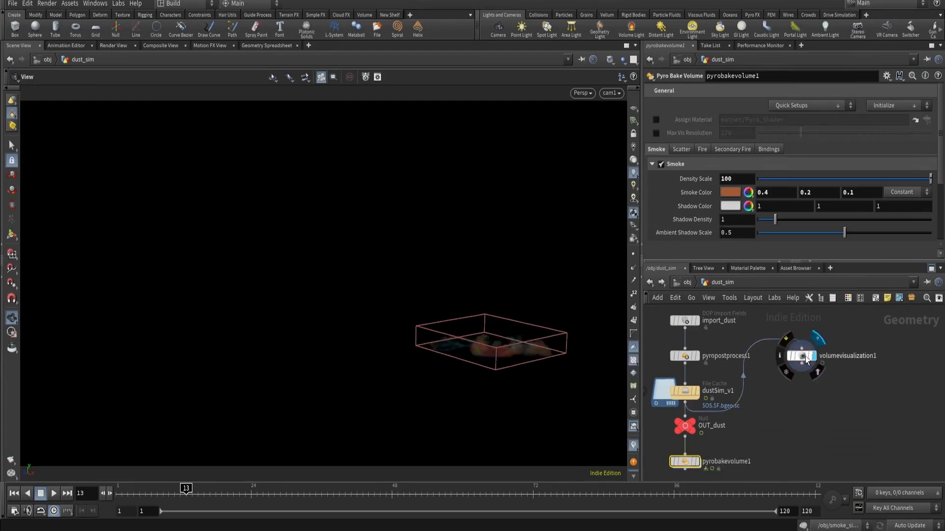
left_click_drag(805, 361, 802, 411)
Step: Examine the dust at frame 28 up close, first with volumevisualization1 displayed and then with the dustSim_v1 cache
left_click(274, 489)
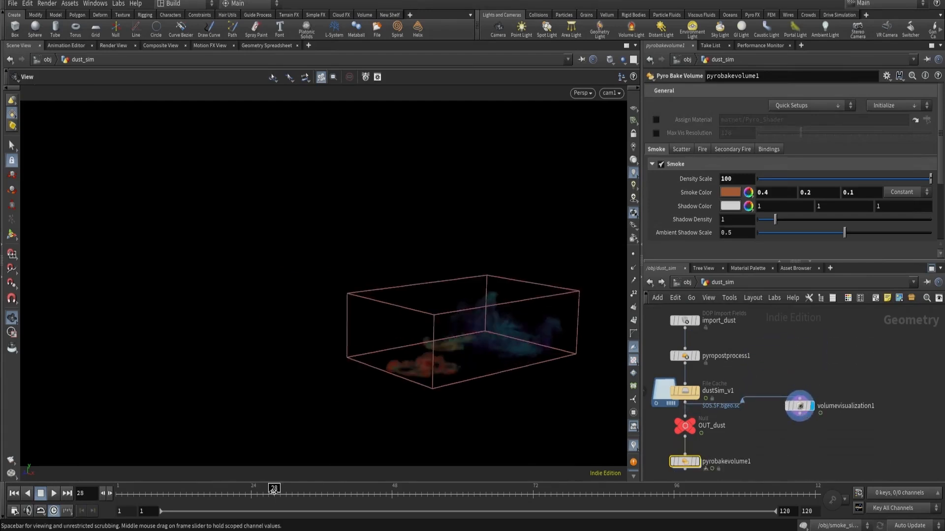
left_click_drag(447, 387, 426, 388)
right_click_drag(426, 388, 504, 353)
middle_click_drag(504, 353, 474, 349)
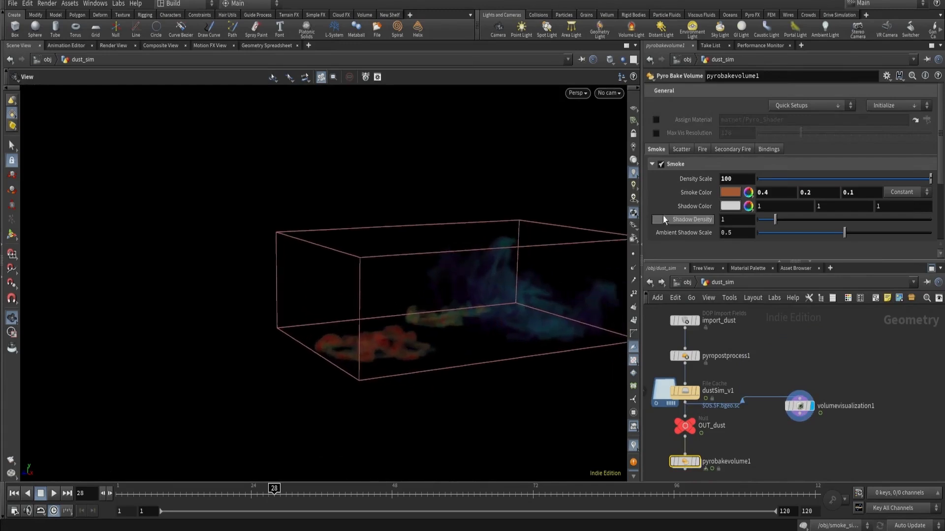
middle_click_drag(759, 349, 778, 371)
left_click_drag(496, 308, 497, 344)
left_click(706, 415)
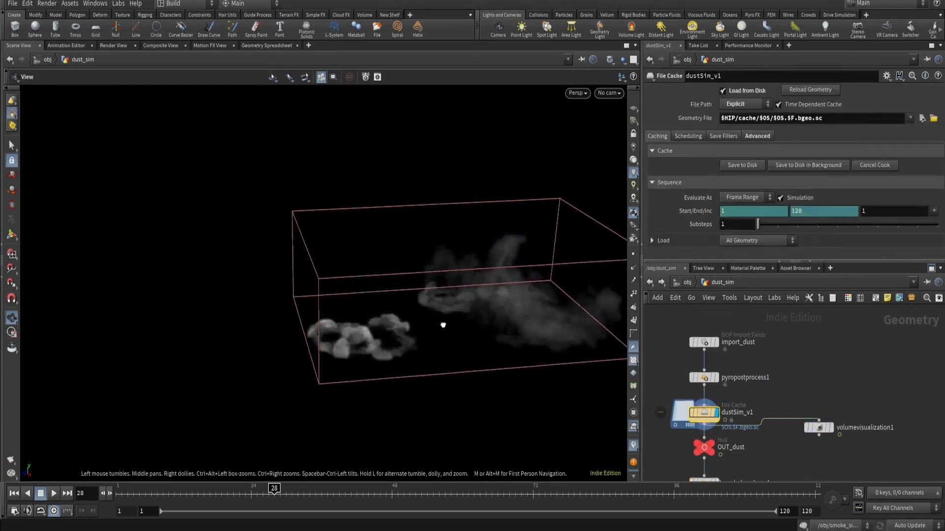
left_click_drag(443, 326, 424, 330)
Step: Open the dust_sim DOP network and move gasdisturb1 higher, away from the other microsolver nodes
middle_click_drag(789, 338, 801, 410)
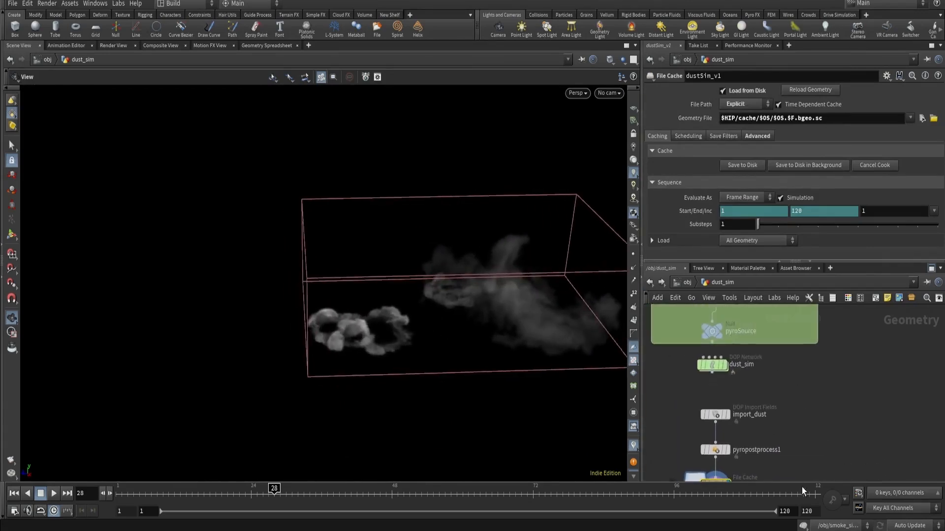
scroll(714, 364, "up", 3)
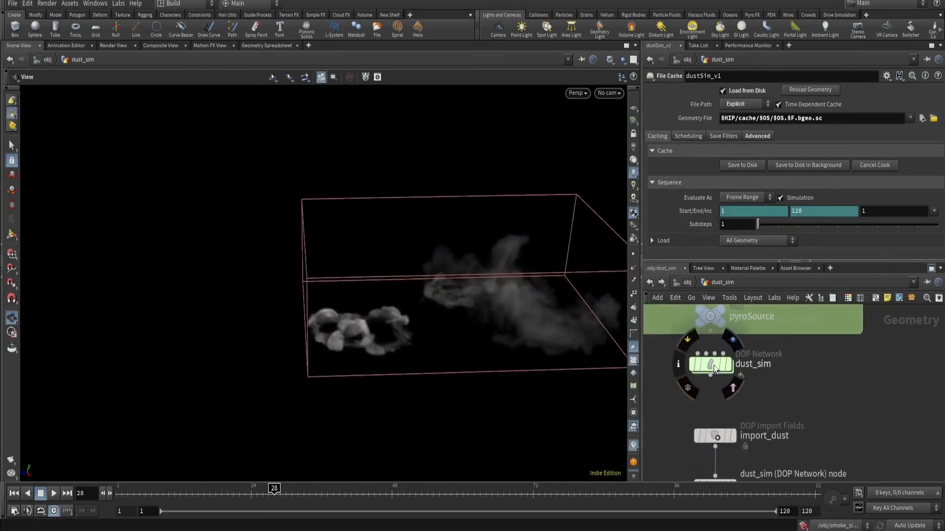
double_click(711, 365)
middle_click_drag(742, 359, 807, 367)
left_click(824, 392)
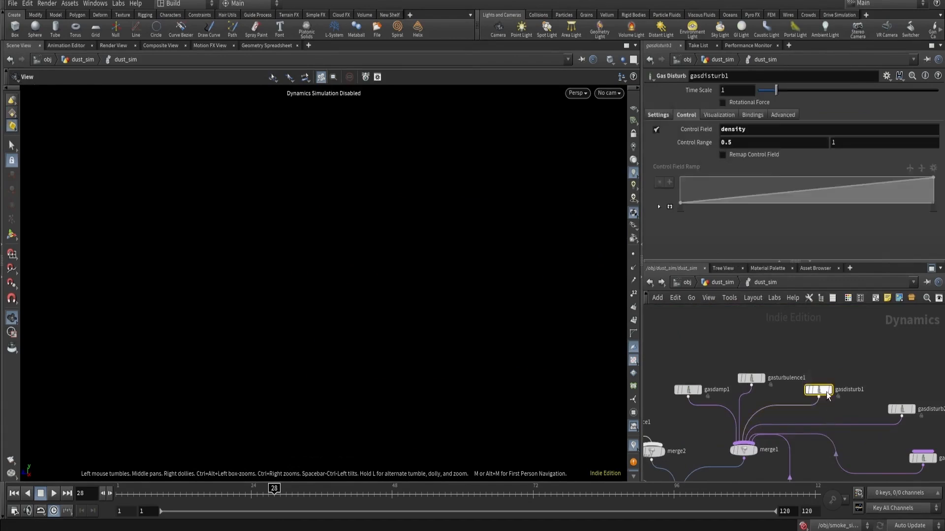
left_click_drag(826, 395, 832, 350)
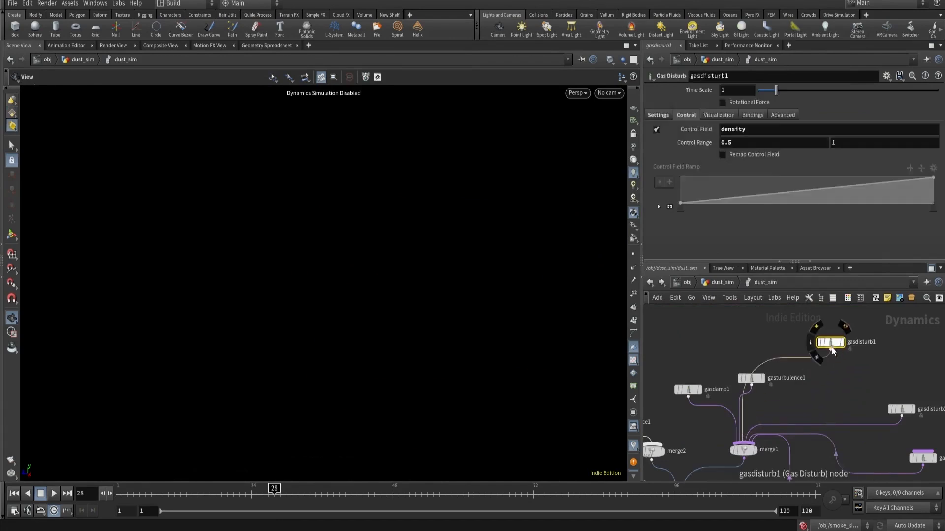
key("h")
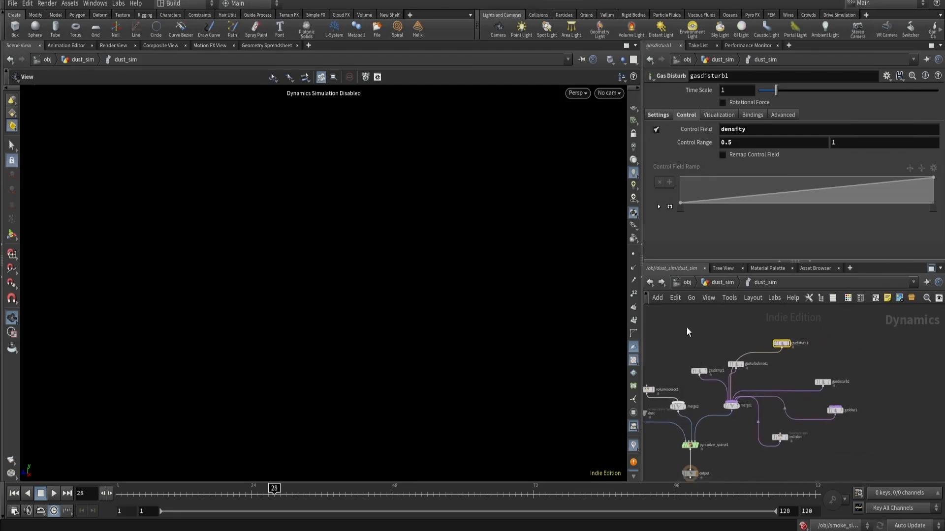
Step: Select gasdisturb2 and gasblur1 together, and bring up the control settings of gasdisturb1
left_click_drag(786, 368, 844, 431)
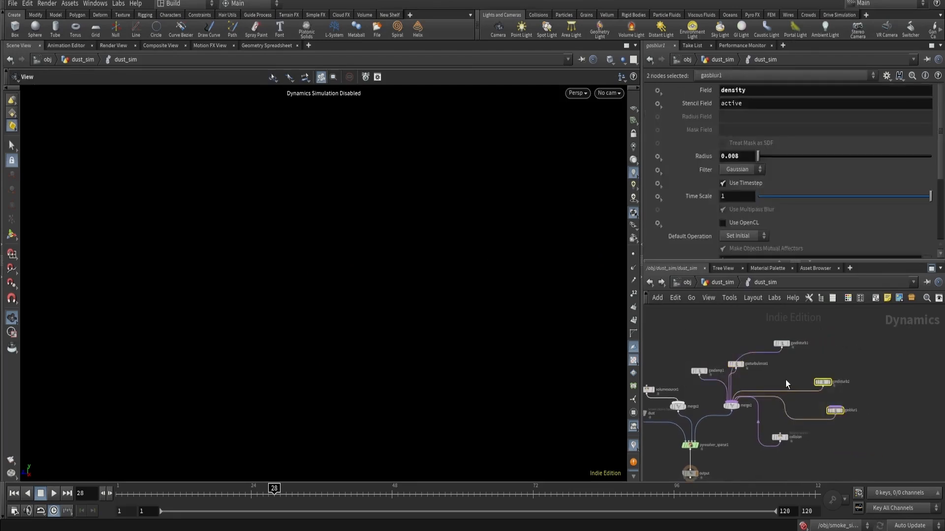
scroll(785, 377, "up", 3)
left_click_drag(758, 338, 829, 398)
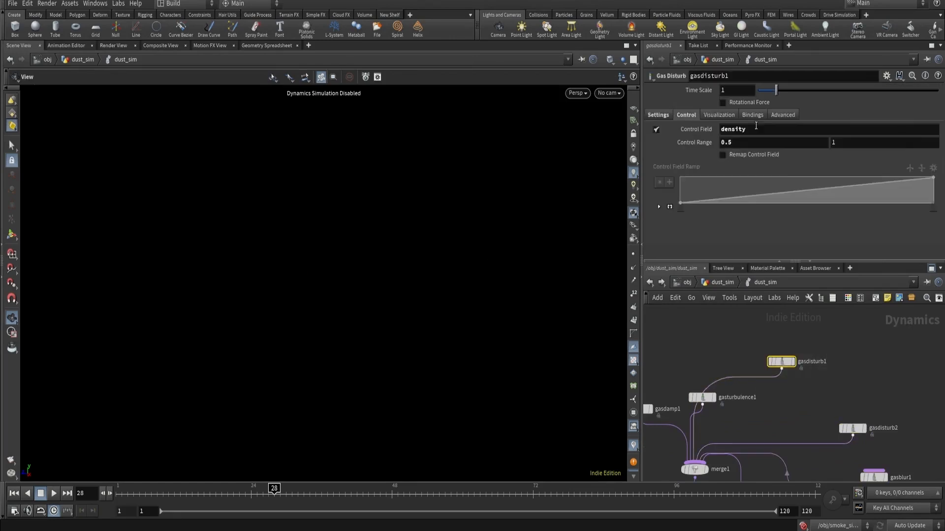
Step: Link volumevisualization1's Diffuse Range to gasdisturb1's Control Range with relative references, and display volumevisualization1
right_click(701, 146)
left_click(722, 219)
left_click(721, 282)
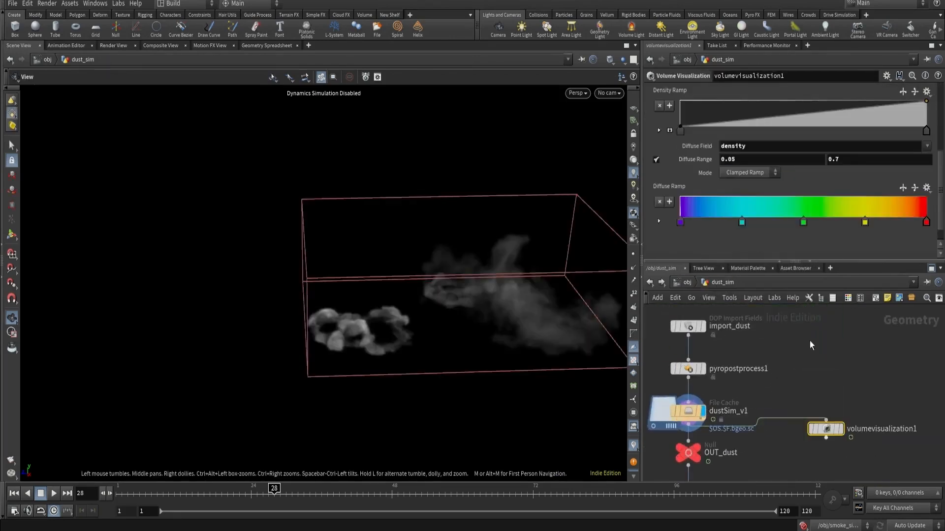
right_click(699, 159)
left_click(727, 266)
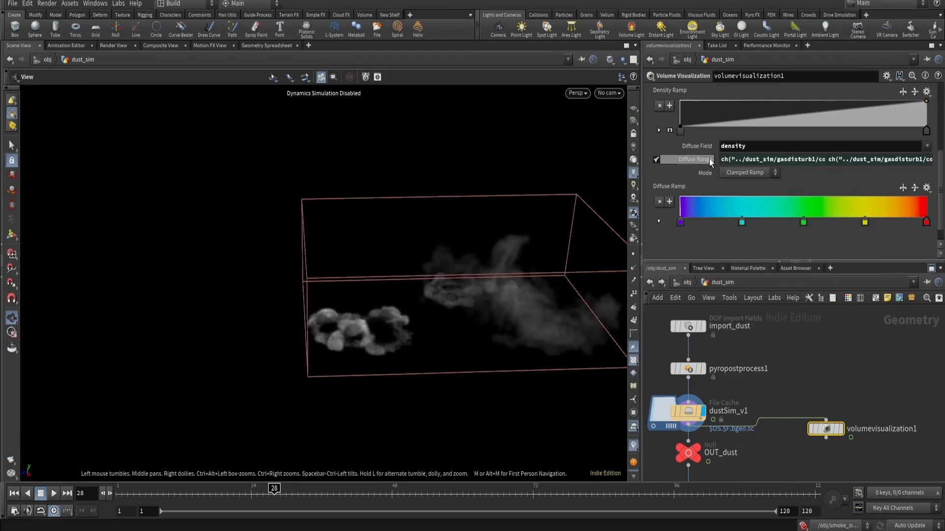
left_click(708, 158)
scroll(802, 398, "up", 3)
left_click(853, 450)
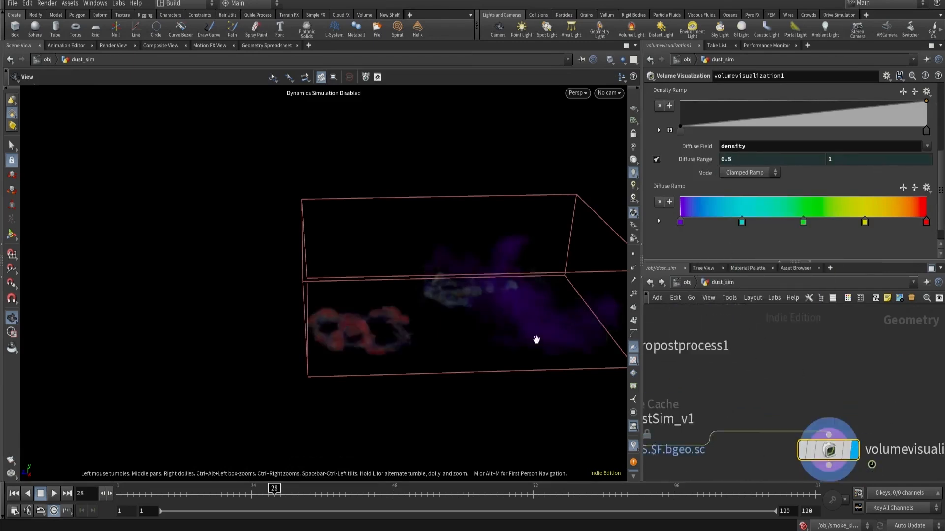
Step: Set the linked control range to .8 minimum and 1.25 maximum through volumevisualization1's Diffuse Range, judging the colours from different angles
left_click_drag(483, 305, 615, 222)
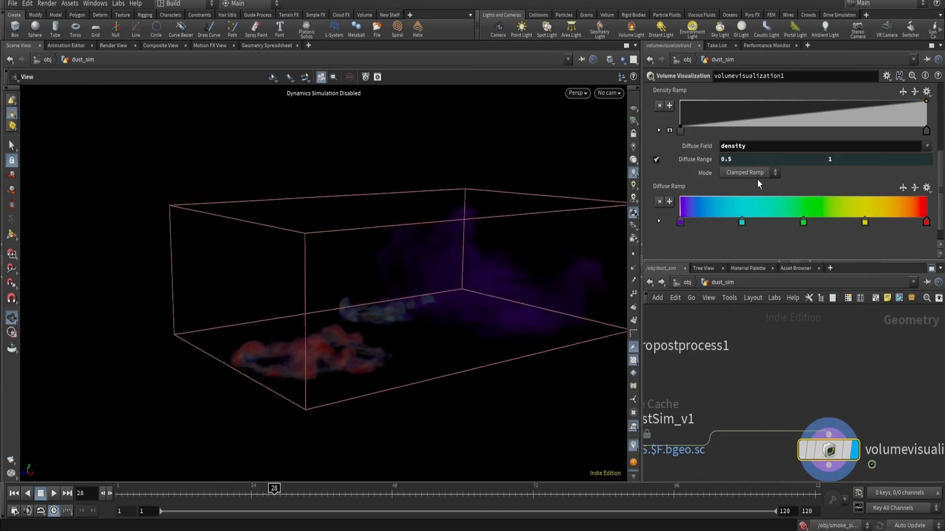
left_click(748, 156)
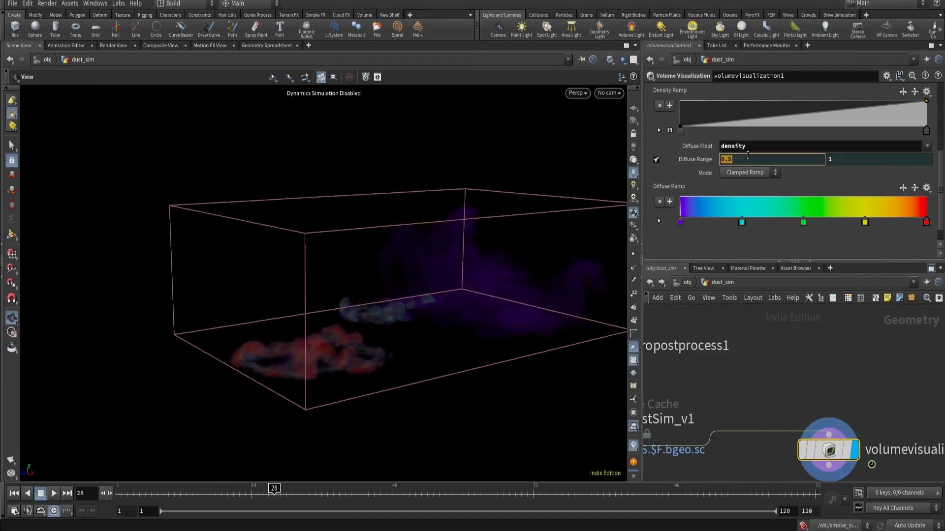
type(".8")
key("Return")
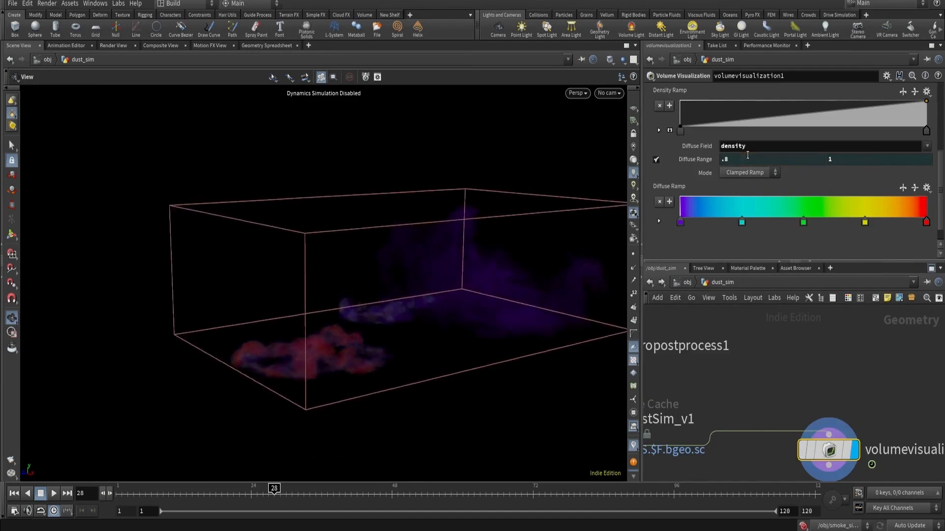
left_click_drag(515, 261, 439, 302)
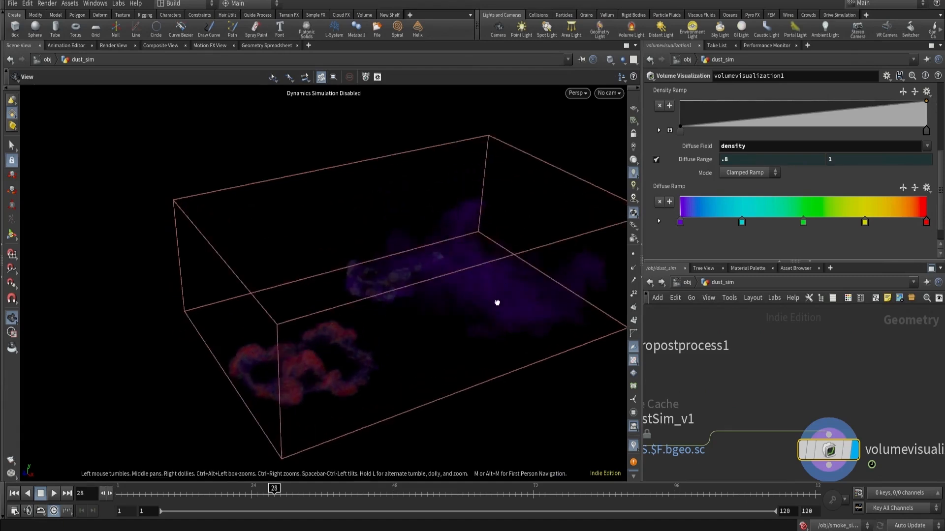
left_click(844, 159)
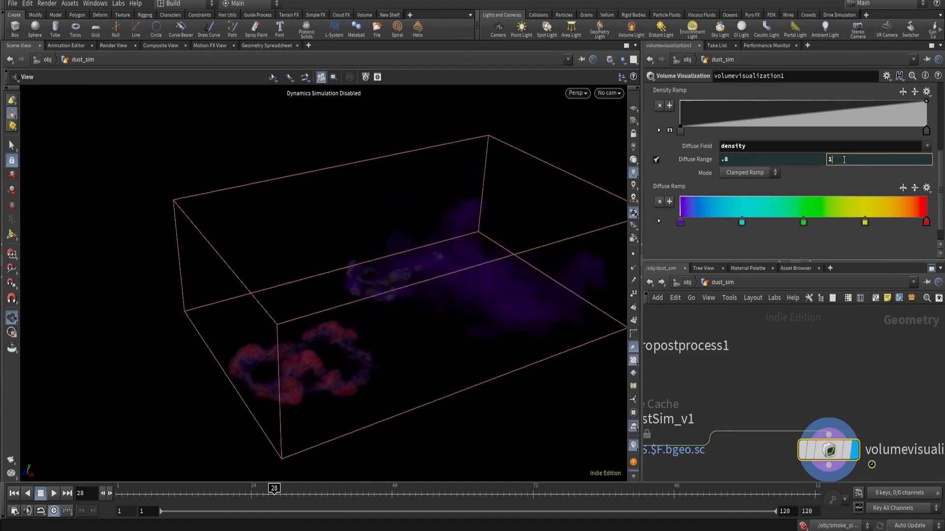
type("1.25")
key("Return")
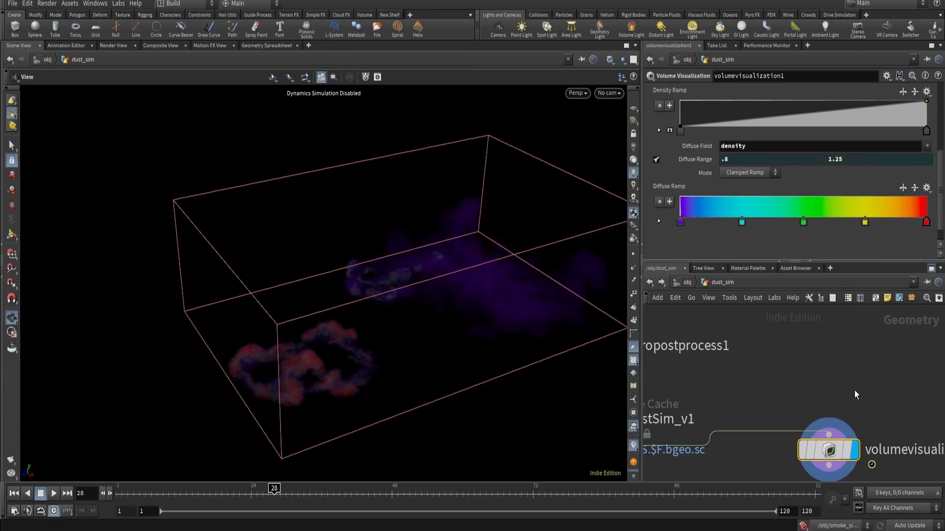
Step: Return to gasdisturb1 inside the dust_sim DOP network and review its strength and block settings
scroll(854, 391, "down", 5)
middle_click_drag(822, 355, 790, 402)
double_click(704, 379)
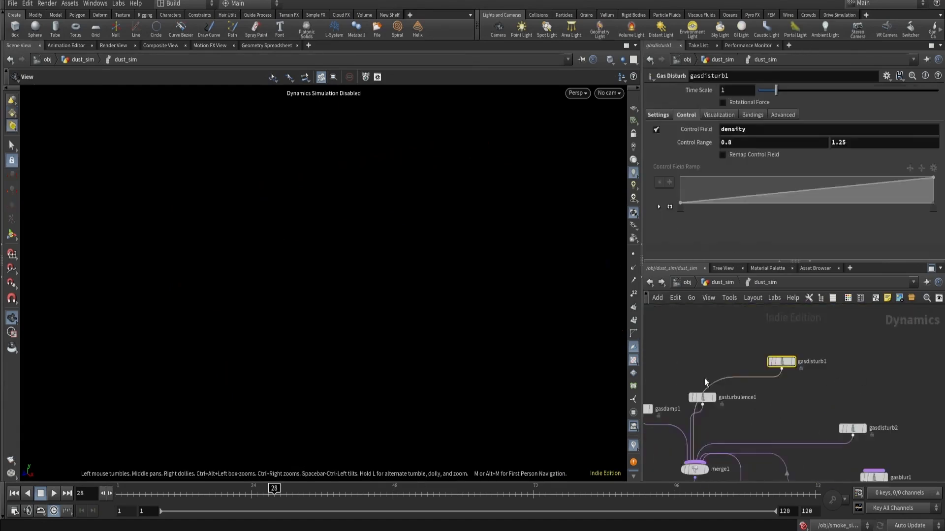
left_click(658, 116)
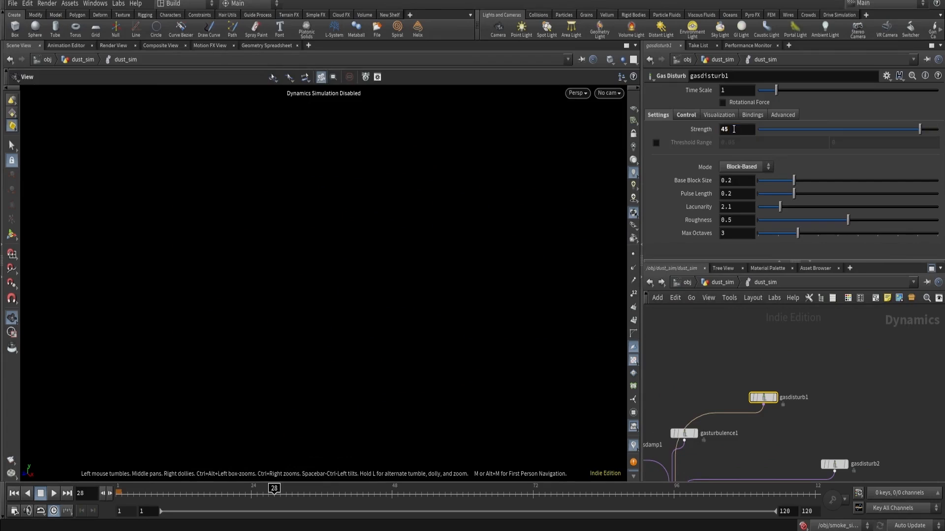
Step: Back in the dust_sim geometry network, go to frame 20 and display pyropostprocess1 to re-simulate the dust
left_click(721, 283)
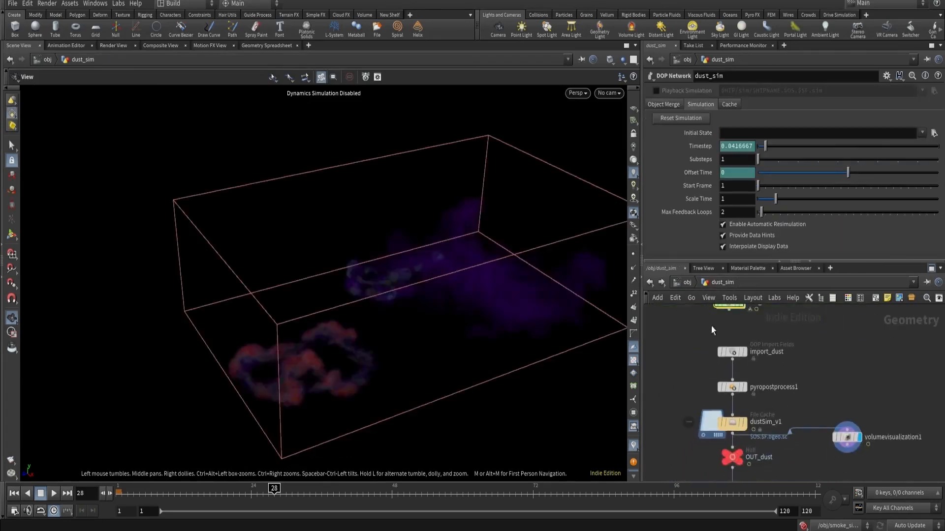
left_click_drag(222, 491, 228, 491)
scroll(743, 389, "up", 3)
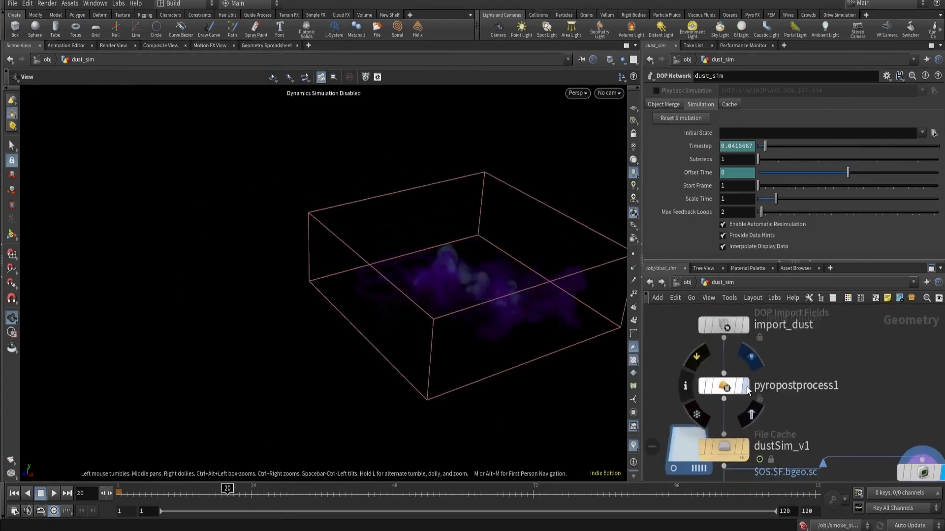
left_click(743, 386)
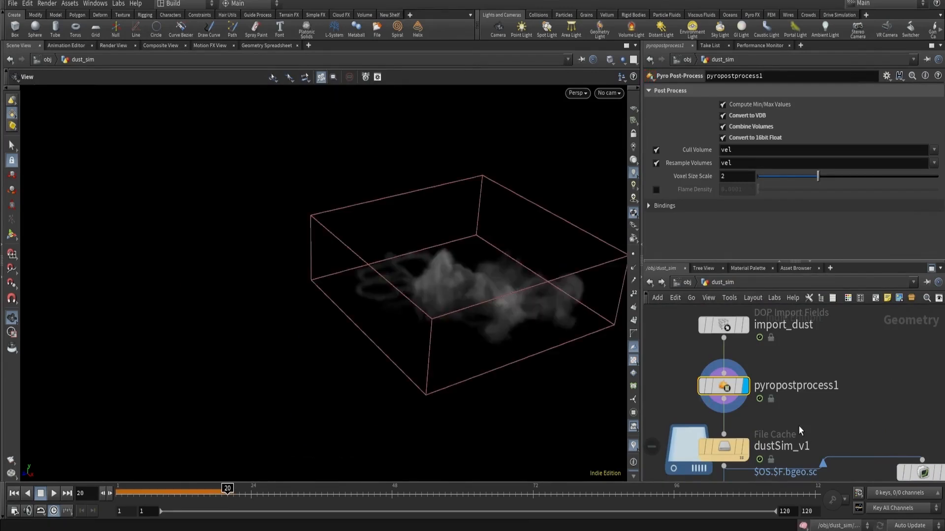
Step: Display dustSim_v1 and repeatedly toggle its bypass to compare the cached dust with the new simulation up close
left_click(722, 443)
left_click_drag(483, 329, 585, 261)
scroll(559, 274, "up", 3)
mouse_move(705, 446)
left_click(696, 422)
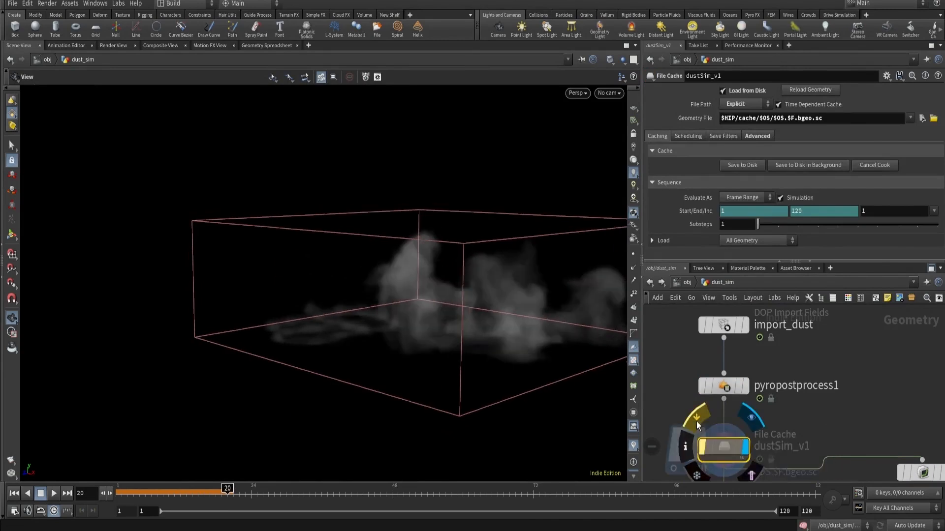
left_click(697, 421)
left_click(696, 422)
left_click(696, 422)
left_click(696, 422)
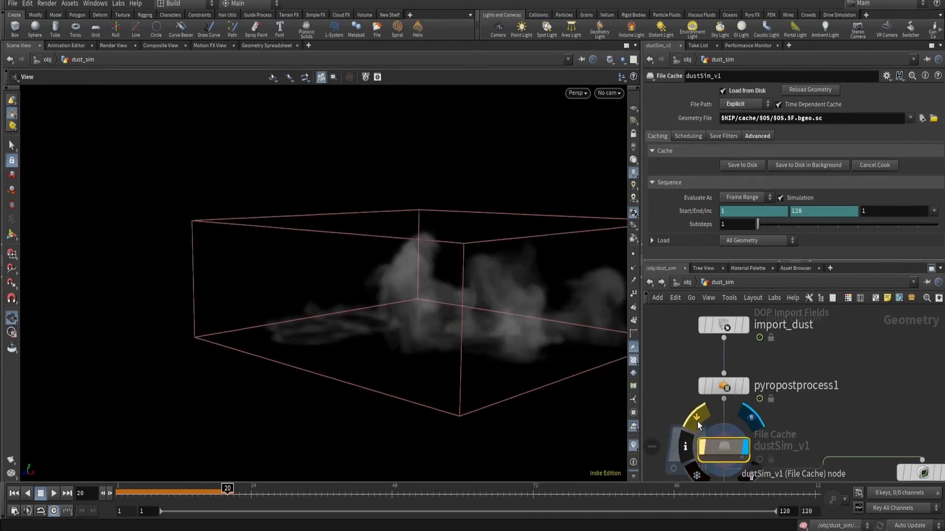
Step: Switch to the smoke_sim_SOP network and examine pyrosolver1's export fields and node information
scroll(873, 390, "down", 3)
middle_click_drag(871, 393, 853, 350)
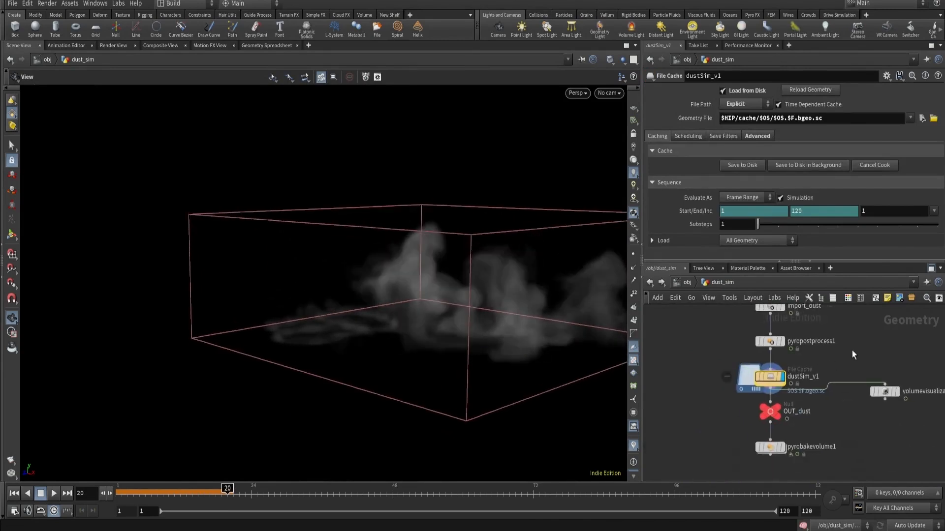
middle_click_drag(727, 389, 704, 379)
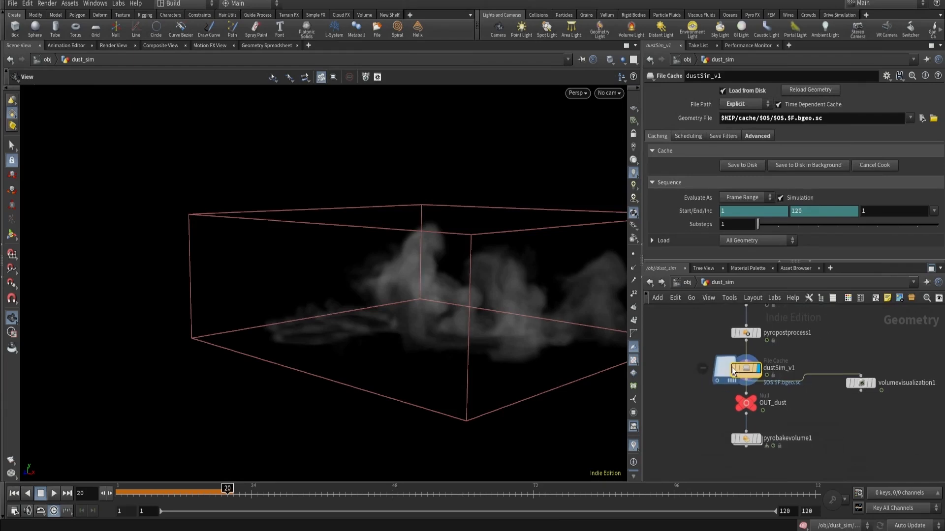
left_click(691, 283)
double_click(792, 349)
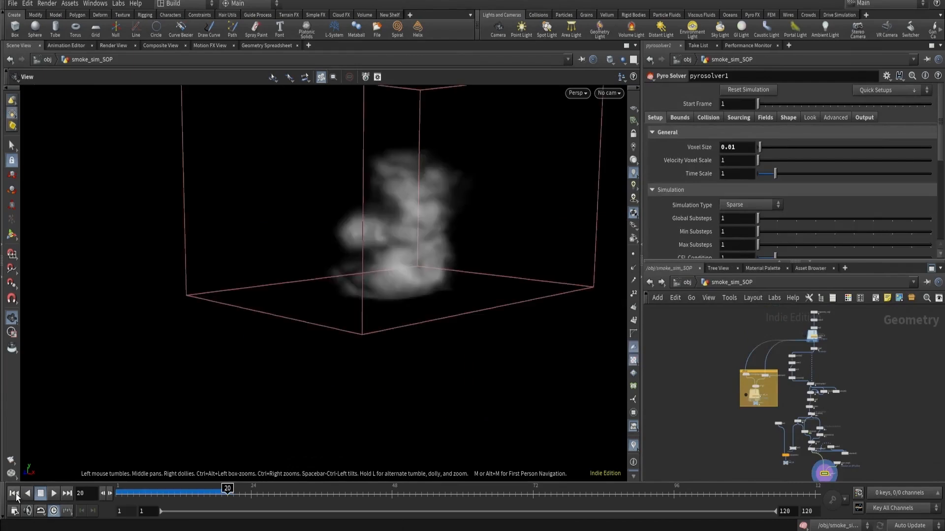
middle_click_drag(825, 473, 774, 404)
scroll(774, 400, "up", 8)
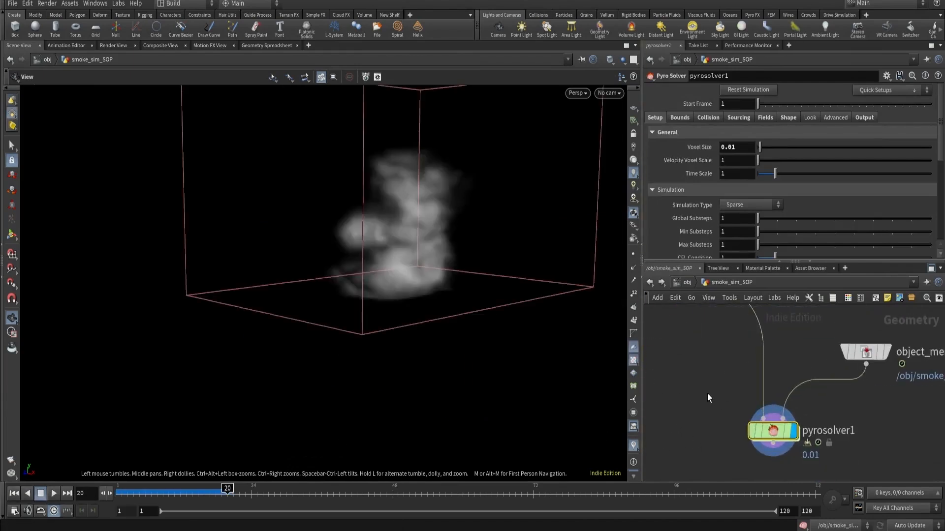
left_click(870, 118)
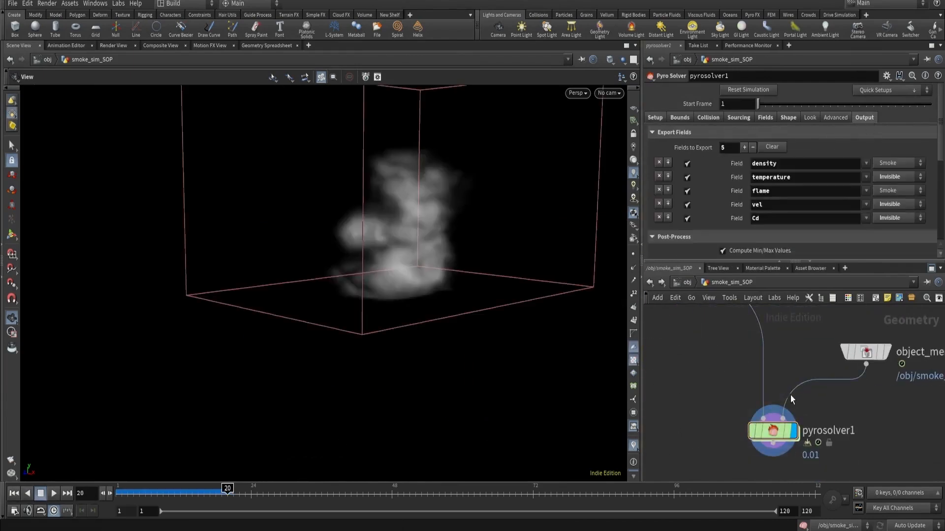
middle_click(774, 427)
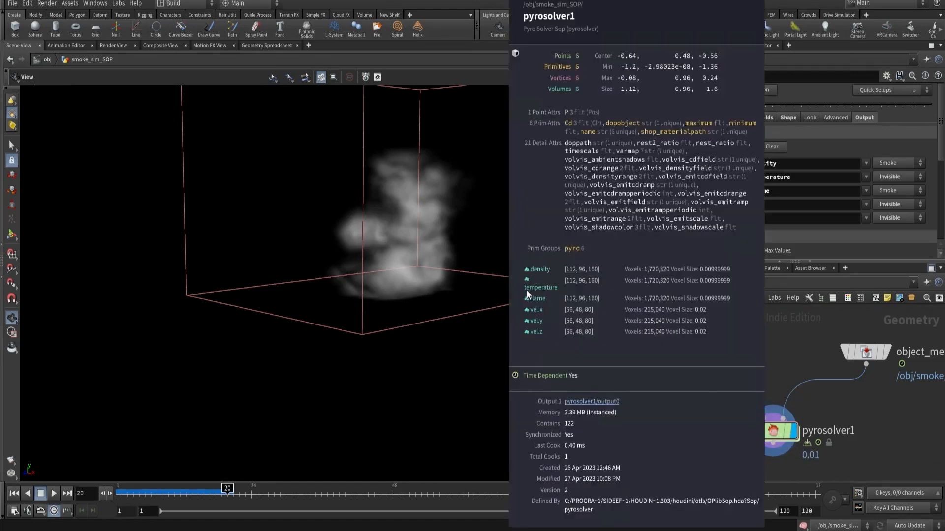
middle_click_drag(539, 299, 530, 291)
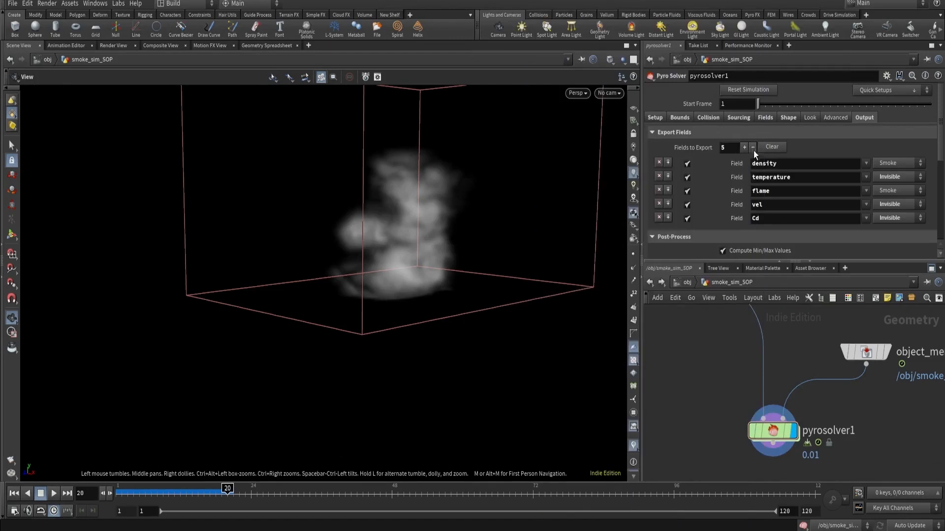
Step: Disable the flame and temperature exports on pyrosolver1, enable Convert to VDB and Use 16bit Float, and check the node information
left_click(687, 191)
left_click(688, 176)
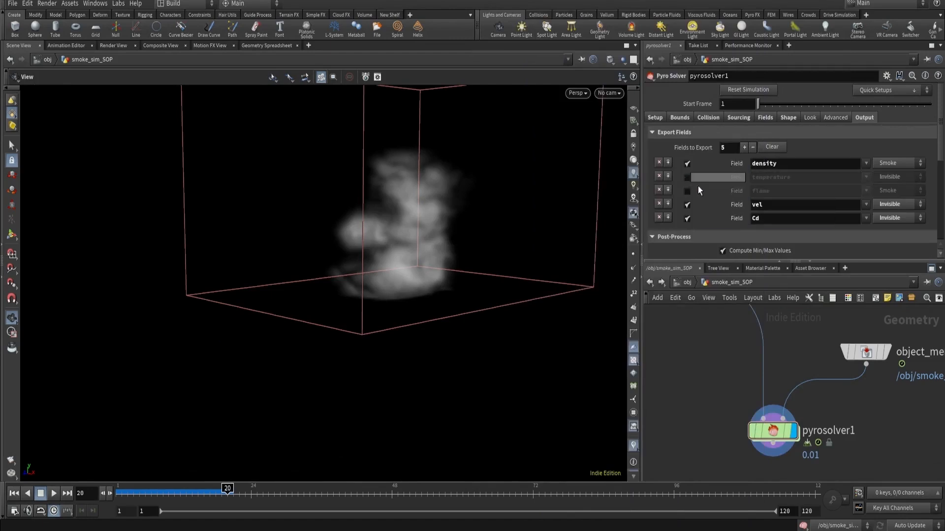
scroll(709, 194, "down", 3)
left_click(723, 175)
left_click(723, 186)
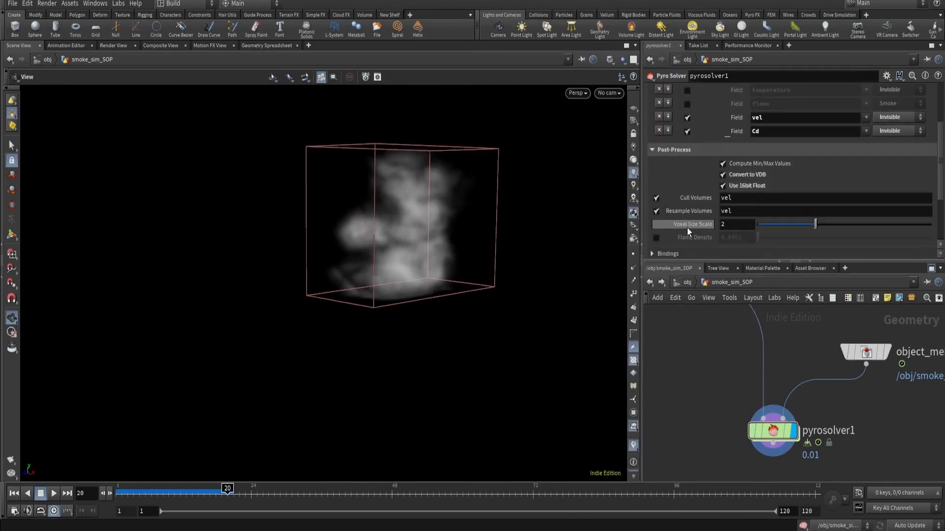
middle_click_drag(774, 430, 778, 438)
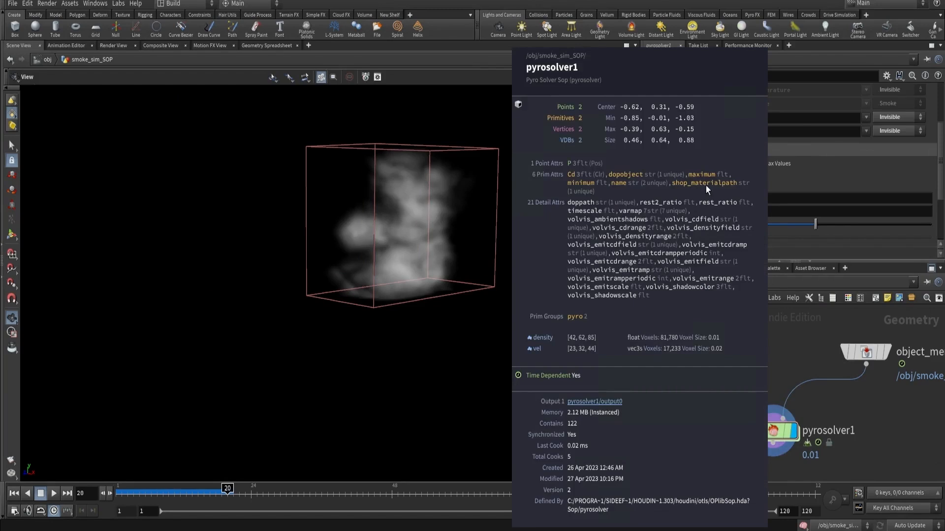
middle_click_drag(705, 185, 705, 185)
Step: Turn off Assign Material in pyrosolver1's look settings
scroll(786, 162, "up", 2)
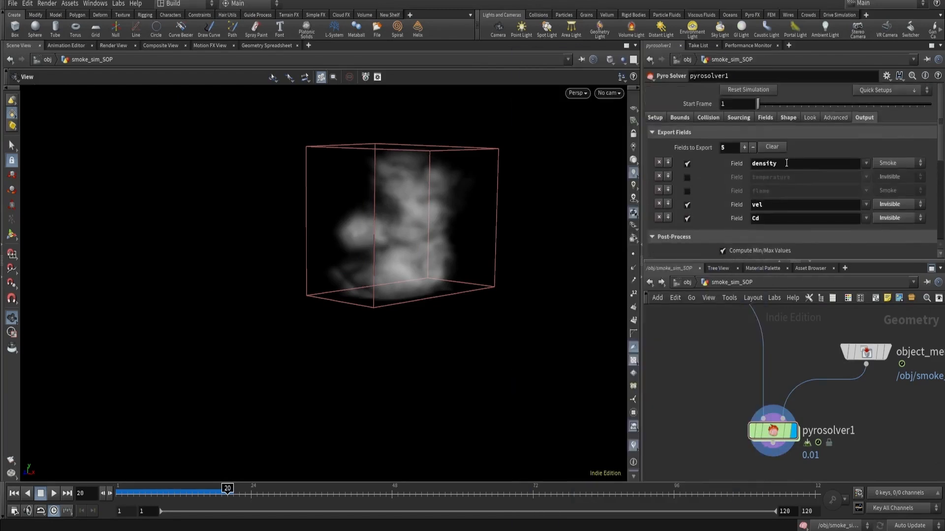
left_click(807, 117)
scroll(762, 178, "down", 6)
scroll(722, 209, "down", 1)
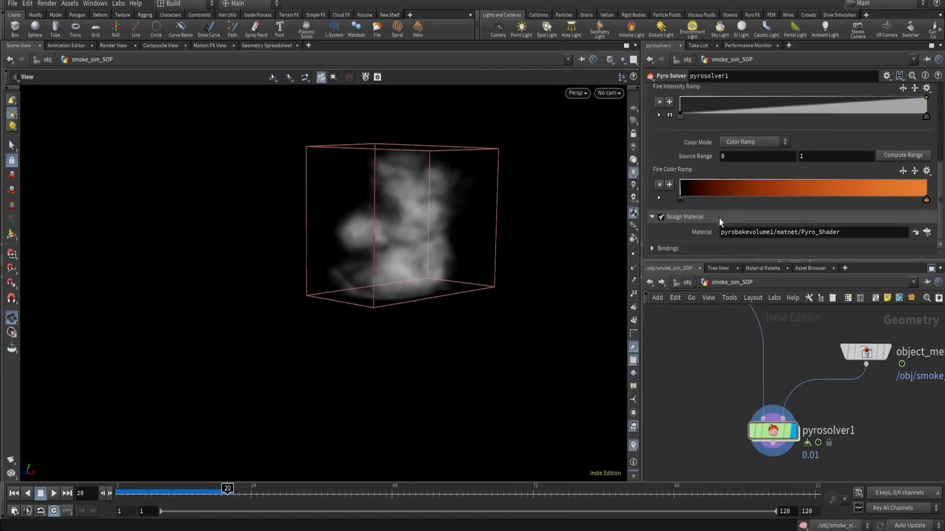
left_click(660, 216)
Step: Add a Null below pyrosolver1, connect it to the solver's output and name it OUT_smoke
scroll(692, 423, "down", 3)
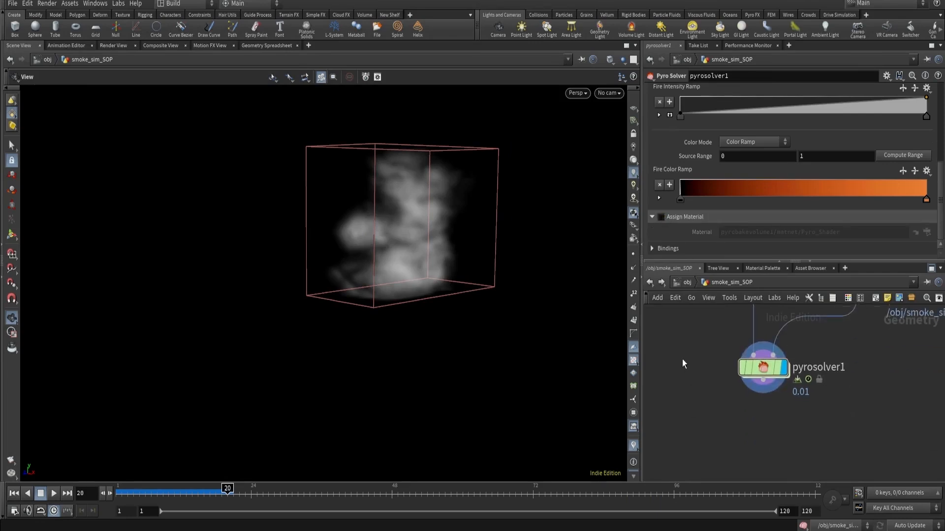
key("Tab")
type("nu")
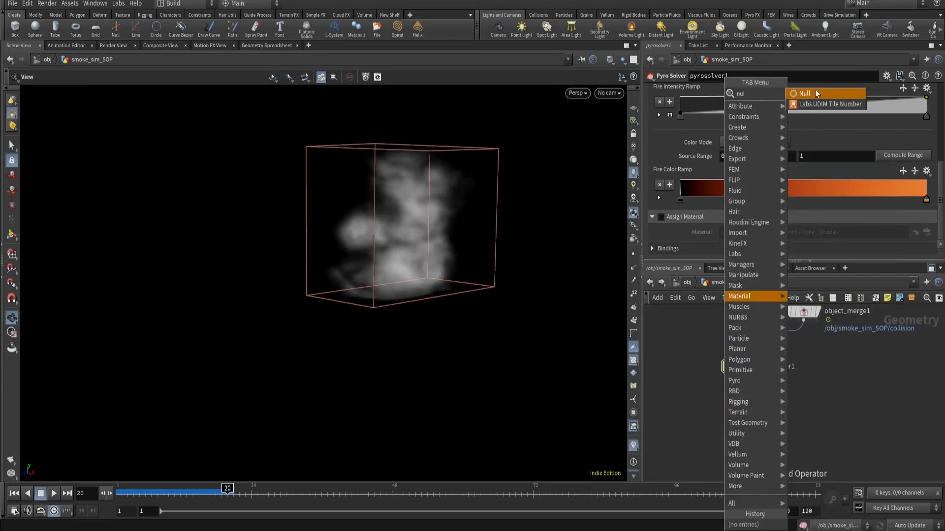
key("Return")
left_click(741, 427)
scroll(741, 427, "up", 2)
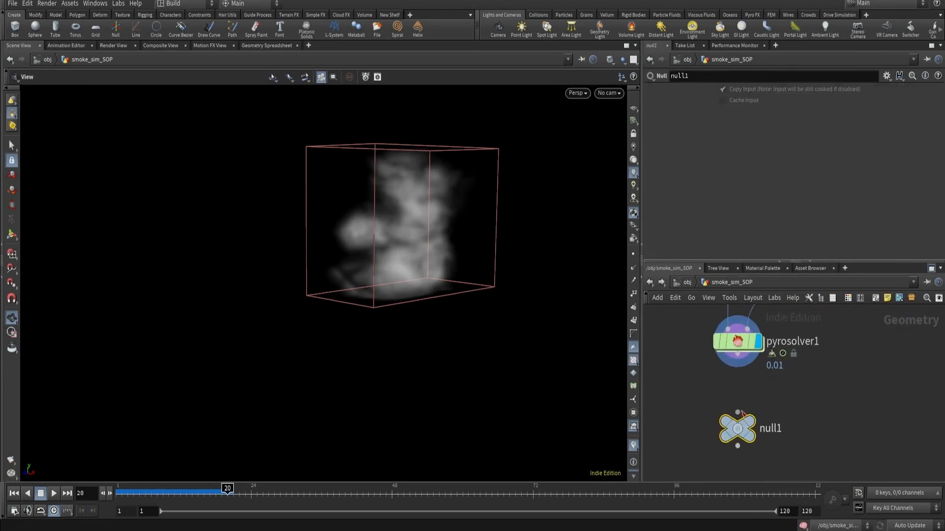
double_click(771, 429)
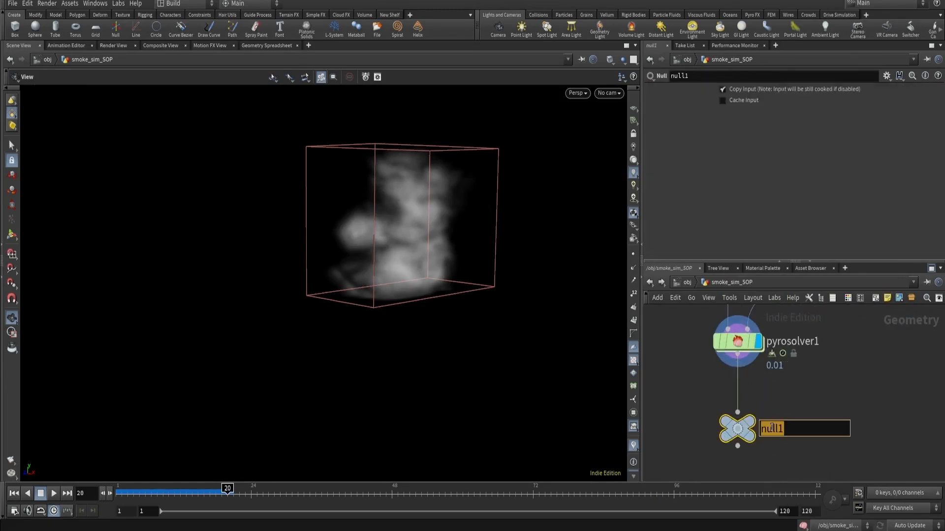
key("Return")
Step: Colour the OUT_smoke node red
left_click_drag(668, 386, 785, 473)
key("c")
left_click(912, 411)
key("c")
scroll(776, 368, "down", 2)
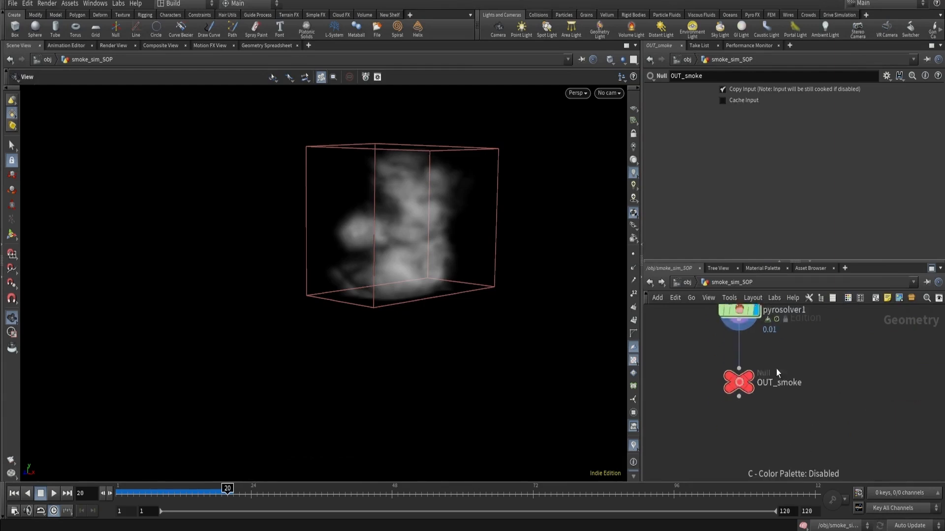
Step: Copy the charGeo_v1 File Cache node and insert the copy between pyrosolver1 and OUT_smoke
scroll(713, 355, "down", 5)
middle_click_drag(729, 315, 780, 467)
scroll(741, 396, "up", 5)
left_click(761, 368)
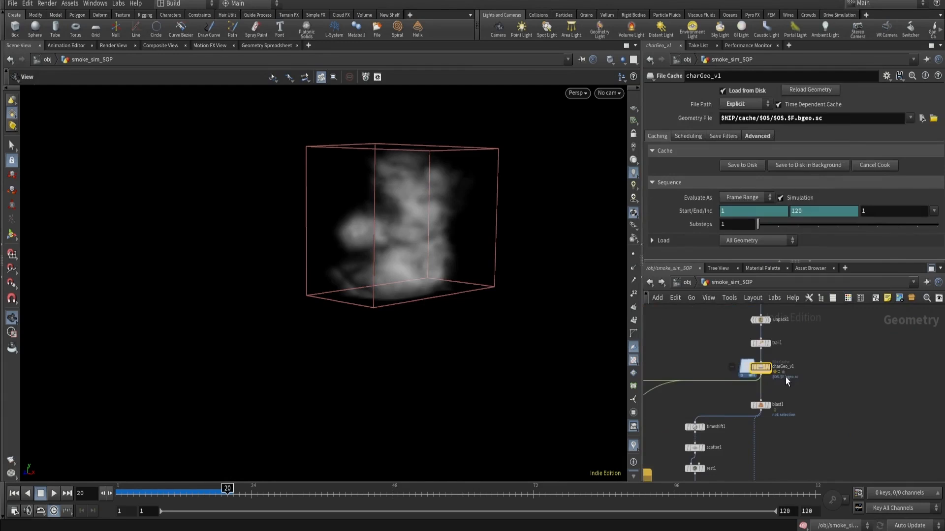
key("ctrl+c")
scroll(785, 377, "down", 4)
scroll(763, 402, "up", 5)
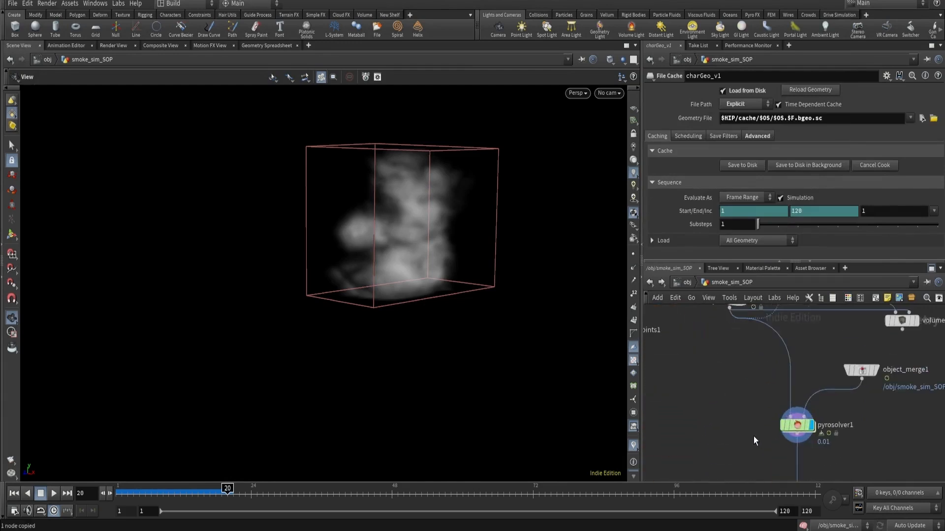
middle_click_drag(723, 466, 719, 358)
left_click_drag(716, 351, 754, 386)
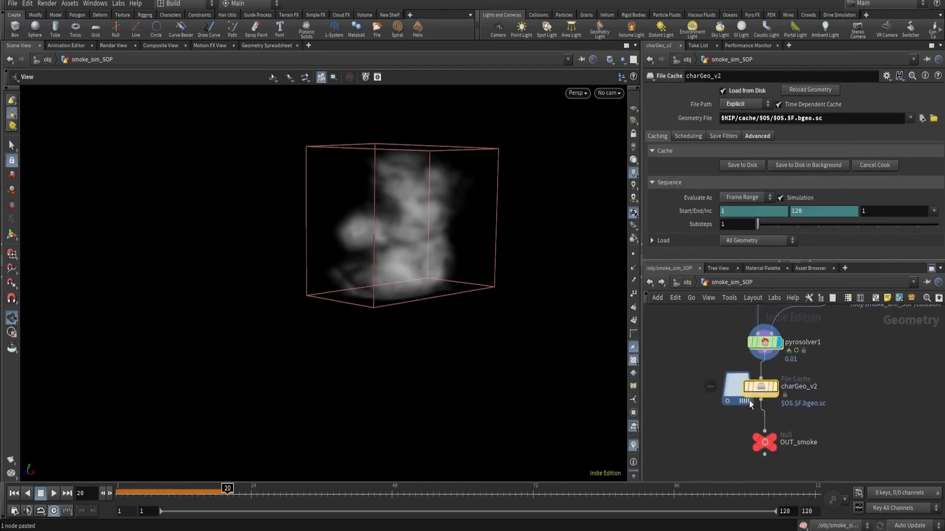
Step: Rename the File Cache node below pyrosolver1 to smokeSim_v1
middle_click_drag(754, 386, 727, 381)
scroll(727, 382, "up", 3)
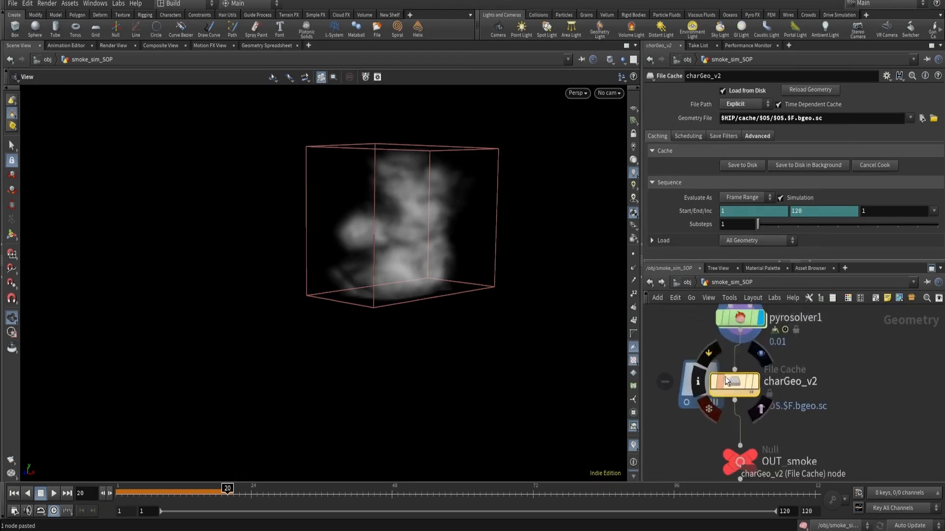
double_click(800, 382)
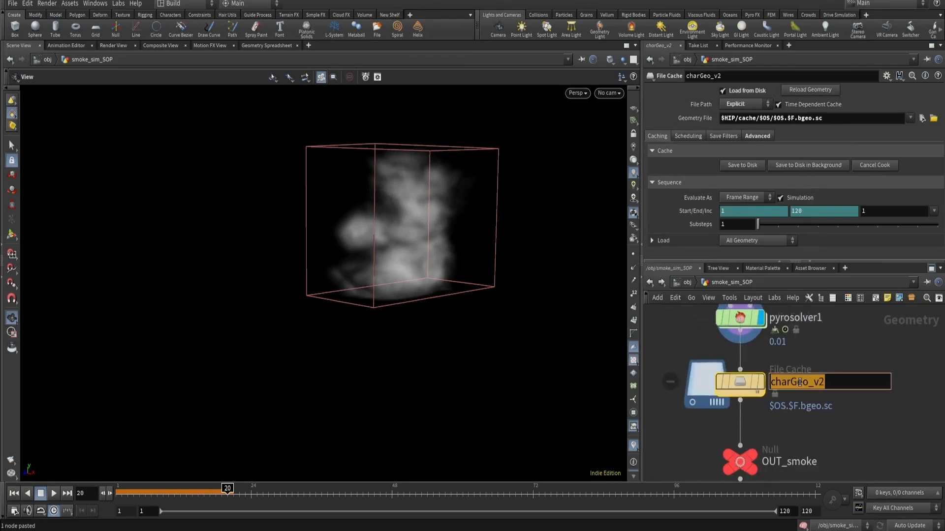
type("smokeS")
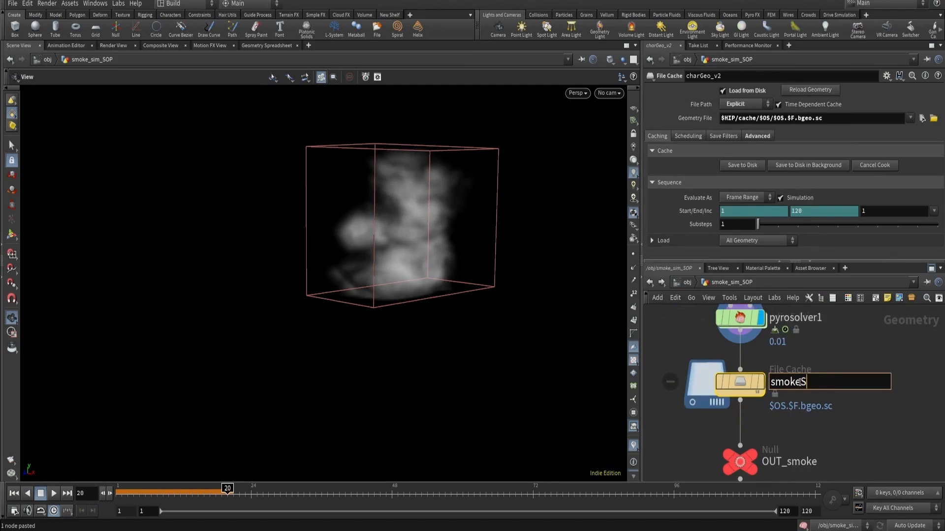
type("im_v1")
key("Return")
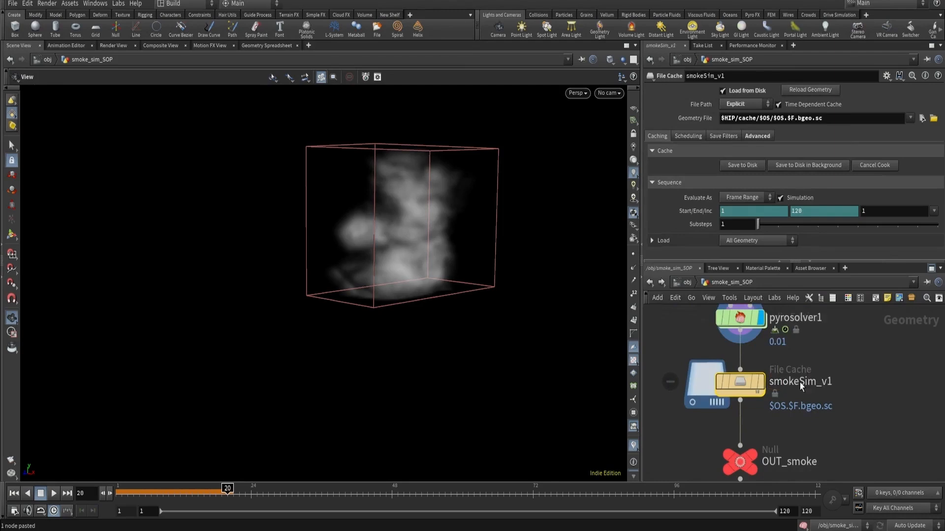
Step: Copy the render node found inside smokeSim_v1 and go to the stage network
scroll(799, 382, "down", 2)
double_click(759, 388)
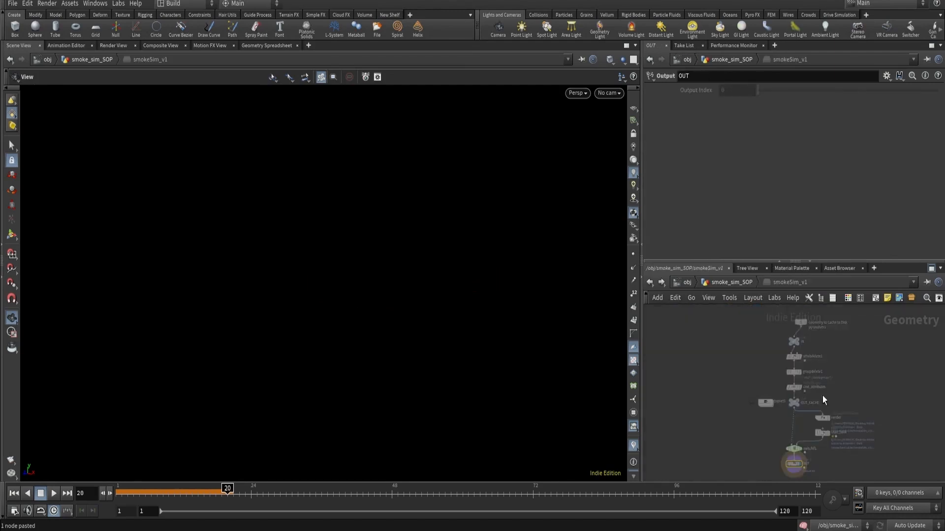
left_click_drag(774, 412, 776, 412)
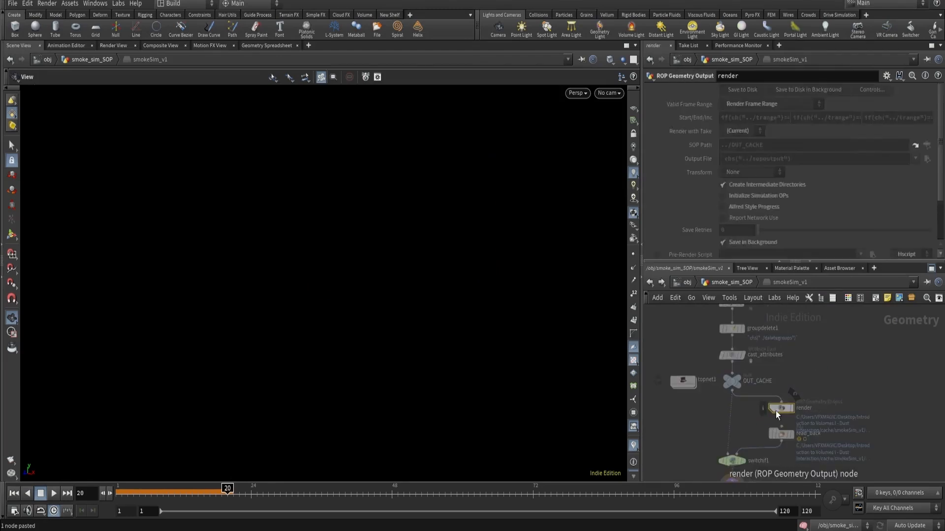
left_click(687, 282)
left_click(691, 281)
left_click(712, 358)
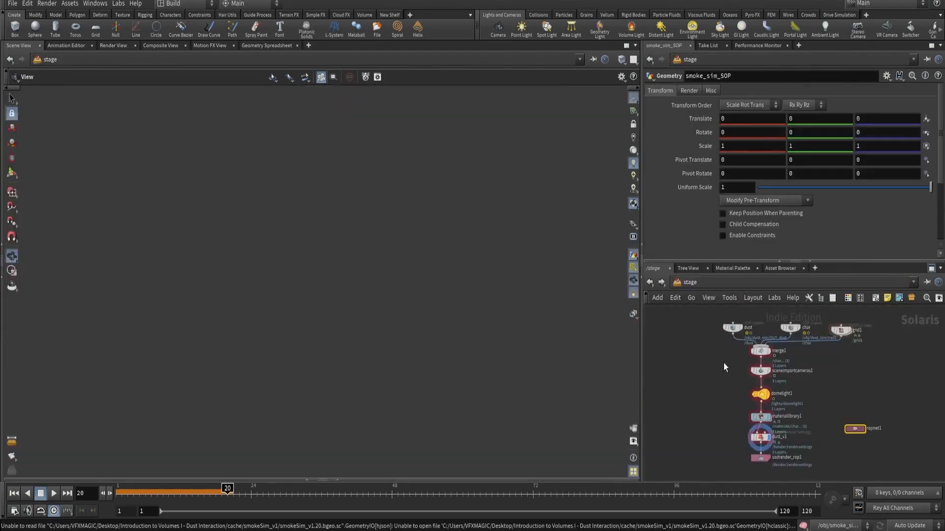
Step: Inside ropnet1, insert a duplicate of fetch_sim before fetch_render and set its source to /obj/smoke_sim_SOP/smokeSim_v1/render
double_click(820, 417)
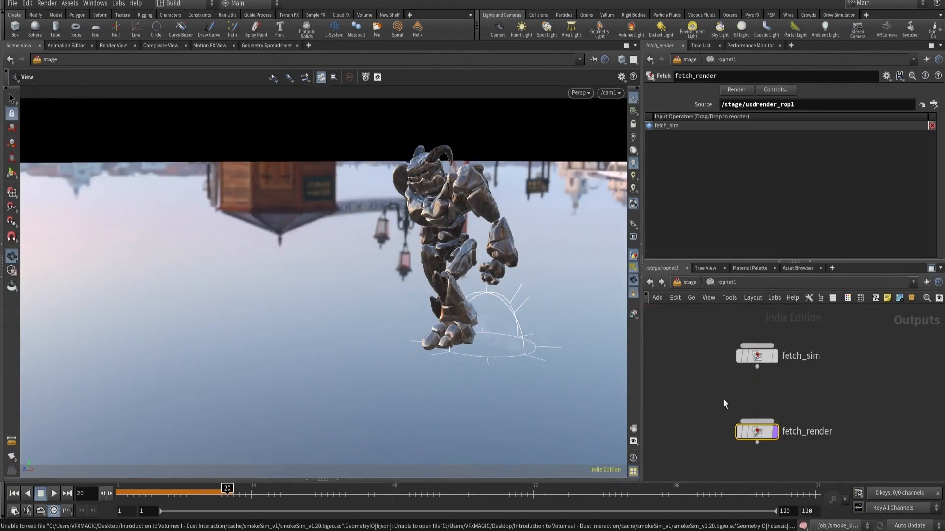
left_click_drag(746, 350, 742, 383)
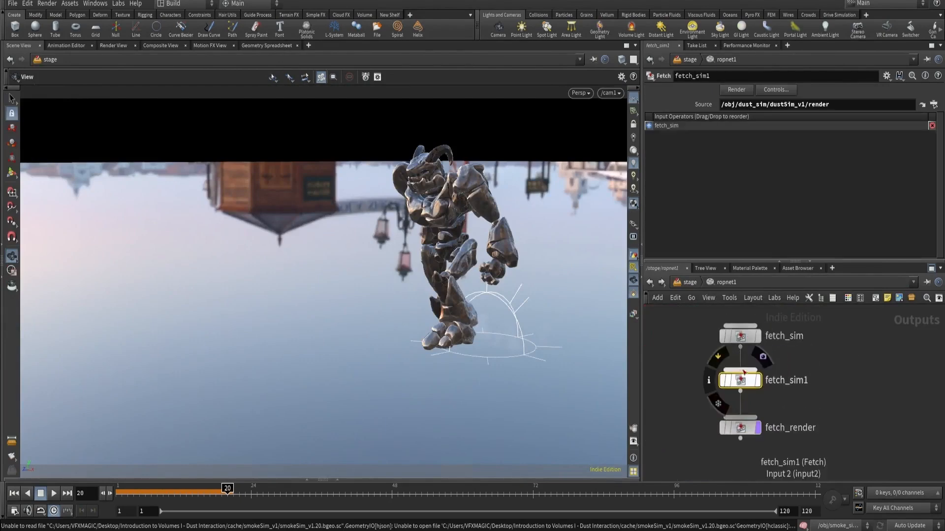
left_click(808, 106)
key("ctrl+a")
key("ctrl+v")
key("Return")
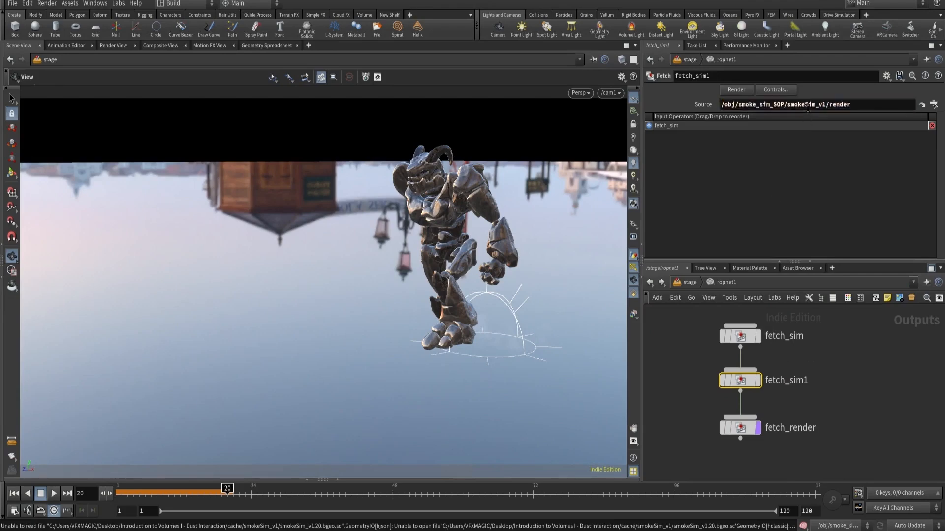
Step: Rename the duplicated fetch node to fetch_sim_smoke
double_click(802, 380)
type("fetch_sim_s")
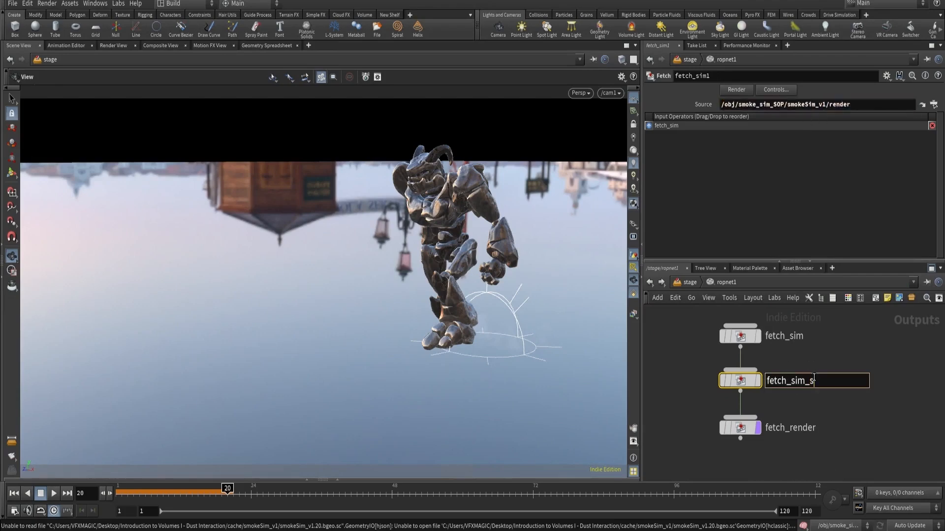
type("moke")
key("Return")
Step: In the stage network, duplicate the dust SOP Import beside grid1 and name the copy smoke
left_click(689, 283)
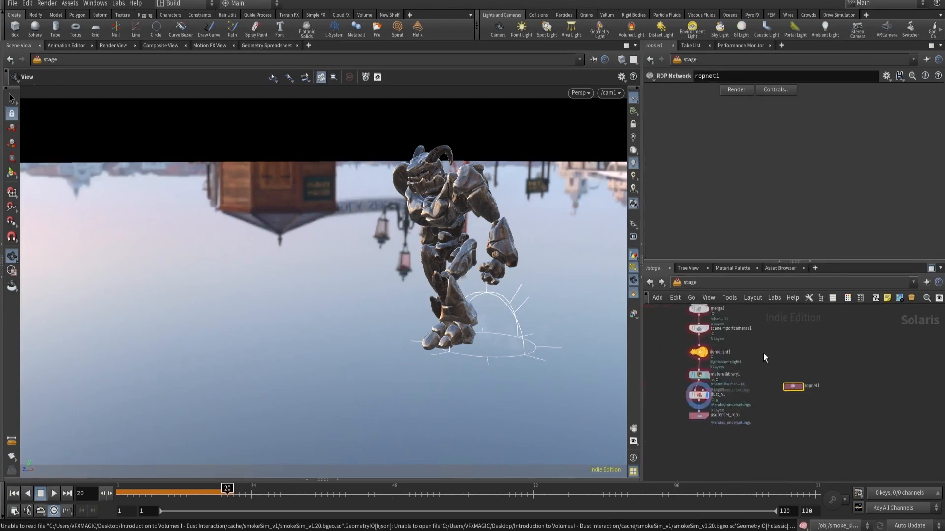
scroll(763, 356, "down", 1)
middle_click_drag(764, 356, 770, 443)
scroll(778, 373, "up", 3)
middle_click_drag(728, 380, 756, 366)
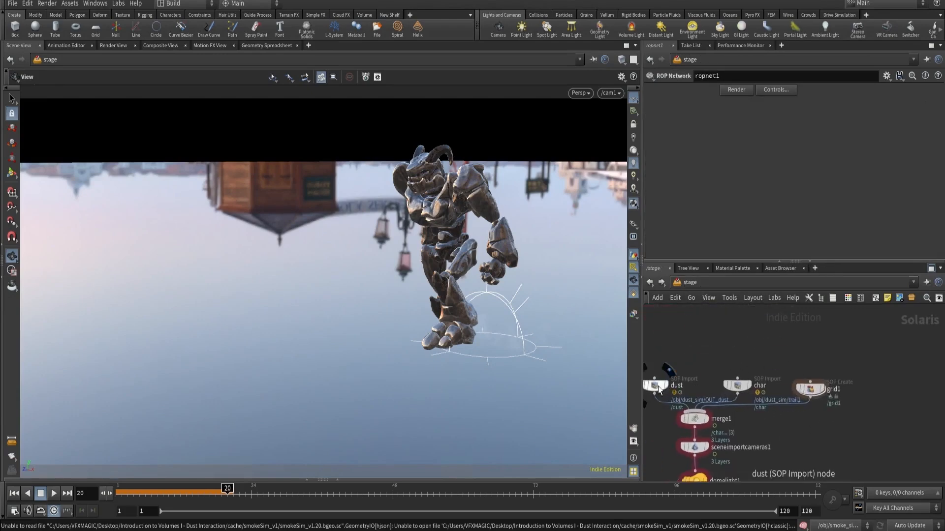
left_click_drag(664, 392, 884, 406, "alt")
scroll(937, 399, "up", 2)
middle_click_drag(938, 399, 912, 391)
scroll(911, 391, "up", 1)
double_click(837, 392)
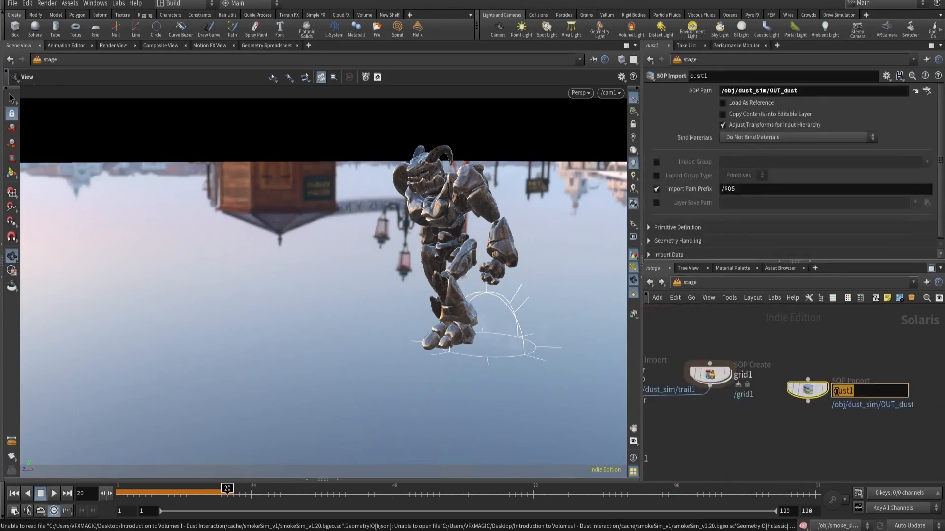
key("Return")
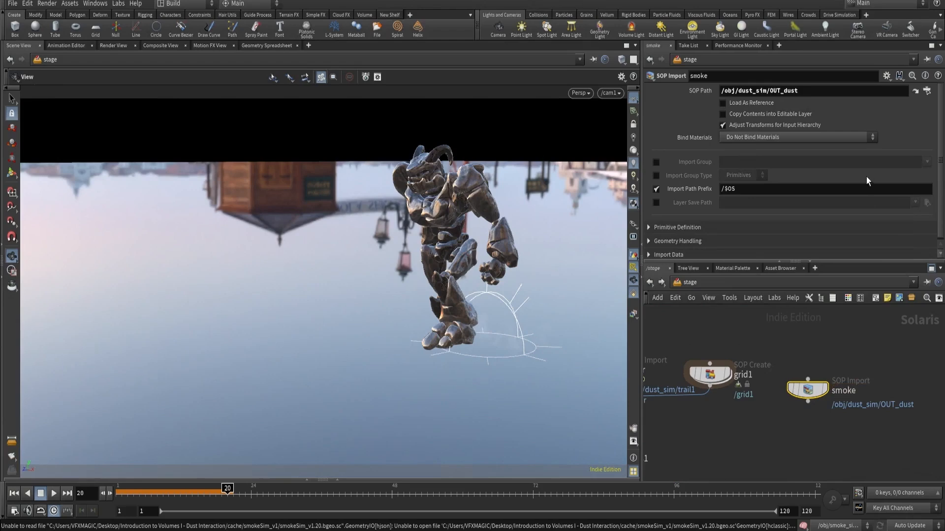
Step: Copy the OUT_smoke node from smoke_sim_SOP and set the smoke import's SOP Path to /obj/smoke_sim_SOP/OUT_smoke
left_click(686, 281)
left_click(703, 331)
scroll(807, 376, "down", 1)
double_click(807, 370)
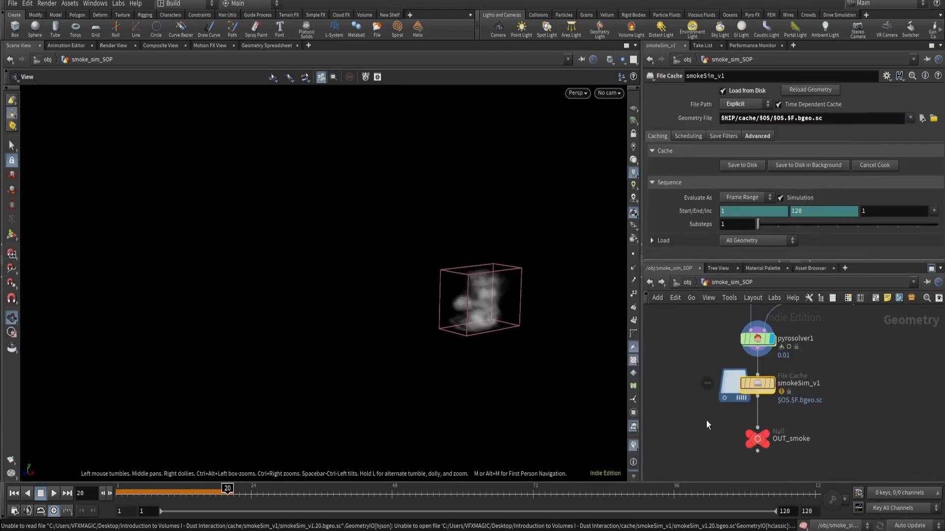
left_click_drag(707, 424, 772, 449)
key("ctrl+c")
left_click(698, 282)
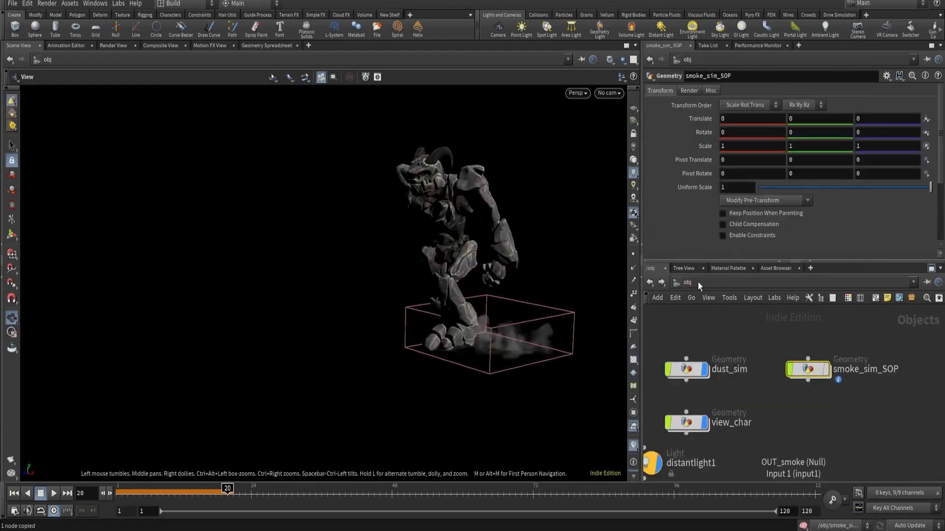
left_click(699, 282)
left_click(710, 362)
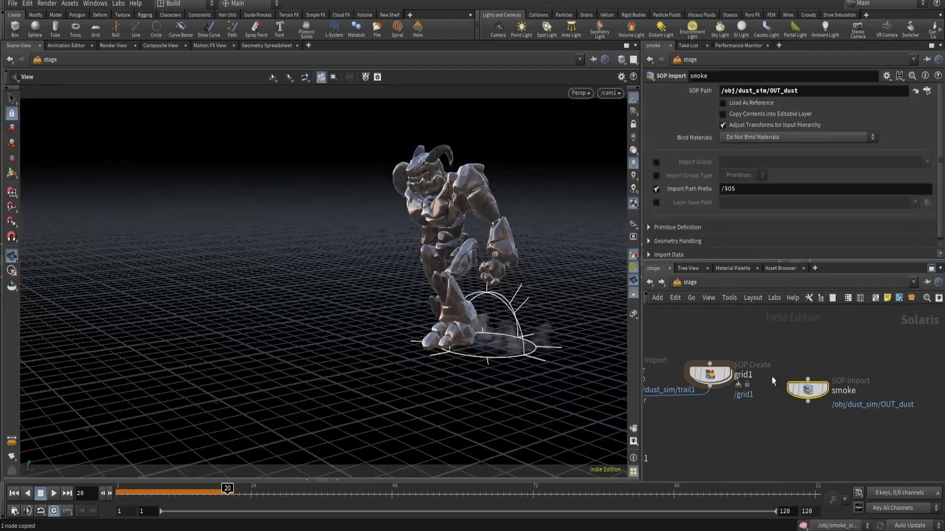
triple_click(773, 94)
key("ctrl+v")
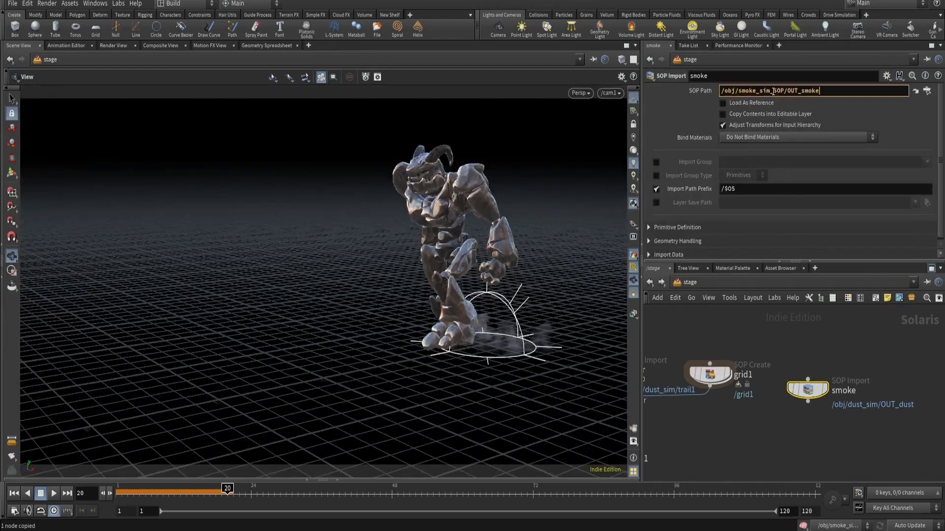
key("Return")
Step: Connect the smoke import to merge1 and check the source node its SOP Path refers to
left_click(800, 400)
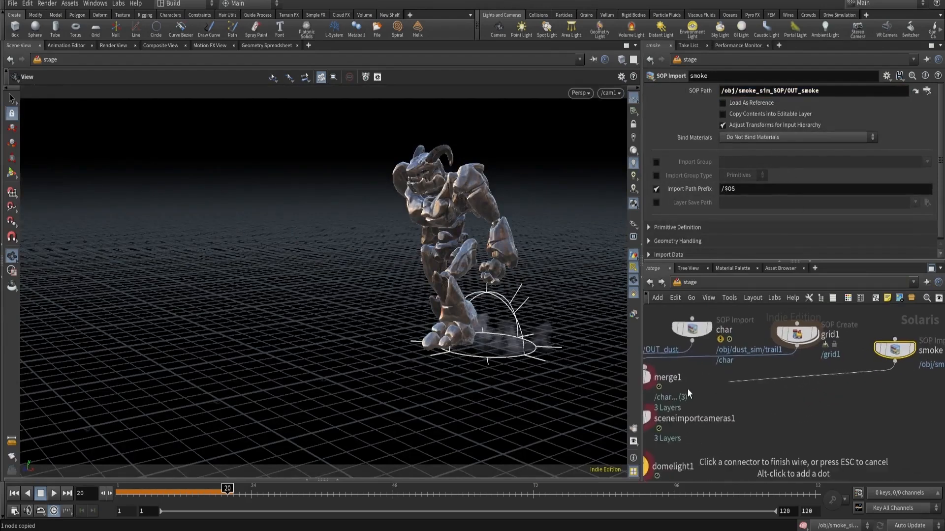
left_click(667, 377)
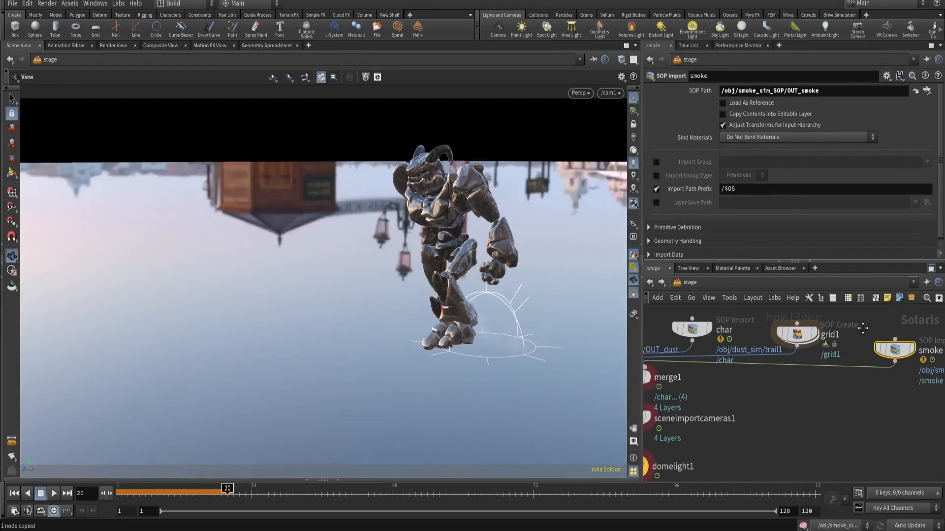
left_click(914, 92)
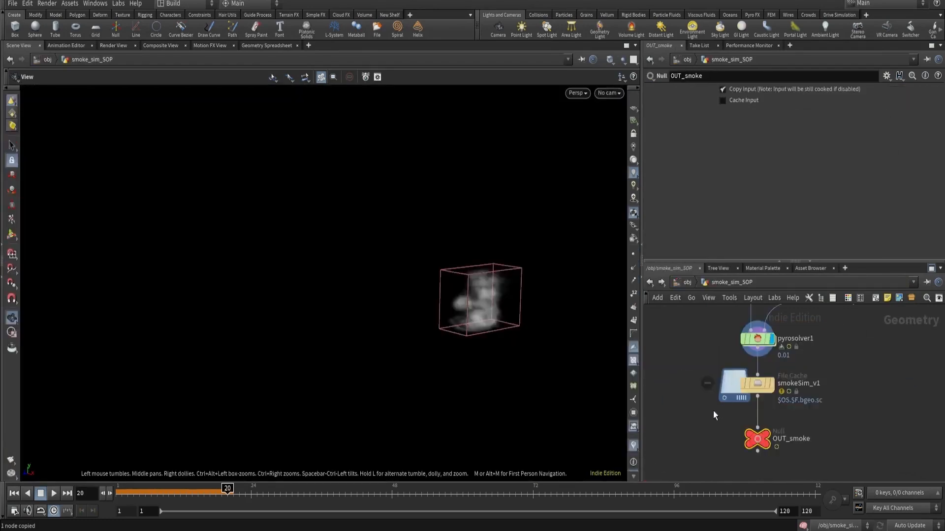
left_click(649, 282)
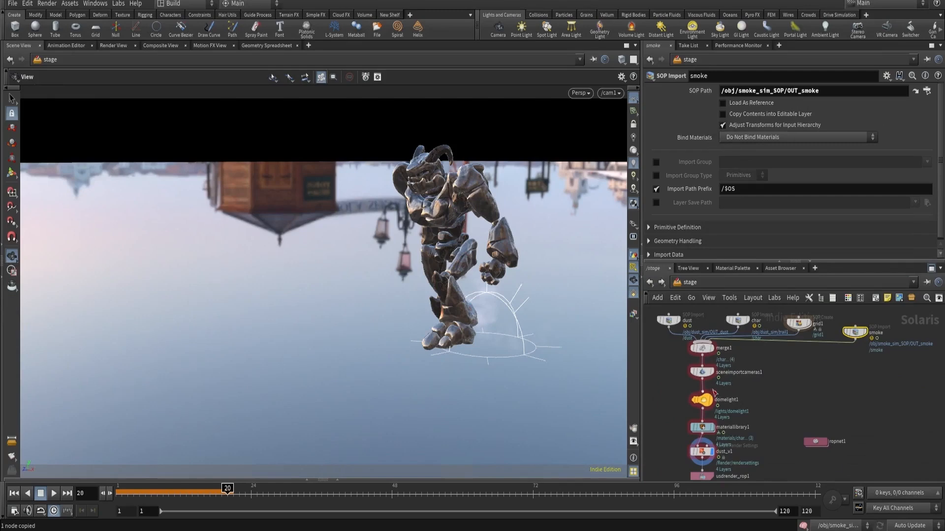
Step: Bypass the dust, char and grid1 nodes and switch the viewport renderer to Karma
left_click(704, 427)
scroll(719, 433, "up", 2)
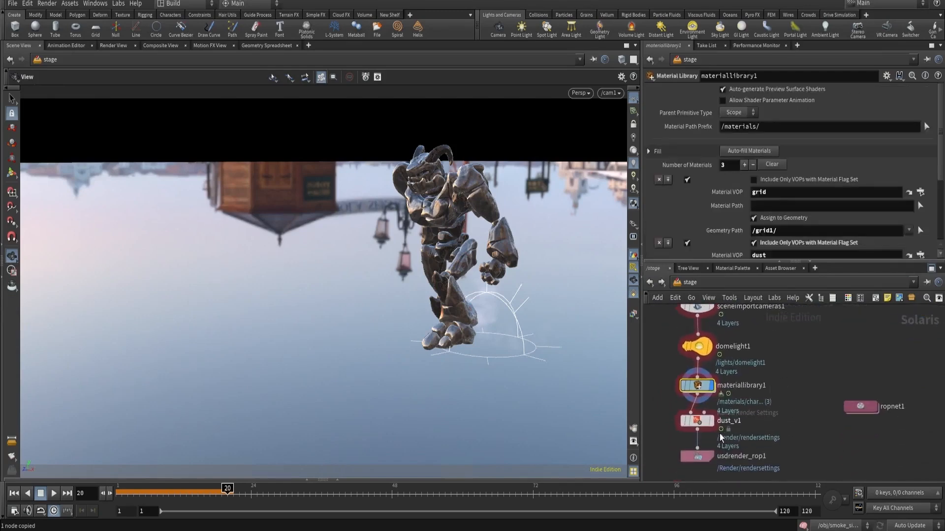
left_click(712, 423)
scroll(712, 423, "down", 3)
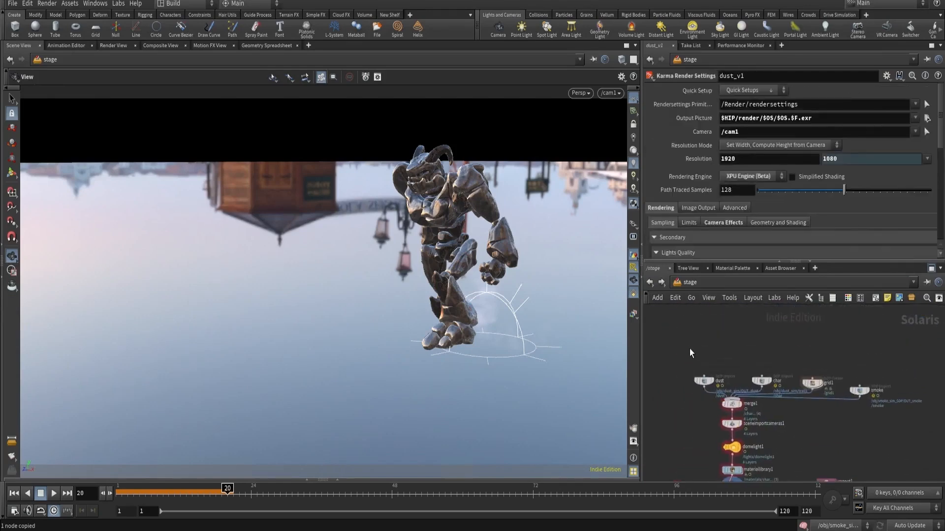
left_click_drag(808, 381, 807, 368)
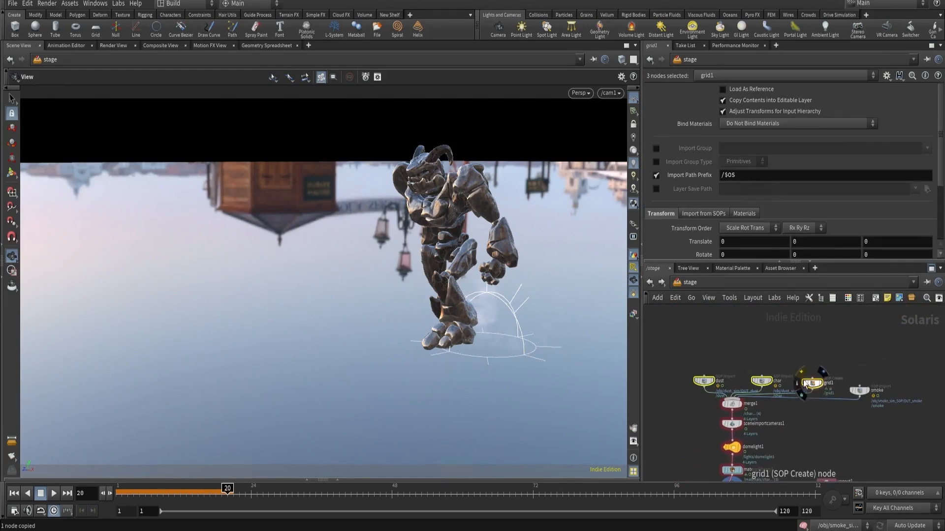
key("b")
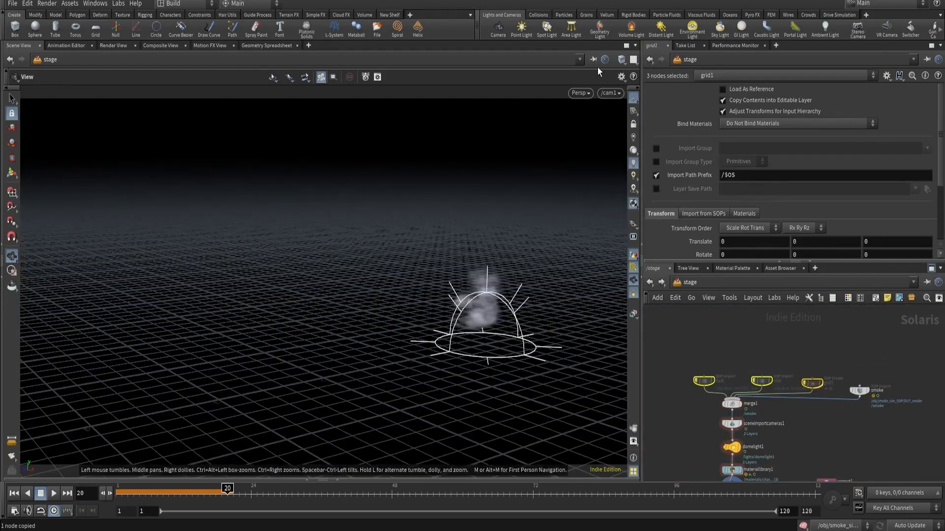
left_click(579, 93)
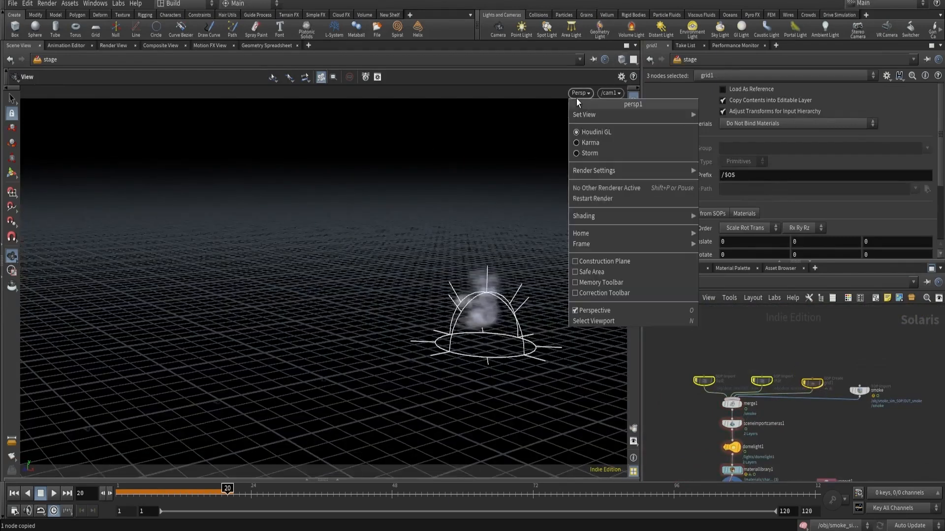
left_click(588, 143)
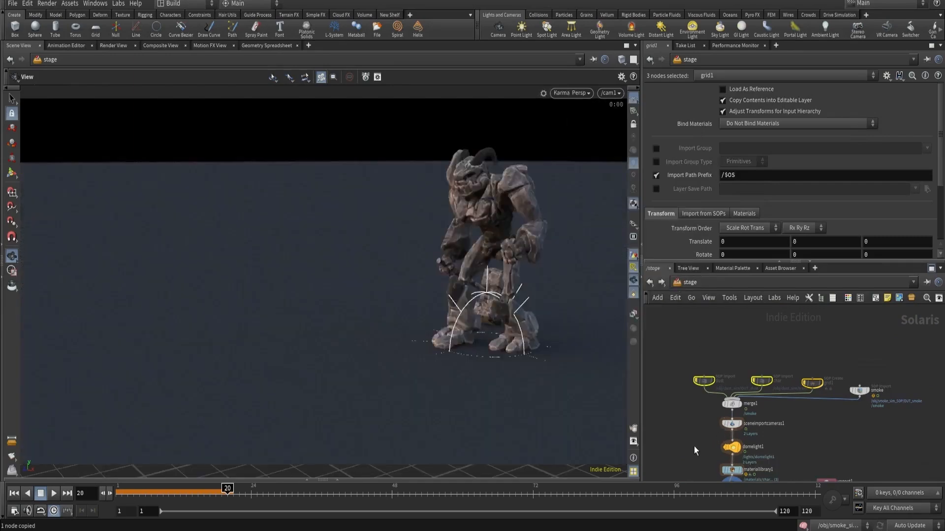
Step: Inside materiallibrary1, duplicate the dust XPU Pyro Preview material
scroll(707, 413, "up", 8)
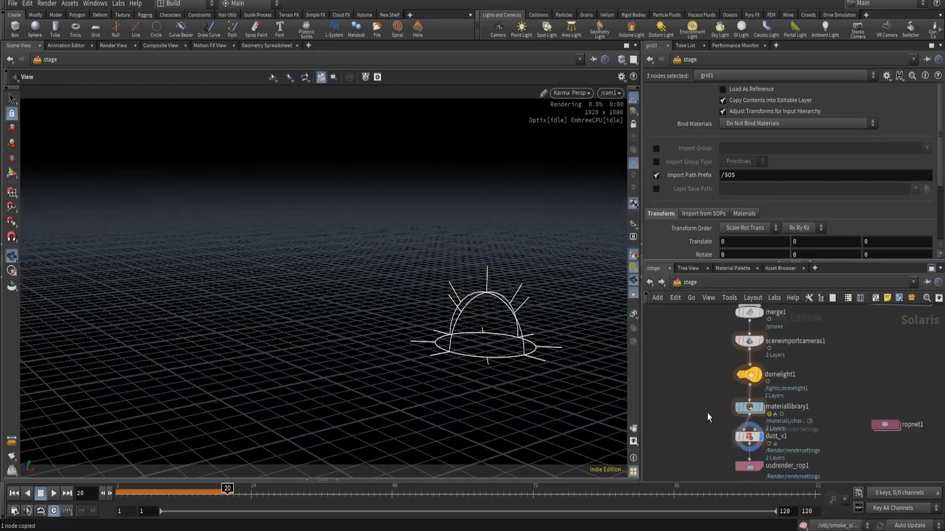
double_click(753, 409)
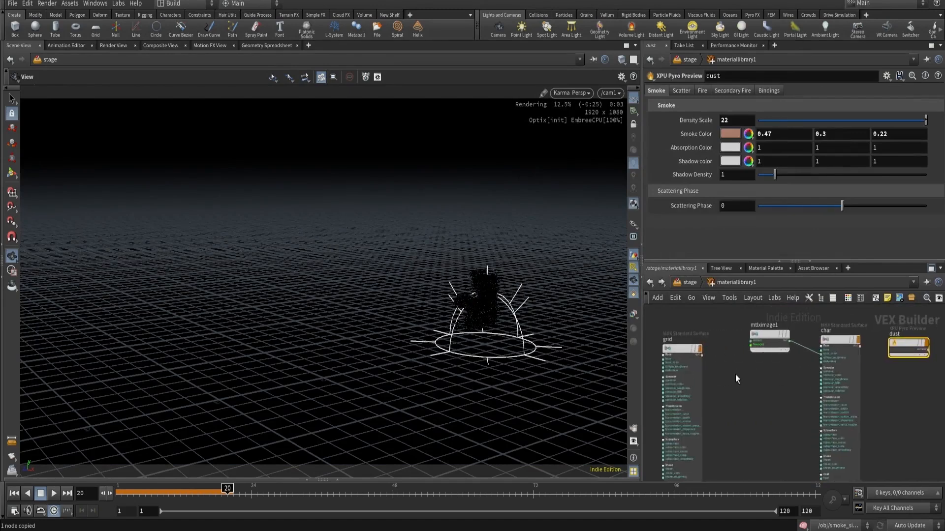
middle_click_drag(808, 367, 723, 380)
left_click_drag(828, 359, 899, 372, "alt")
middle_click_drag(889, 368, 804, 375)
scroll(805, 375, "up", 3)
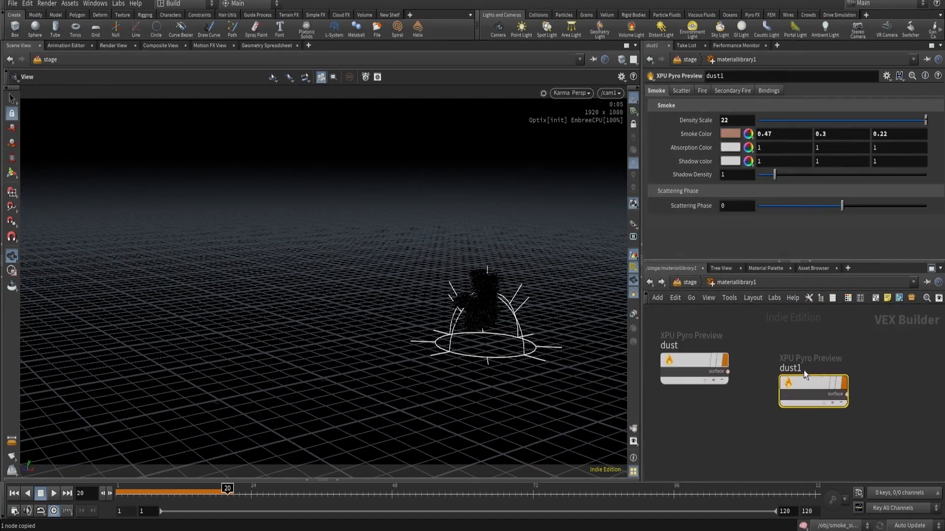
Step: Rename the duplicated pyro material in materiallibrary1 as smoke
double_click(789, 365)
type("smoke")
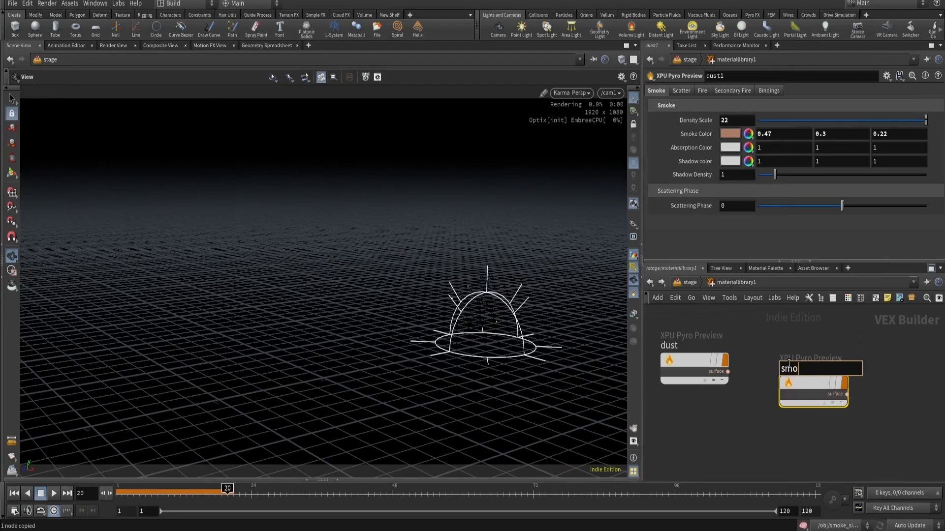
key("Return")
Step: Add a material entry to materiallibrary1 with Material VOP smoke assigned to Geometry Path /smoke
left_click(689, 283)
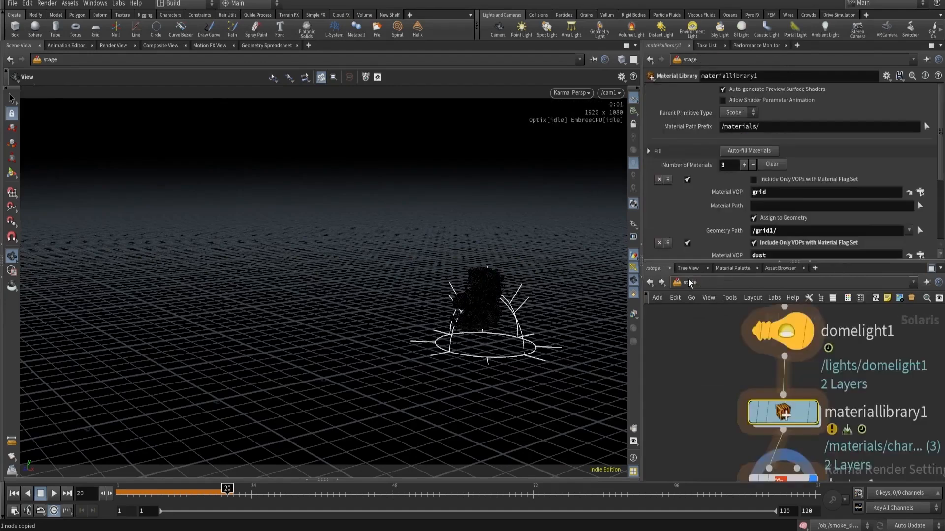
left_click(667, 180)
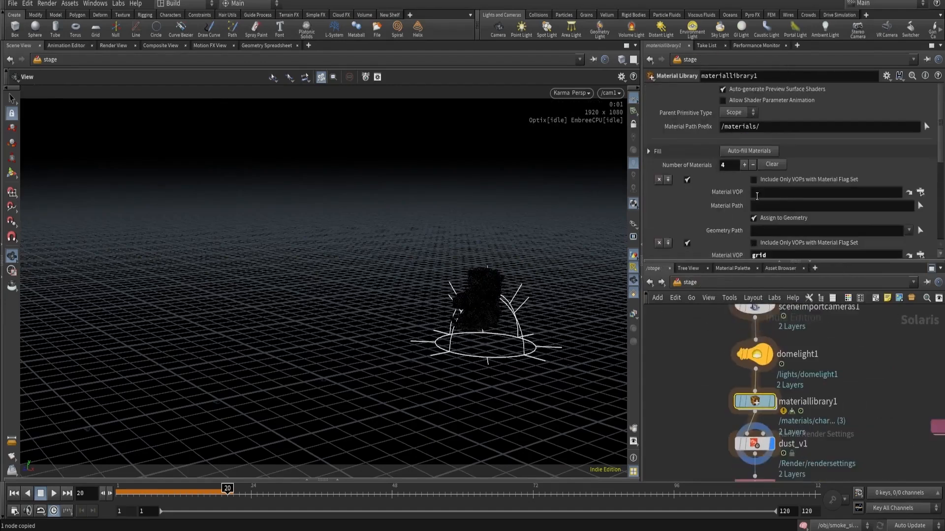
type("/smoke")
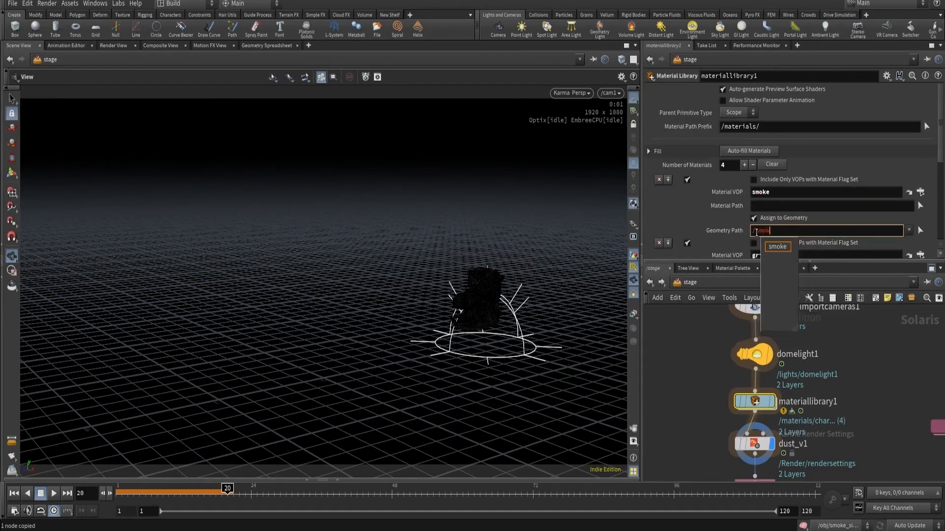
key("Return")
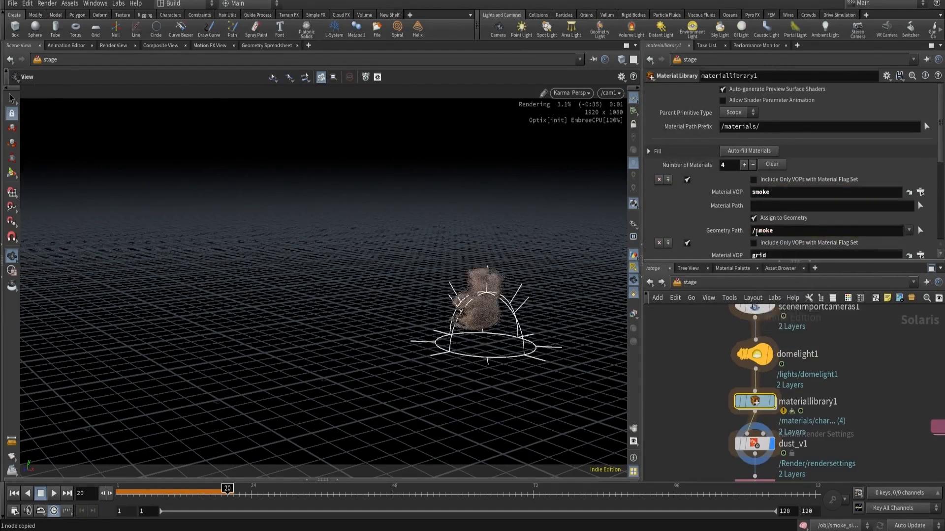
Step: Reset the smoke material's Smoke Color to its default and set its Density Scale to 0.5
double_click(754, 401)
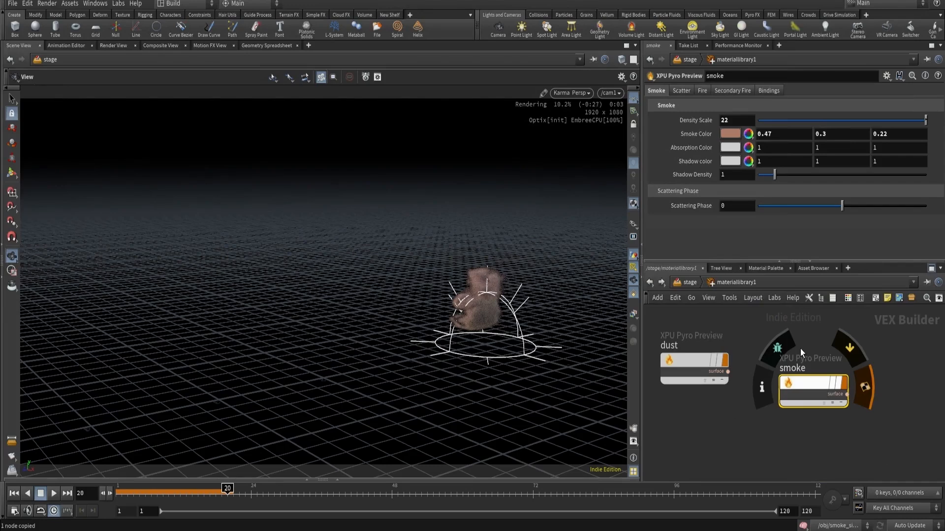
left_click(806, 337)
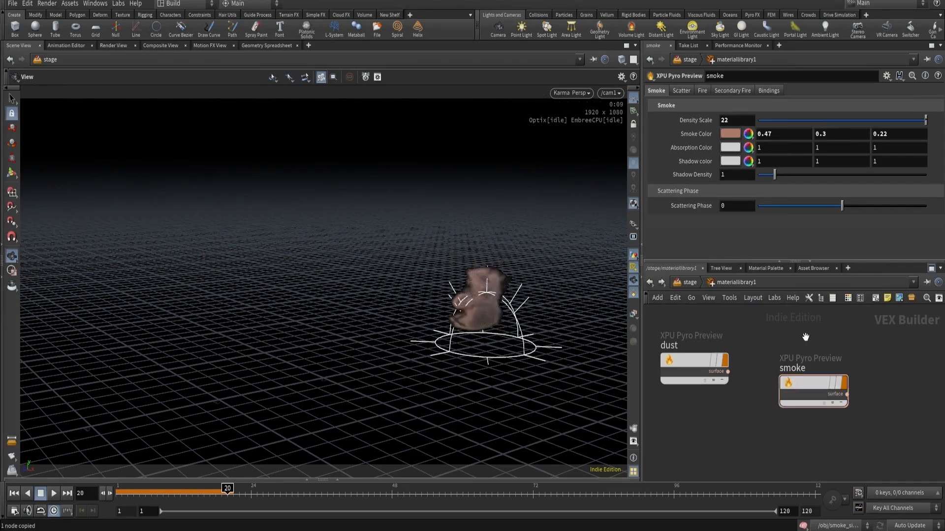
middle_click(694, 135, "ctrl")
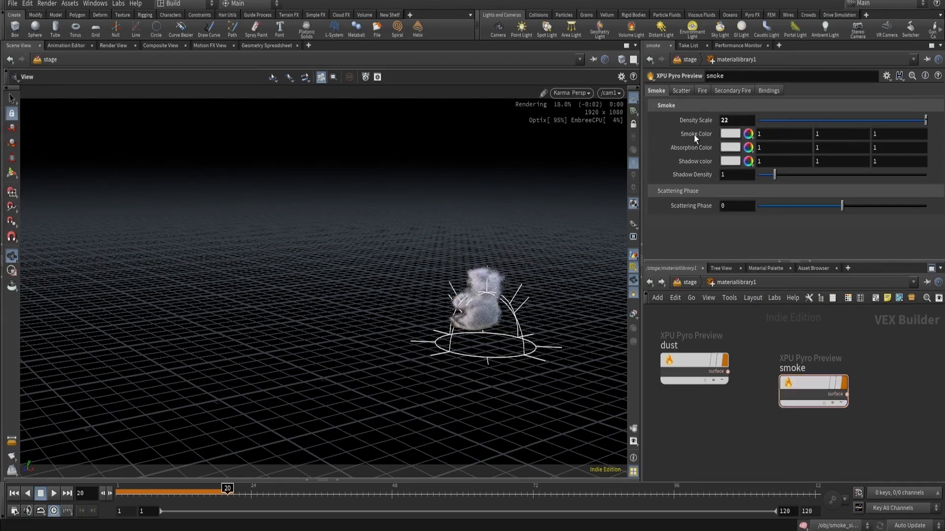
middle_click(709, 122, "ctrl")
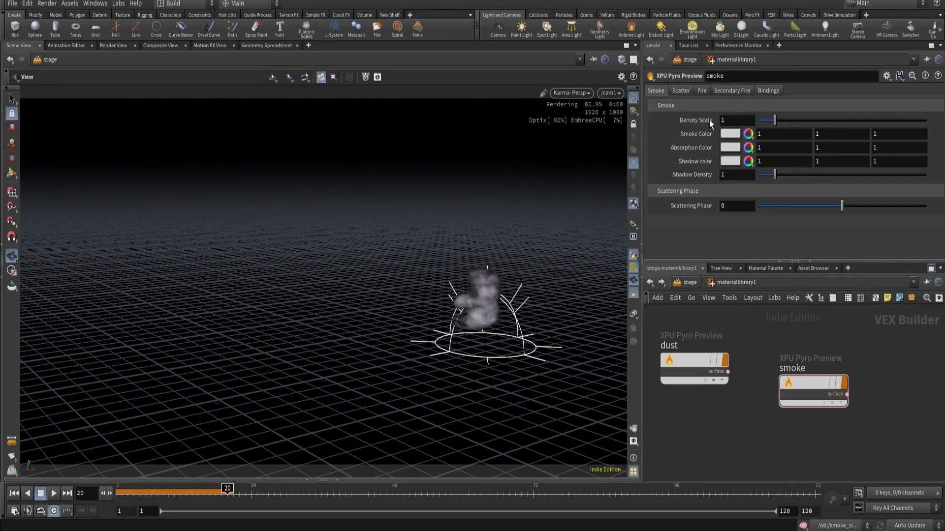
key("Return")
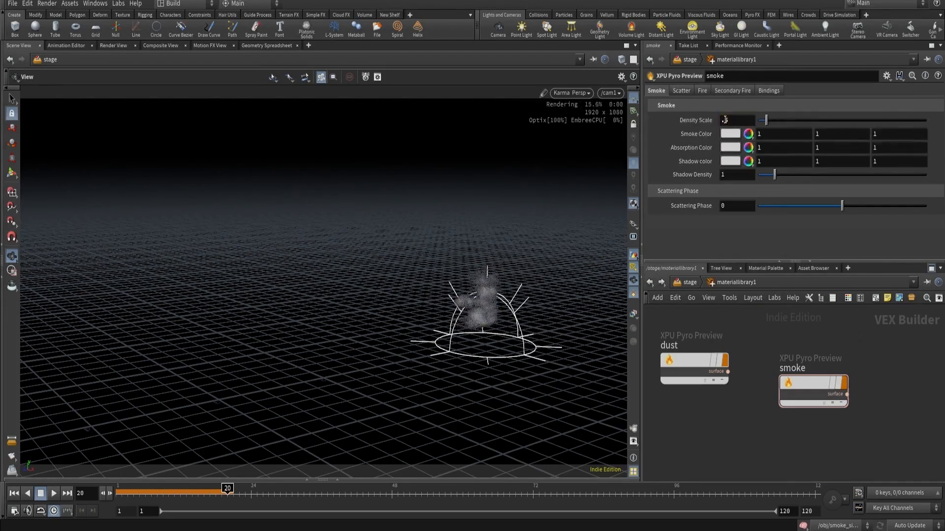
Step: Re-enable the bypassed grid1, char and dust nodes in the stage network
left_click(689, 283)
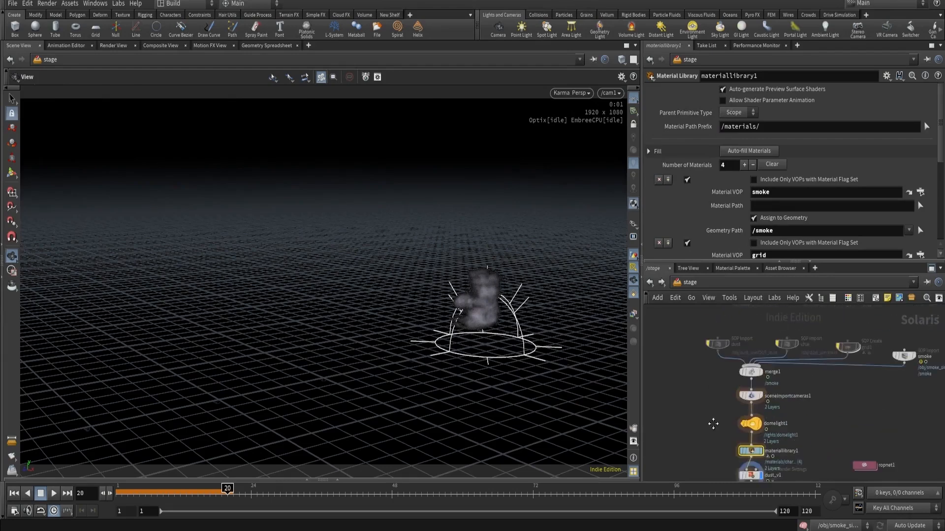
scroll(786, 375, "up", 3)
scroll(786, 374, "up", 2)
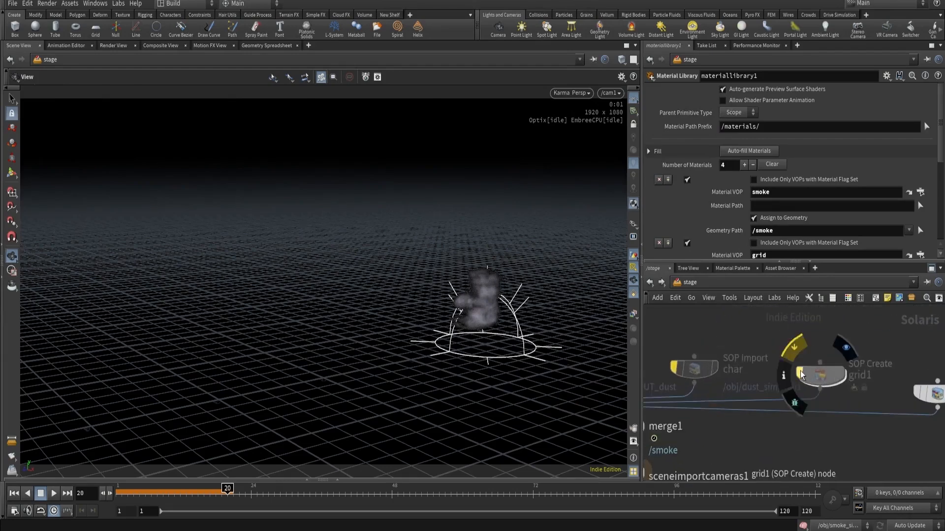
left_click(795, 348)
scroll(796, 352, "down", 4)
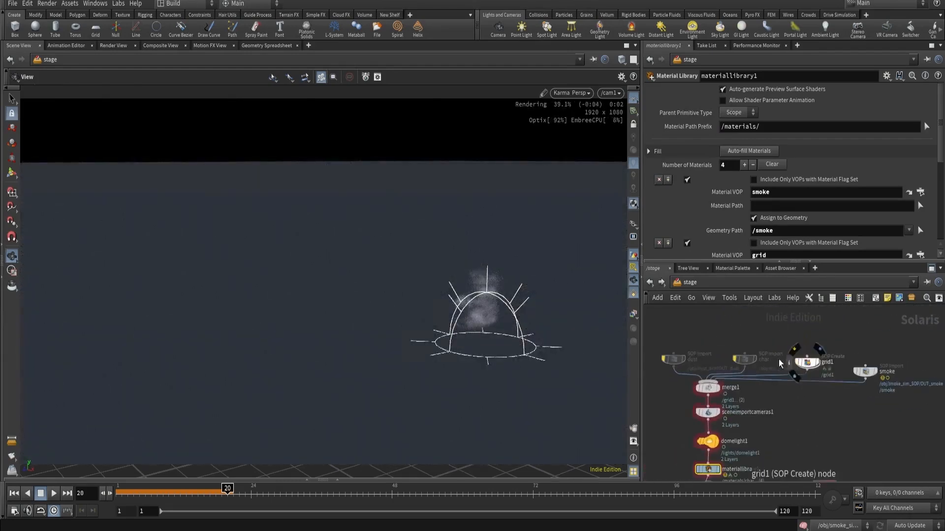
scroll(736, 356, "up", 2)
left_click(731, 354)
scroll(733, 364, "down", 3)
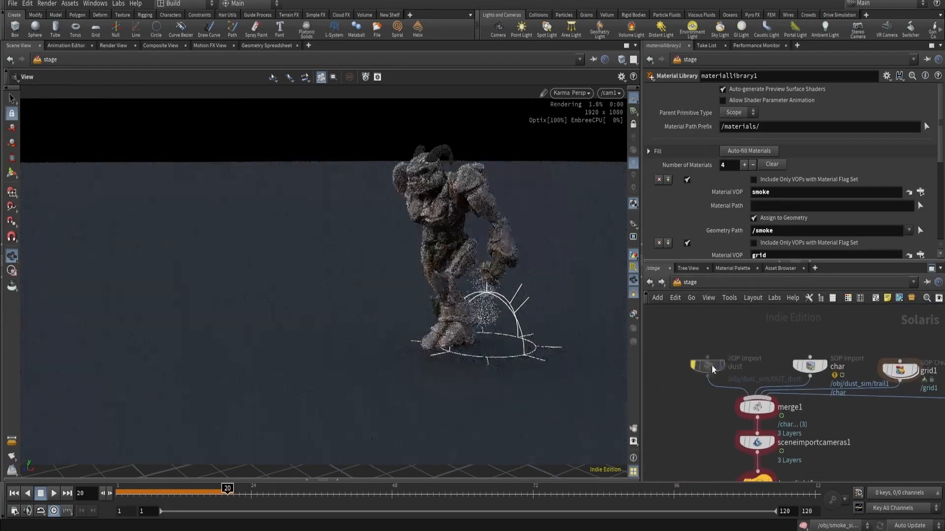
mouse_move(683, 392)
middle_click_drag(682, 396, 690, 329)
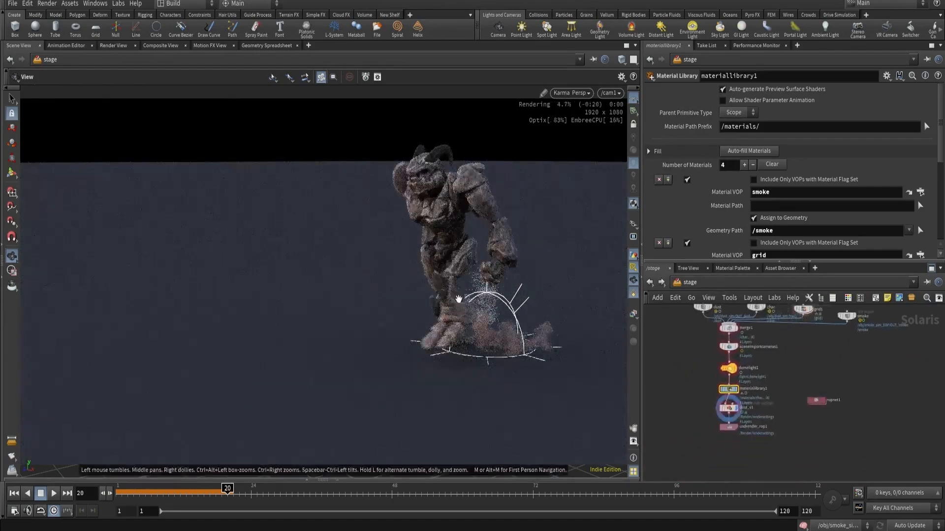
Step: Frame the character and its smoke from another side and create a new camera from that view
scroll(438, 288, "up", 2)
mouse_move(491, 273)
left_mouse_down()
mouse_move(559, 272)
mouse_move(496, 259)
left_mouse_up()
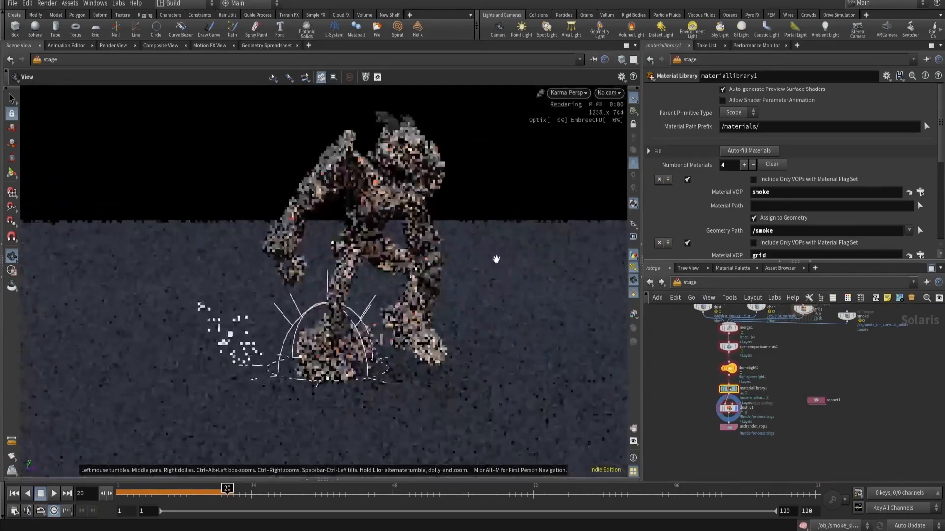
scroll(413, 274, "down", 2)
middle_click_drag(413, 274, 317, 305)
left_click_drag(317, 305, 364, 283)
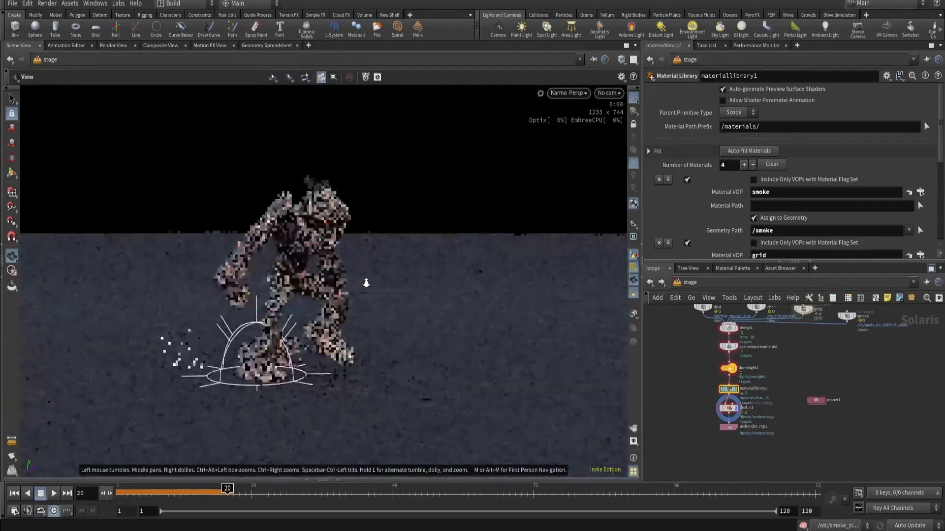
left_click(605, 94)
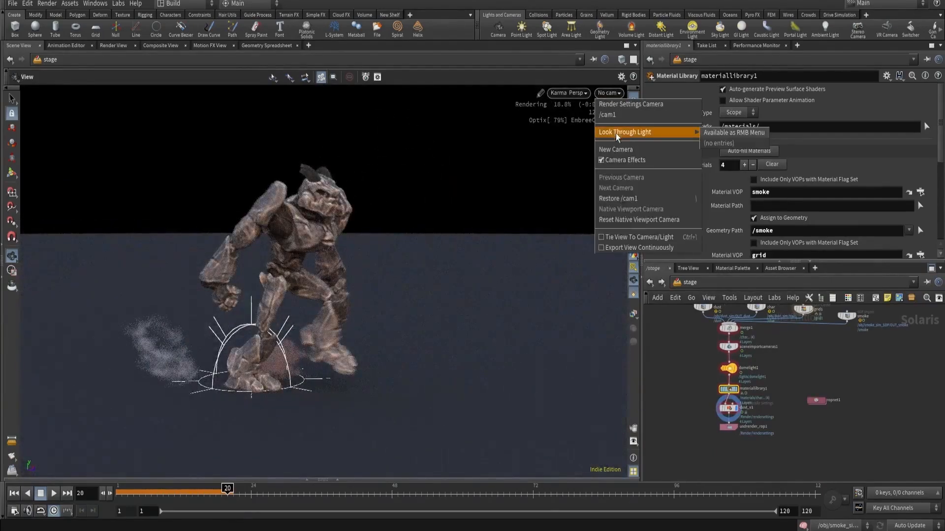
left_click(620, 149)
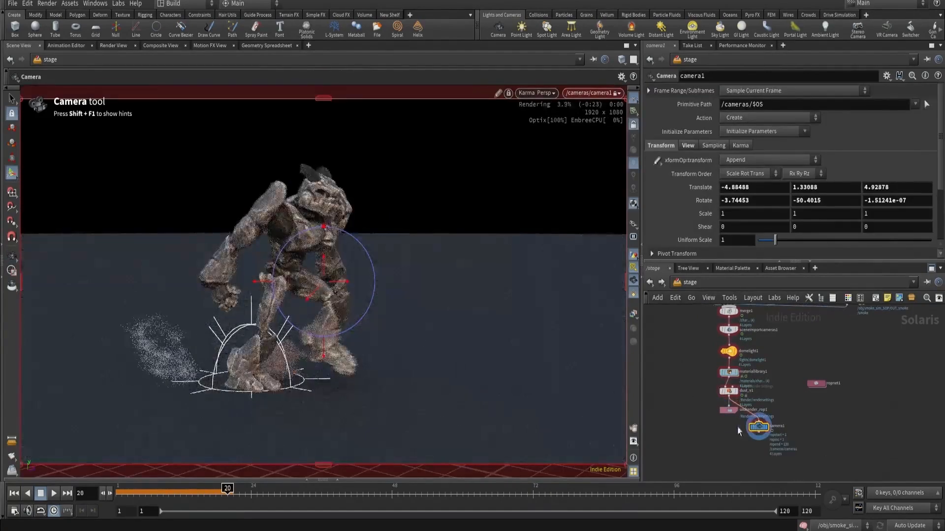
Step: Detach camera1, insert it between materiallibrary1 and dust_v1, and set the display flag on dust_v1
left_click_drag(746, 427, 685, 416)
key("y")
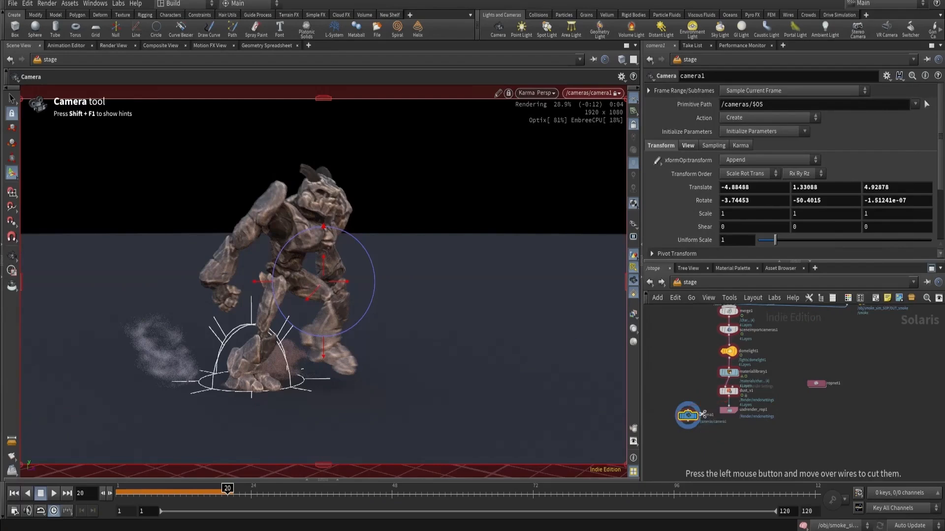
scroll(704, 421, "up", 1)
left_click_drag(684, 417, 724, 384)
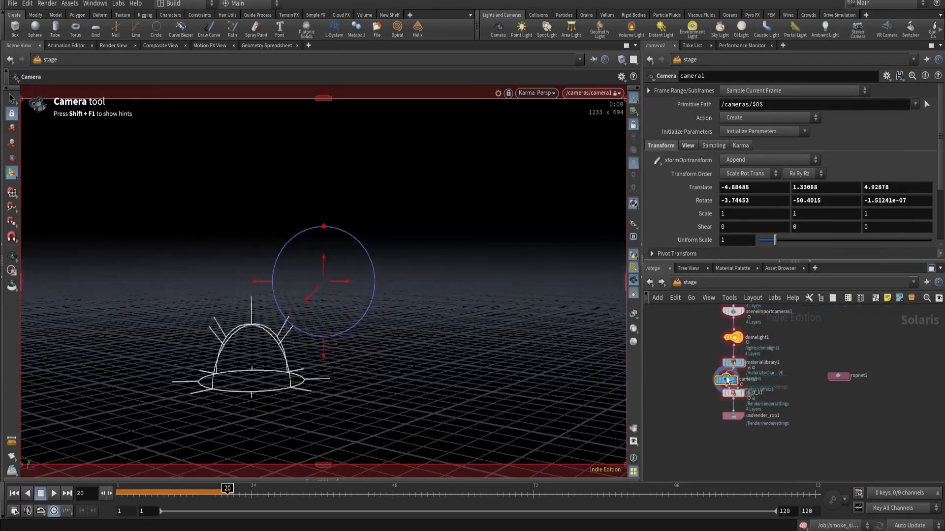
left_click(538, 92)
left_click(546, 132)
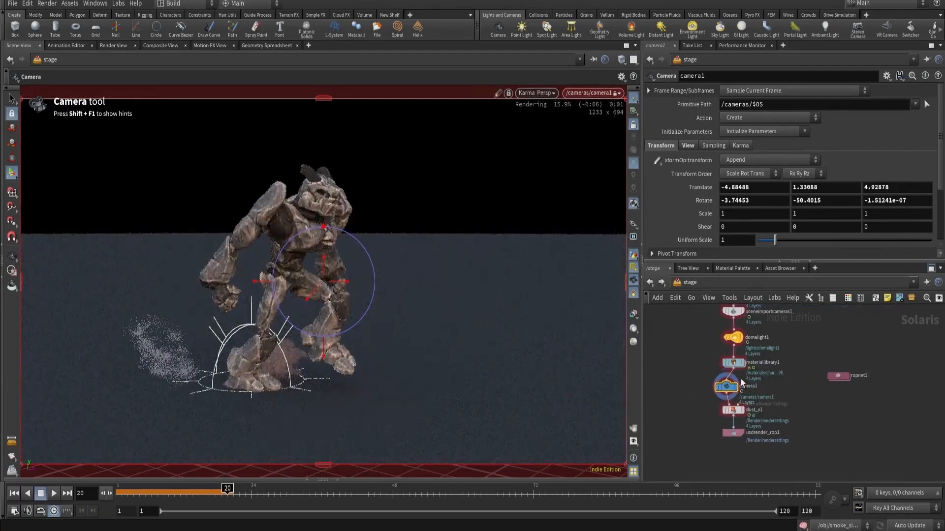
left_click(734, 410)
Step: Set the Translate values of camera1 to -7, 1.5 and 5.5
left_click(724, 387)
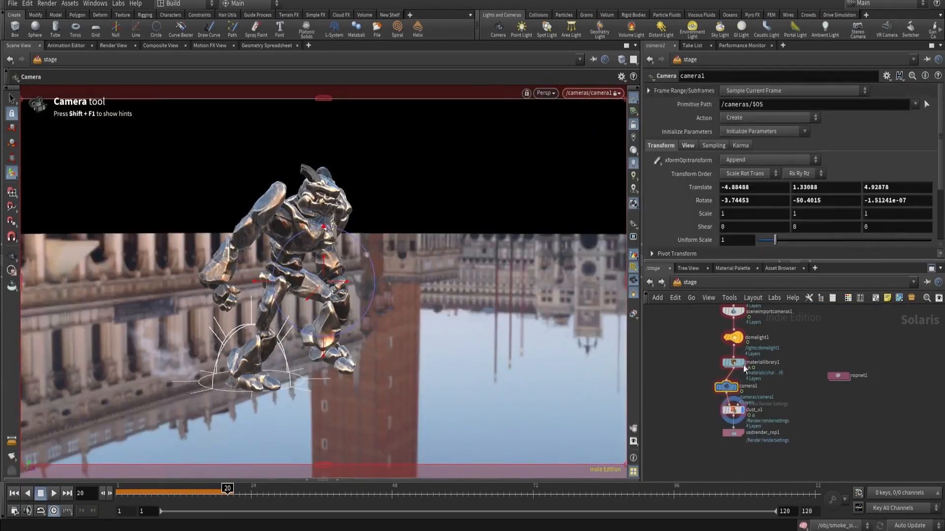
left_click(746, 187)
type("-7")
key("Tab")
type("1.5")
key("Tab")
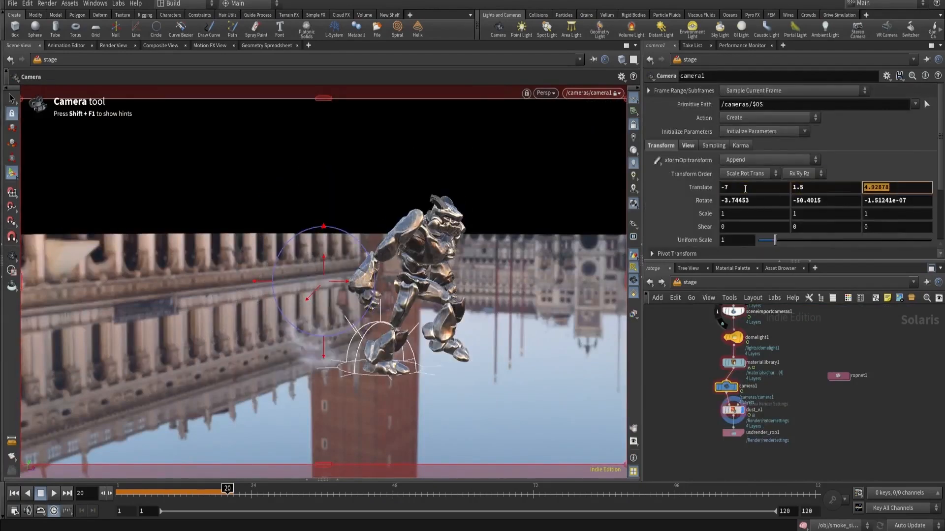
type("5.5")
key("Tab")
Step: Set the Rotate values of camera1 to -4, -60 and 0, and switch the viewport renderer to Karma
type("-4")
key("Tab")
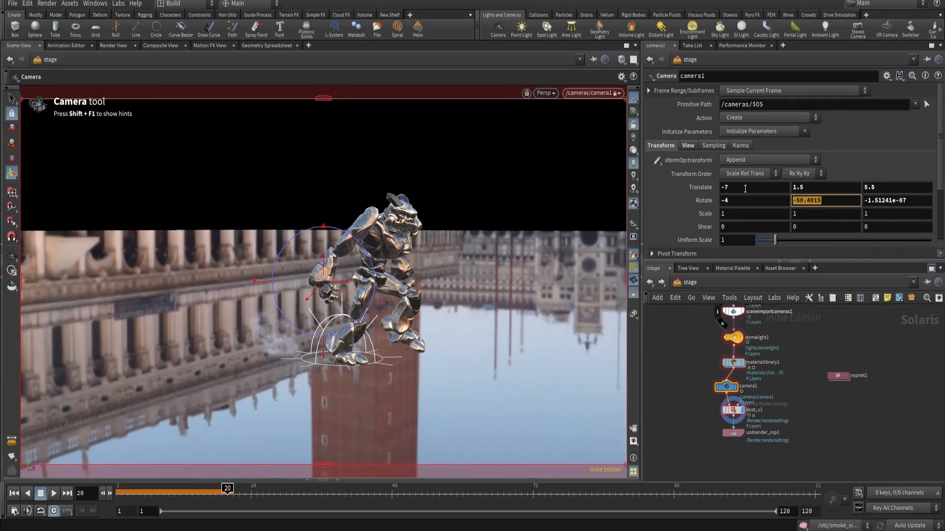
type("-60")
key("Tab")
type("0")
key("Return")
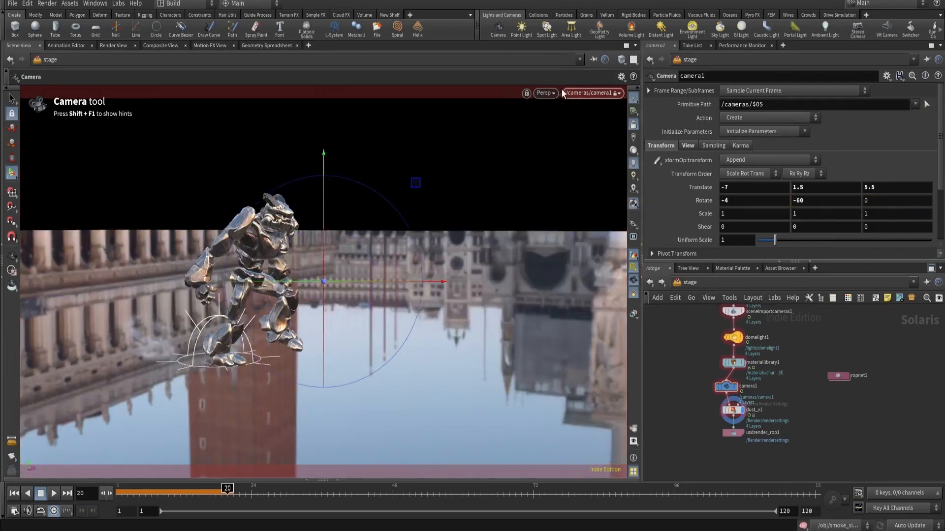
left_click(545, 92)
left_click(556, 133)
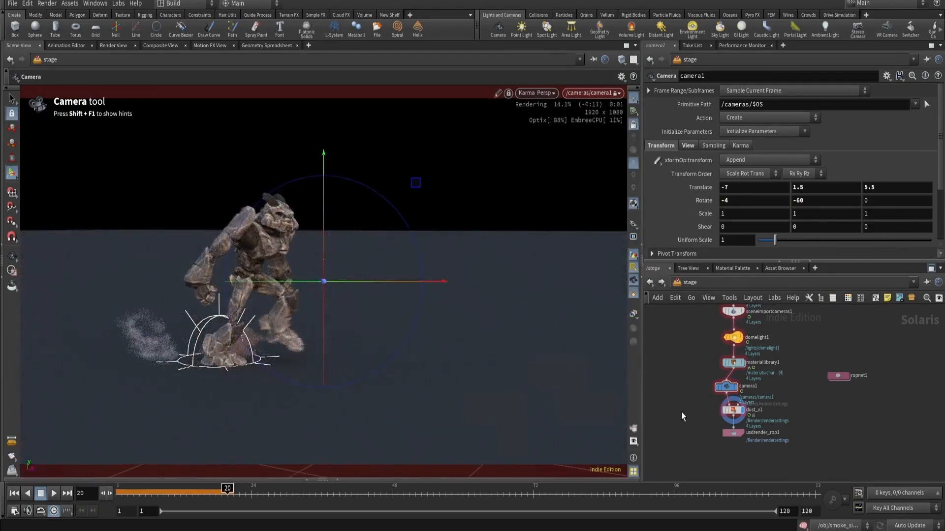
Step: Move dust_v1 and usdrender_rop1 together to one side below camera1
scroll(681, 412, "up", 3)
middle_click_drag(681, 412, 677, 367)
scroll(678, 366, "up", 2)
left_click_drag(689, 354, 809, 419)
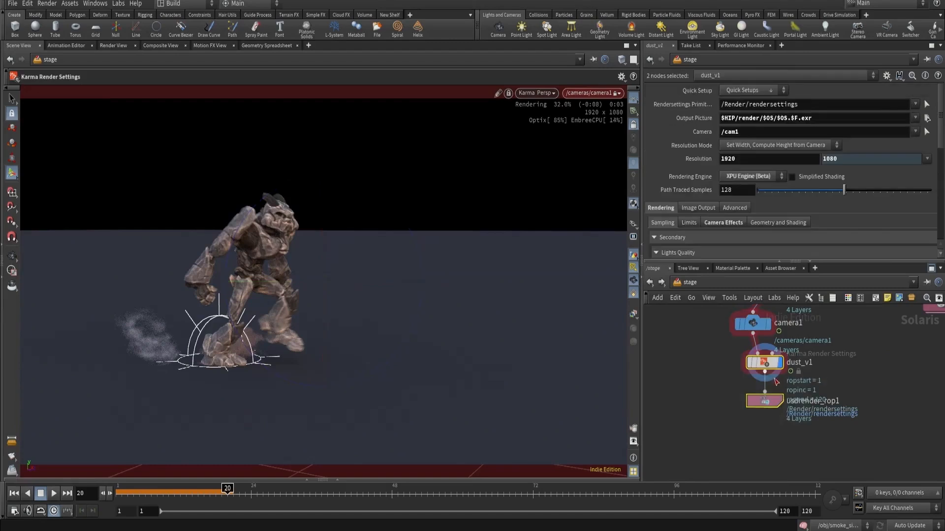
left_click_drag(768, 365, 696, 375)
Step: Rename the dust_v1 Karma render settings node as dust_v2
scroll(740, 375, "up", 4)
left_click(784, 388)
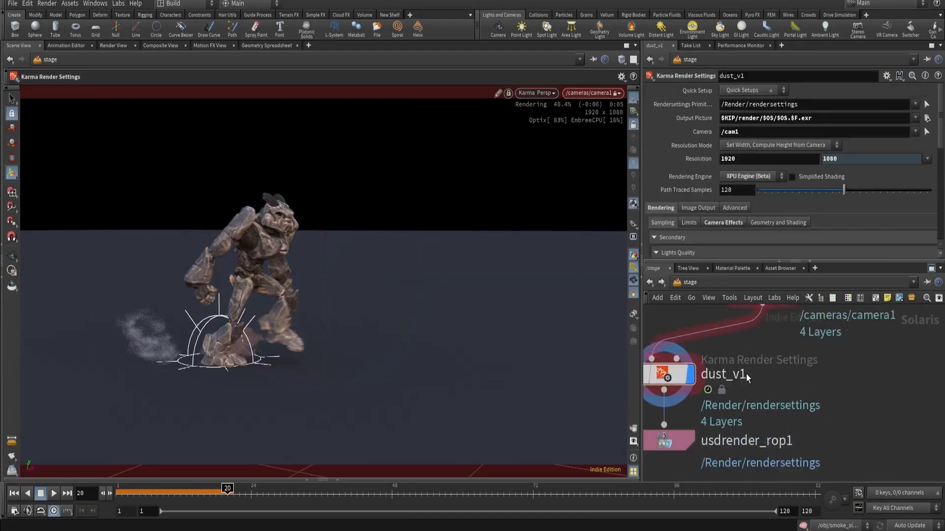
double_click(738, 375)
key("BackSpace")
type("2")
key("Return")
scroll(756, 375, "down", 5)
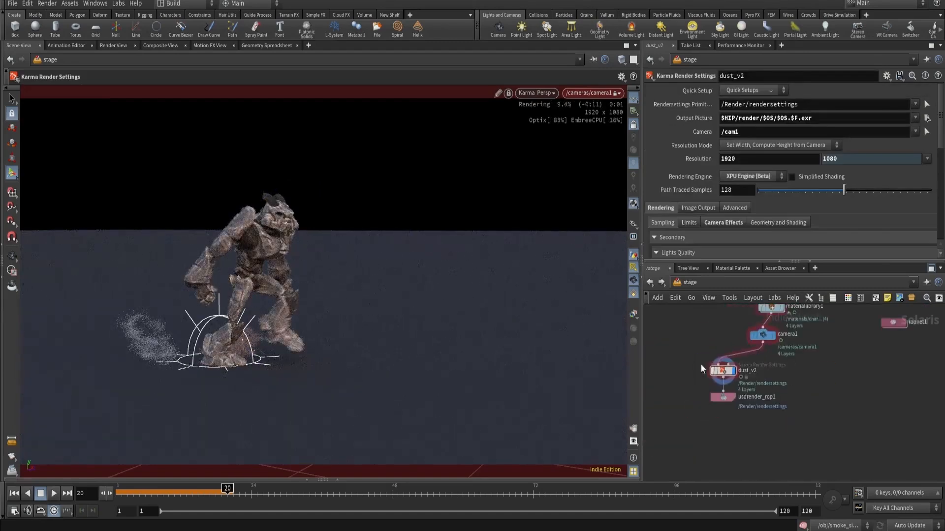
Step: Duplicate dust_v2 together with usdrender_rop1 and choose the new camera in the copied render settings
left_click_drag(731, 414, 731, 416)
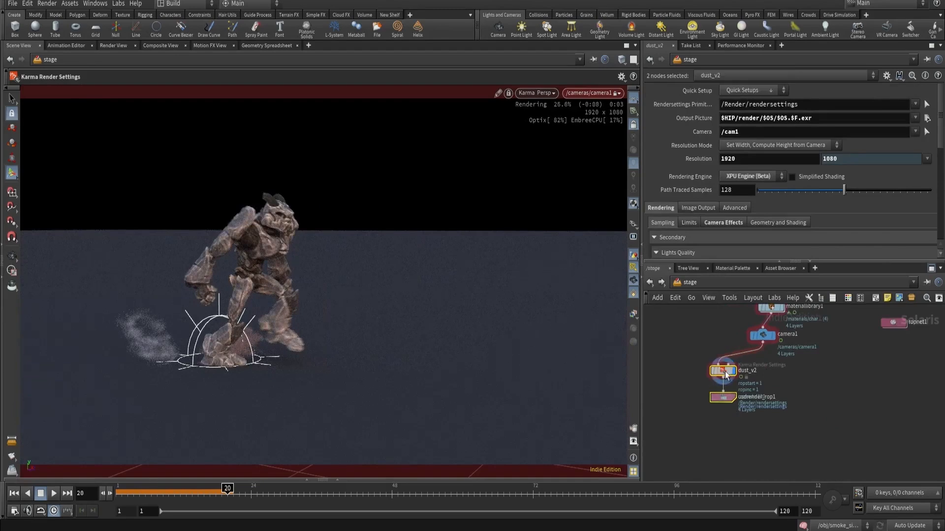
left_click_drag(790, 377, 789, 377, "alt")
scroll(782, 389, "up", 2)
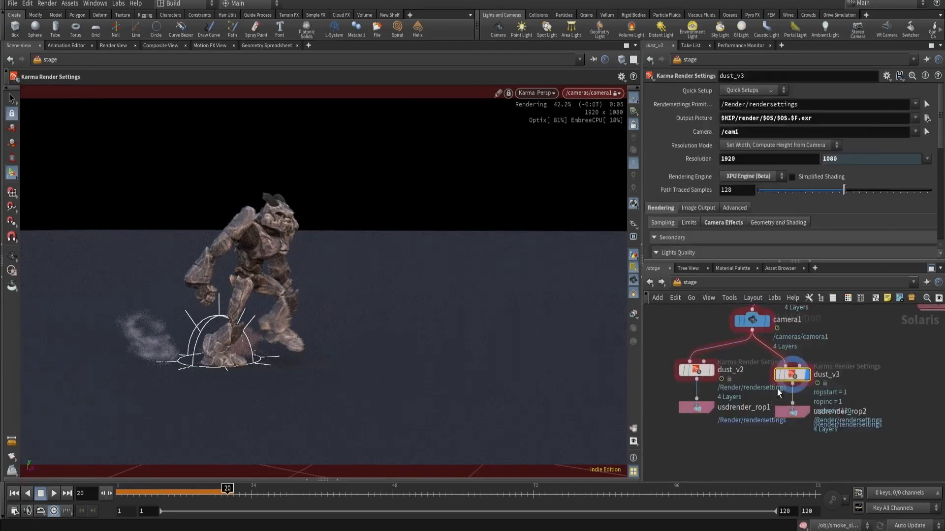
left_click(914, 131)
left_click(895, 150)
scroll(819, 373, "down", 3)
scroll(819, 372, "up", 3)
Step: Copy the duplicated USD Render ROP, usdrender_rop2, and go inside ropnet1
left_click(773, 400)
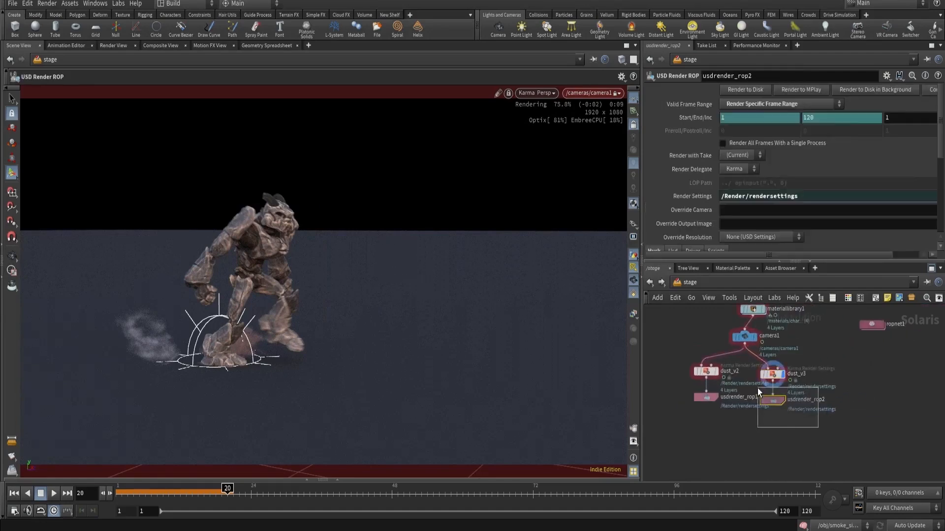
key("ctrl+c")
double_click(878, 326)
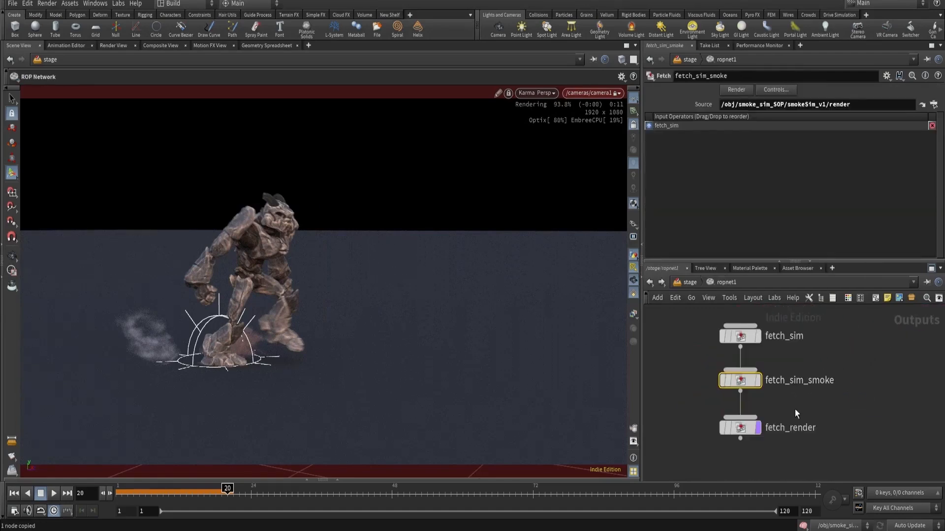
Step: Duplicate the fetch_render node in ropnet1, place the copy below it and rename it fetch_render_smoke
key("ctrl+v")
left_click_drag(748, 450, 749, 450, "alt")
scroll(793, 447, "up", 3)
left_click_drag(822, 449, 830, 449)
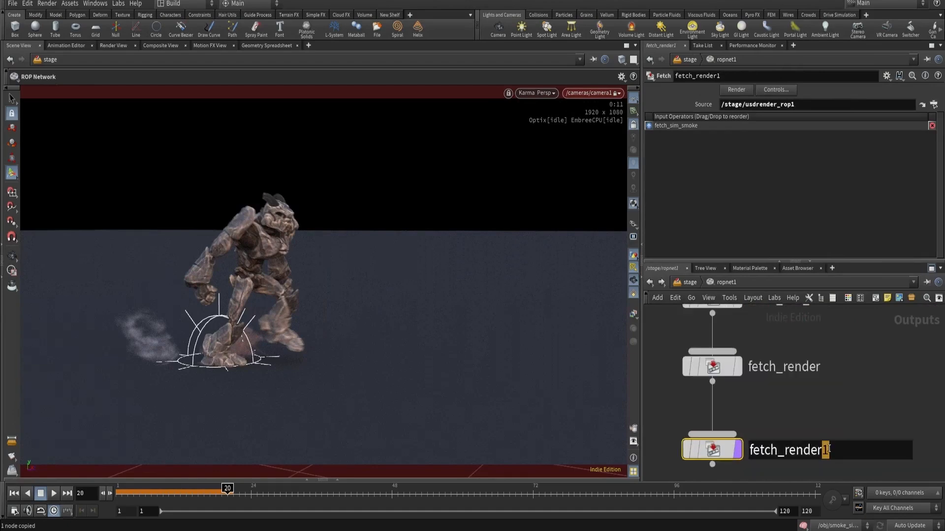
key("Return")
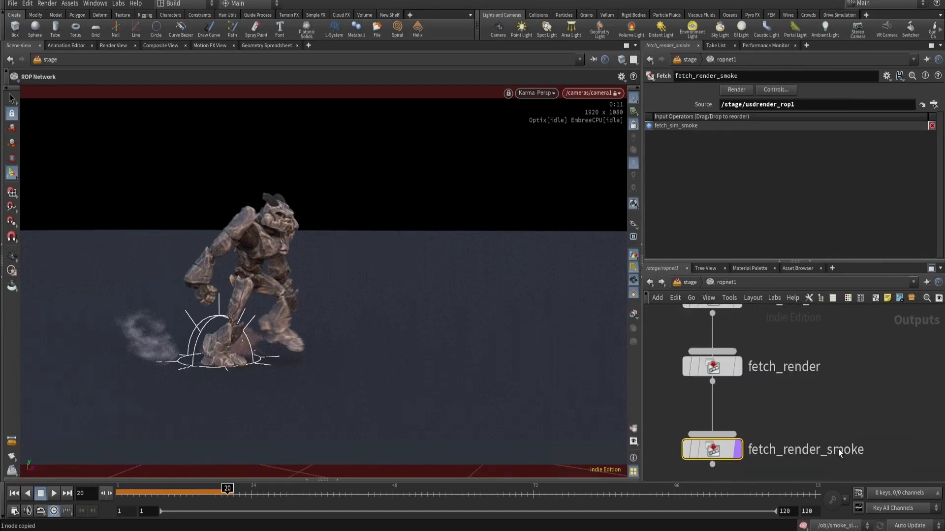
Step: Wire fetch_render into fetch_render_smoke and set the new Fetch node's source to /stage/usdrender_rop2
left_click_drag(712, 382, 712, 433)
middle_click_drag(735, 409, 726, 371)
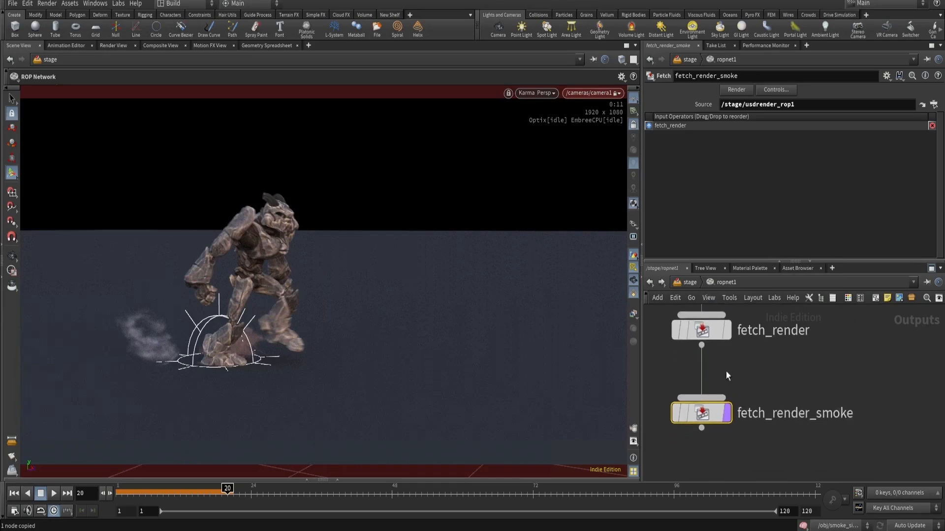
scroll(724, 371, "down", 2)
left_click_drag(715, 401, 727, 402)
scroll(727, 403, "down", 1)
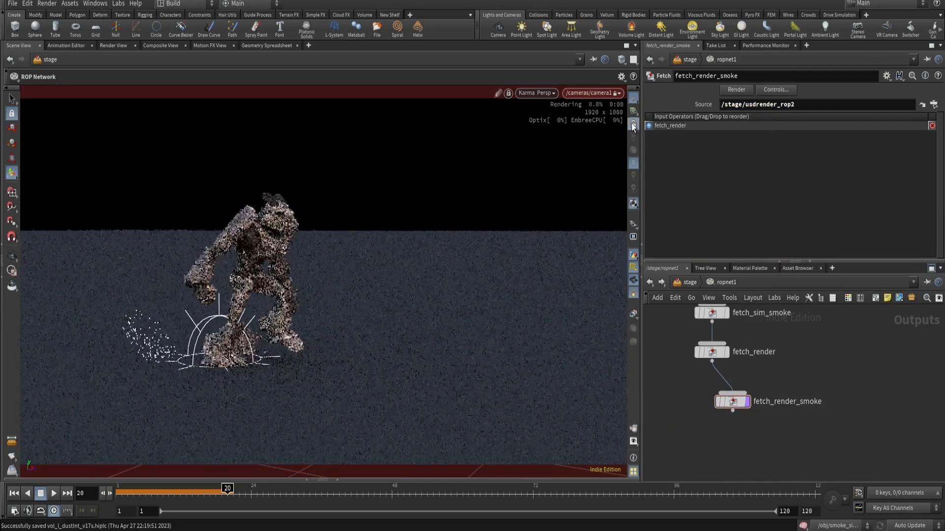
Step: Go from the stage's smoke import into smoke_sim_SOP, turn off the bypass on the smokeSim_v1 file cache and return to the stage
left_click(687, 282)
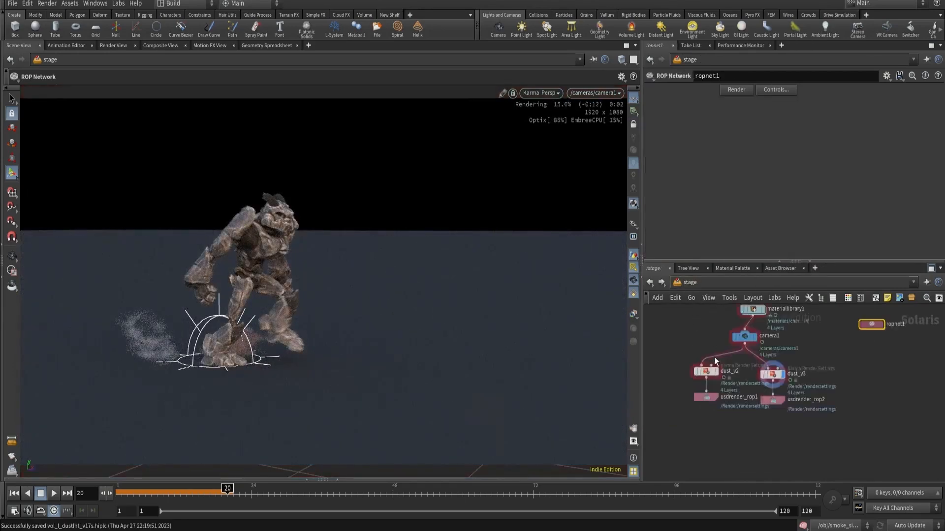
left_click(803, 385)
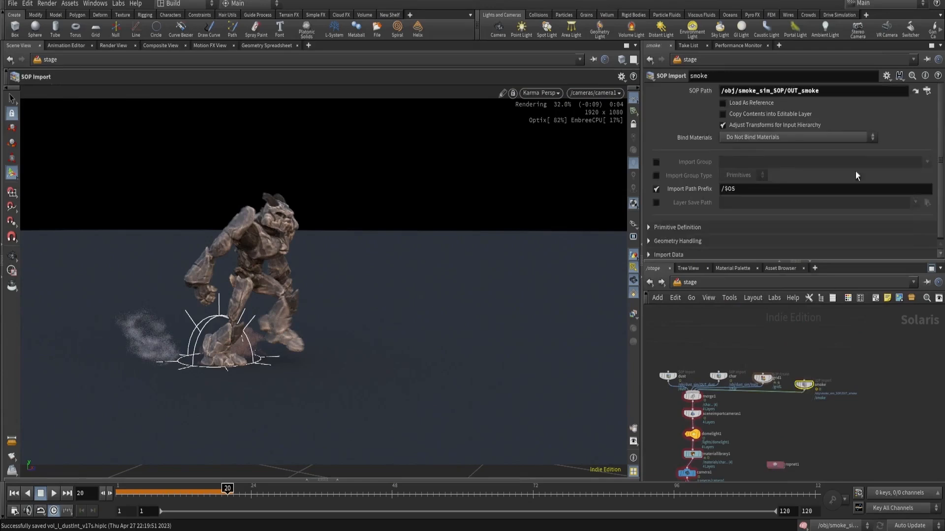
double_click(803, 384)
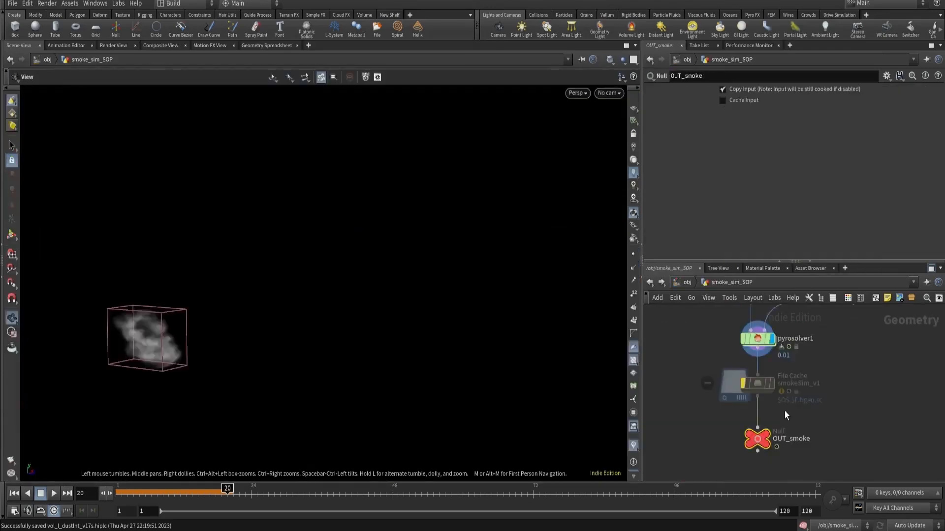
middle_click_drag(784, 411, 790, 386)
scroll(762, 369, "up", 4)
scroll(708, 379, "down", 4)
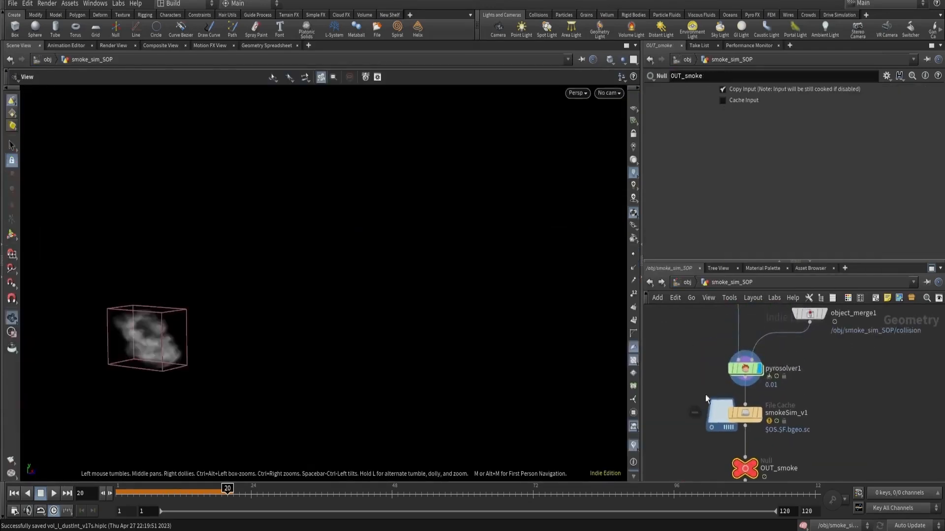
left_click(745, 369)
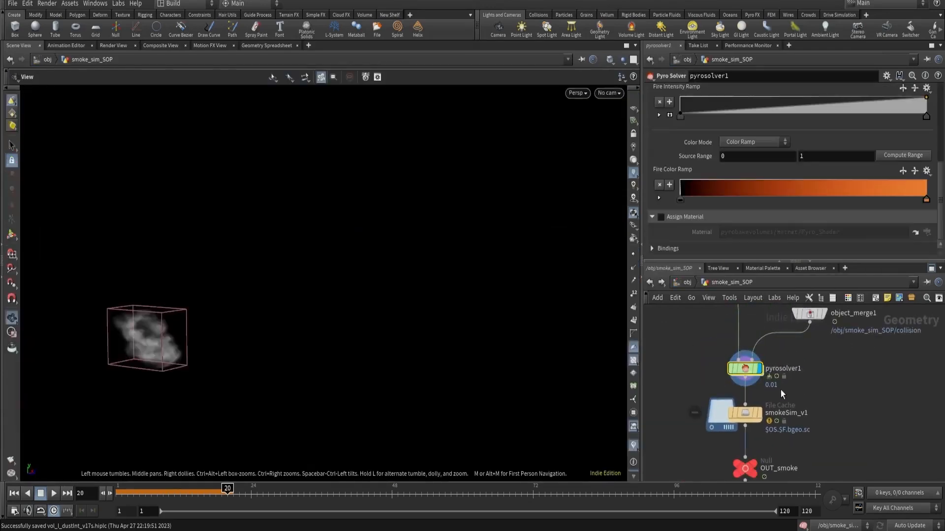
left_click(649, 285)
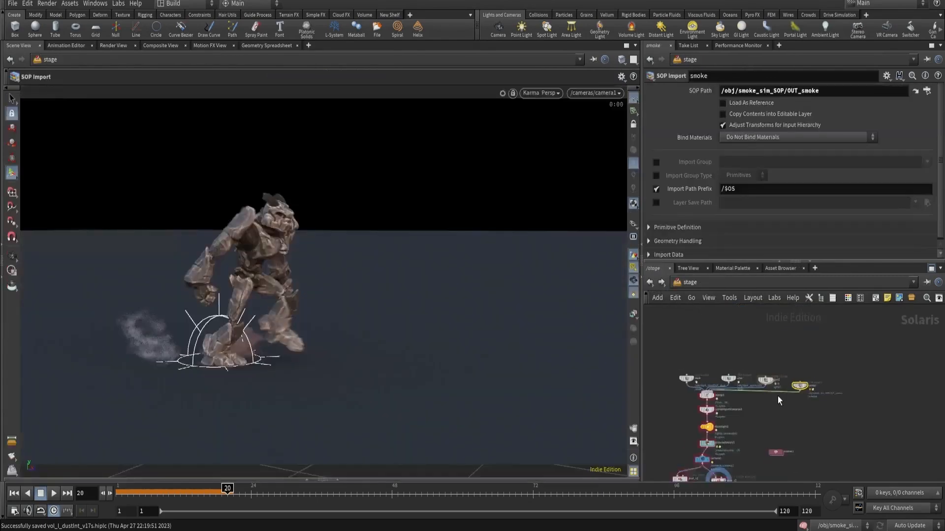
Step: Go through the object level into smoke_sim_SOP and copy the trail1 node above the charGeo_v1 cache
scroll(772, 391, "up", 4)
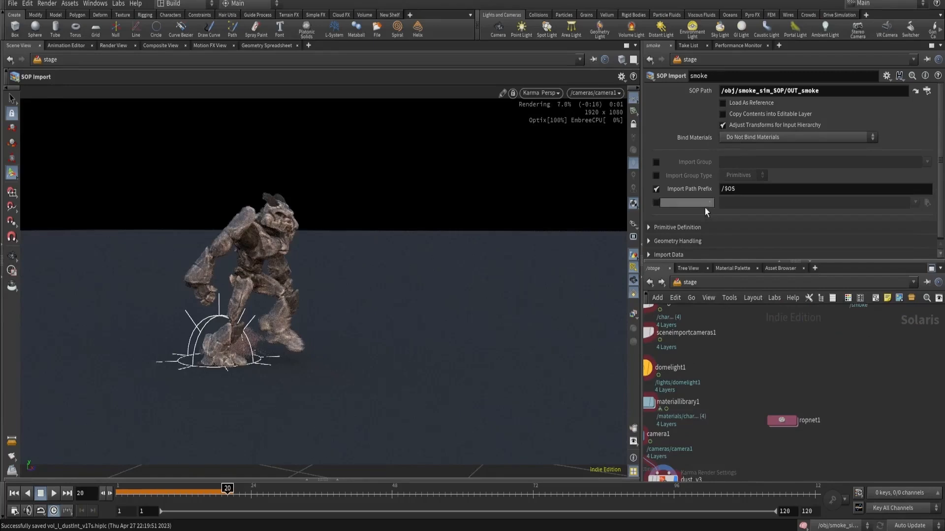
scroll(773, 388, "up", 2)
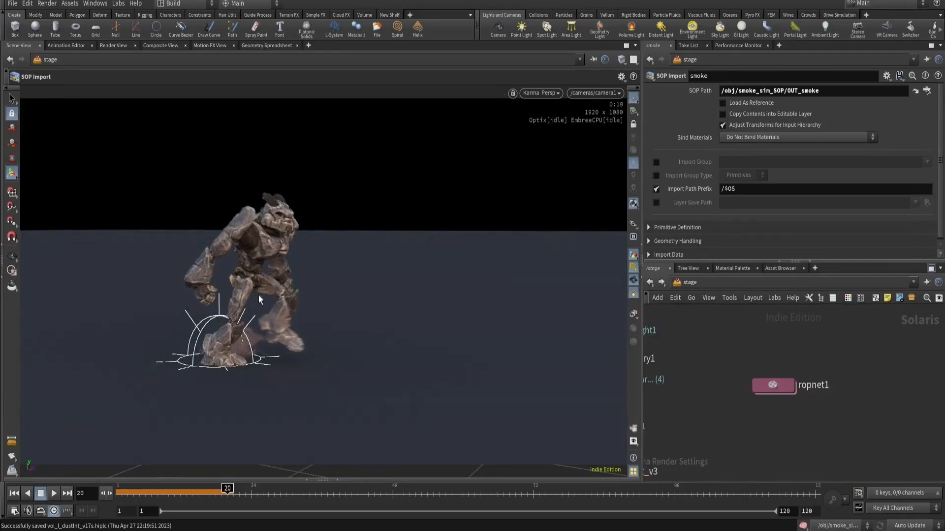
scroll(674, 359, "down", 3)
middle_click_drag(690, 331, 758, 462)
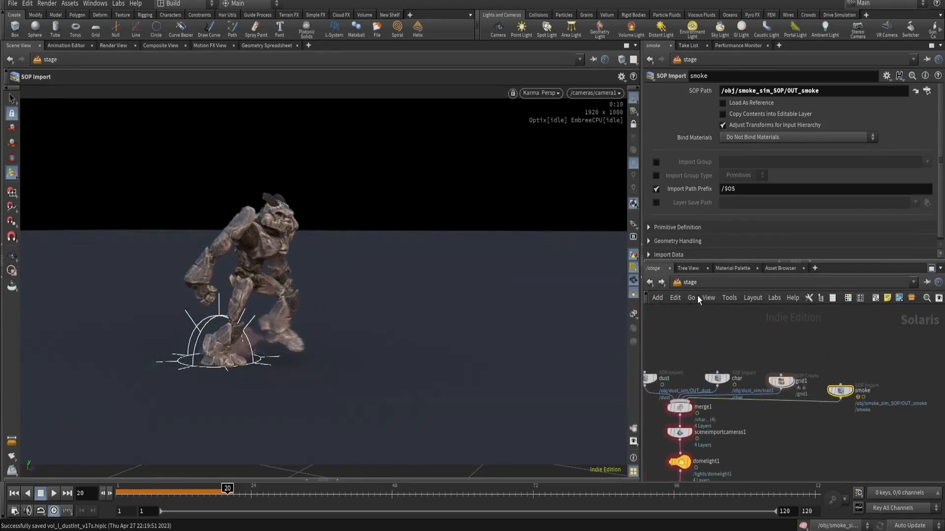
left_click(697, 298)
left_click(708, 328)
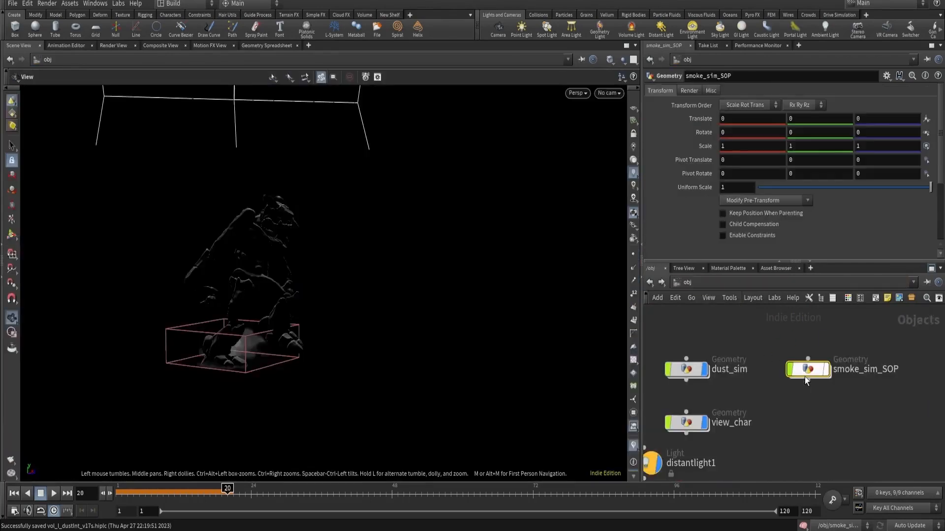
double_click(808, 370)
scroll(752, 397, "up", 5)
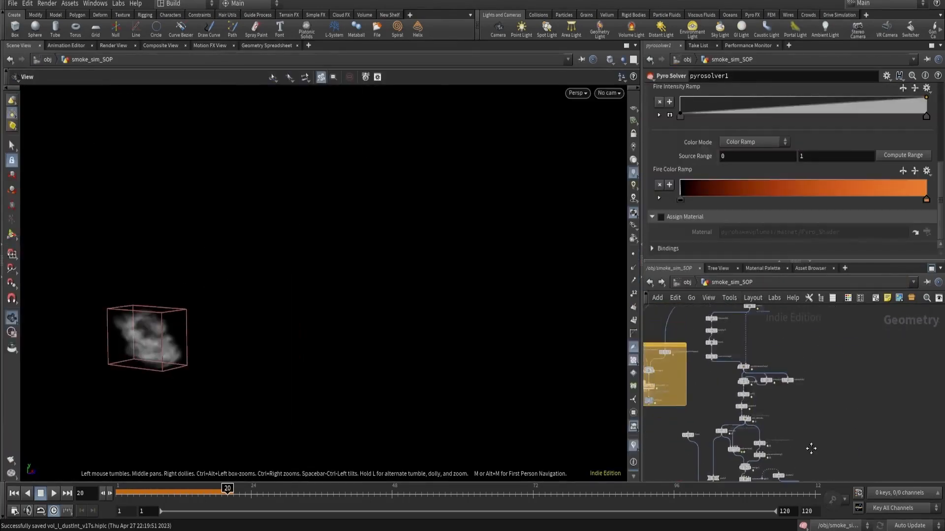
middle_click_drag(778, 346, 814, 424)
scroll(747, 390, "up", 2)
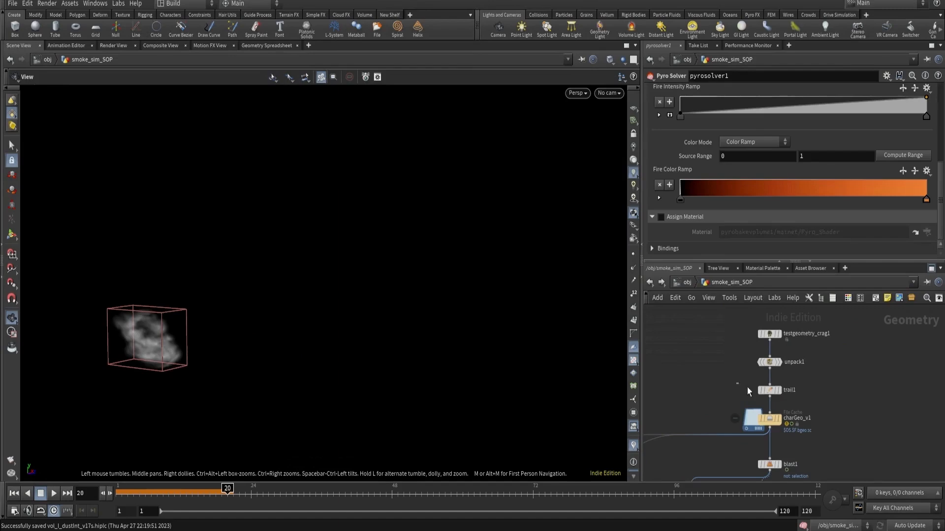
left_click(770, 391)
key("ctrl+c")
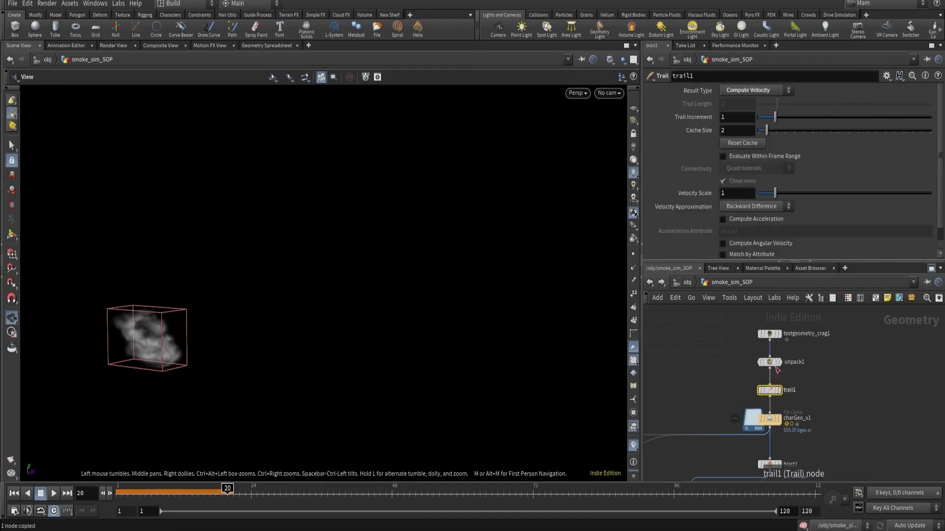
Step: Return to the stage and set the char import's SOP path to /obj/smoke_sim_SOP/trail1
left_click(686, 283)
left_click(686, 284)
left_click(706, 362)
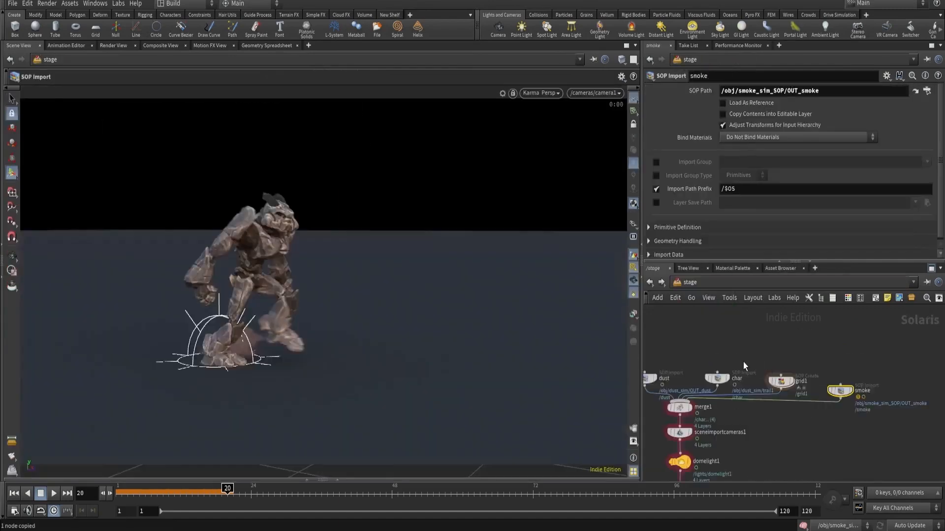
left_click(716, 378)
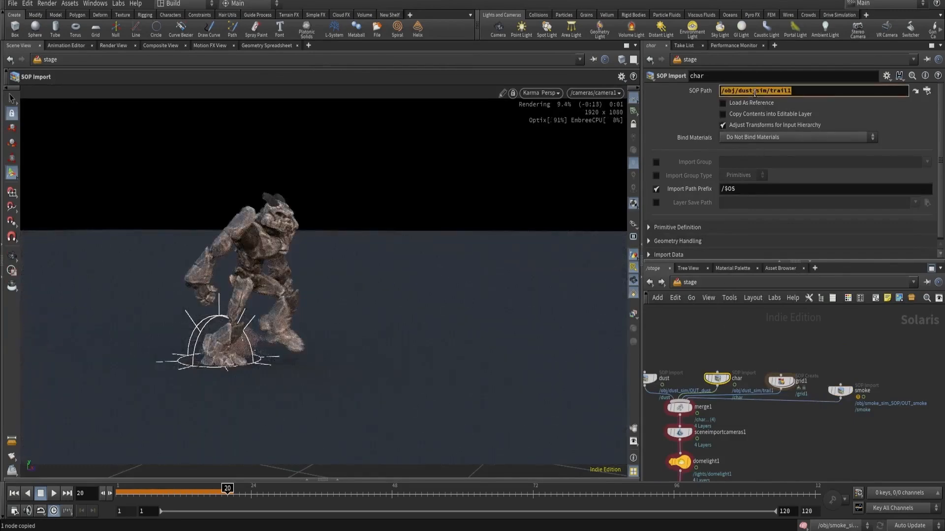
key("Return")
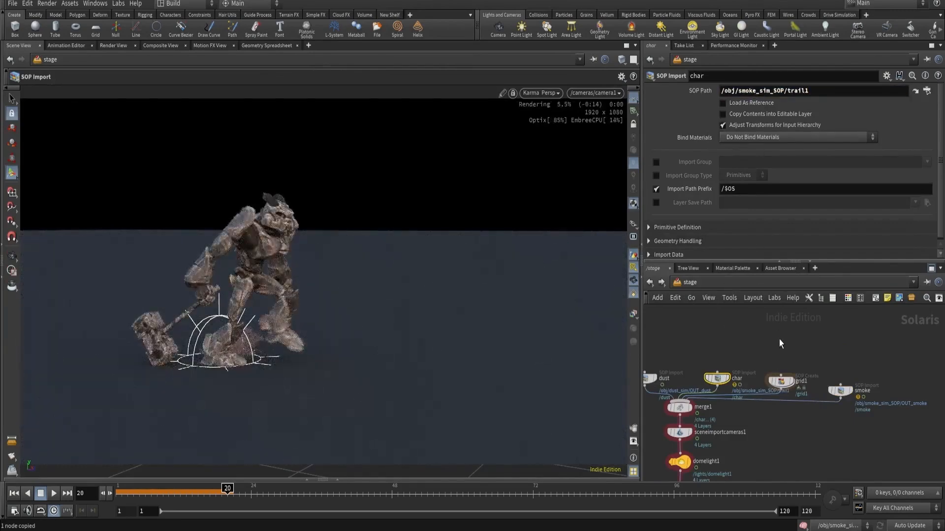
Step: Go back inside ropnet1 to the fetch_render_smoke node and save the scene
scroll(779, 339, "down", 5)
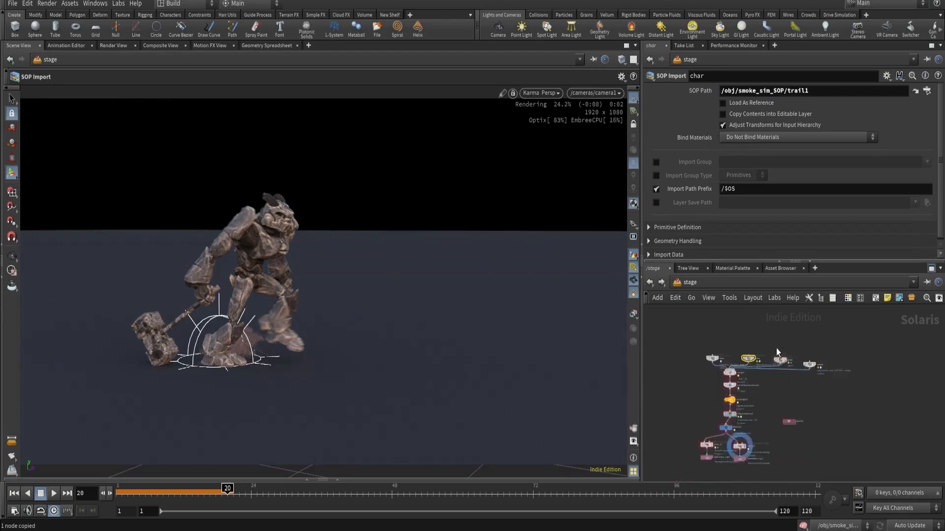
middle_click_drag(778, 424, 763, 355)
scroll(780, 350, "up", 5)
double_click(764, 353)
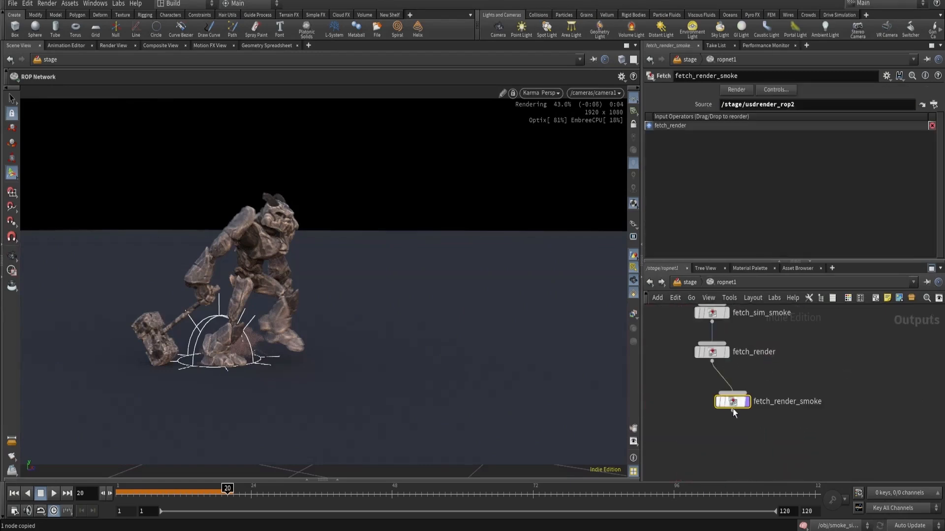
key("ctrl+s")
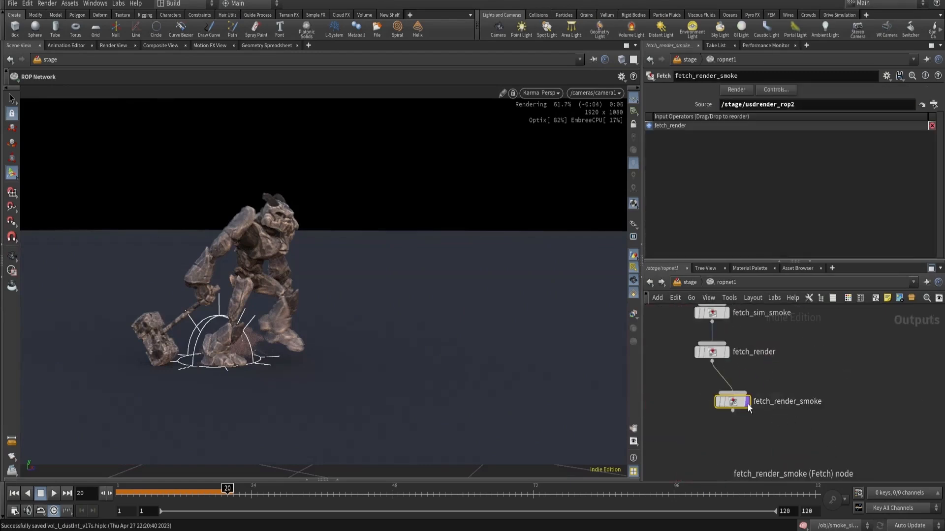
Step: Render fetch_render_smoke together with all its inputs, node by node, and play back the rendered sequence
left_click(747, 403)
left_click(730, 485)
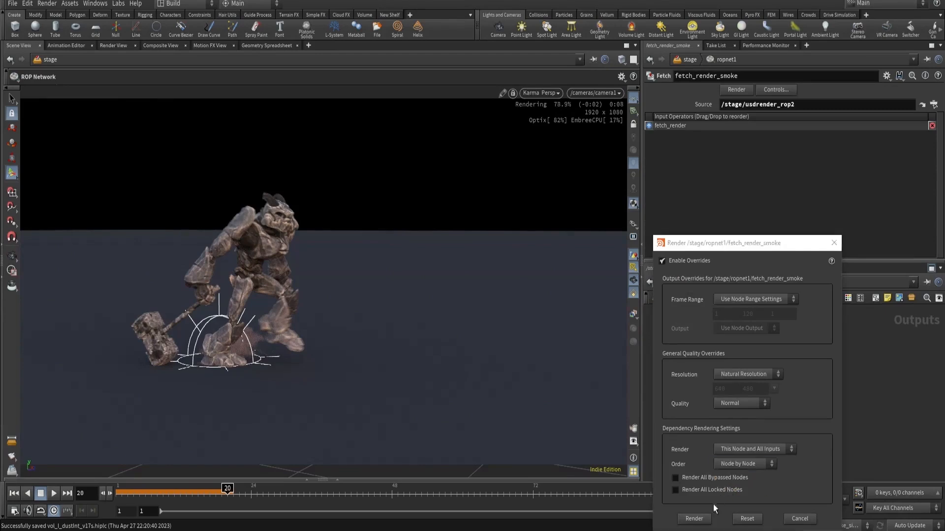
left_click(695, 520)
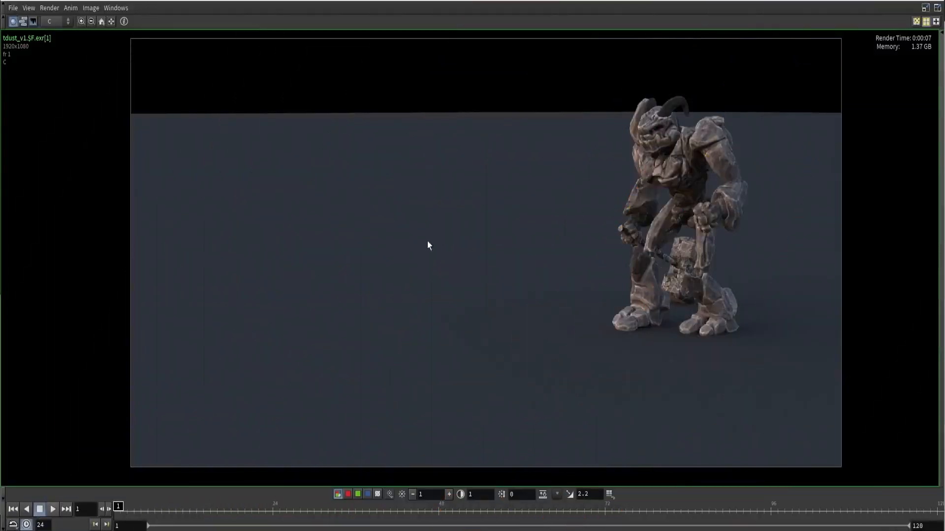
left_click(52, 510)
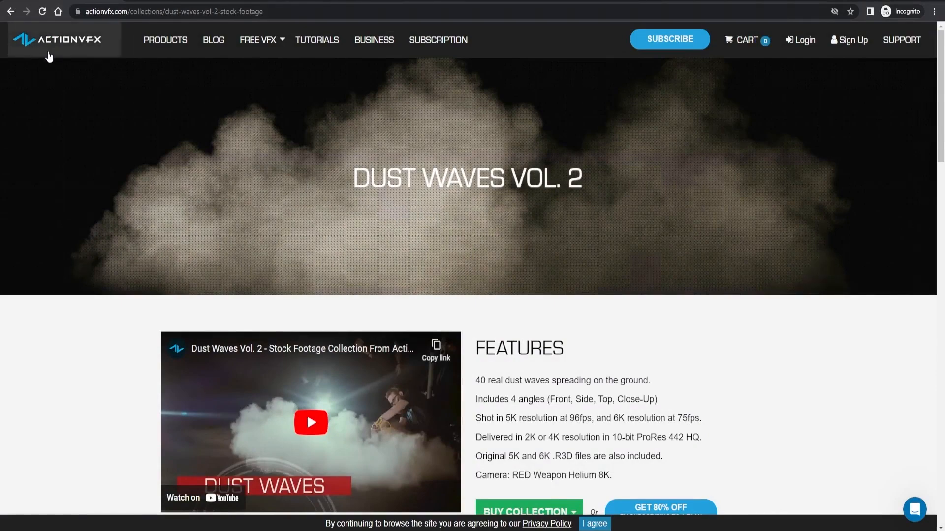
Step: In the web browser, look through the ActionVFX Dust Waves Vol. 2 collection and preview the Dust Top 7 clip
scroll(299, 155, "down", 16)
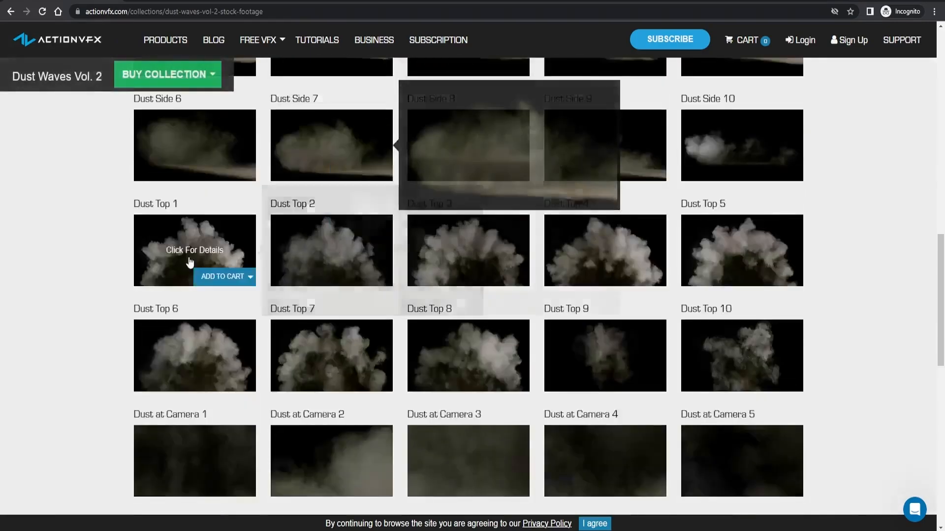
scroll(189, 262, "down", 4)
left_click(321, 139)
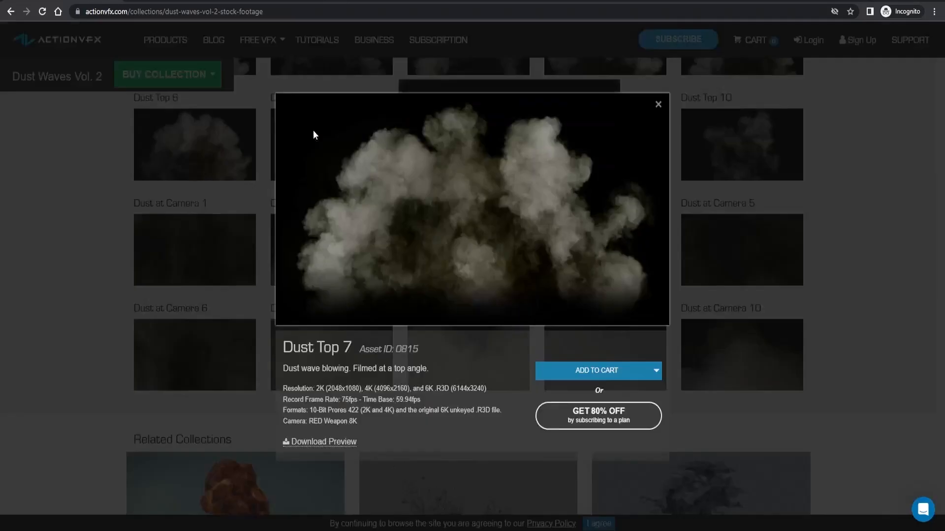
mouse_move(274, 77)
left_mouse_down()
mouse_move(686, 328)
mouse_move(682, 336)
left_mouse_up()
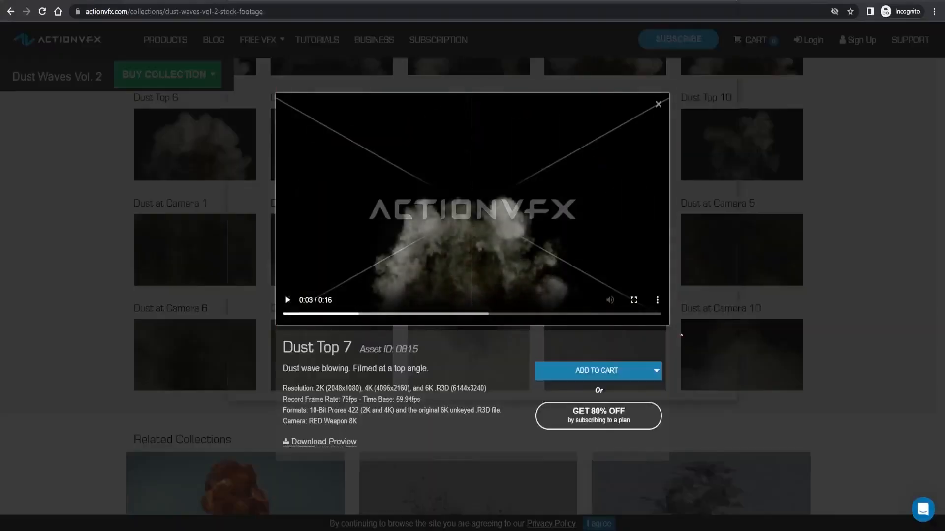